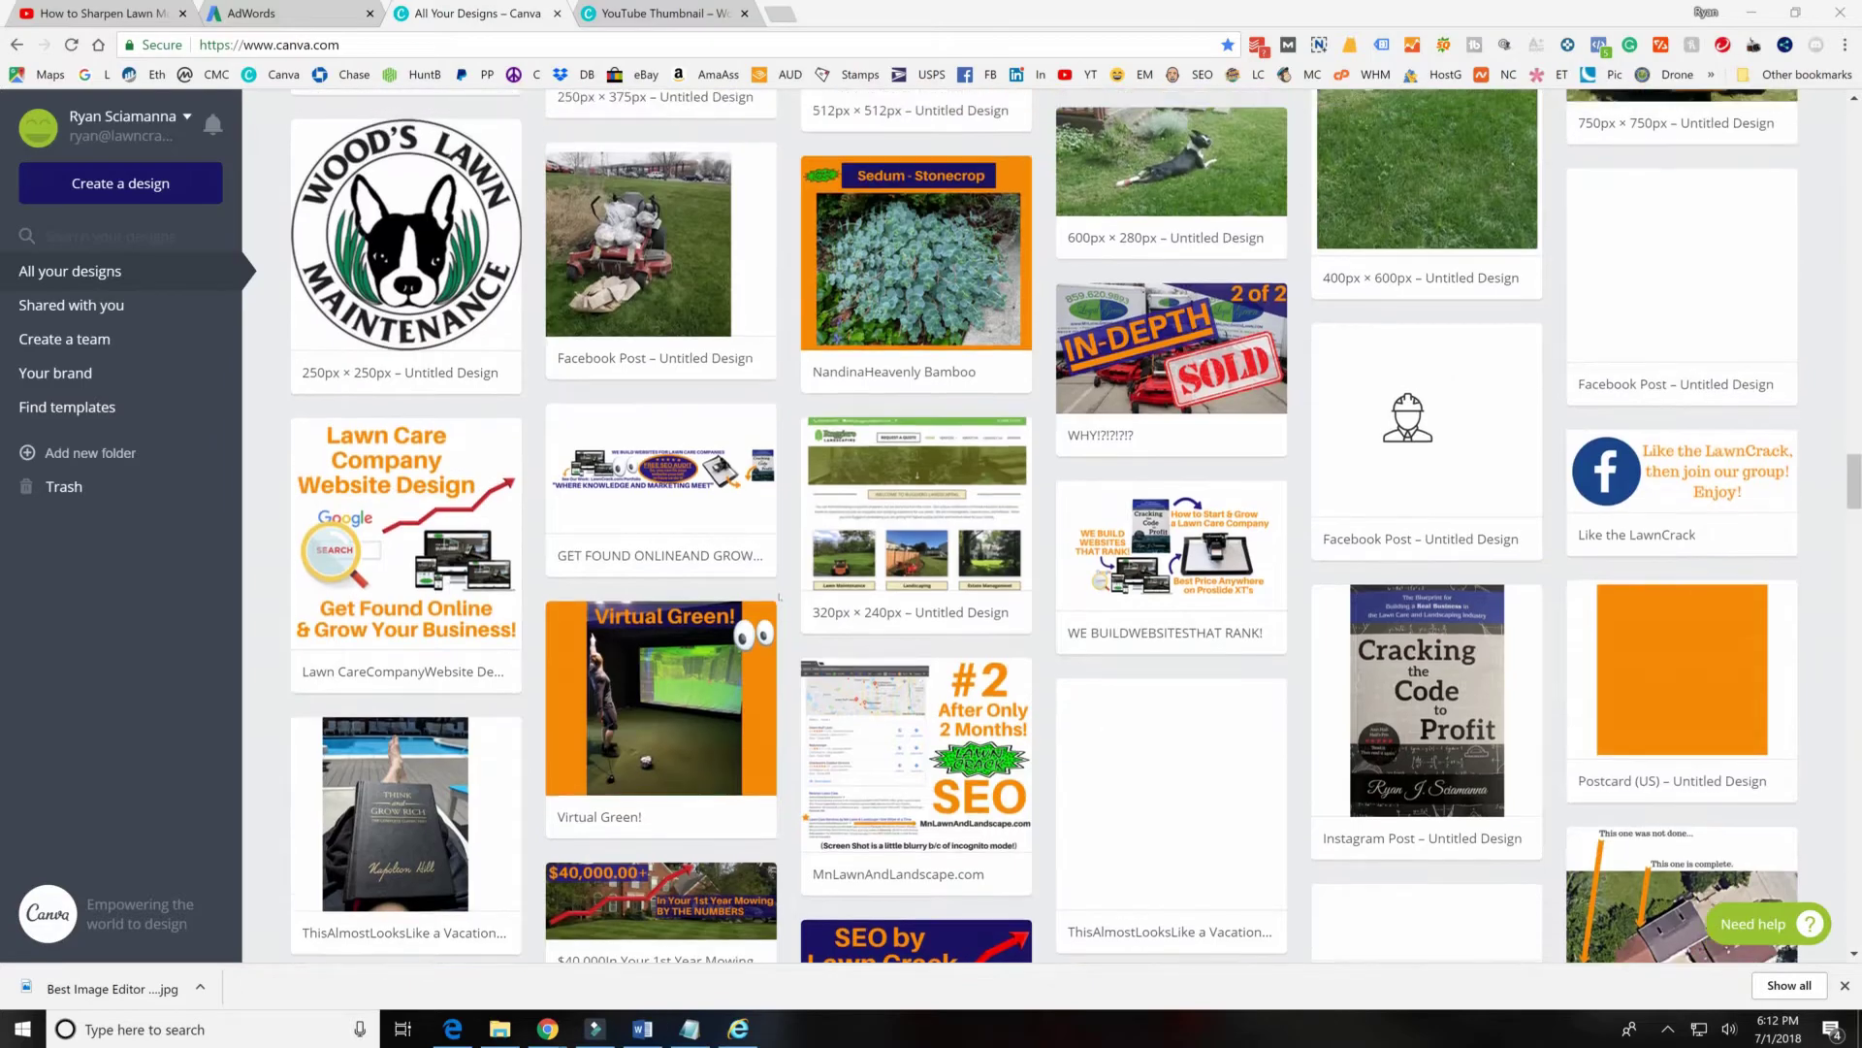
# Look through the thumbnails of existing designs on the All your designs page and return to the design types.
pyautogui.scroll(20, 779, 597)
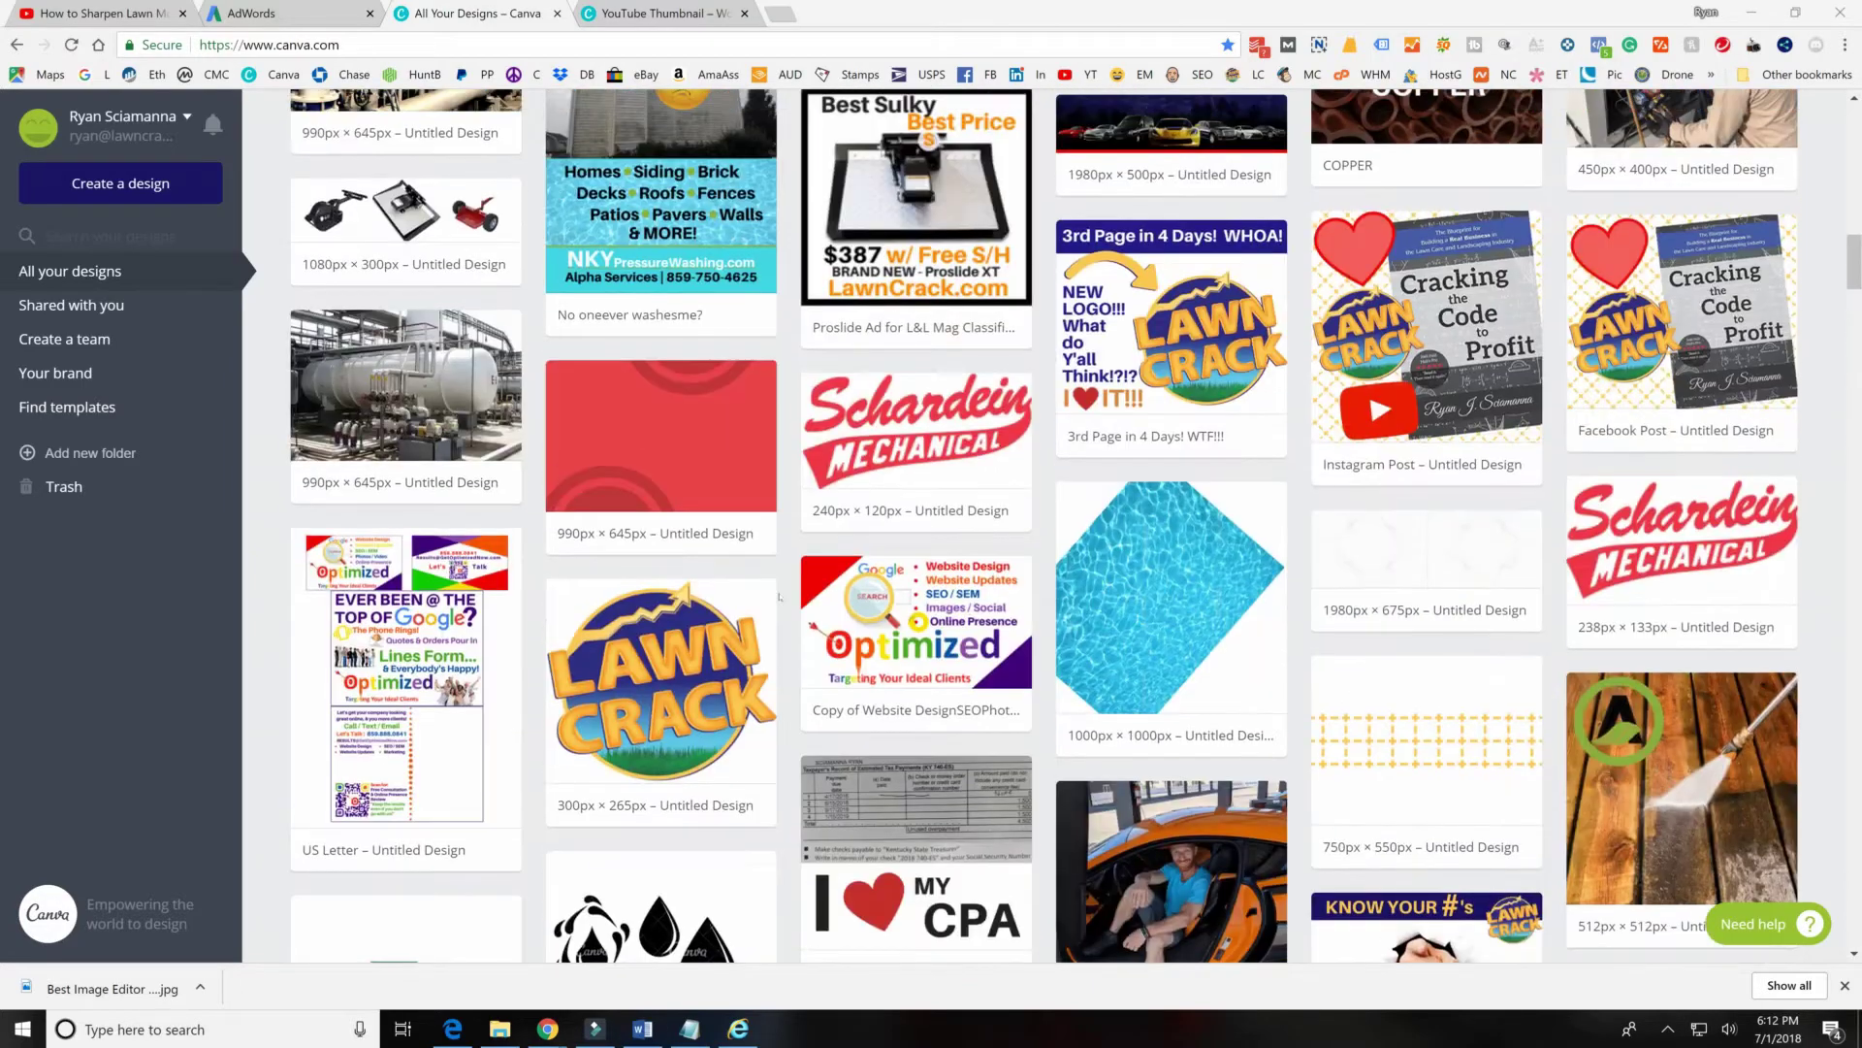
pyautogui.scroll(10, 780, 598)
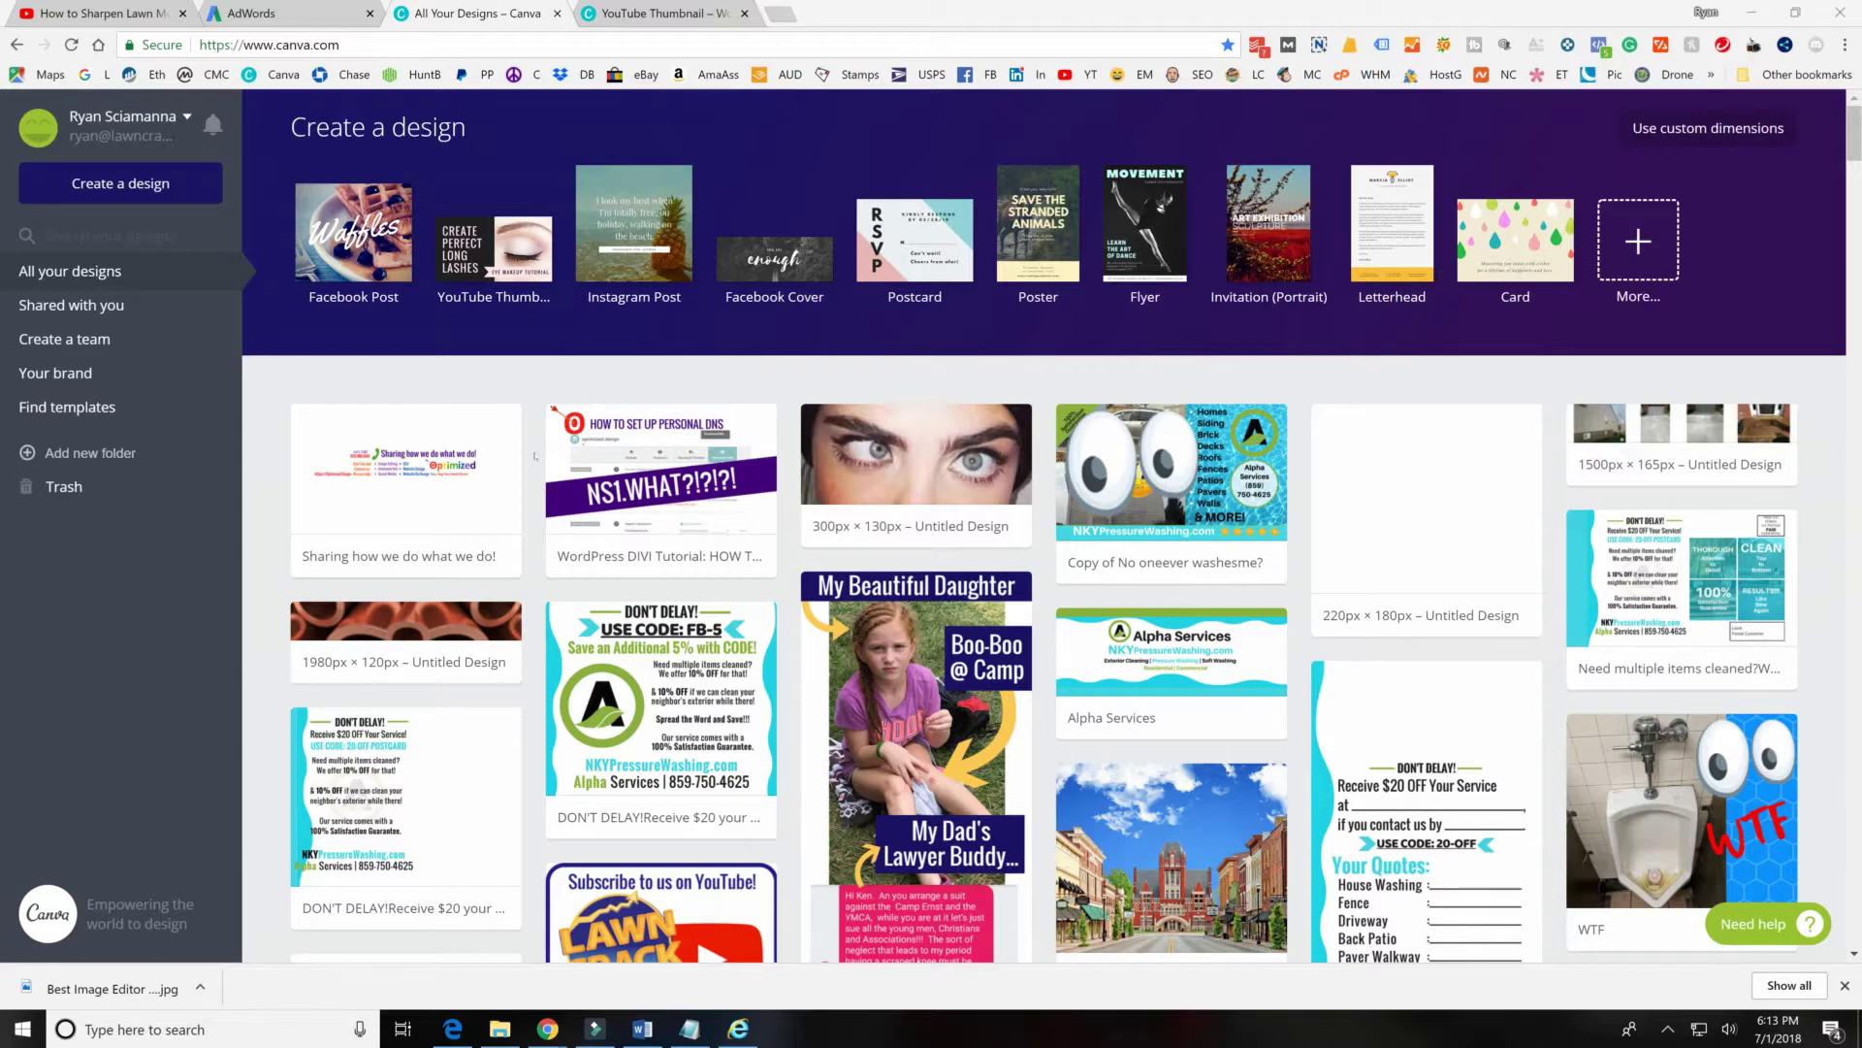
pyautogui.scroll(-1, 939, 684)
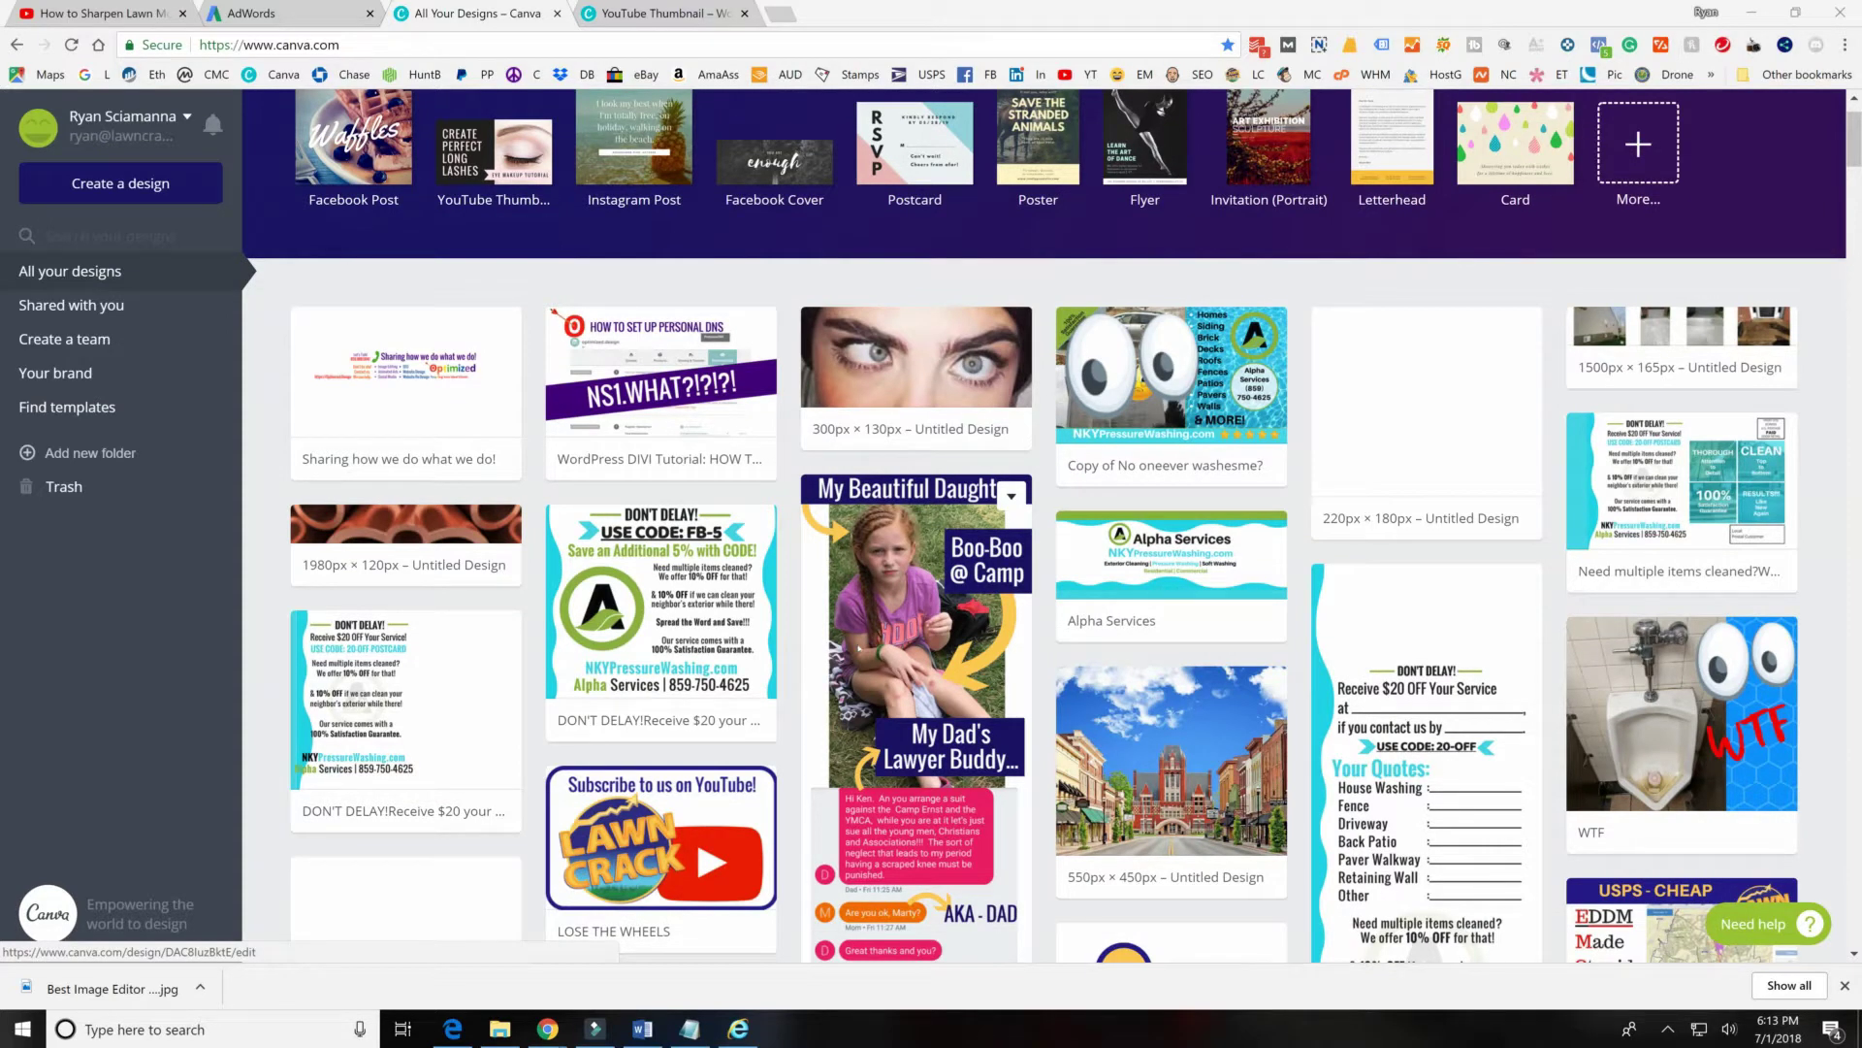
pyautogui.scroll(-1, 858, 647)
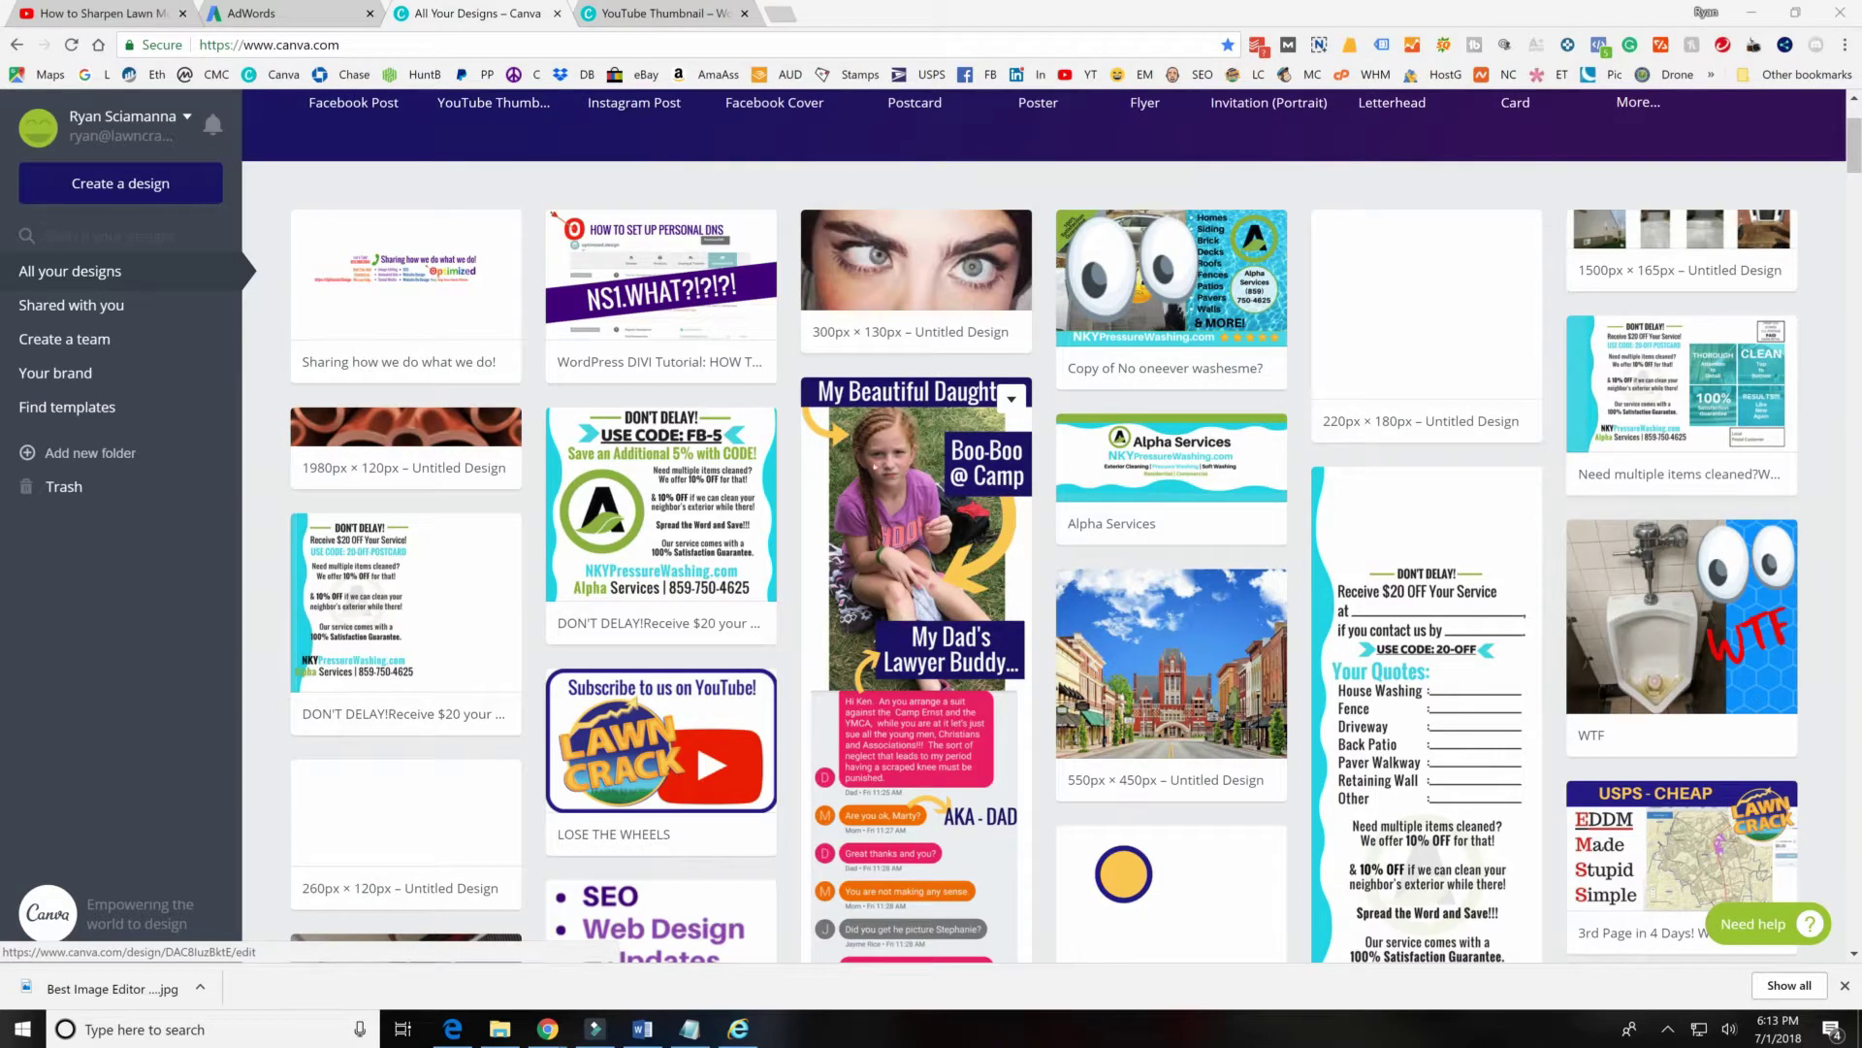
pyautogui.scroll(-1, 946, 558)
pyautogui.scroll(-6, 918, 298)
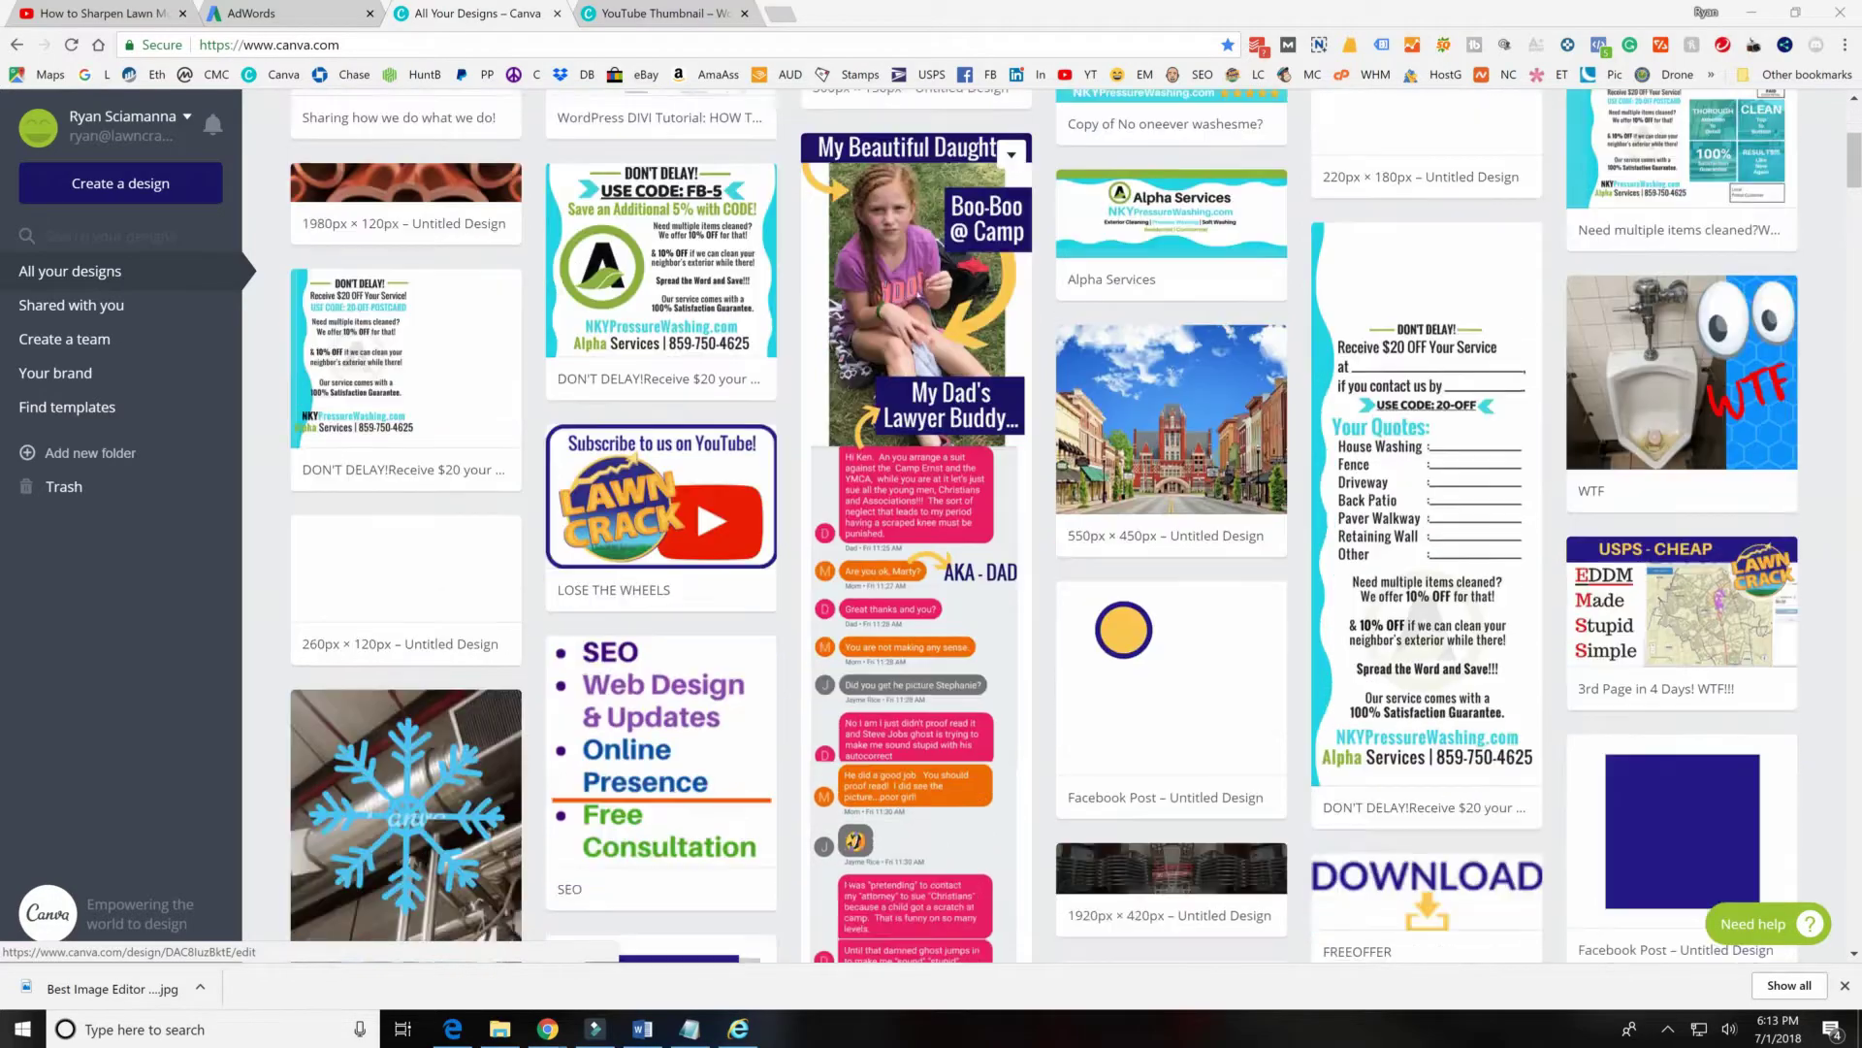
pyautogui.scroll(-2, 917, 299)
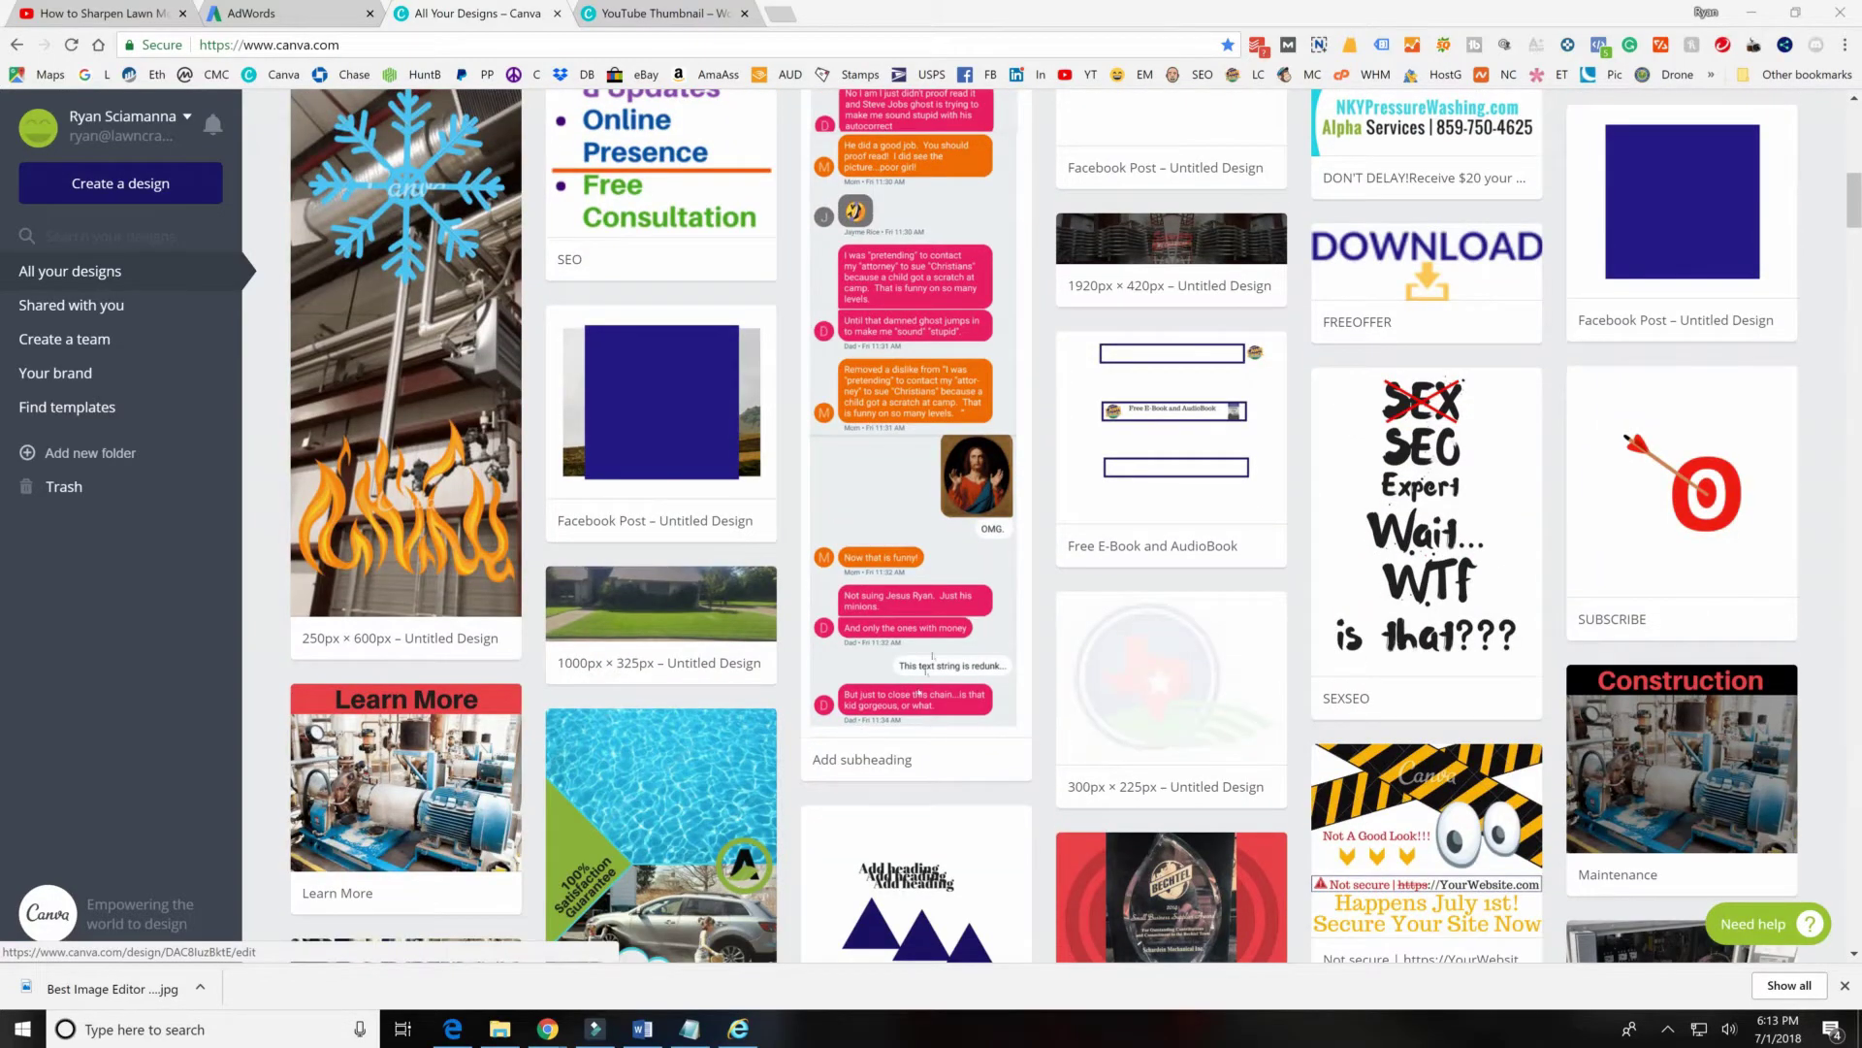
pyautogui.scroll(10, 931, 658)
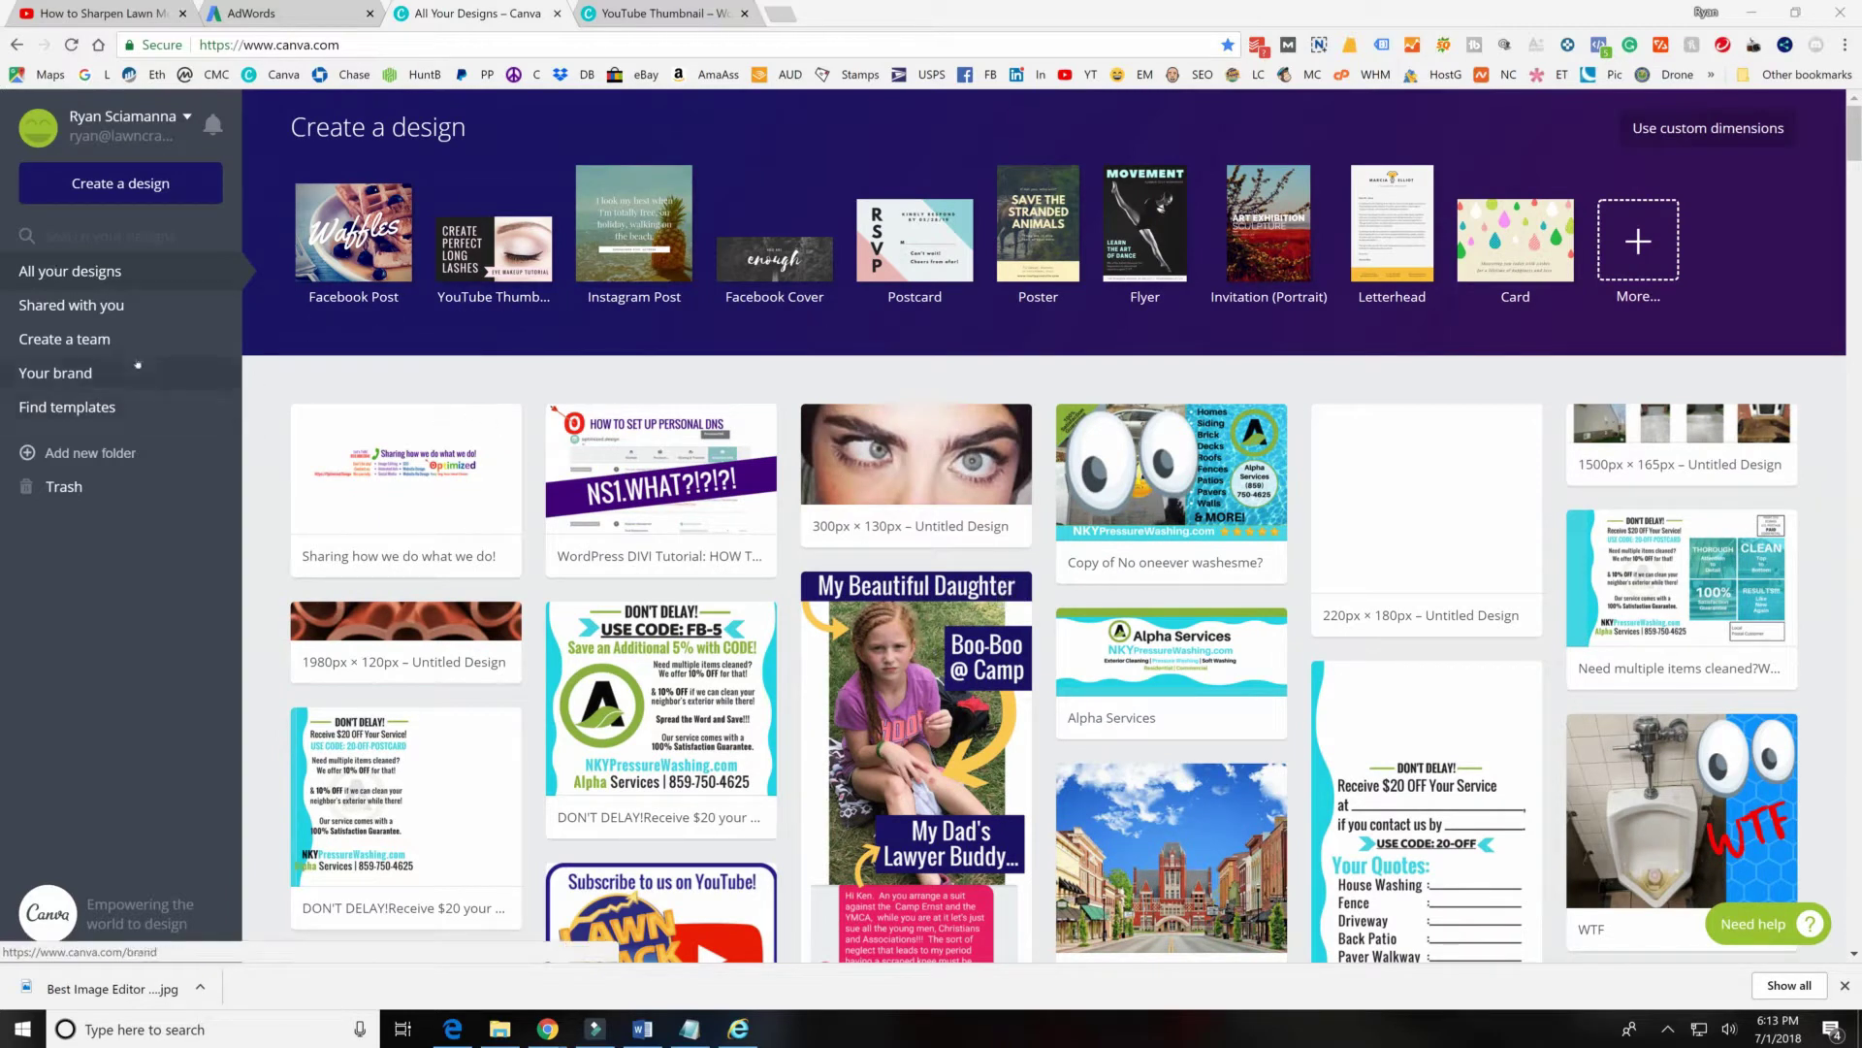
# View the full list of design types briefly and return to the overview of existing designs.
pyautogui.click(1633, 243)
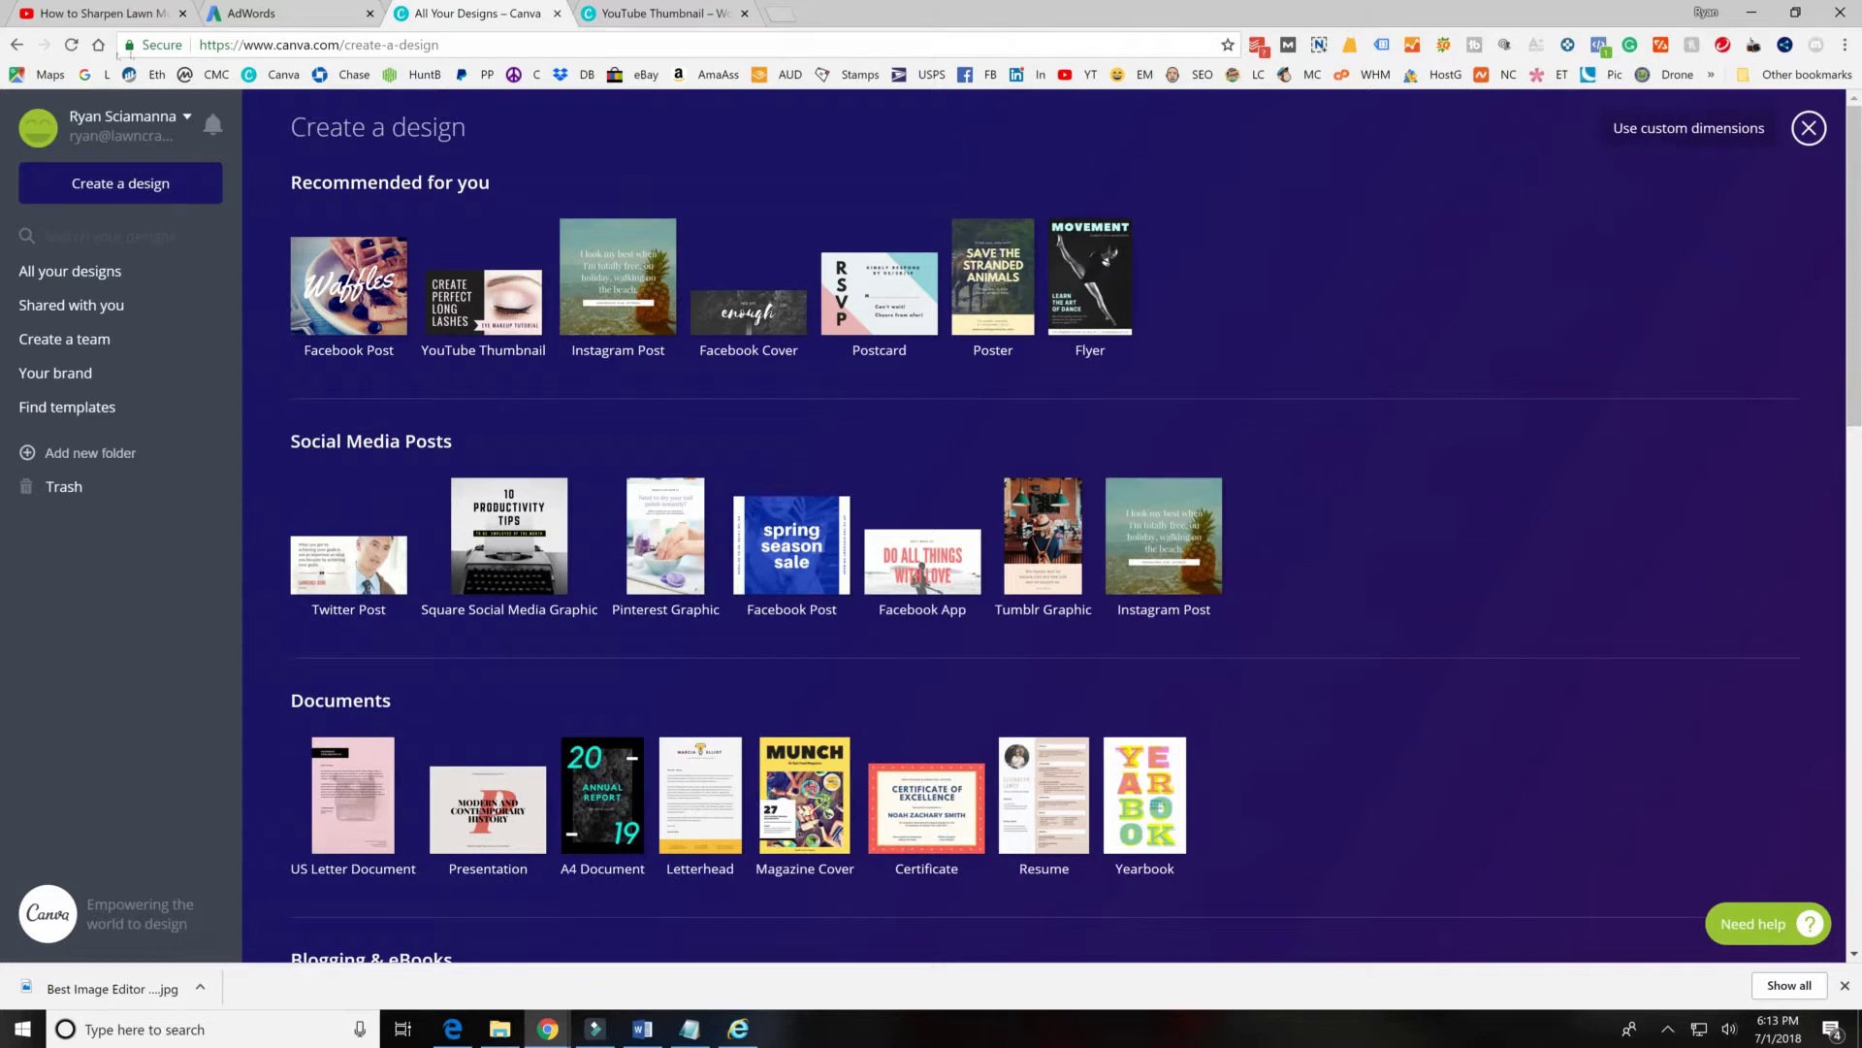
pyautogui.click(277, 75)
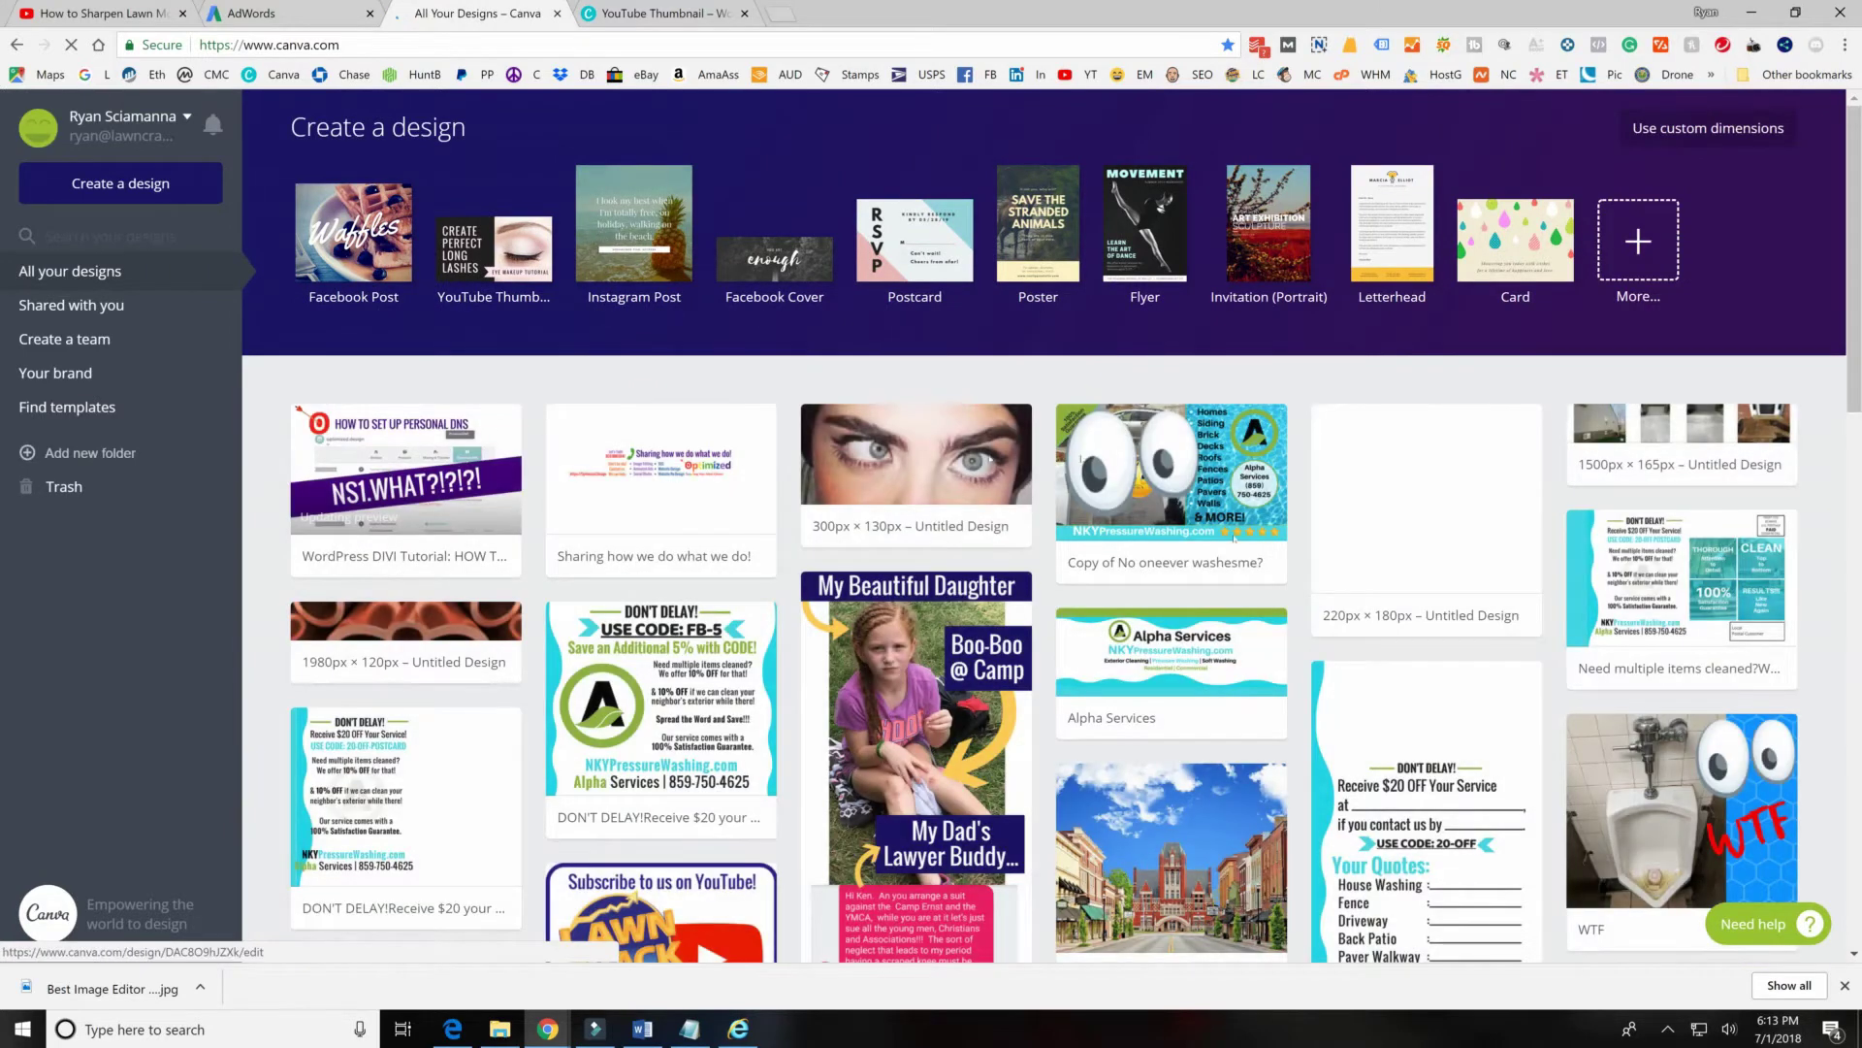
pyautogui.scroll(-3, 663, 371)
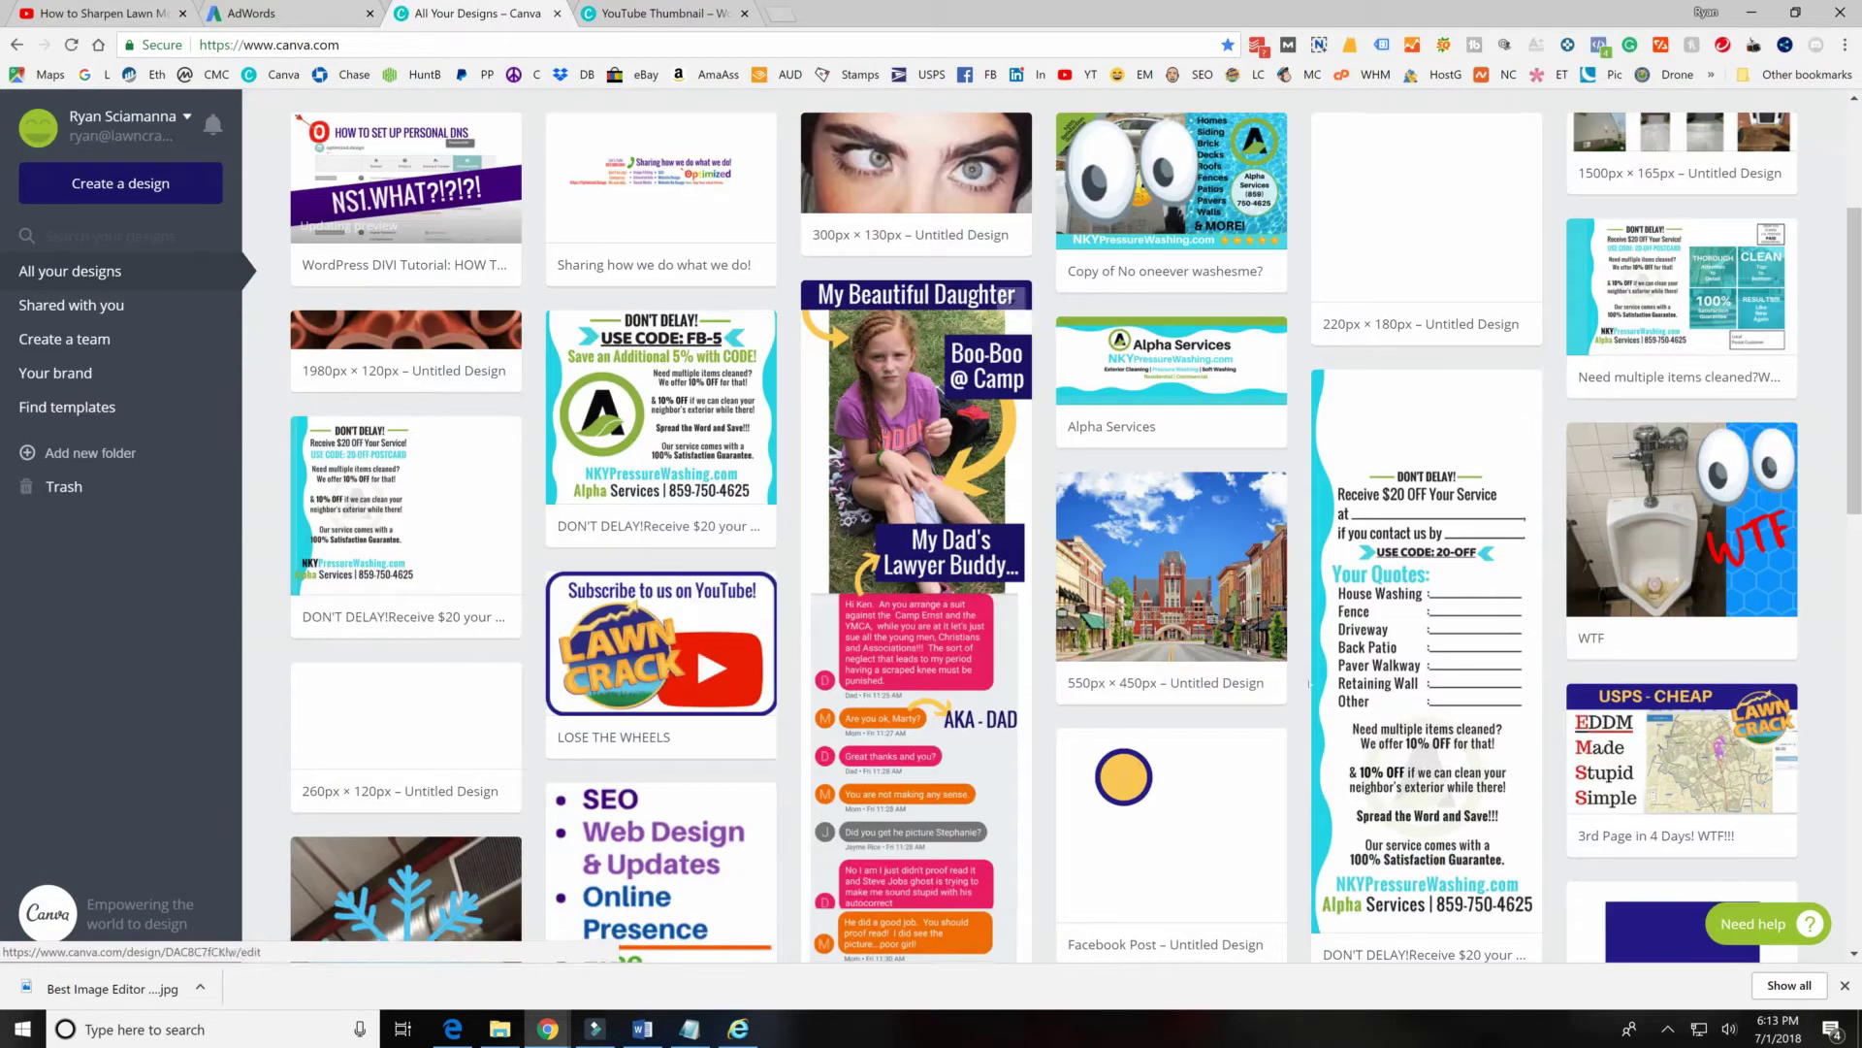
pyautogui.scroll(-3, 662, 372)
pyautogui.scroll(6, 555, 366)
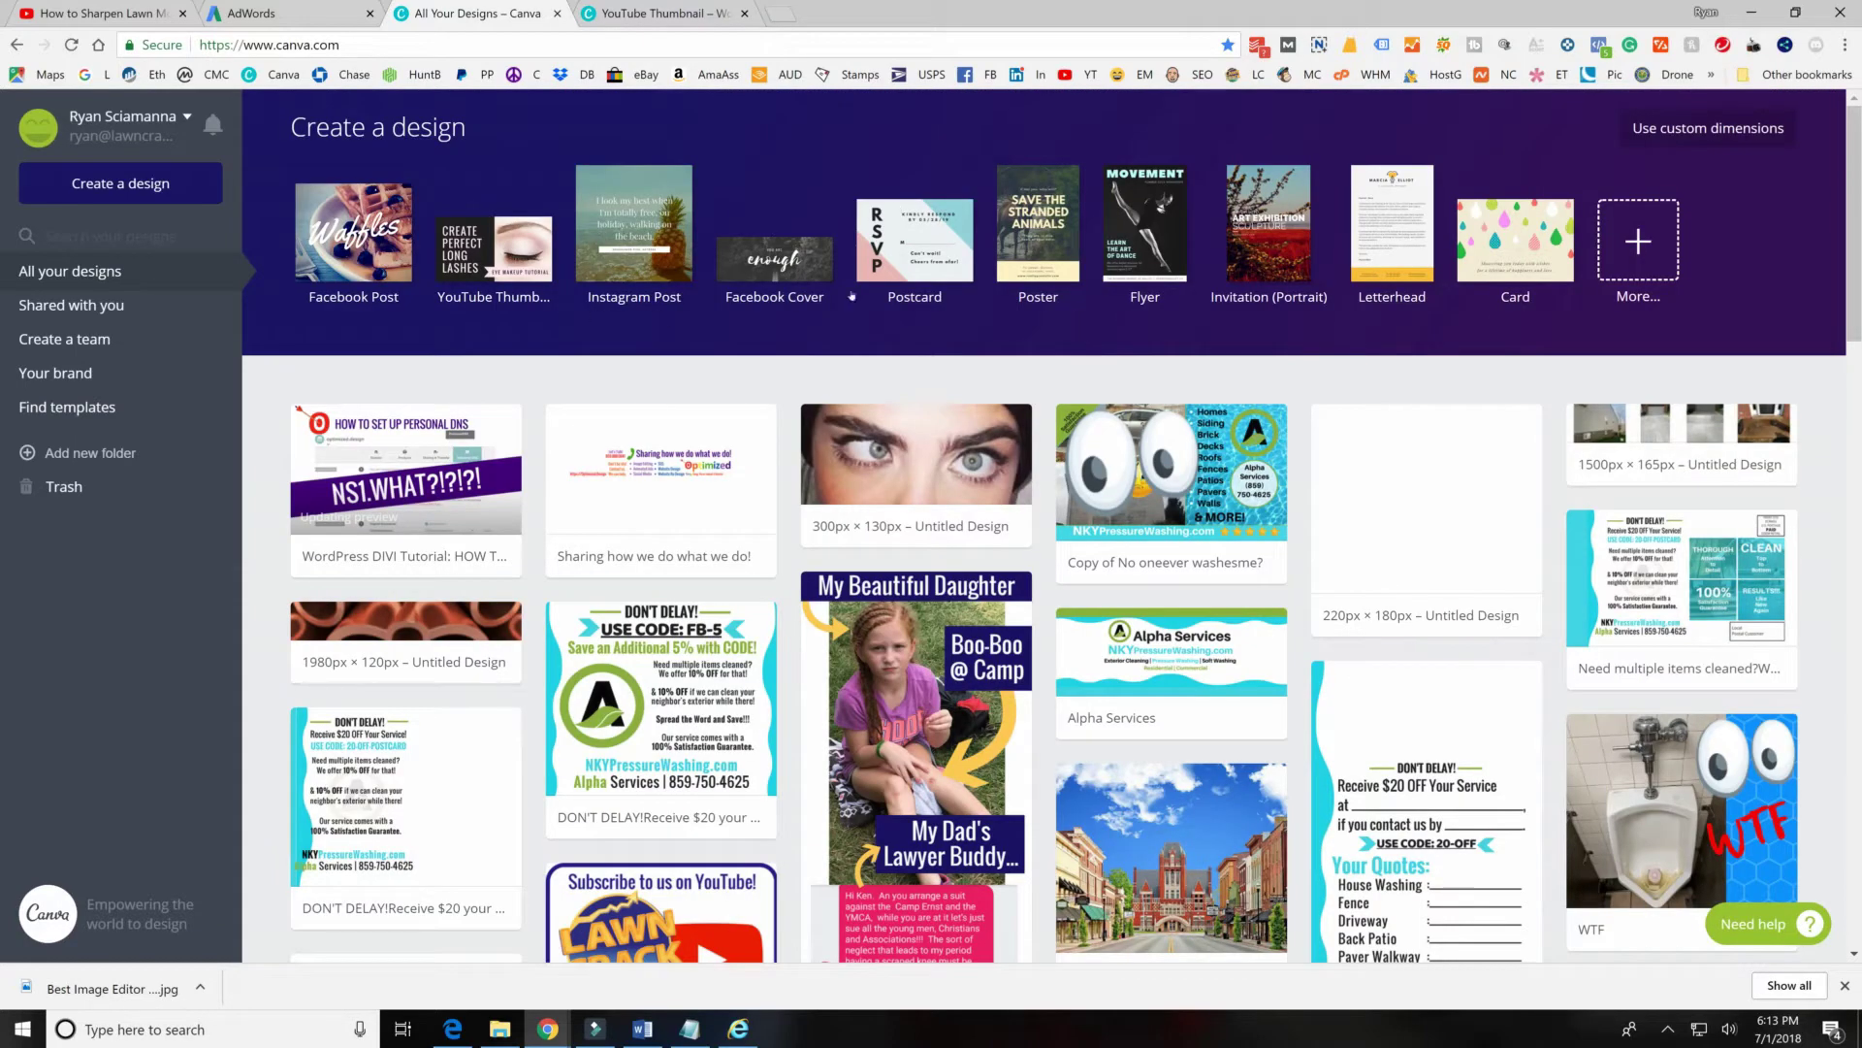
# Open the full list of design types and examine its categories, from social media posts to headers and events.
pyautogui.click(1635, 245)
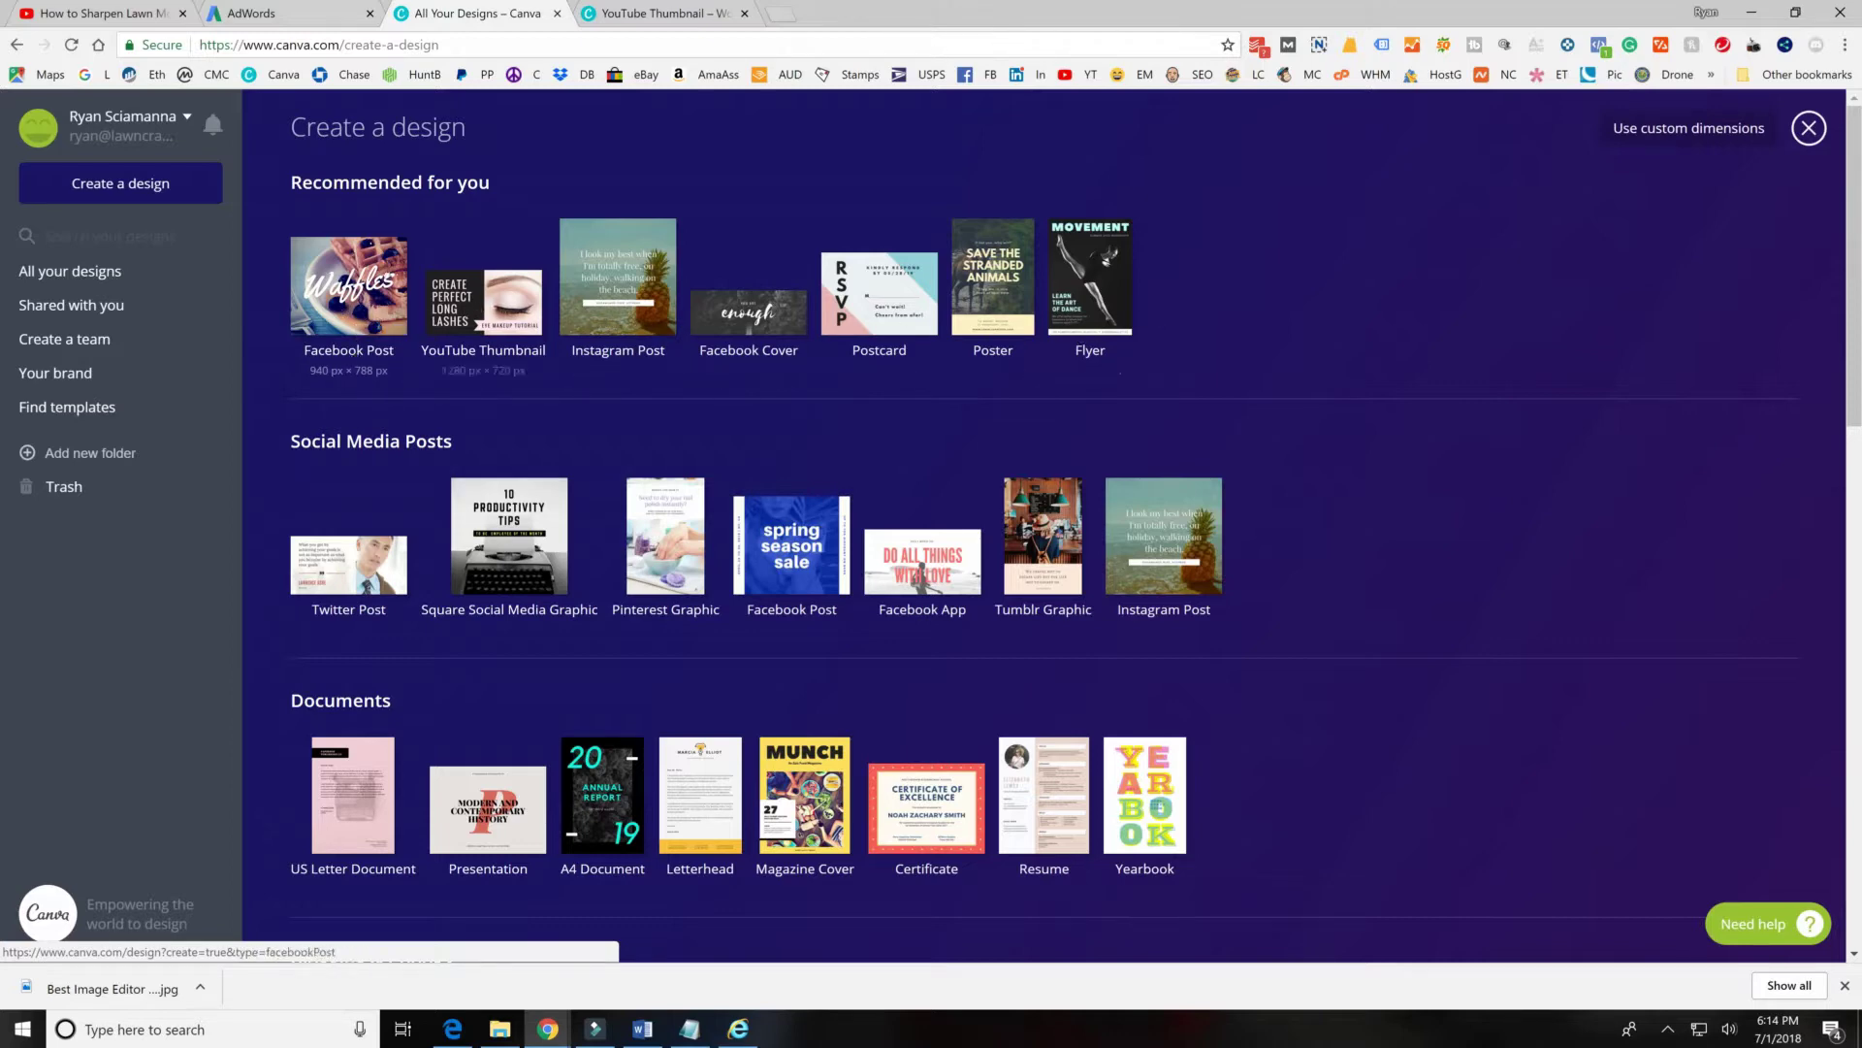
pyautogui.scroll(-1, 284, 346)
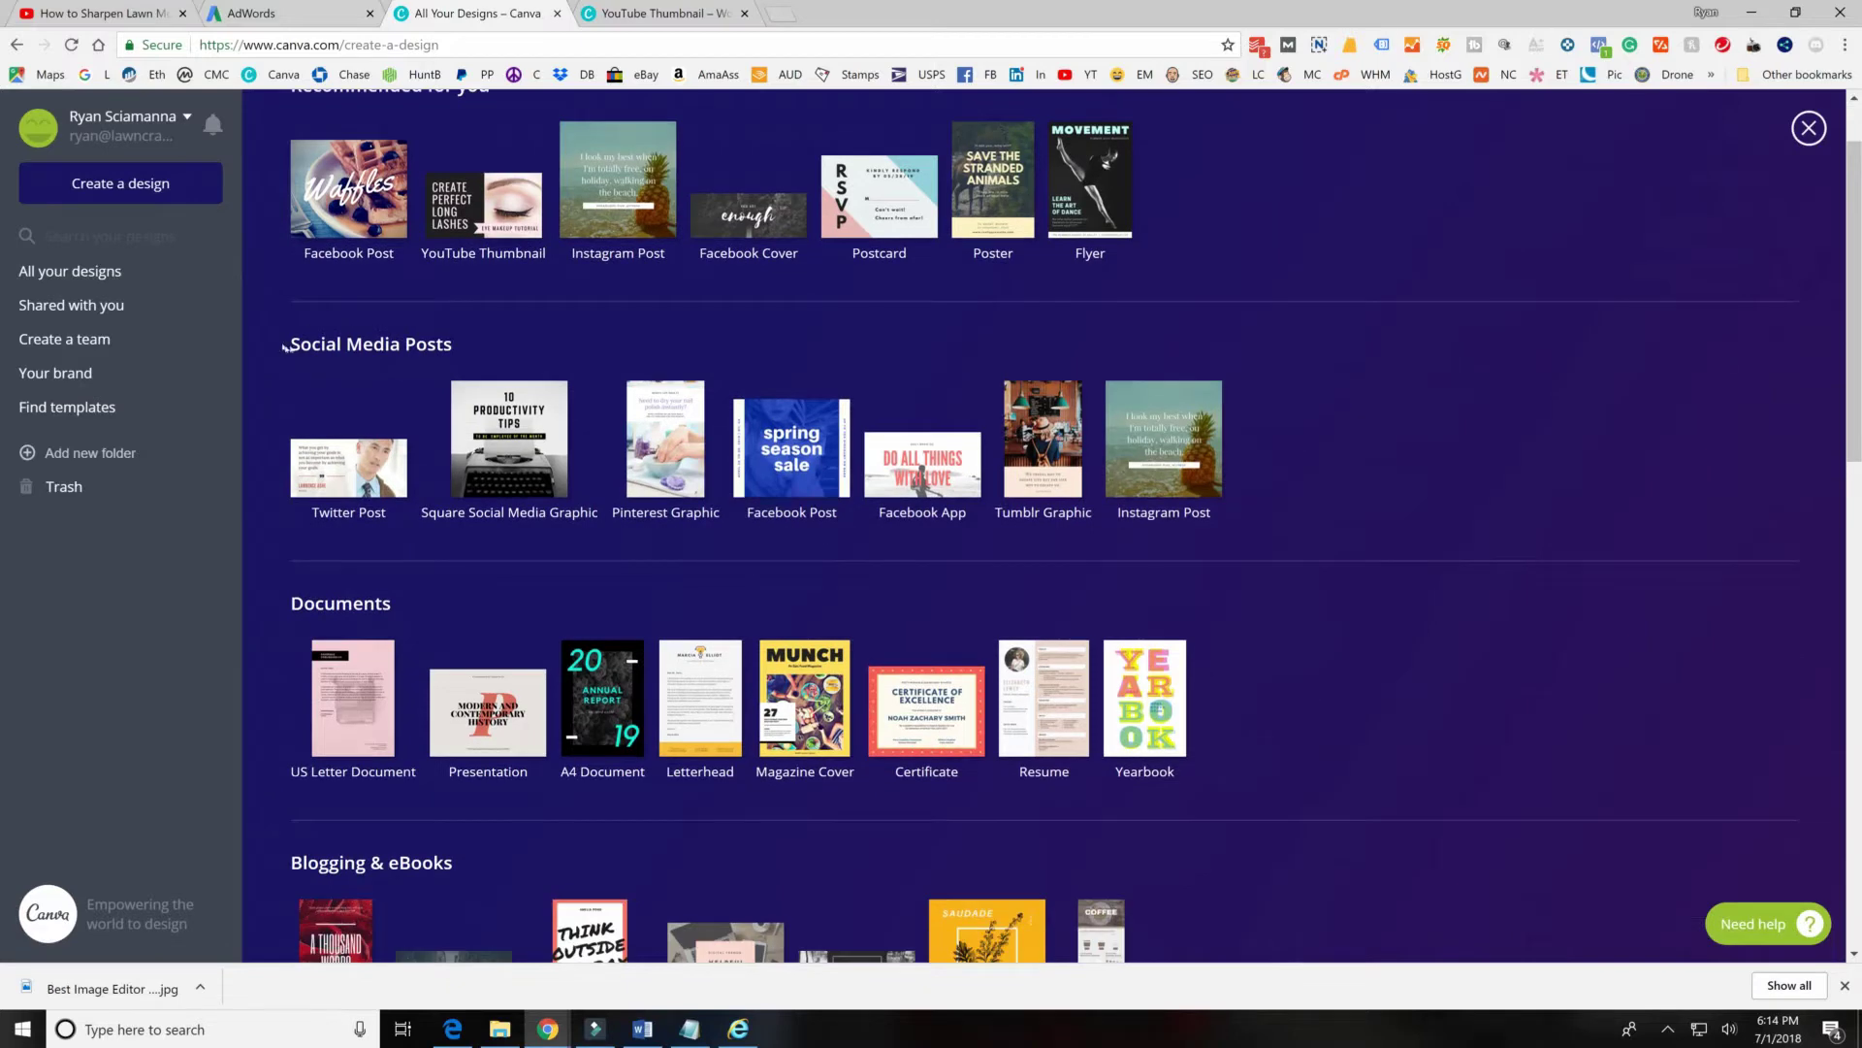
pyautogui.scroll(-2, 449, 368)
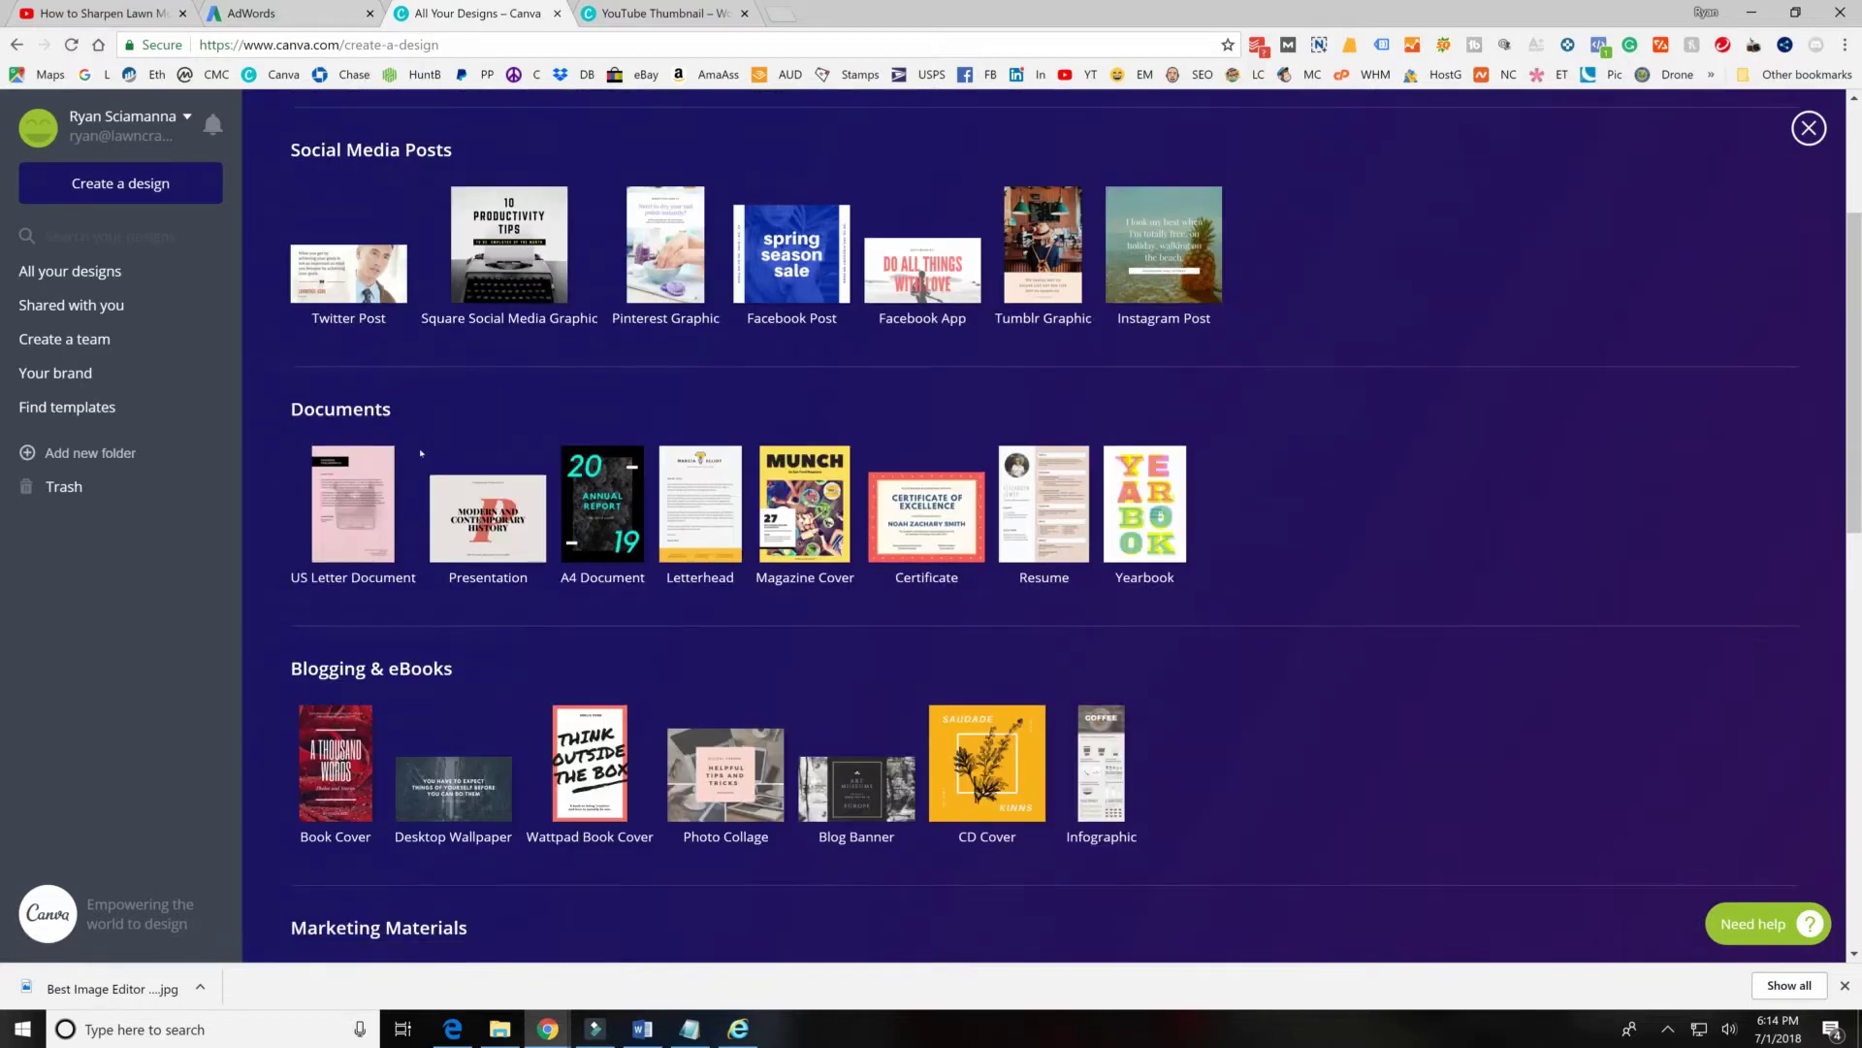
pyautogui.scroll(-2, 449, 368)
pyautogui.scroll(-1, 304, 669)
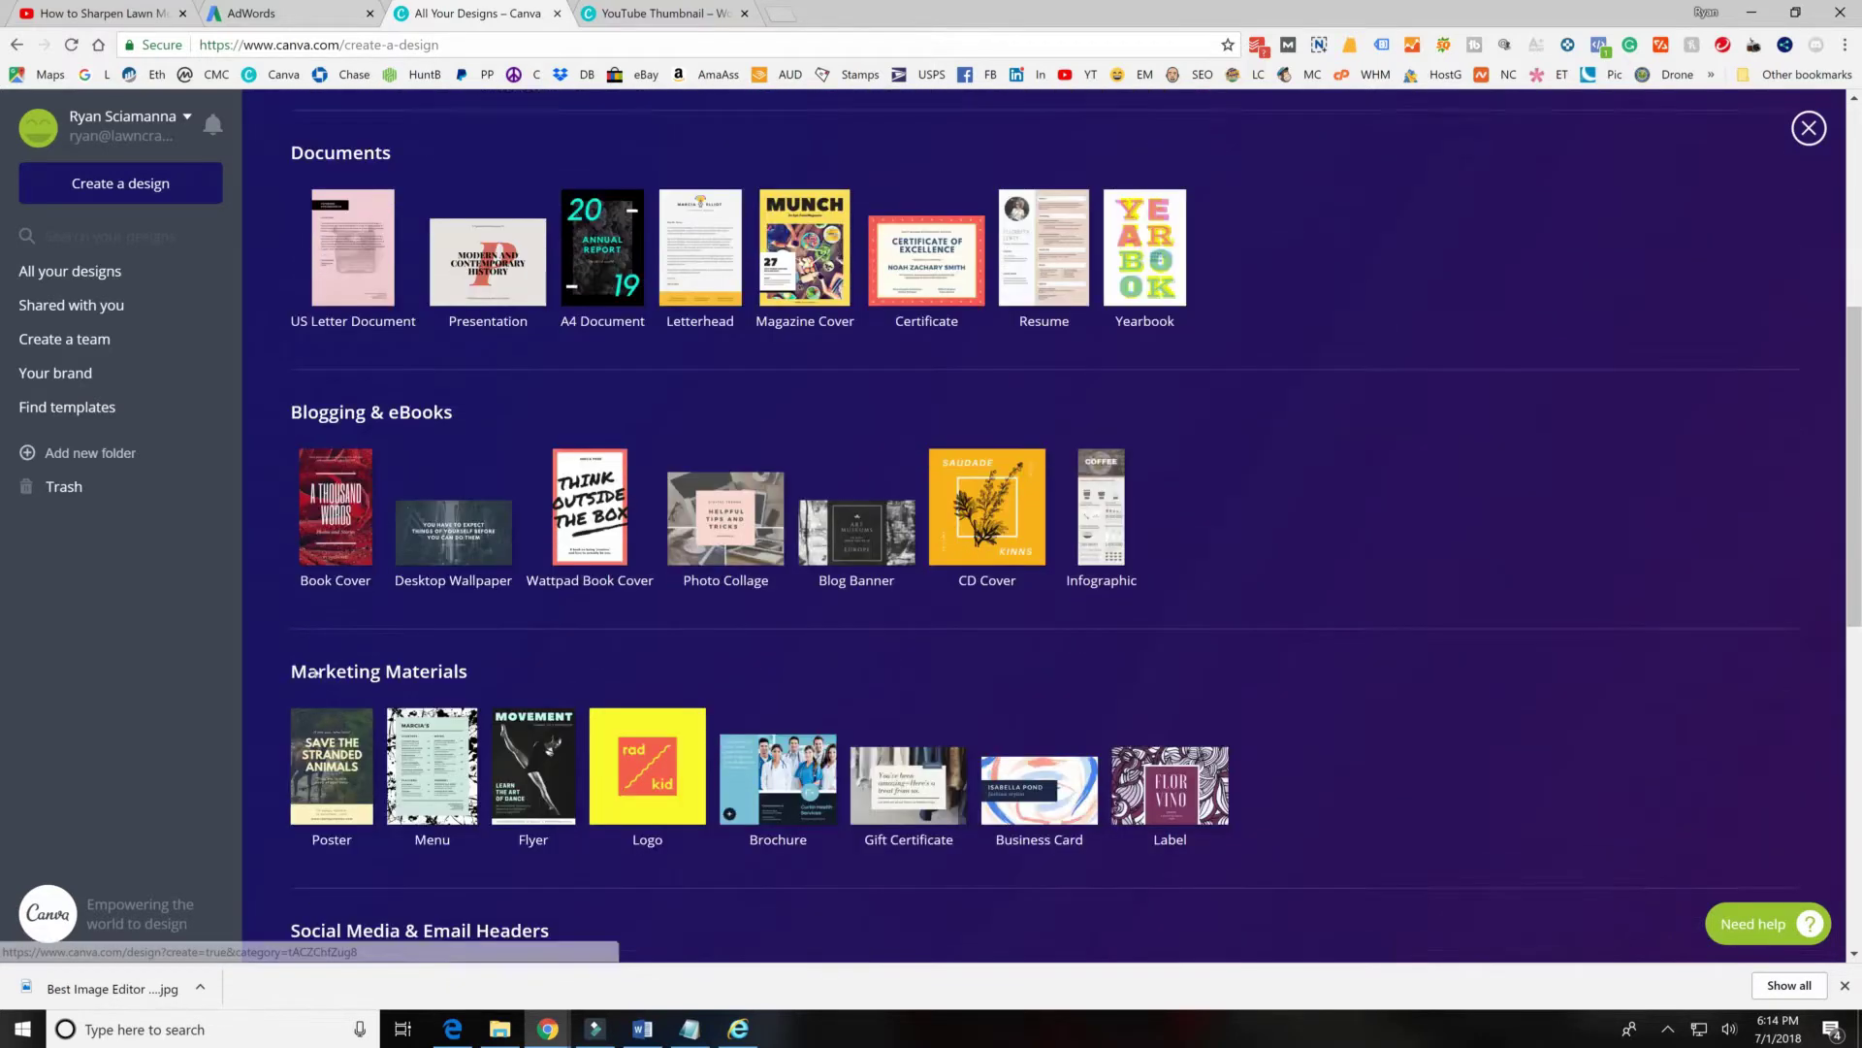
pyautogui.scroll(-6, 514, 553)
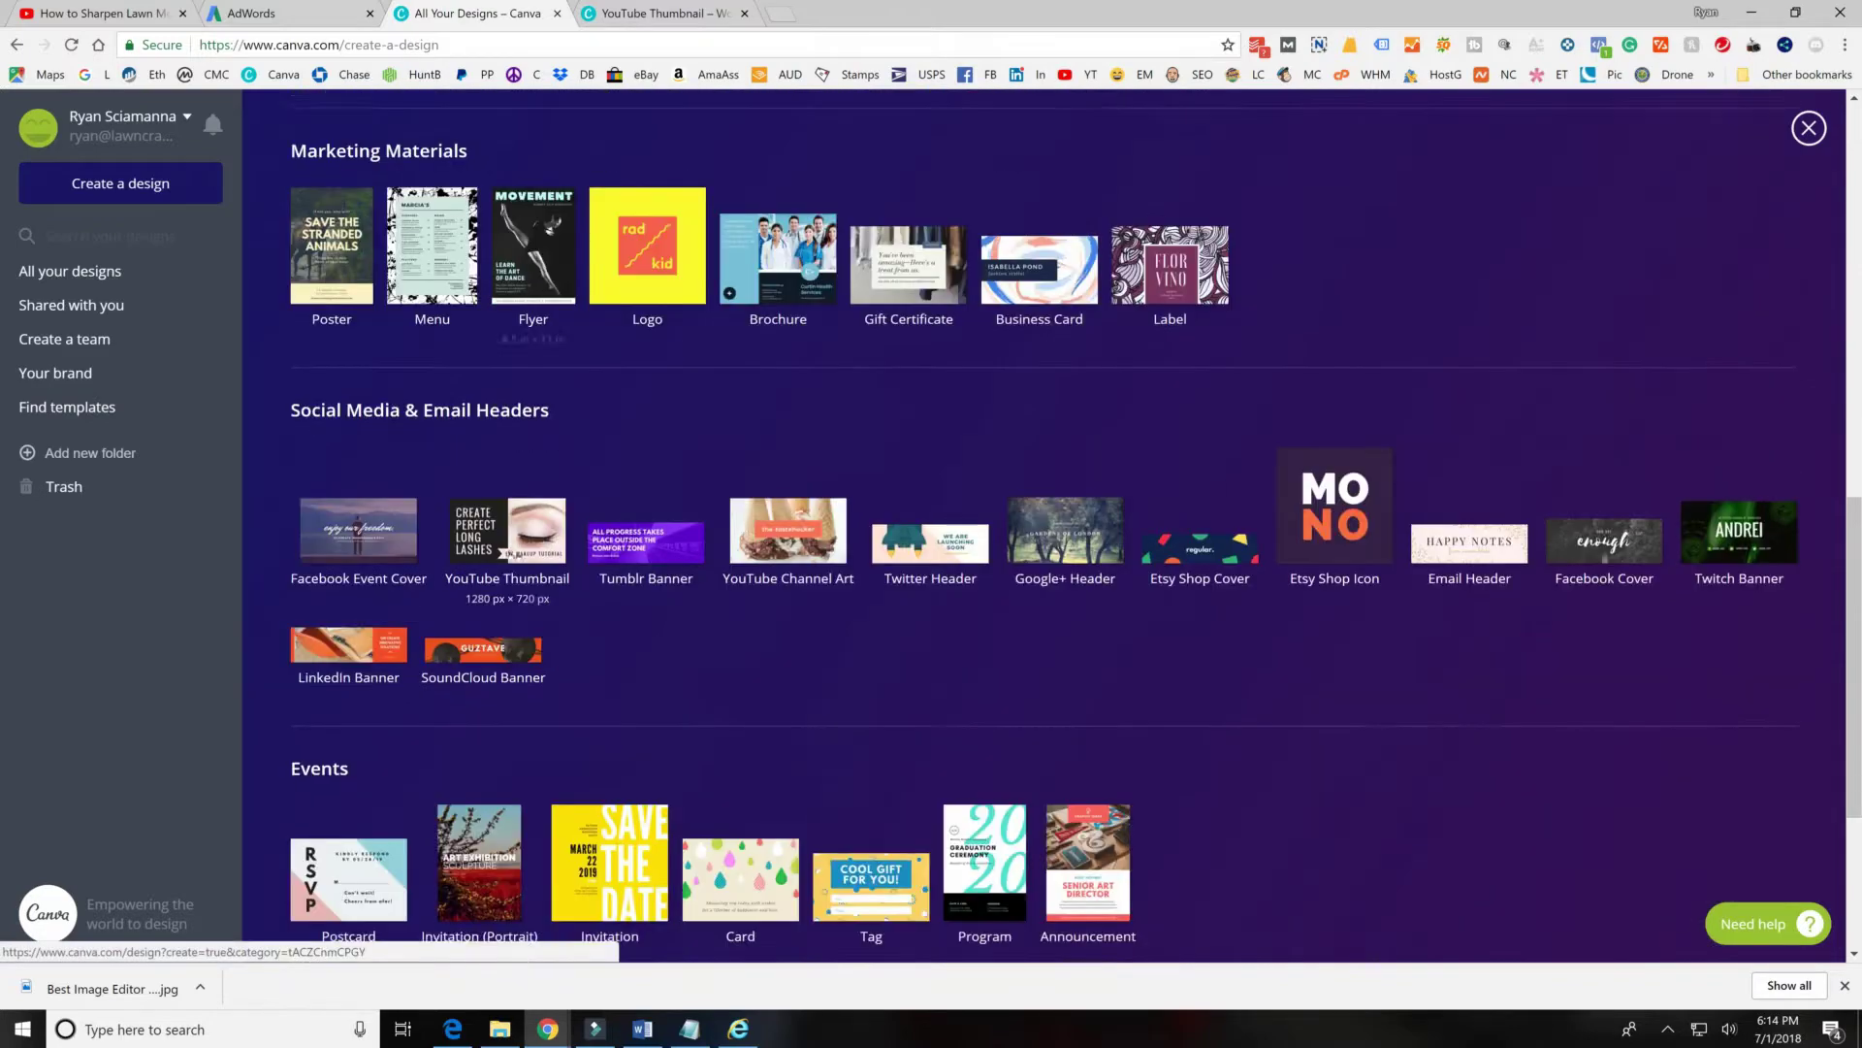
pyautogui.scroll(-1, 513, 553)
pyautogui.scroll(4, 498, 551)
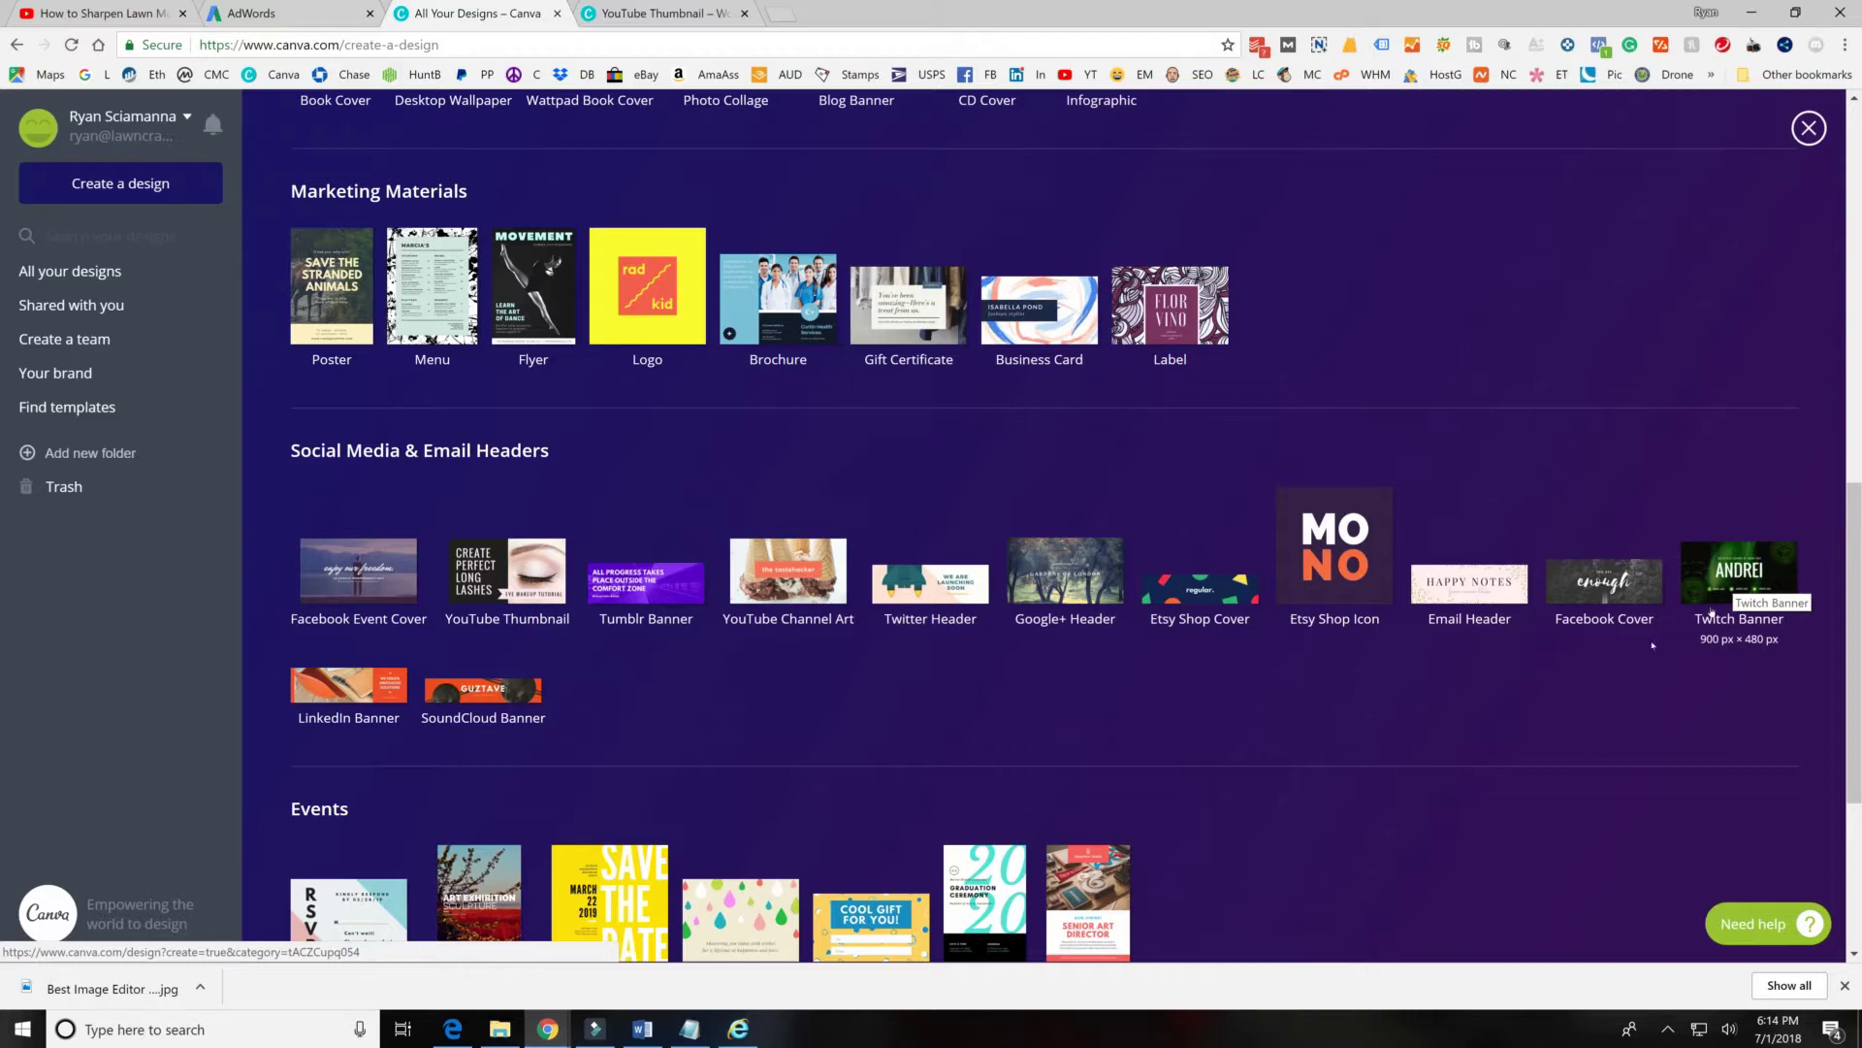
pyautogui.scroll(10, 1207, 599)
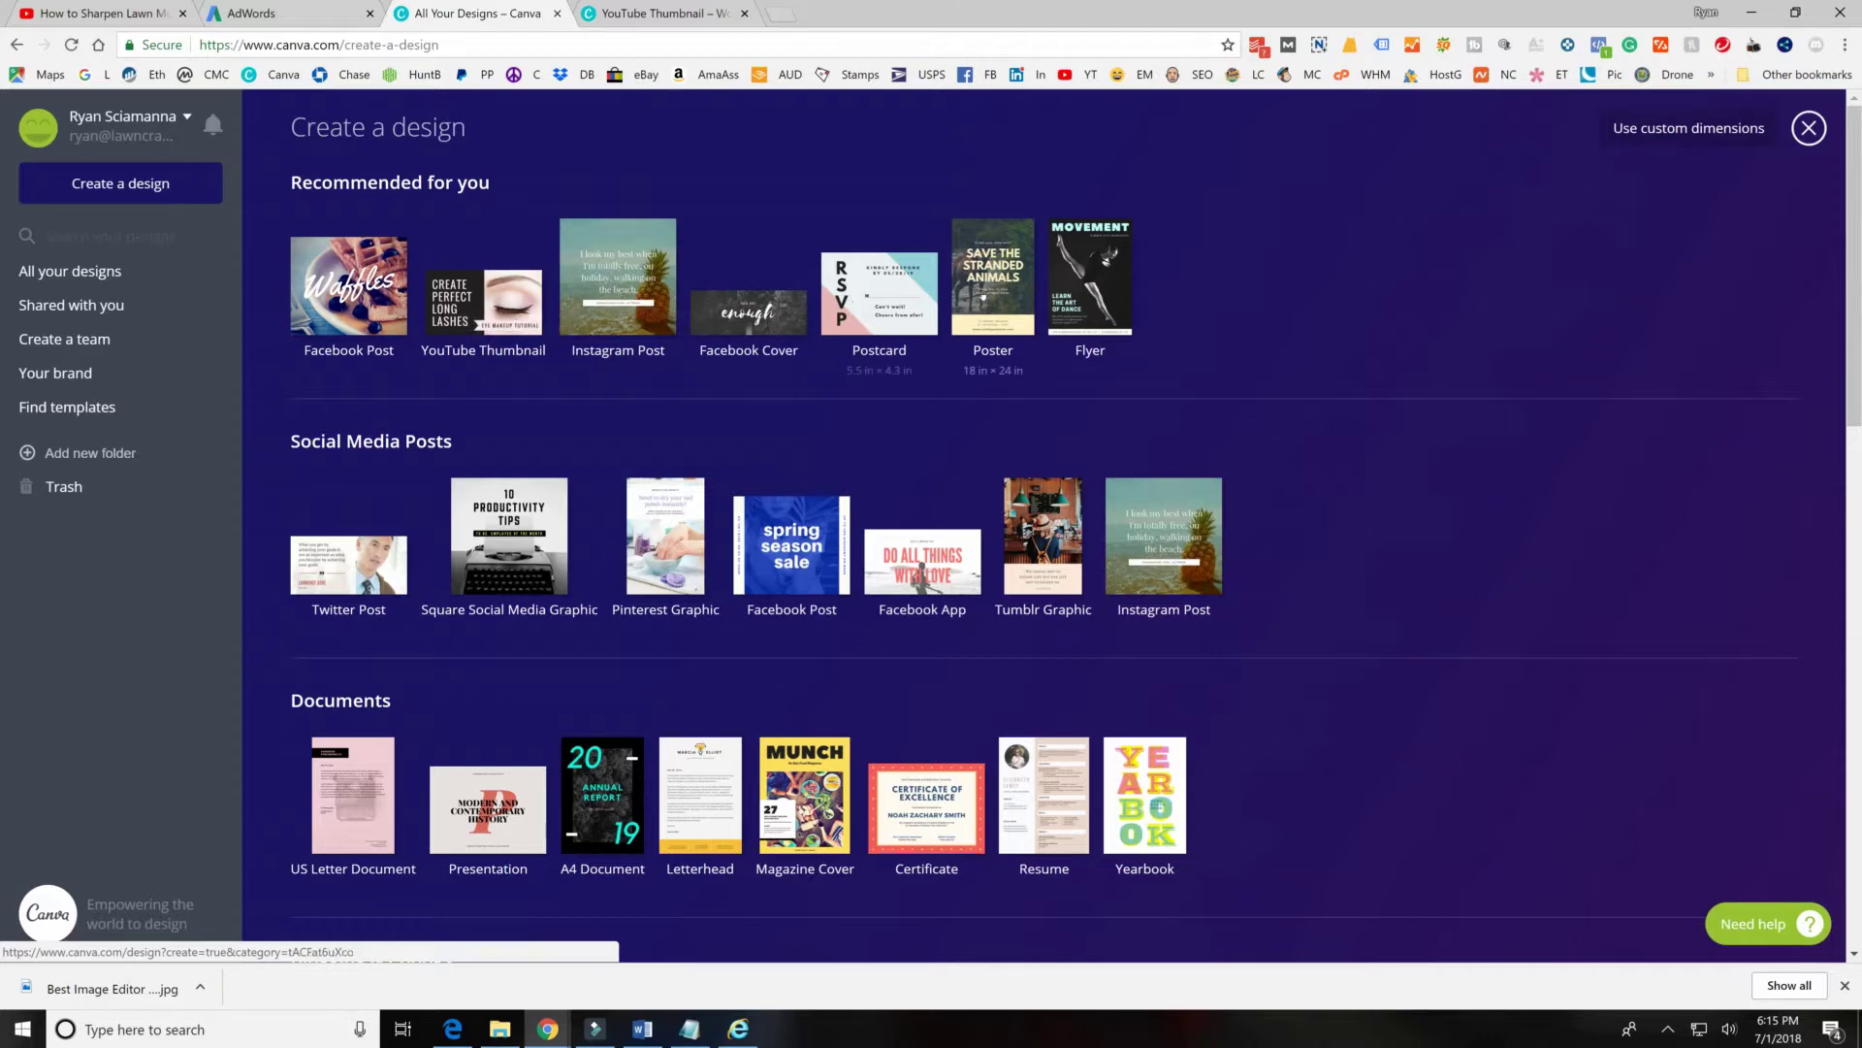
# Check the custom dimensions option and its available measurement units, and close it without creating a design.
pyautogui.click(1633, 128)
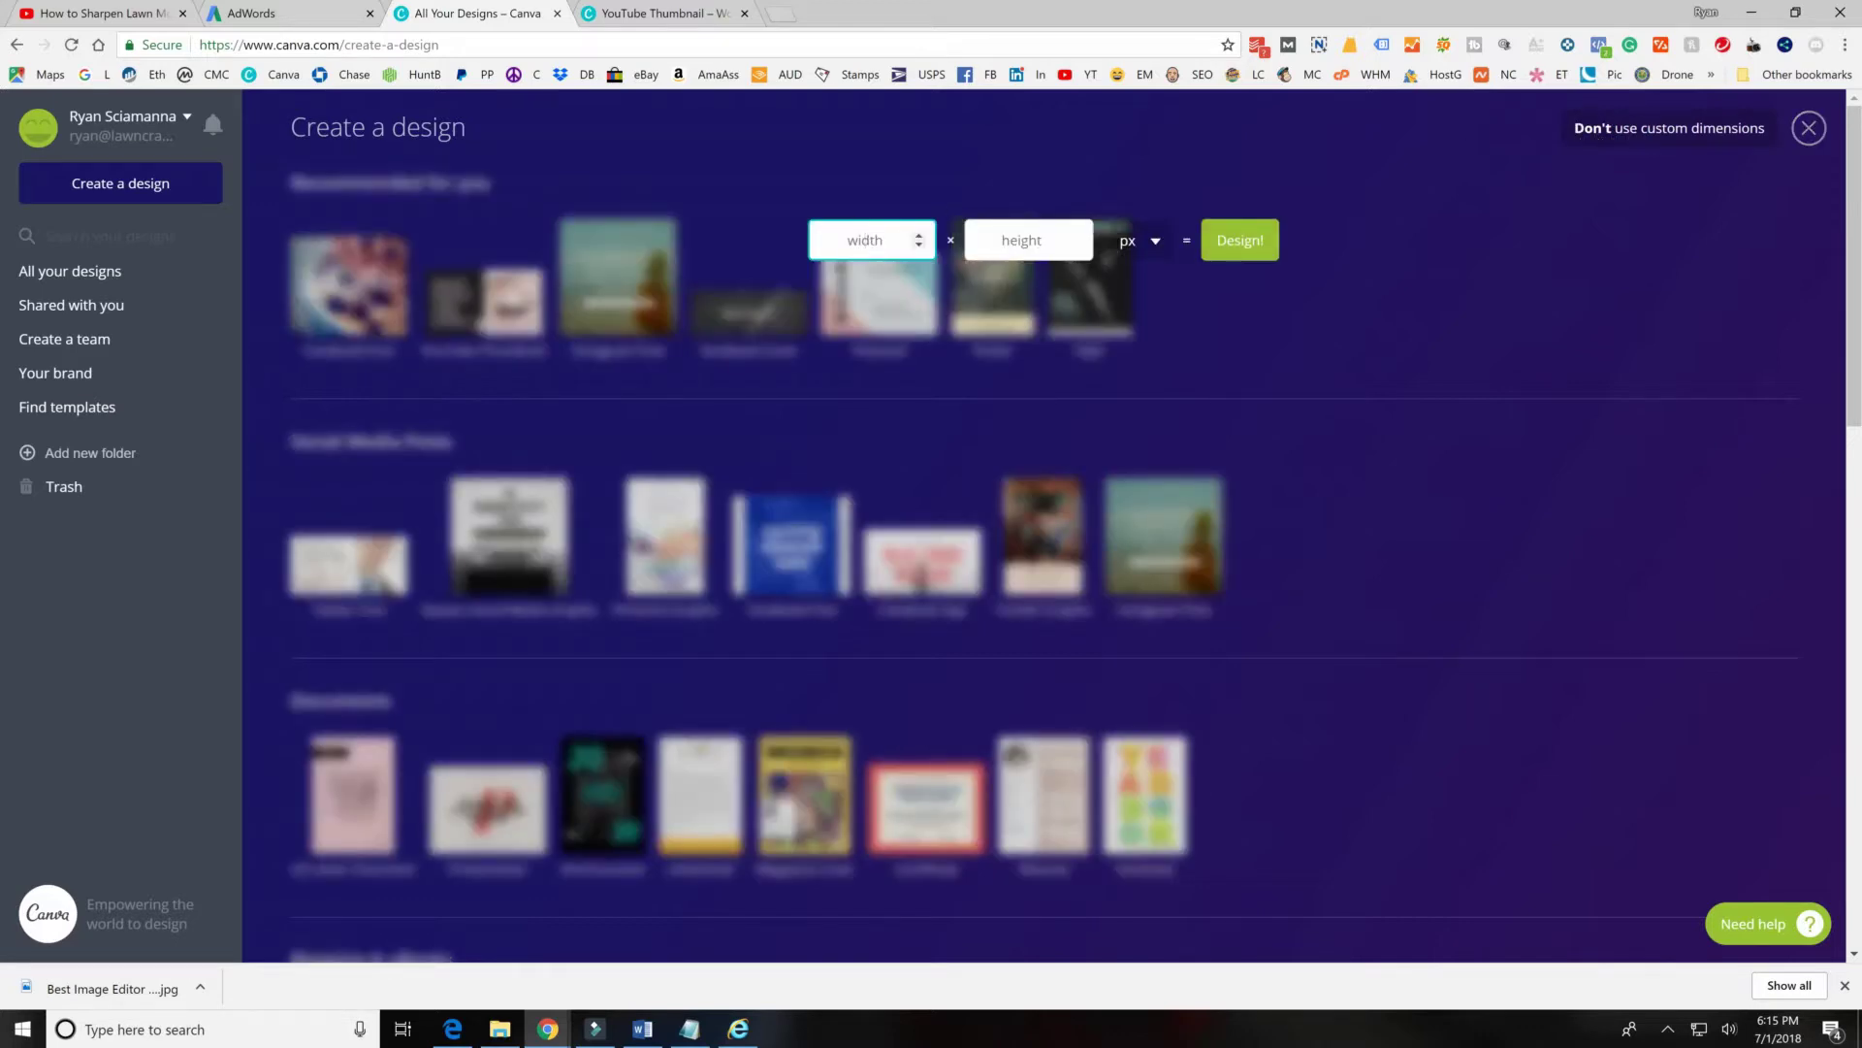
pyautogui.click(1157, 242)
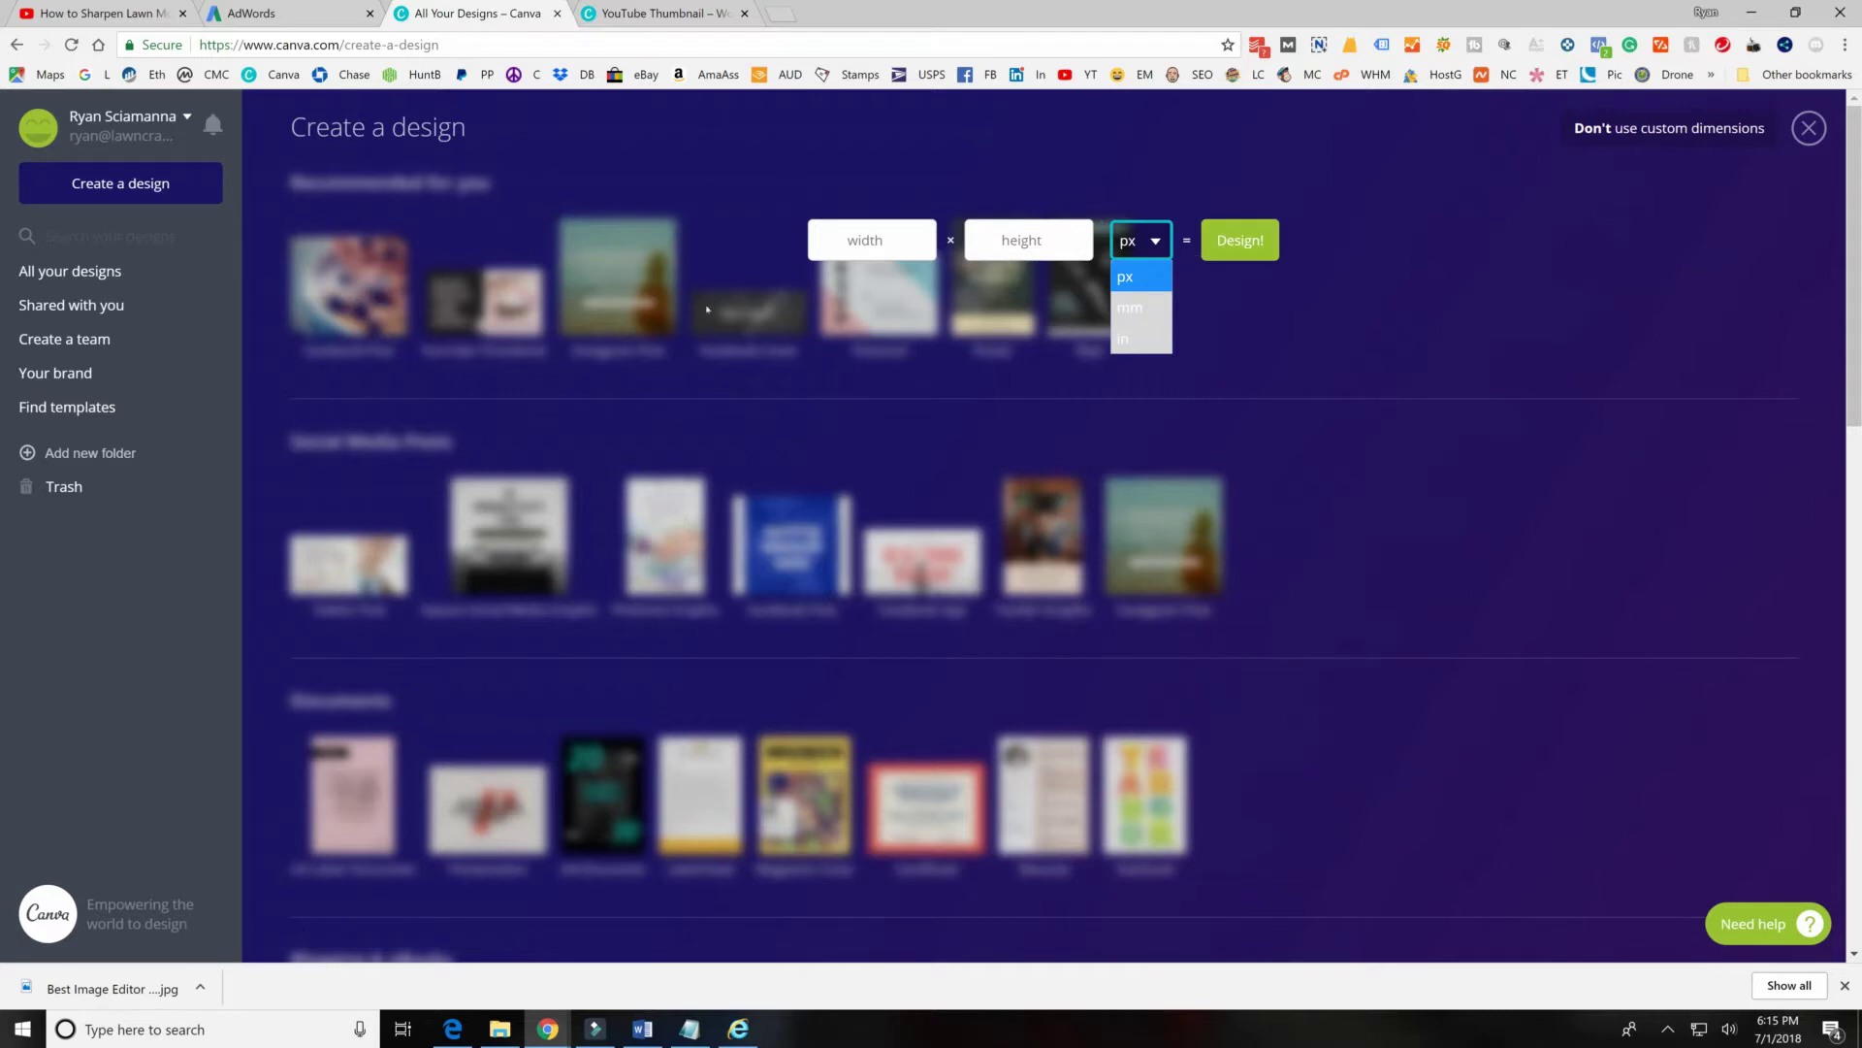
pyautogui.click(603, 137)
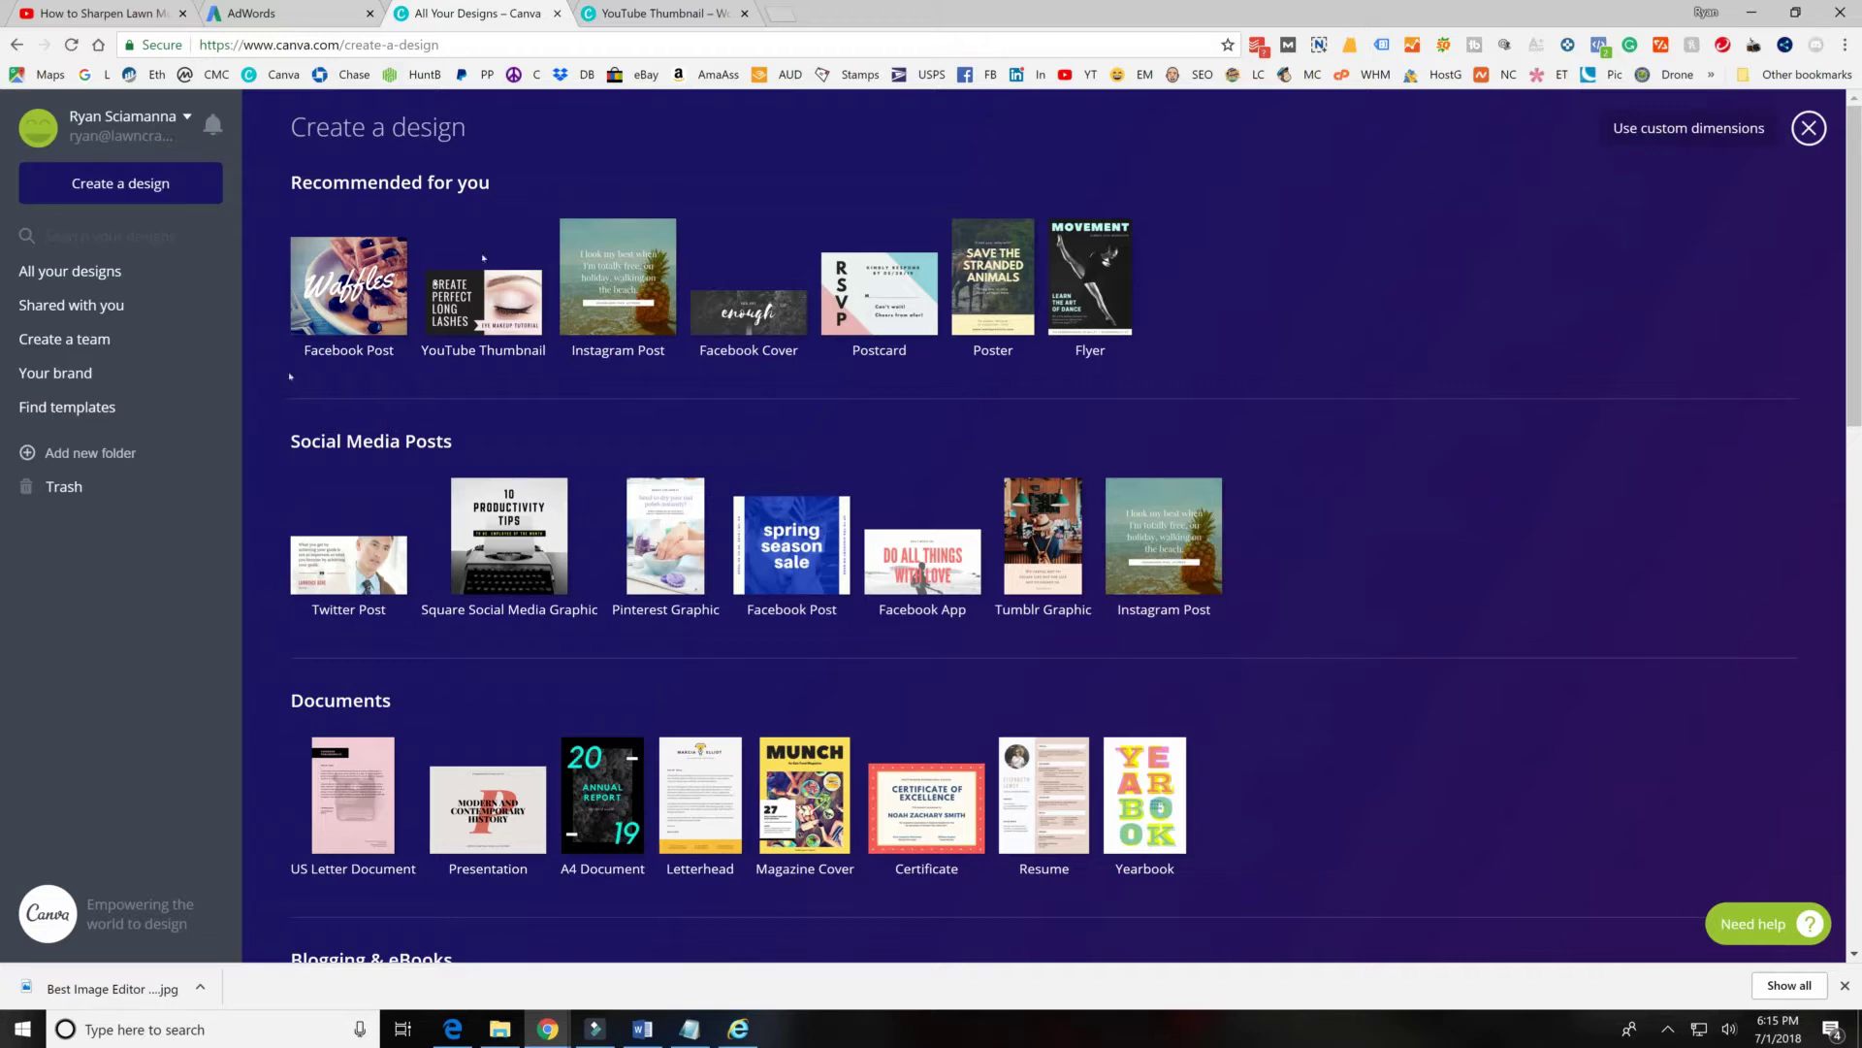
# Open the Your brand page and review the Brand Kit's color palettes, fonts and logos.
pyautogui.click(60, 376)
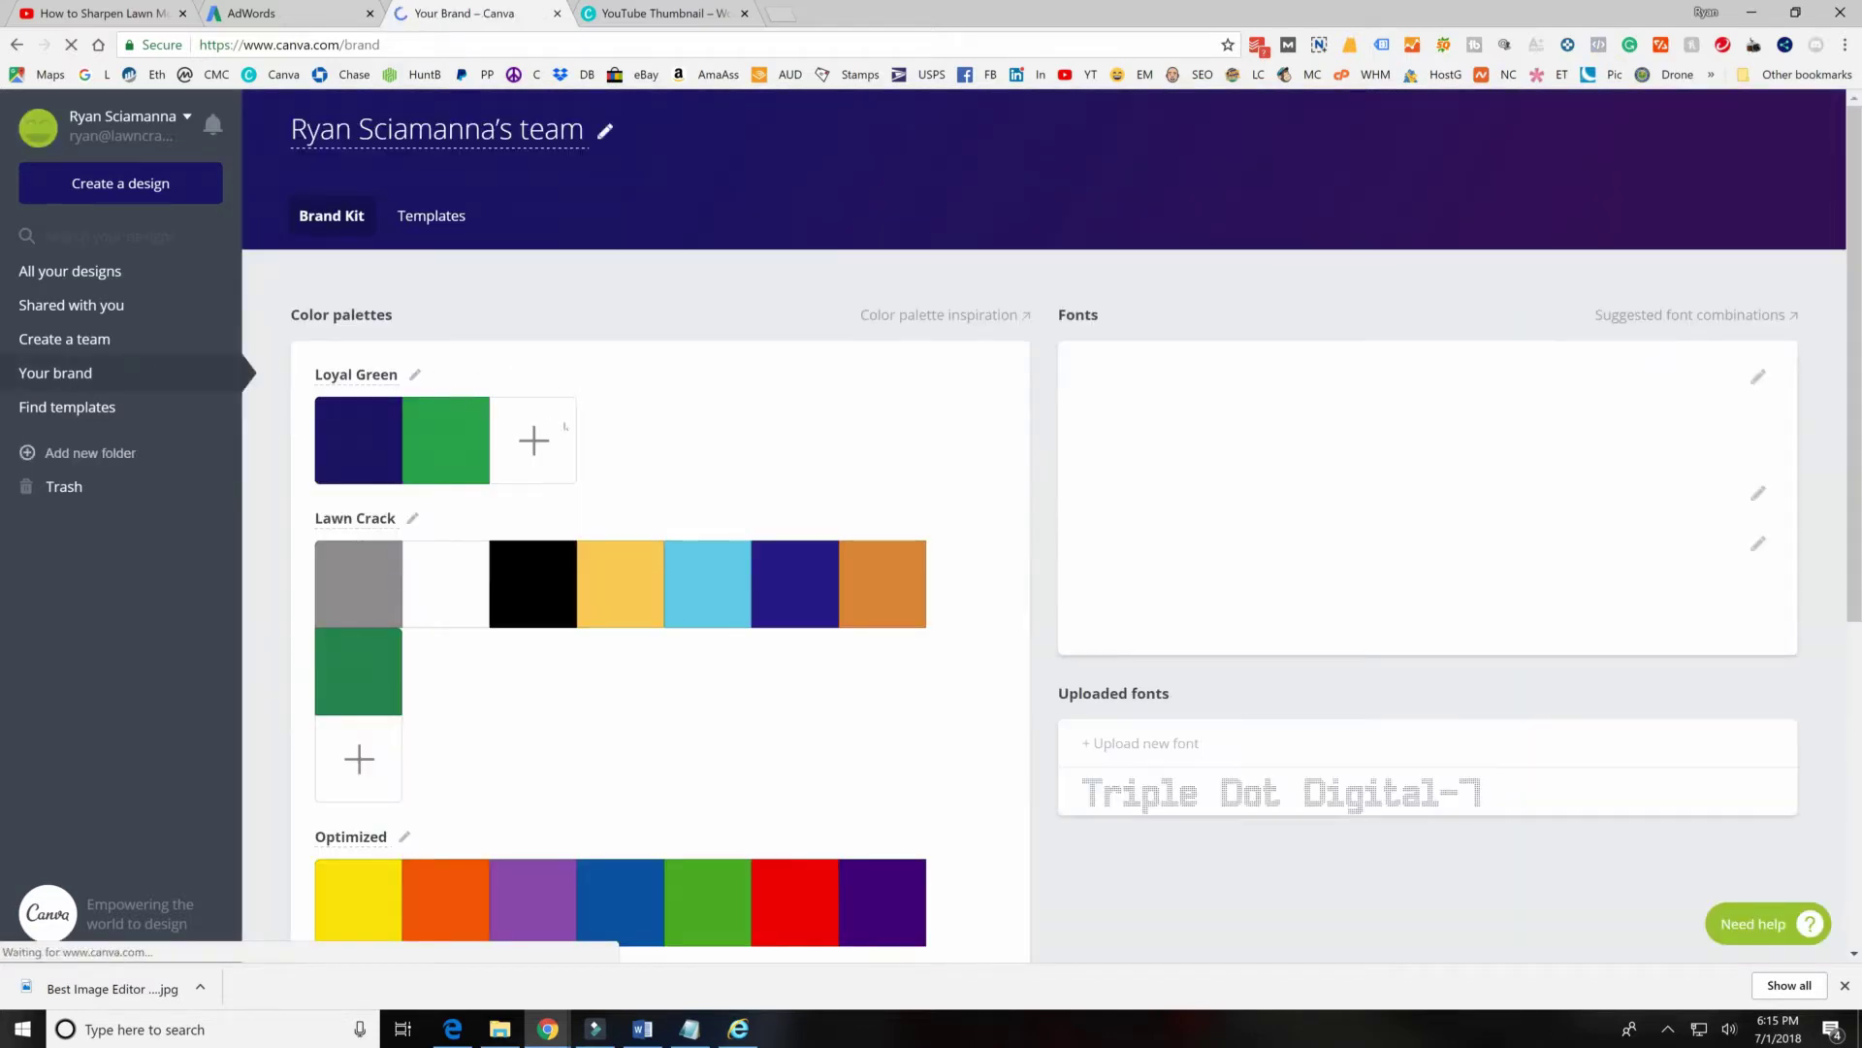
pyautogui.scroll(-4, 563, 419)
pyautogui.scroll(3, 611, 354)
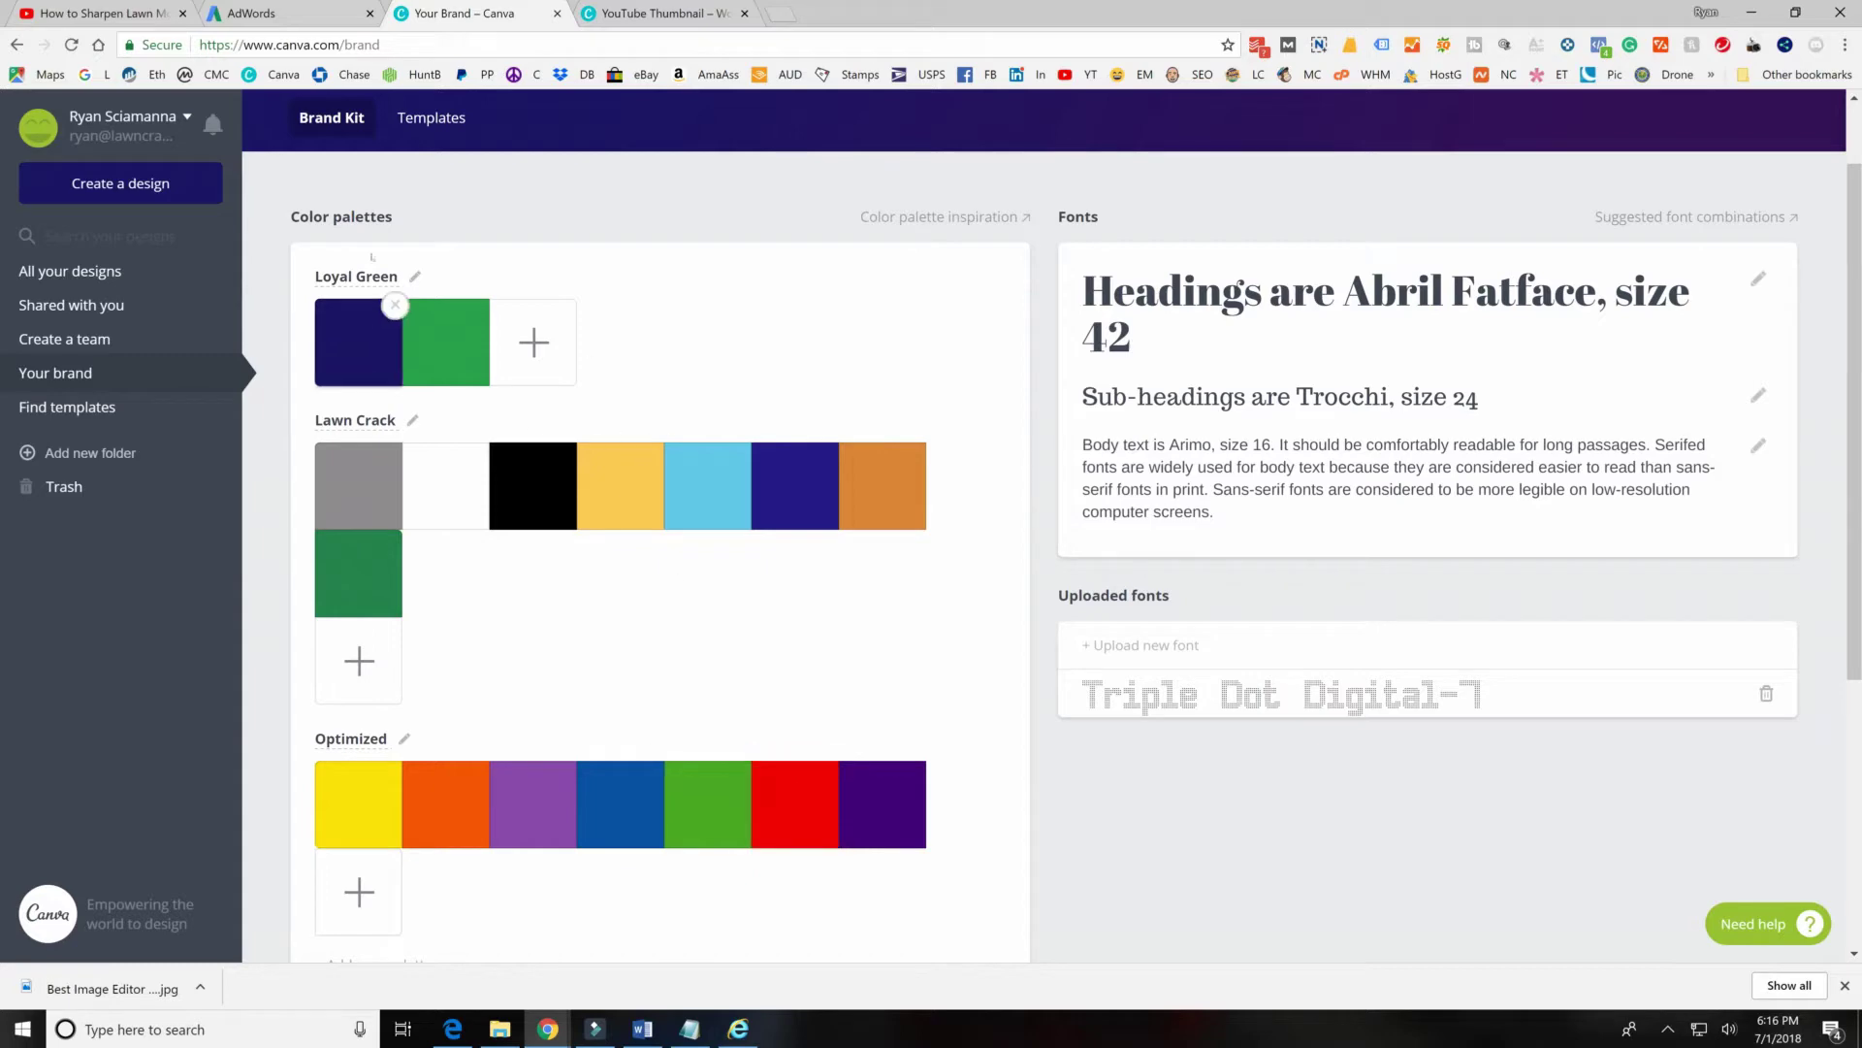
pyautogui.scroll(-5, 720, 594)
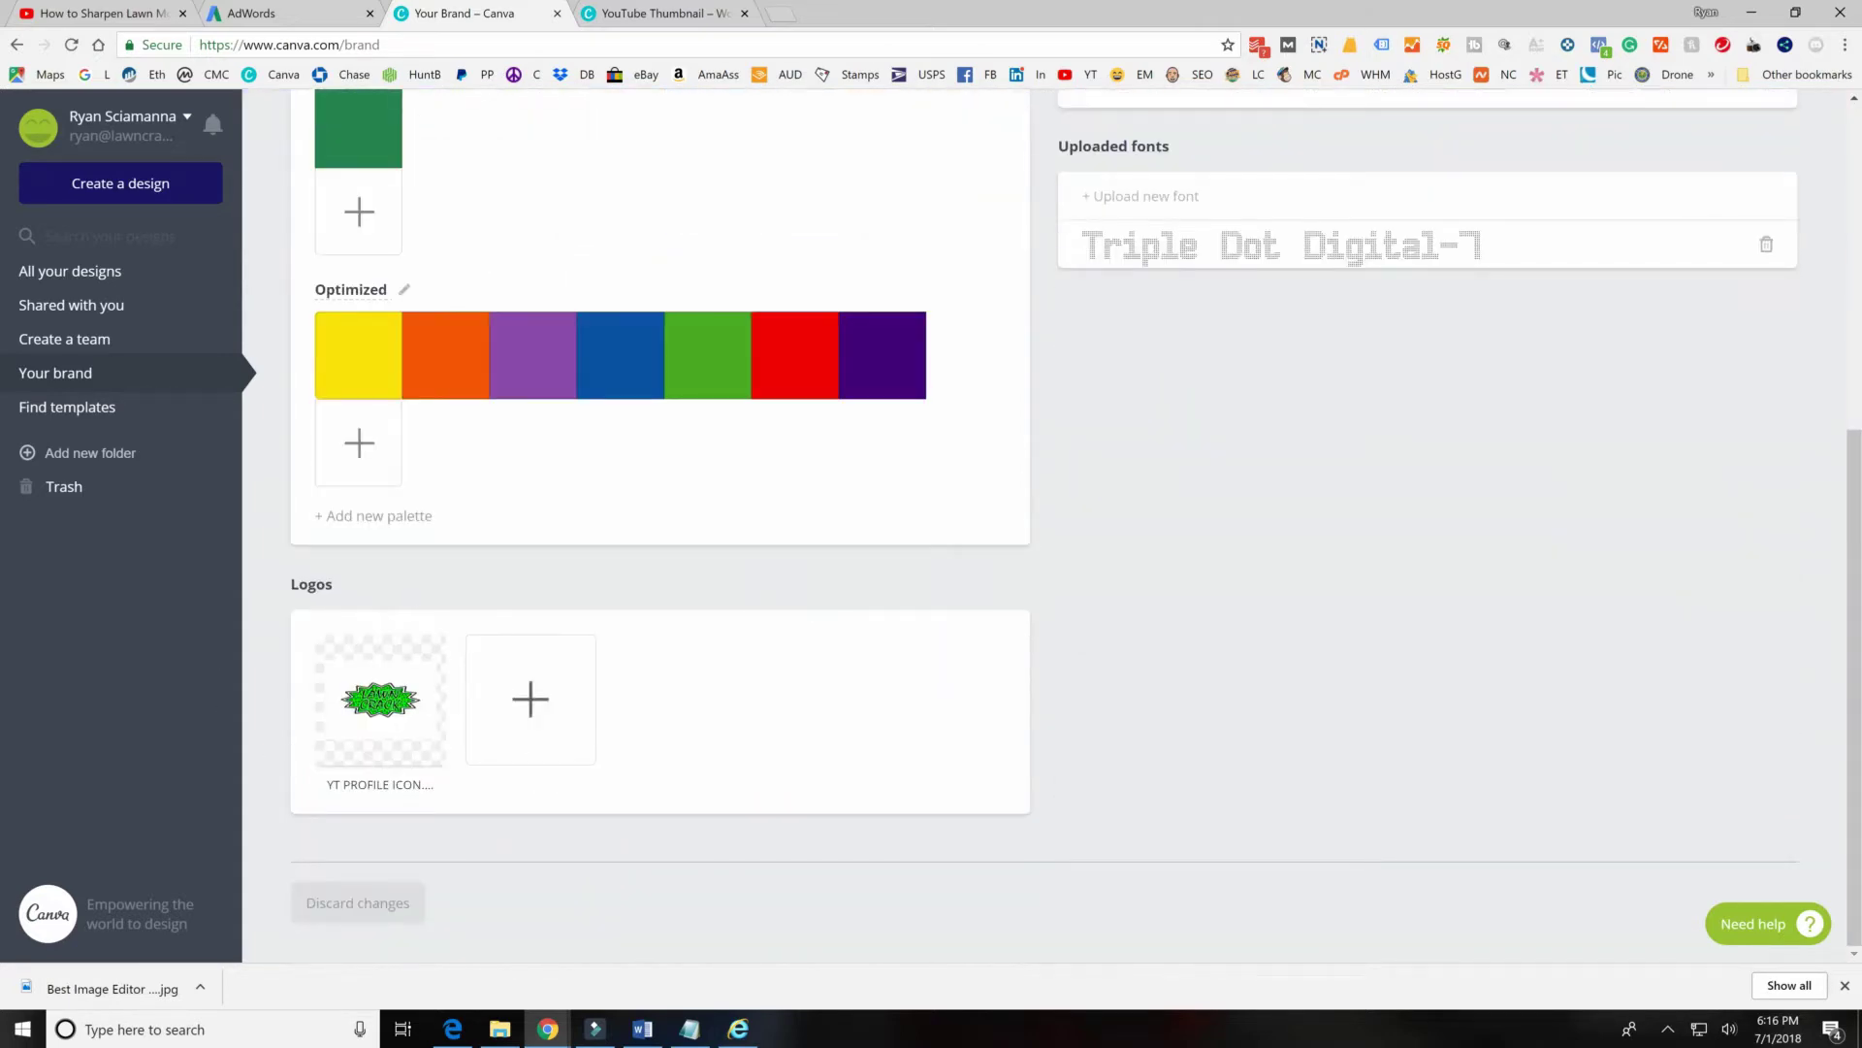
pyautogui.click(58, 374)
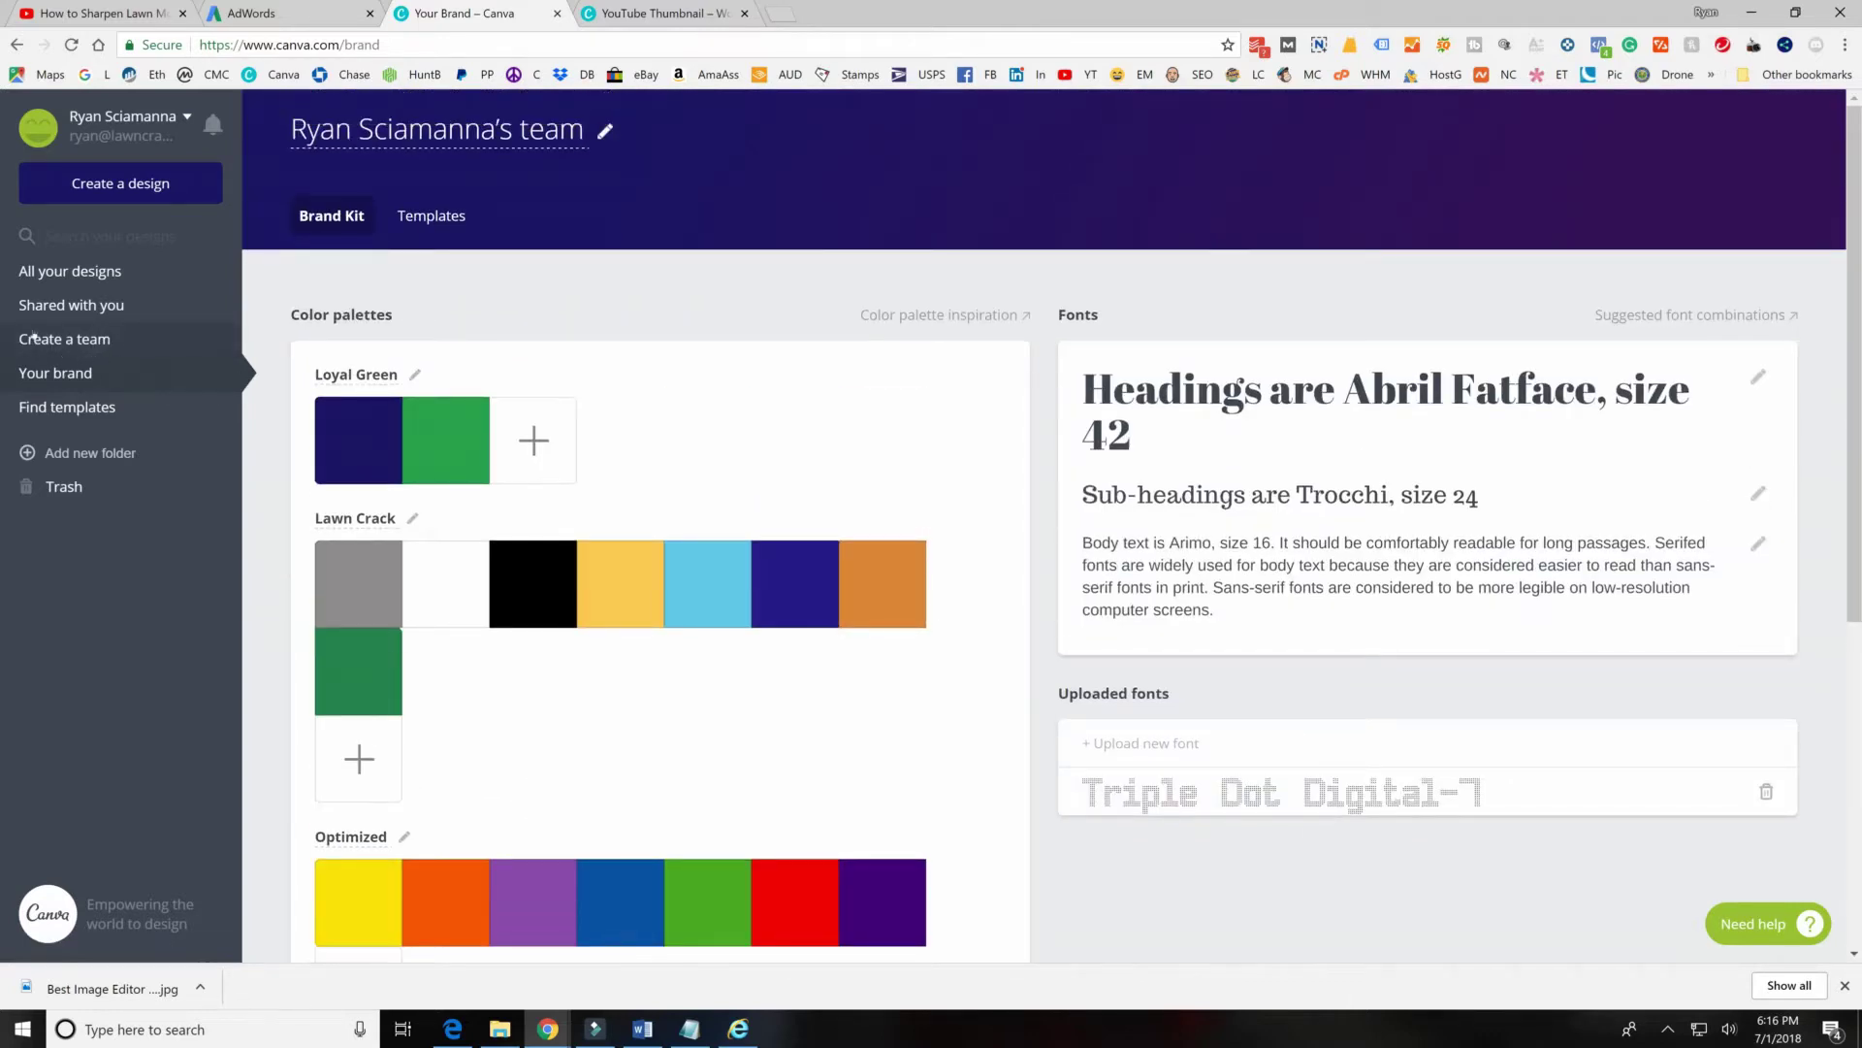
# Open the template library and show its Business Cards category.
pyautogui.click(39, 411)
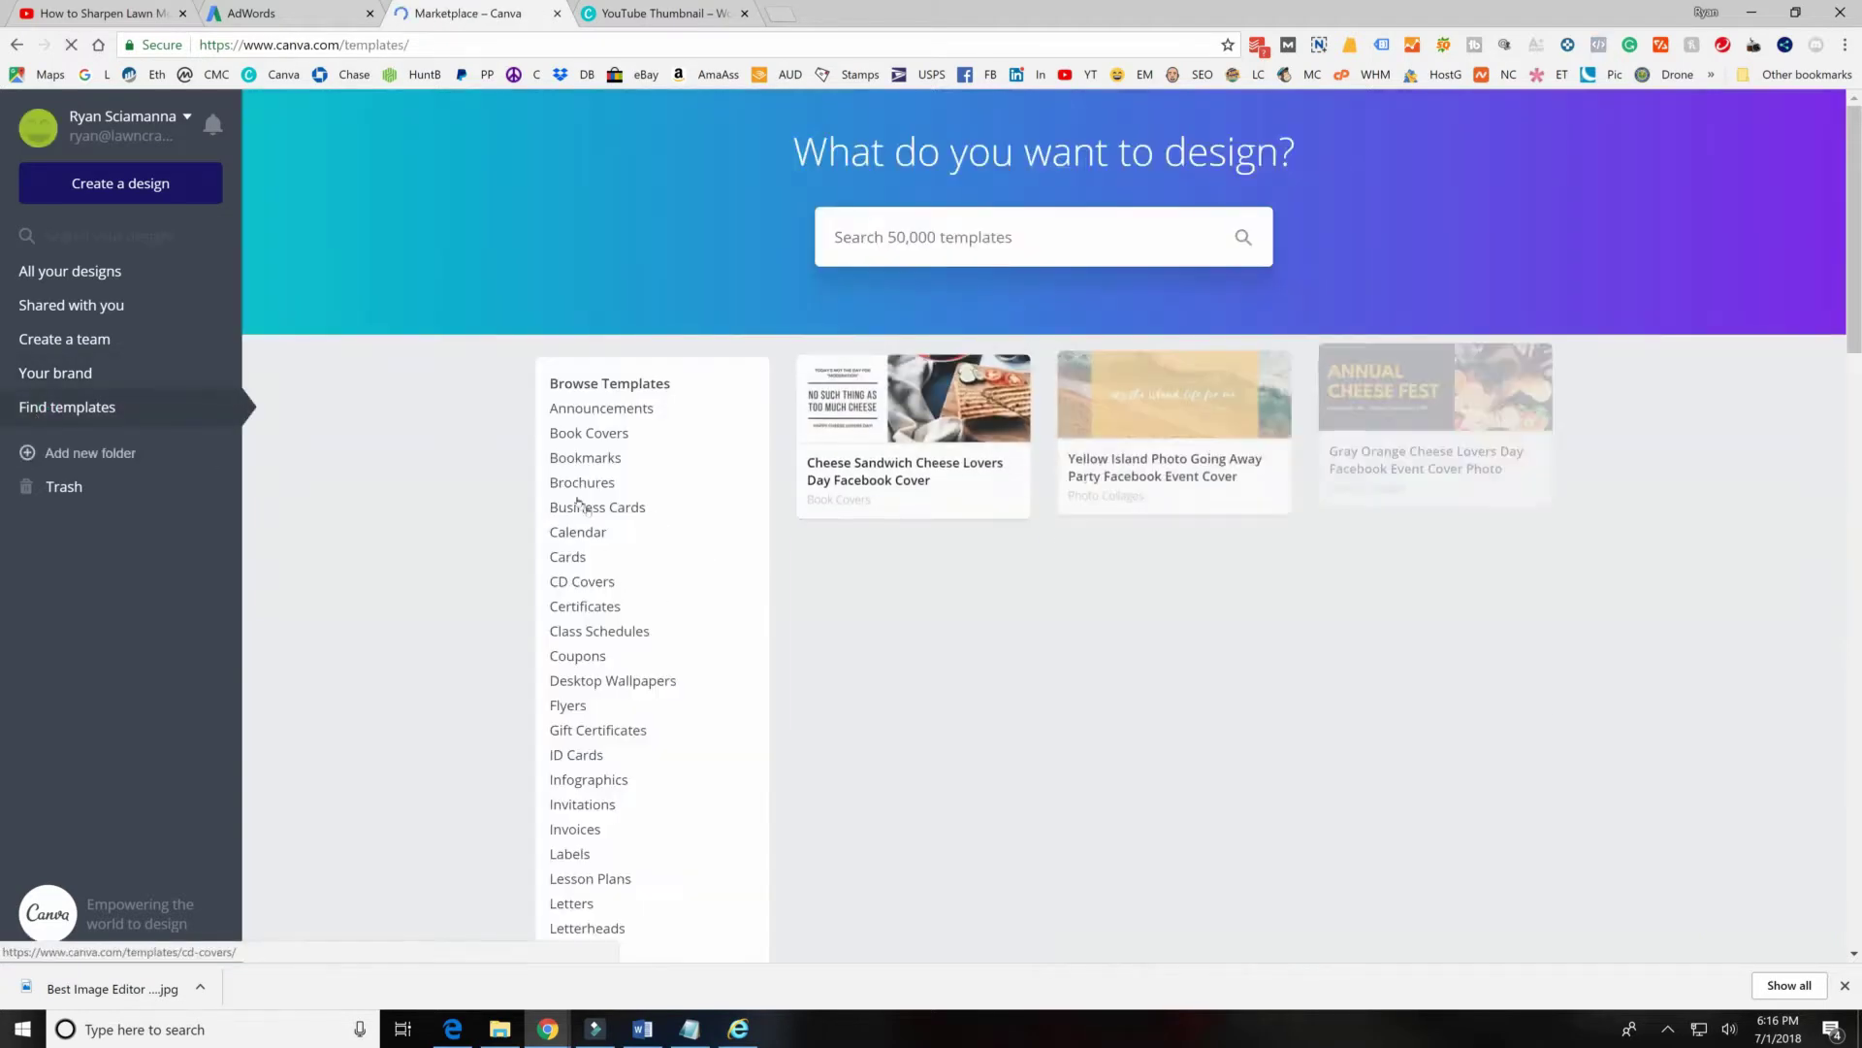
pyautogui.scroll(-1, 577, 460)
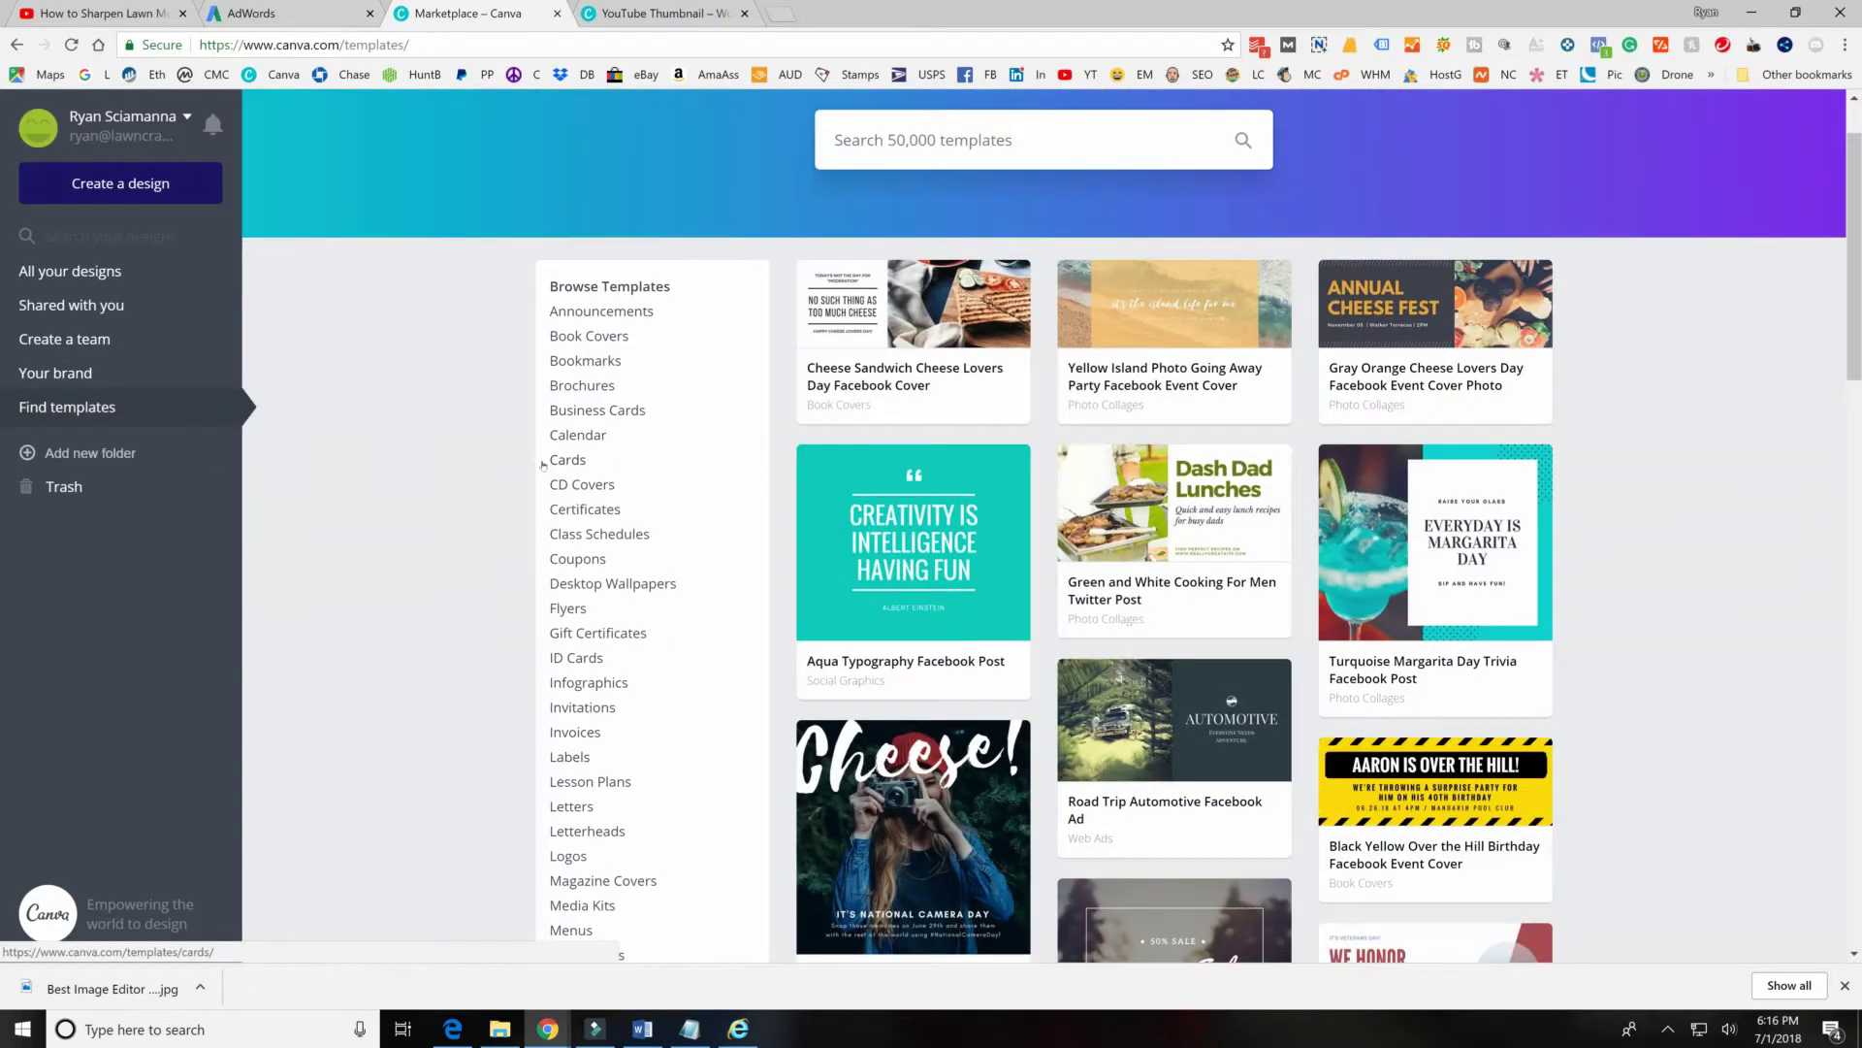
pyautogui.click(561, 414)
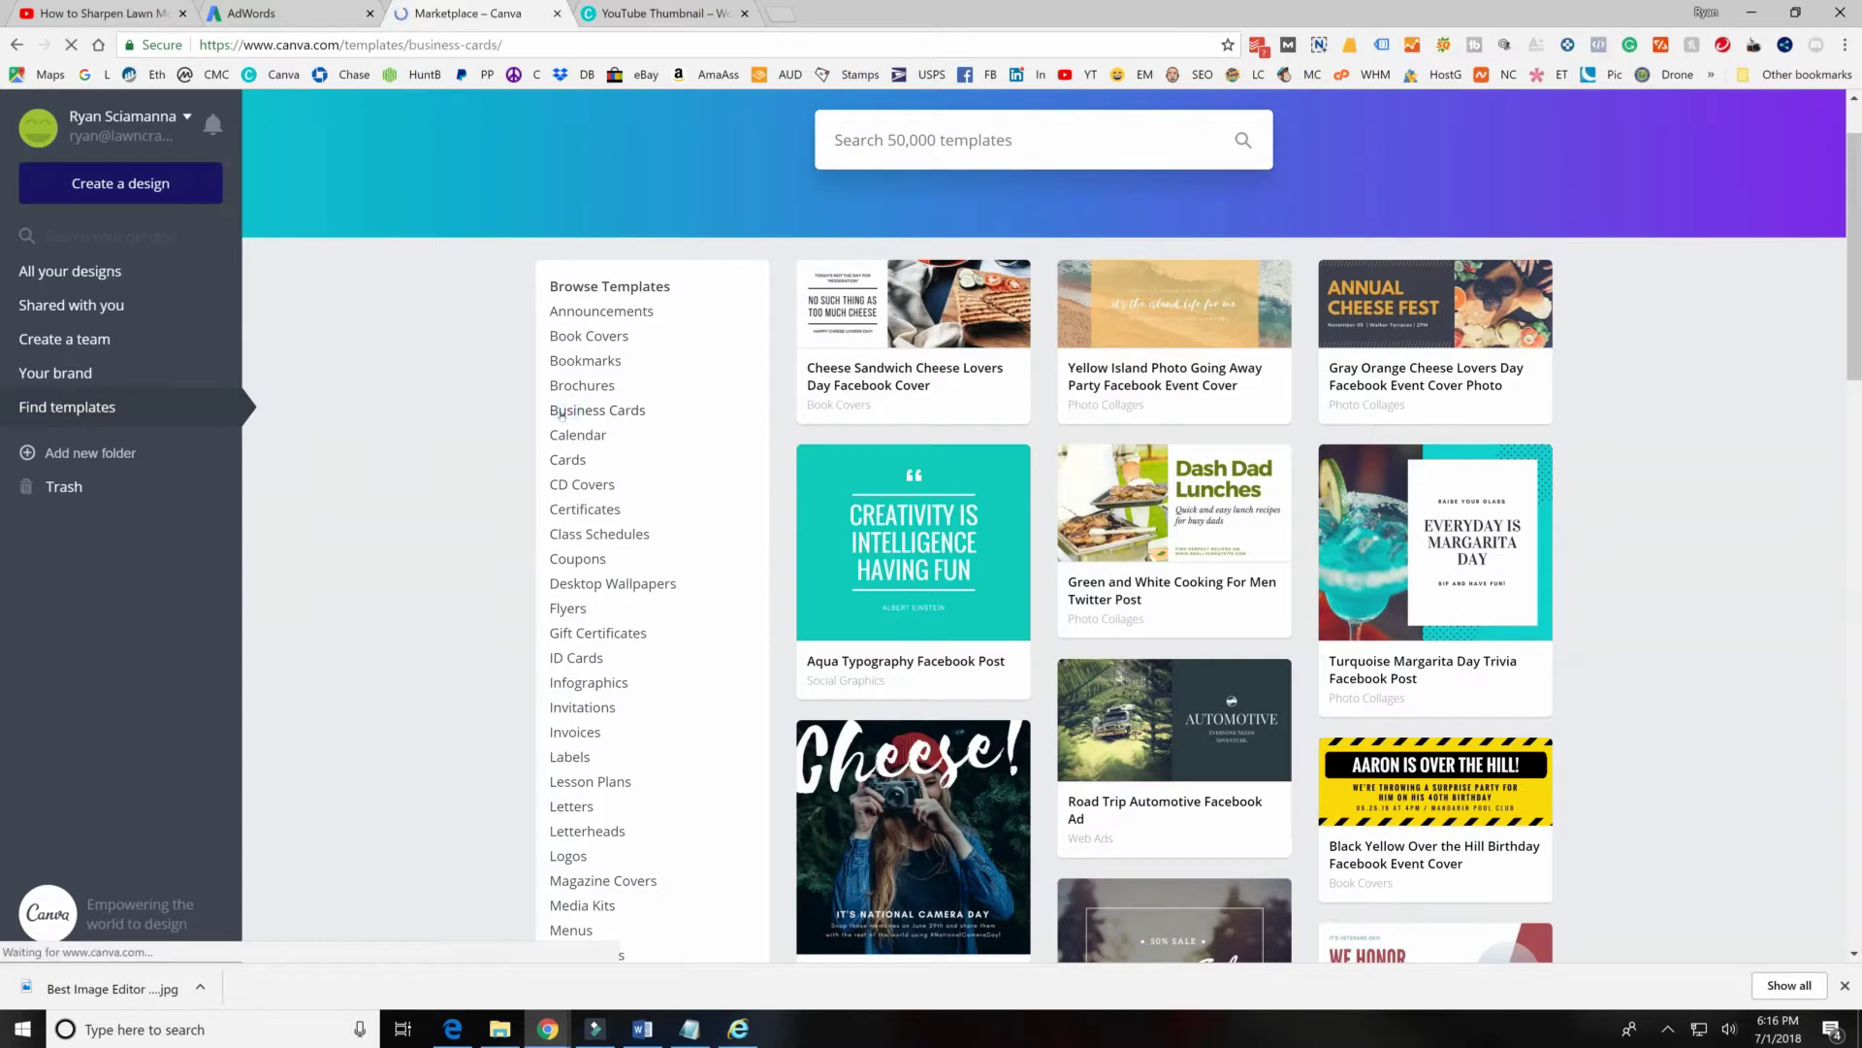
# Look through the first page of business card templates and switch to the Logos template category.
pyautogui.scroll(-2, 1129, 596)
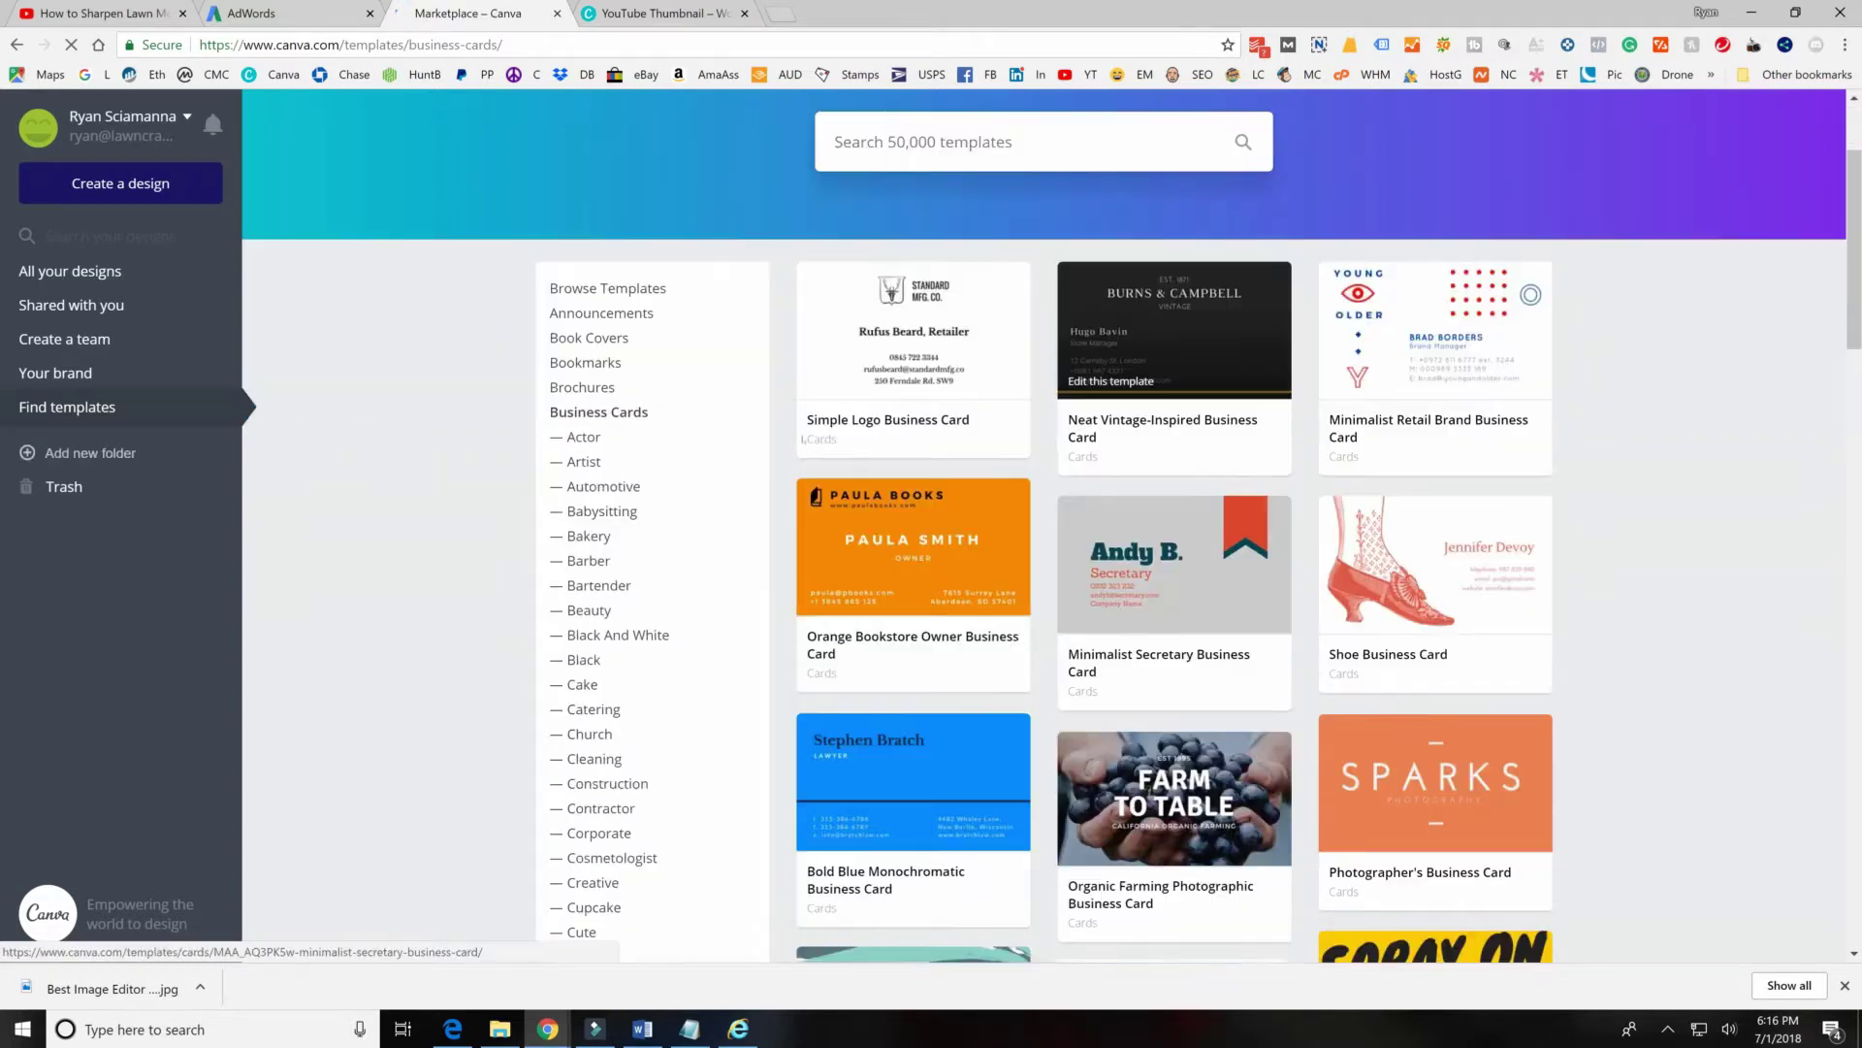
pyautogui.scroll(-2, 1042, 439)
pyautogui.scroll(-4, 1042, 440)
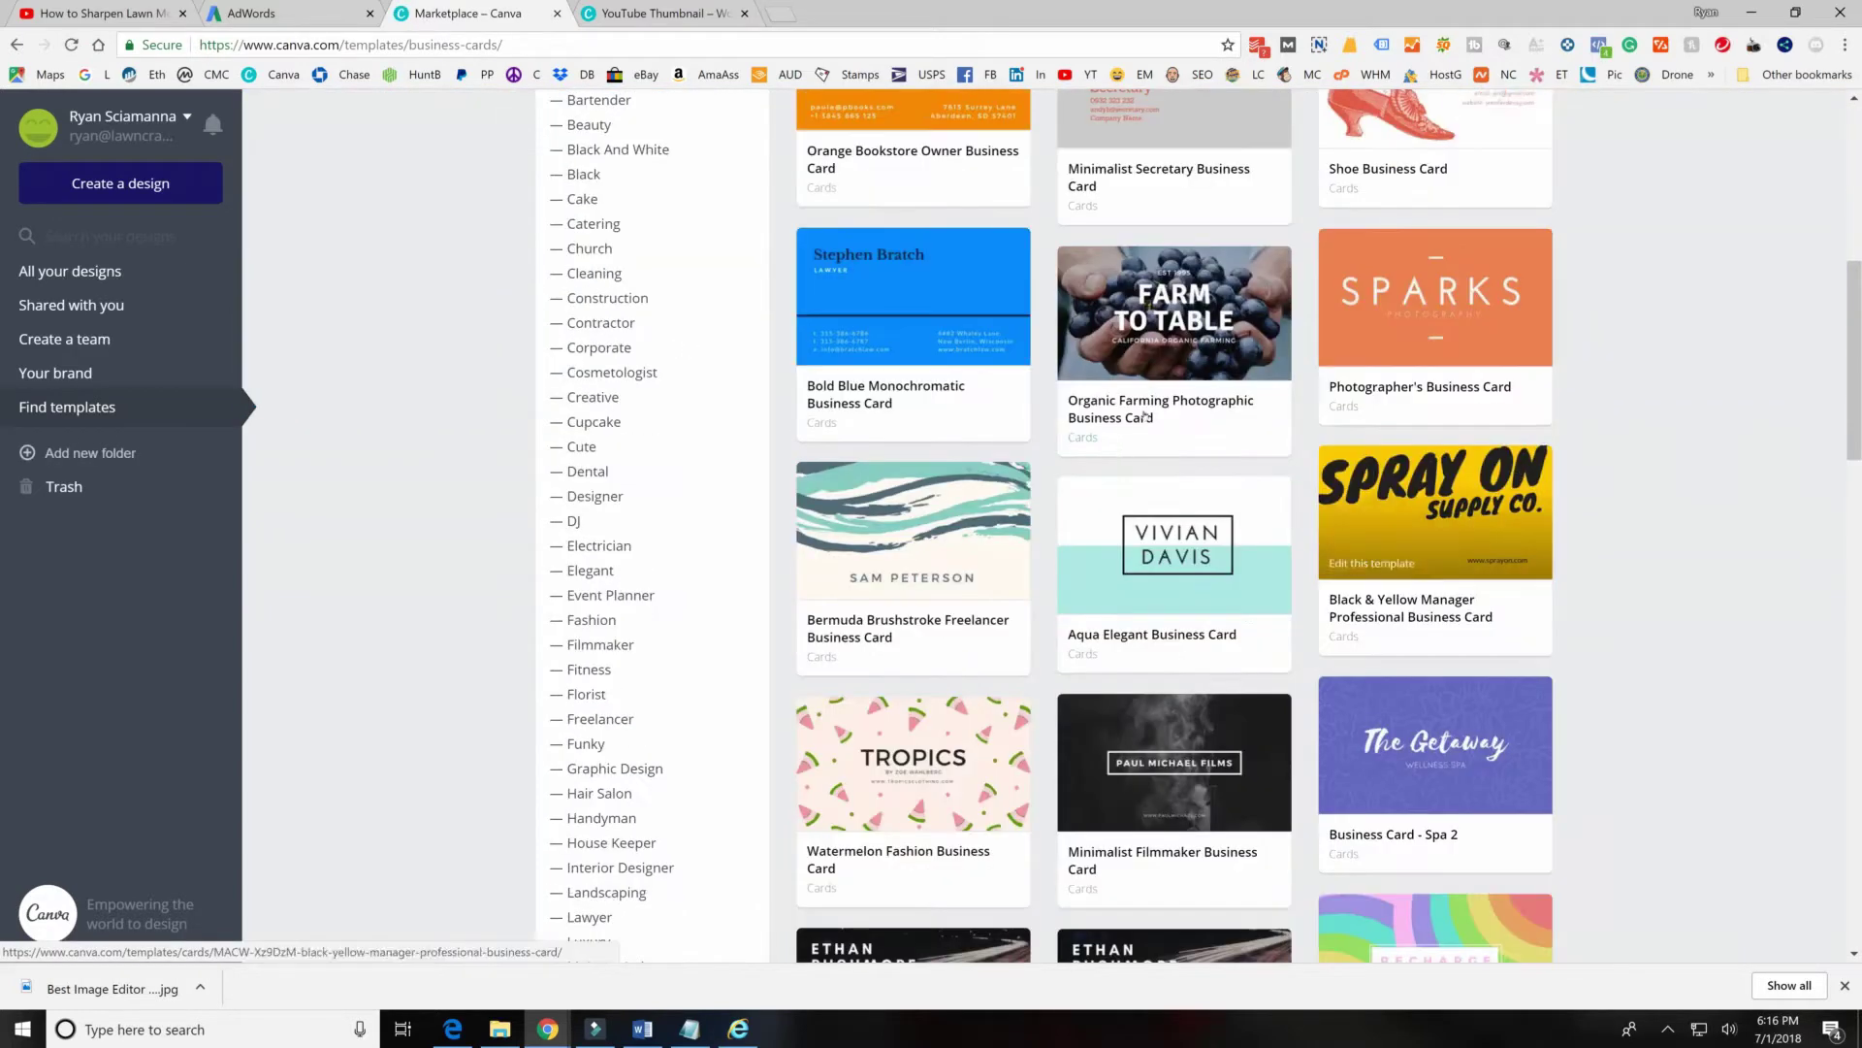
pyautogui.scroll(-2, 939, 508)
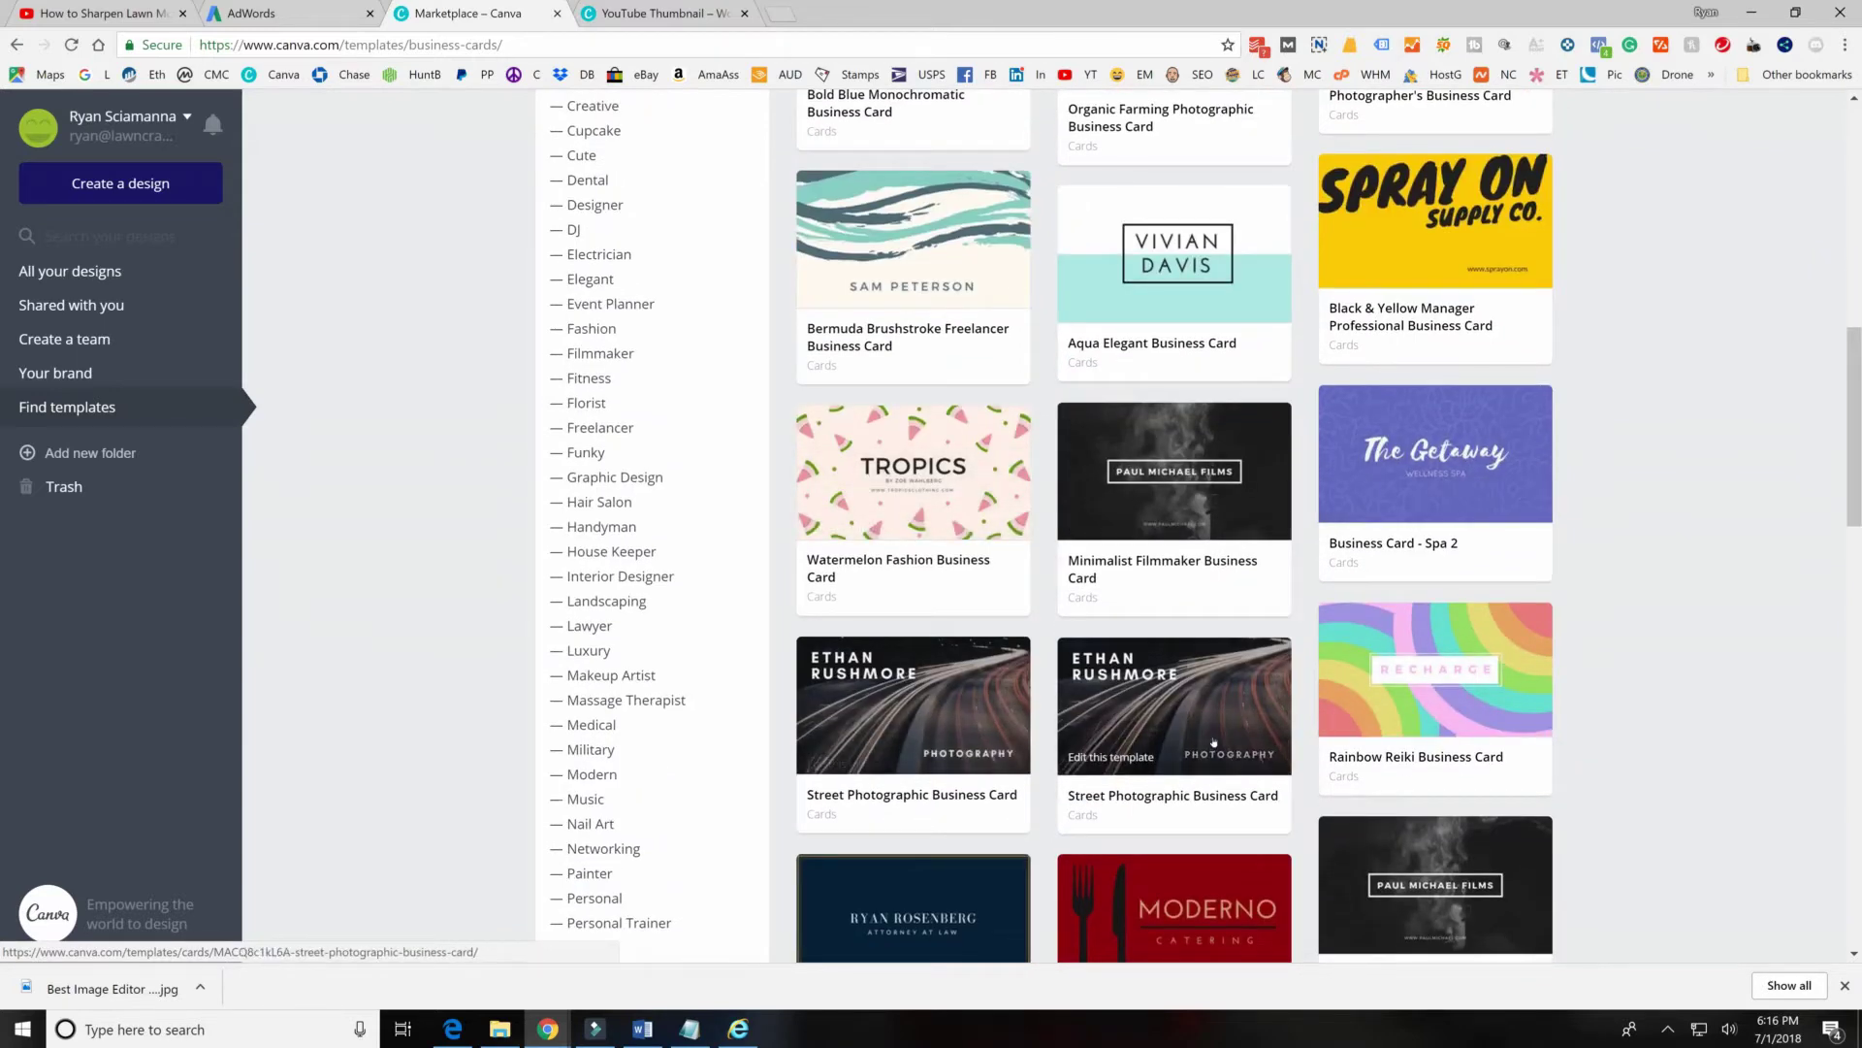
pyautogui.scroll(-3, 1197, 734)
pyautogui.scroll(-2, 1008, 811)
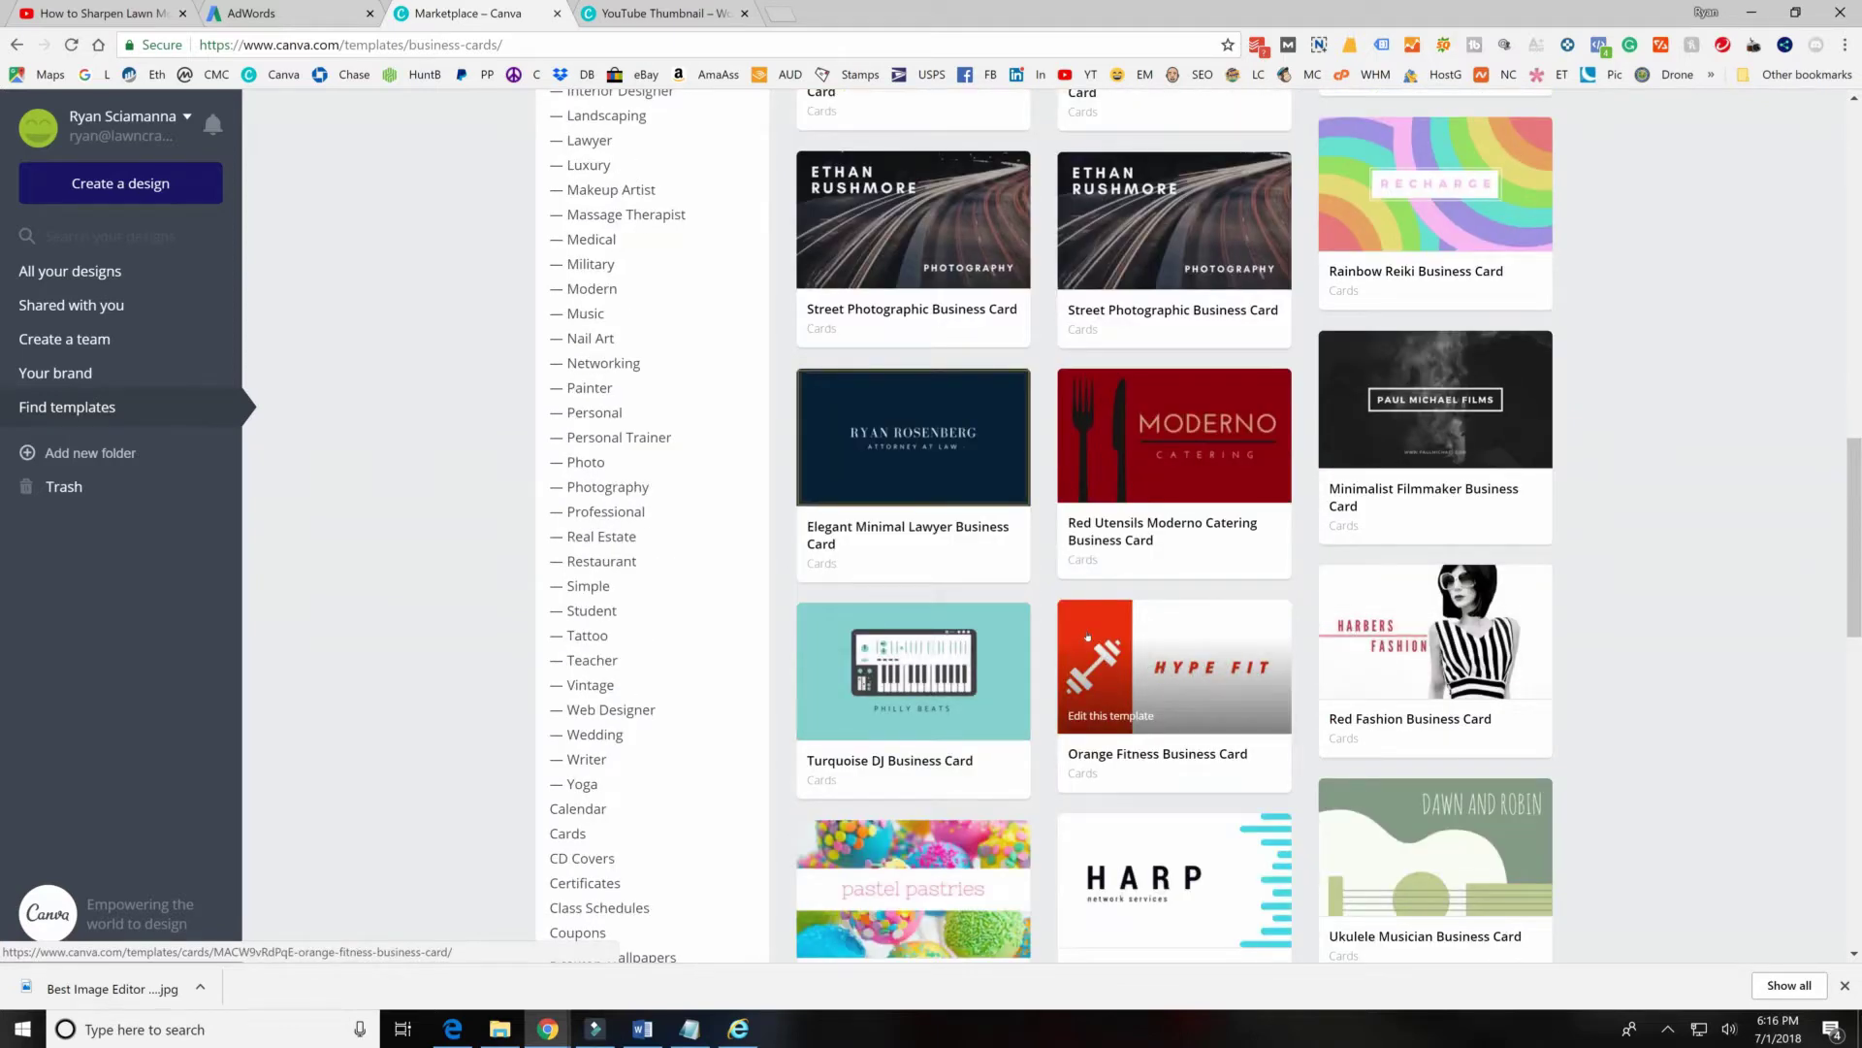
pyautogui.scroll(-4, 1147, 663)
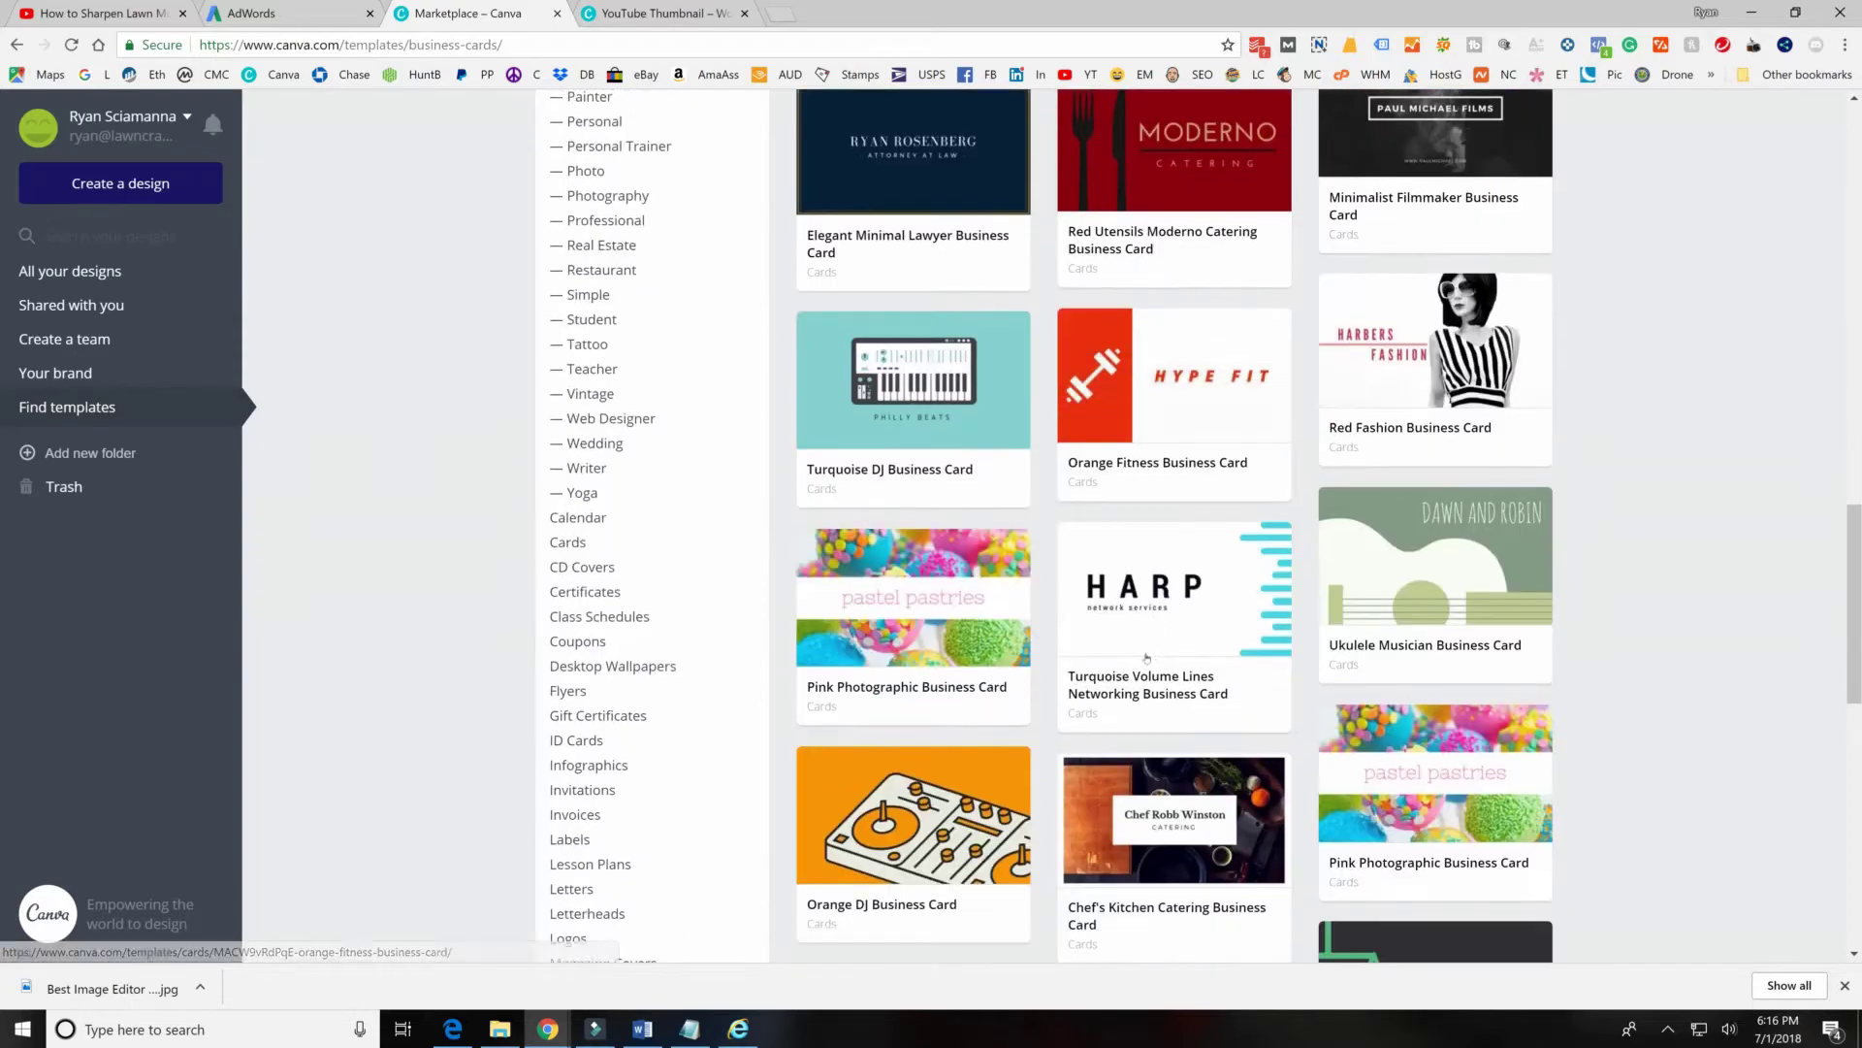
pyautogui.scroll(-7, 1147, 656)
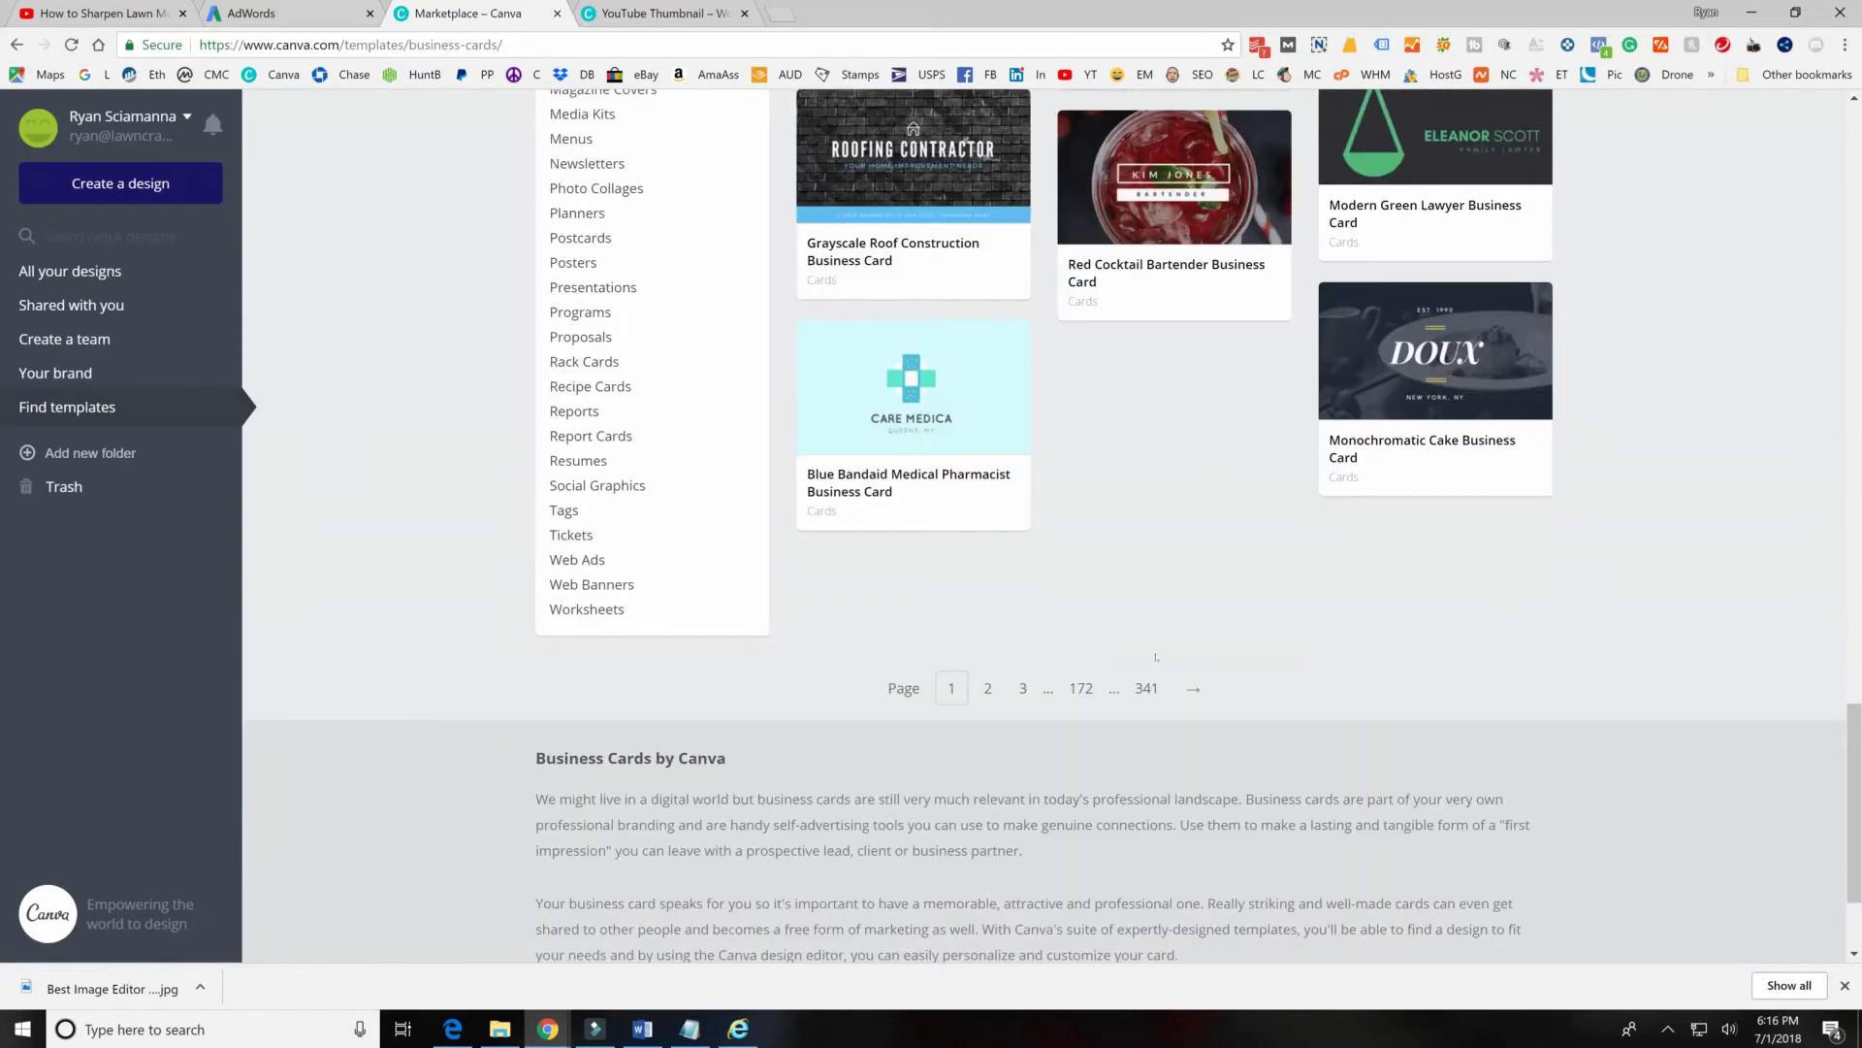
pyautogui.scroll(6, 1157, 656)
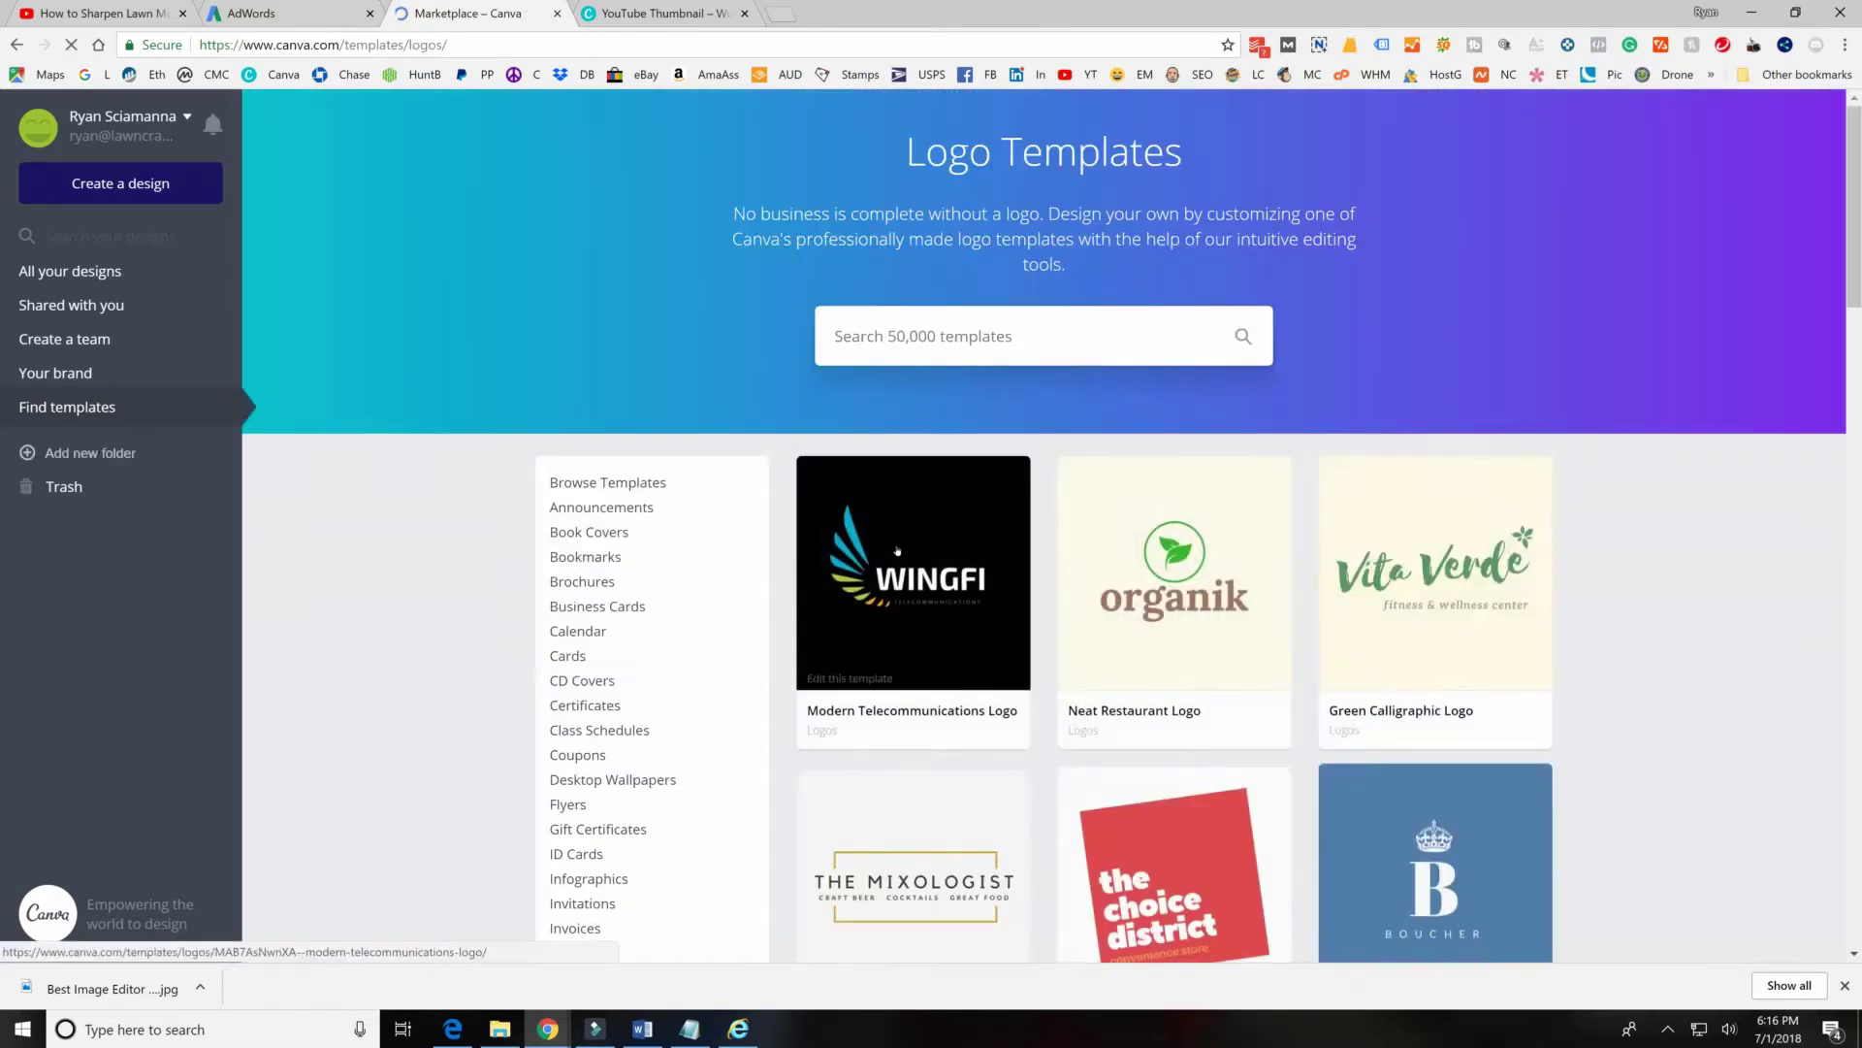
# Look through the logo templates in the template library.
pyautogui.scroll(-4, 1349, 516)
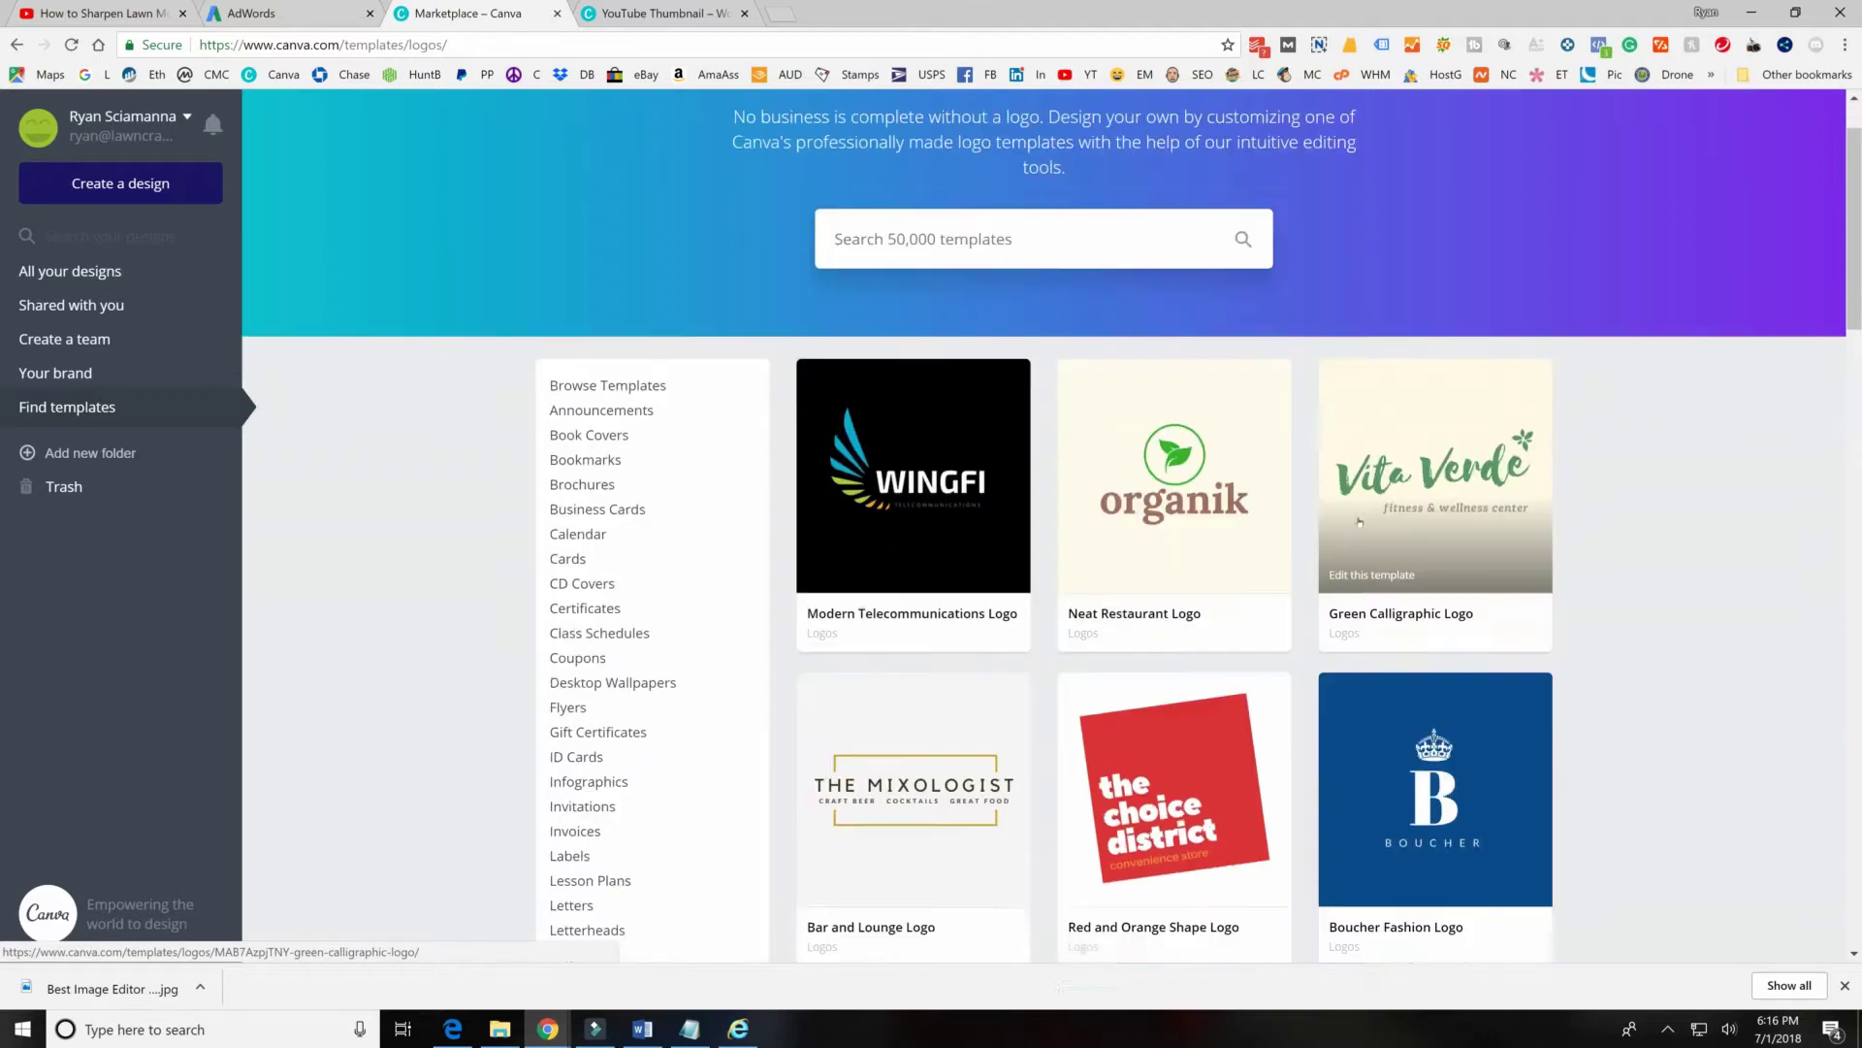
pyautogui.scroll(-3, 1349, 516)
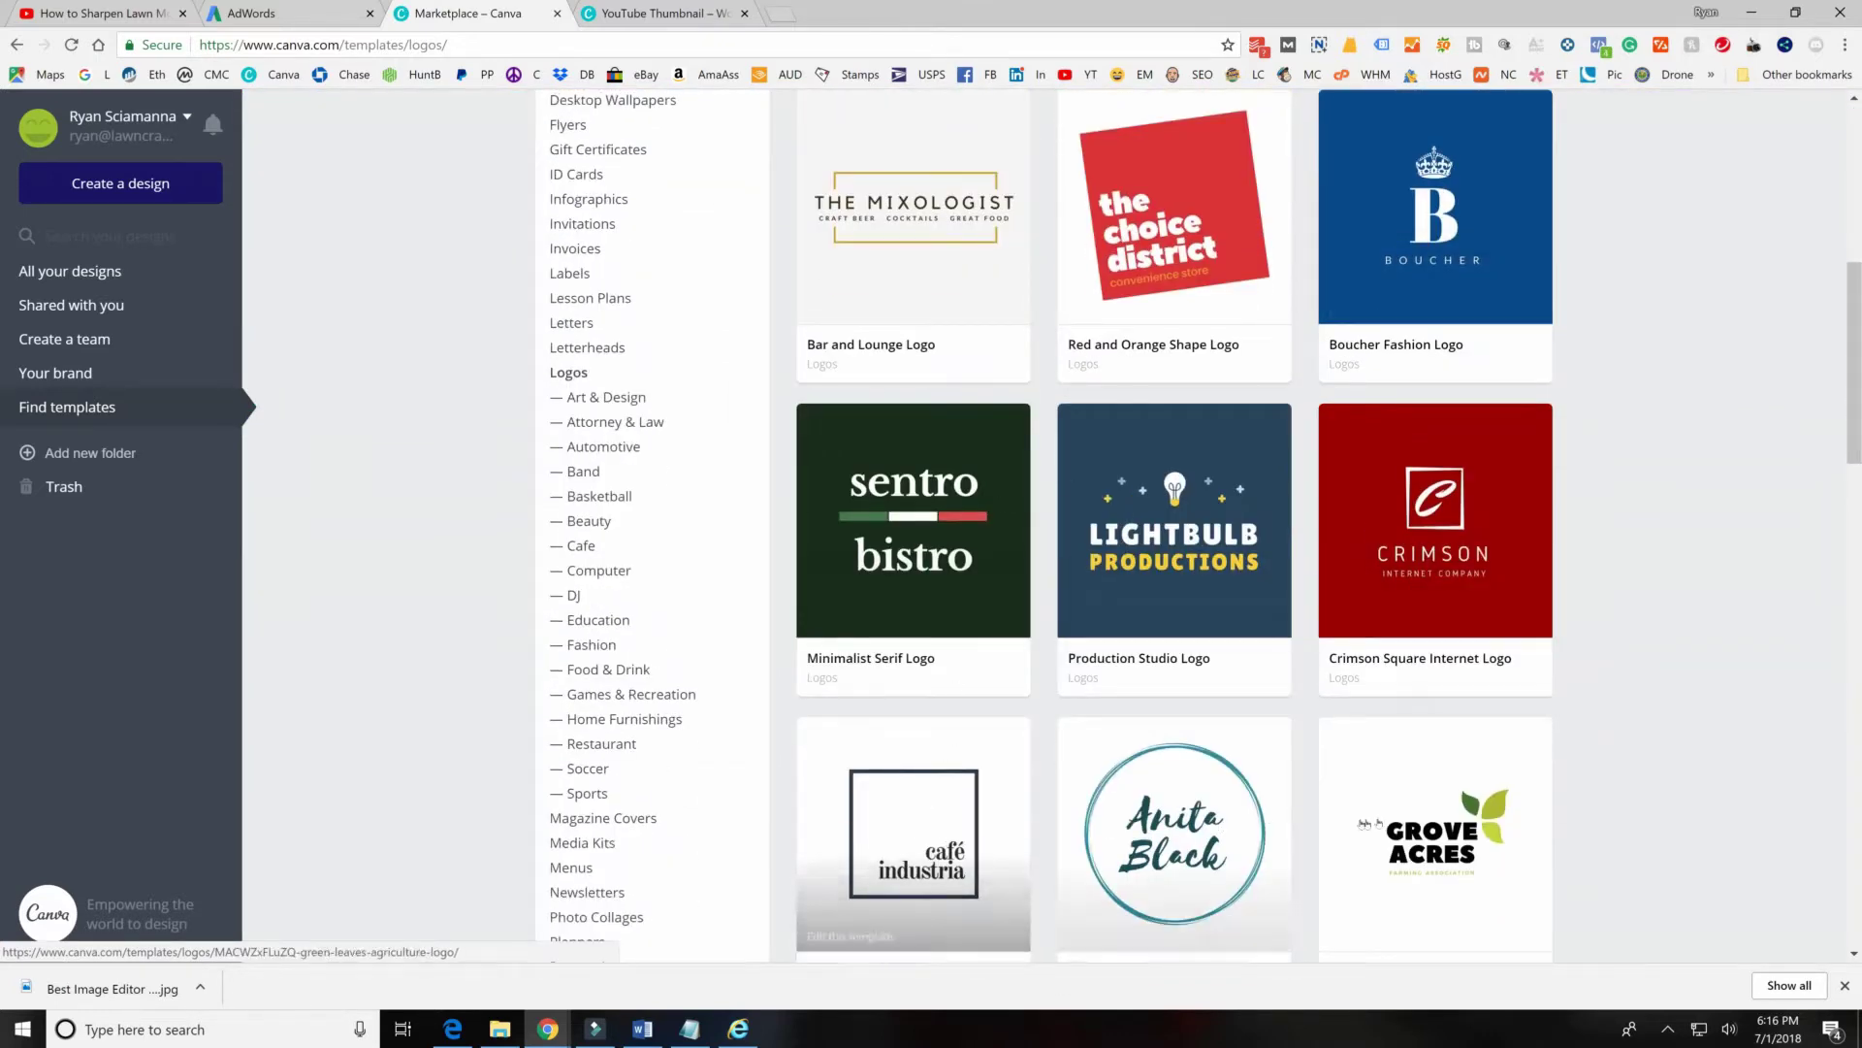
pyautogui.scroll(-4, 1422, 476)
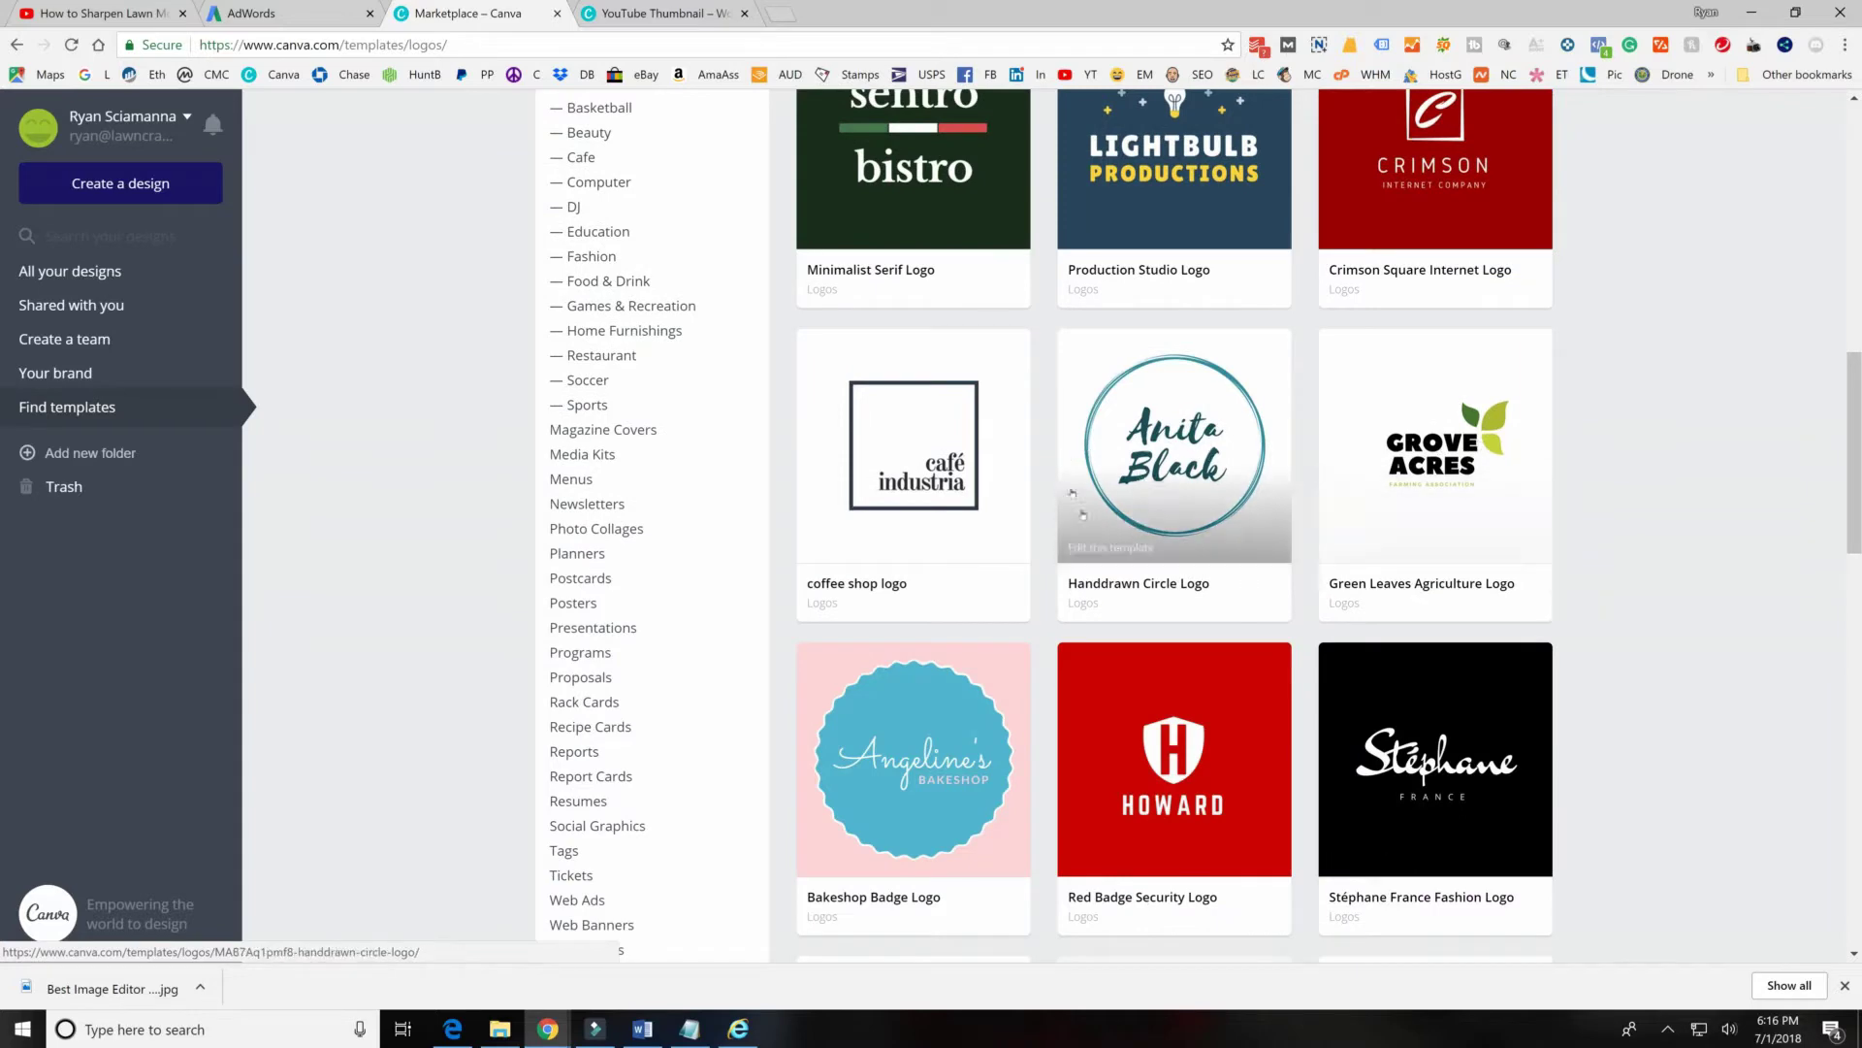
pyautogui.scroll(-2, 1107, 533)
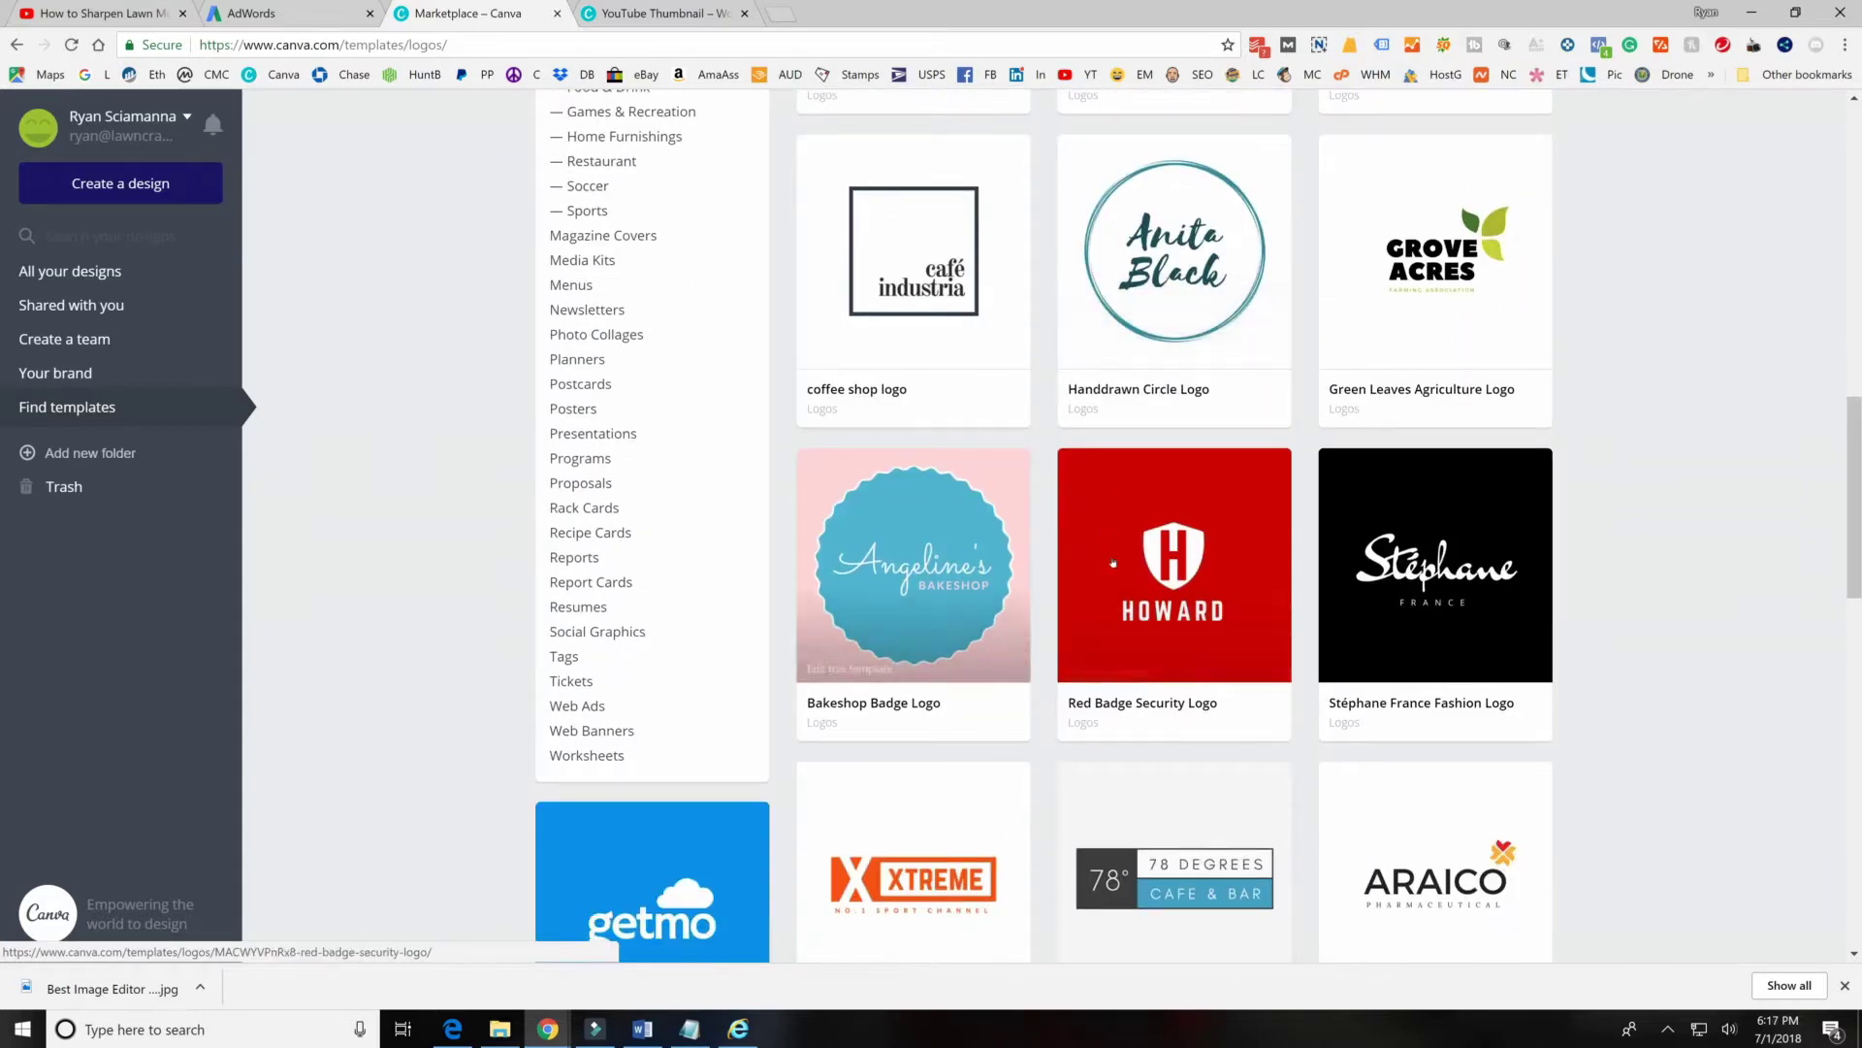
pyautogui.scroll(-2, 1115, 548)
pyautogui.scroll(3, 1121, 561)
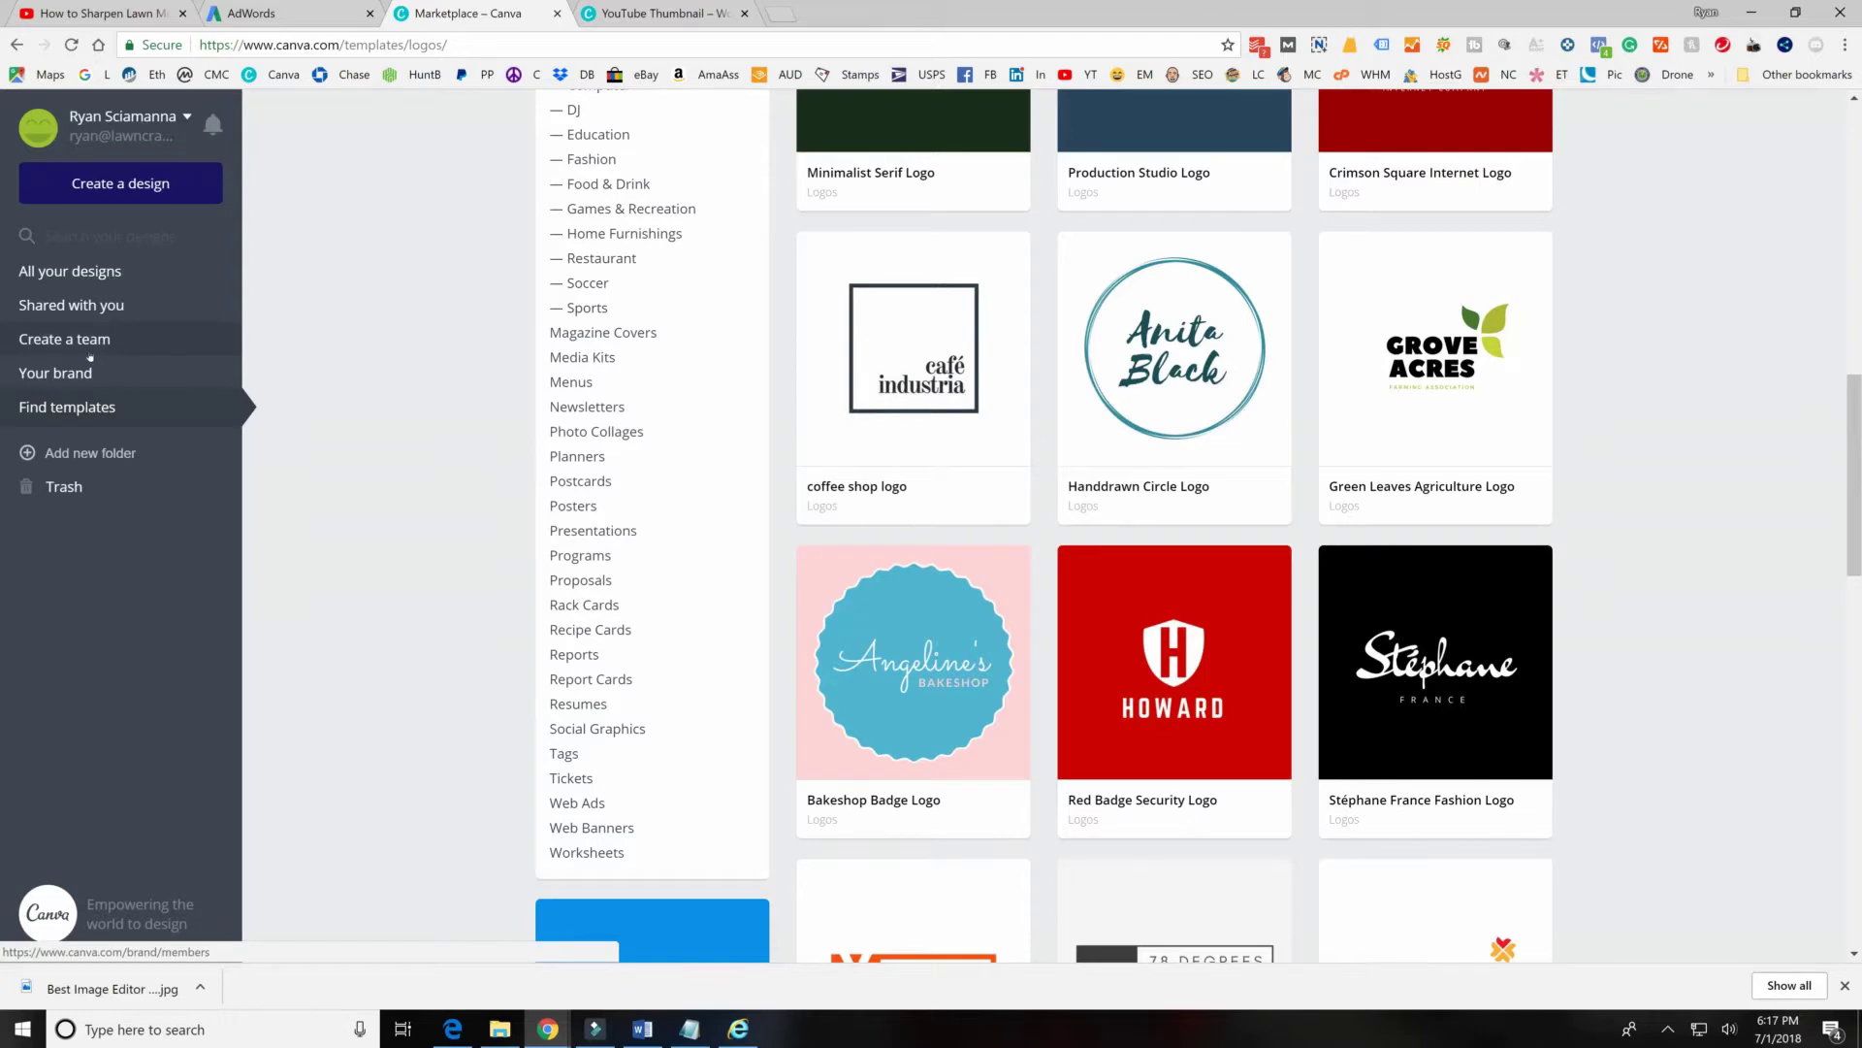
# Create a new design of the Facebook Post type.
pyautogui.scroll(12, 91, 357)
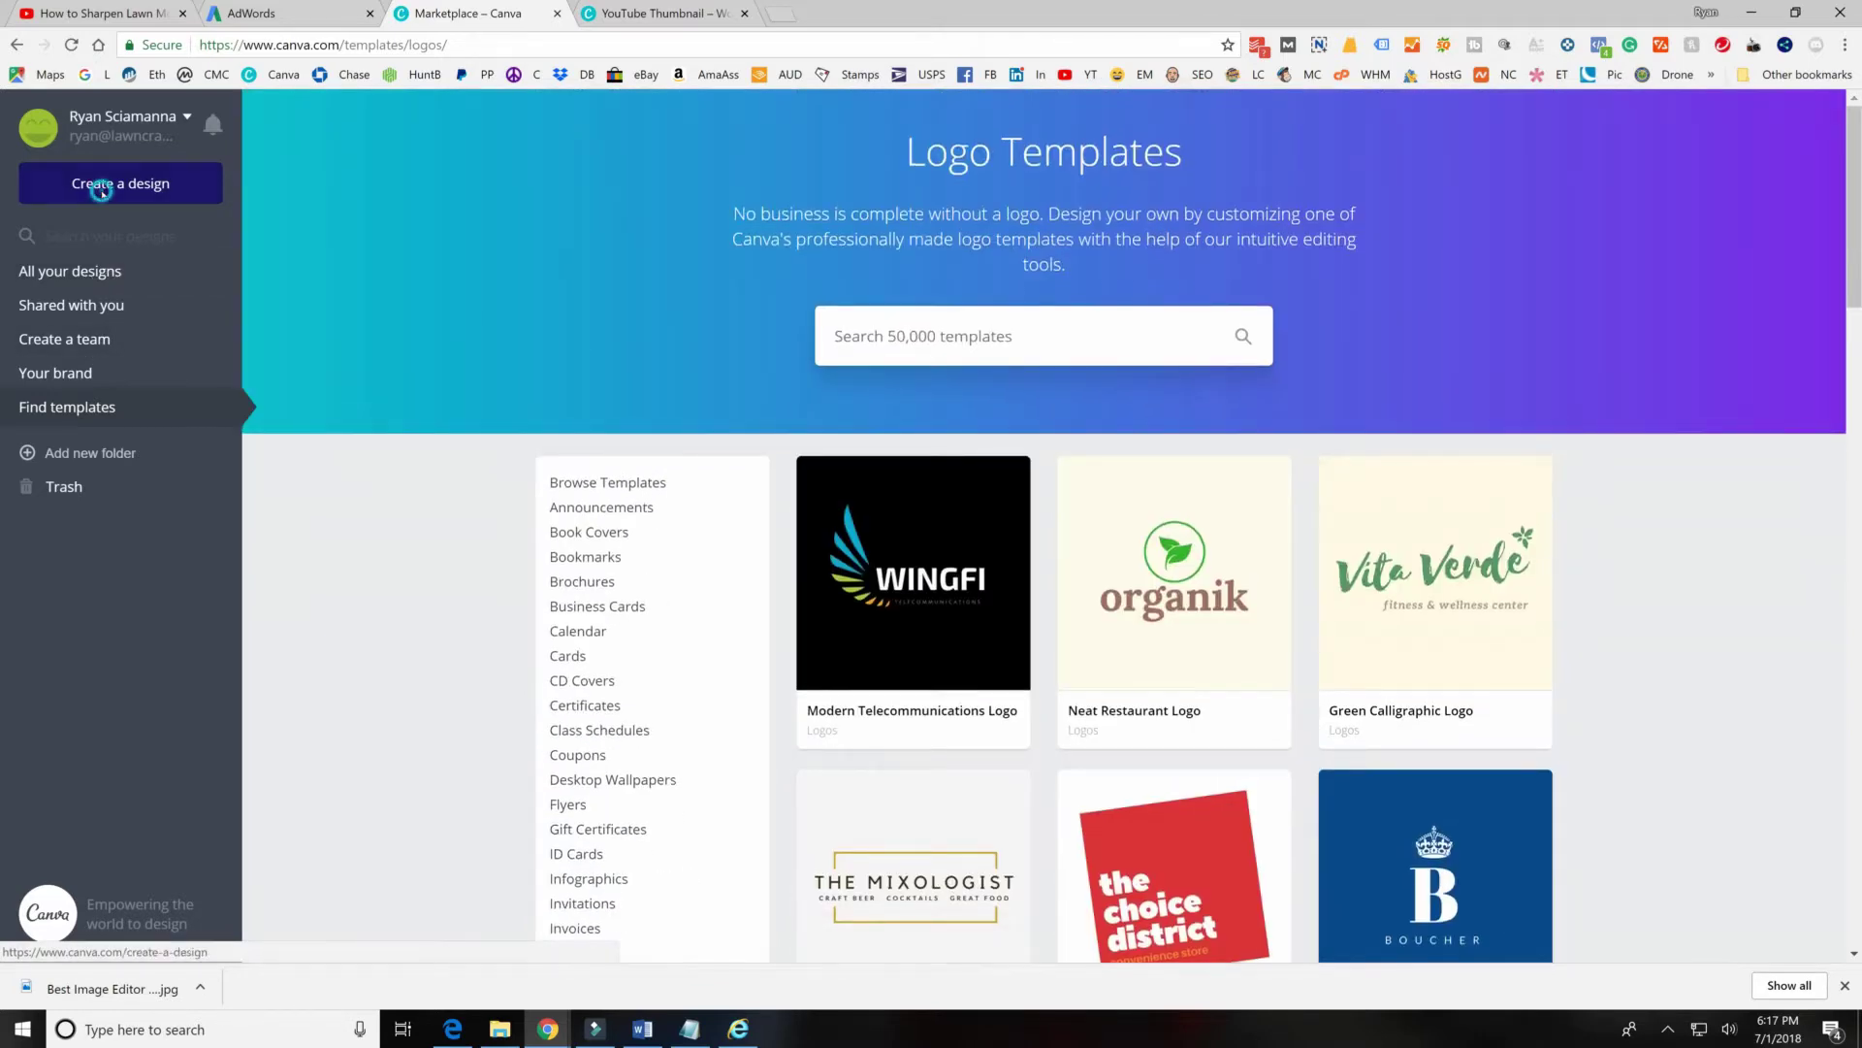
pyautogui.click(100, 191)
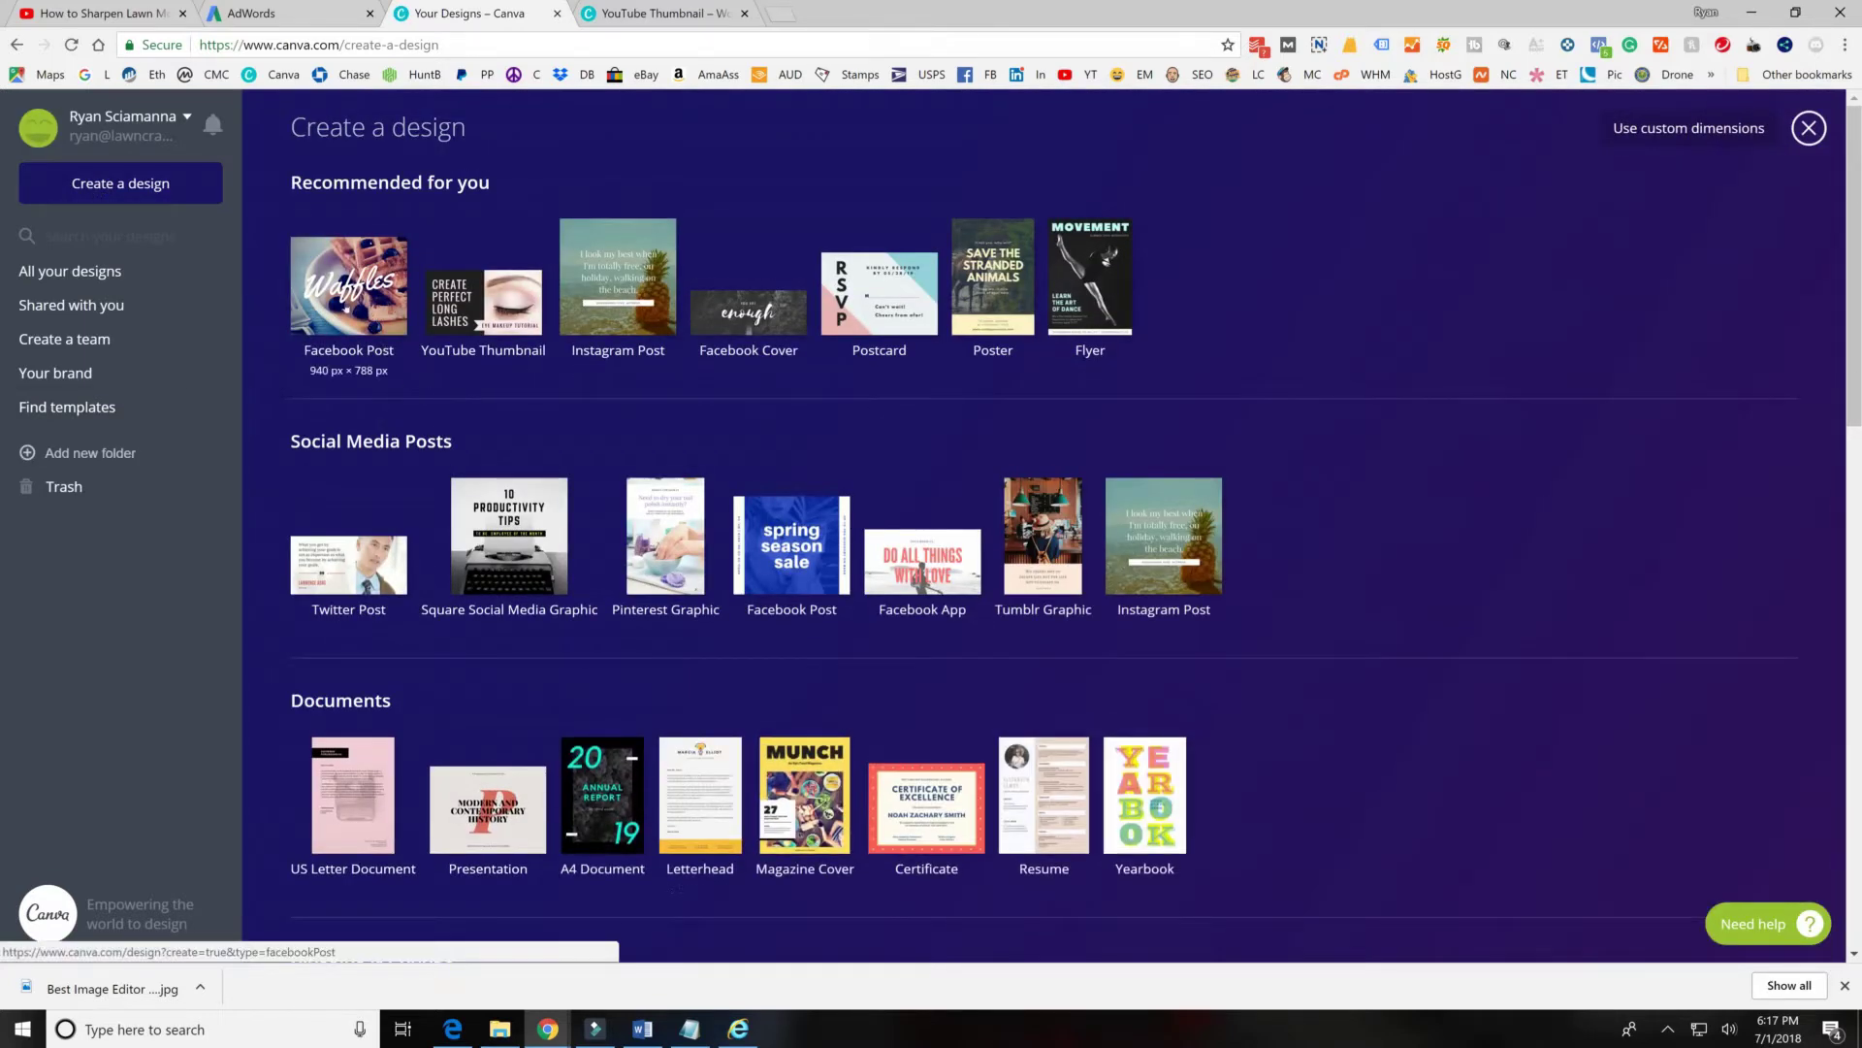
pyautogui.click(329, 310)
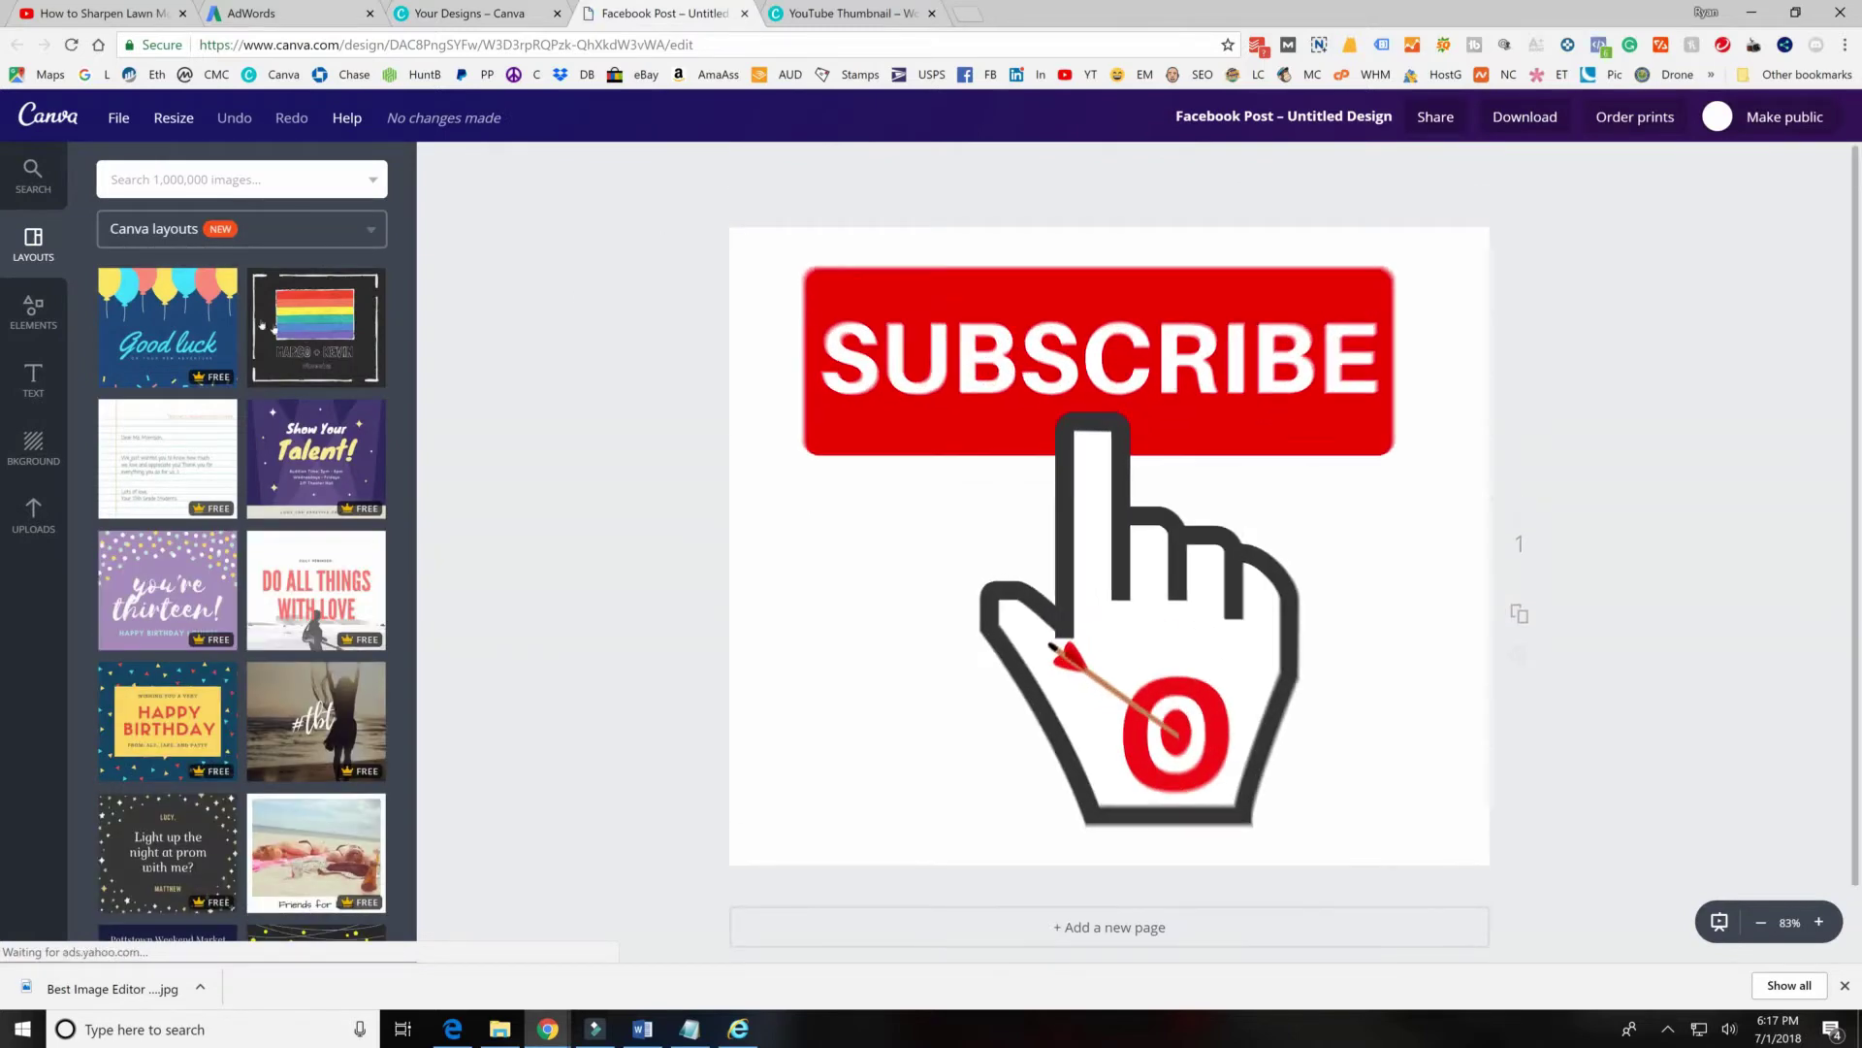
# Look through the Canva layouts offered for the Facebook Post design and go back to the first ones.
pyautogui.scroll(-6, 250, 425)
pyautogui.scroll(-4, 250, 425)
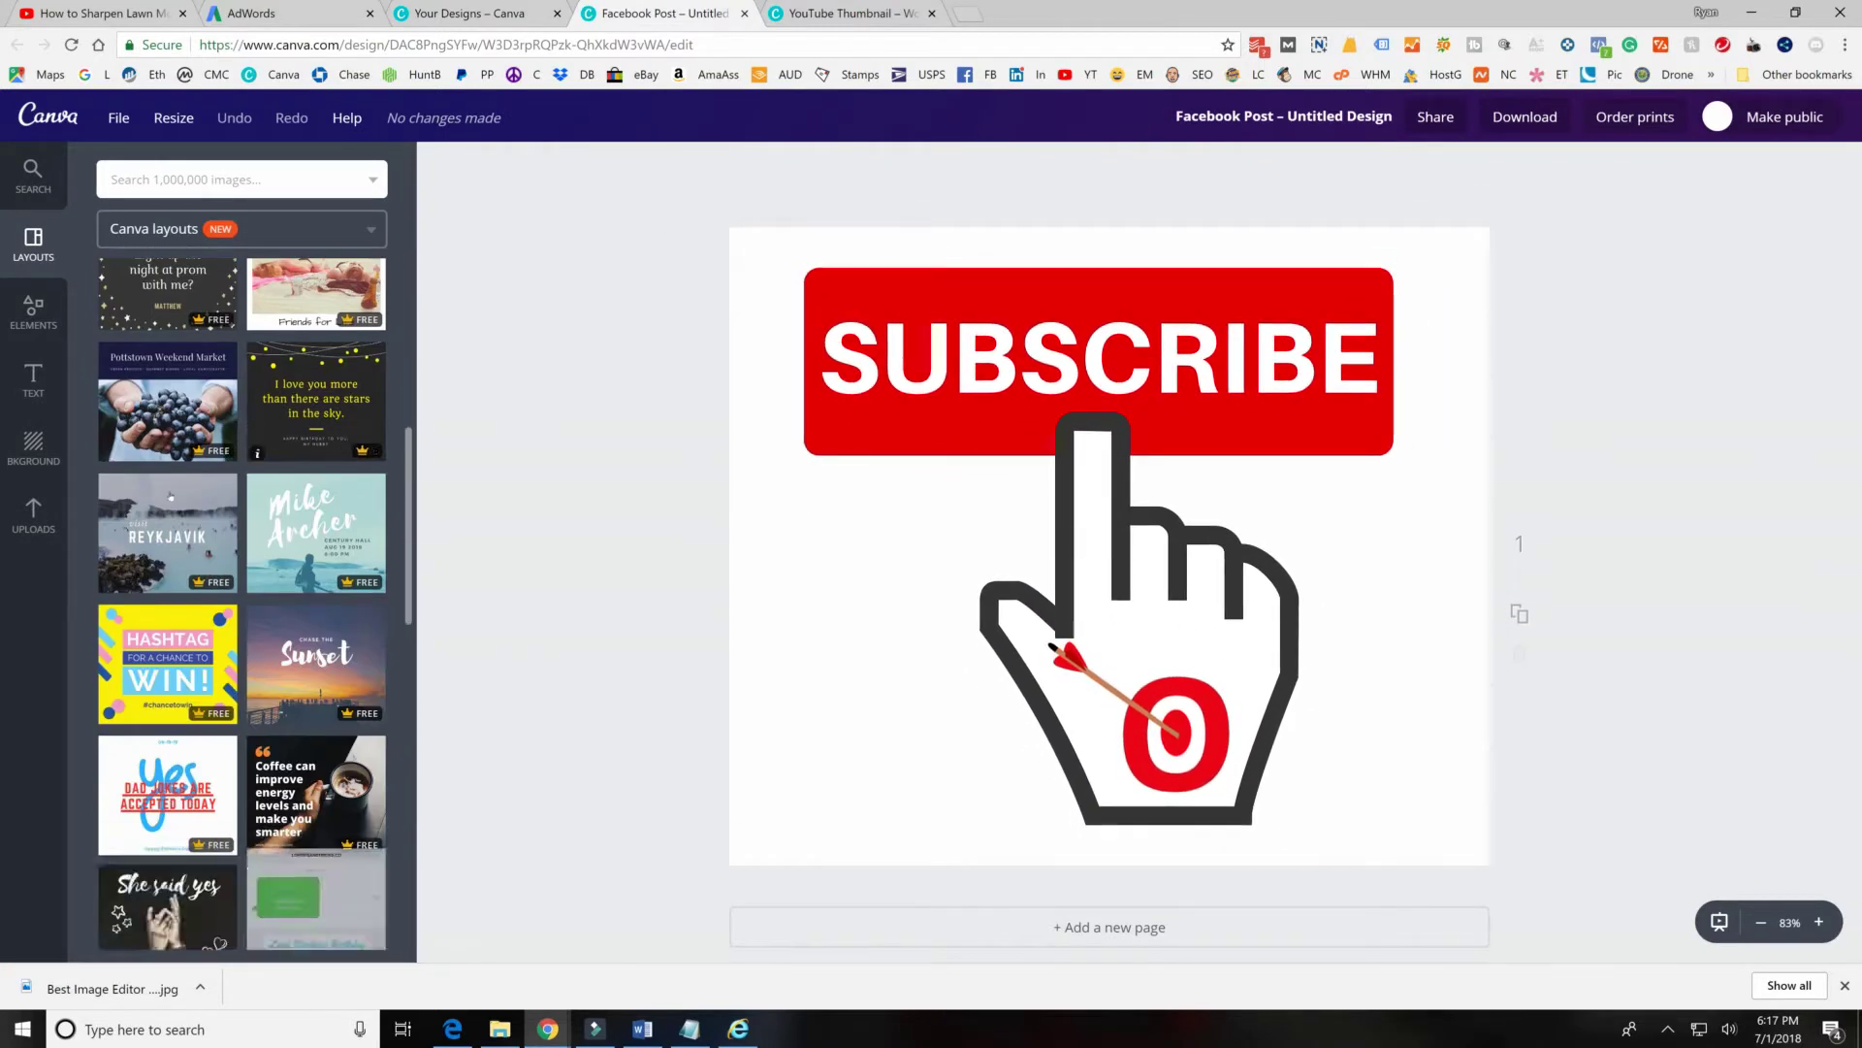
pyautogui.scroll(-8, 182, 669)
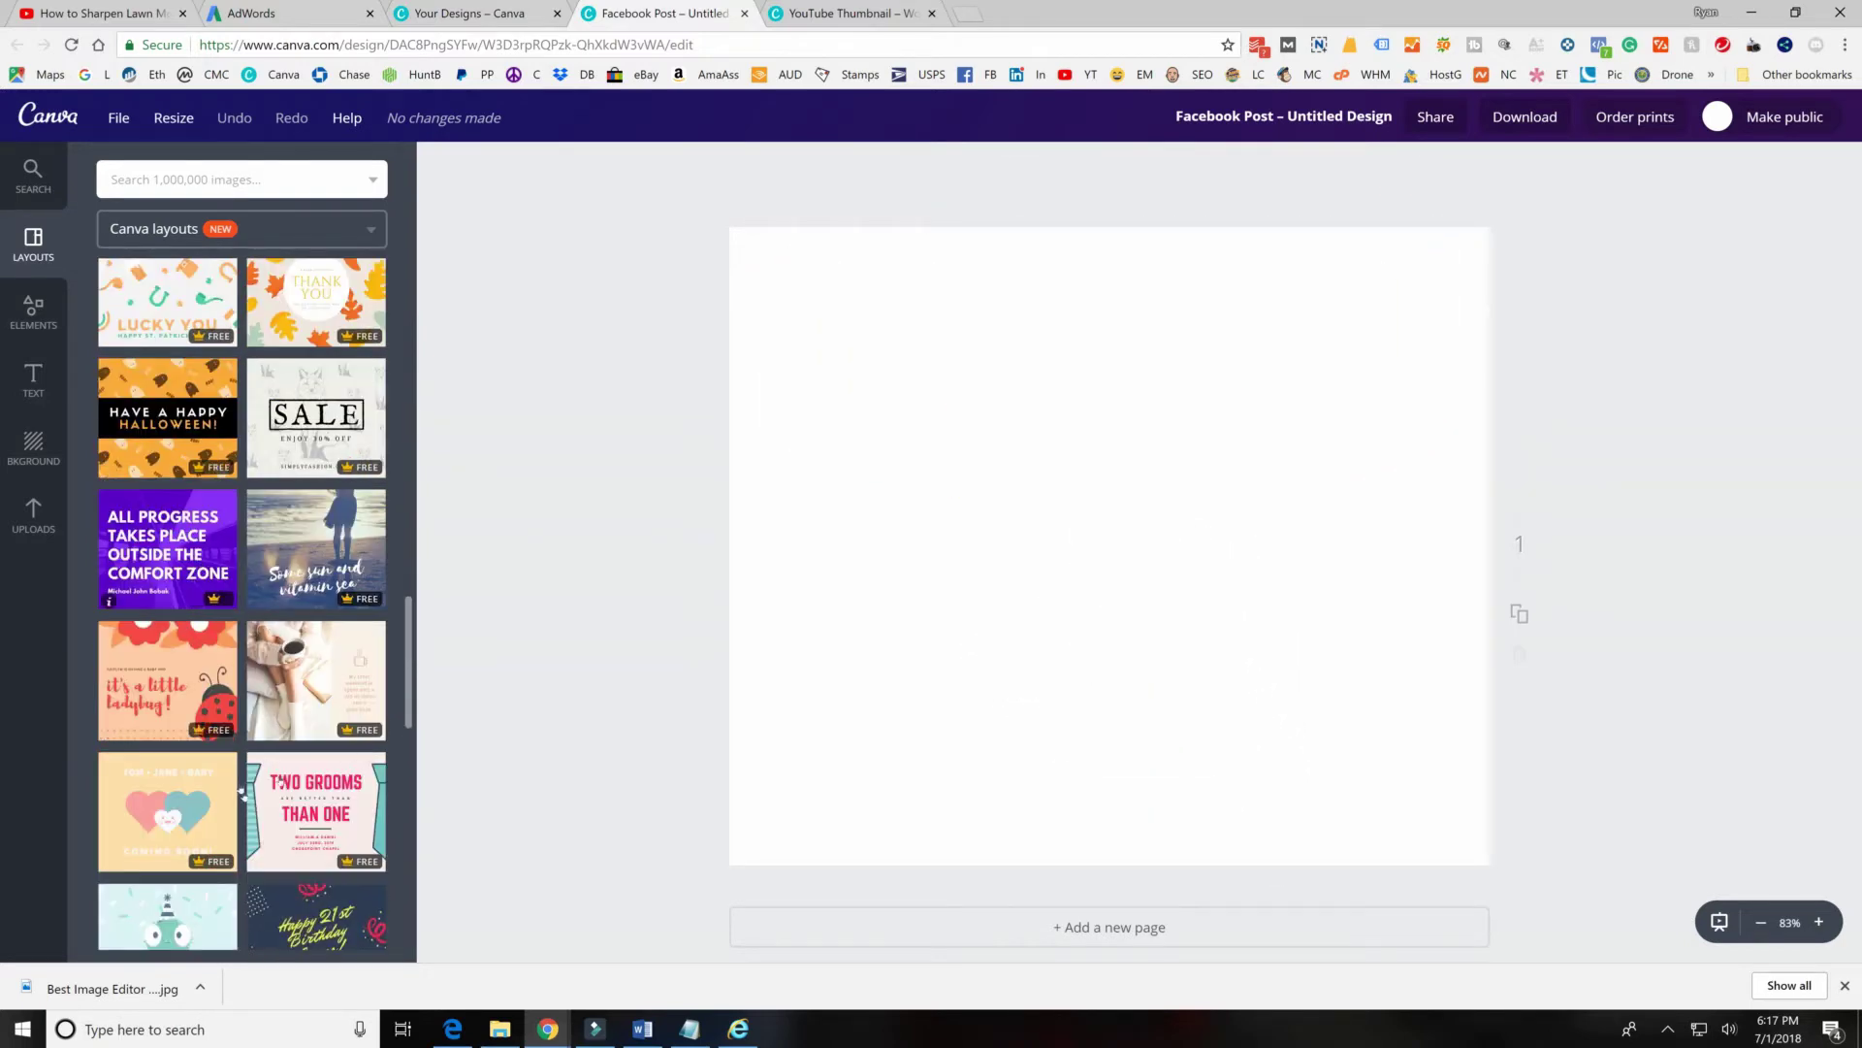
pyautogui.click(483, 14)
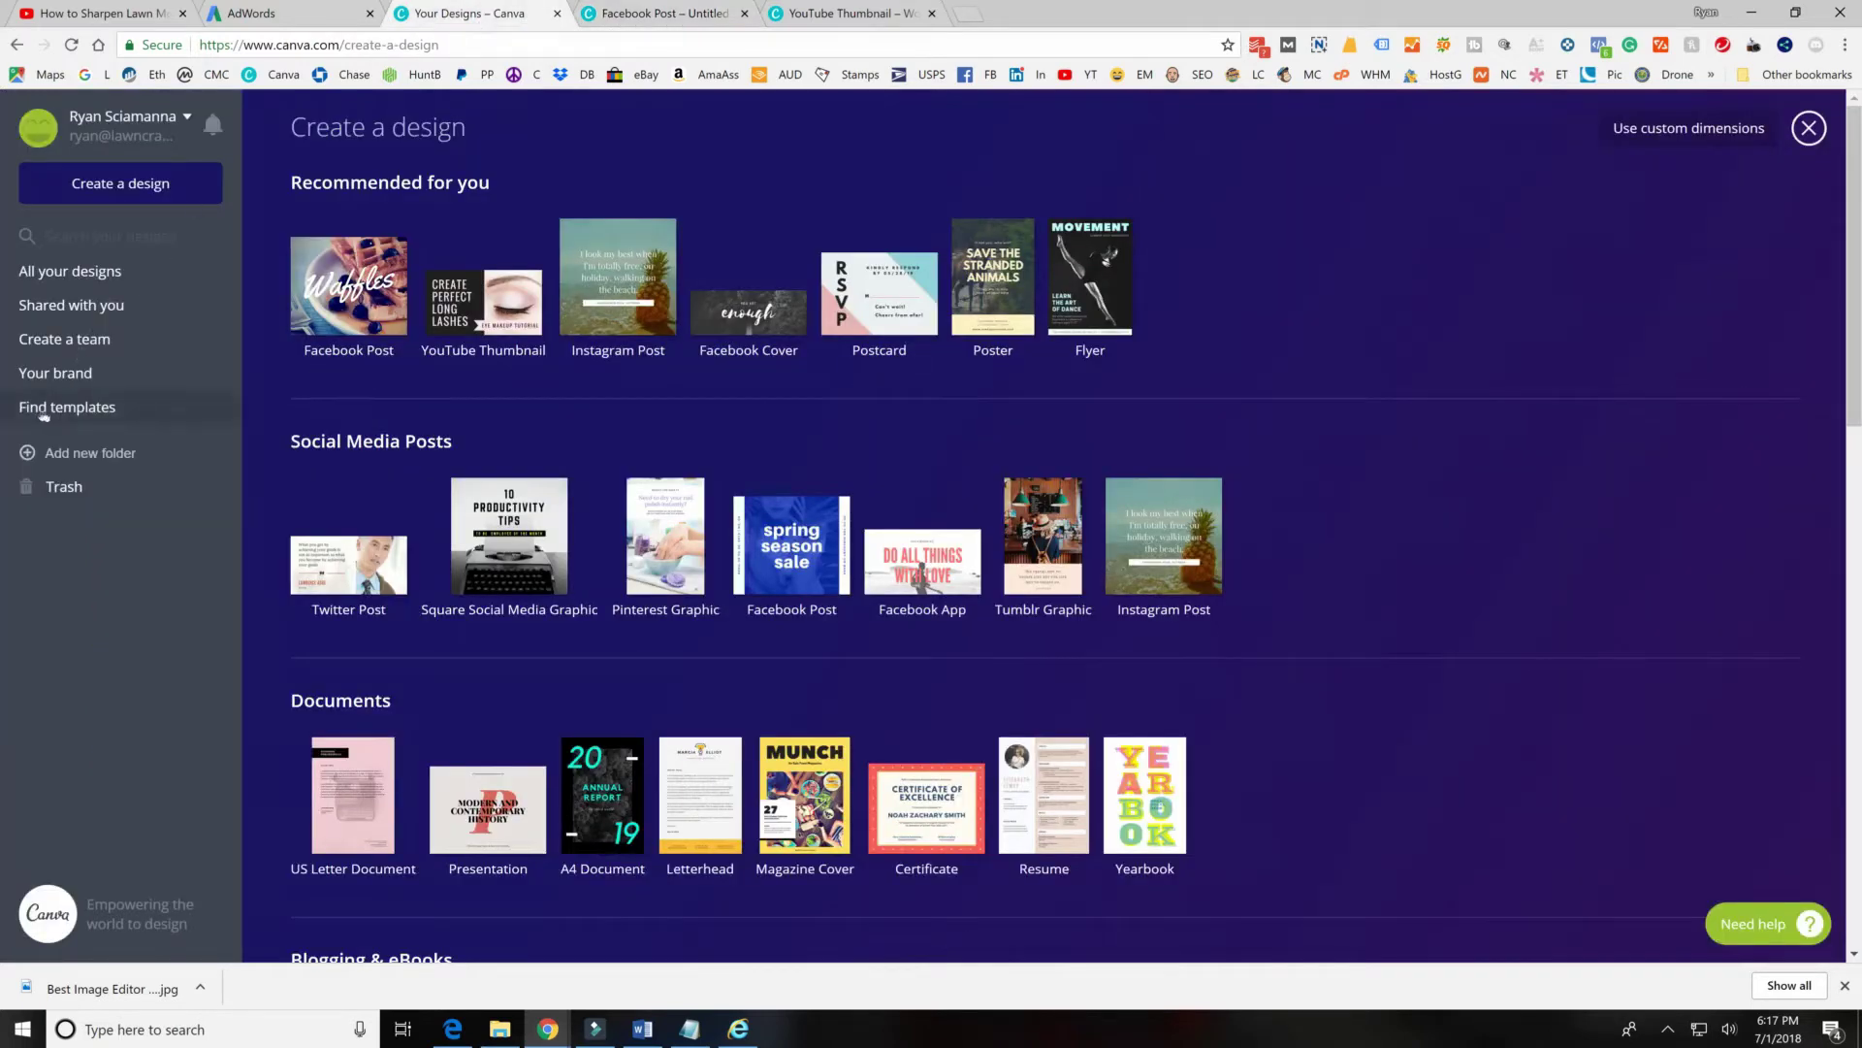
pyautogui.click(640, 14)
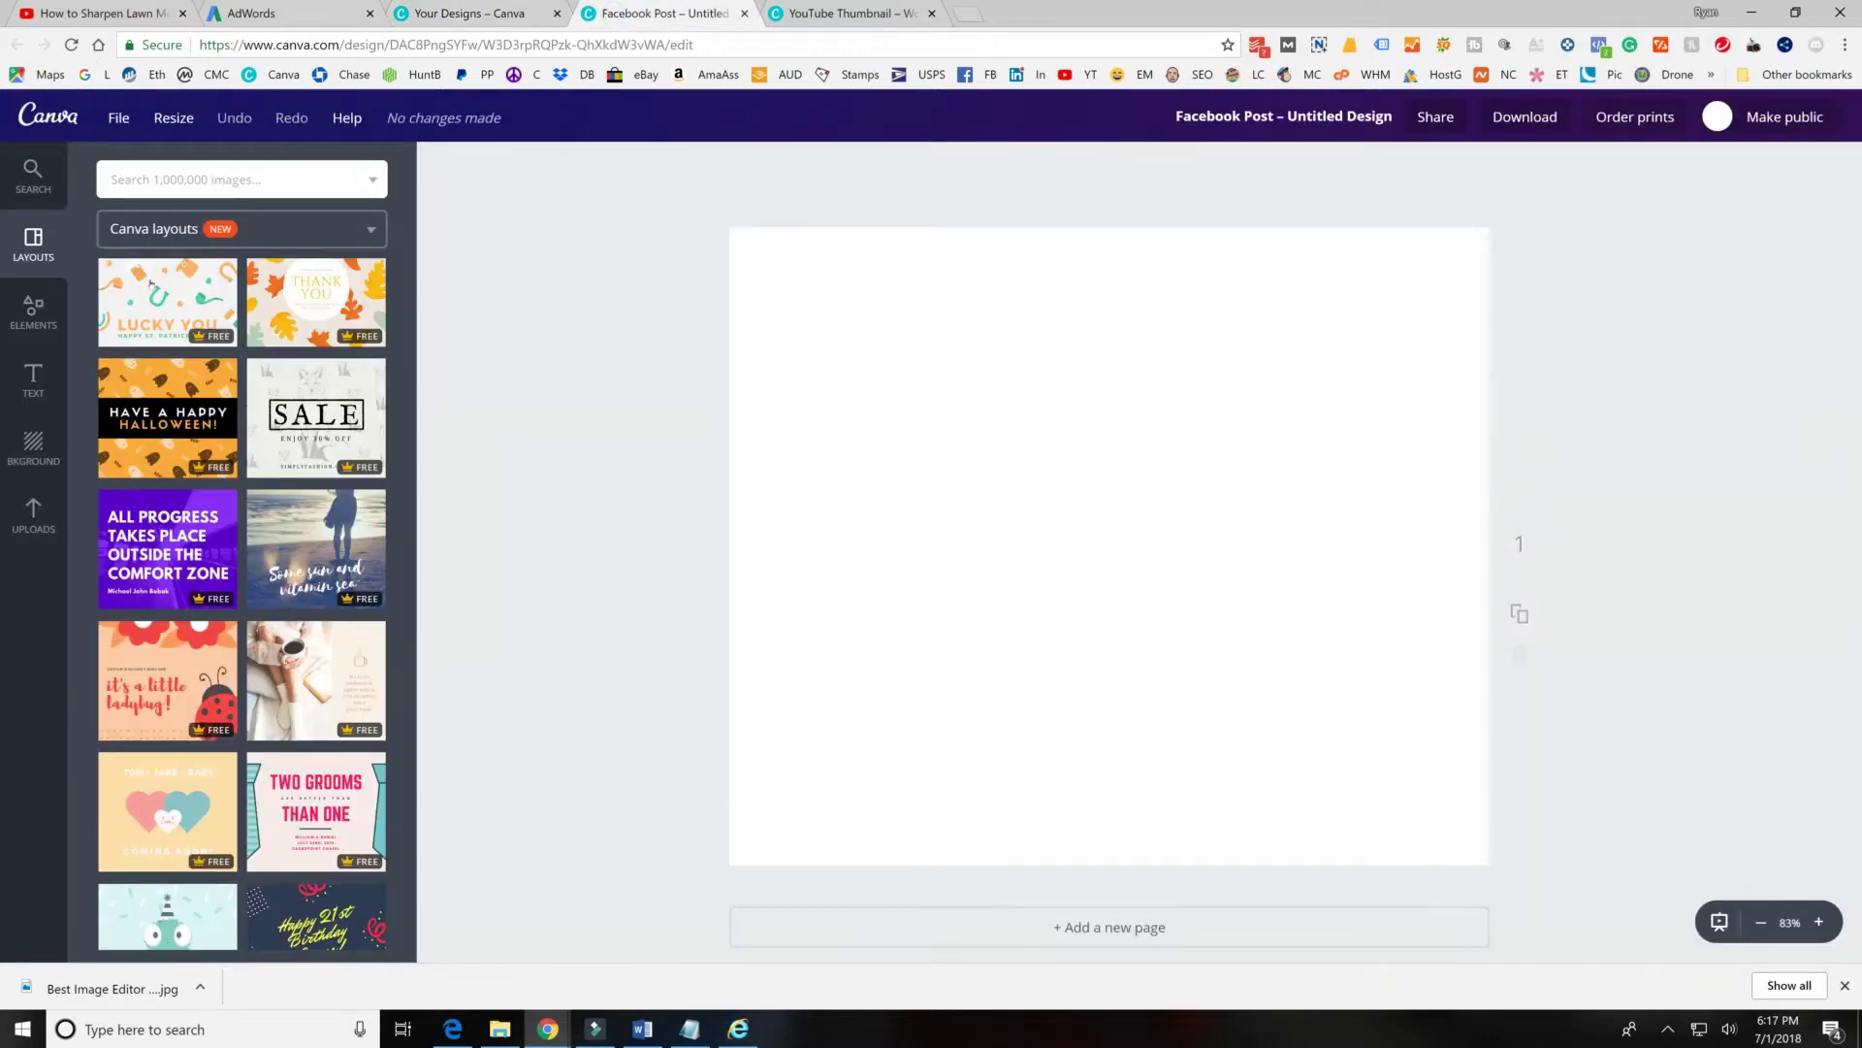
pyautogui.scroll(-4, 148, 288)
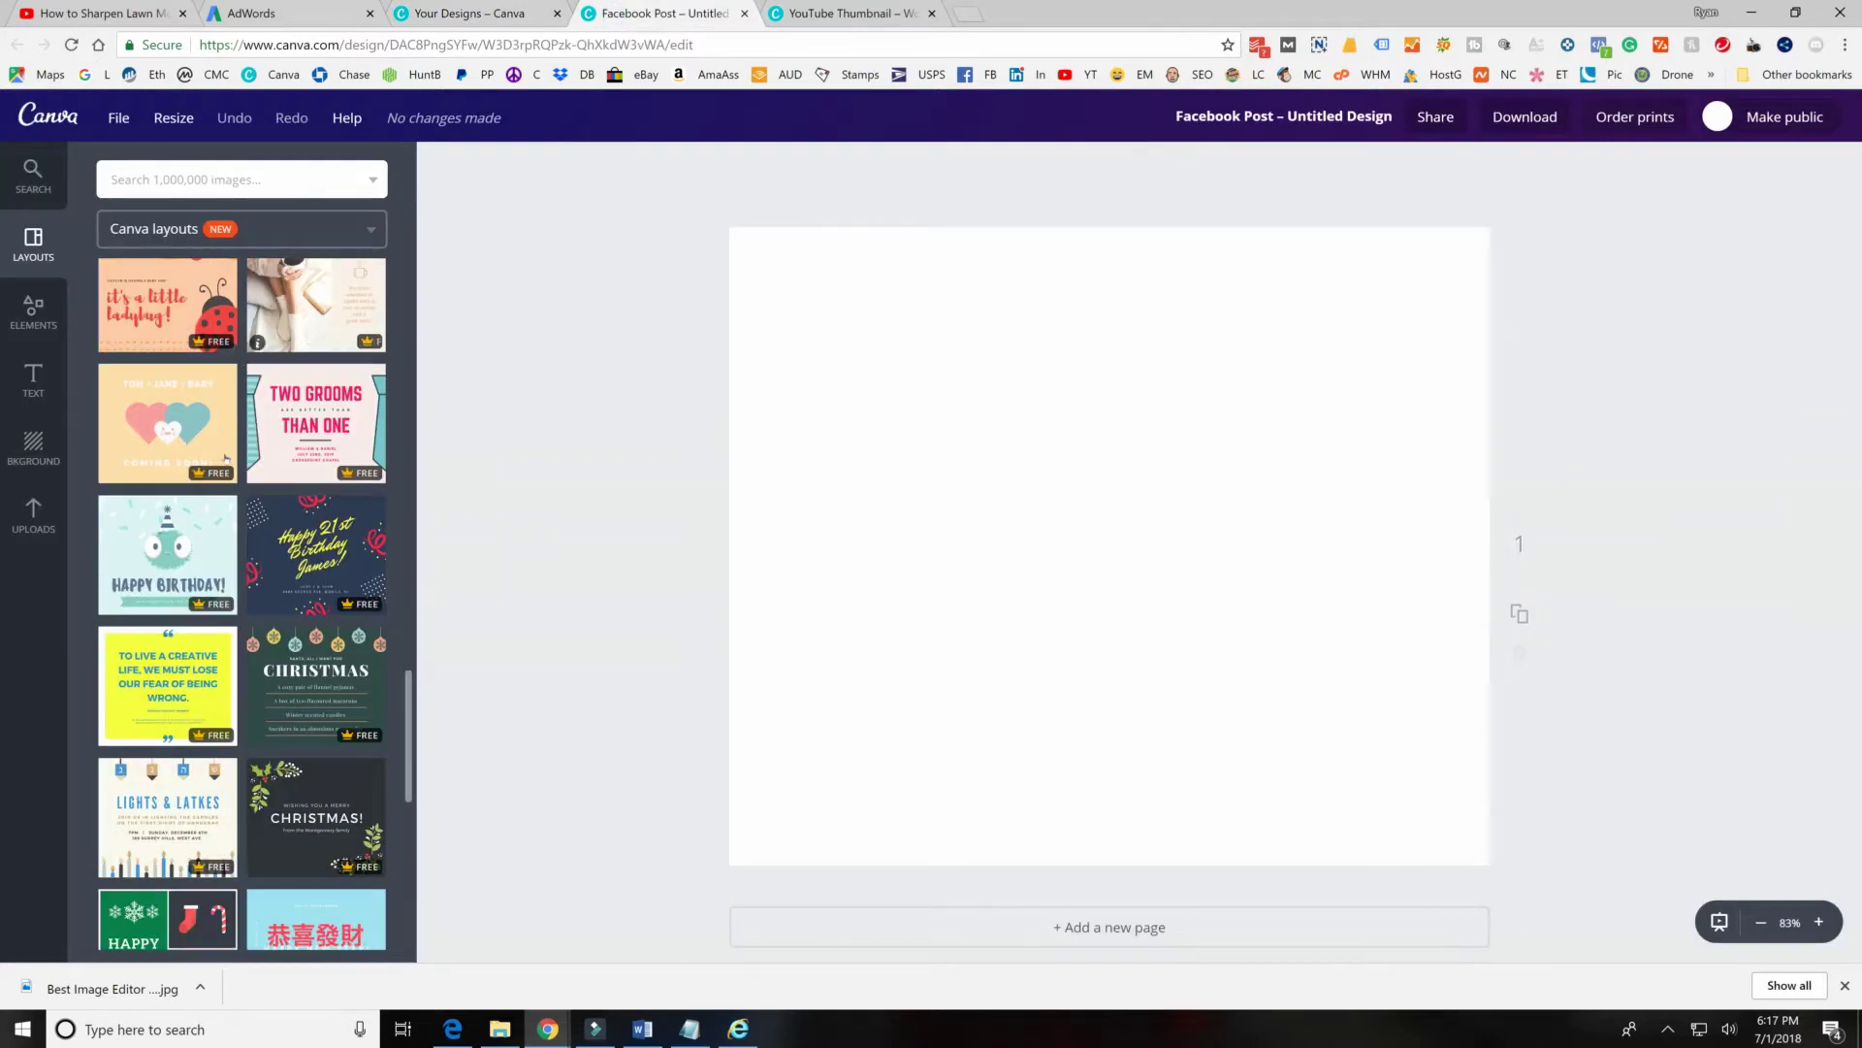
pyautogui.scroll(-4, 346, 394)
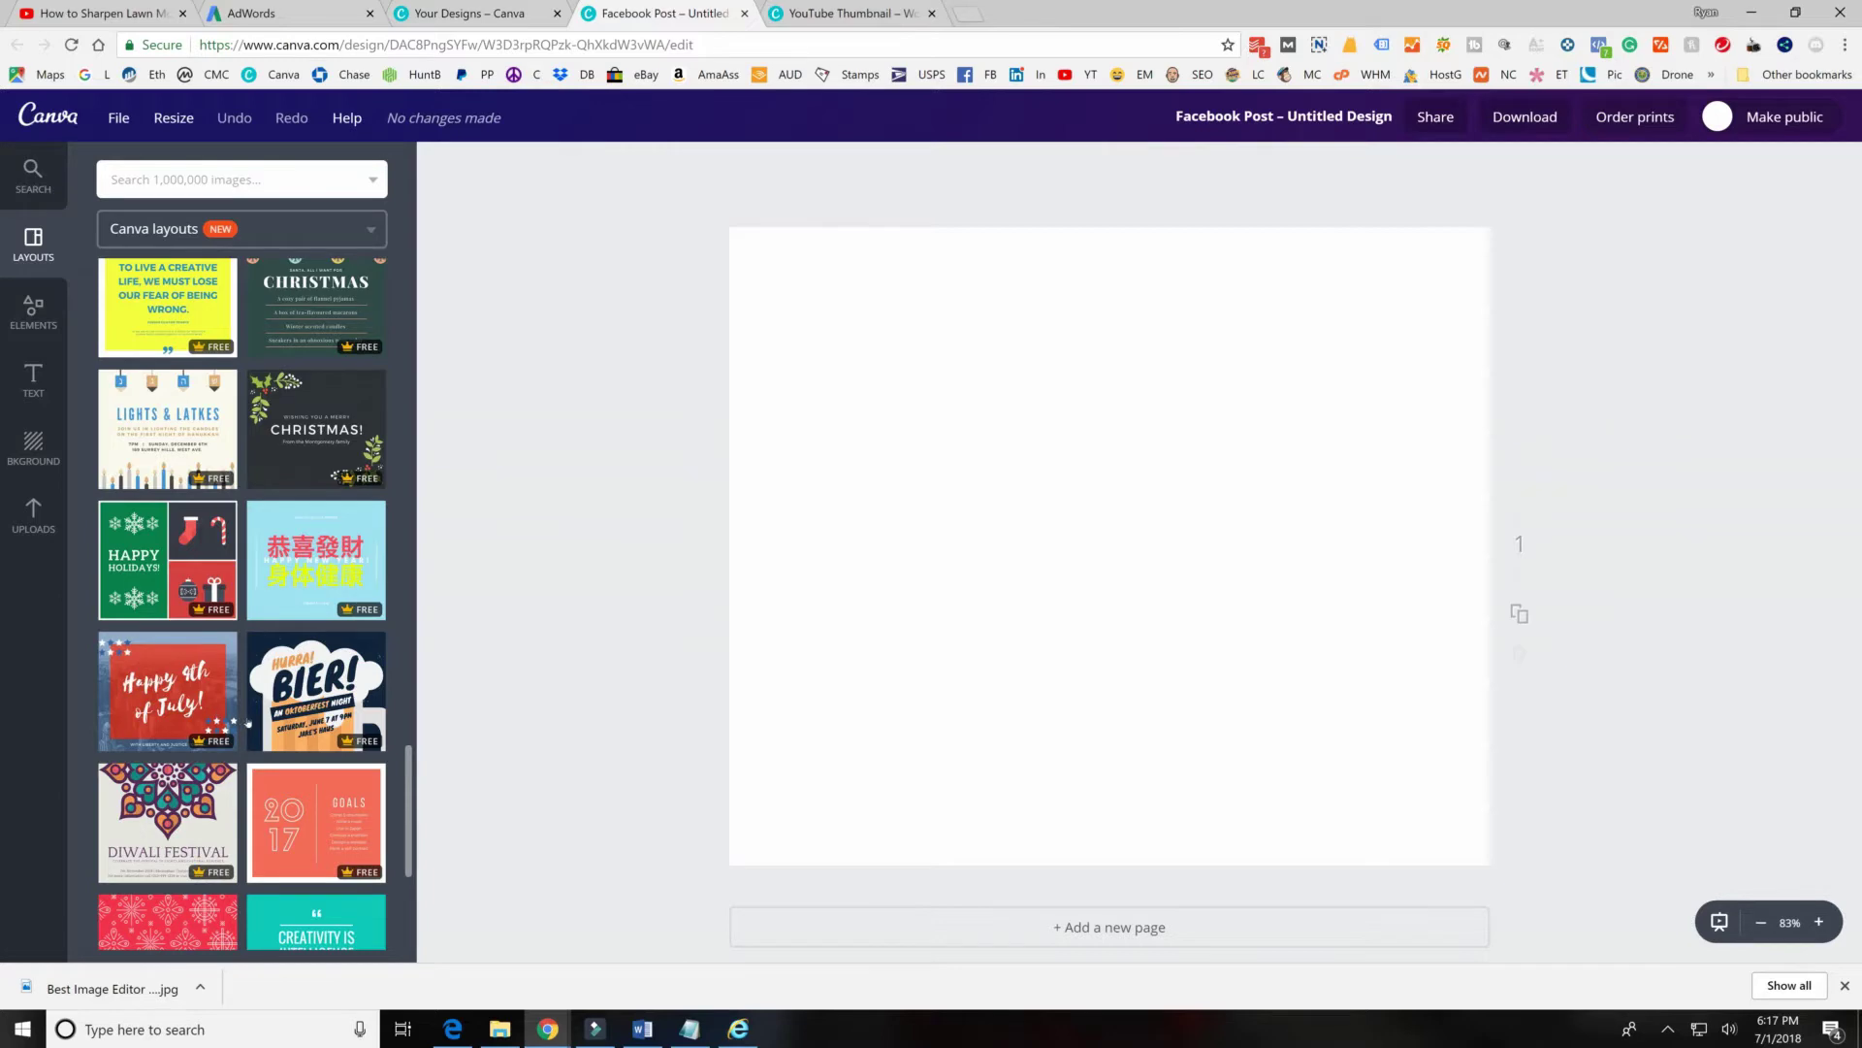
pyautogui.scroll(-10, 254, 715)
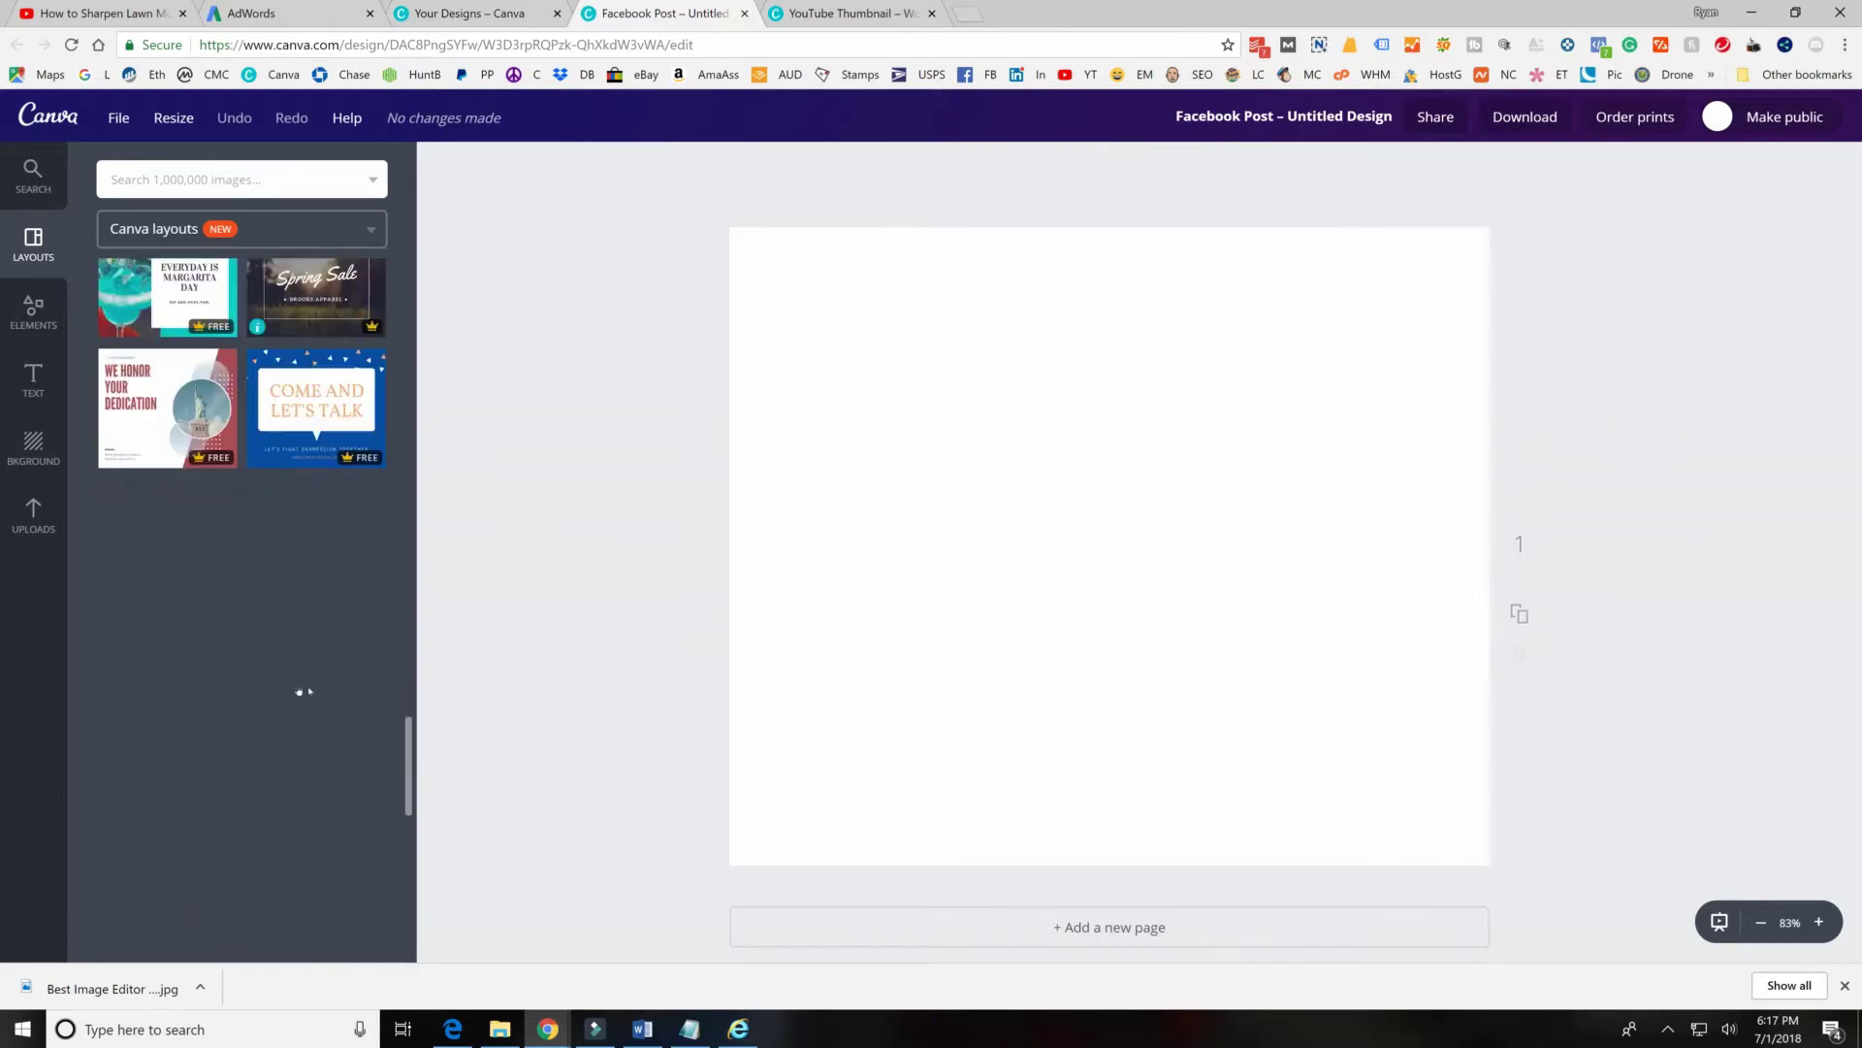
pyautogui.scroll(-7, 309, 599)
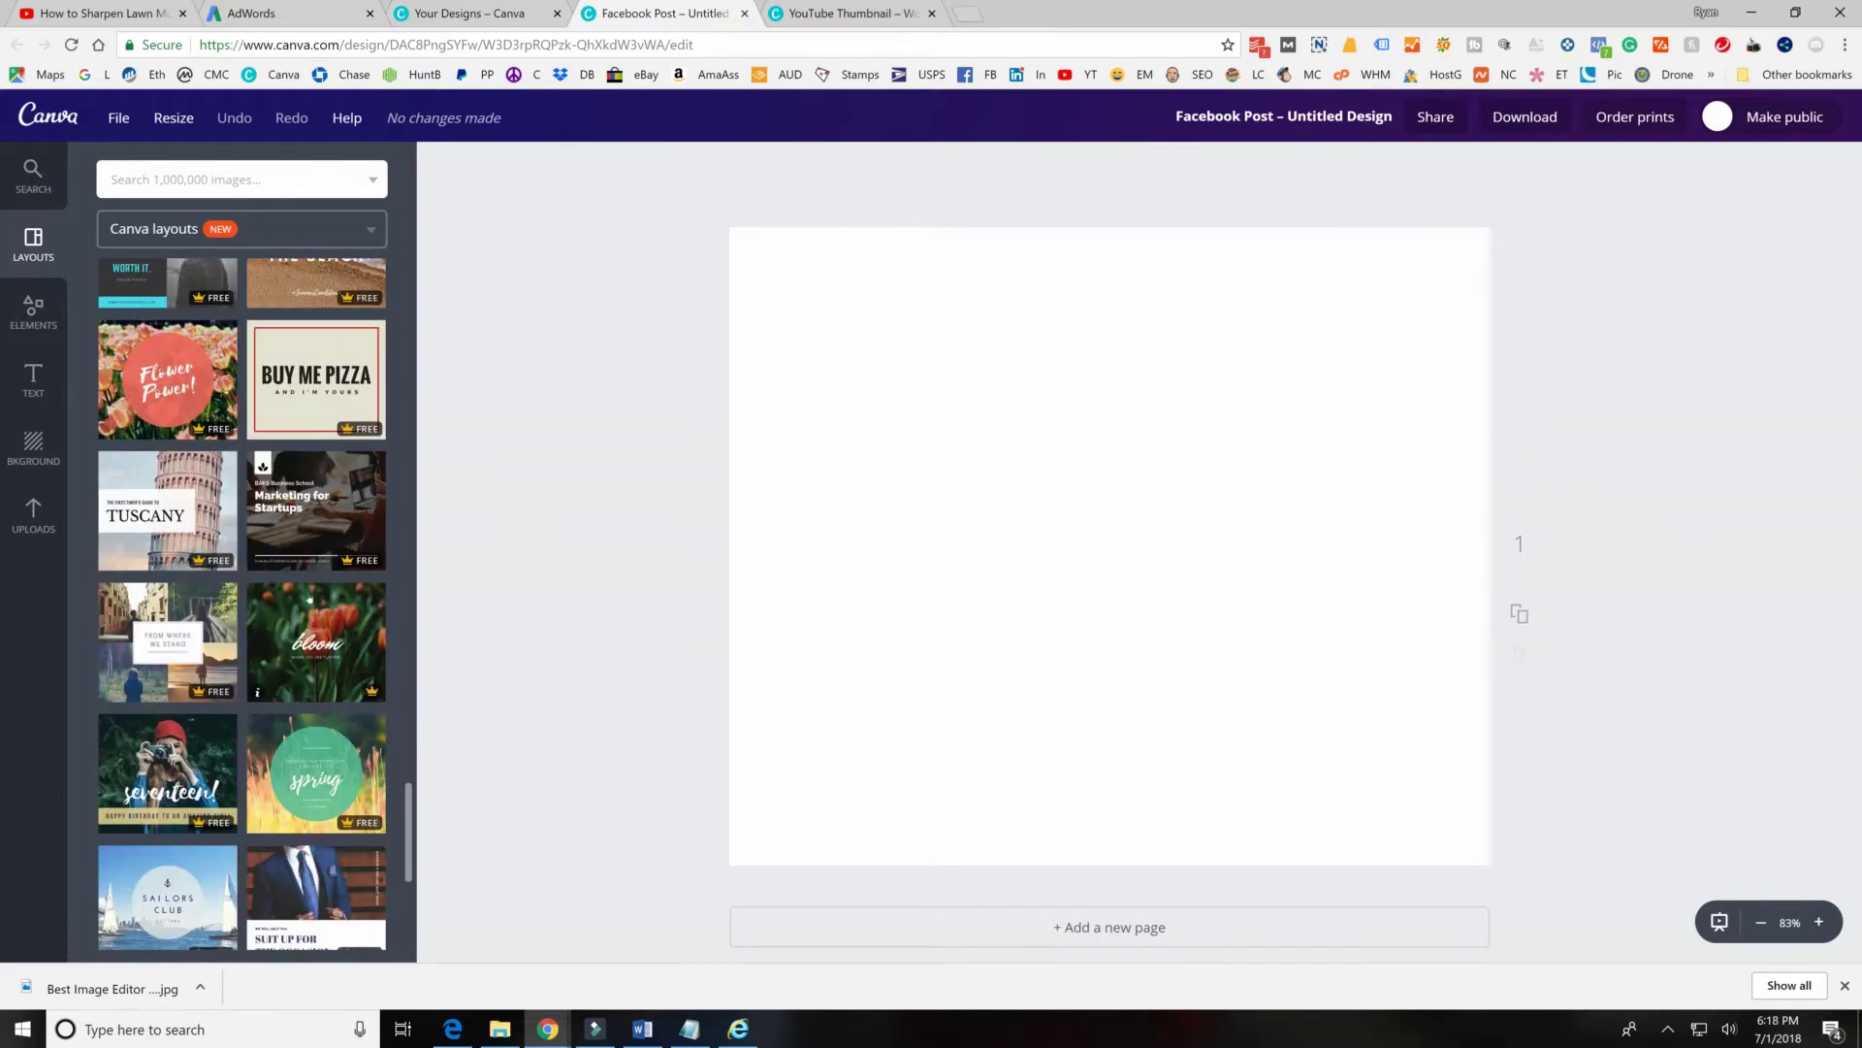
pyautogui.scroll(-1, 241, 603)
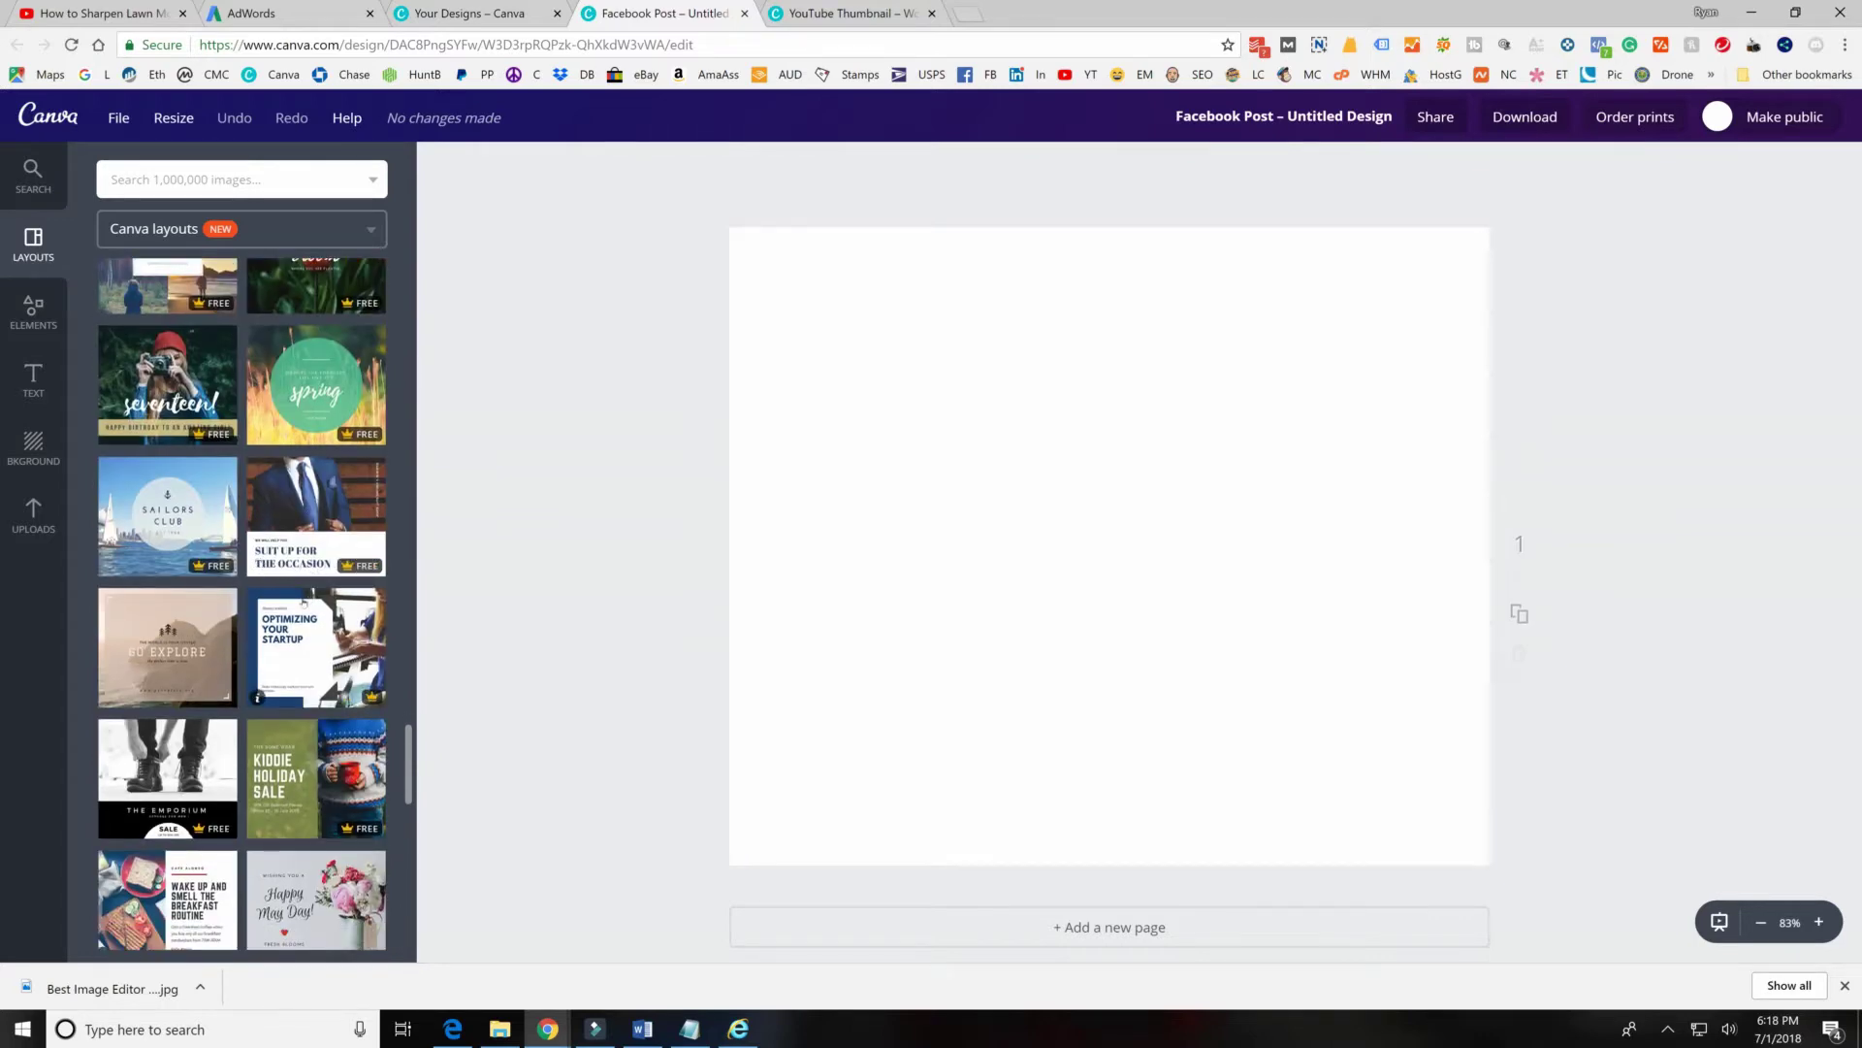
pyautogui.scroll(5, 304, 602)
pyautogui.scroll(20, 304, 601)
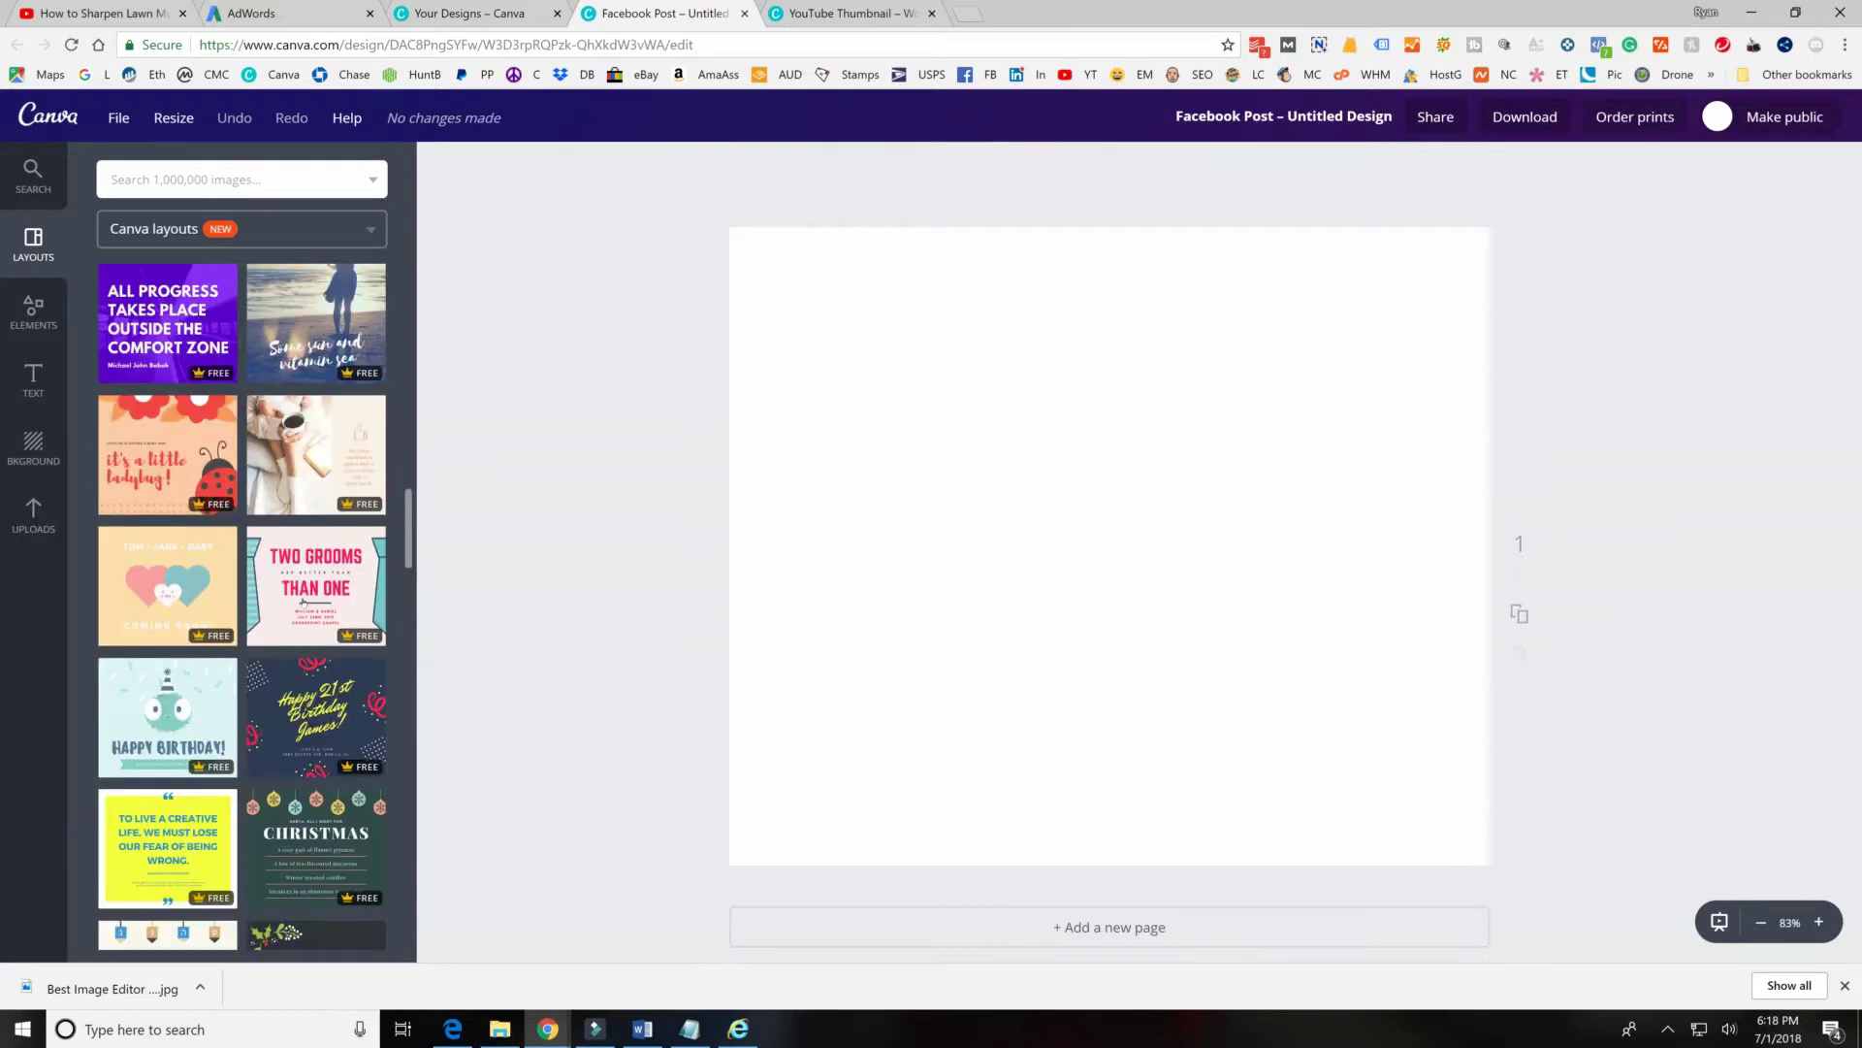
pyautogui.scroll(3, 303, 601)
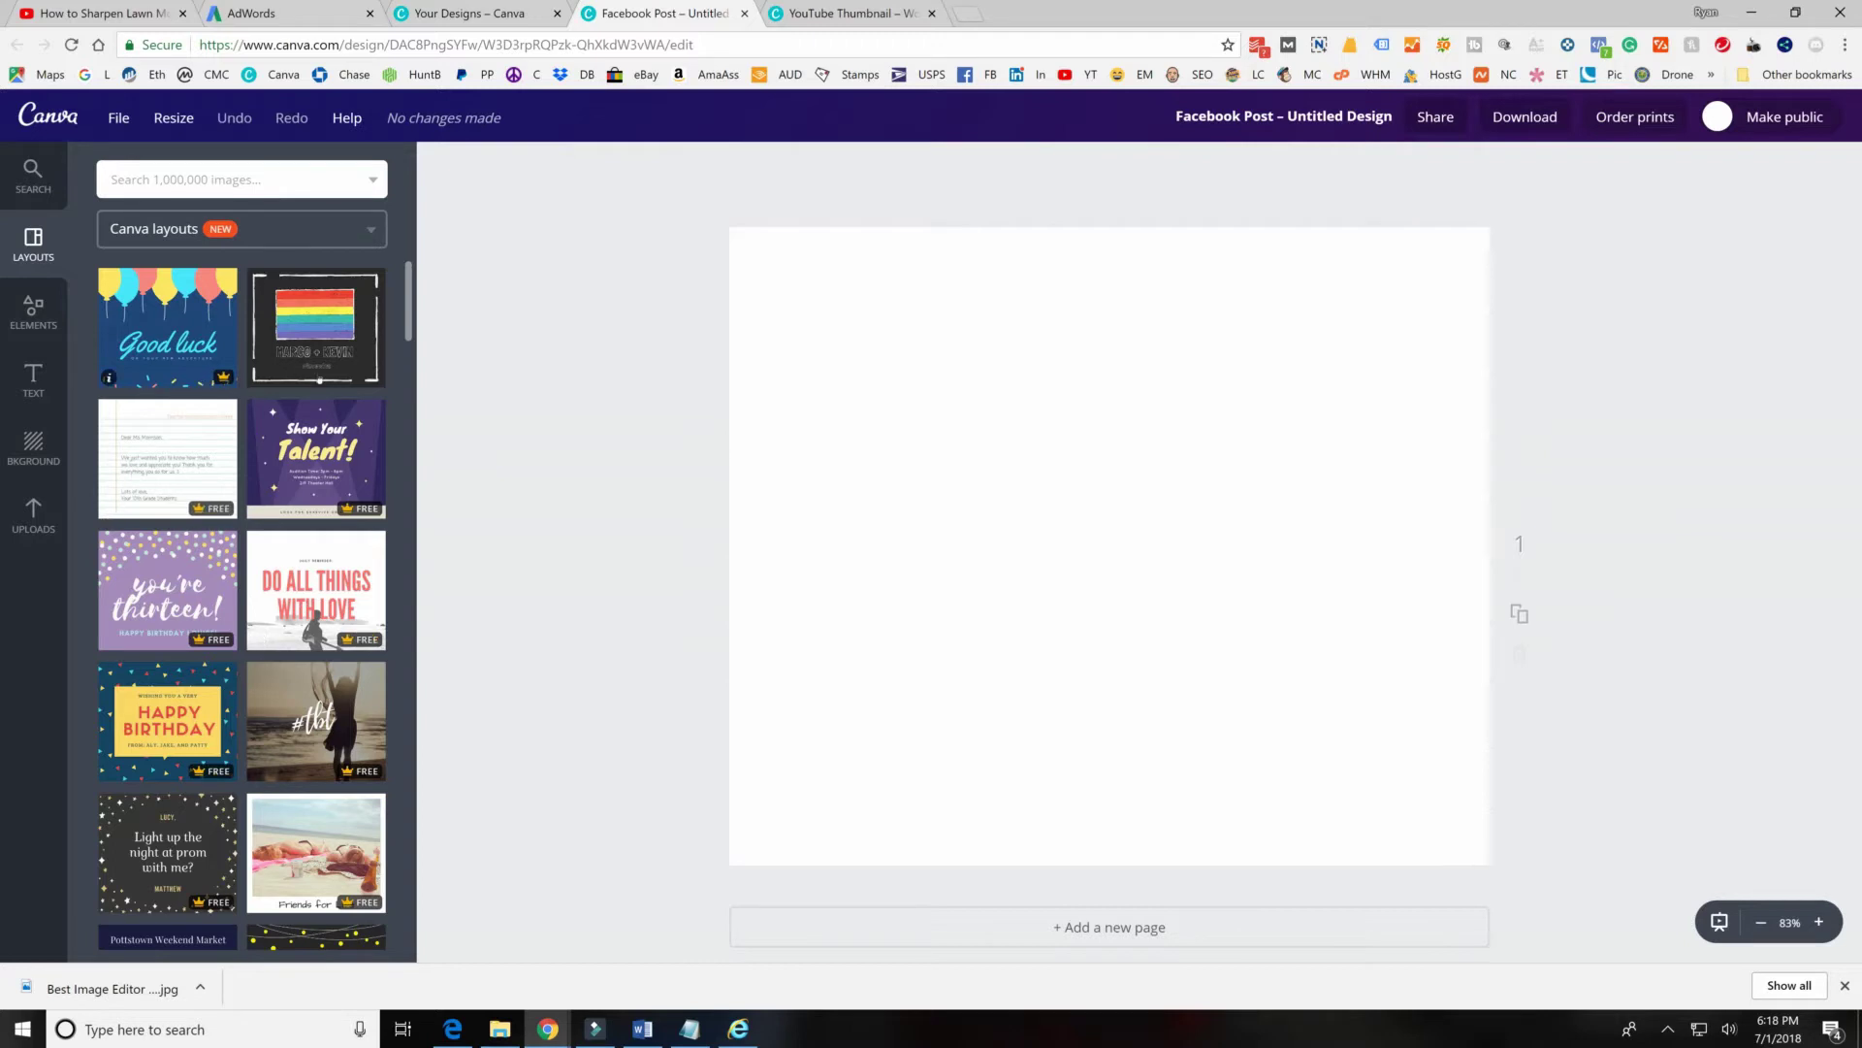
# Try the blue hexagon, blue chevron and light blue diagonal stripe backgrounds on the page, and light green from the default palette.
pyautogui.click(33, 446)
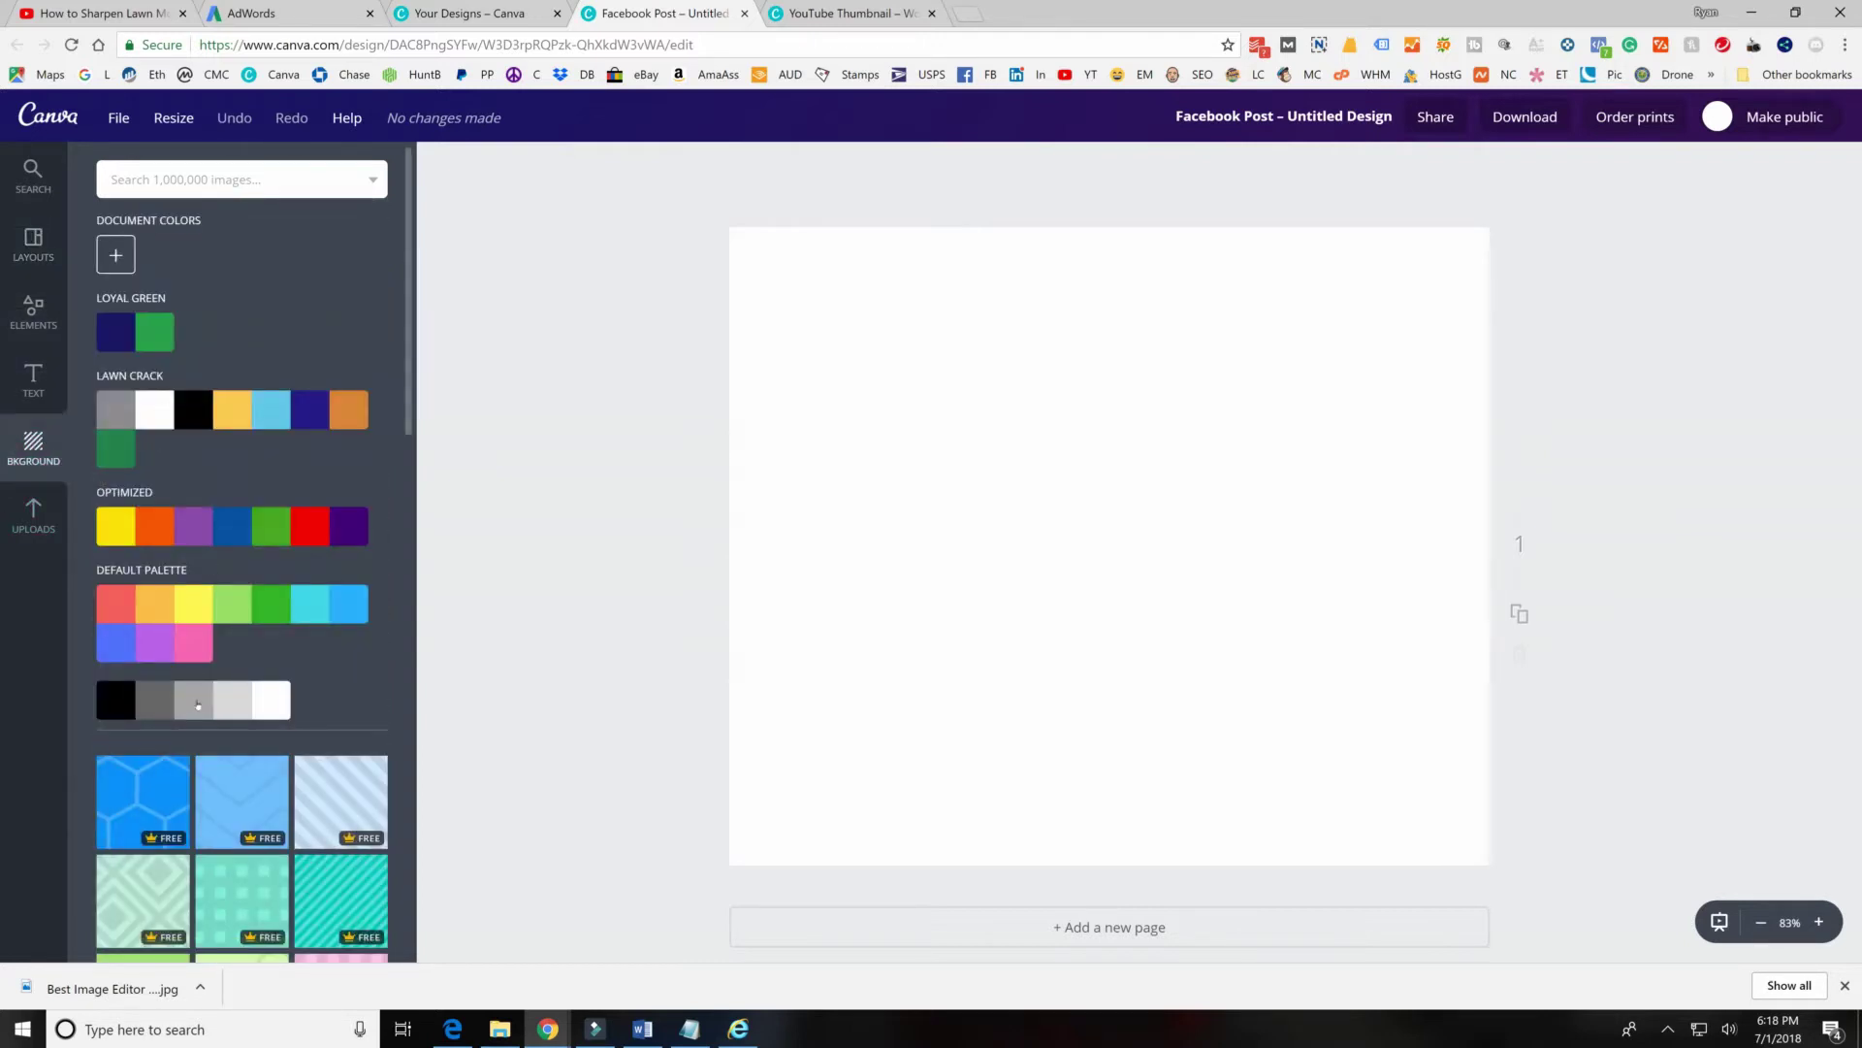
pyautogui.scroll(-4, 197, 705)
pyautogui.click(139, 411)
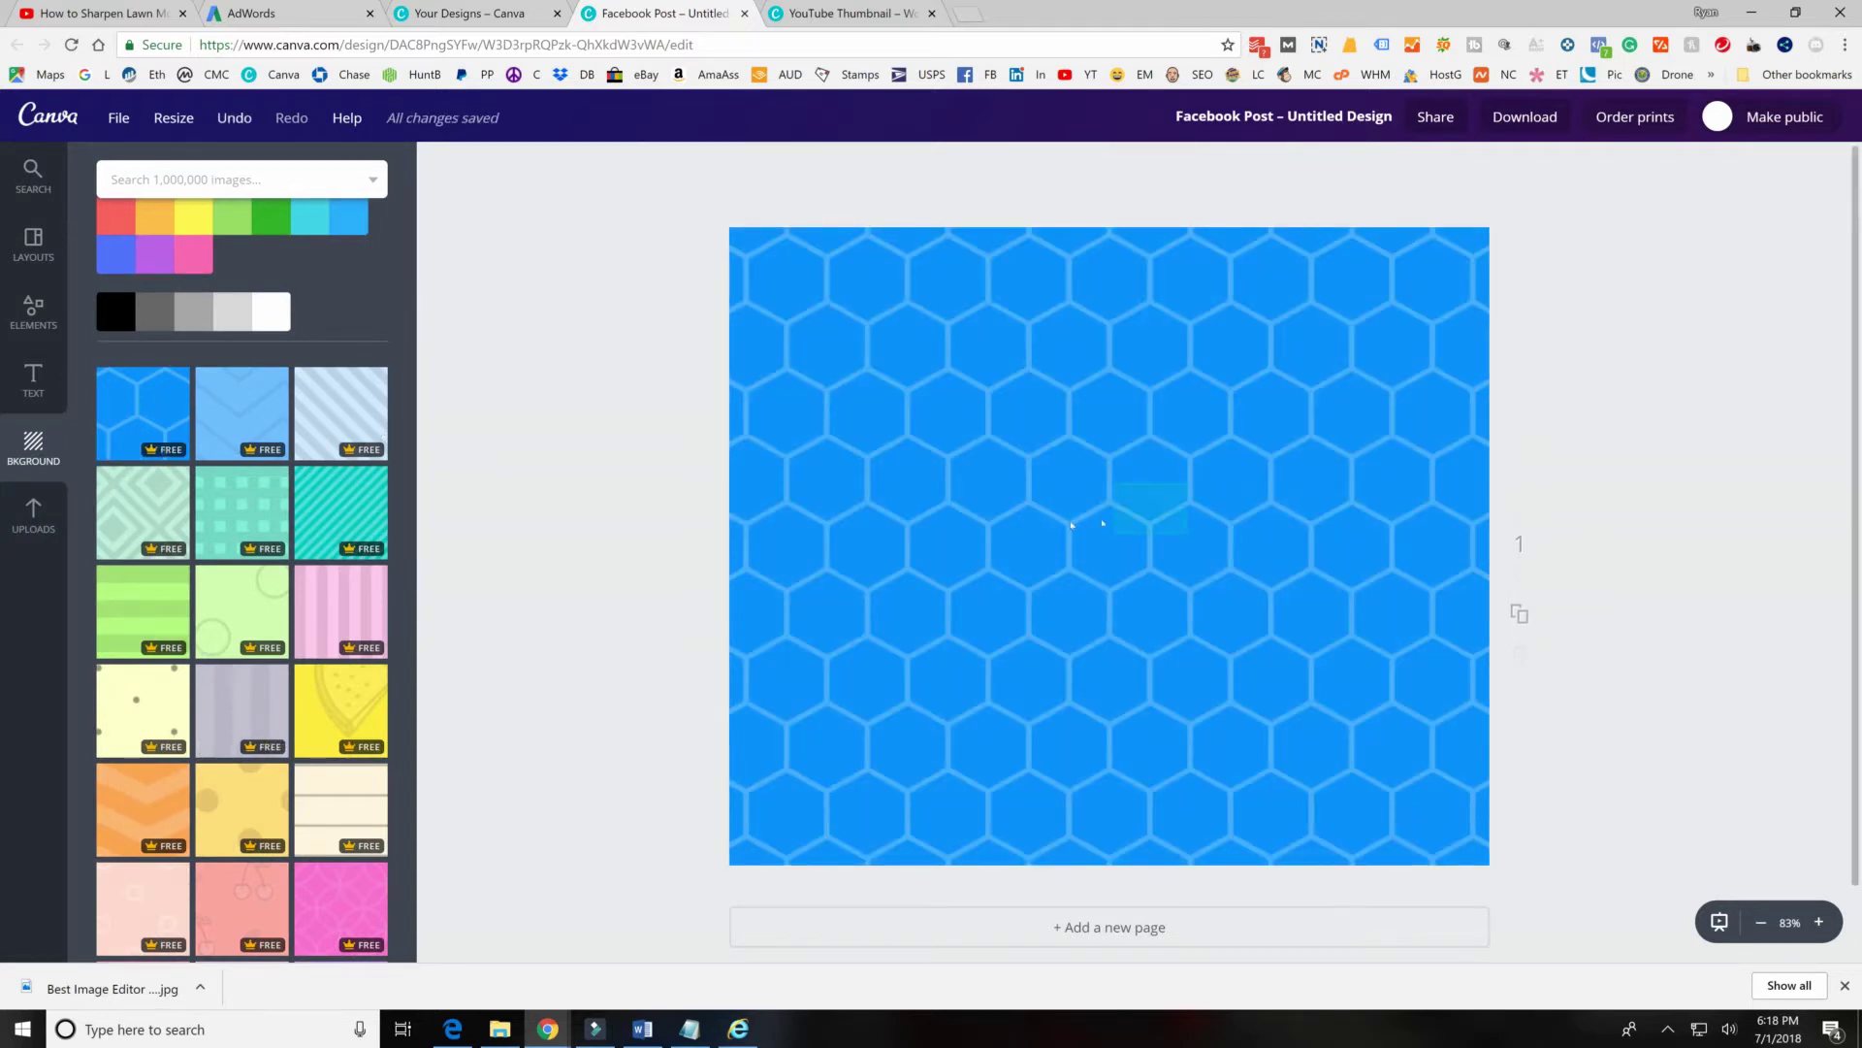
pyautogui.click(241, 412)
pyautogui.click(327, 410)
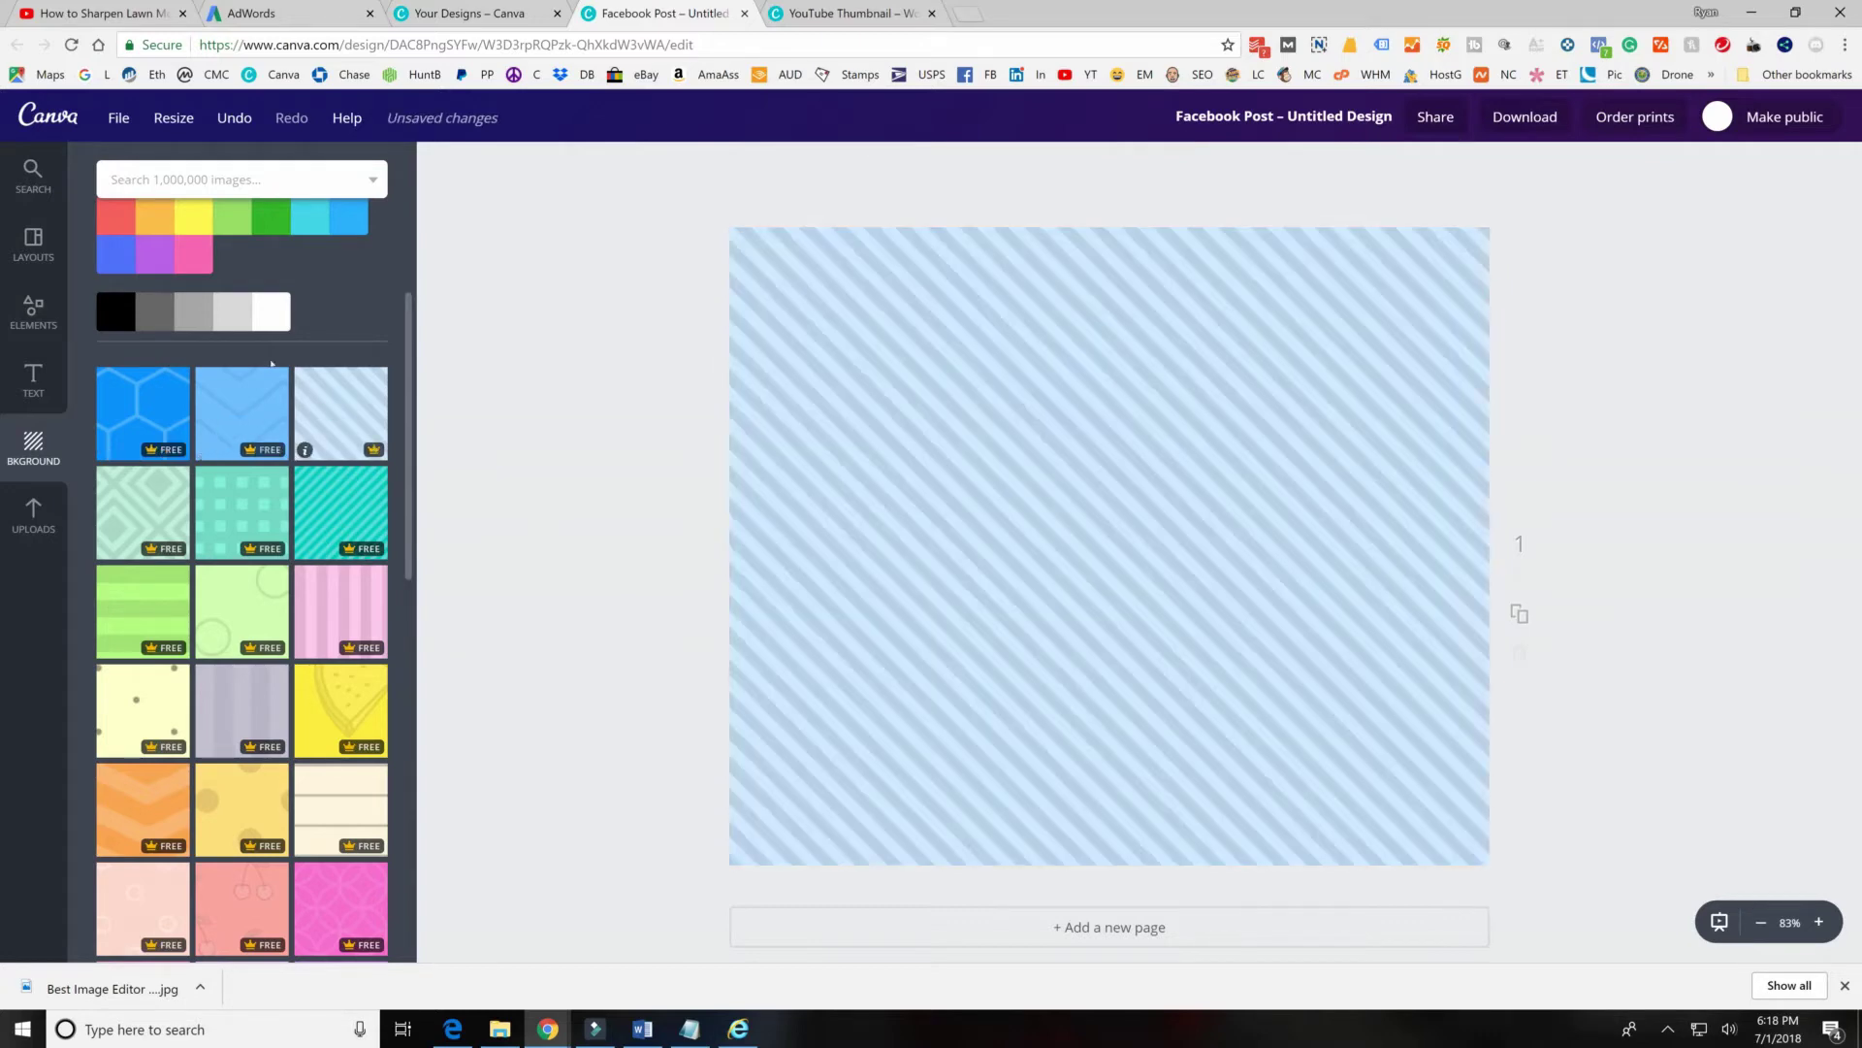
pyautogui.scroll(2, 278, 374)
pyautogui.click(235, 413)
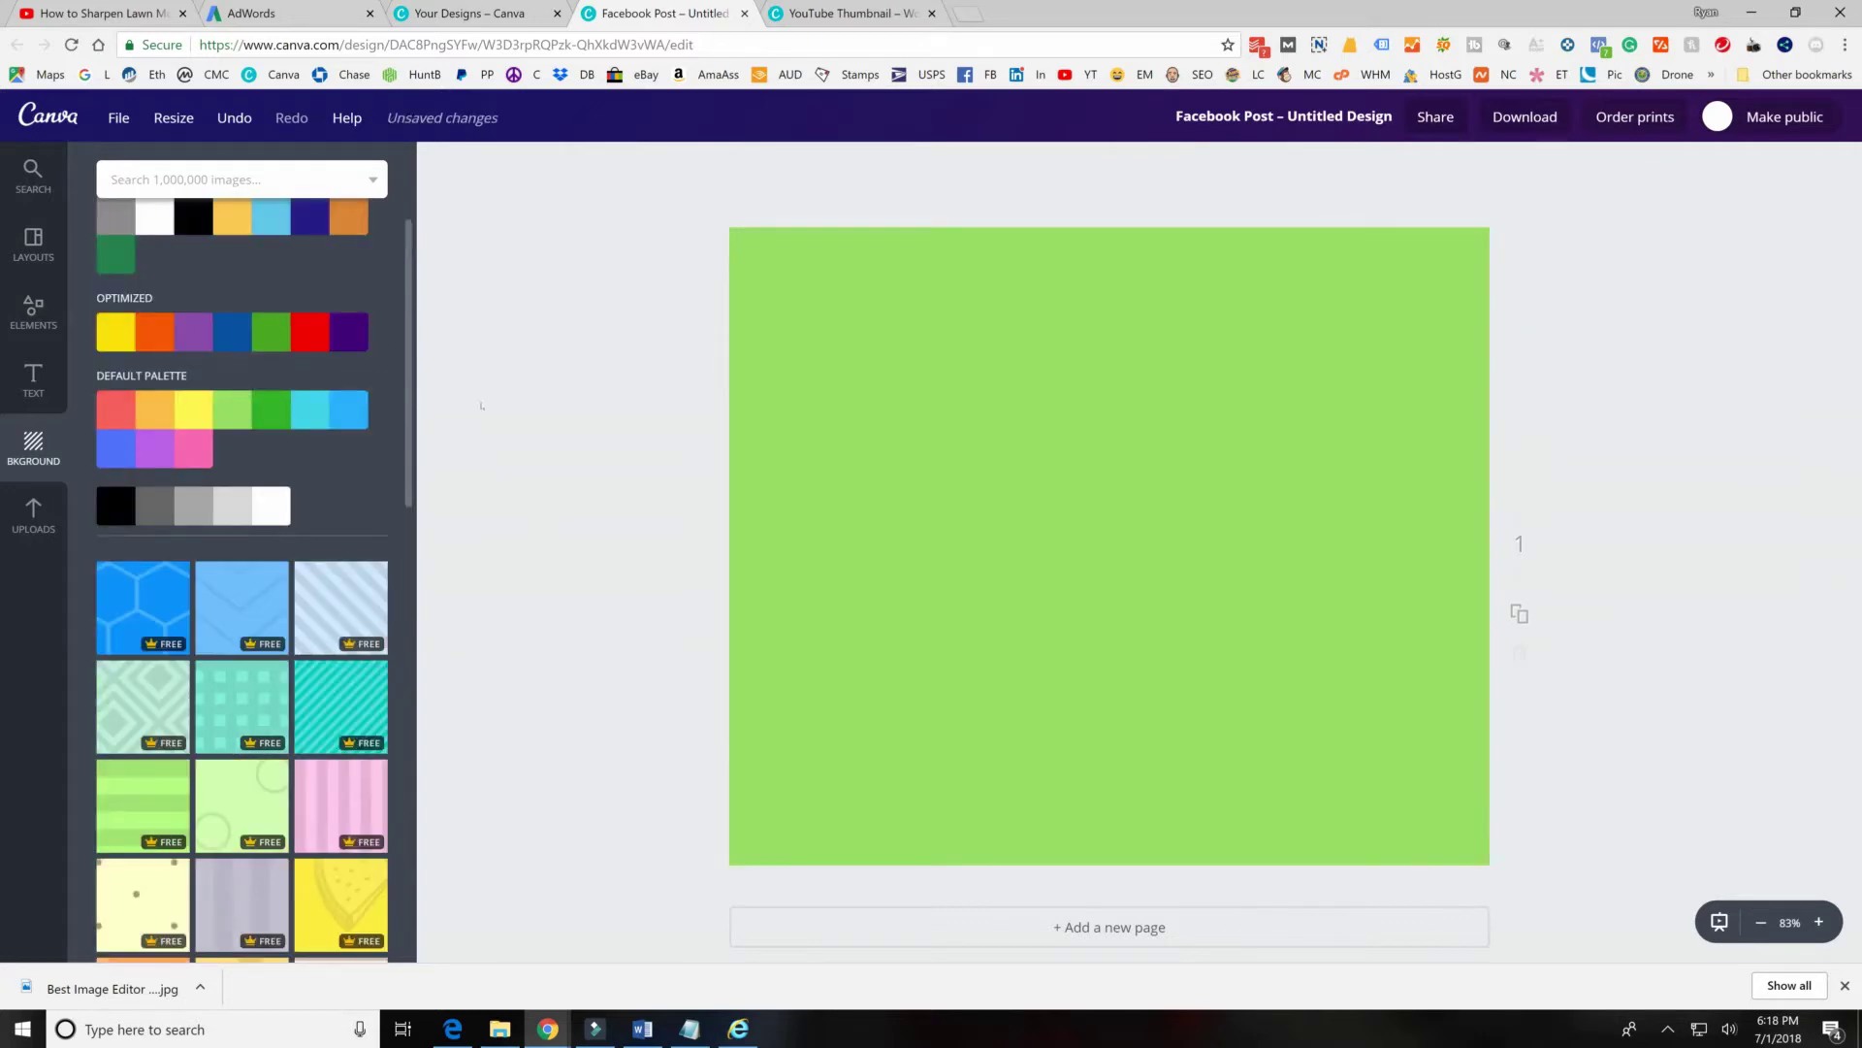
# Try a custom dark green as the page background, and delete the background again.
pyautogui.scroll(2, 175, 364)
pyautogui.click(115, 254)
pyautogui.moveTo(156, 478); pyautogui.dragTo(243, 478)
pyautogui.click(191, 524)
pyautogui.click(347, 288)
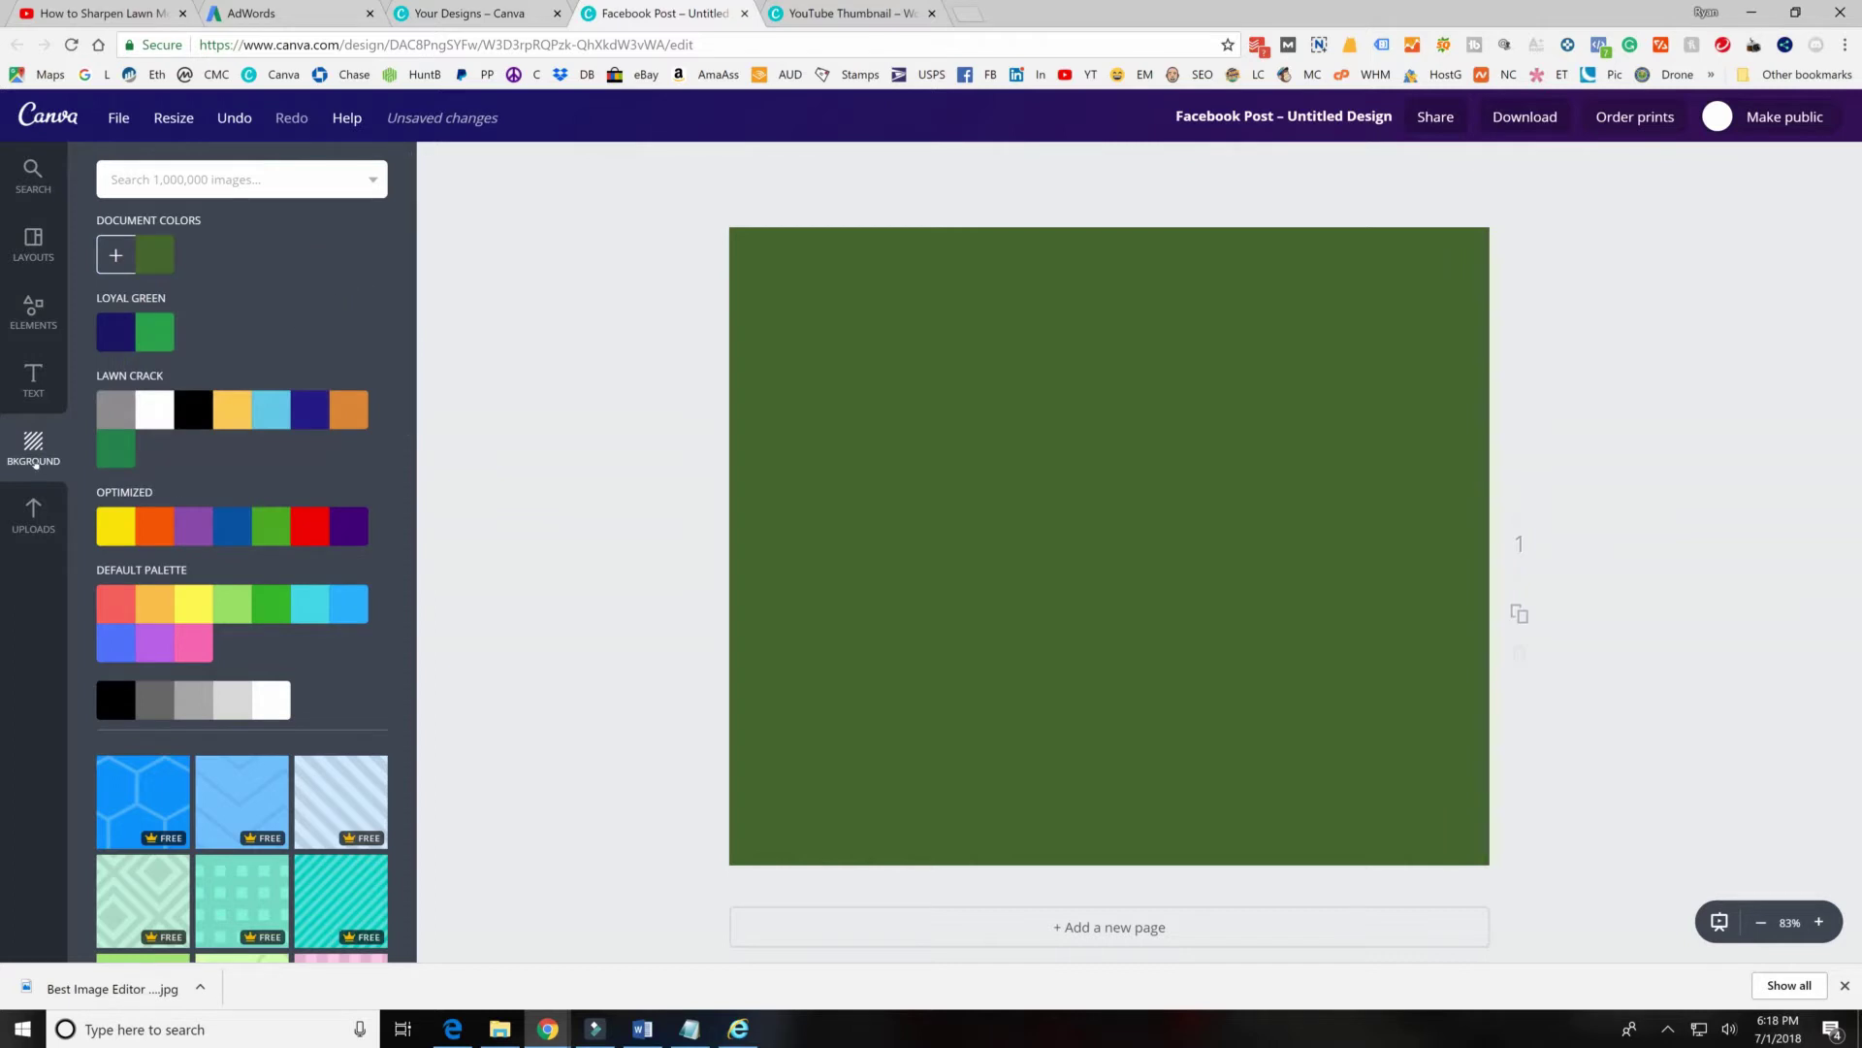
pyautogui.click(902, 409)
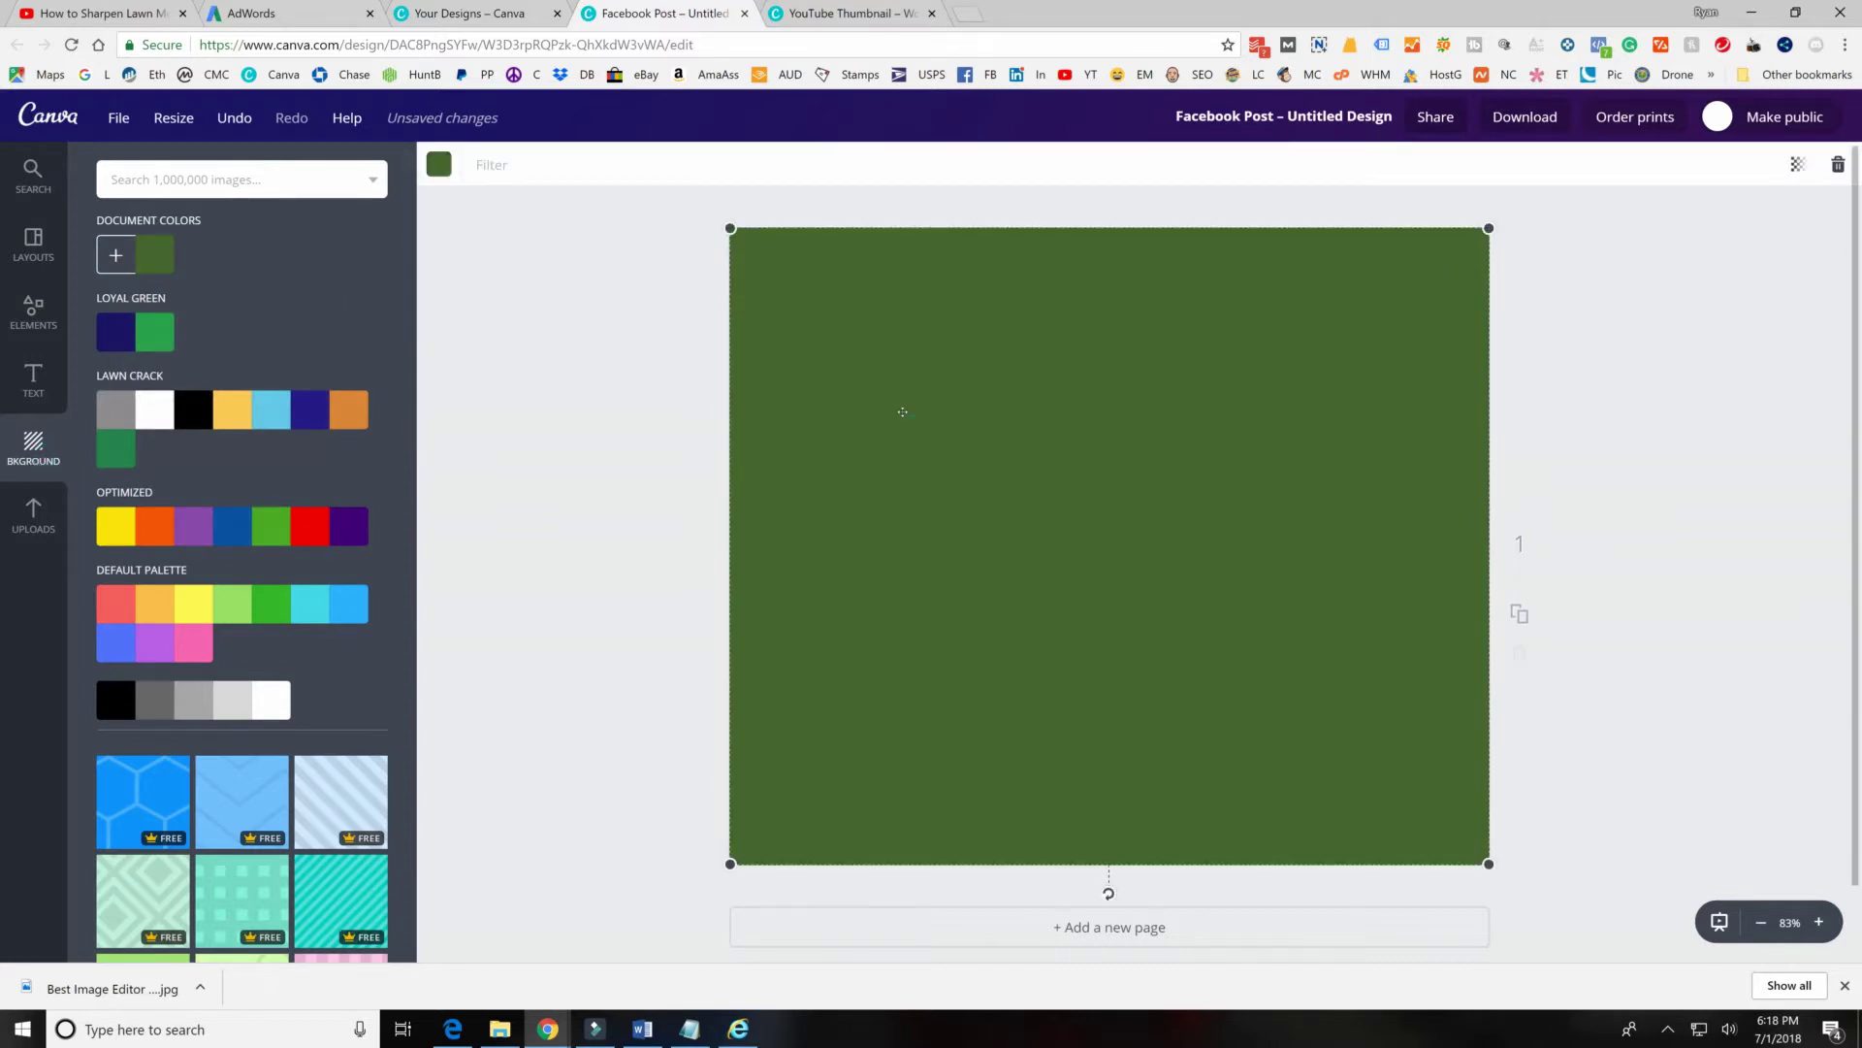
pyautogui.press('Delete')
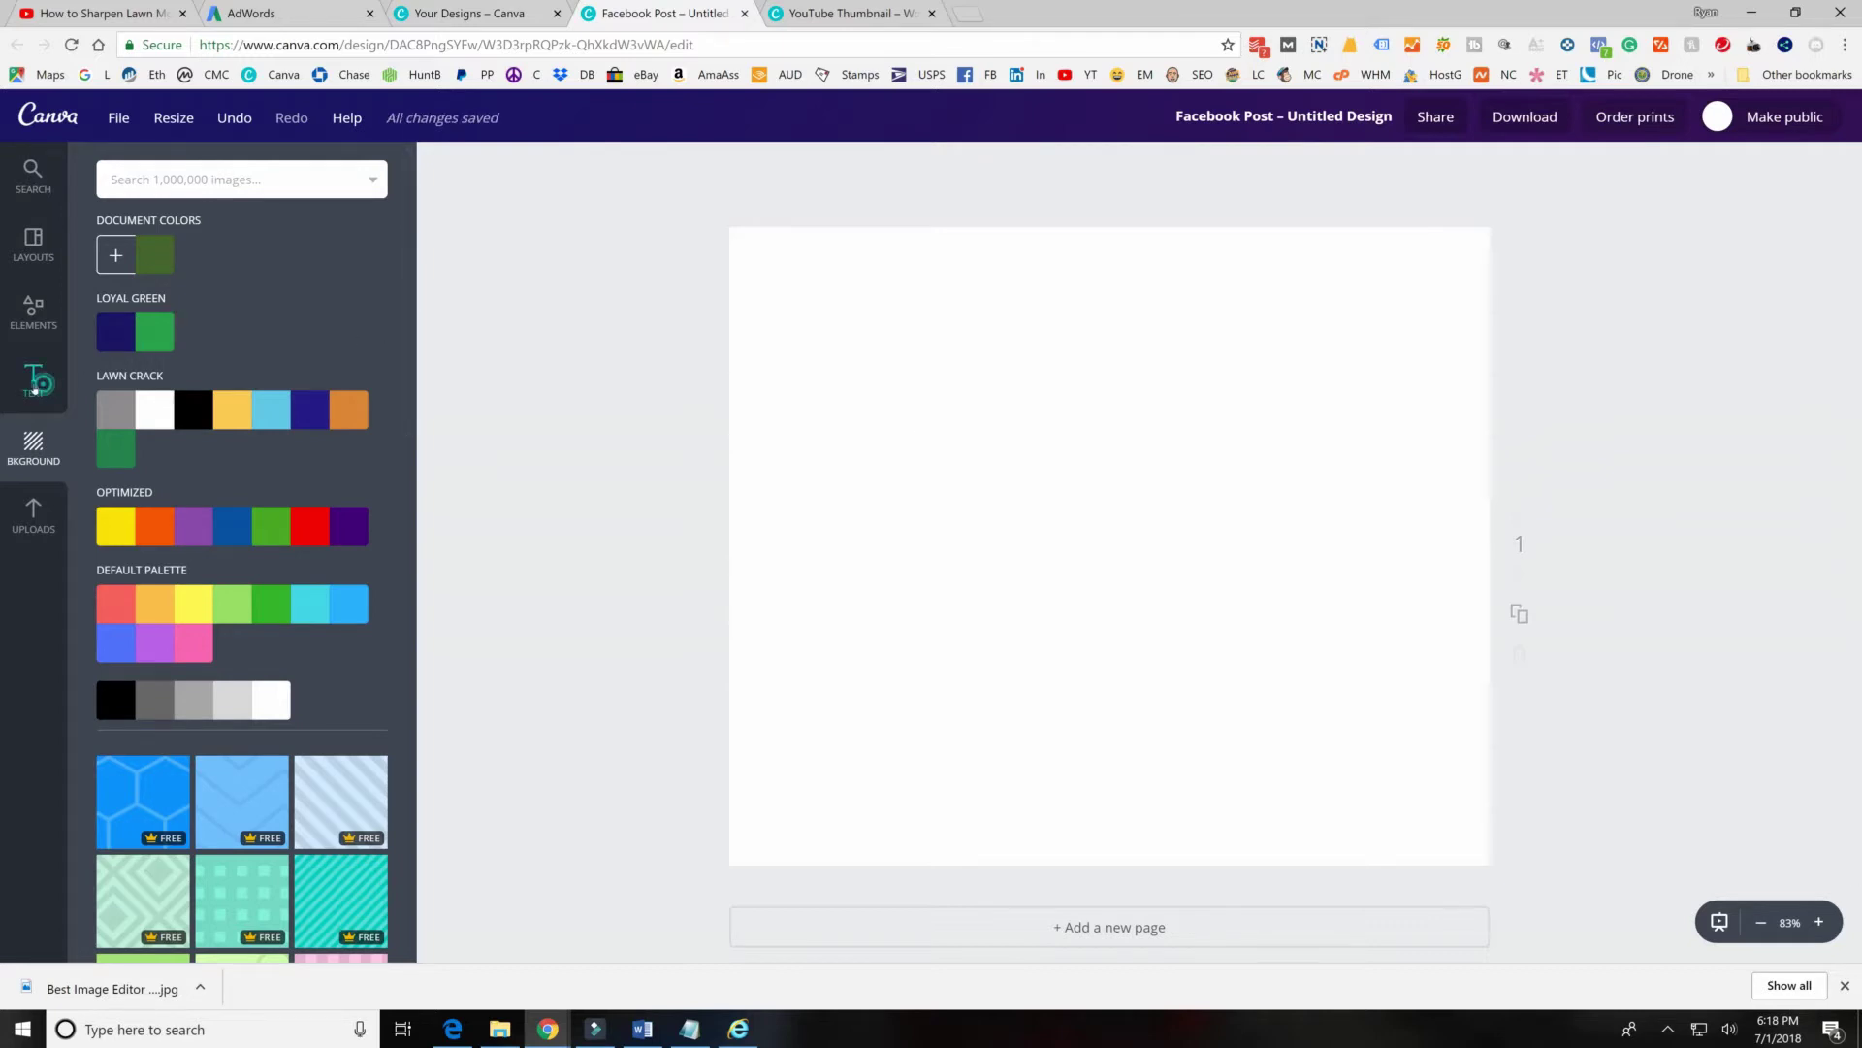
# Add a heading text box to the blank page and move it up and to the left of the page centre.
pyautogui.click(34, 380)
pyautogui.click(245, 282)
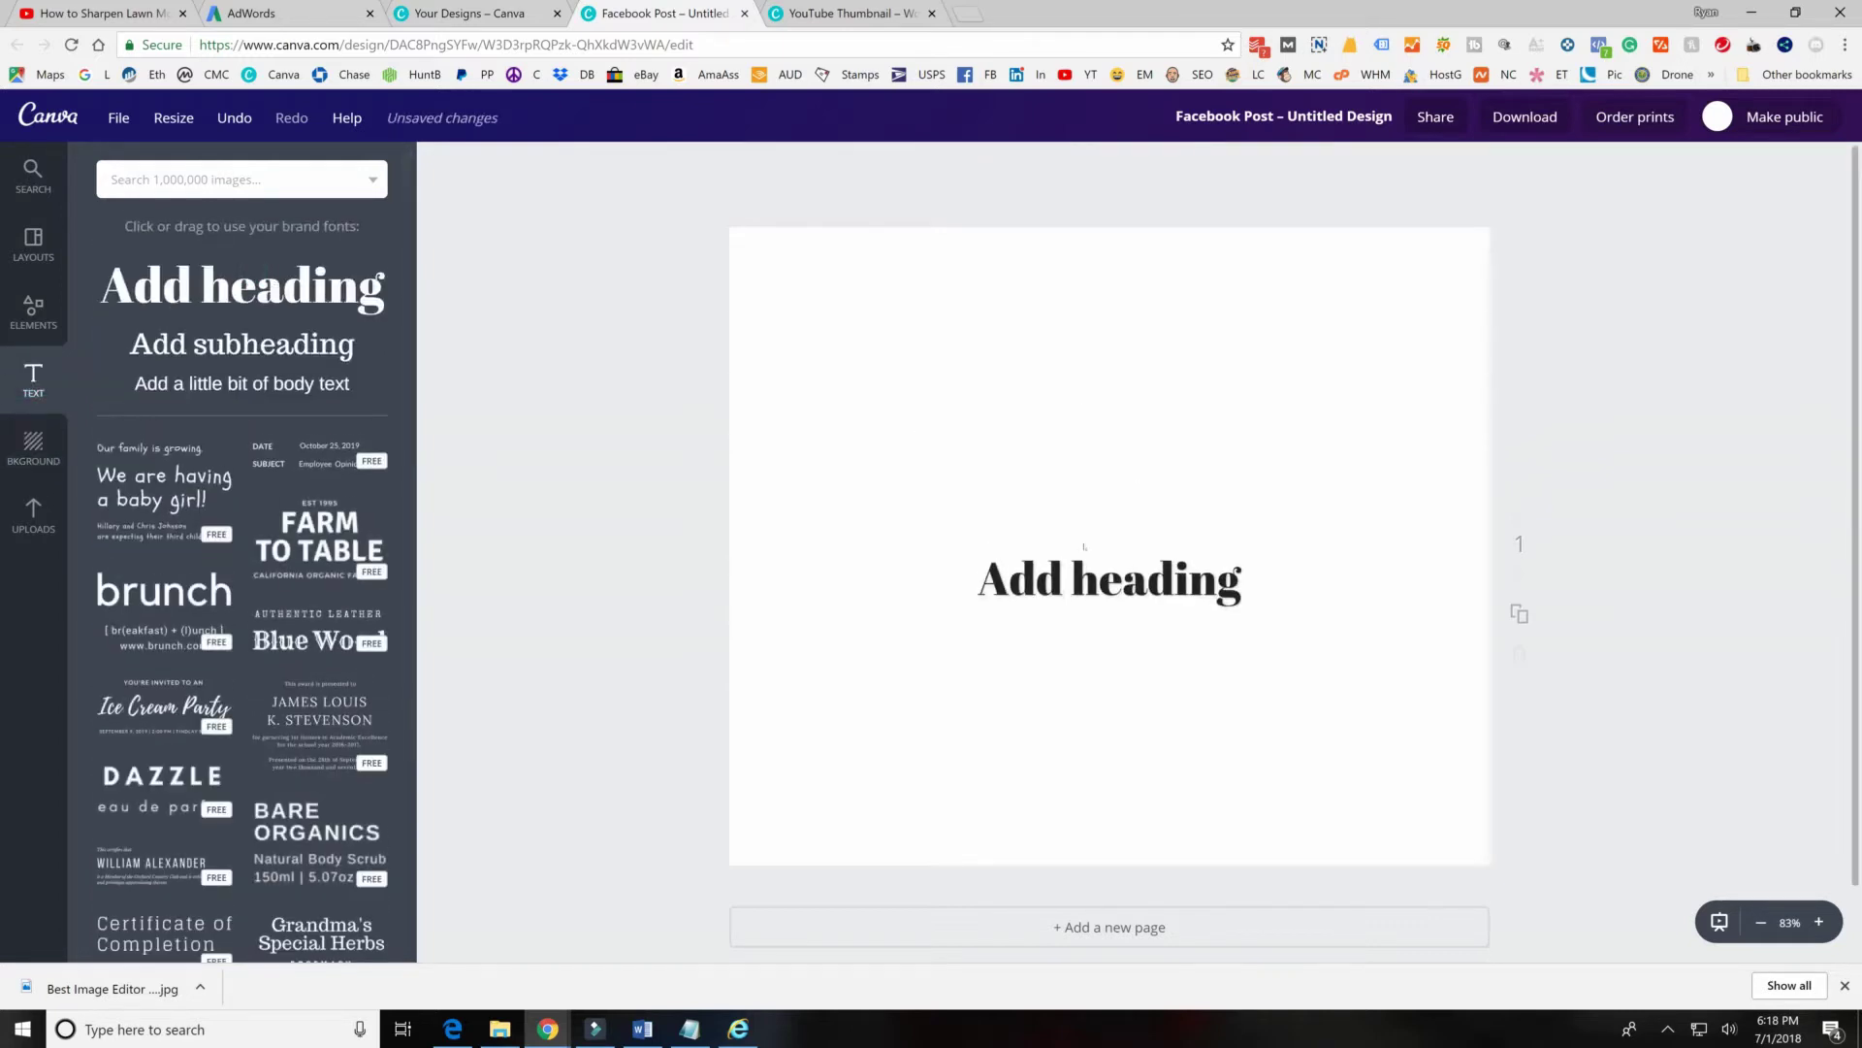
pyautogui.click(1057, 578)
pyautogui.click(1058, 578)
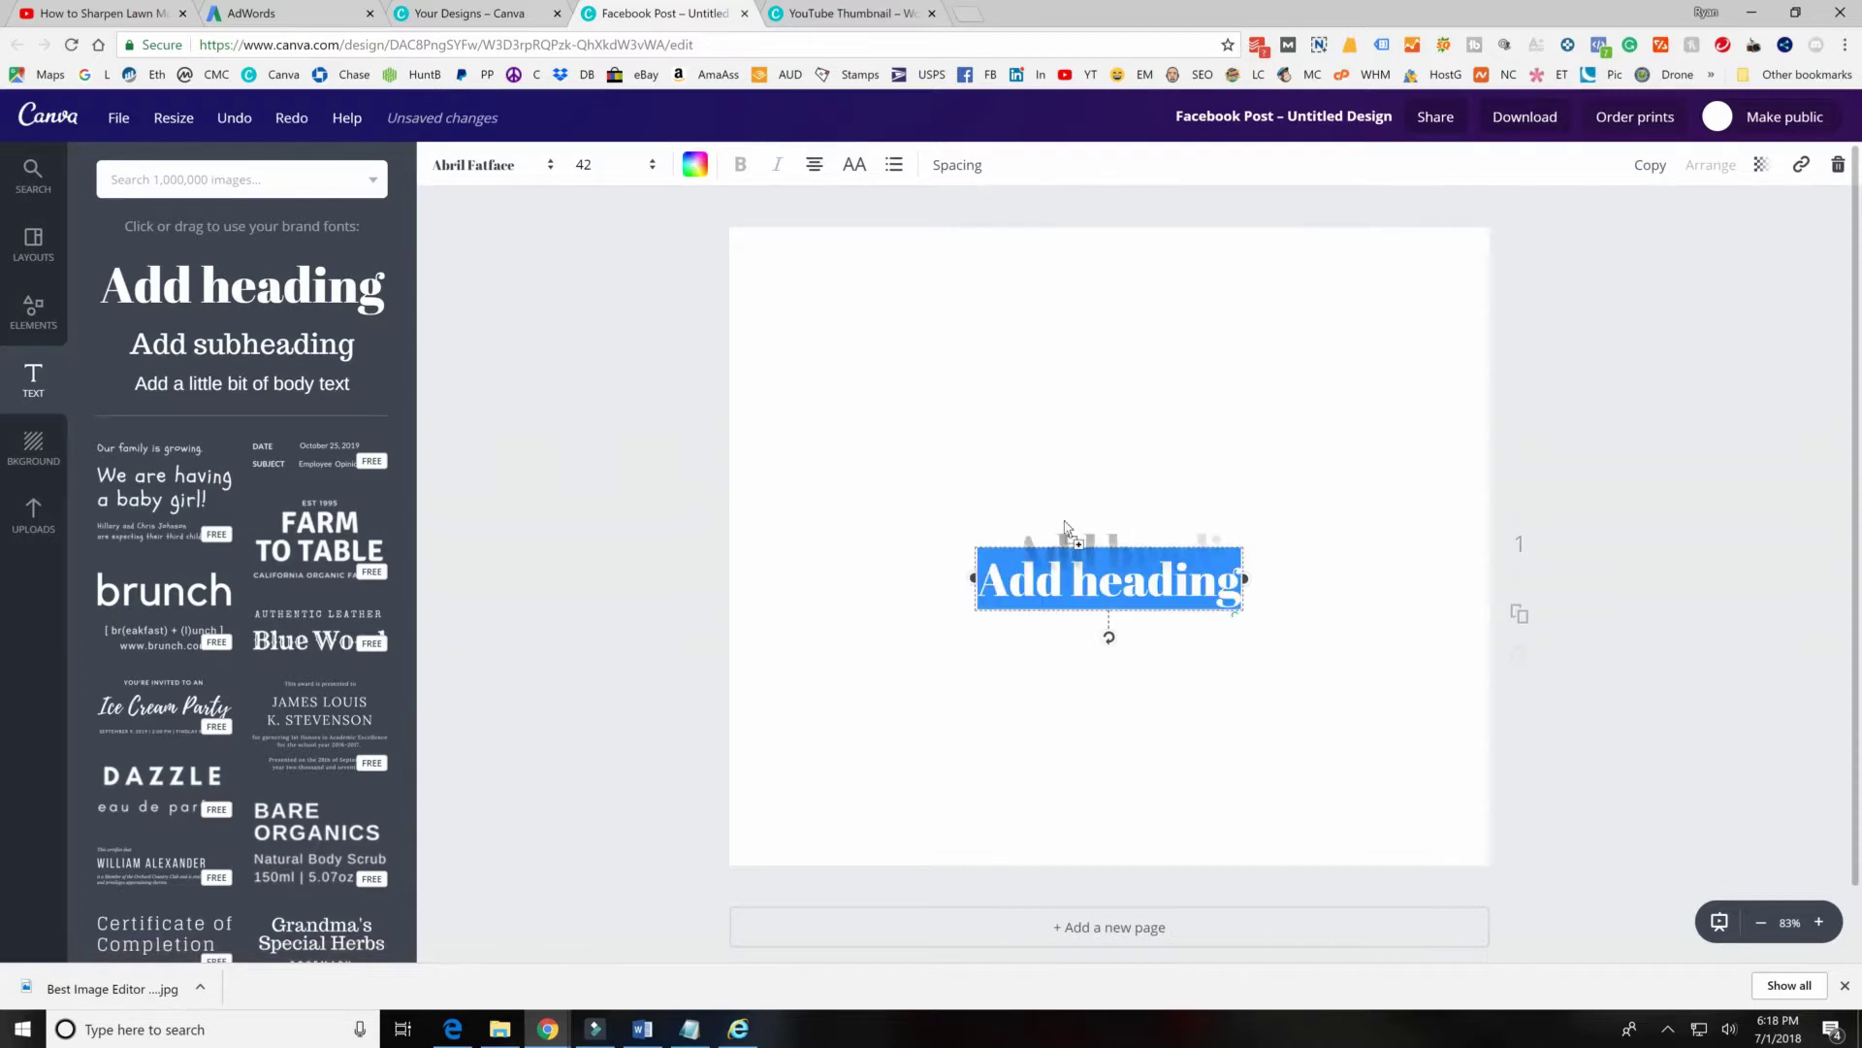
pyautogui.moveTo(1067, 573); pyautogui.dragTo(944, 463)
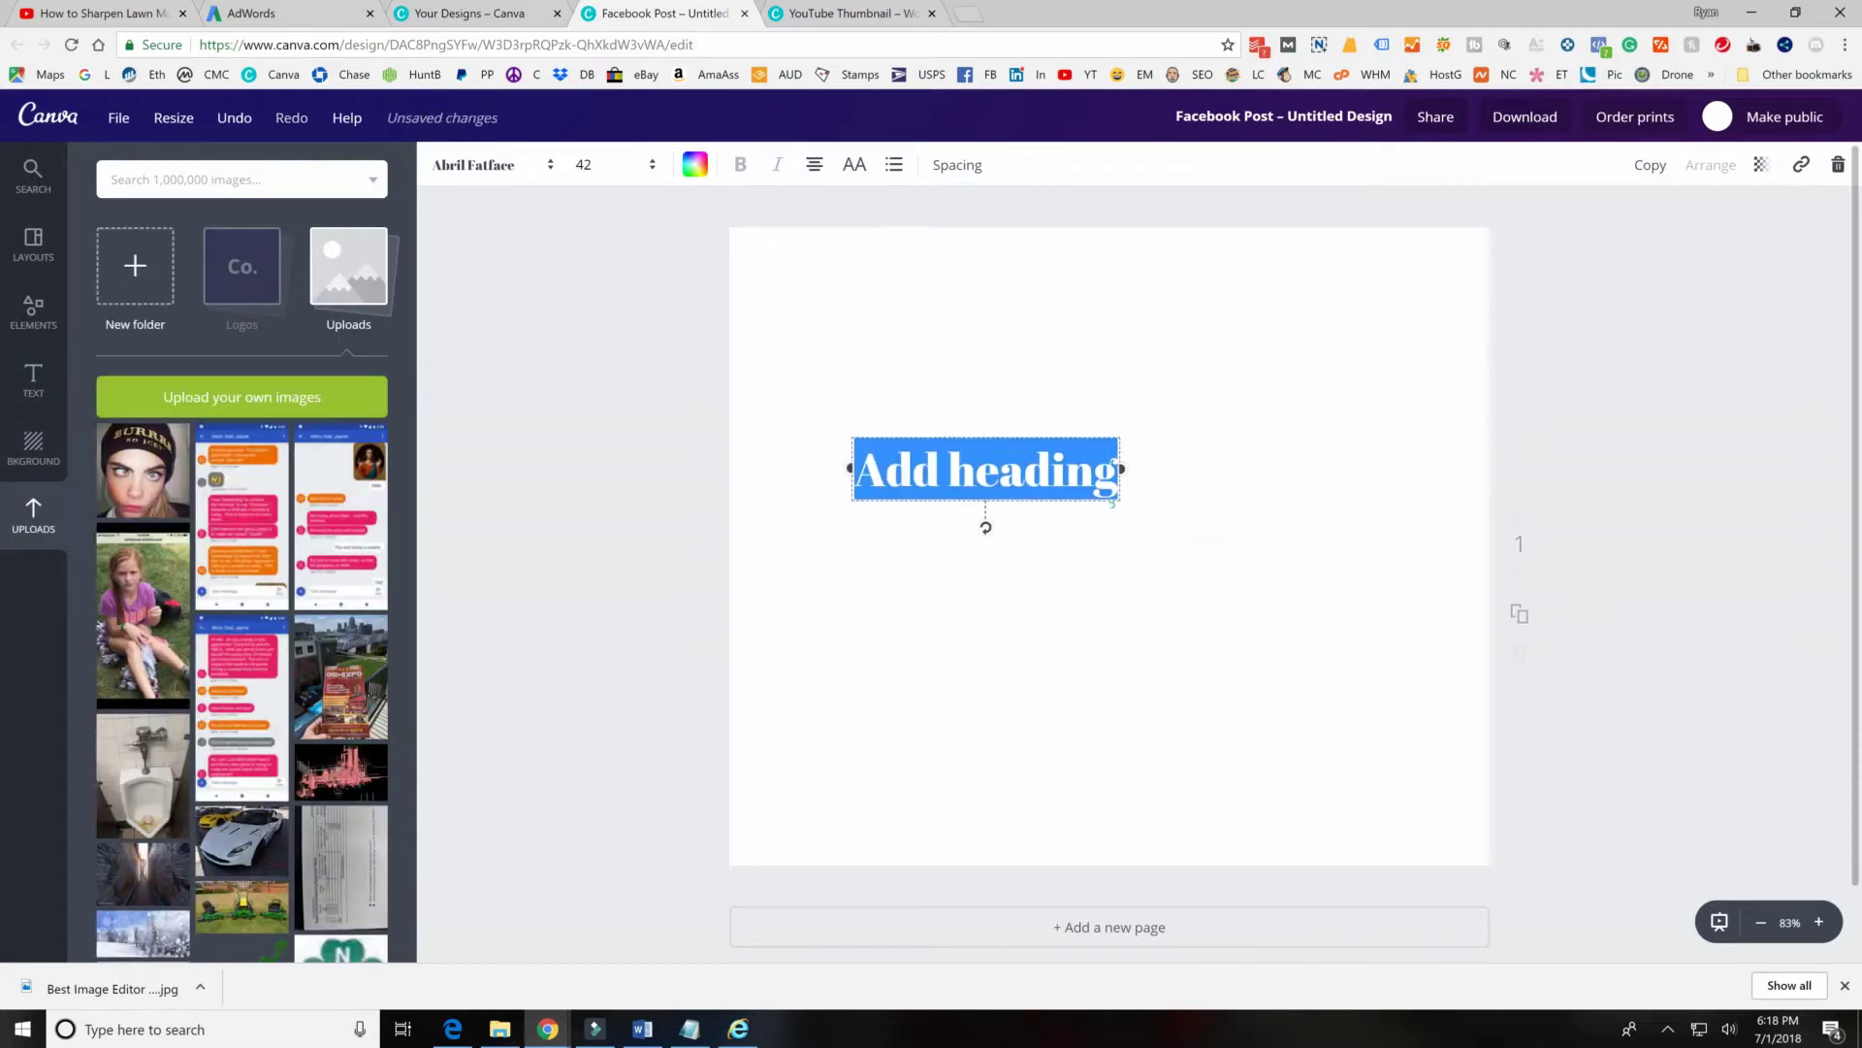
# Look through the list of fonts available for the heading without changing its font.
pyautogui.click(33, 378)
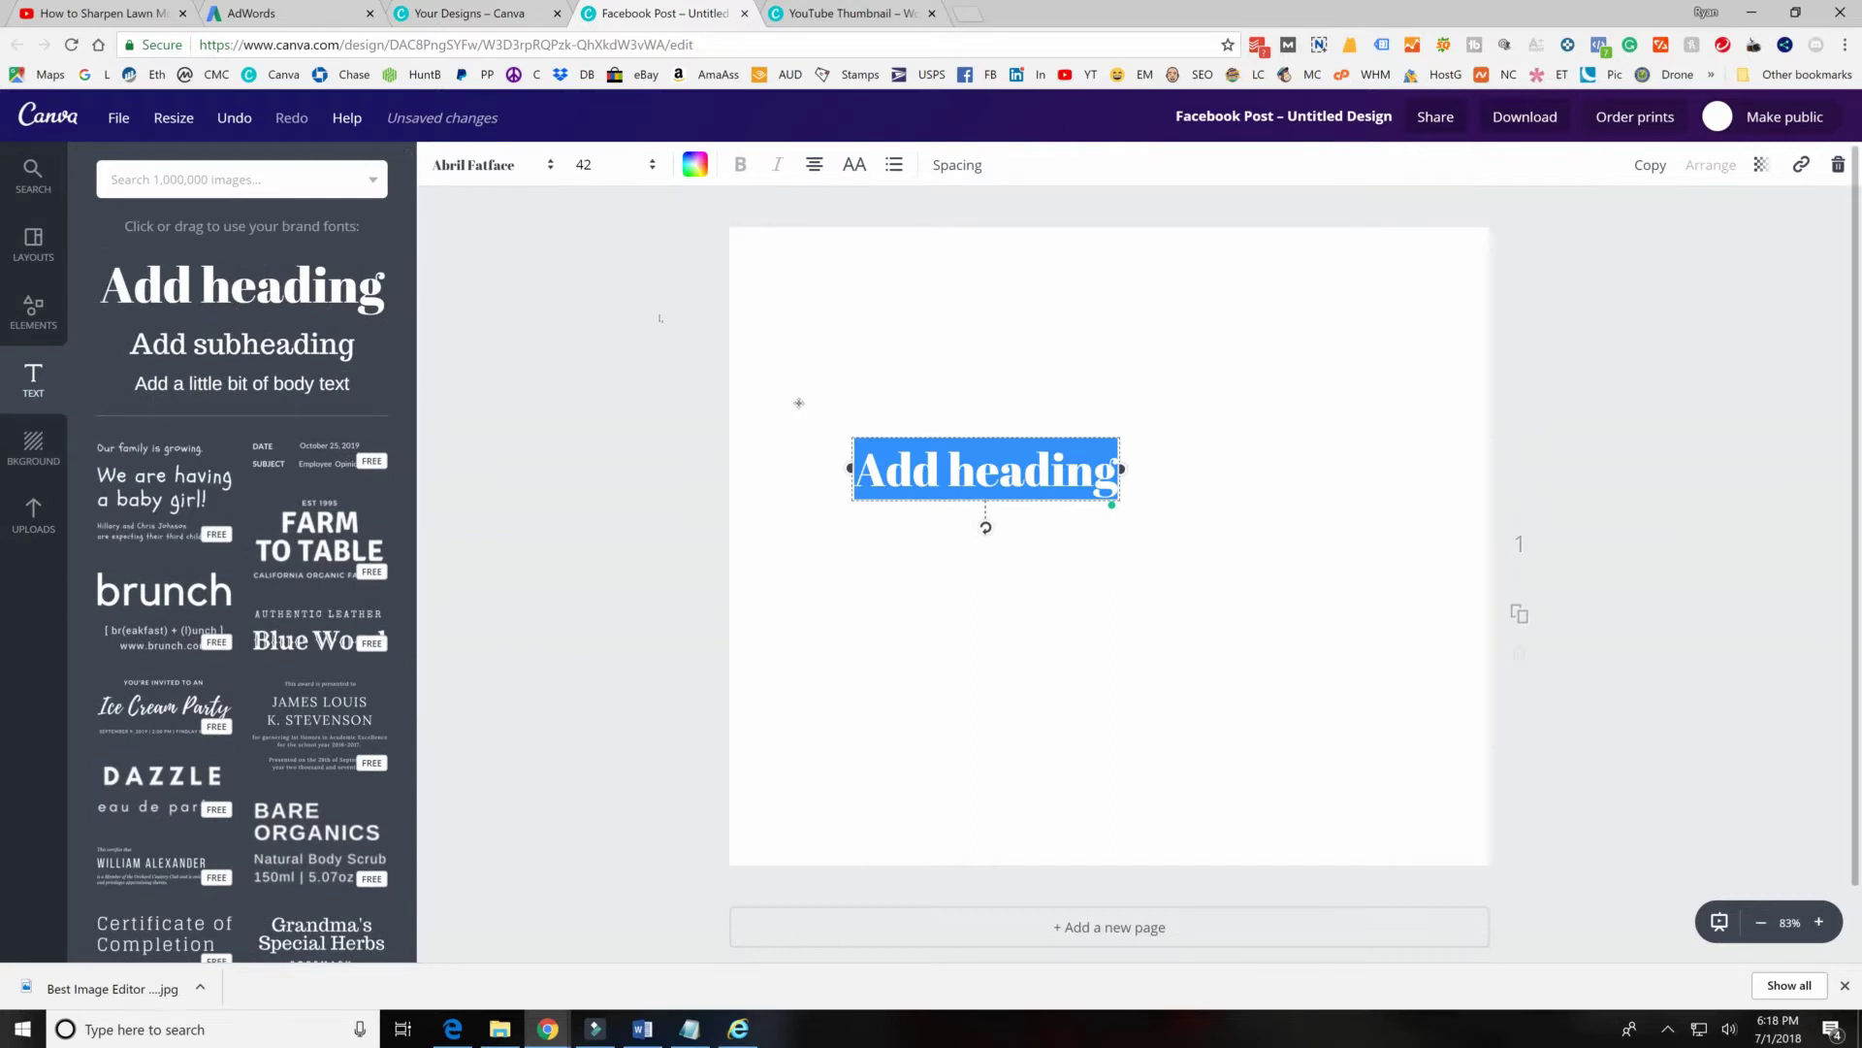
pyautogui.click(473, 165)
pyautogui.moveTo(817, 236)
pyautogui.mouseDown()
pyautogui.moveTo(804, 611)
pyautogui.moveTo(785, 303)
pyautogui.moveTo(800, 215)
pyautogui.moveTo(812, 235)
pyautogui.mouseUp()
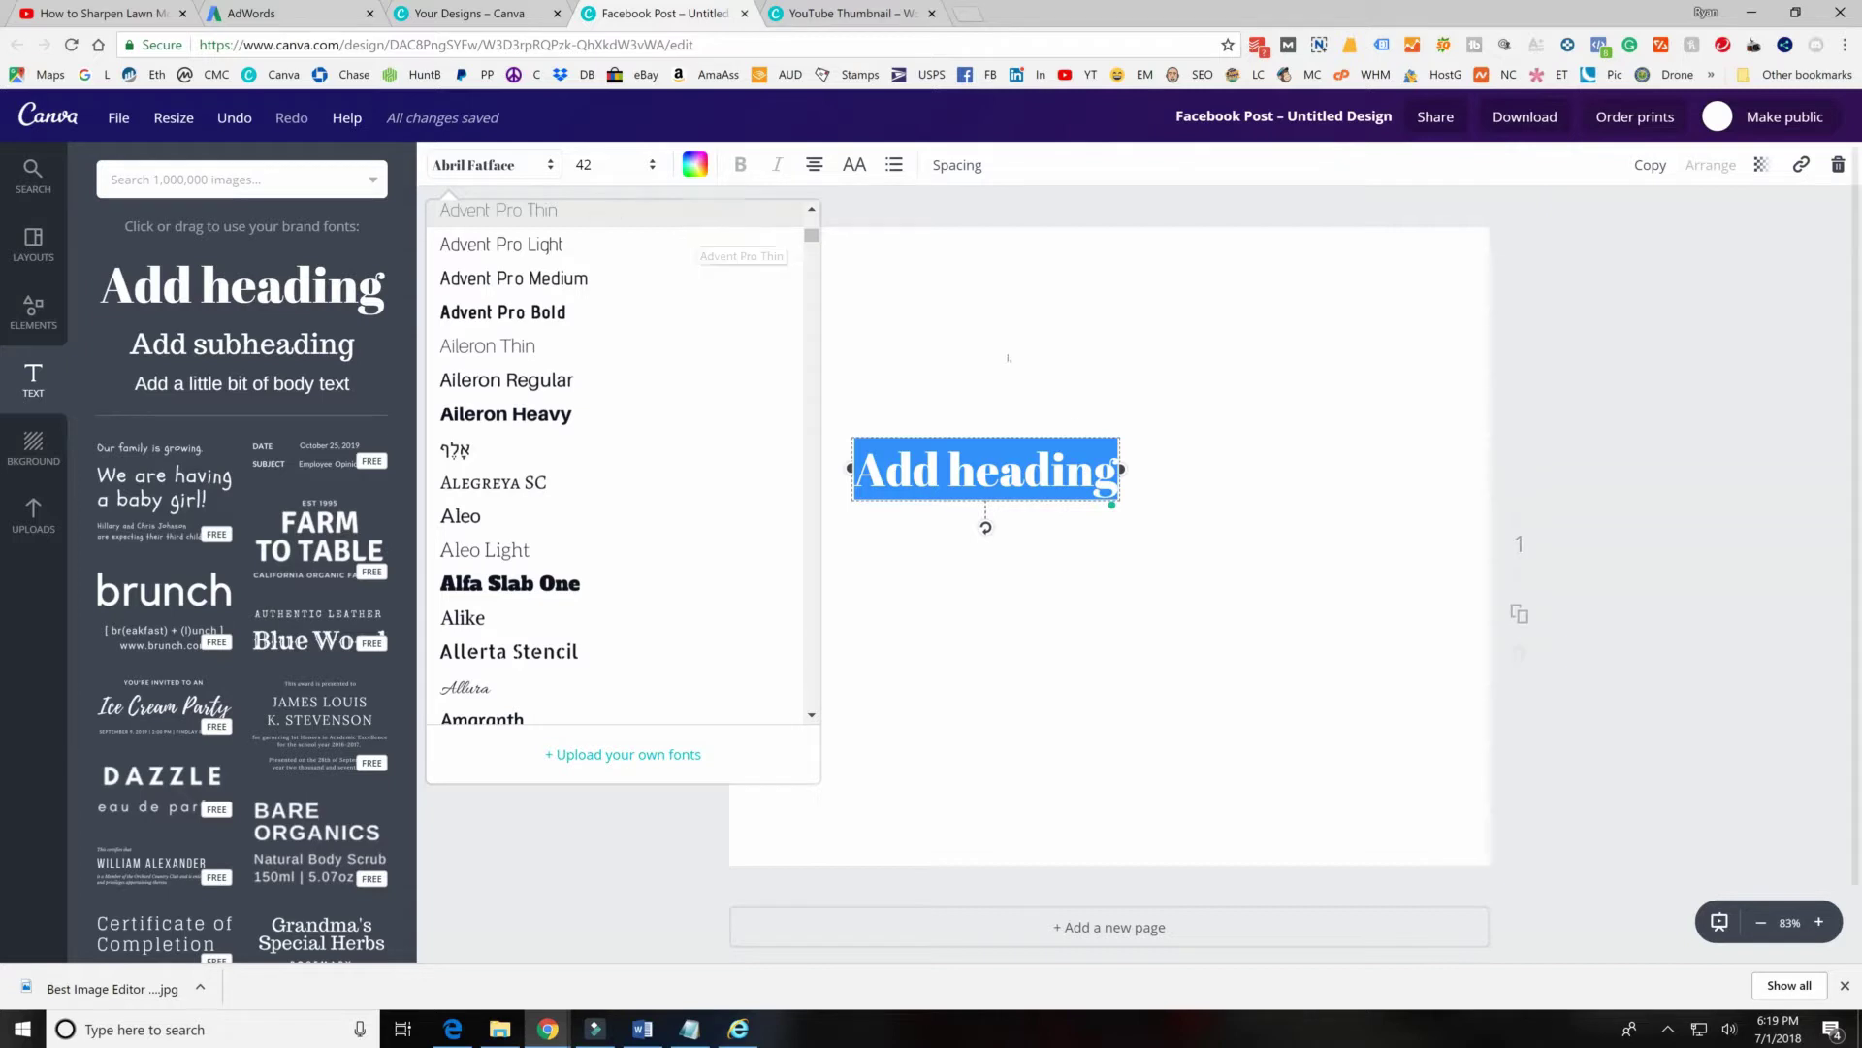
pyautogui.click(1104, 452)
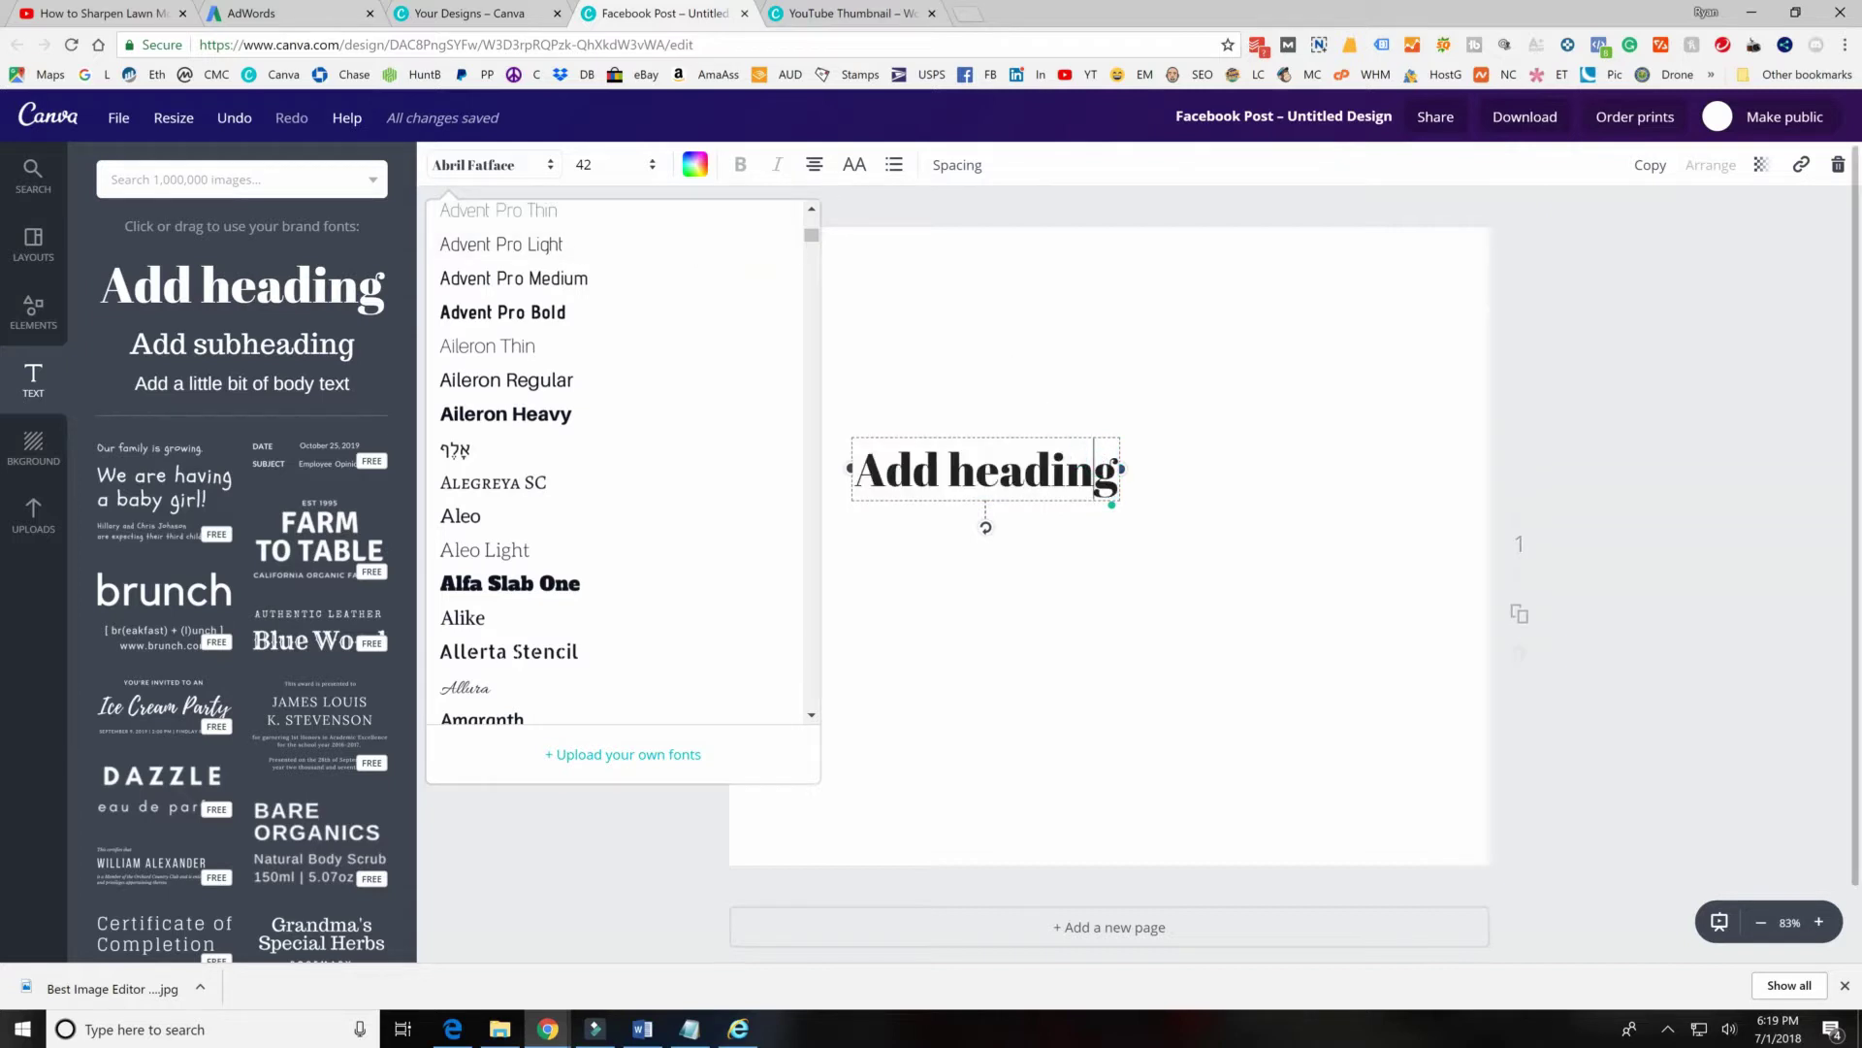
# Set the heading's font size to 72 and select all of its text.
pyautogui.click(612, 166)
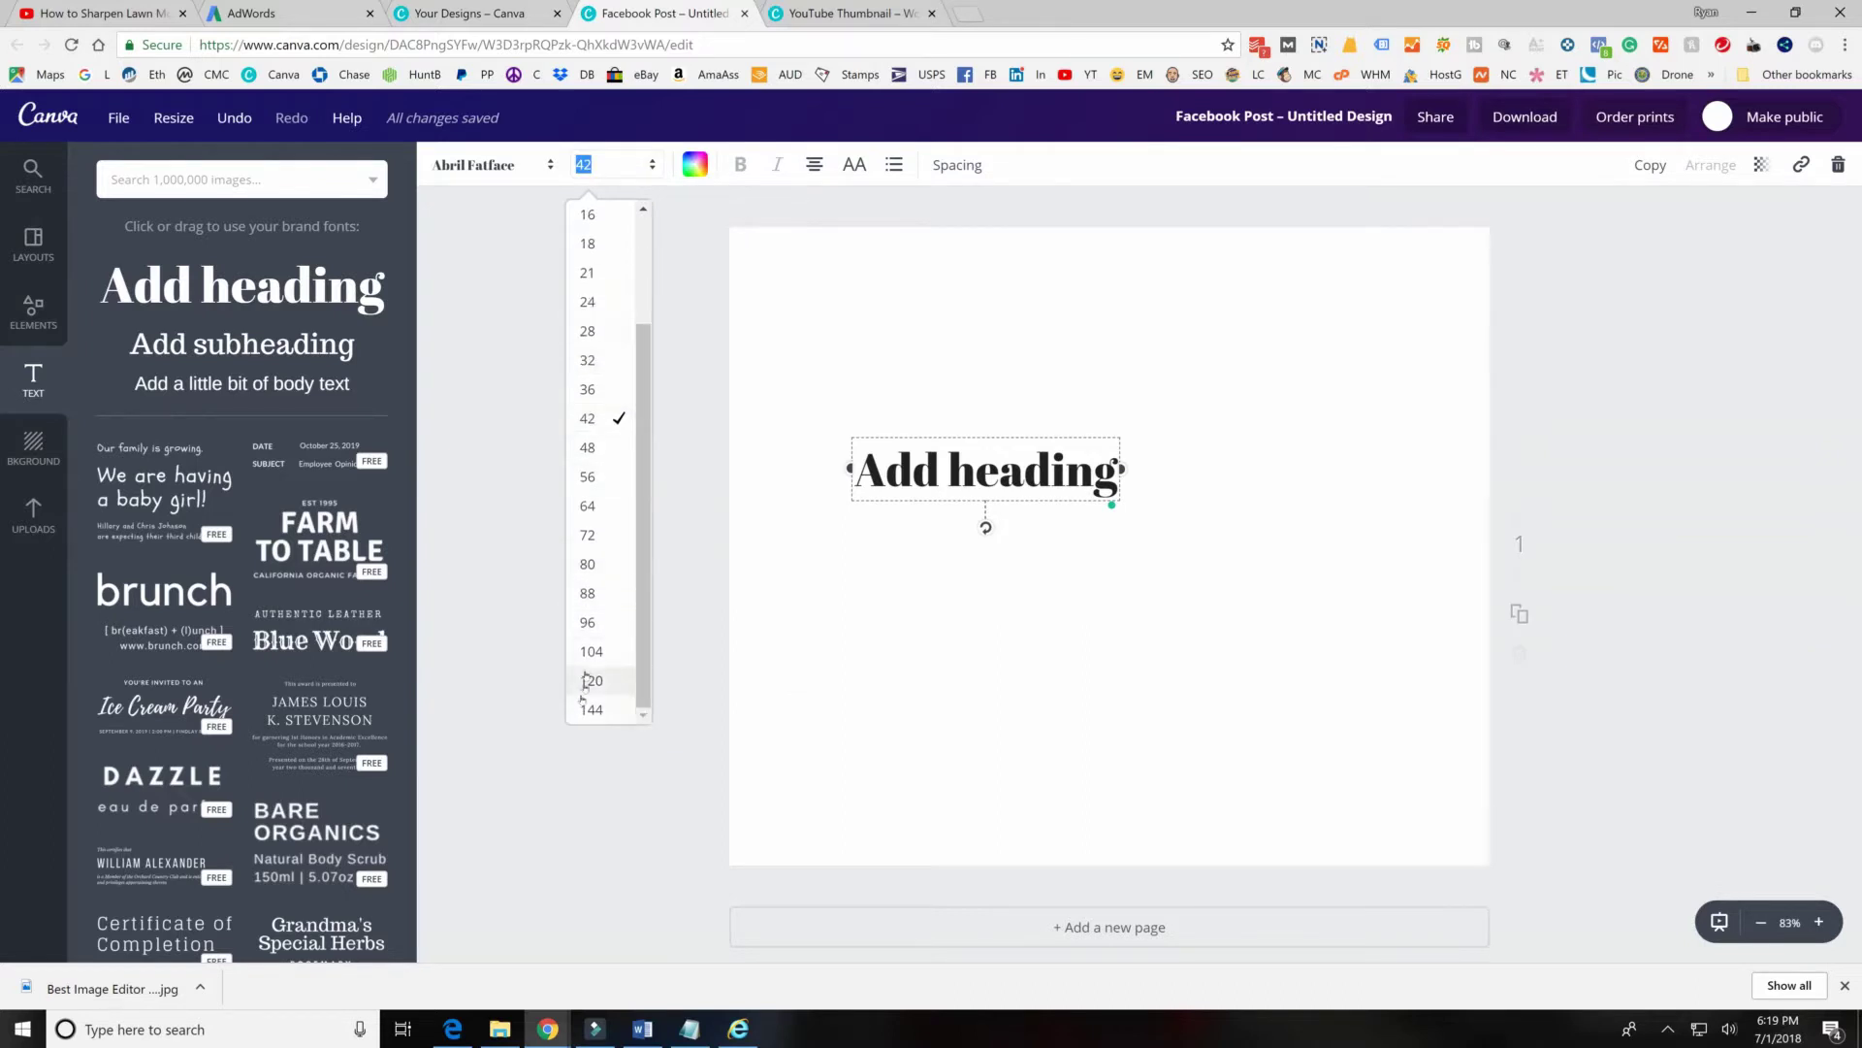
pyautogui.click(591, 447)
pyautogui.click(587, 538)
pyautogui.click(970, 499)
pyautogui.moveTo(762, 495); pyautogui.dragTo(1245, 505)
pyautogui.click(1245, 506)
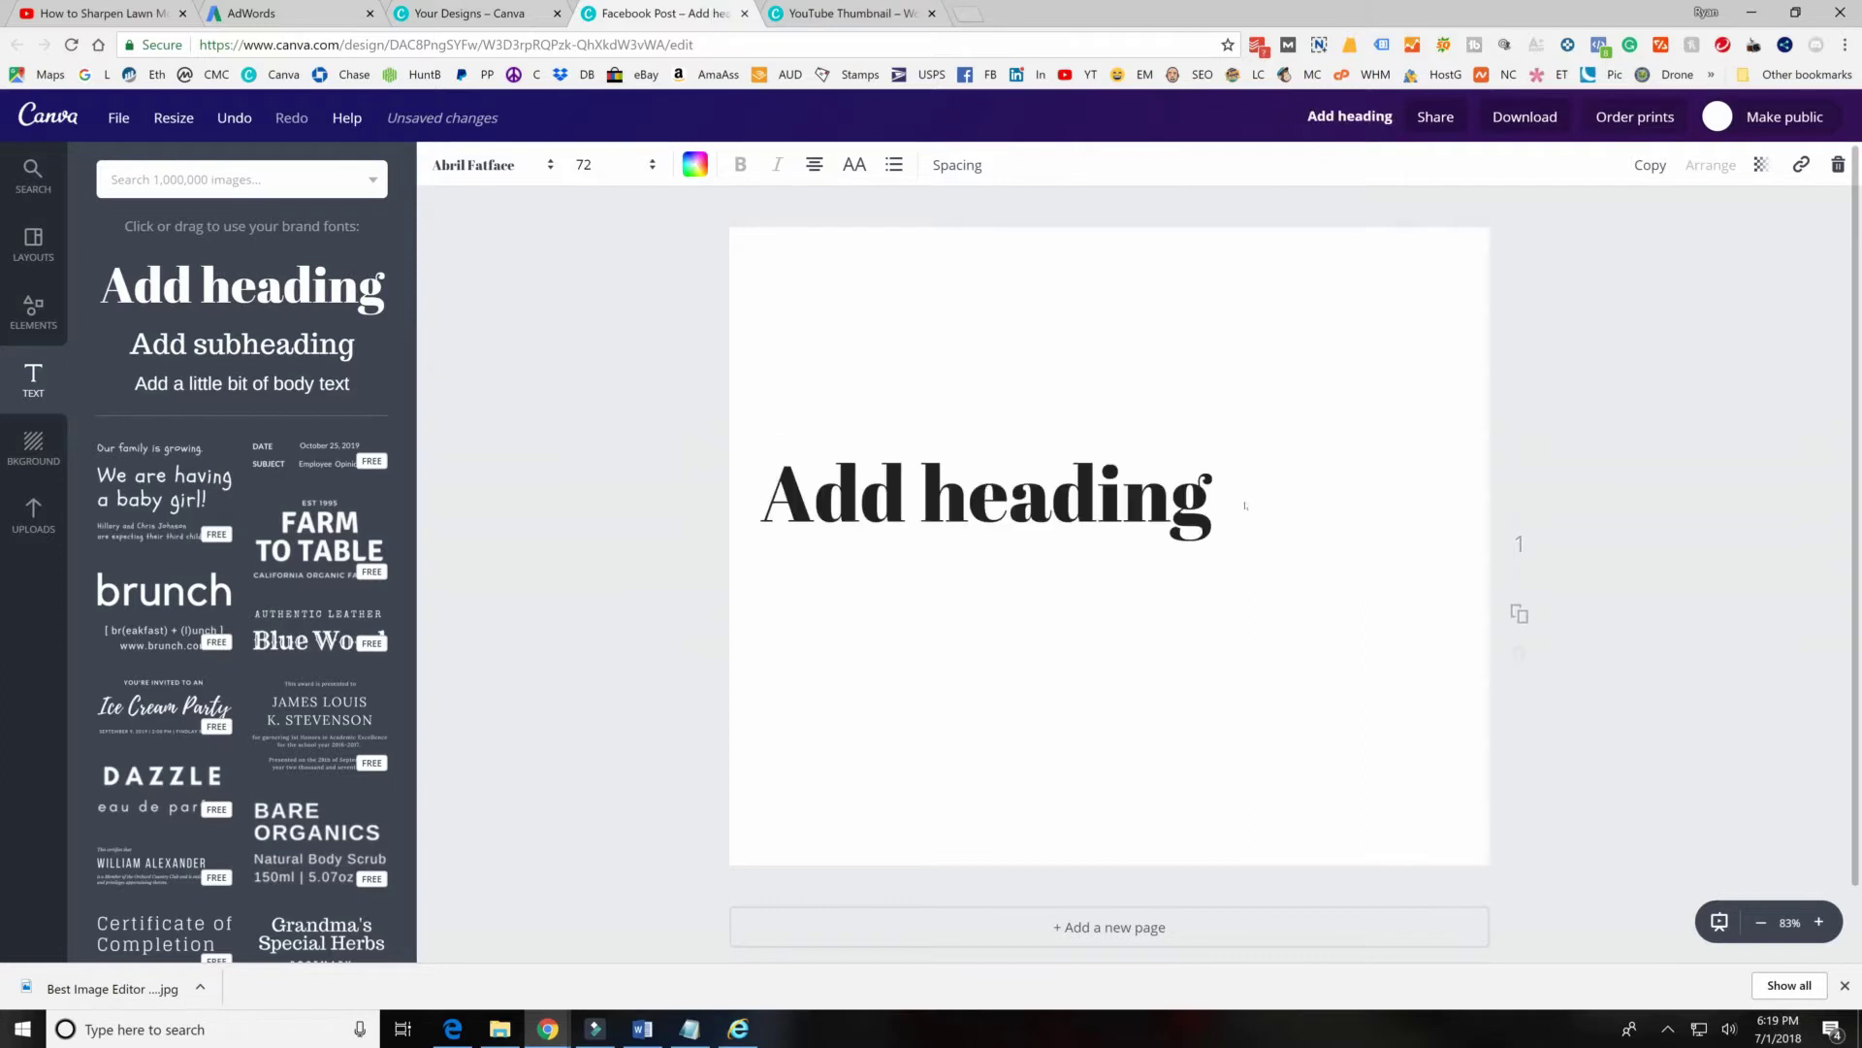
pyautogui.click(1174, 495)
pyautogui.hotkey('ctrl', 'a')
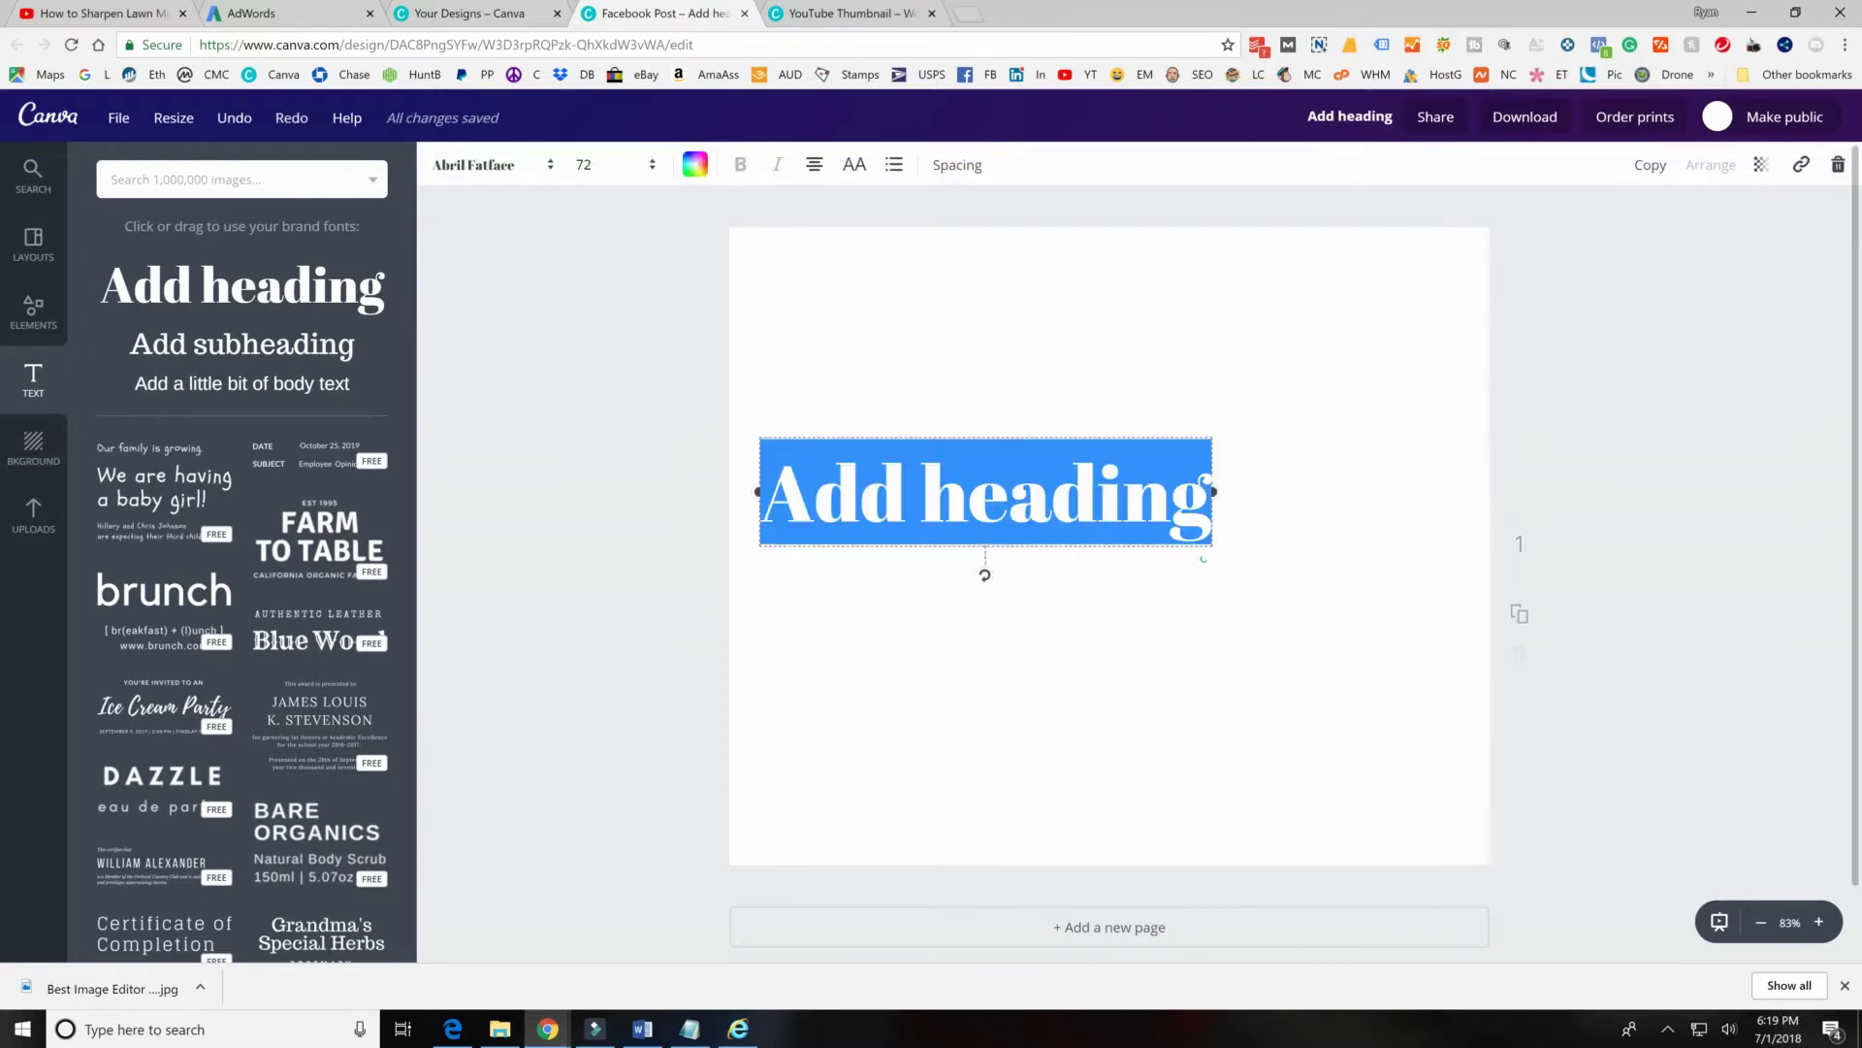
# Replace the heading's text with "HI!" and move its text box up and right, near the page centre.
pyautogui.press('BackSpace')
pyautogui.write('HI!')
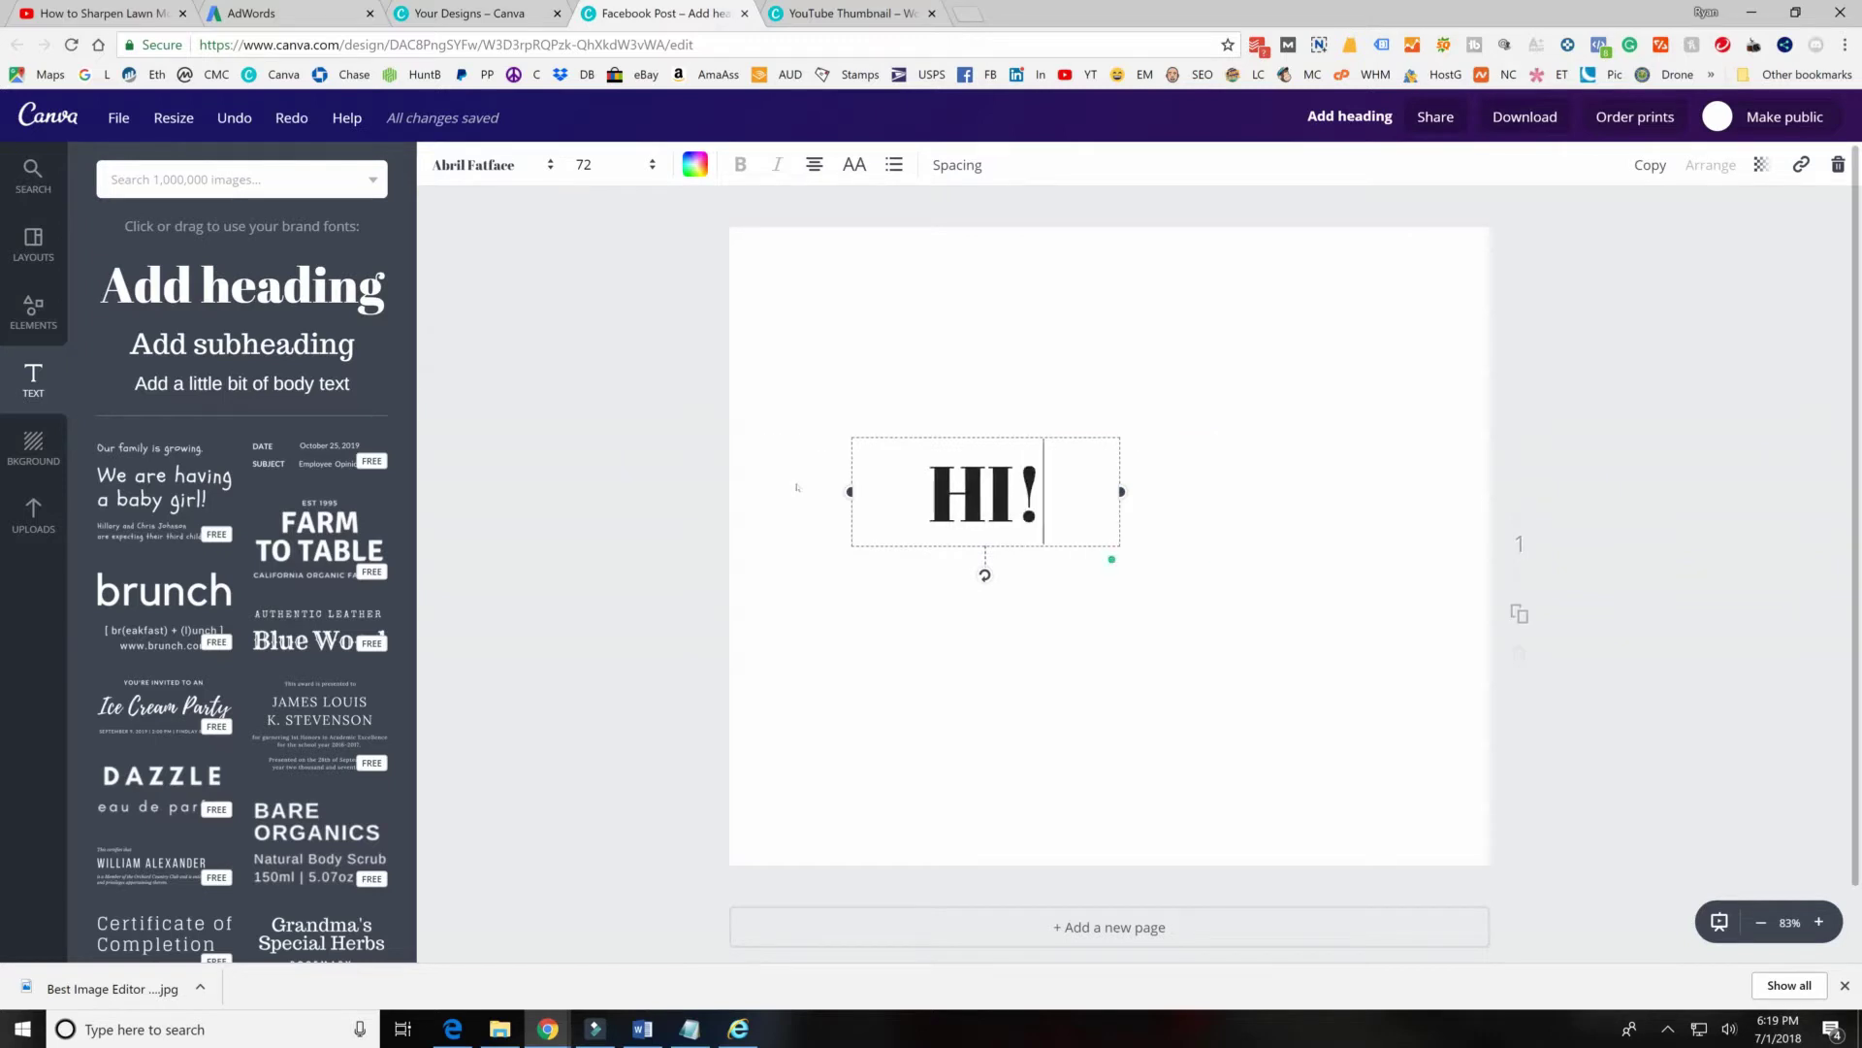
pyautogui.moveTo(898, 407); pyautogui.dragTo(1040, 391)
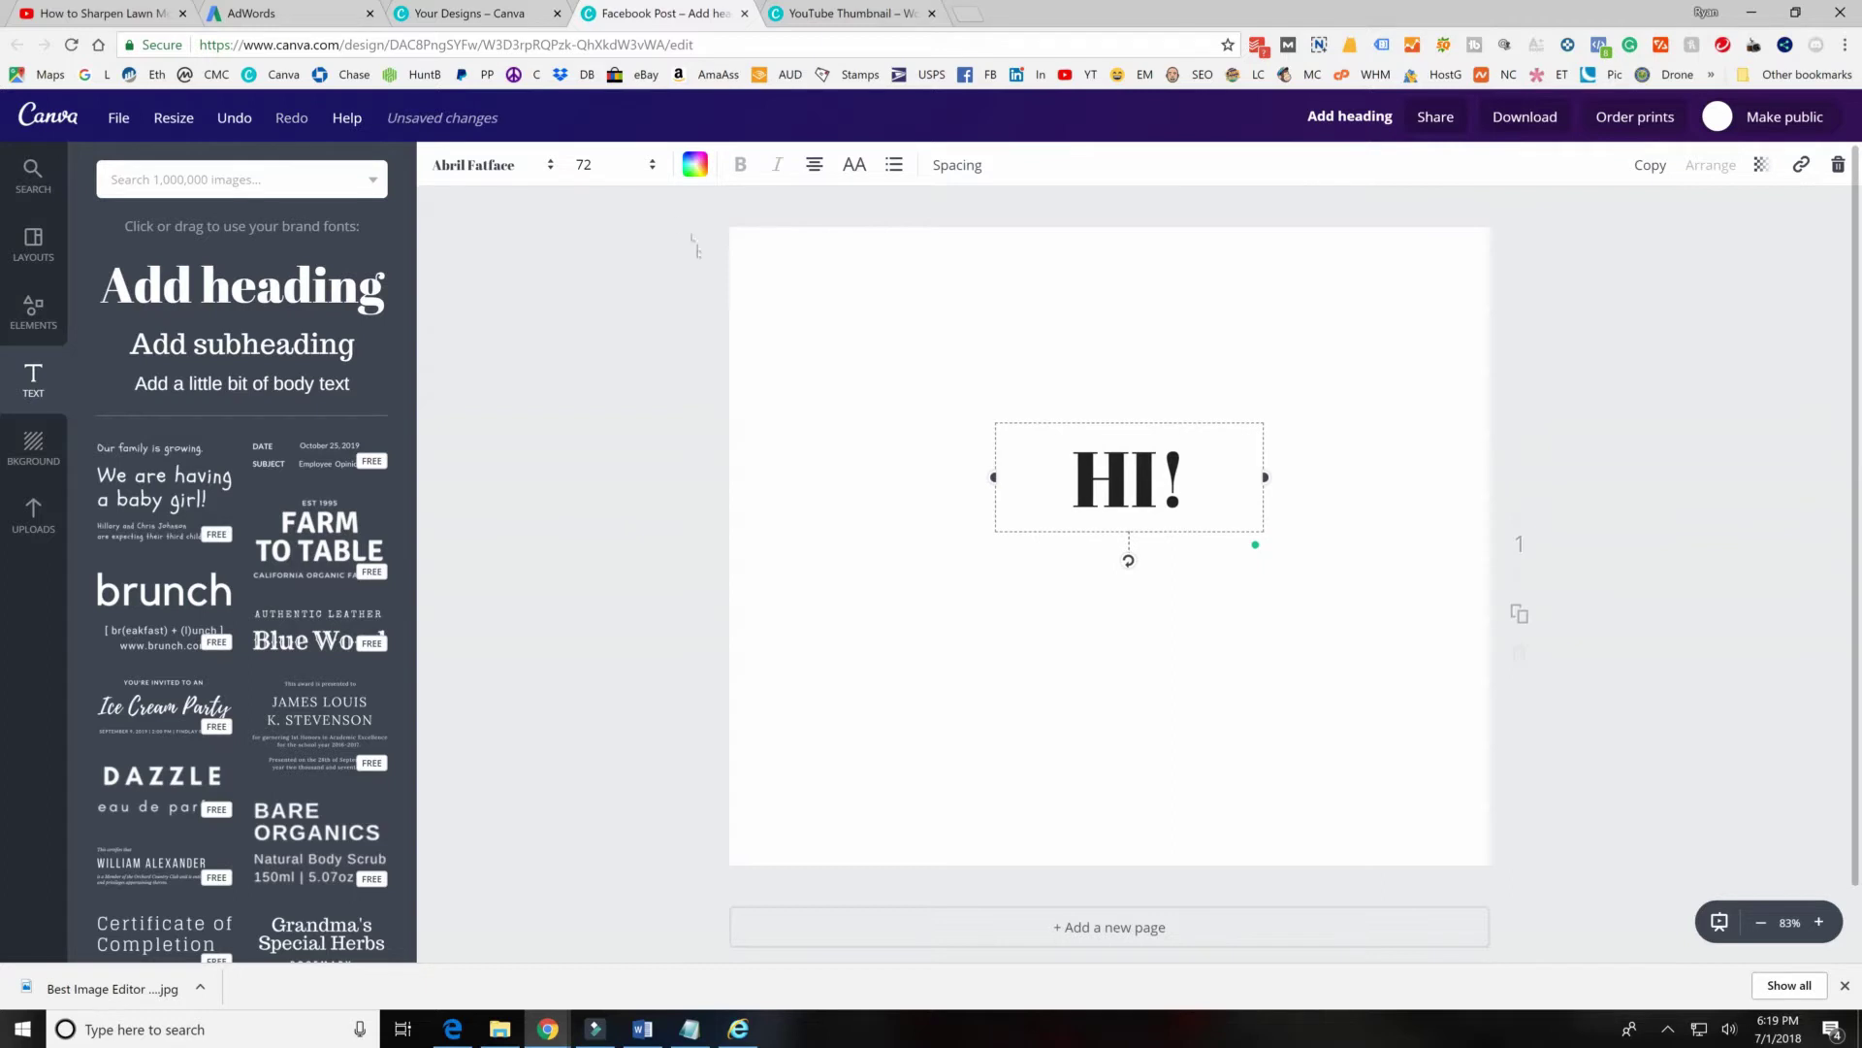
# Enlarge the "HI!" heading to font size 144 and finally 200, and move it up and to the left on the page.
pyautogui.click(618, 169)
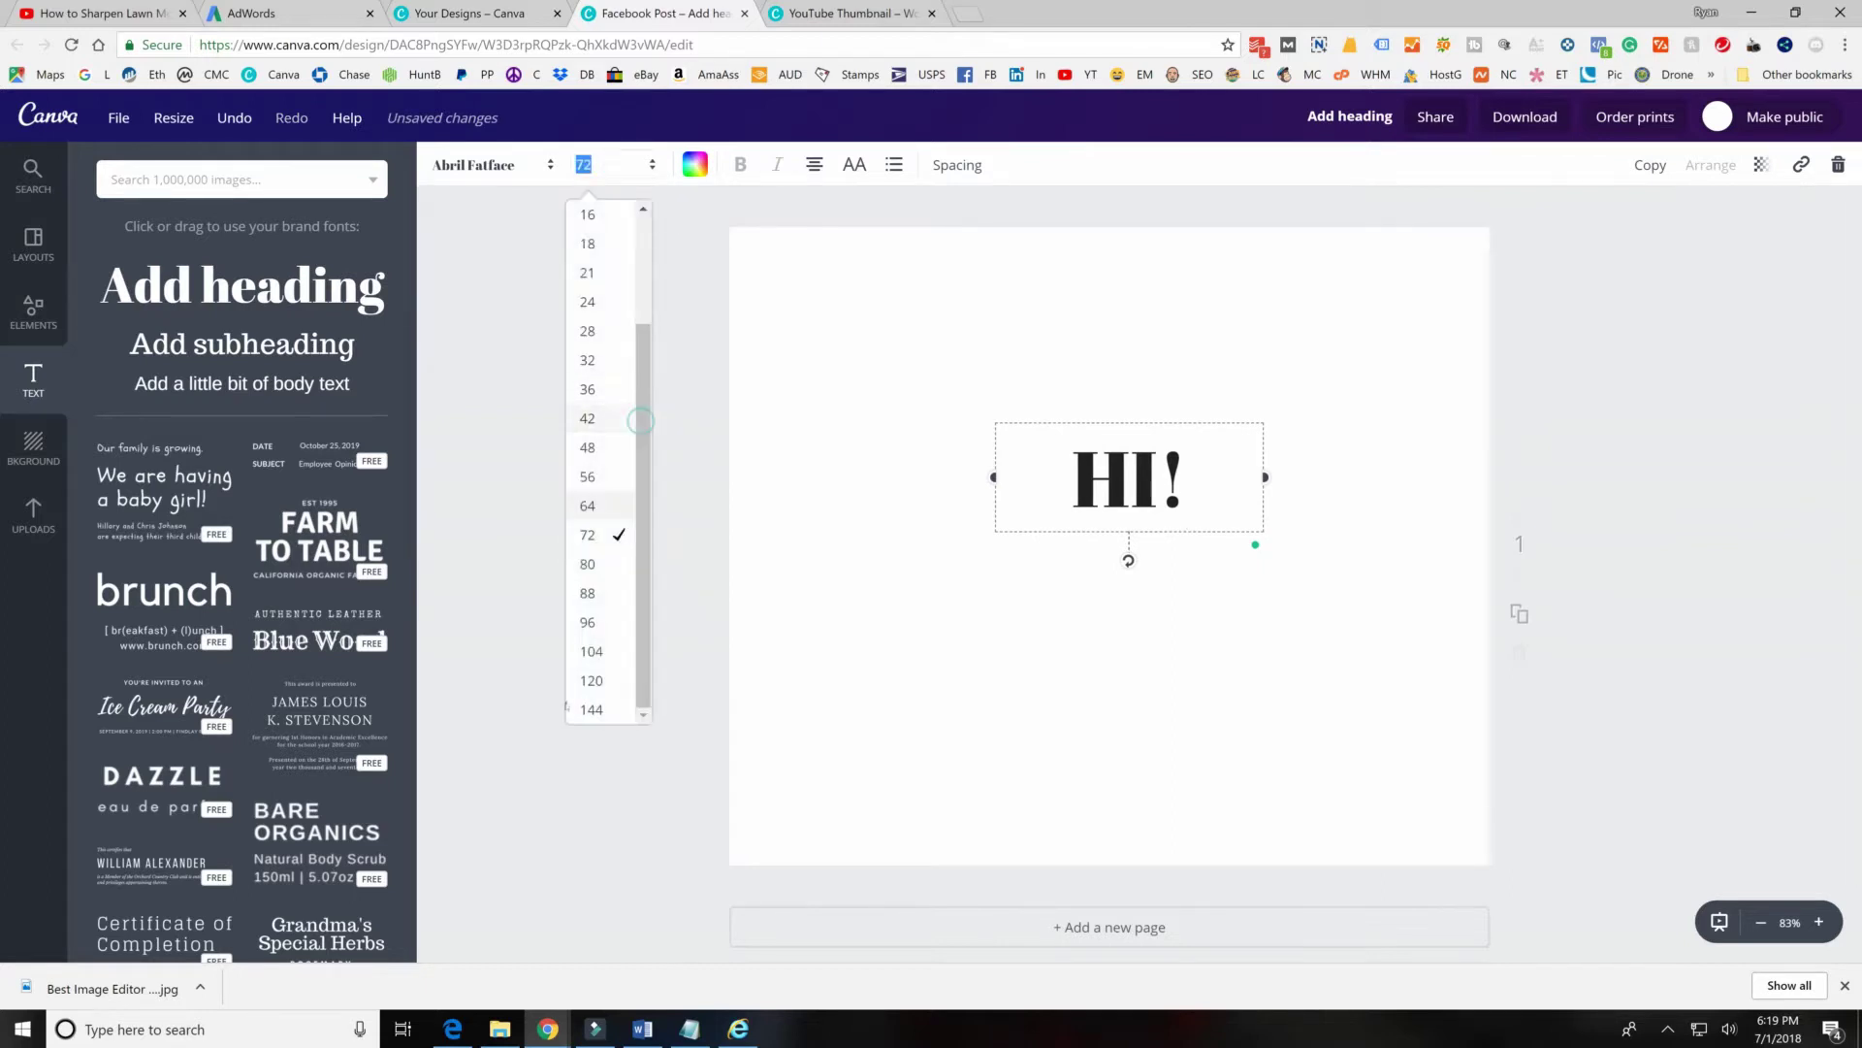
pyautogui.click(587, 709)
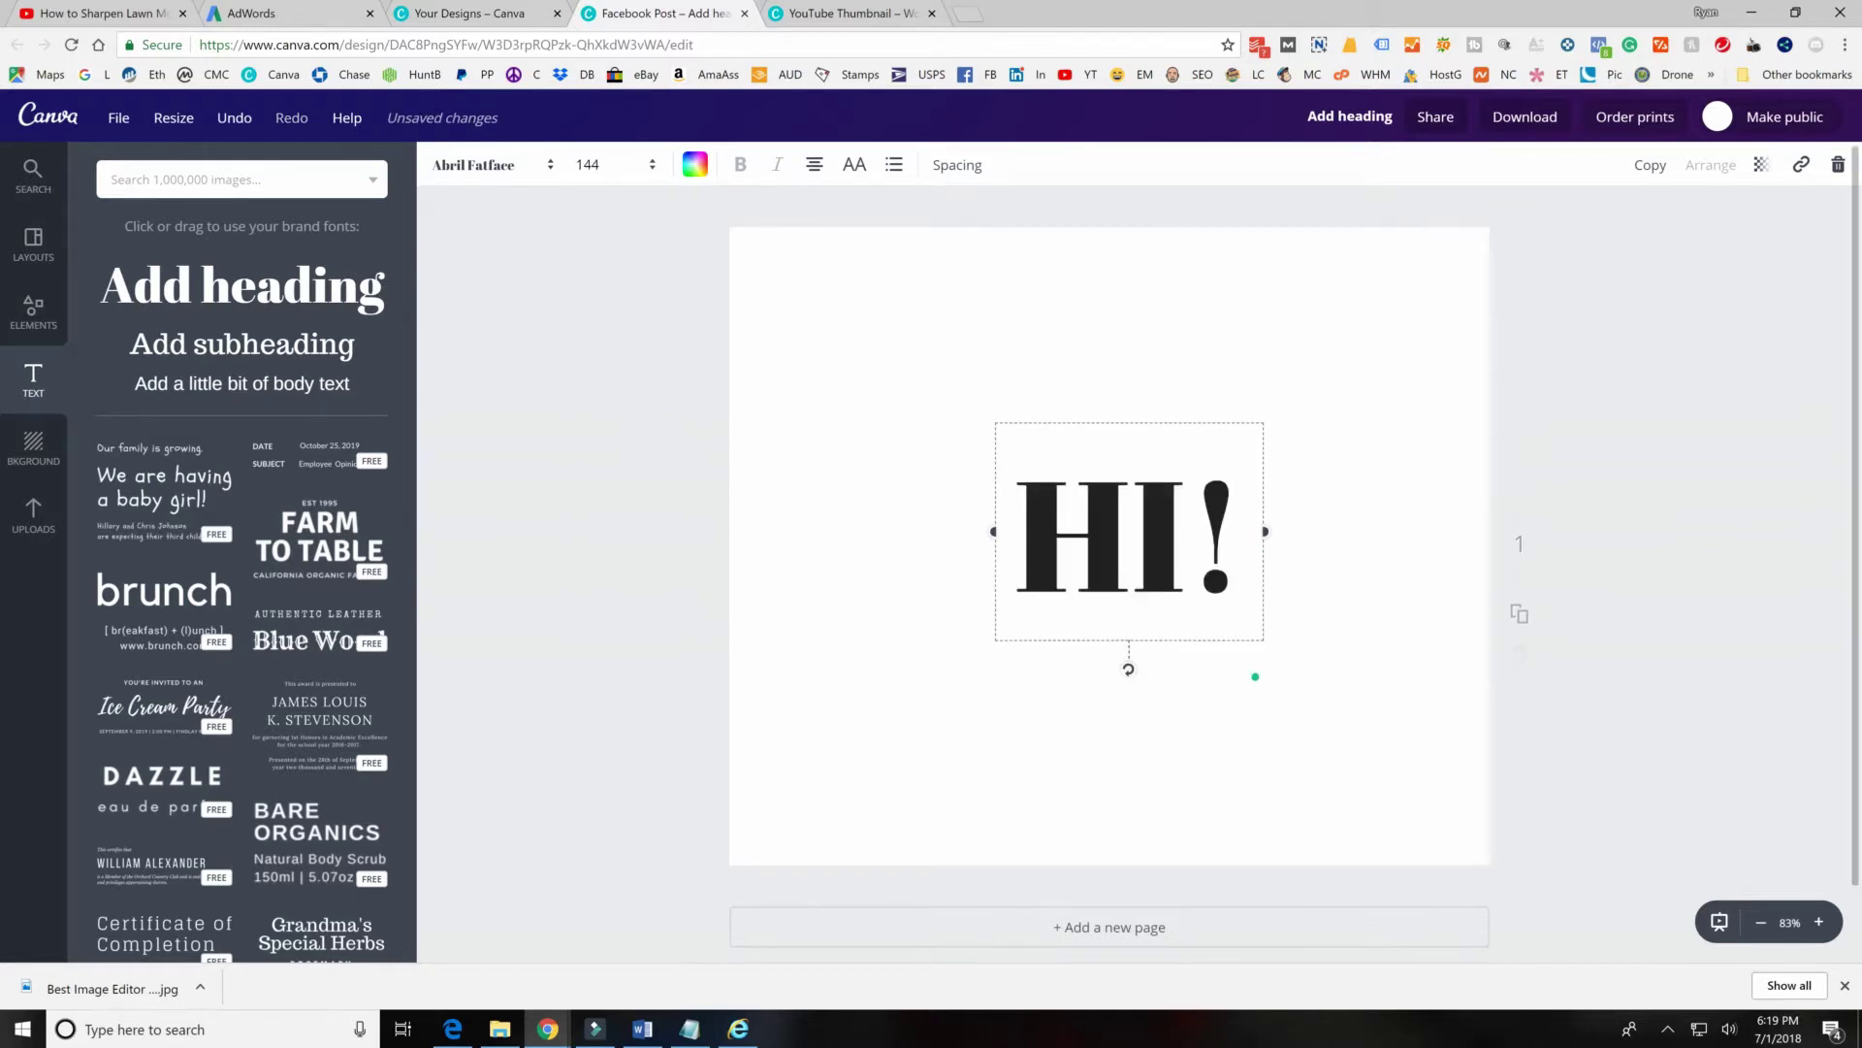
pyautogui.click(587, 164)
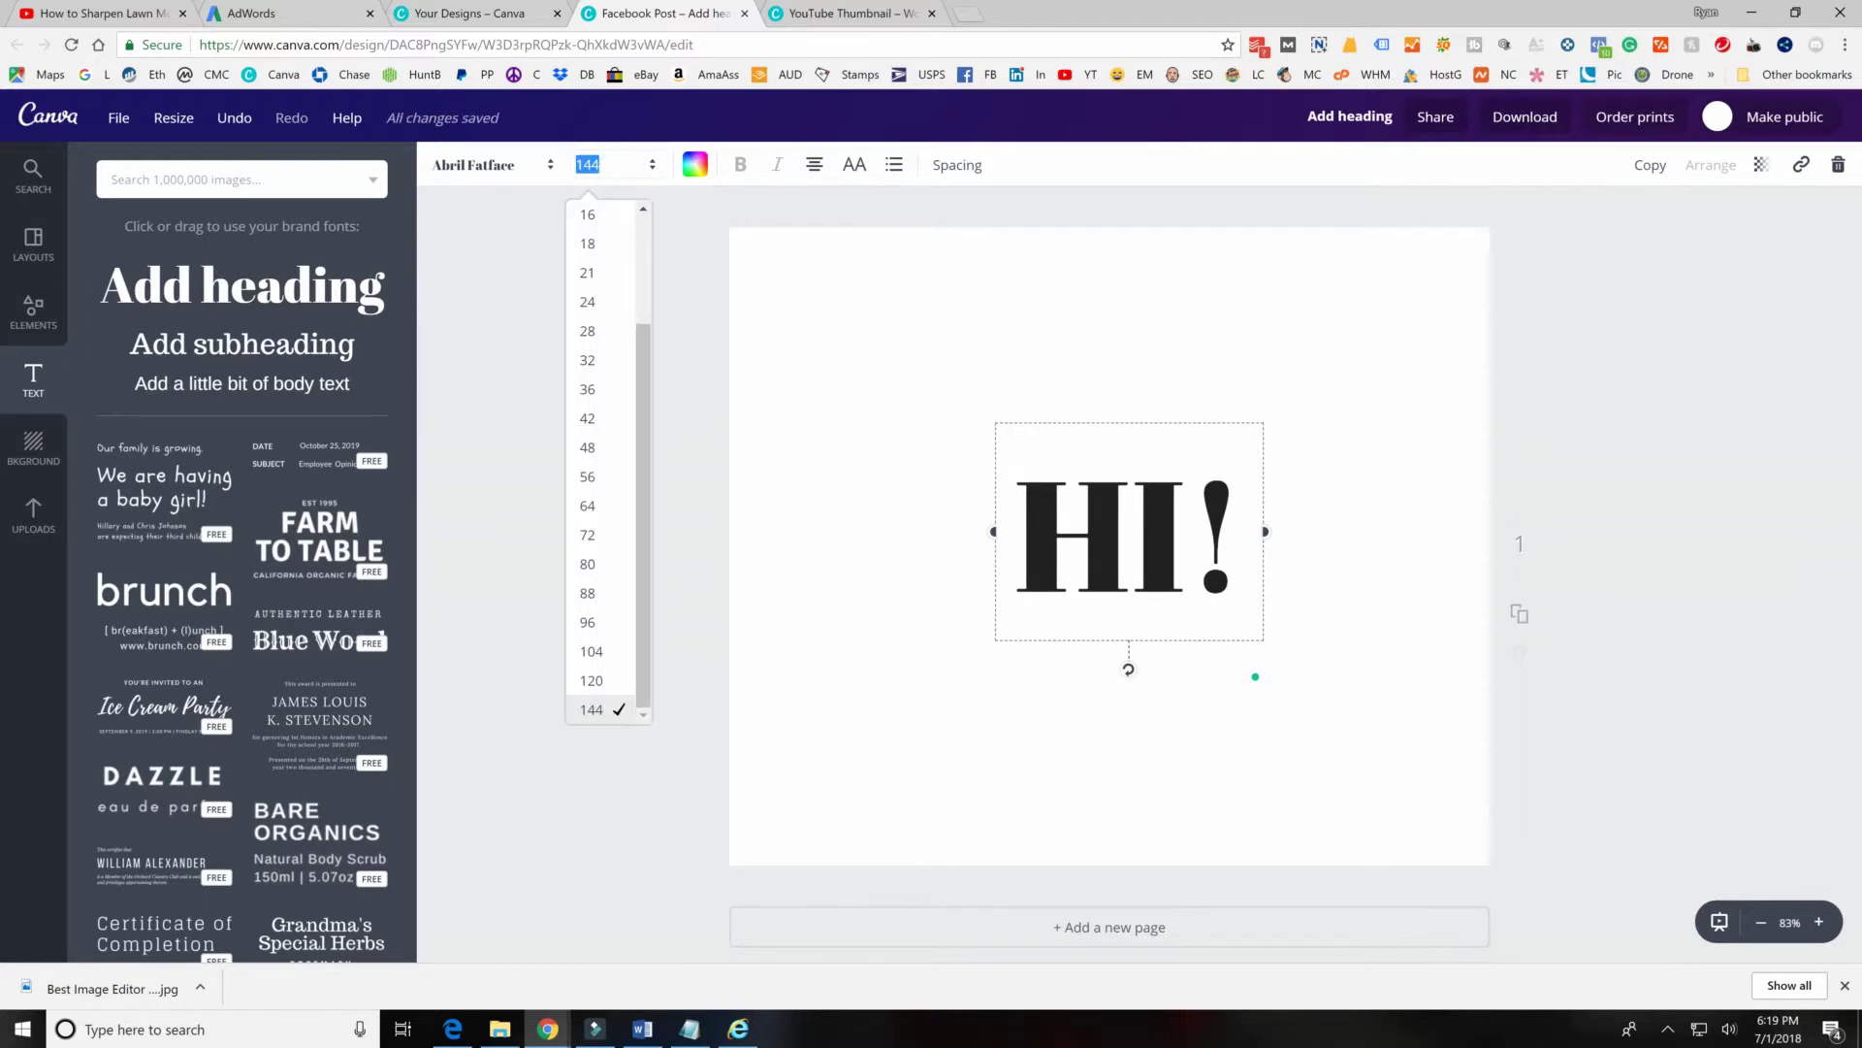
pyautogui.write('200')
pyautogui.press('Return')
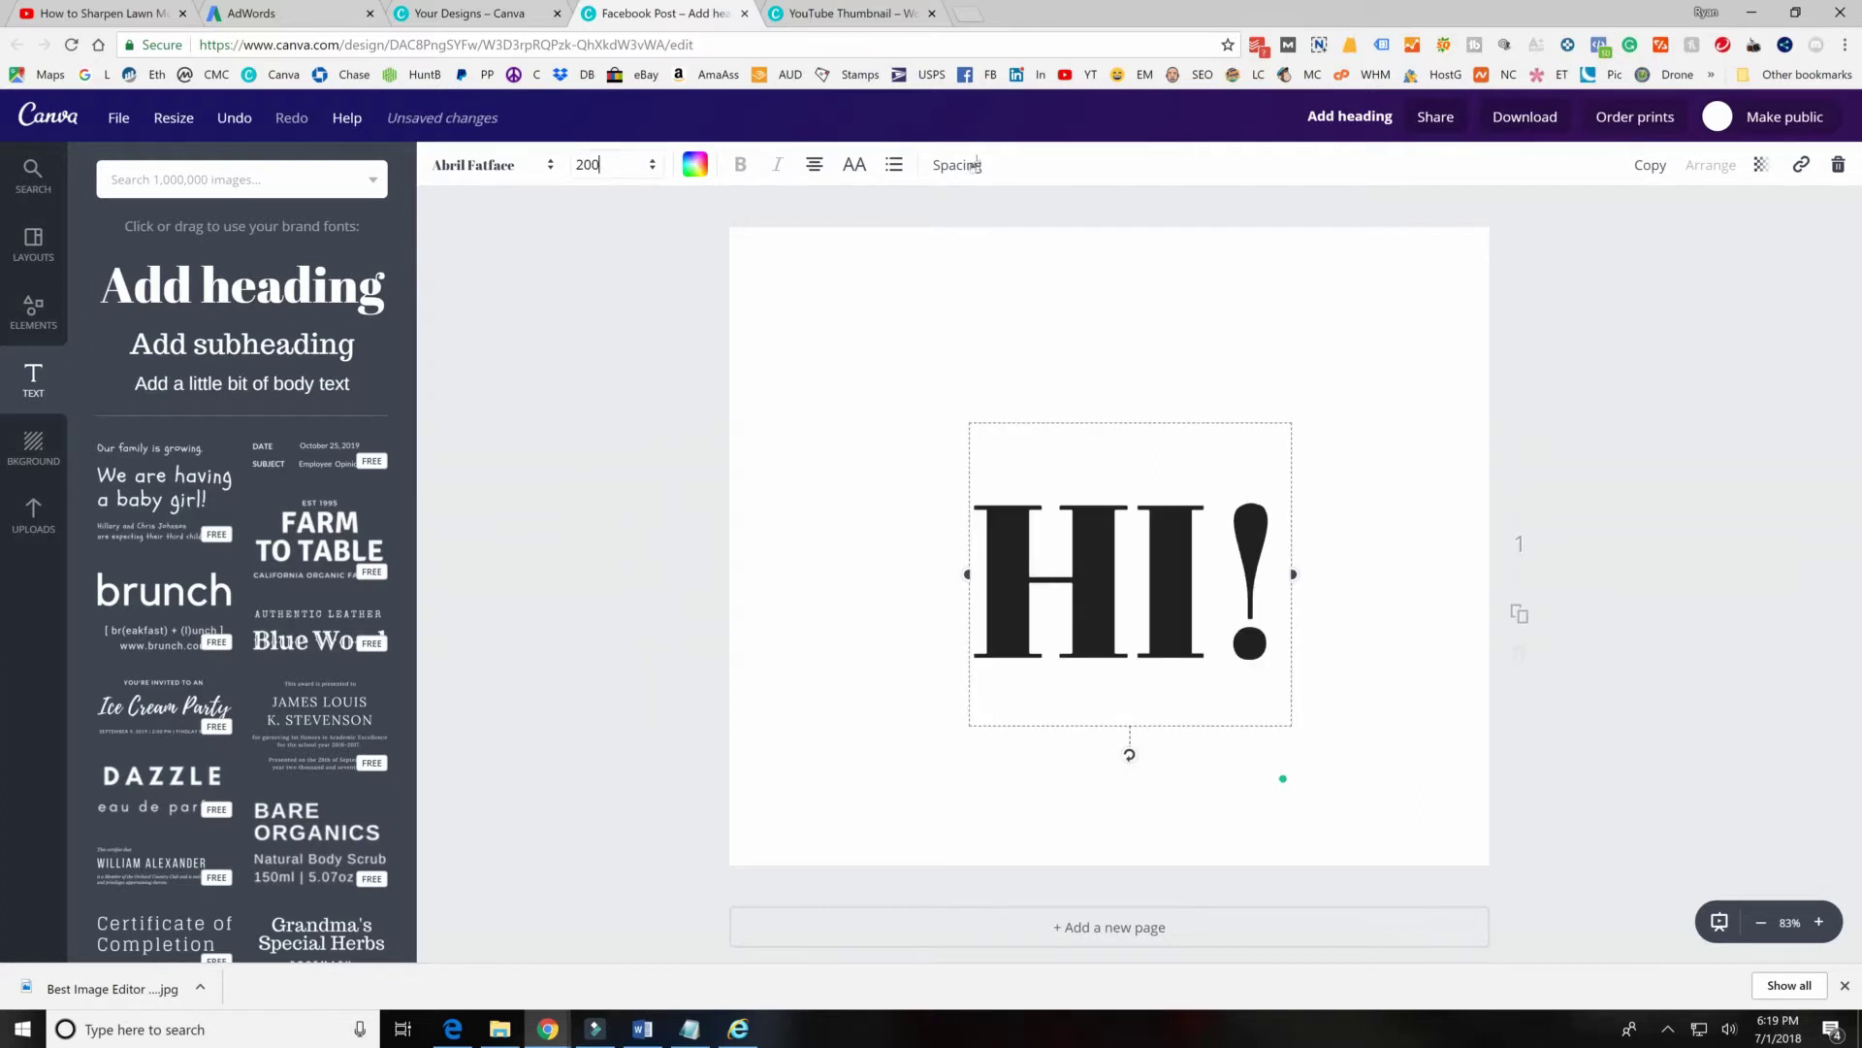
pyautogui.moveTo(1099, 405); pyautogui.dragTo(1011, 338)
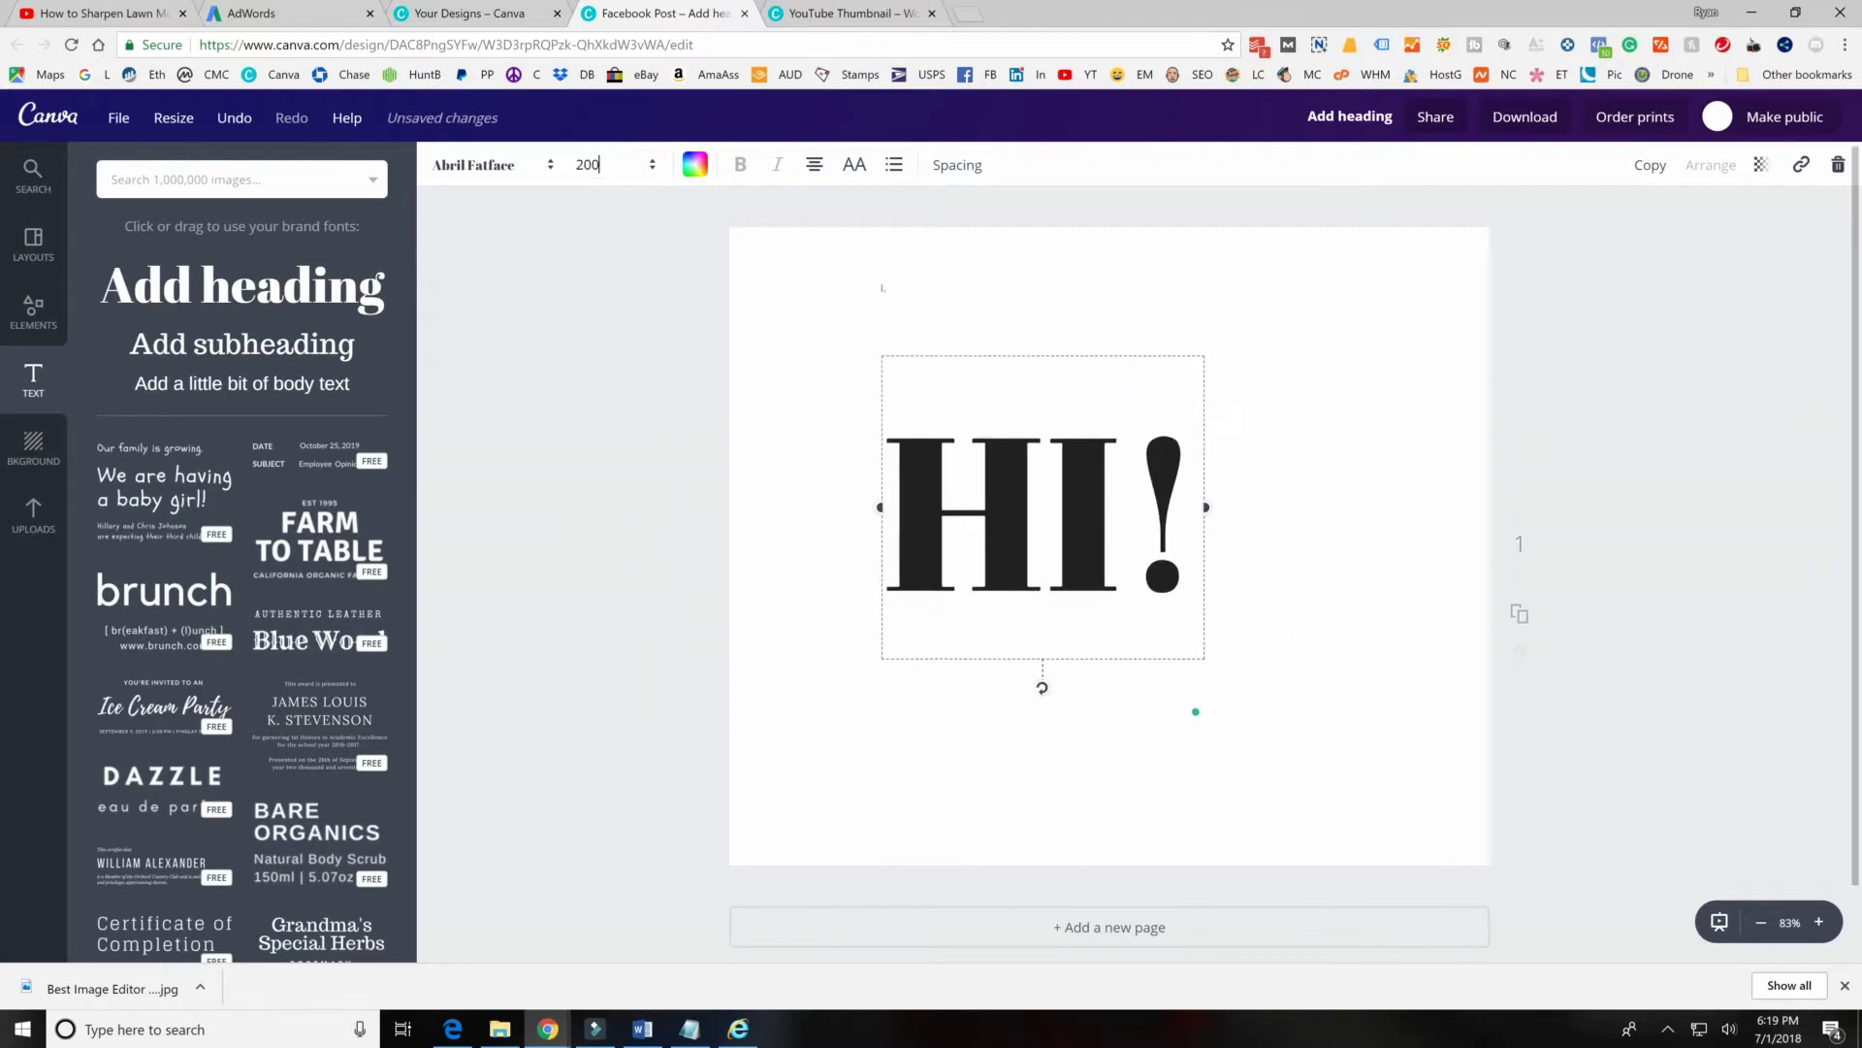
# Look through the colour palettes and give the "HI!" heading a custom dark green text colour, 2b5e2a.
pyautogui.click(694, 165)
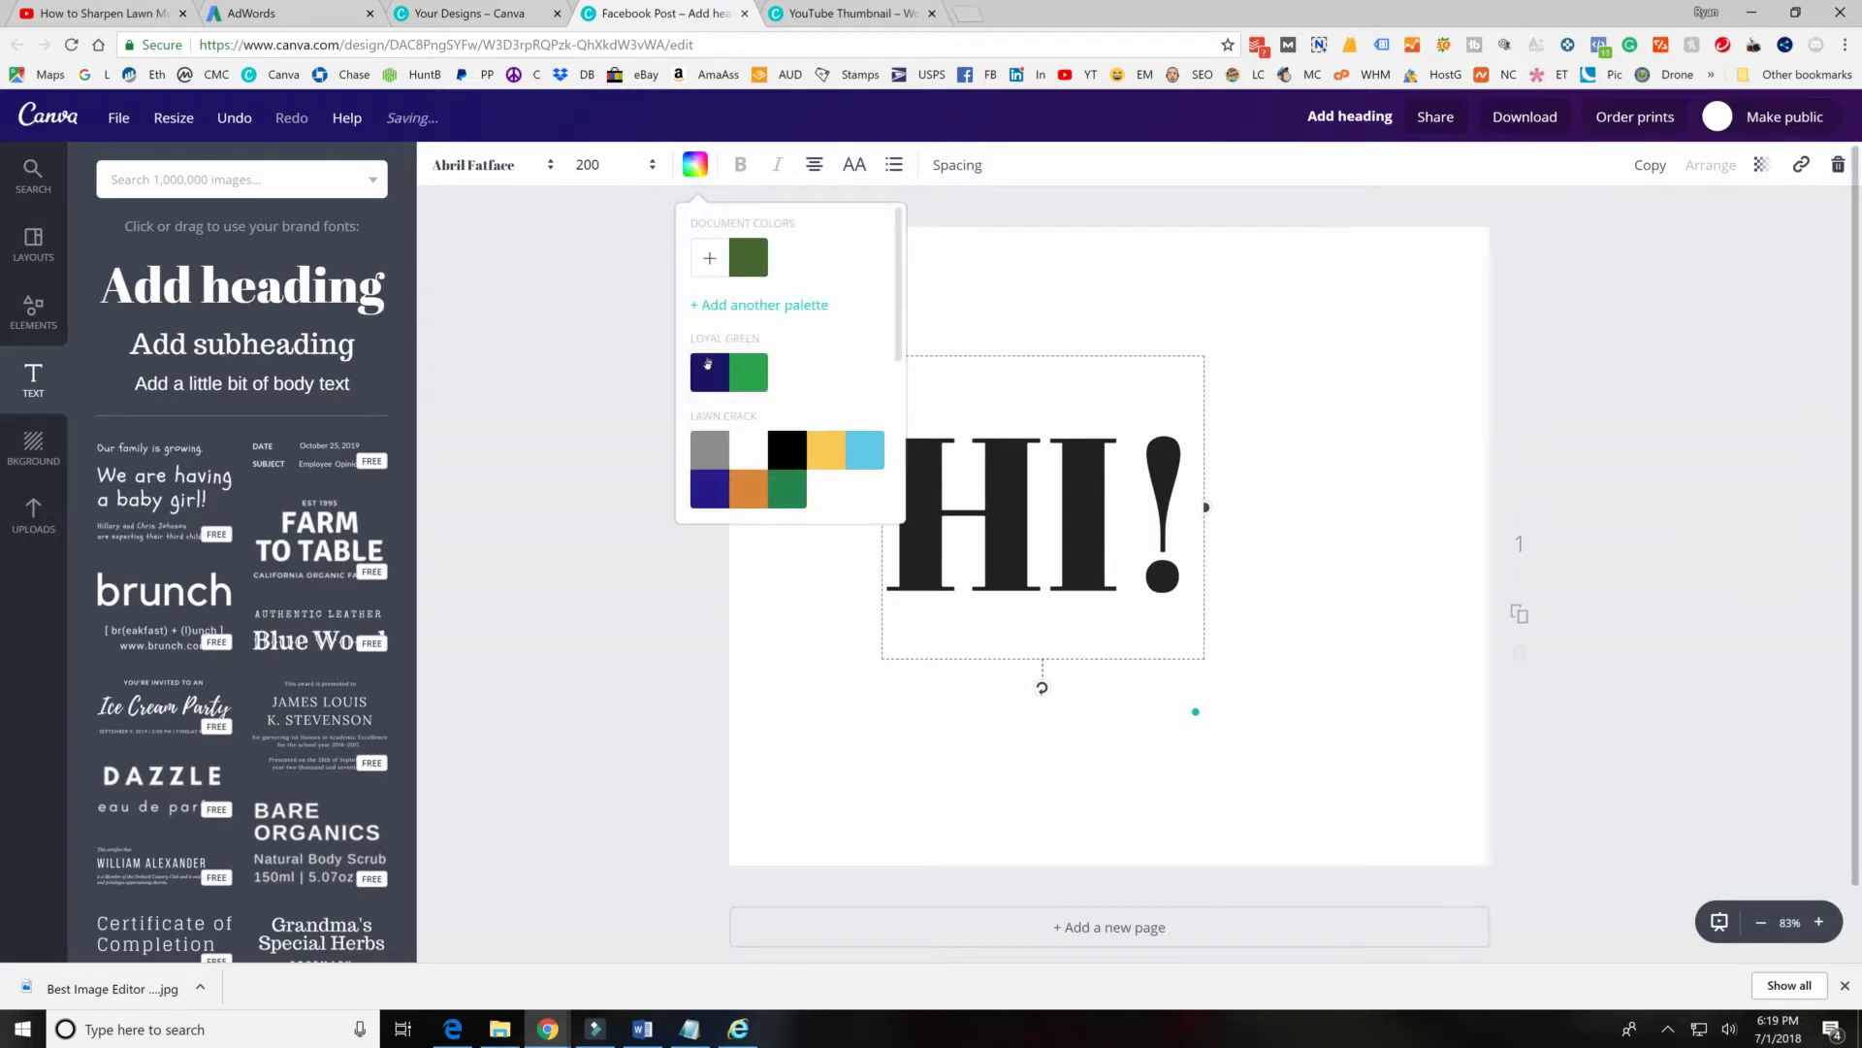
pyautogui.scroll(-3, 713, 424)
pyautogui.scroll(-1, 749, 452)
pyautogui.scroll(3, 718, 448)
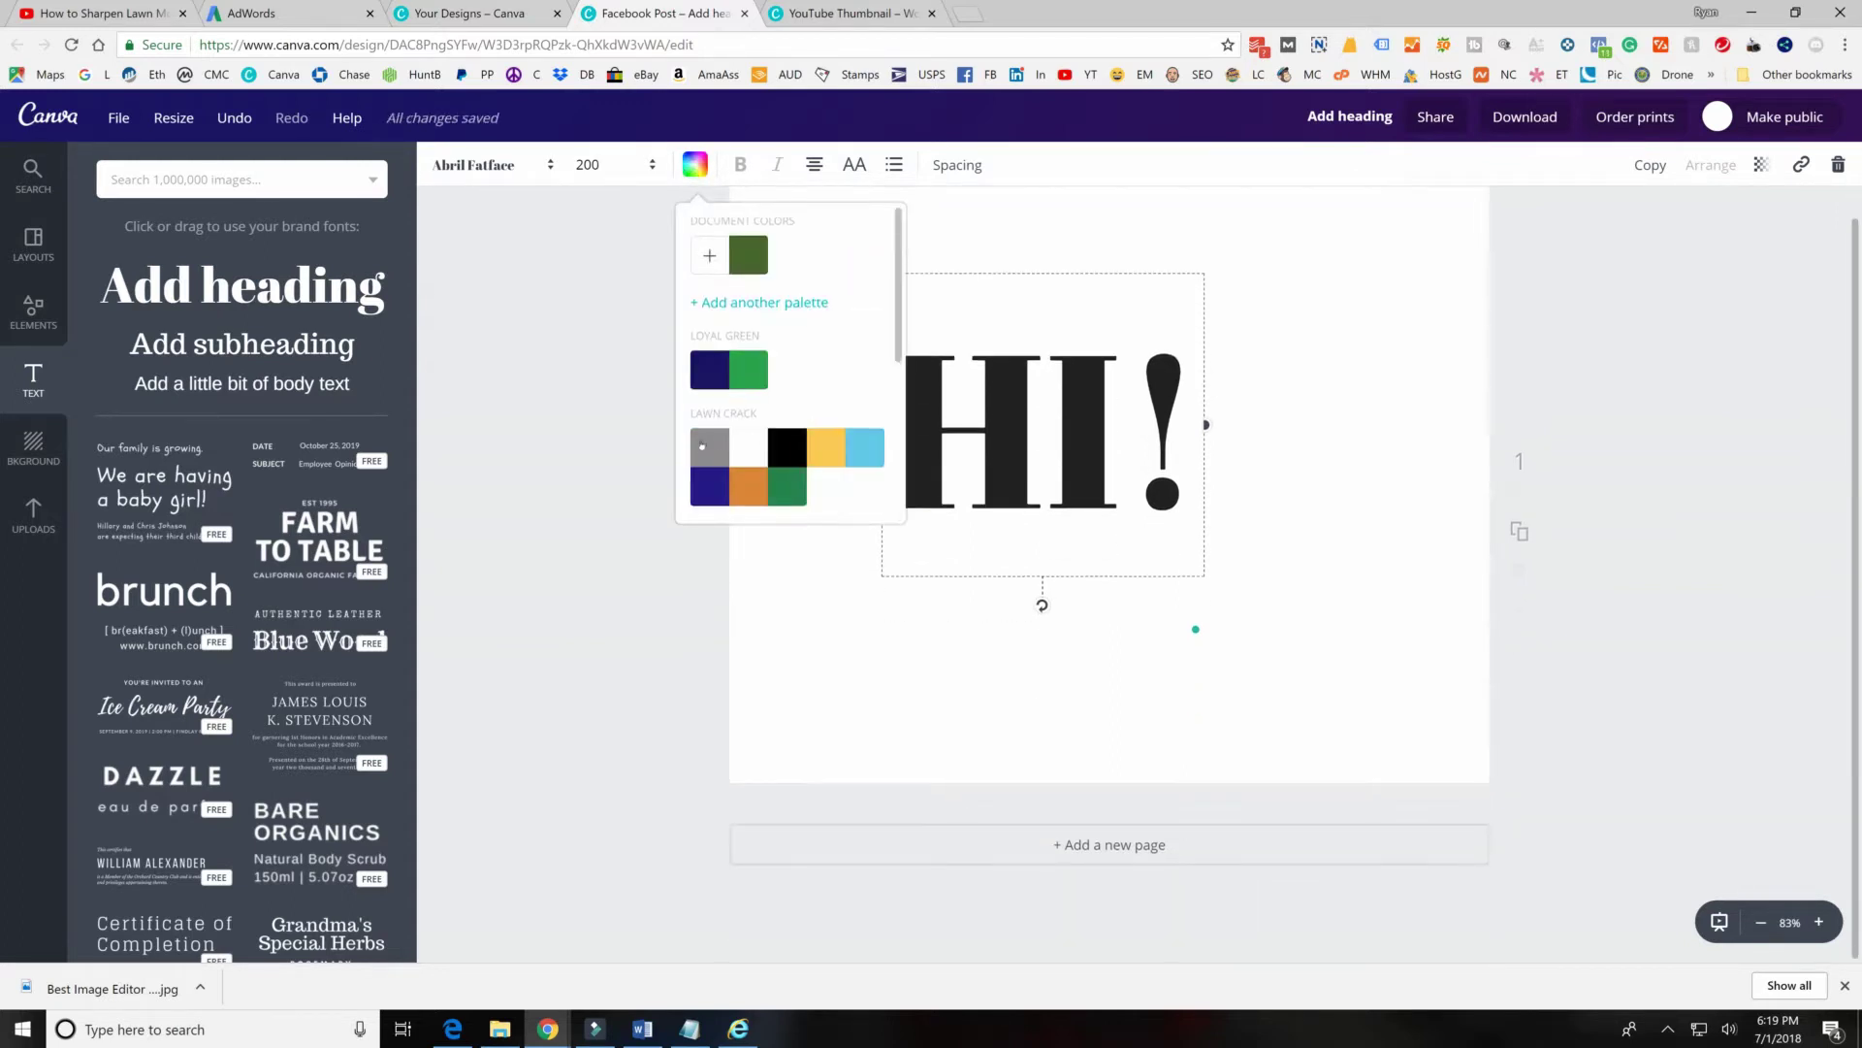
pyautogui.scroll(-2, 737, 349)
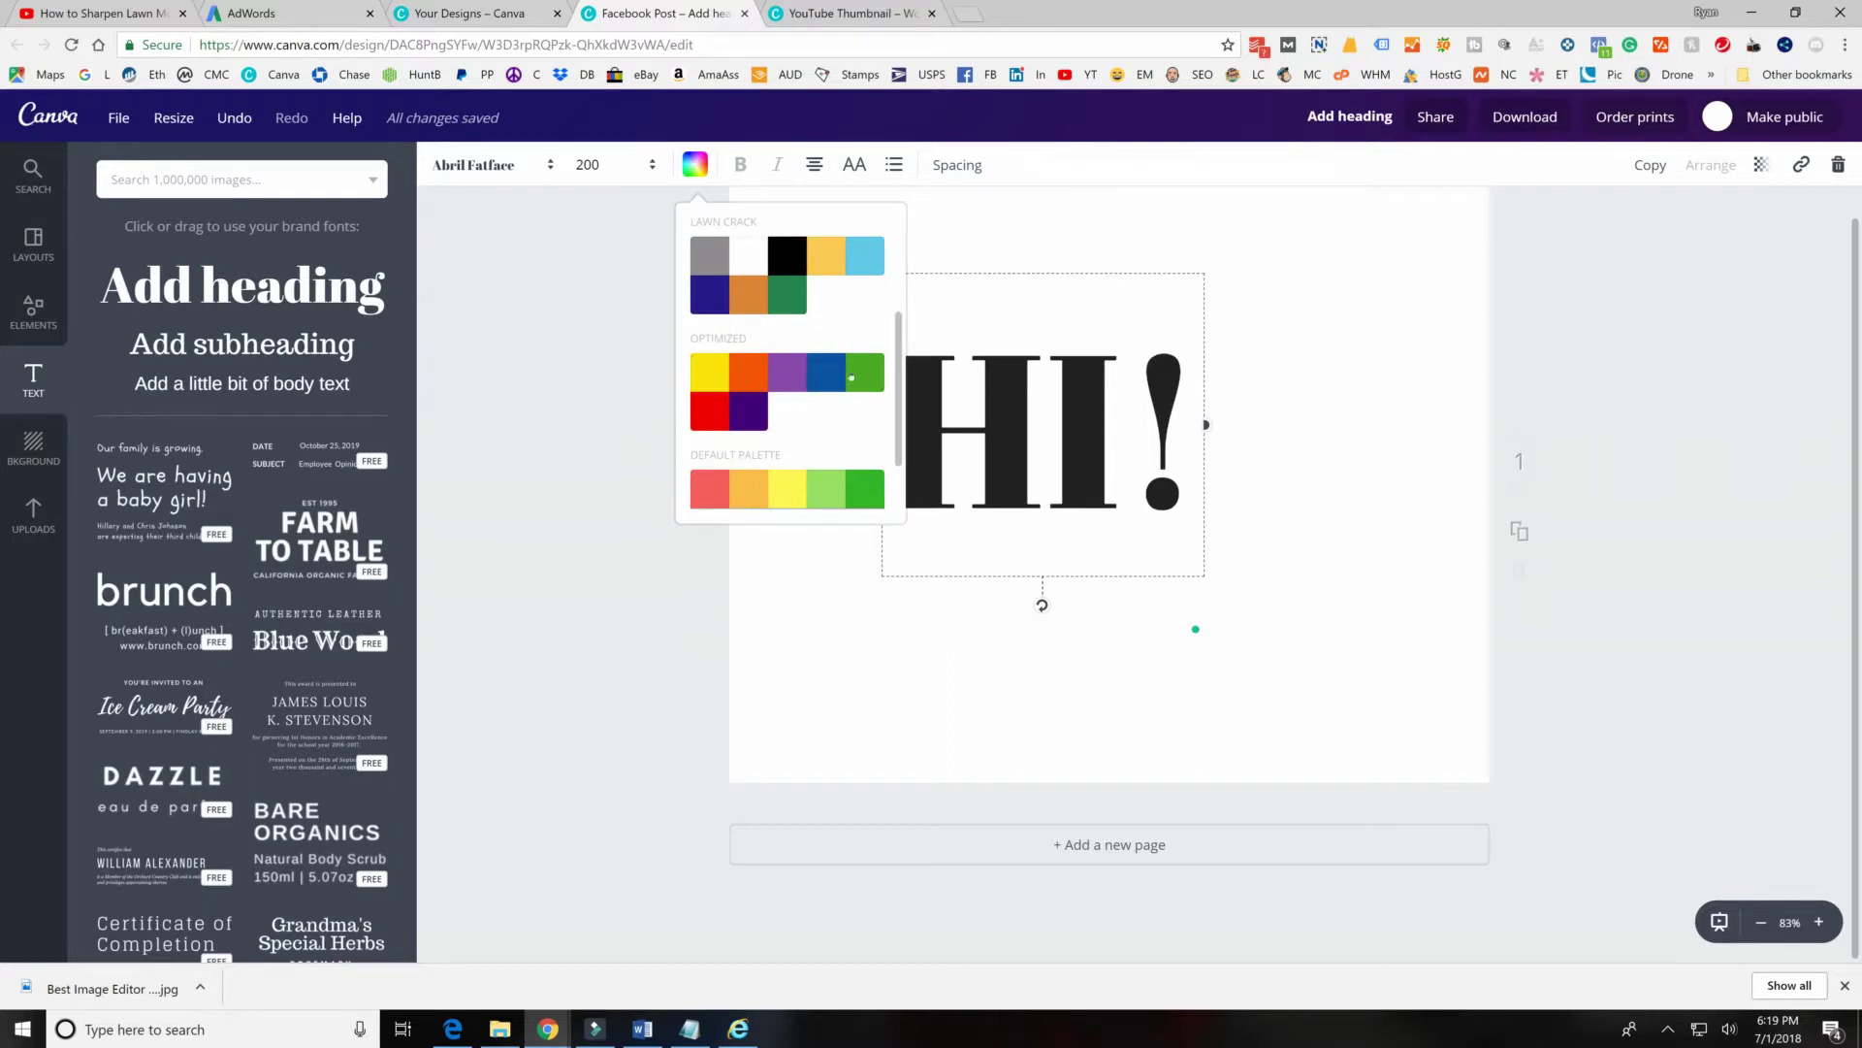
pyautogui.scroll(2, 854, 378)
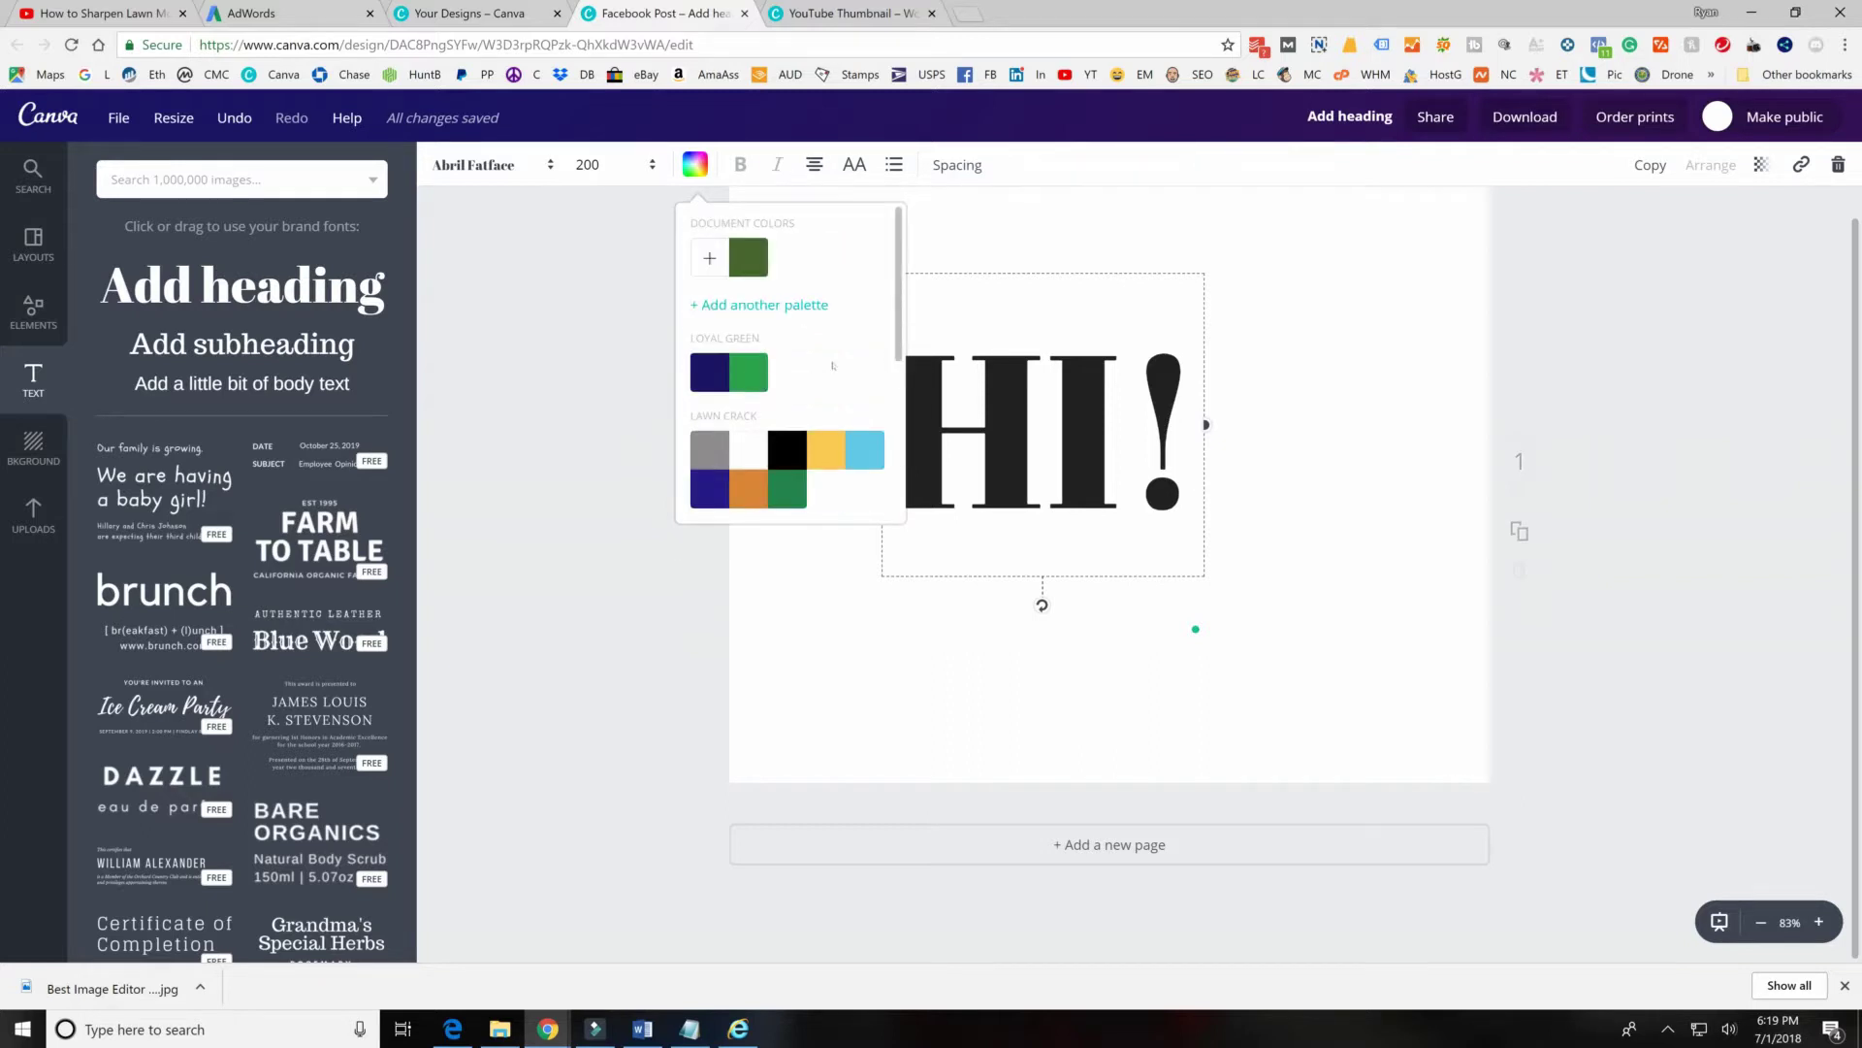
pyautogui.click(709, 258)
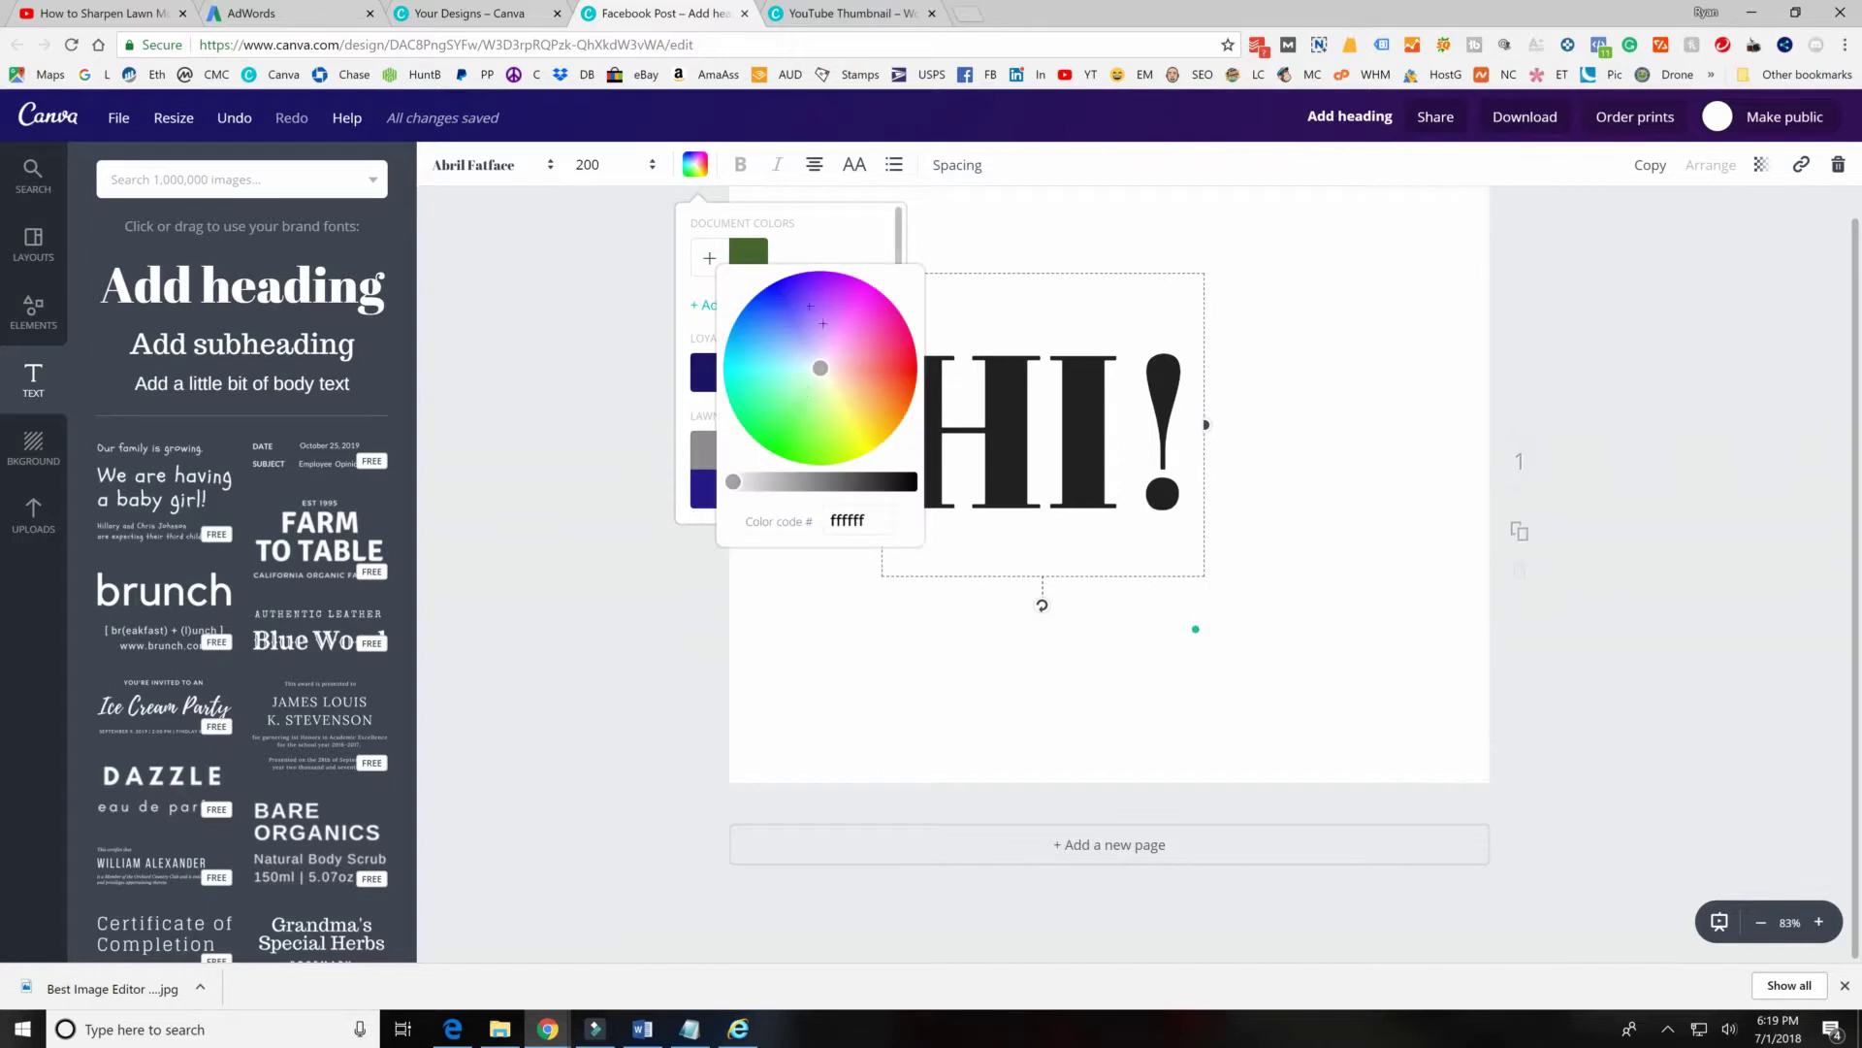
pyautogui.click(733, 480)
pyautogui.moveTo(734, 481); pyautogui.dragTo(843, 481)
pyautogui.moveTo(821, 368); pyautogui.dragTo(766, 369)
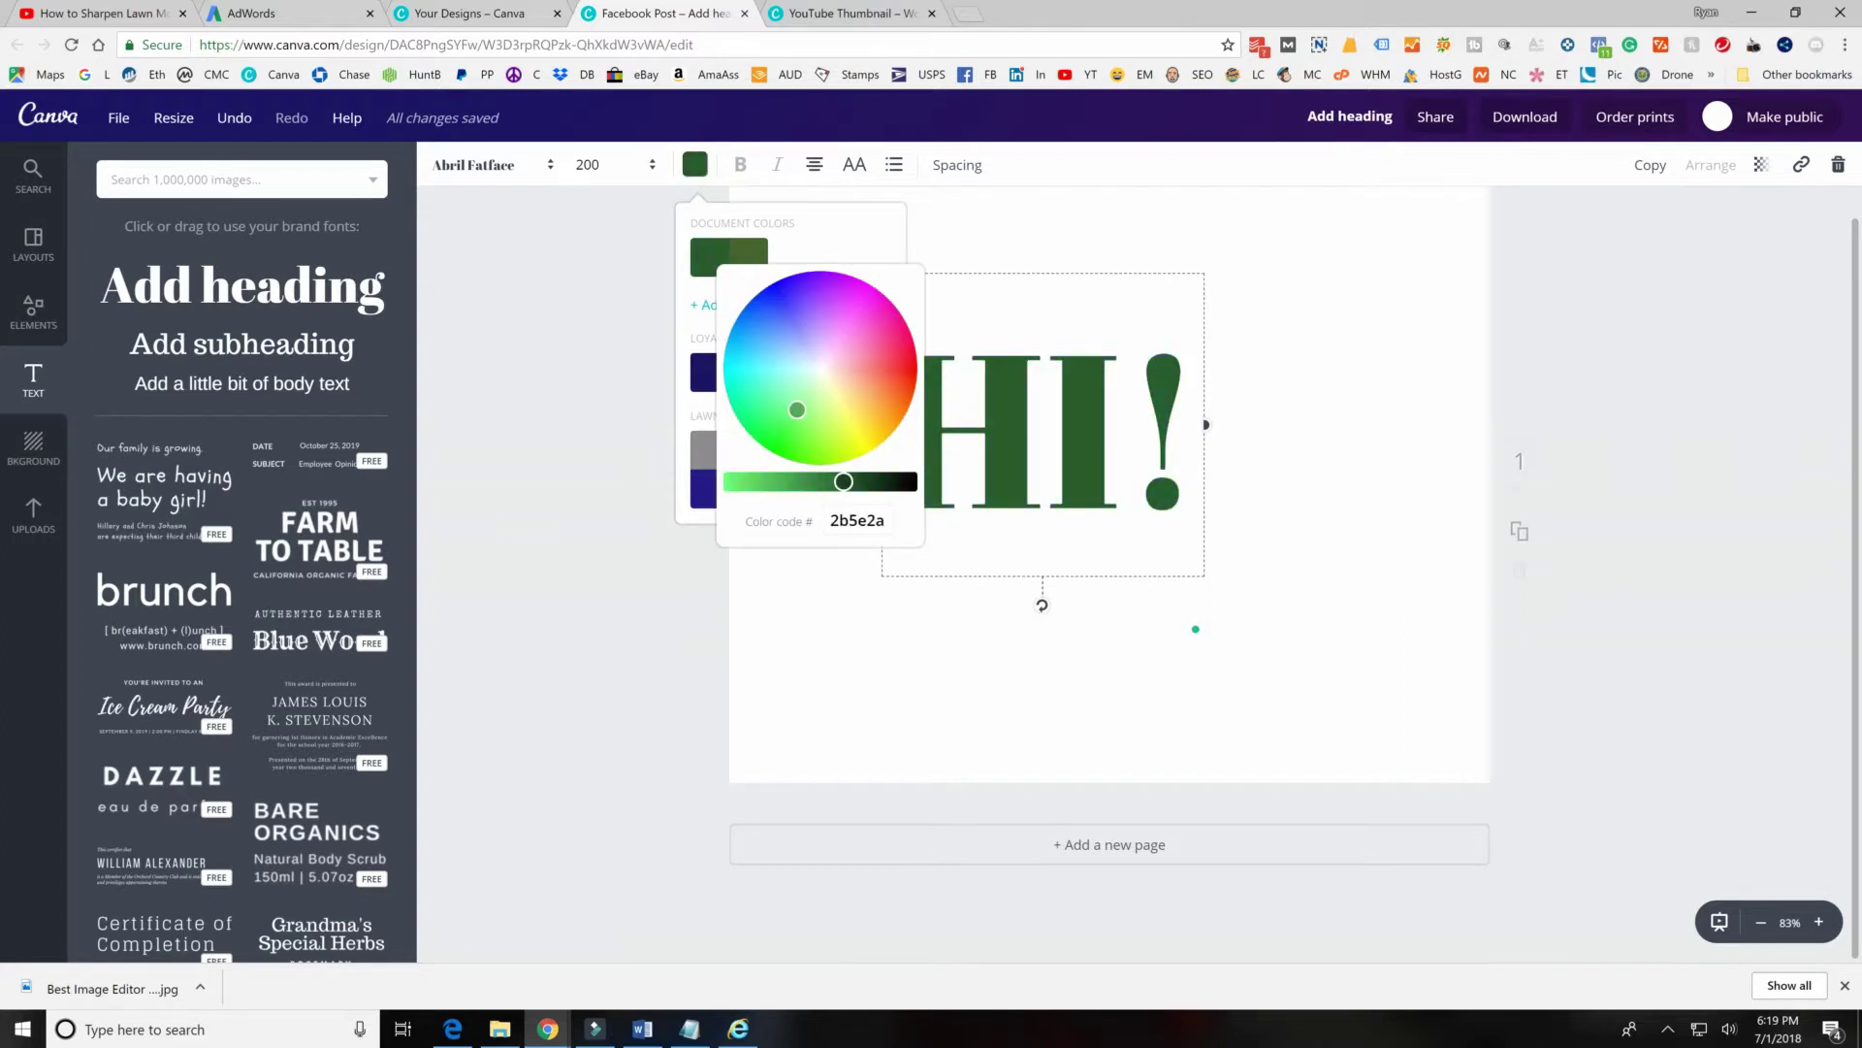
pyautogui.click(1261, 475)
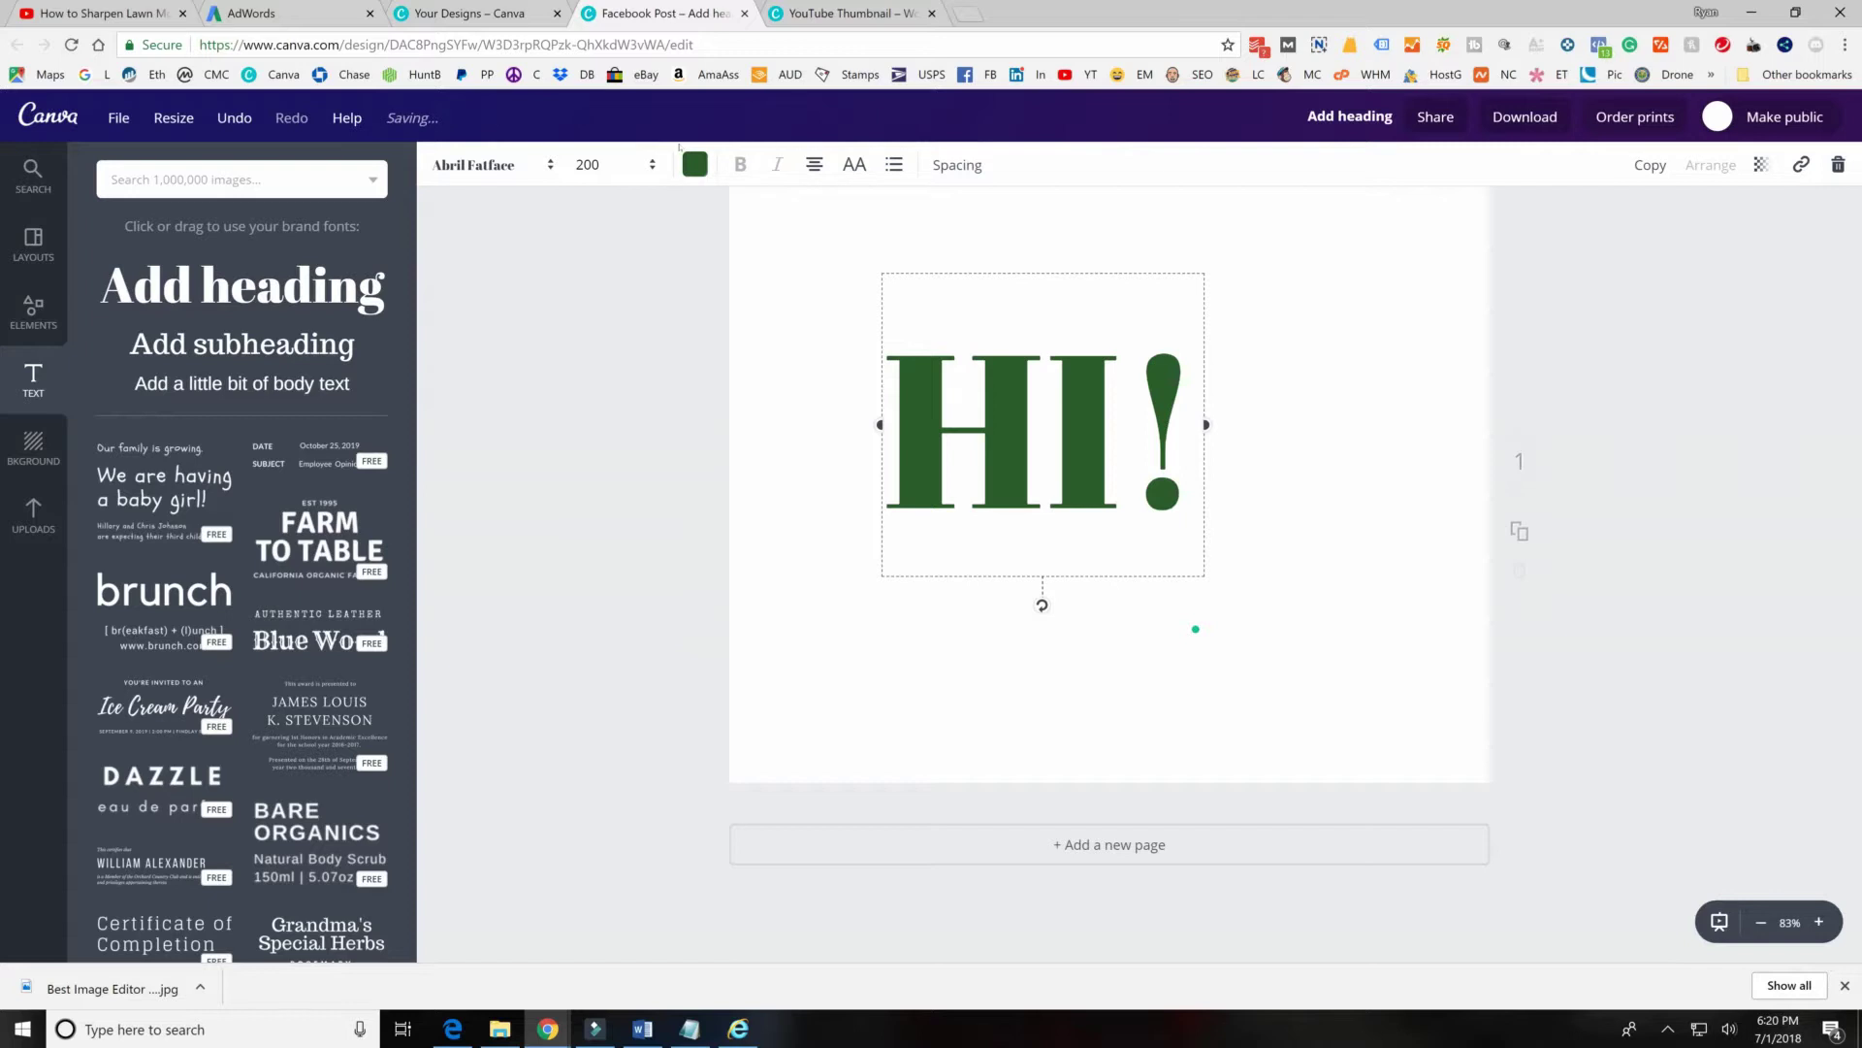
# Show the heading's alignment options, apply uppercase formatting, and retype the word "HI" before the exclamation mark.
pyautogui.click(810, 163)
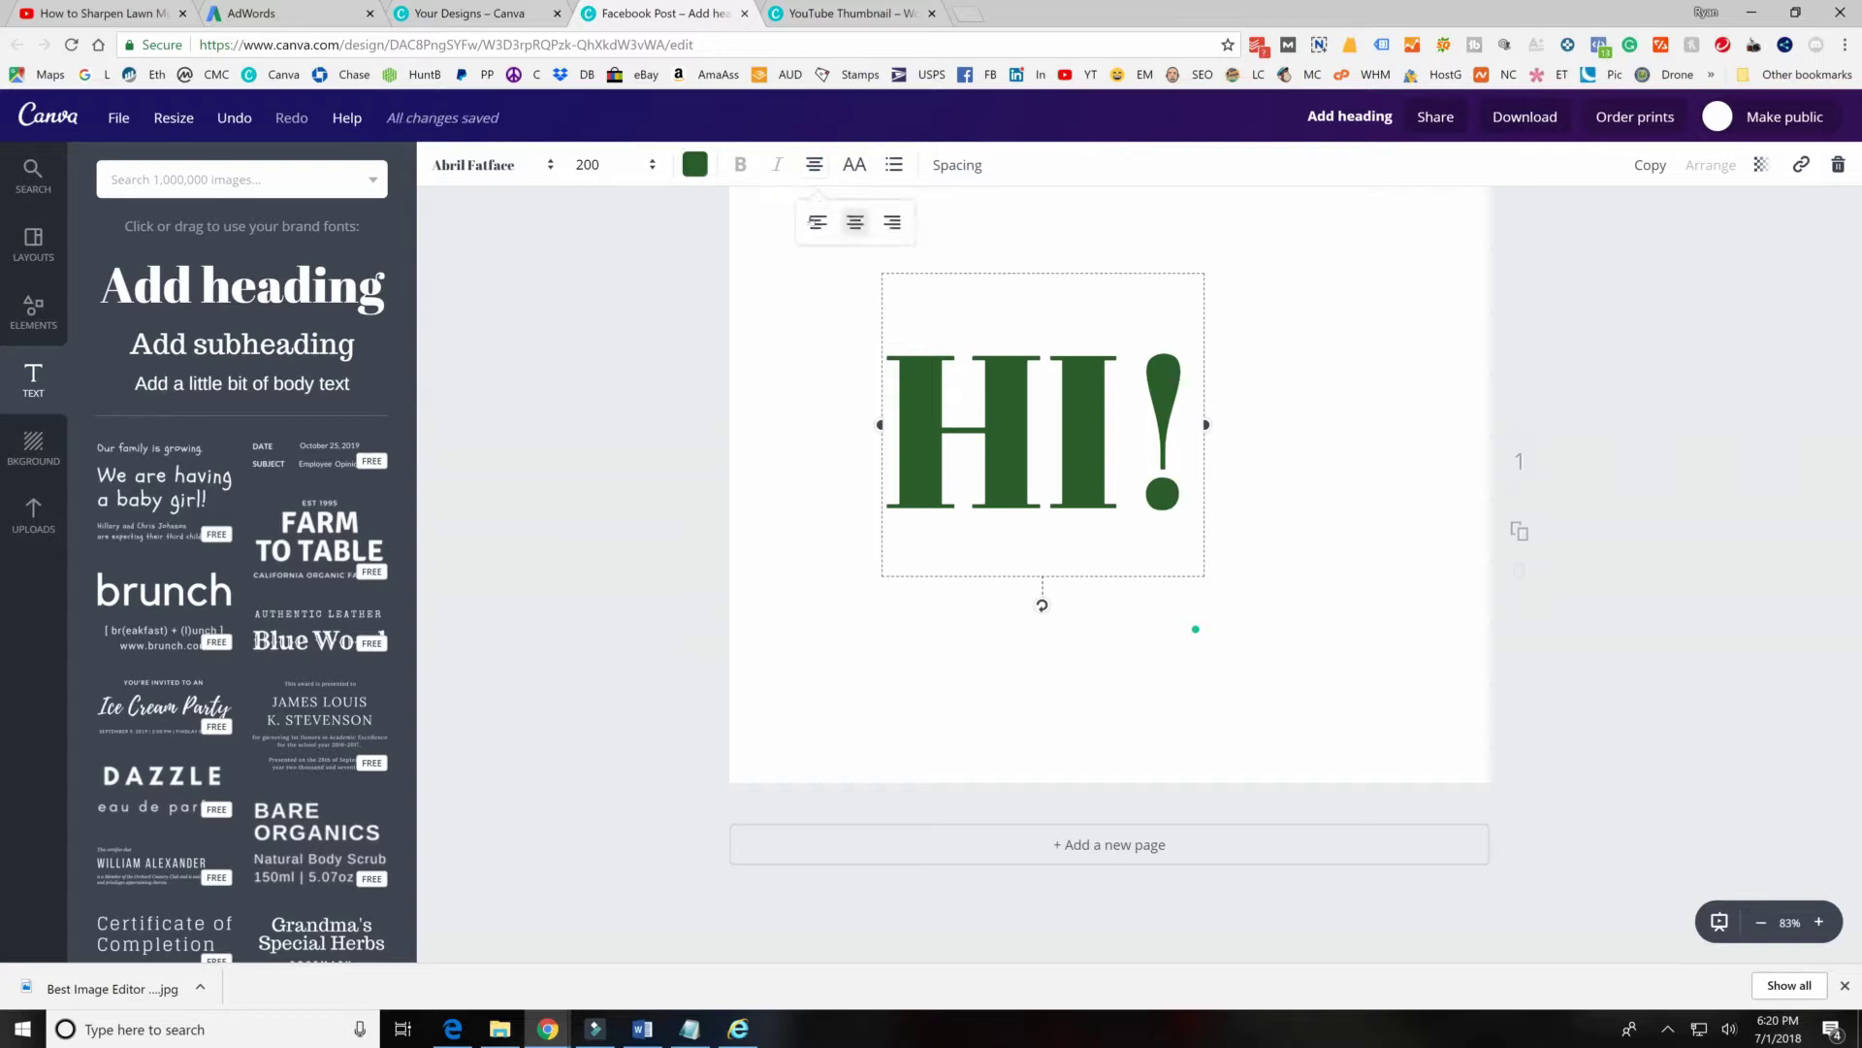
pyautogui.click(854, 165)
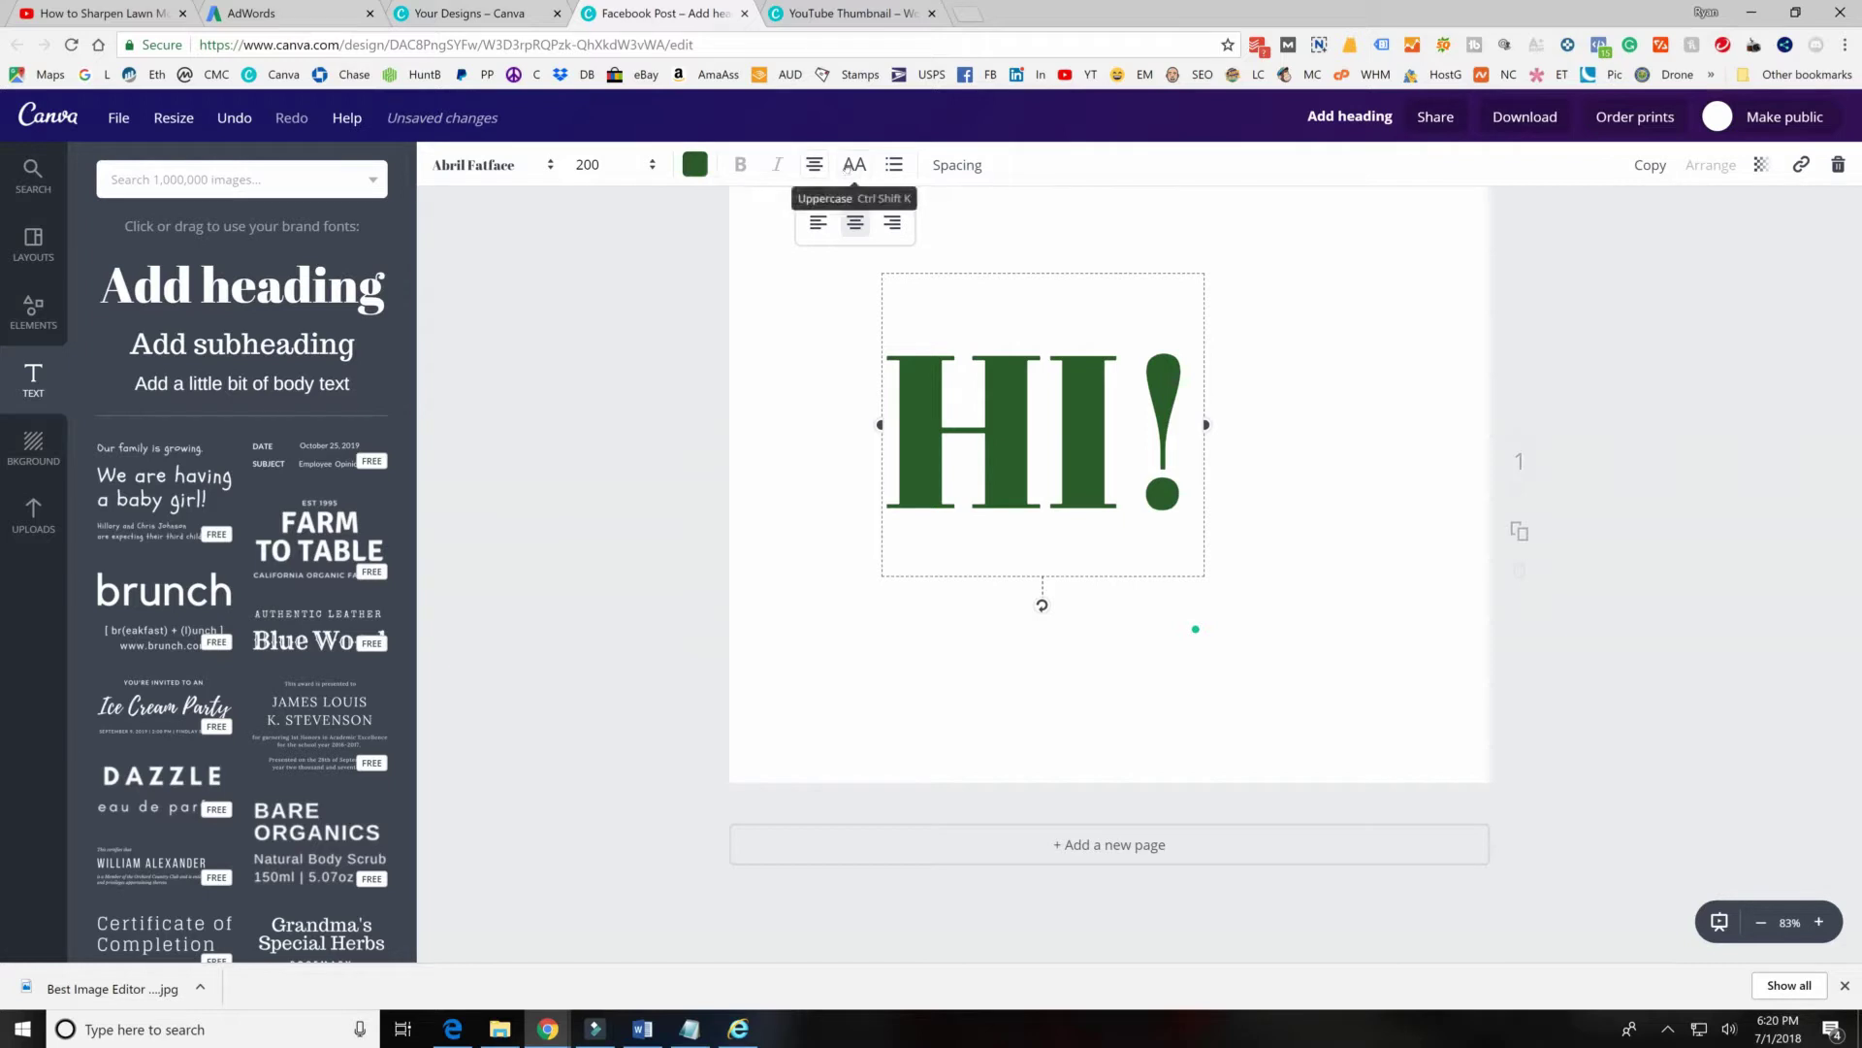
pyautogui.doubleClick(917, 386)
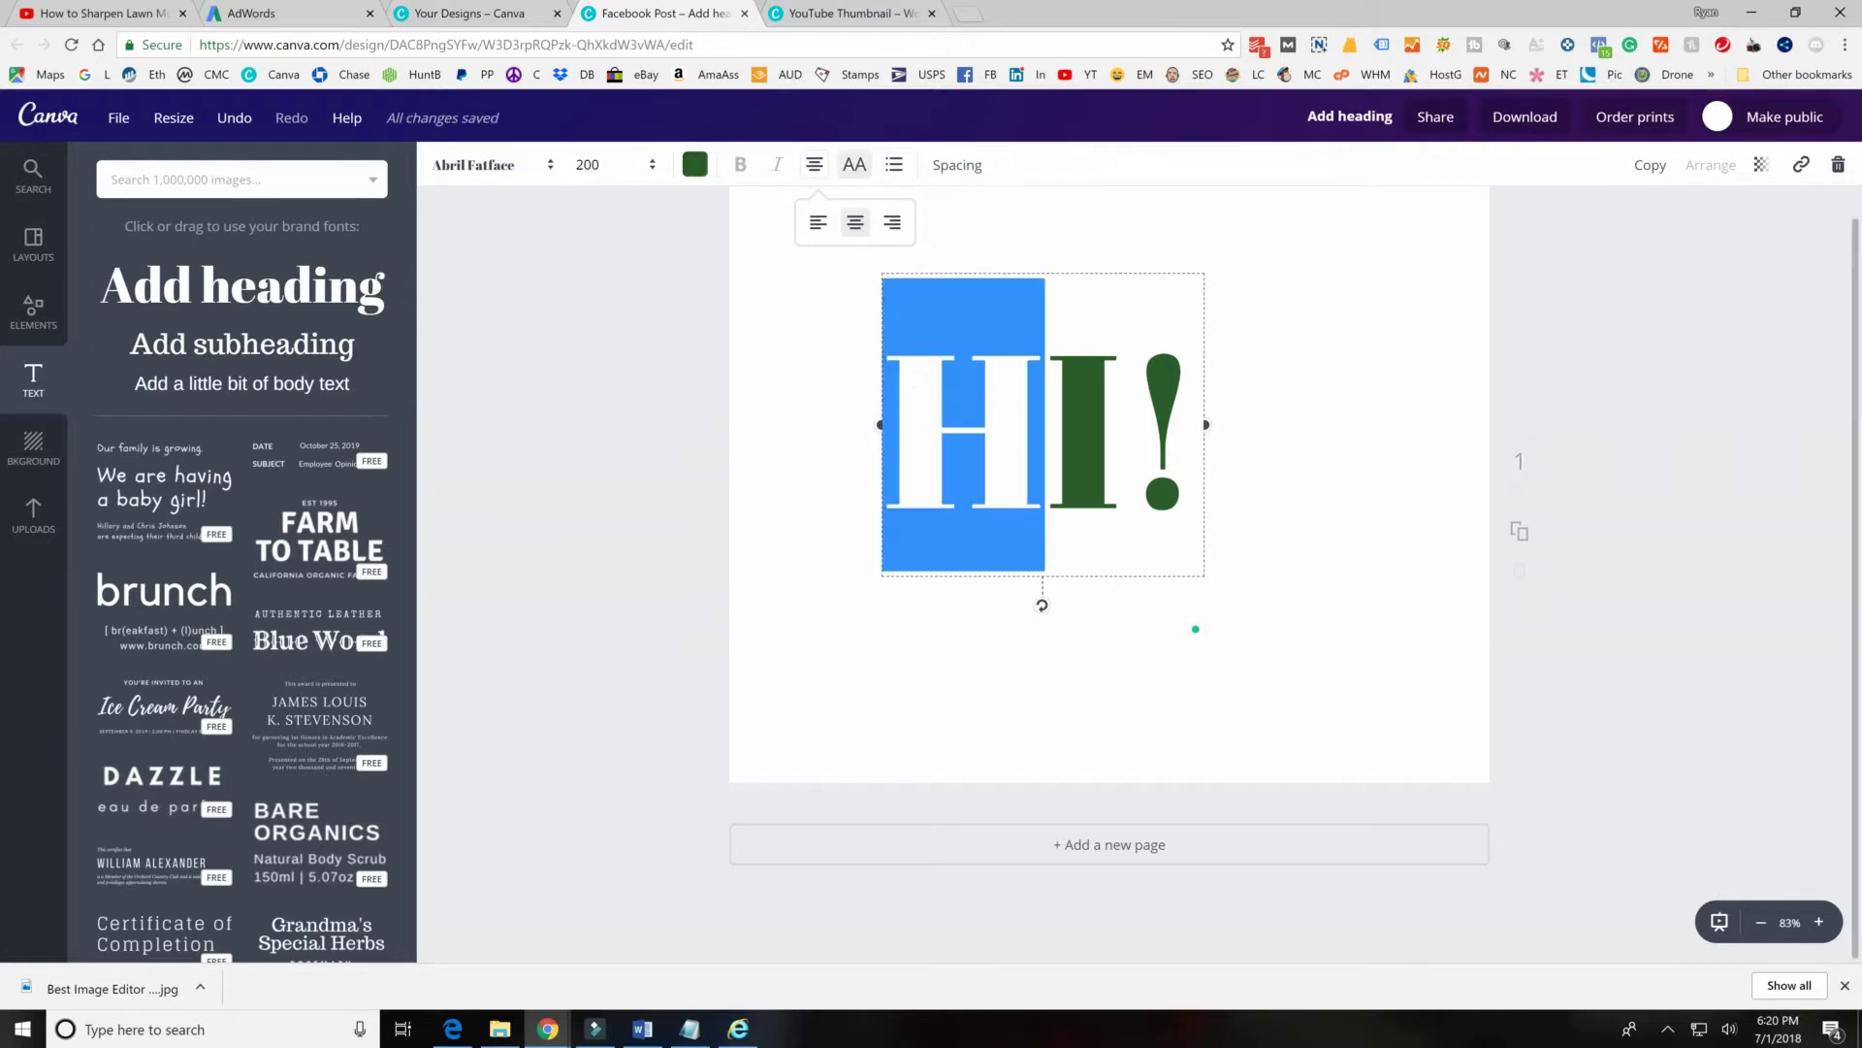
pyautogui.press('BackSpace')
pyautogui.write('HI')
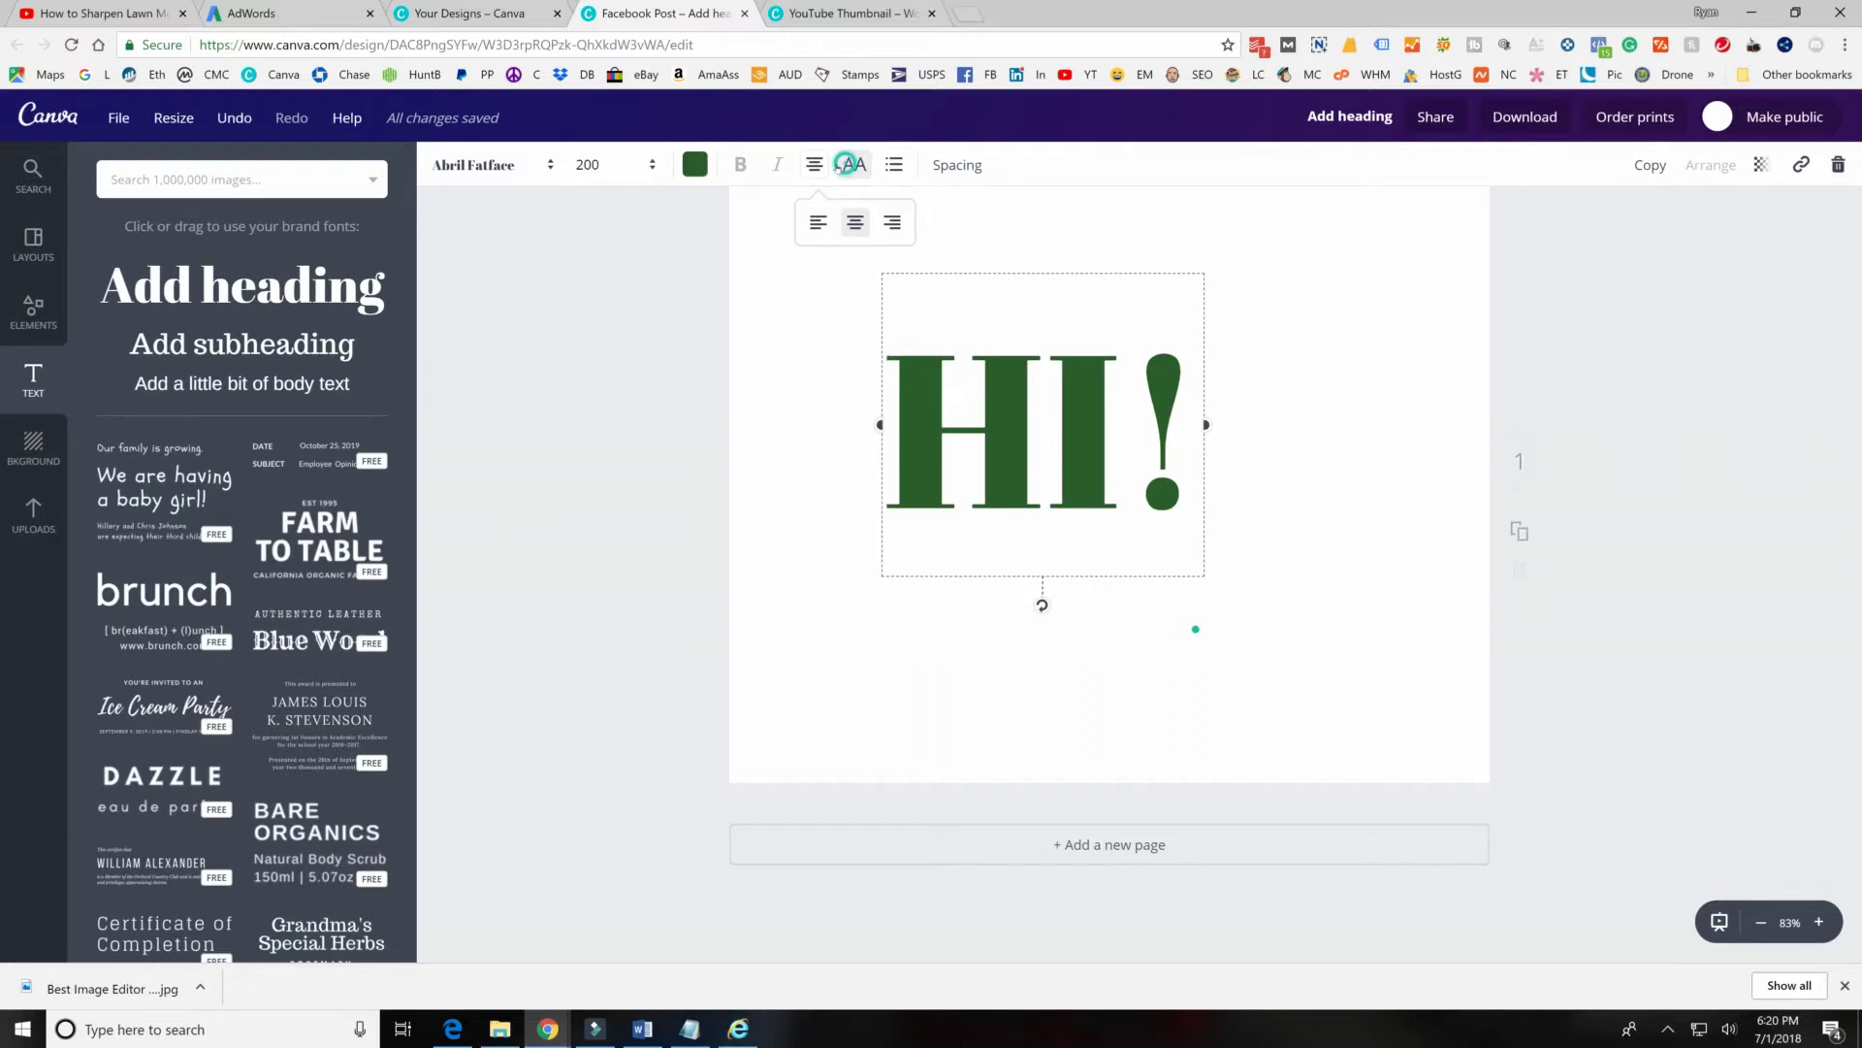
# Switch the heading's uppercase formatting off and on again, and try a bulleted list on it before removing the bullet.
pyautogui.click(844, 164)
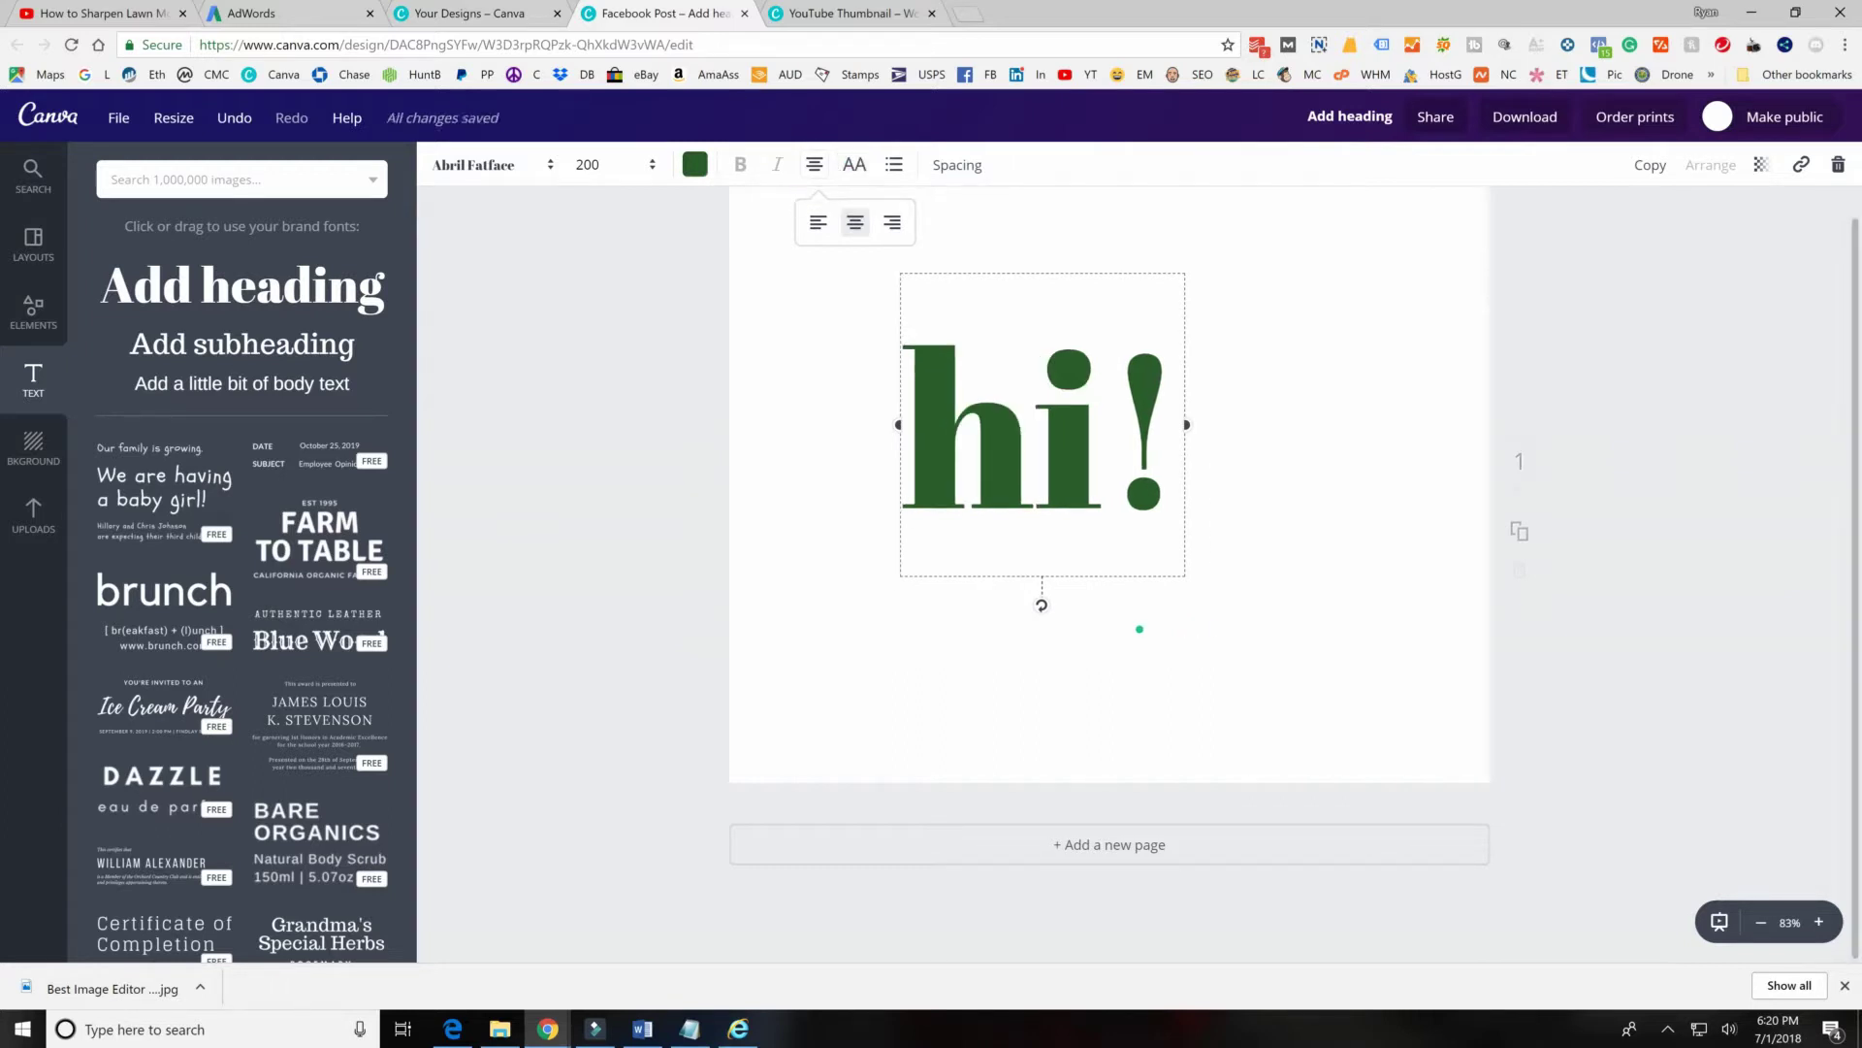
pyautogui.click(854, 165)
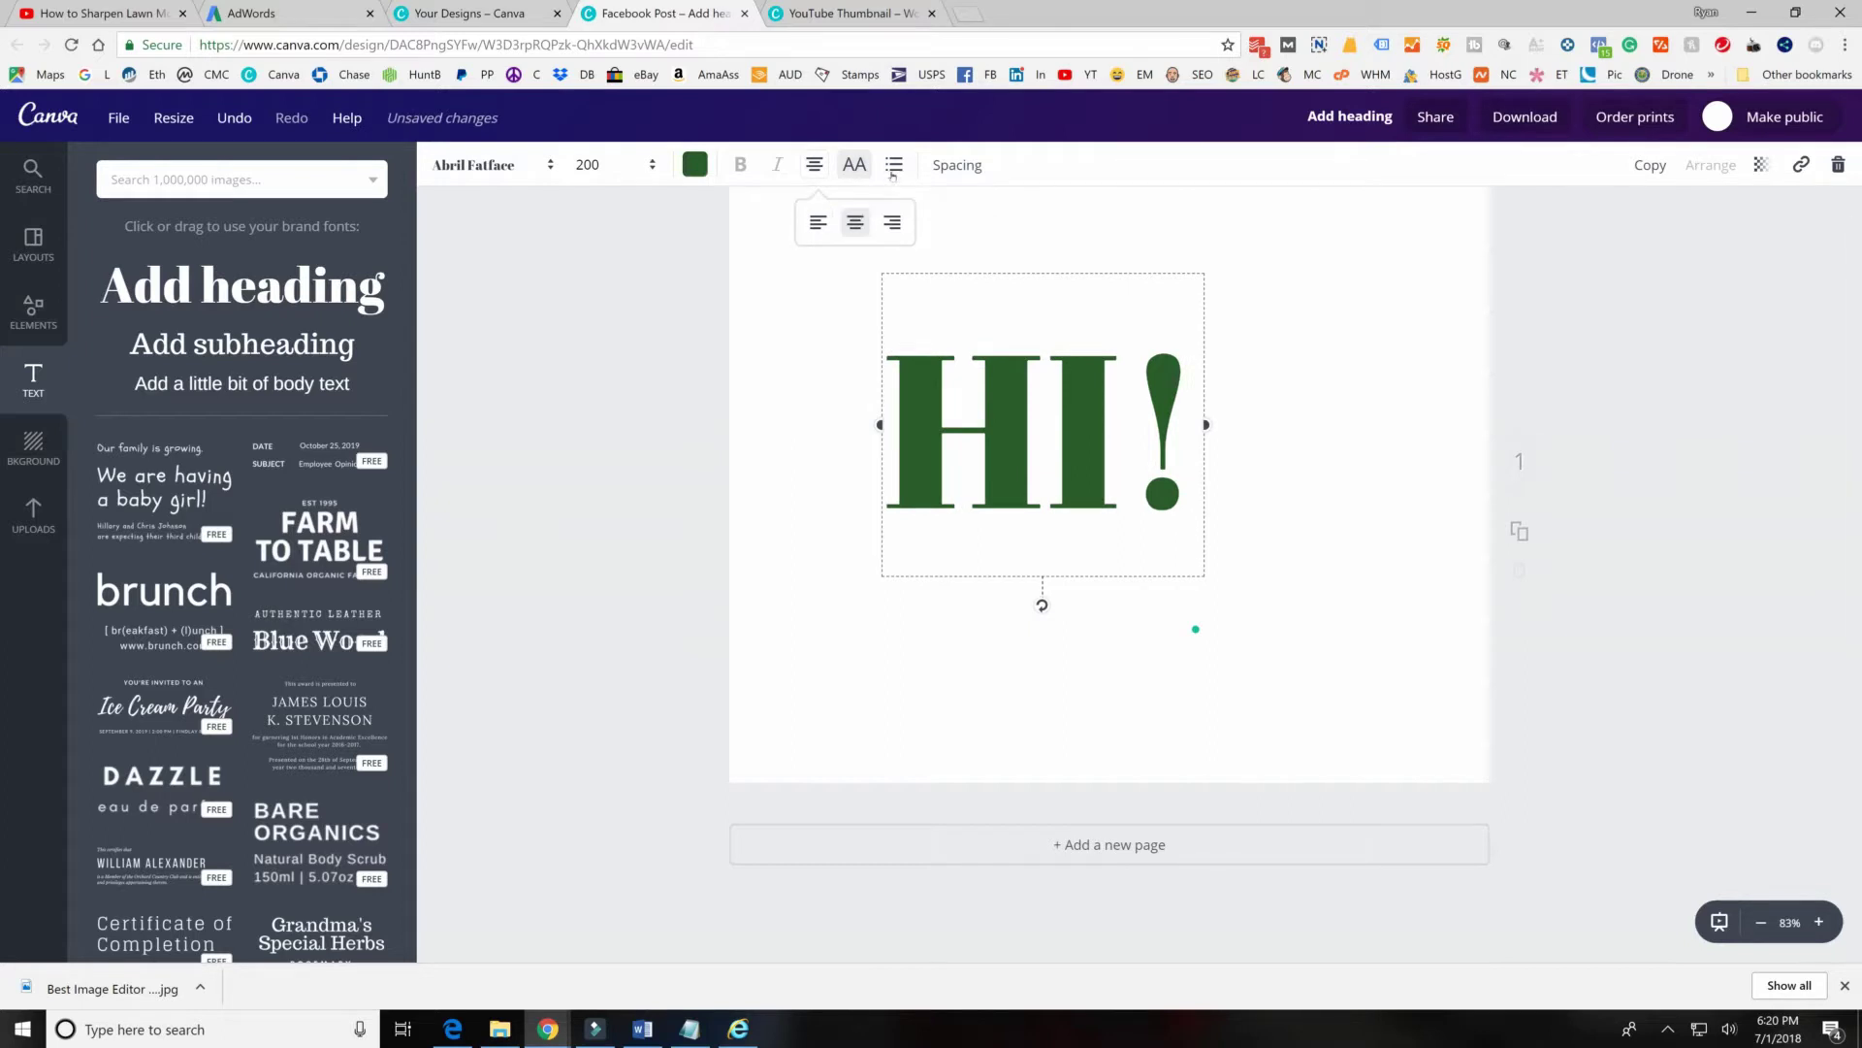
pyautogui.click(892, 167)
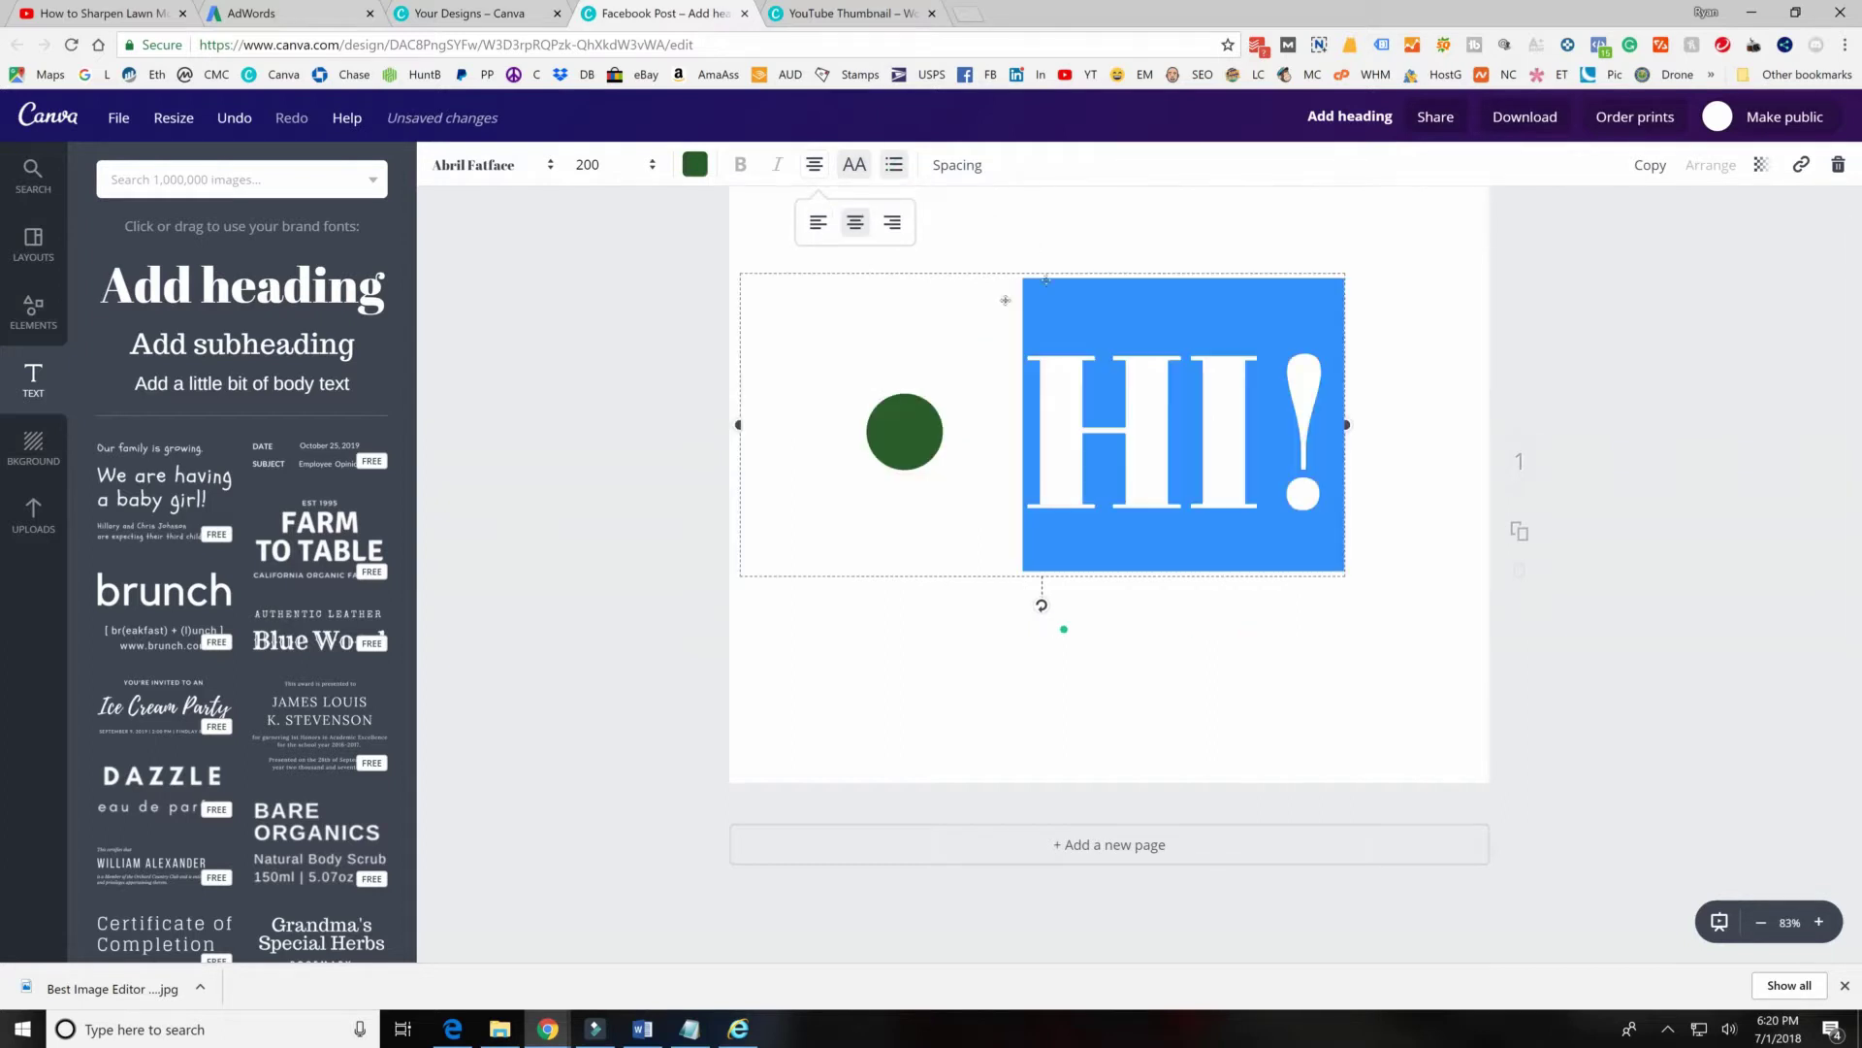
pyautogui.click(890, 169)
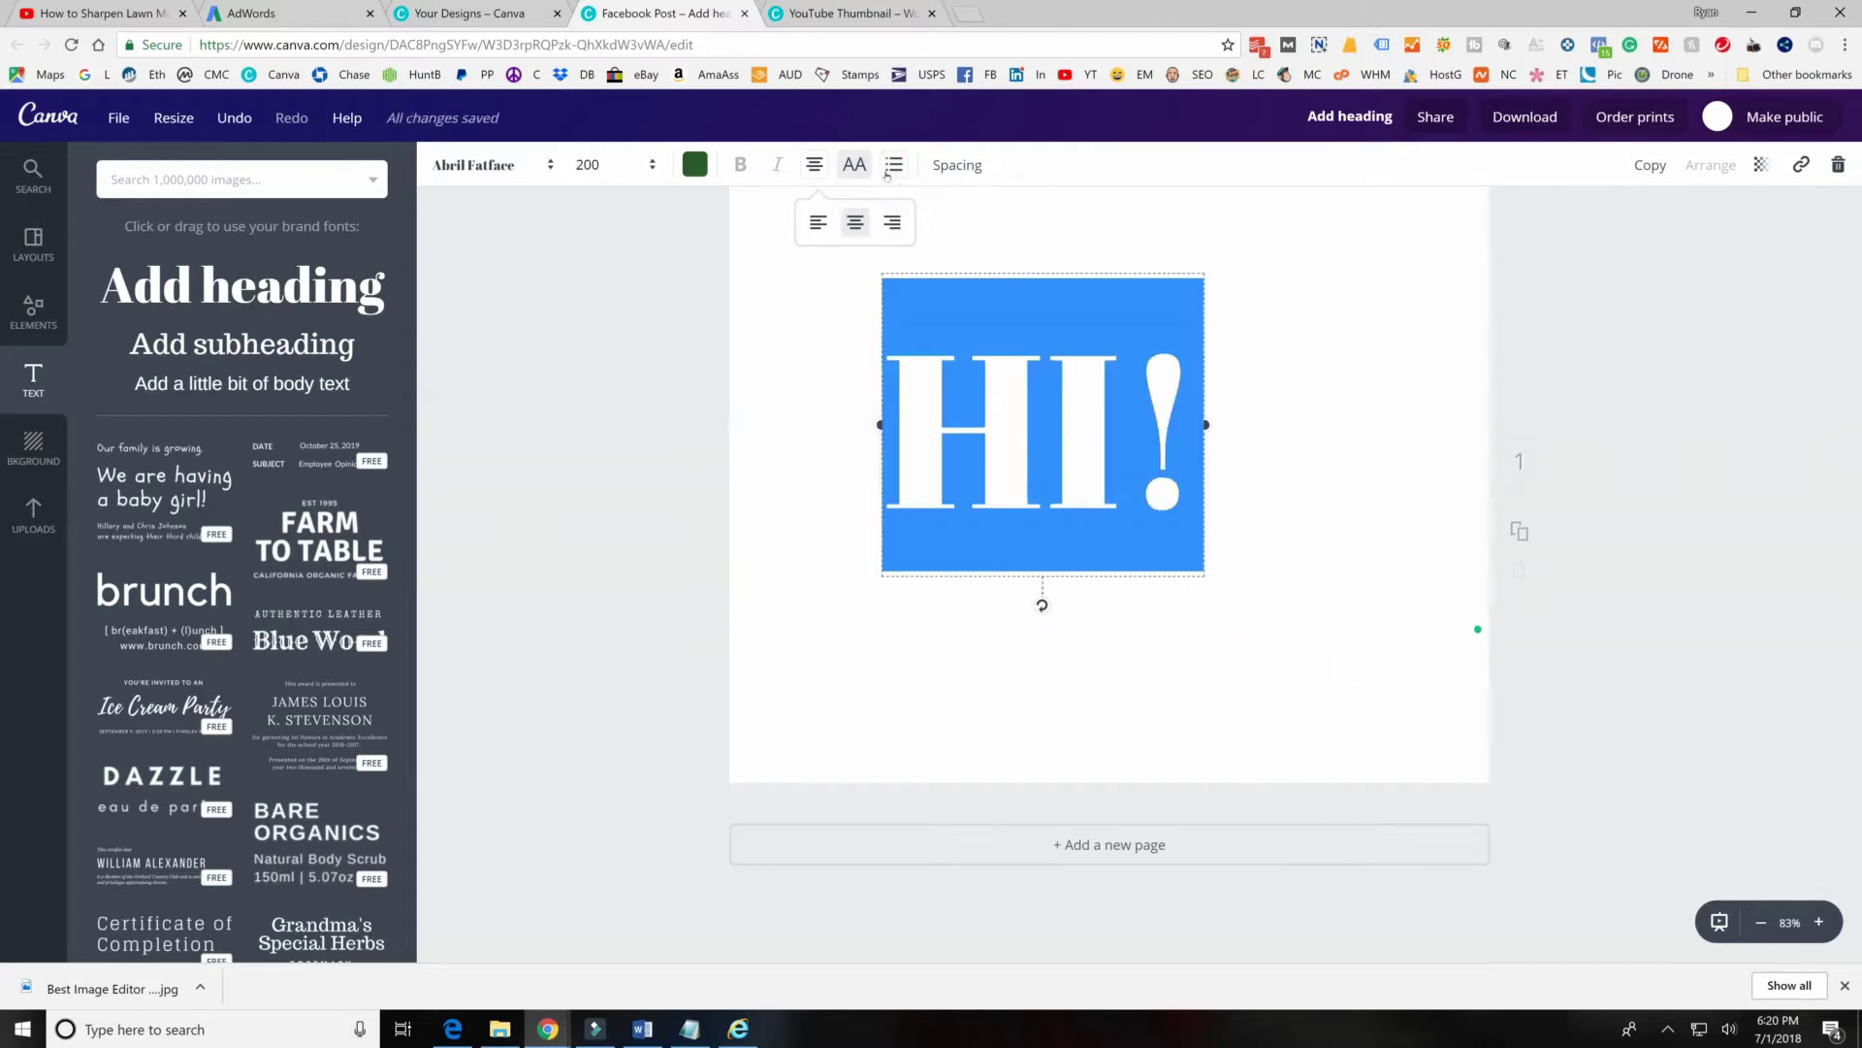
# Set the heading's letter spacing to 100 and place the text cursor after the exclamation mark.
pyautogui.click(955, 165)
pyautogui.moveTo(1066, 222)
pyautogui.mouseDown()
pyautogui.moveTo(1122, 222)
pyautogui.moveTo(1080, 222)
pyautogui.mouseUp()
pyautogui.click(1185, 363)
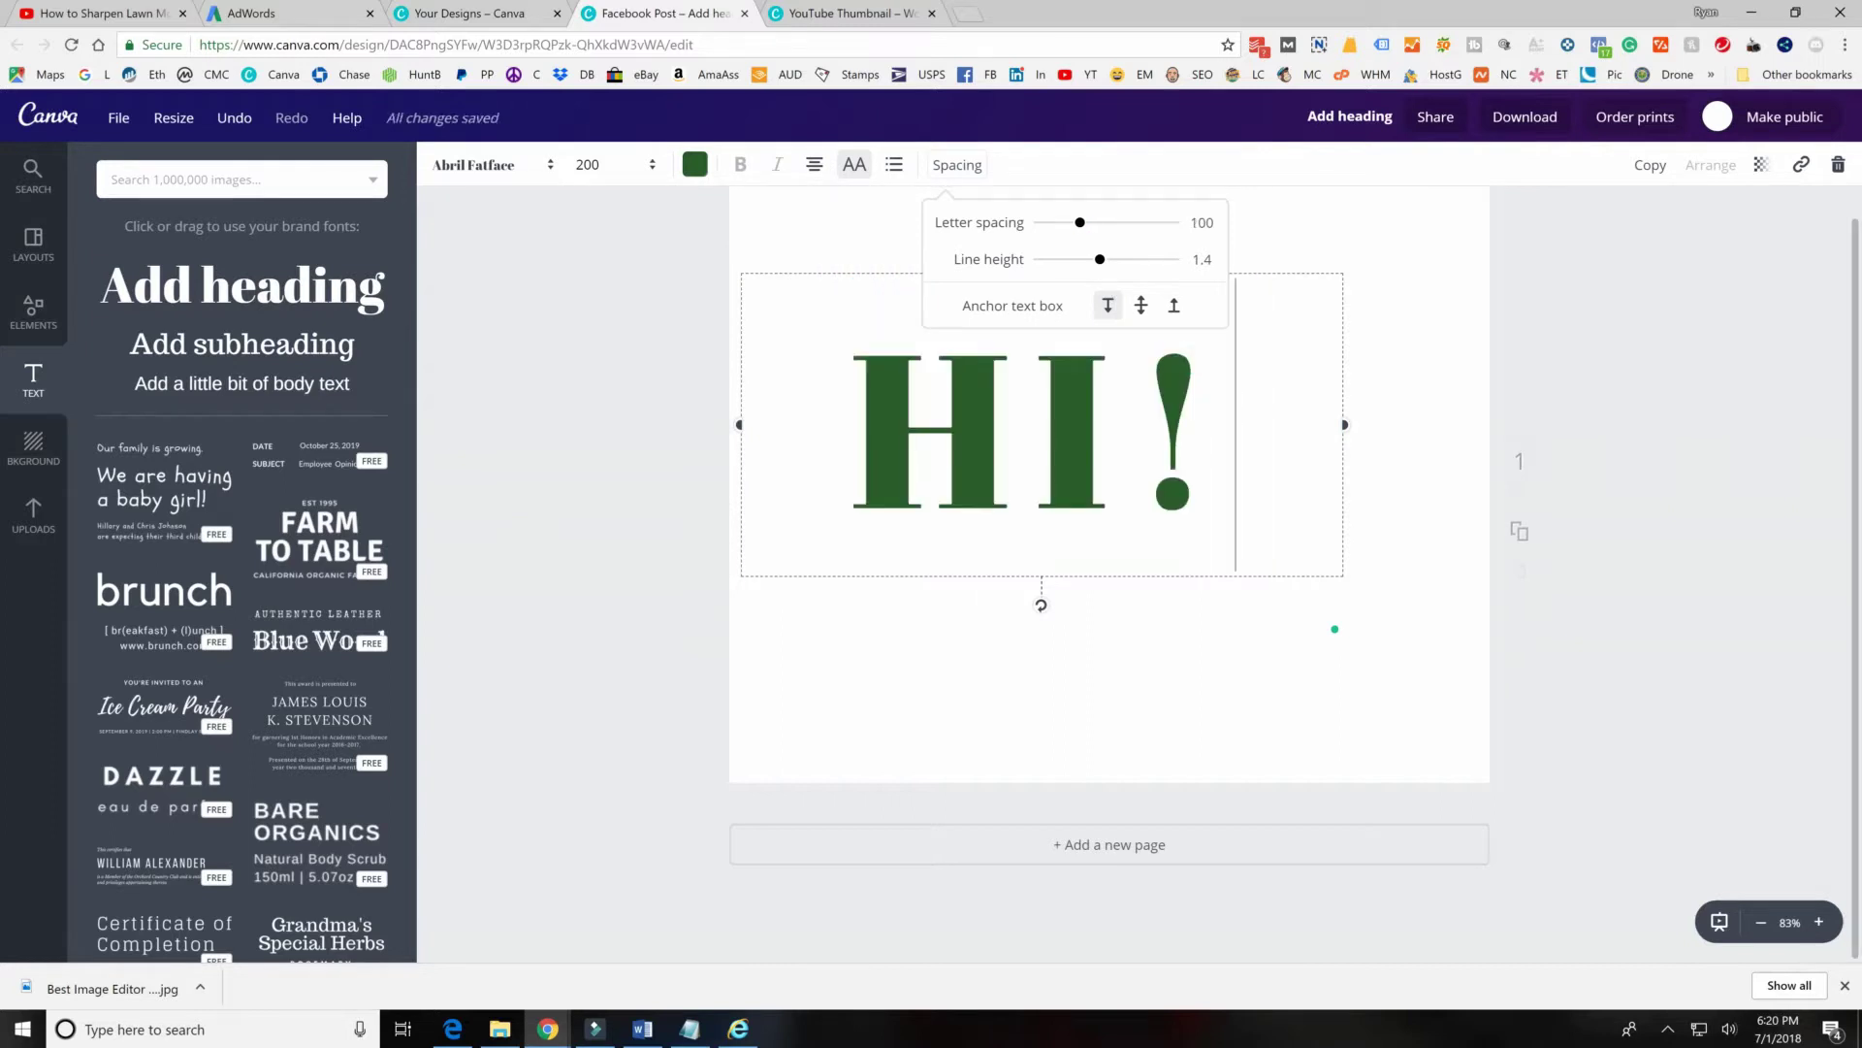
pyautogui.press('Return')
pyautogui.write('\\TT')
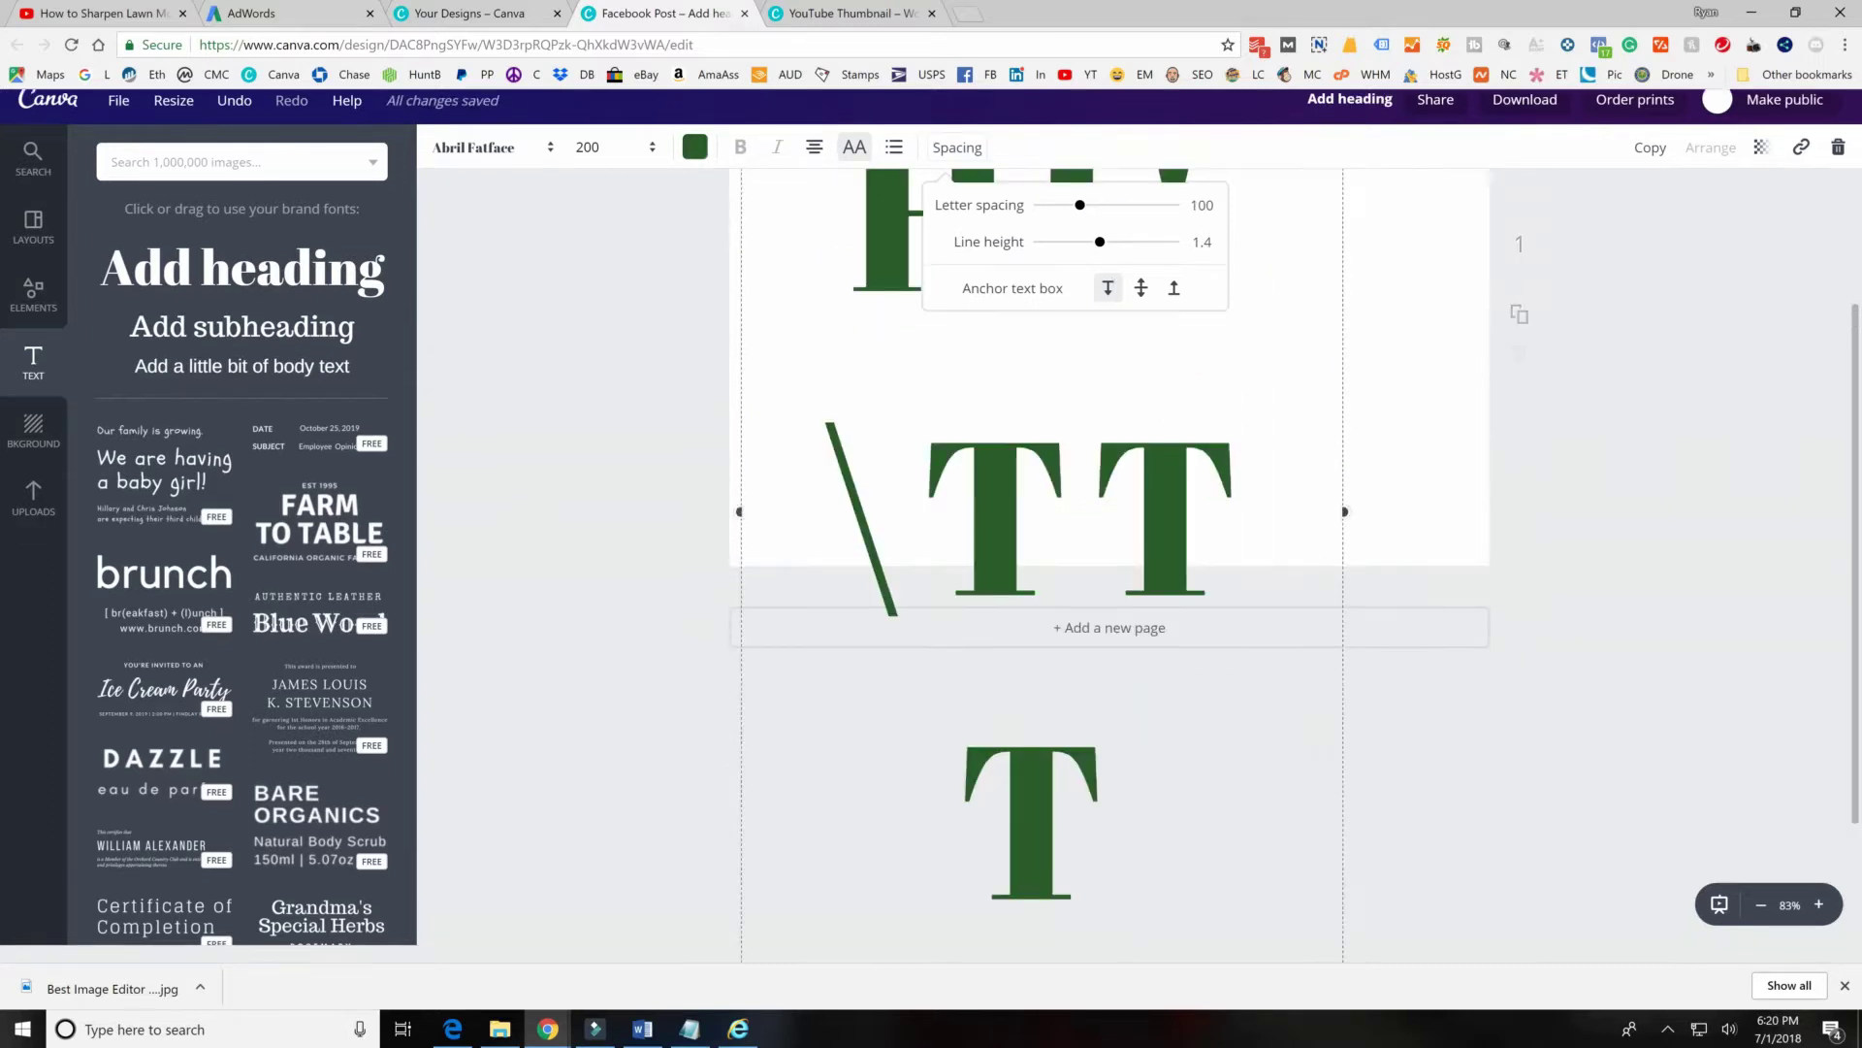
pyautogui.press('BackSpace')
pyautogui.press('BackSpace')
pyautogui.press('BackSpace')
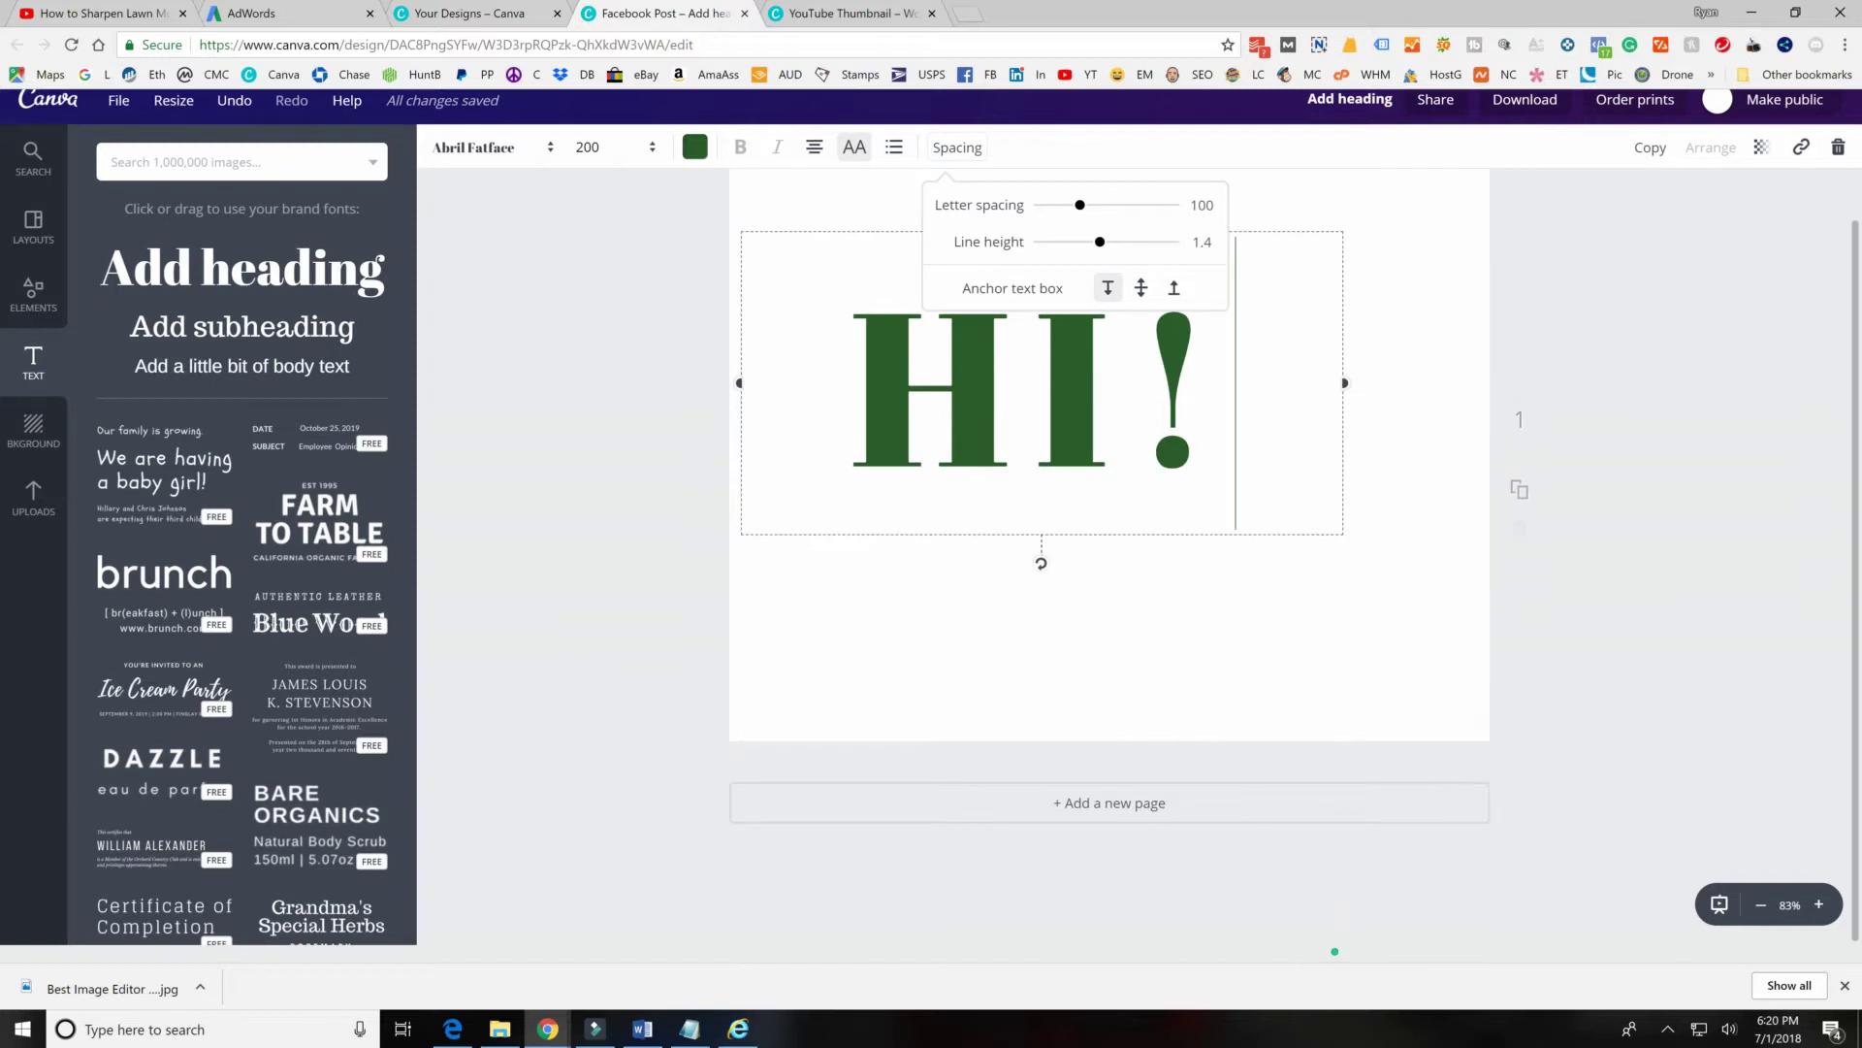
# Add a second line reading "HI!" to the heading.
pyautogui.press('Return')
pyautogui.write('HI1')
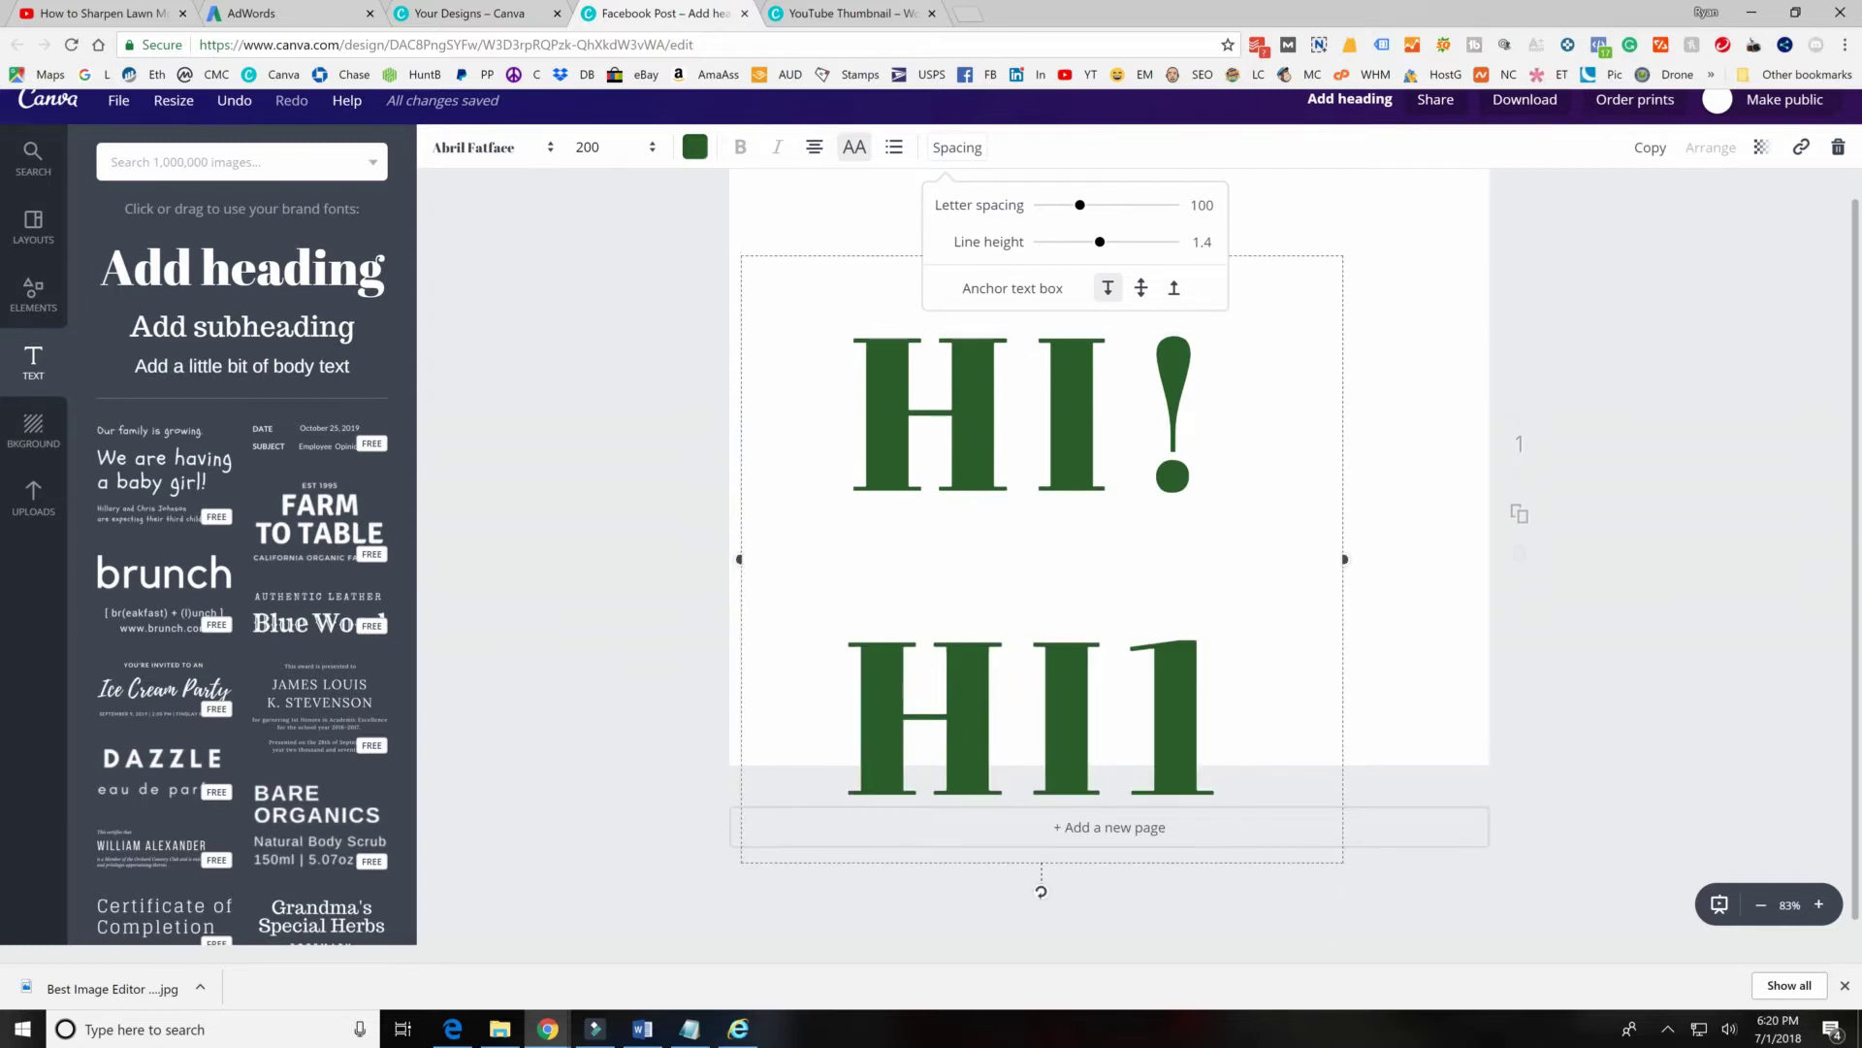
pyautogui.press('BackSpace')
pyautogui.write('!')
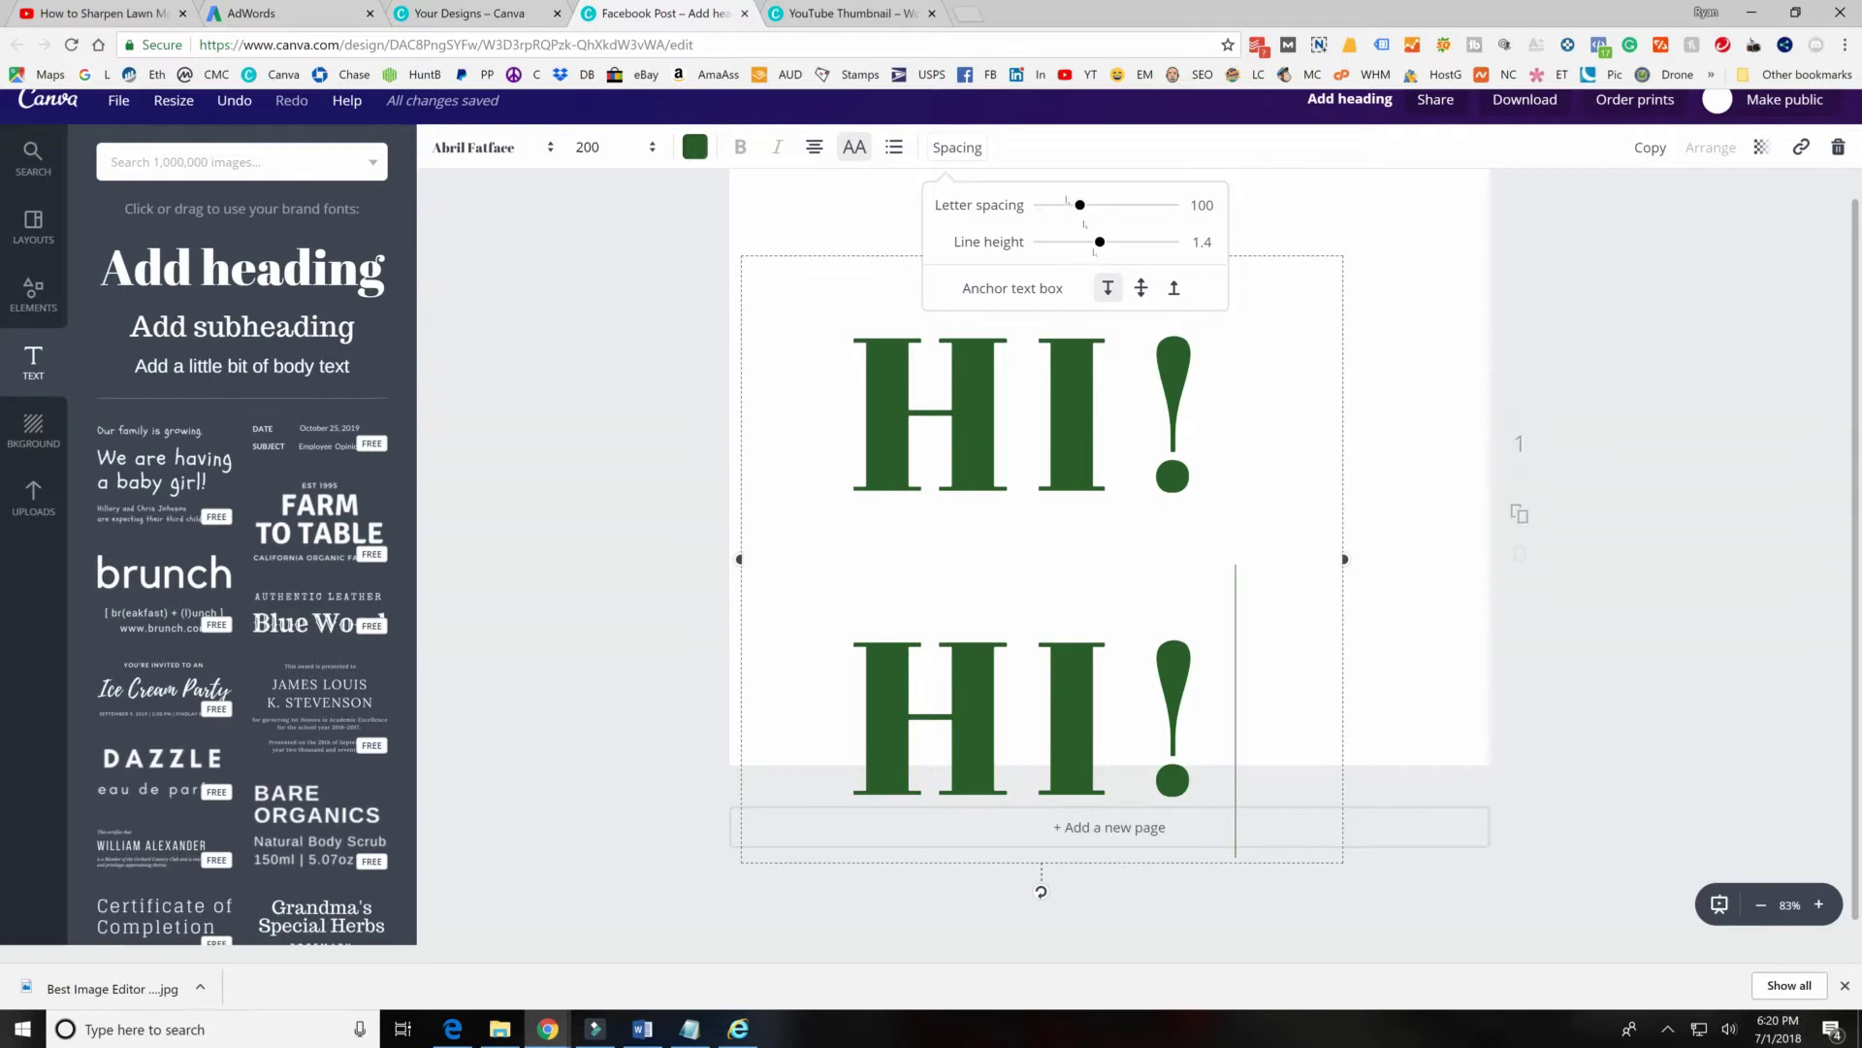
# Reduce the two-line heading's line height to 0.92, and try the middle text box anchor before restoring the top one.
pyautogui.moveTo(1088, 244)
pyautogui.mouseDown()
pyautogui.moveTo(1048, 243)
pyautogui.moveTo(1106, 248)
pyautogui.moveTo(1073, 260)
pyautogui.mouseUp()
pyautogui.click(1149, 291)
pyautogui.click(1106, 291)
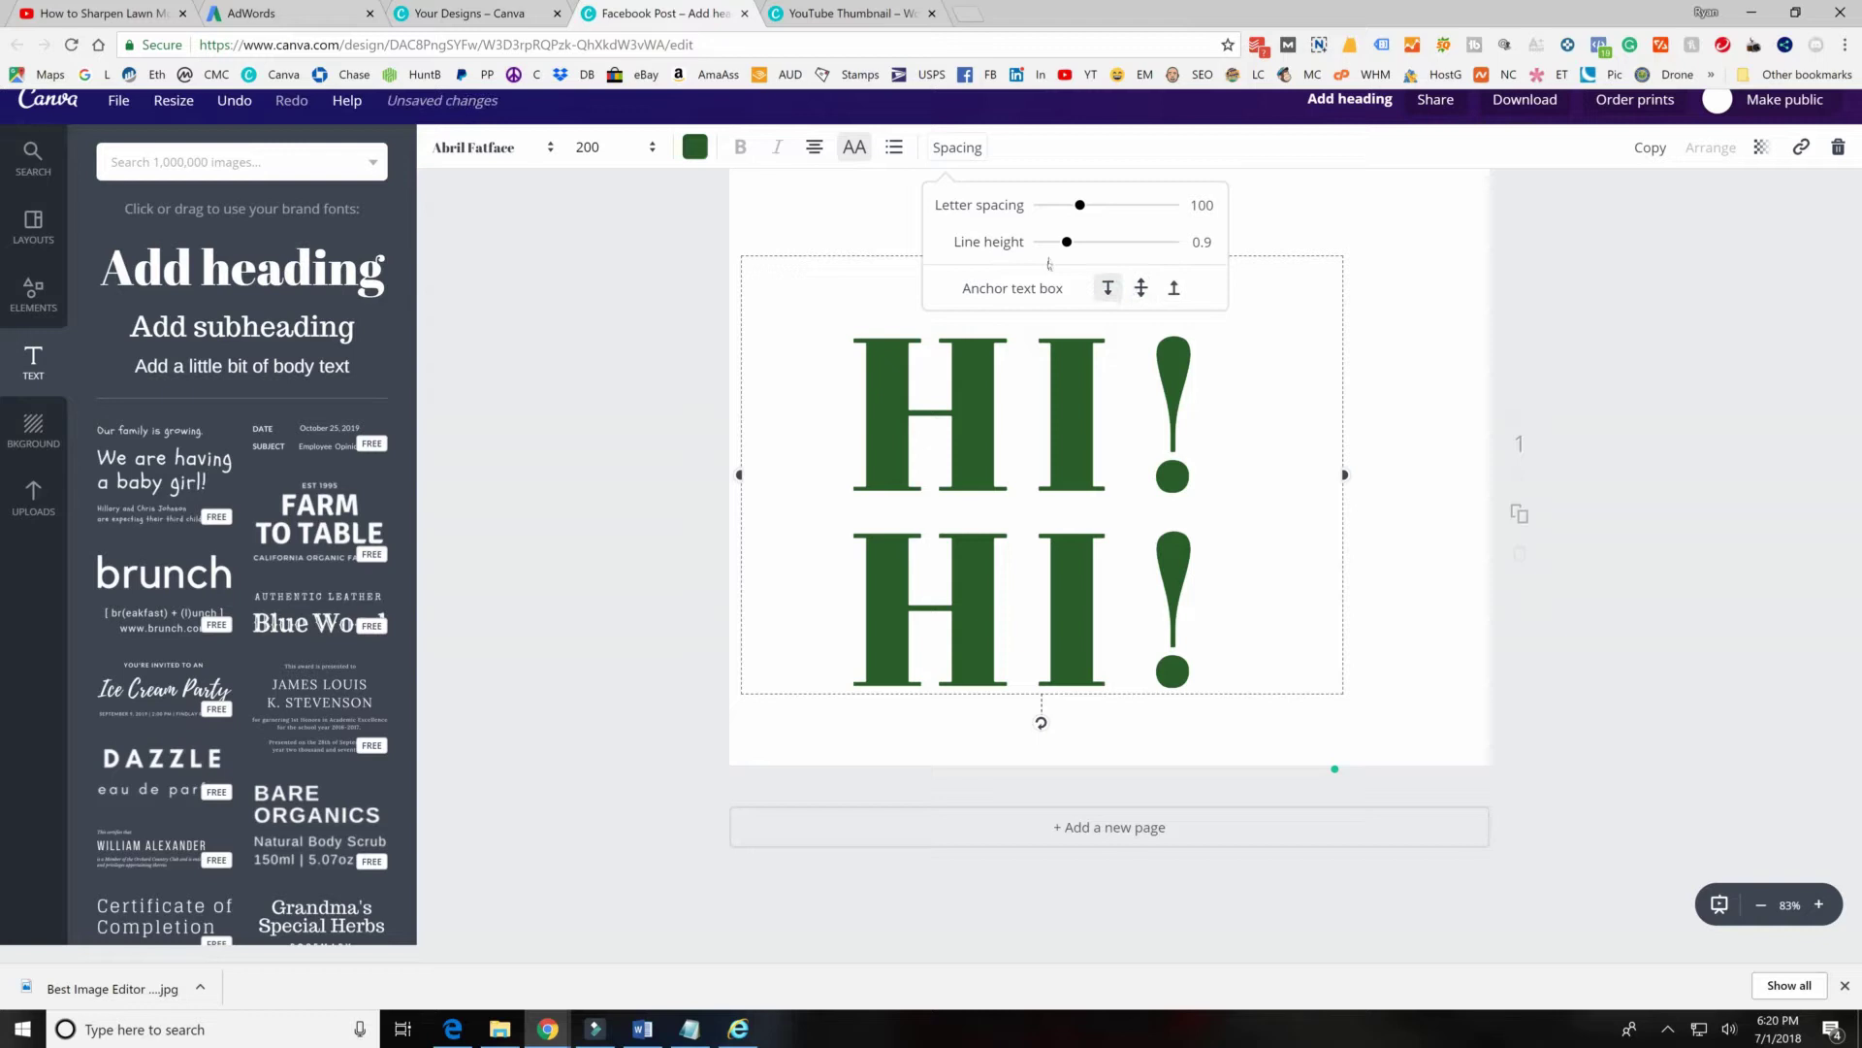
pyautogui.moveTo(1067, 242)
pyautogui.mouseDown()
pyautogui.moveTo(1084, 245)
pyautogui.moveTo(1060, 251)
pyautogui.mouseUp()
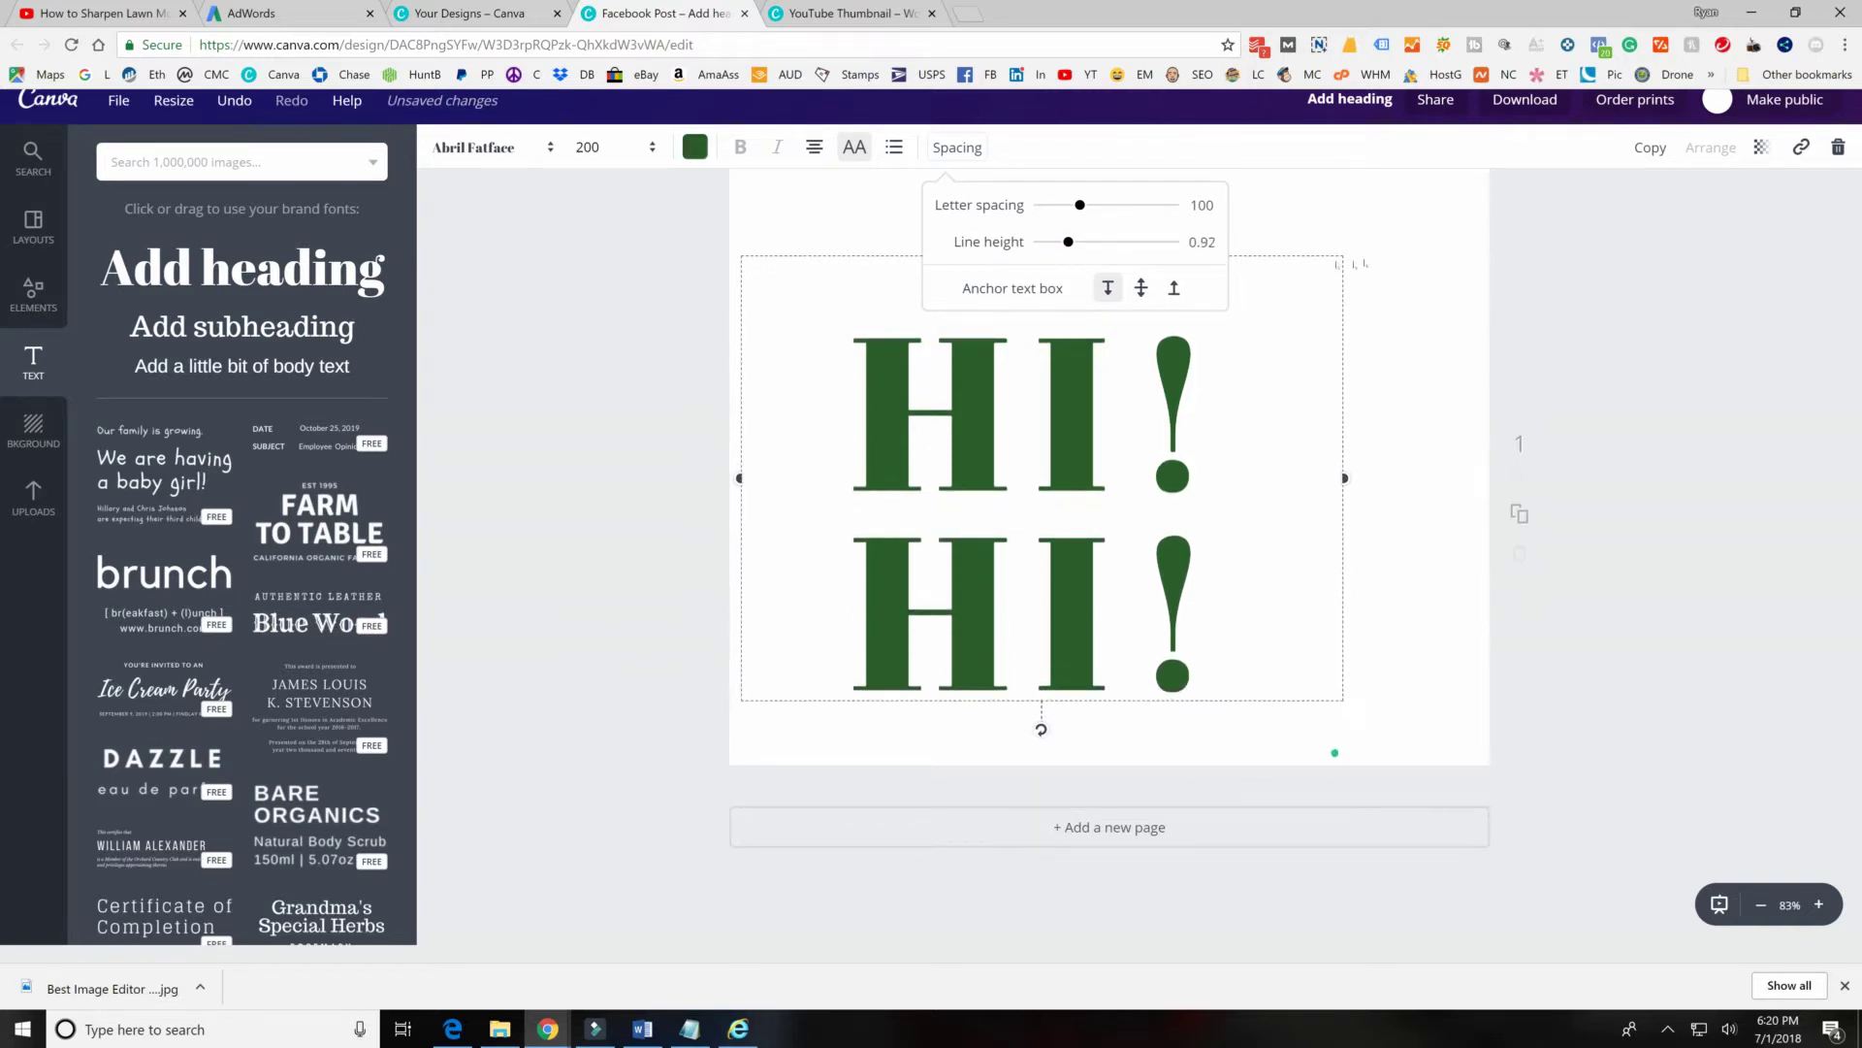
# Widen the two-line heading's text box and reposition it up and to the left, slightly over the page's left edge.
pyautogui.moveTo(1295, 264); pyautogui.dragTo(1321, 241)
pyautogui.moveTo(1375, 455); pyautogui.dragTo(1481, 455)
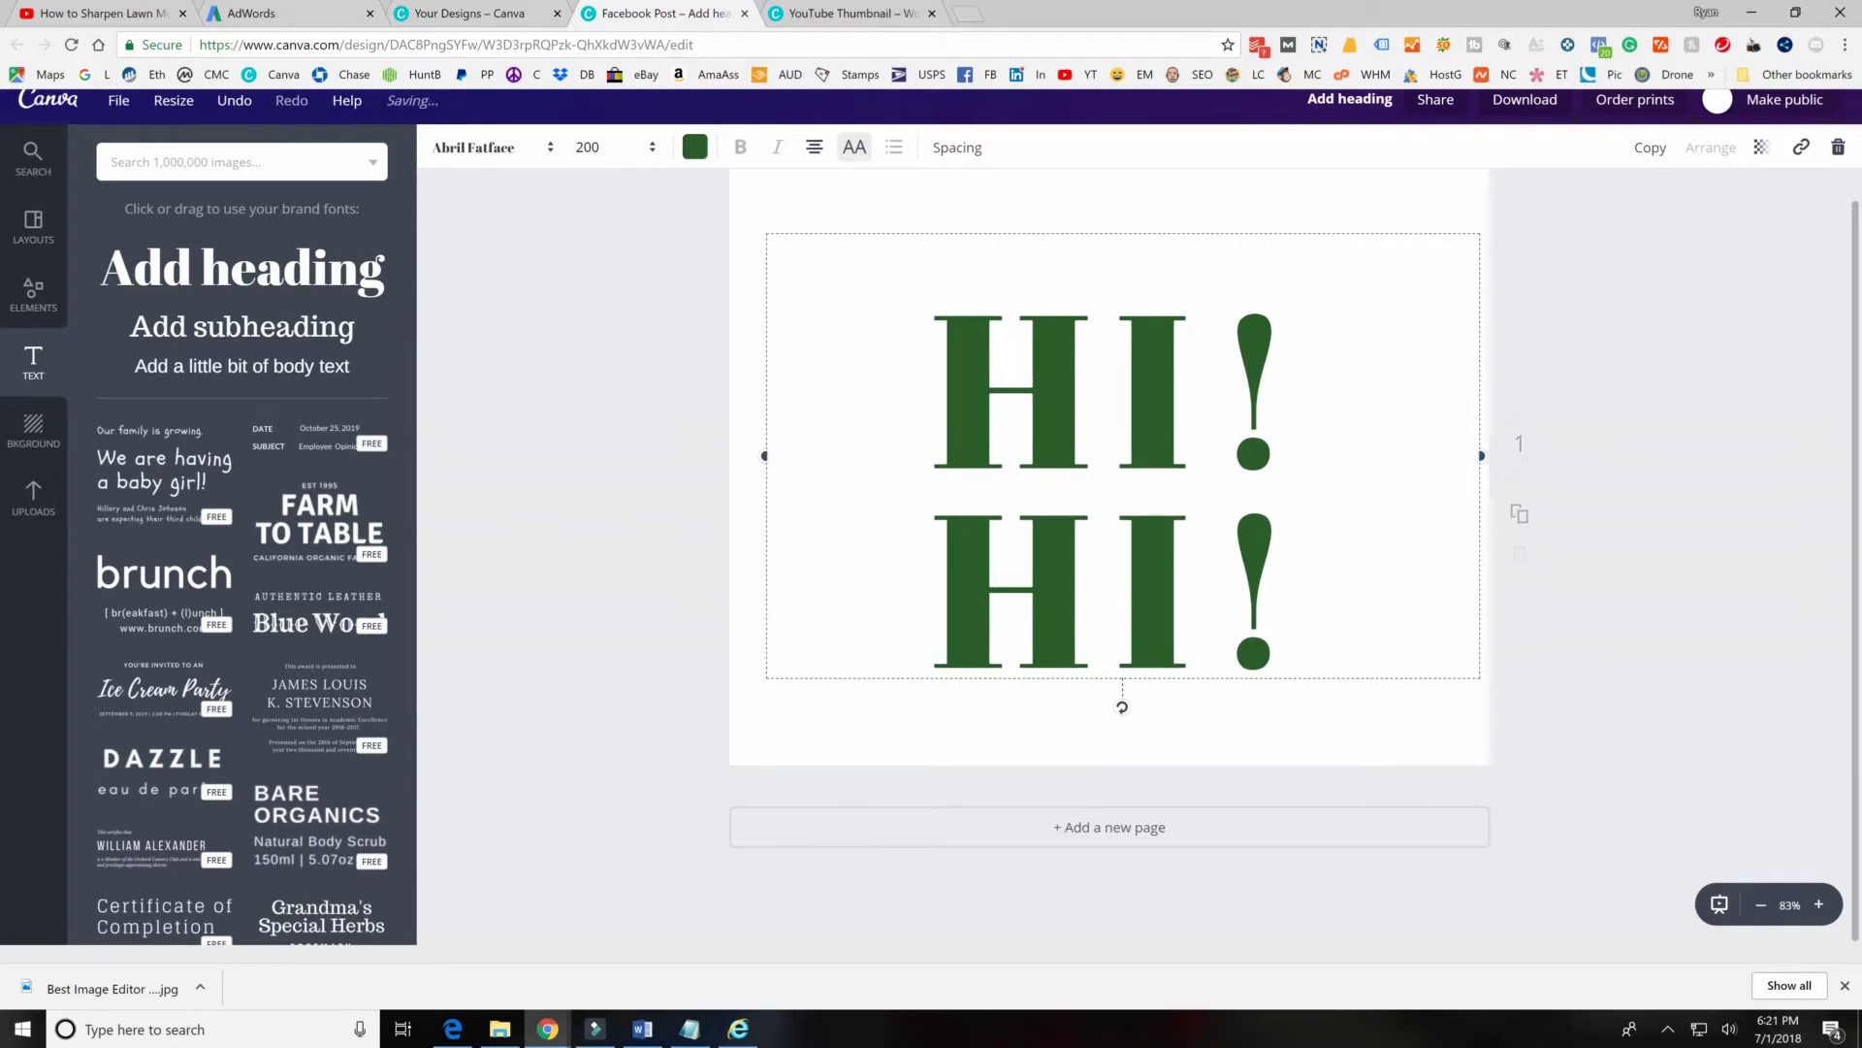
pyautogui.click(1261, 363)
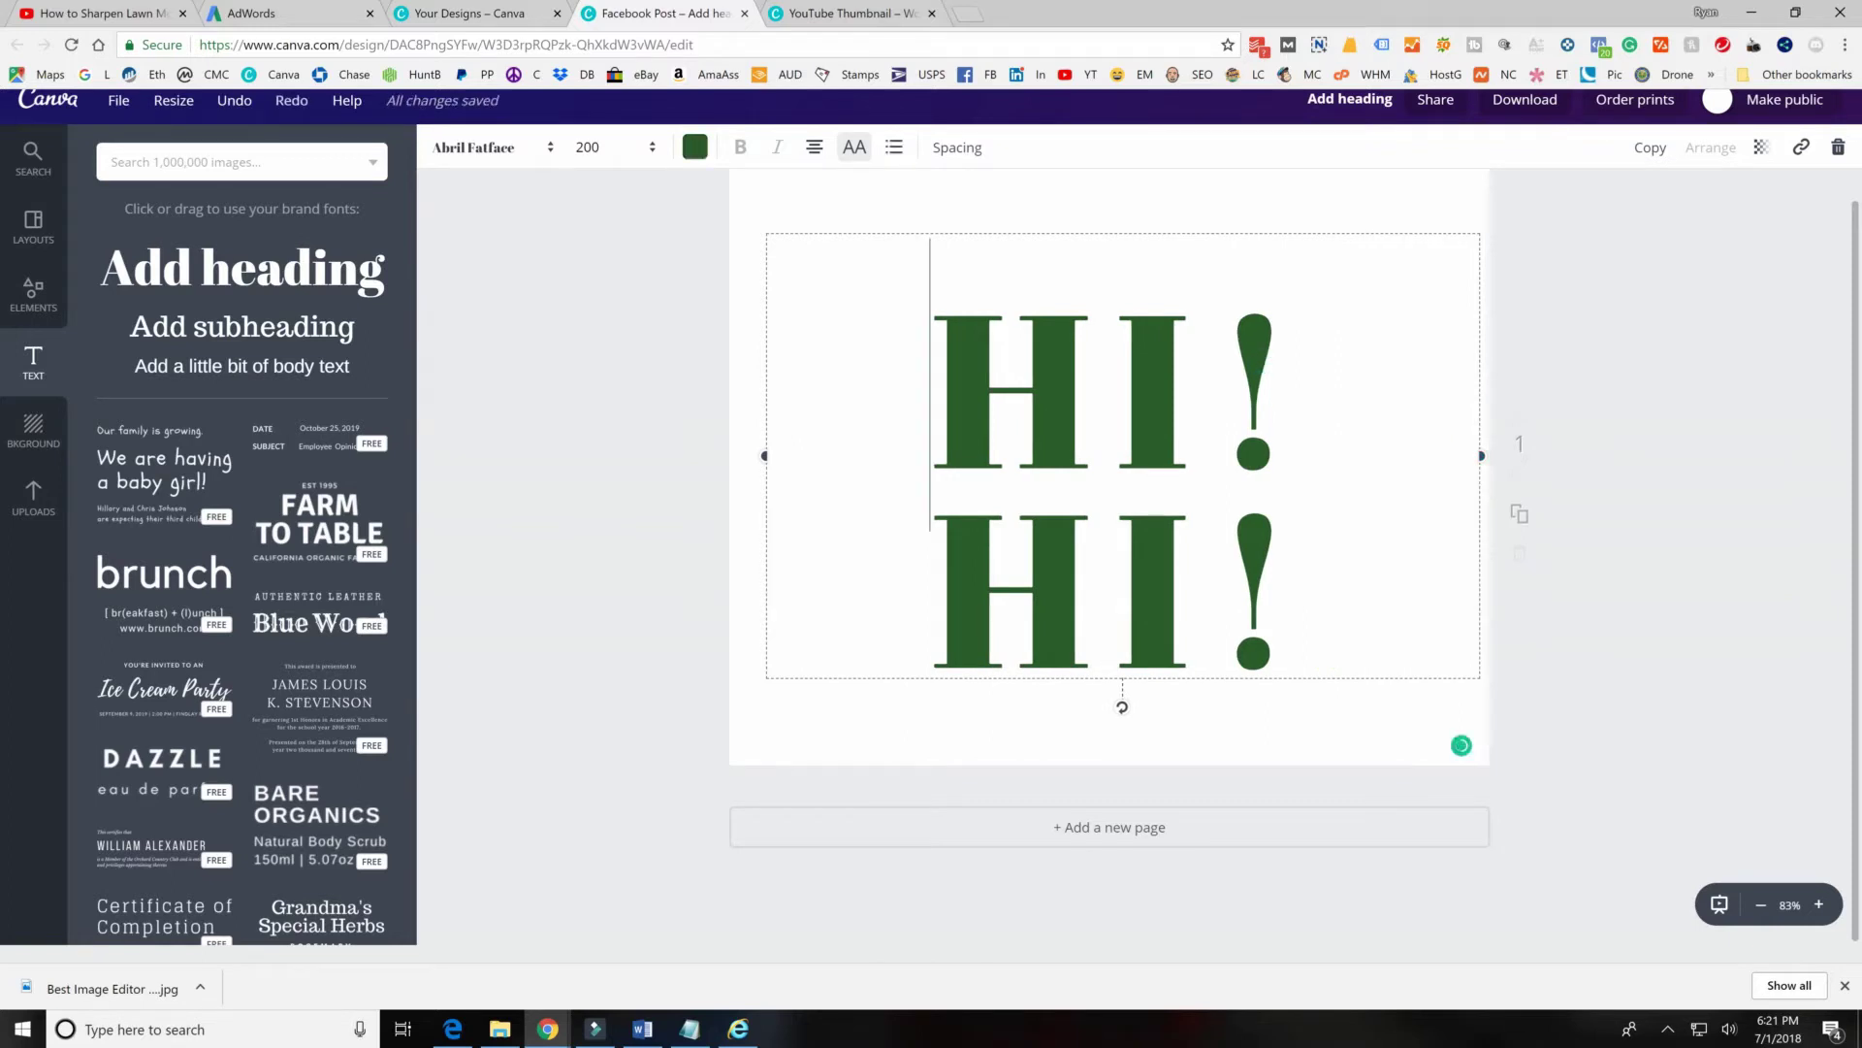
pyautogui.click(1300, 427)
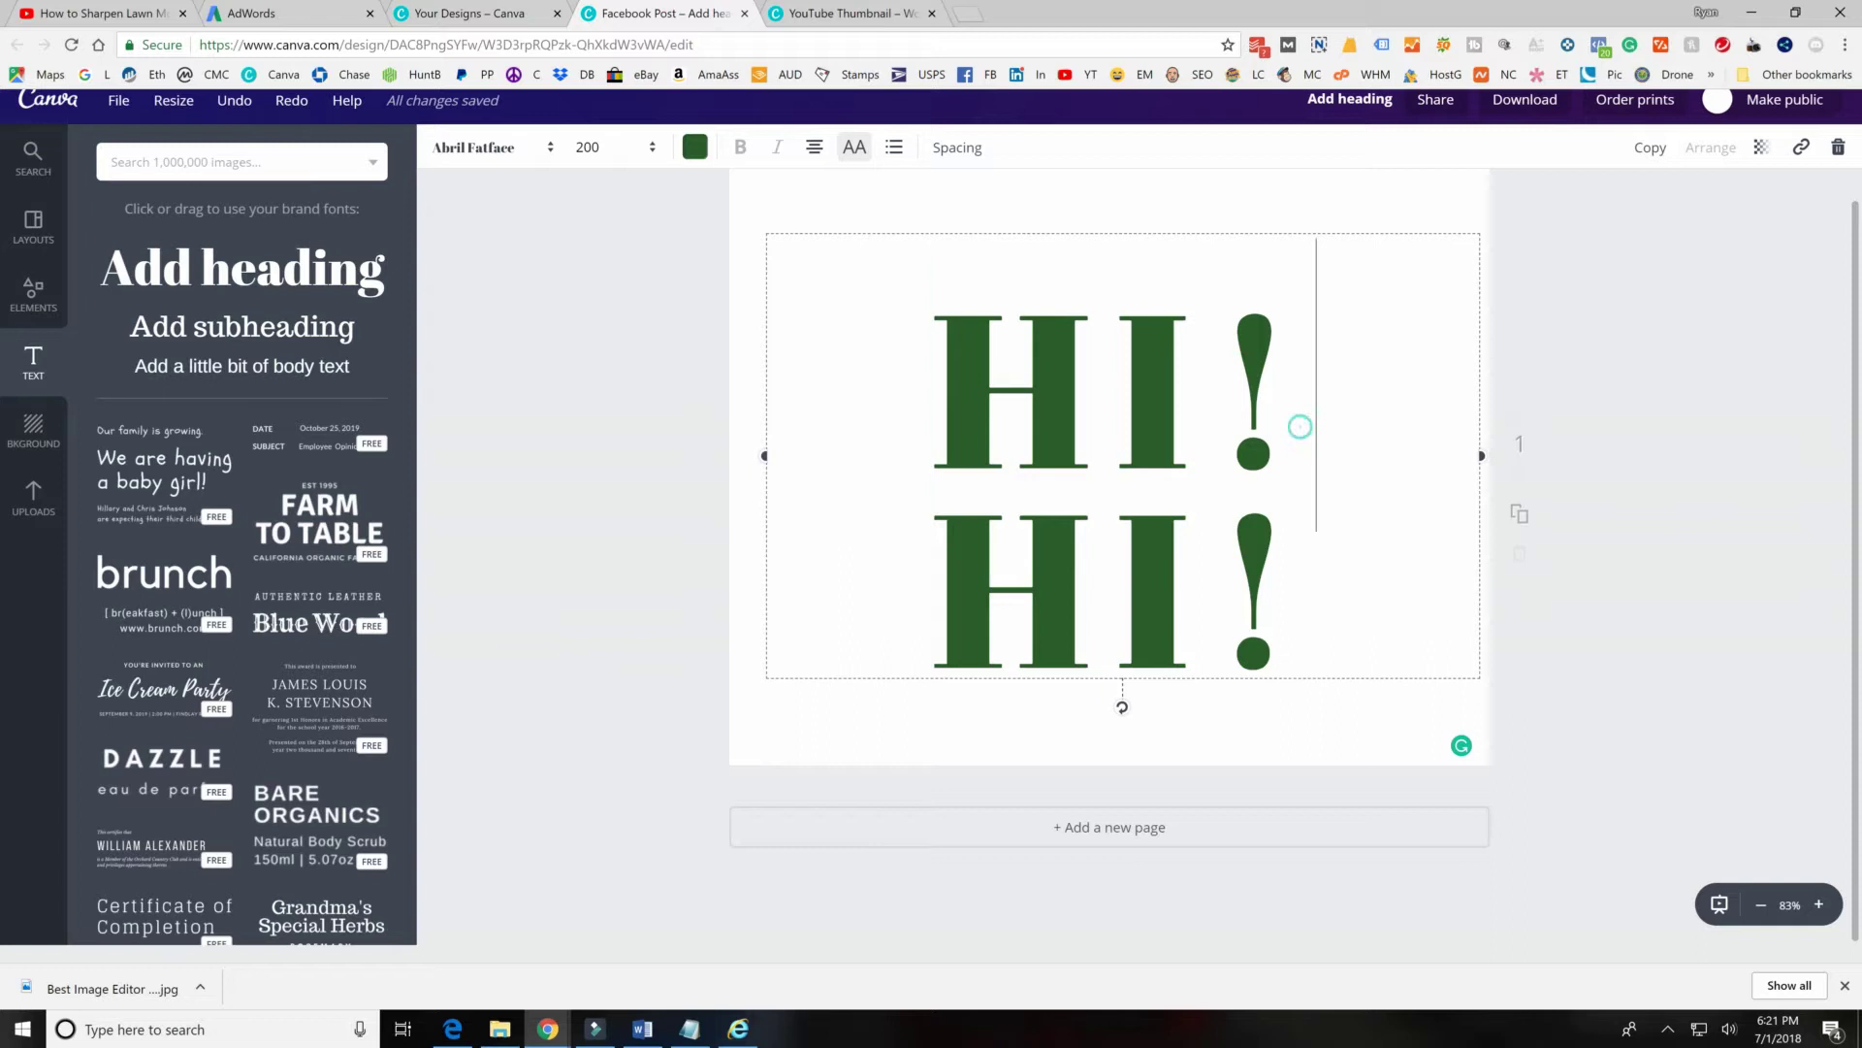
pyautogui.press('Return')
pyautogui.press('BackSpace')
pyautogui.moveTo(911, 193); pyautogui.dragTo(827, 169)
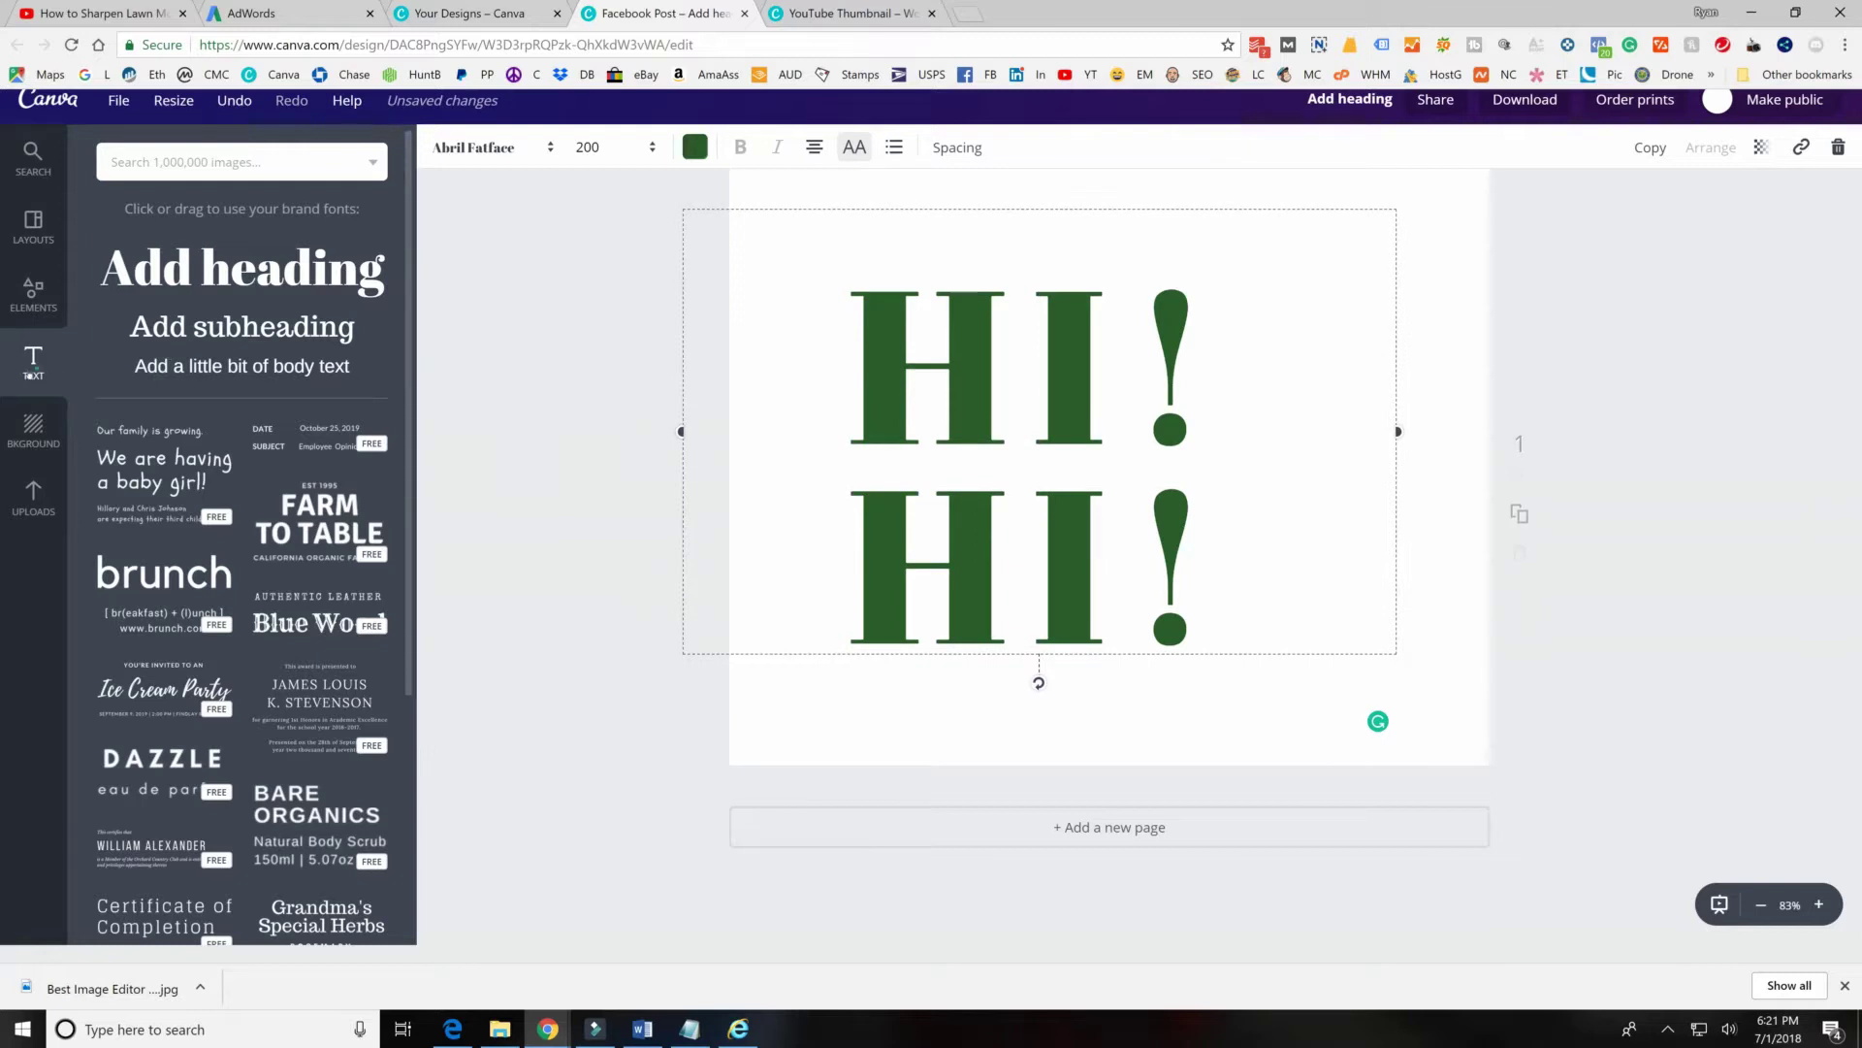
pyautogui.click(203, 271)
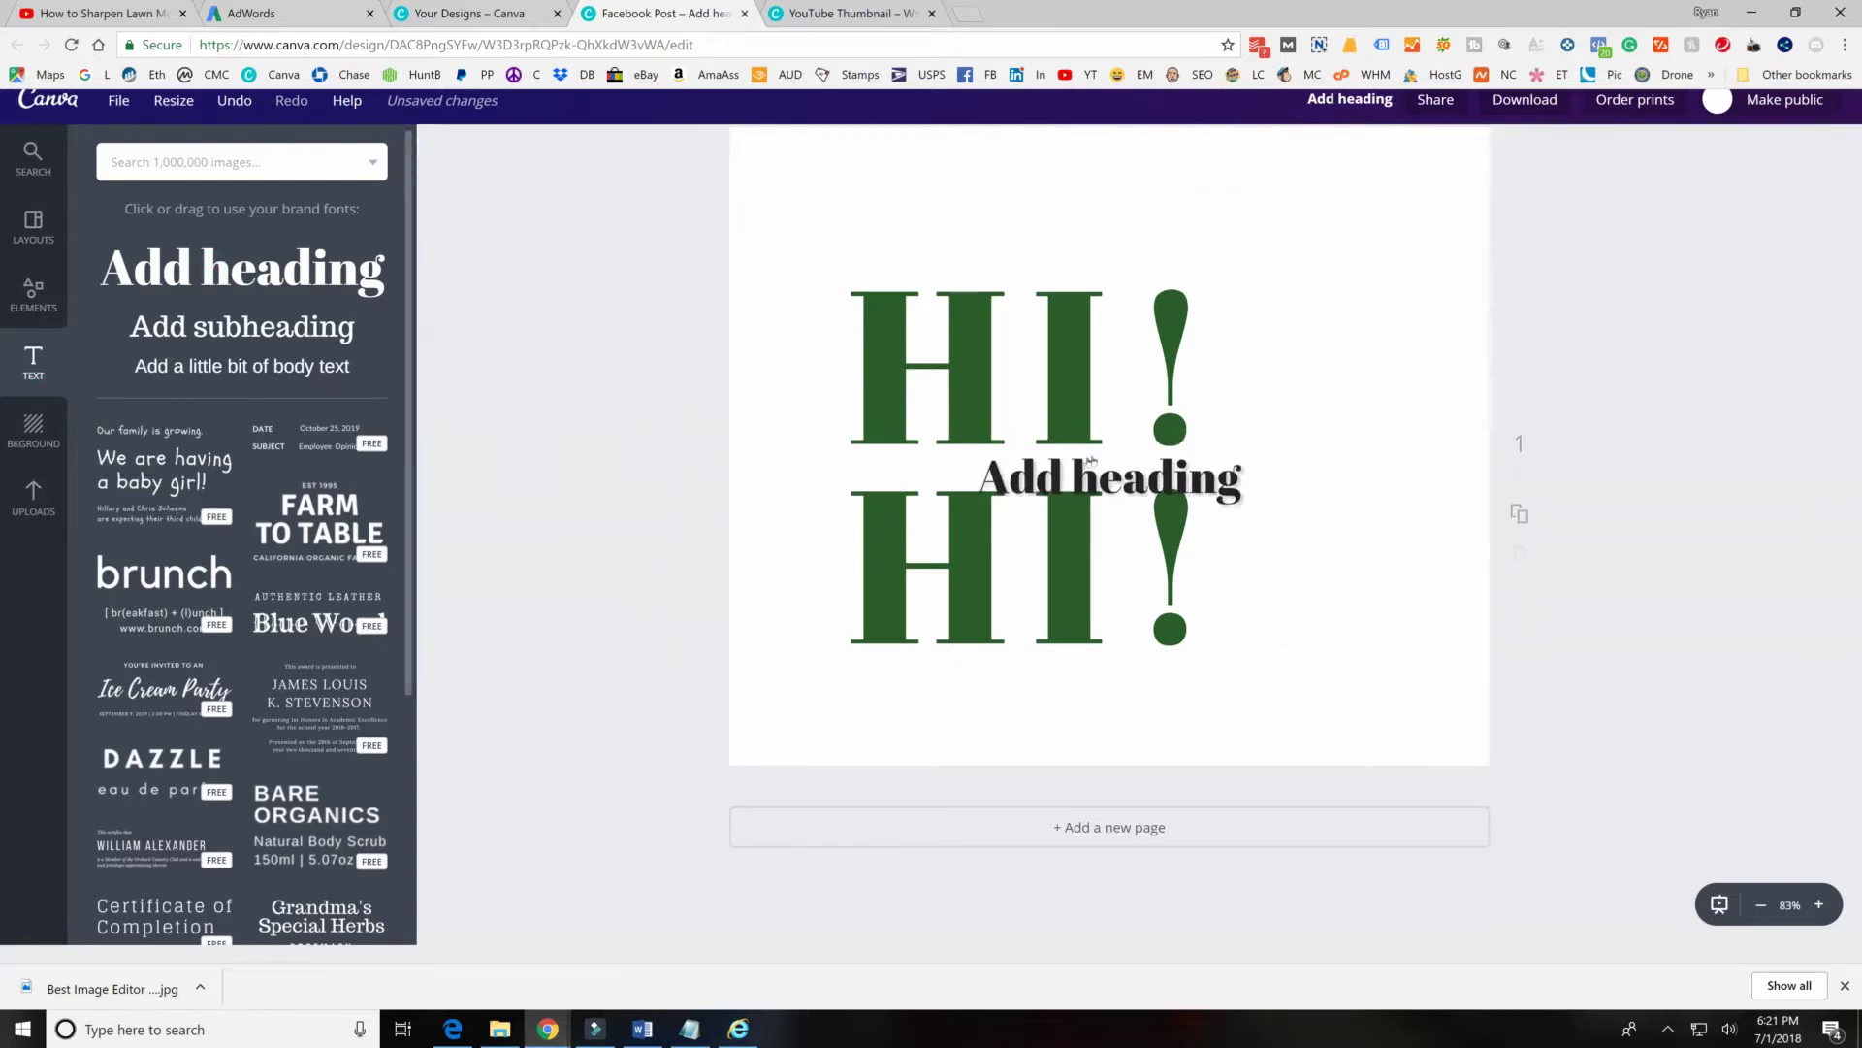
pyautogui.moveTo(1307, 407); pyautogui.dragTo(1363, 386)
pyautogui.press('BackSpace')
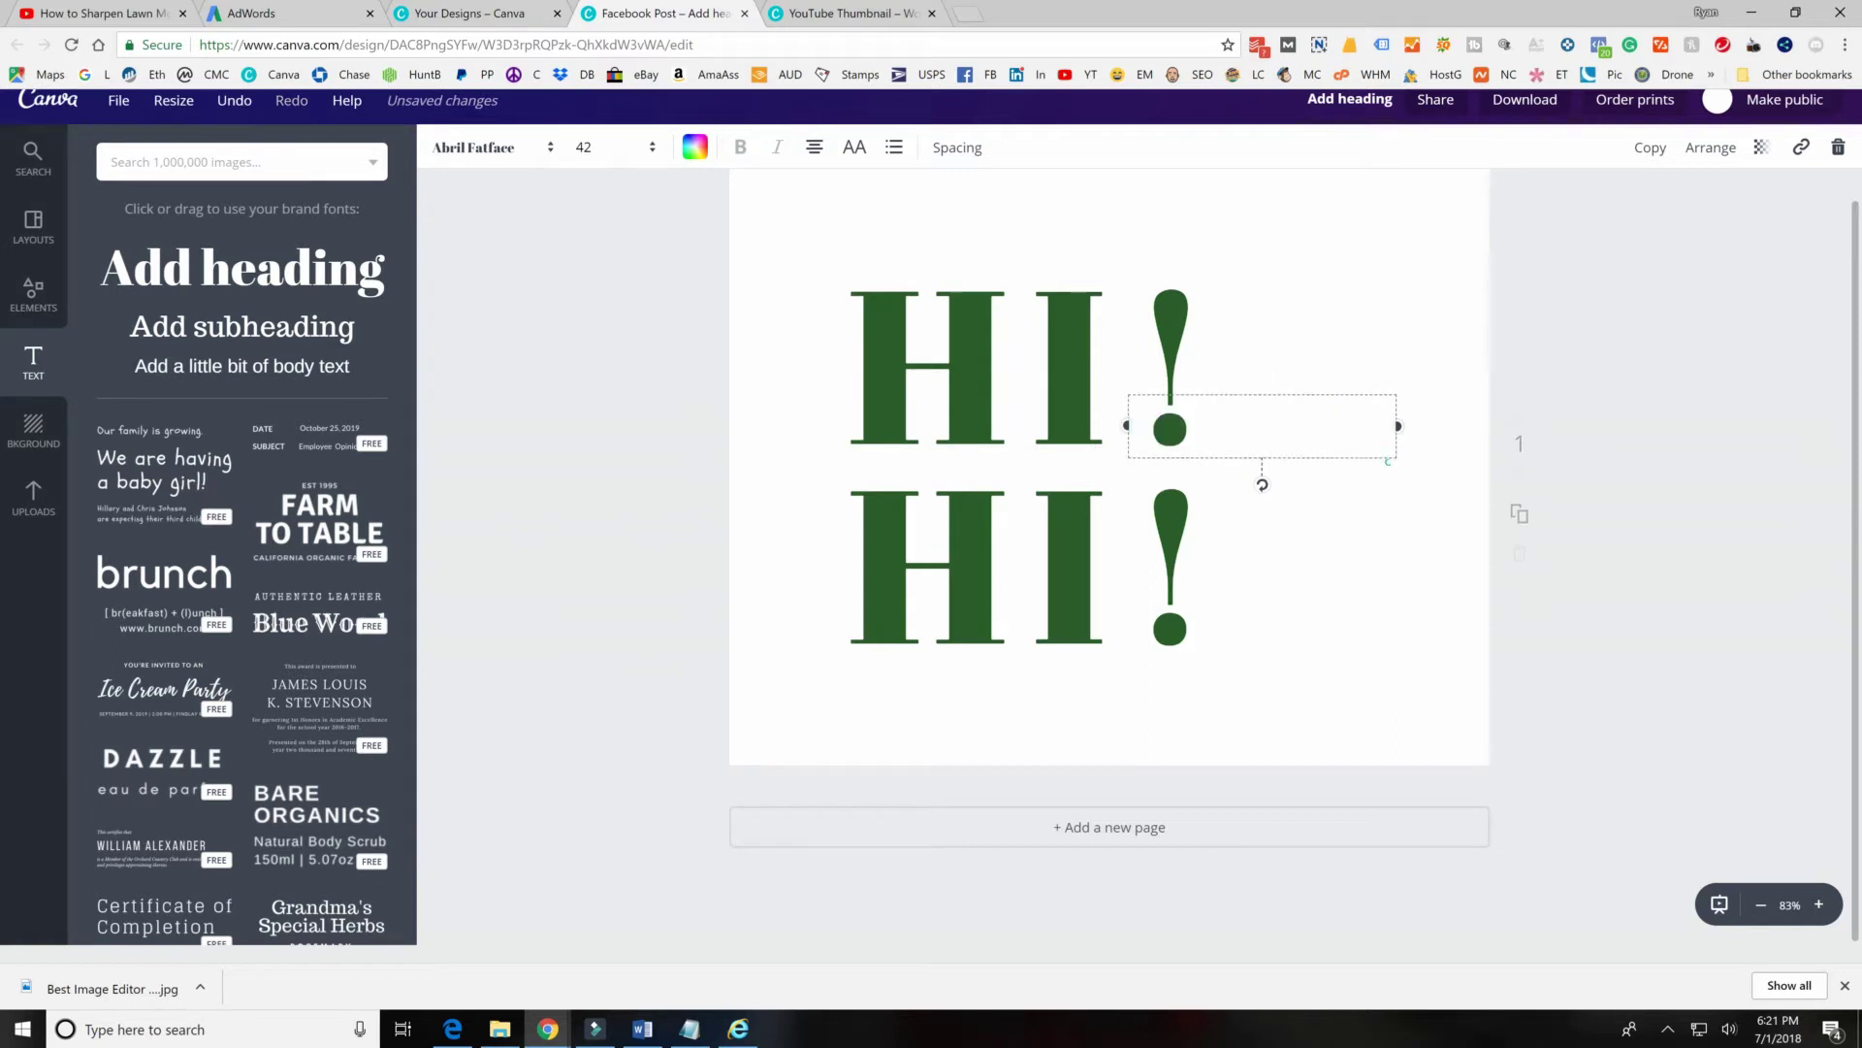
pyautogui.click(1626, 345)
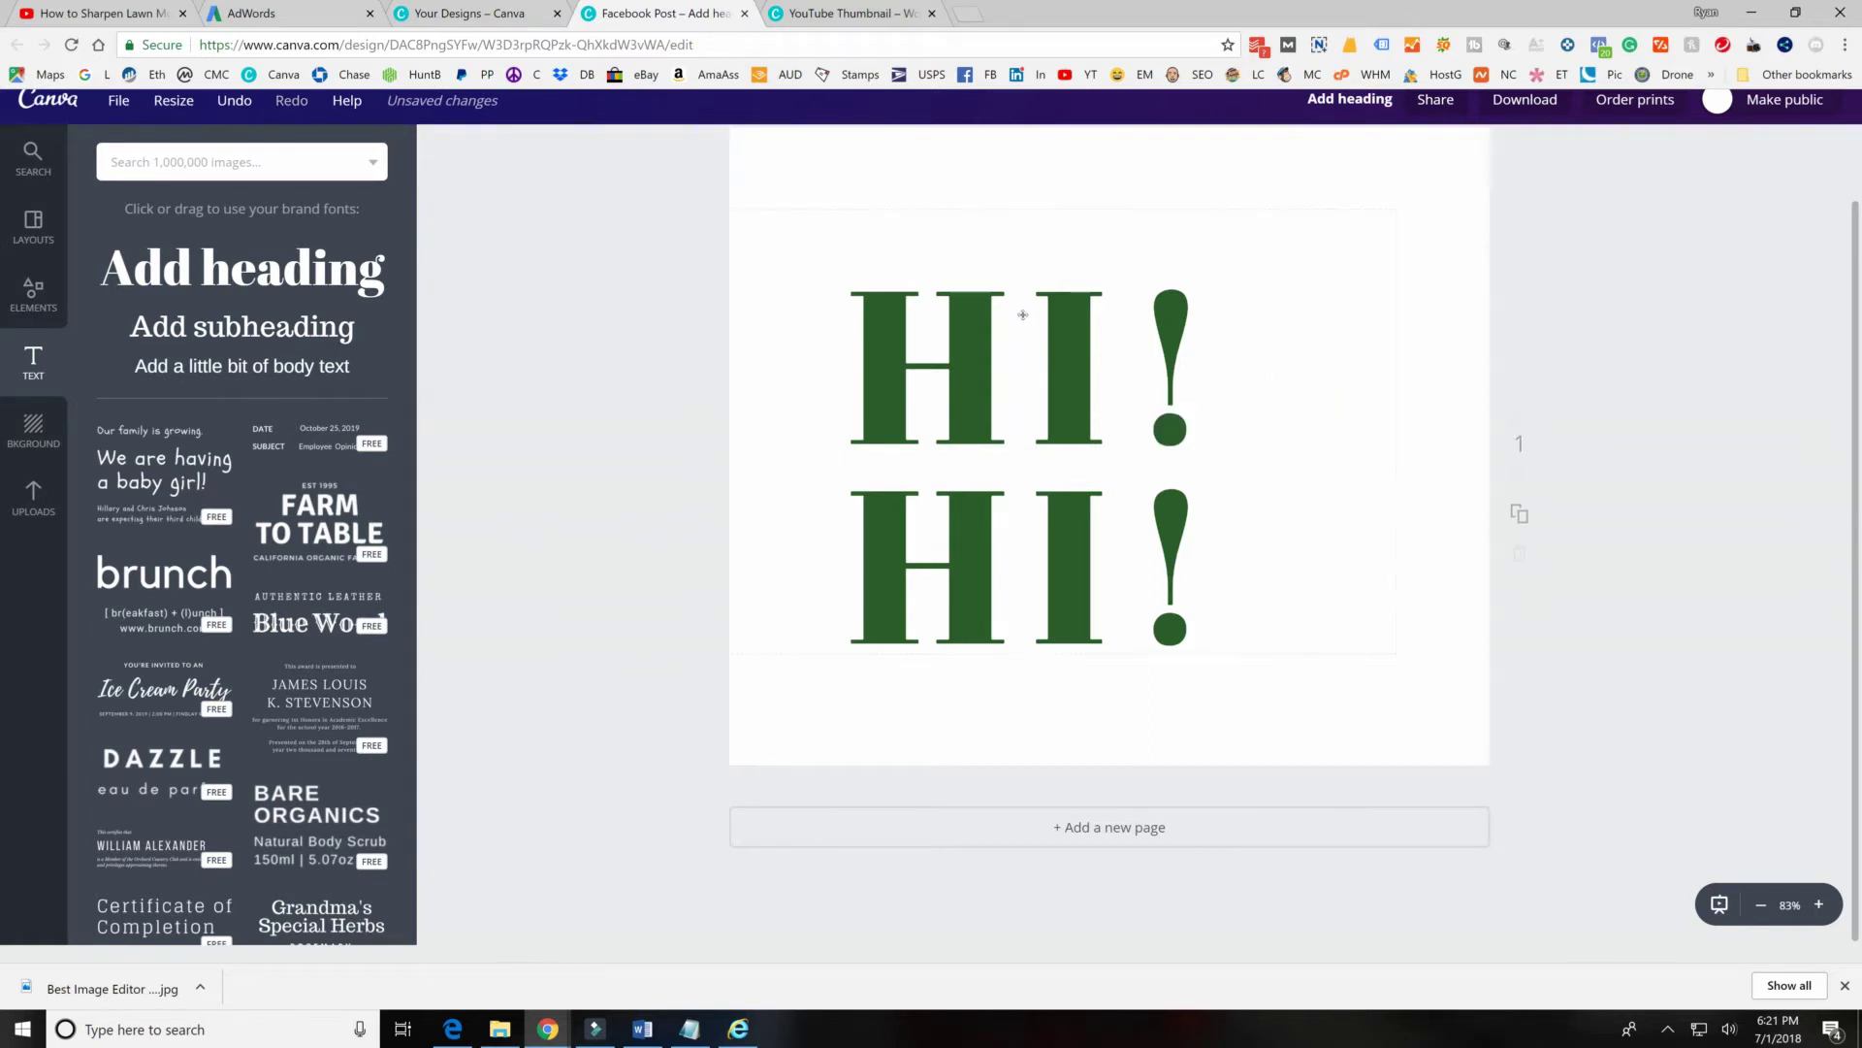
# Duplicate the two-line "HI!" heading, offset the copy to the right, and set the copy's transparency to 56.
pyautogui.click(1035, 330)
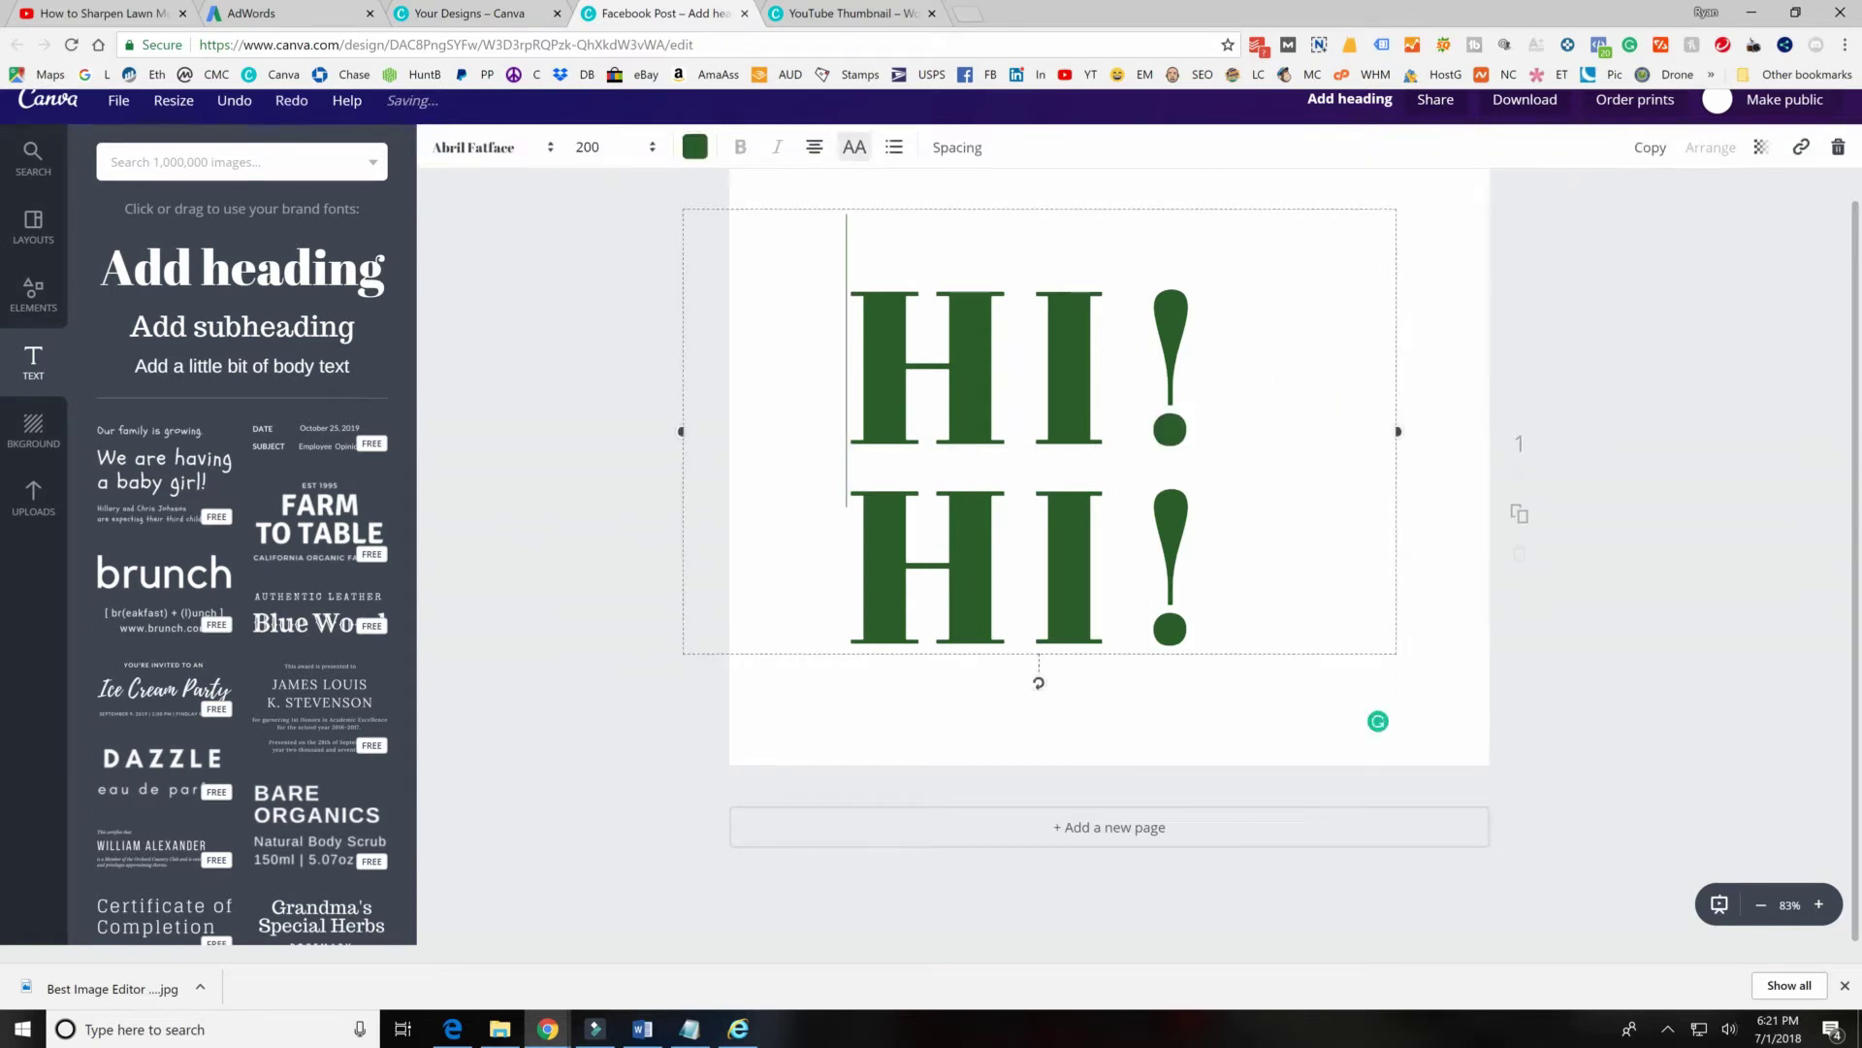
pyautogui.click(1652, 151)
pyautogui.moveTo(1317, 207); pyautogui.dragTo(1508, 197)
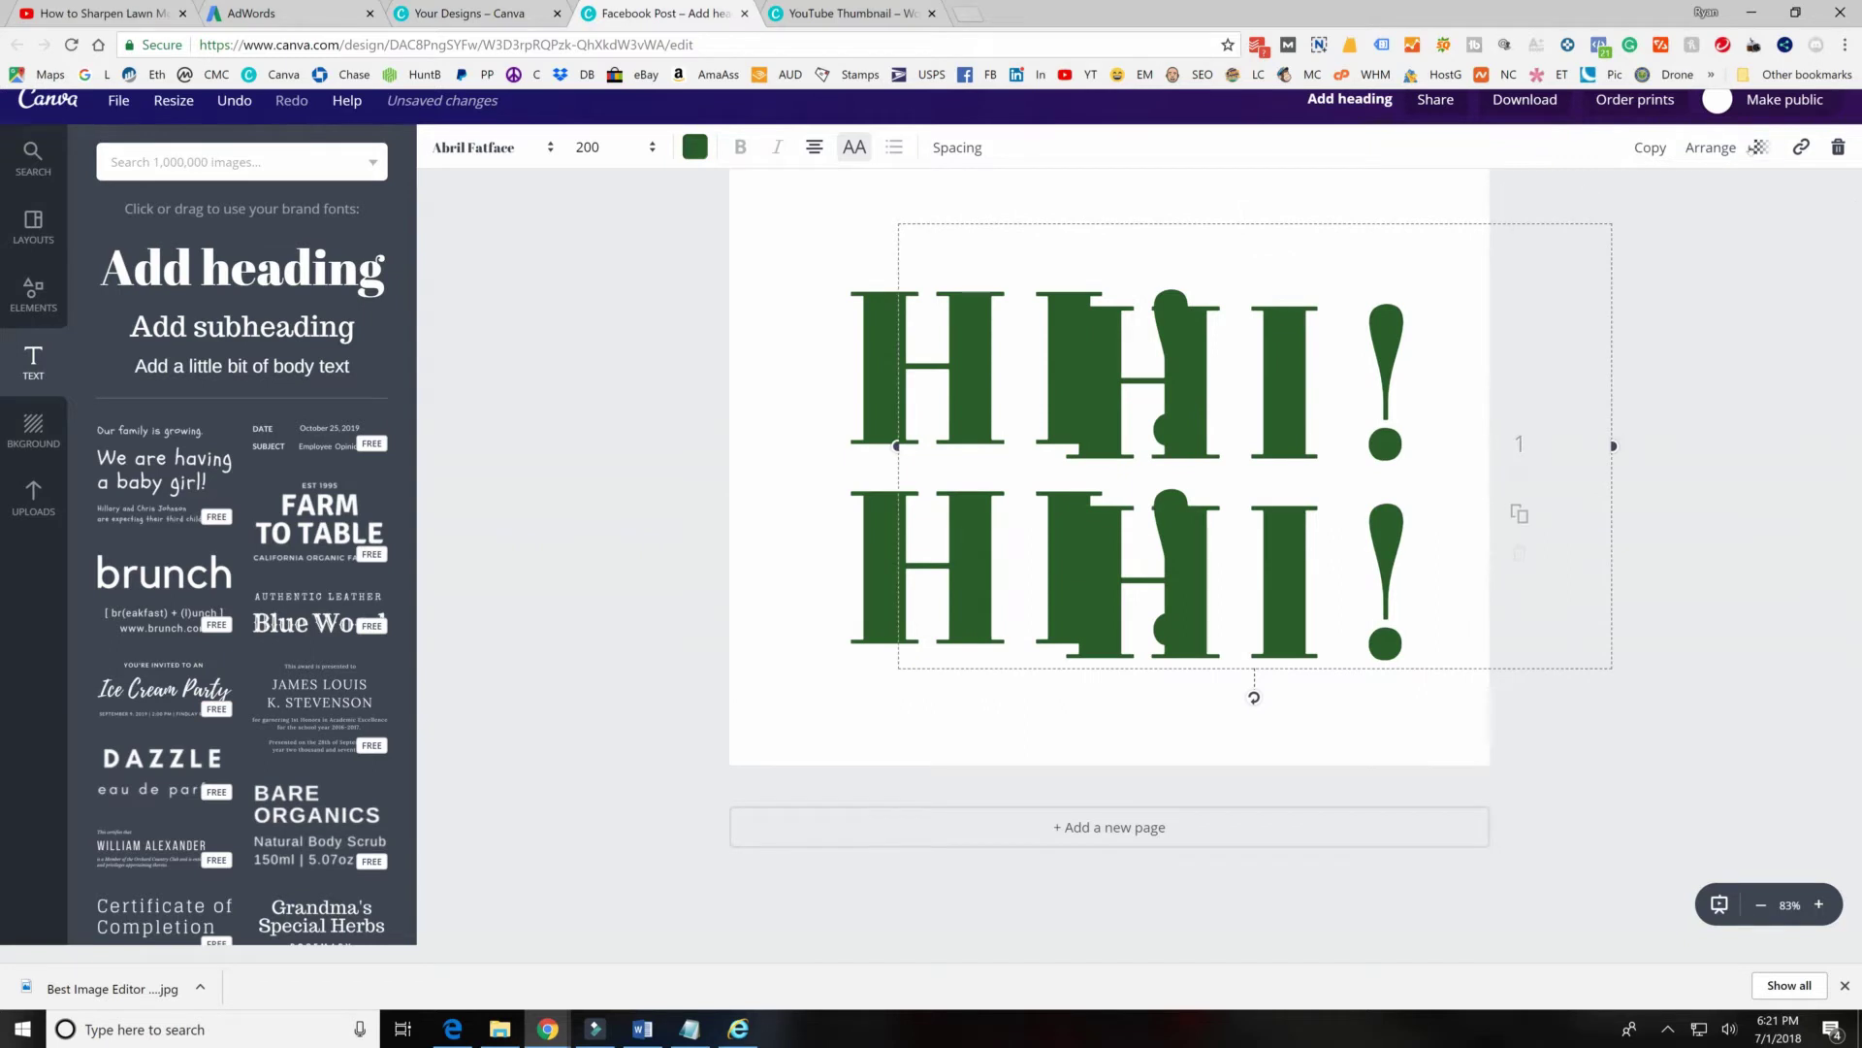
pyautogui.click(1762, 147)
pyautogui.moveTo(1732, 205); pyautogui.dragTo(1671, 218)
# Try sending the translucent copy back and bringing it forward again, and shift it slightly left and up.
pyautogui.click(1709, 149)
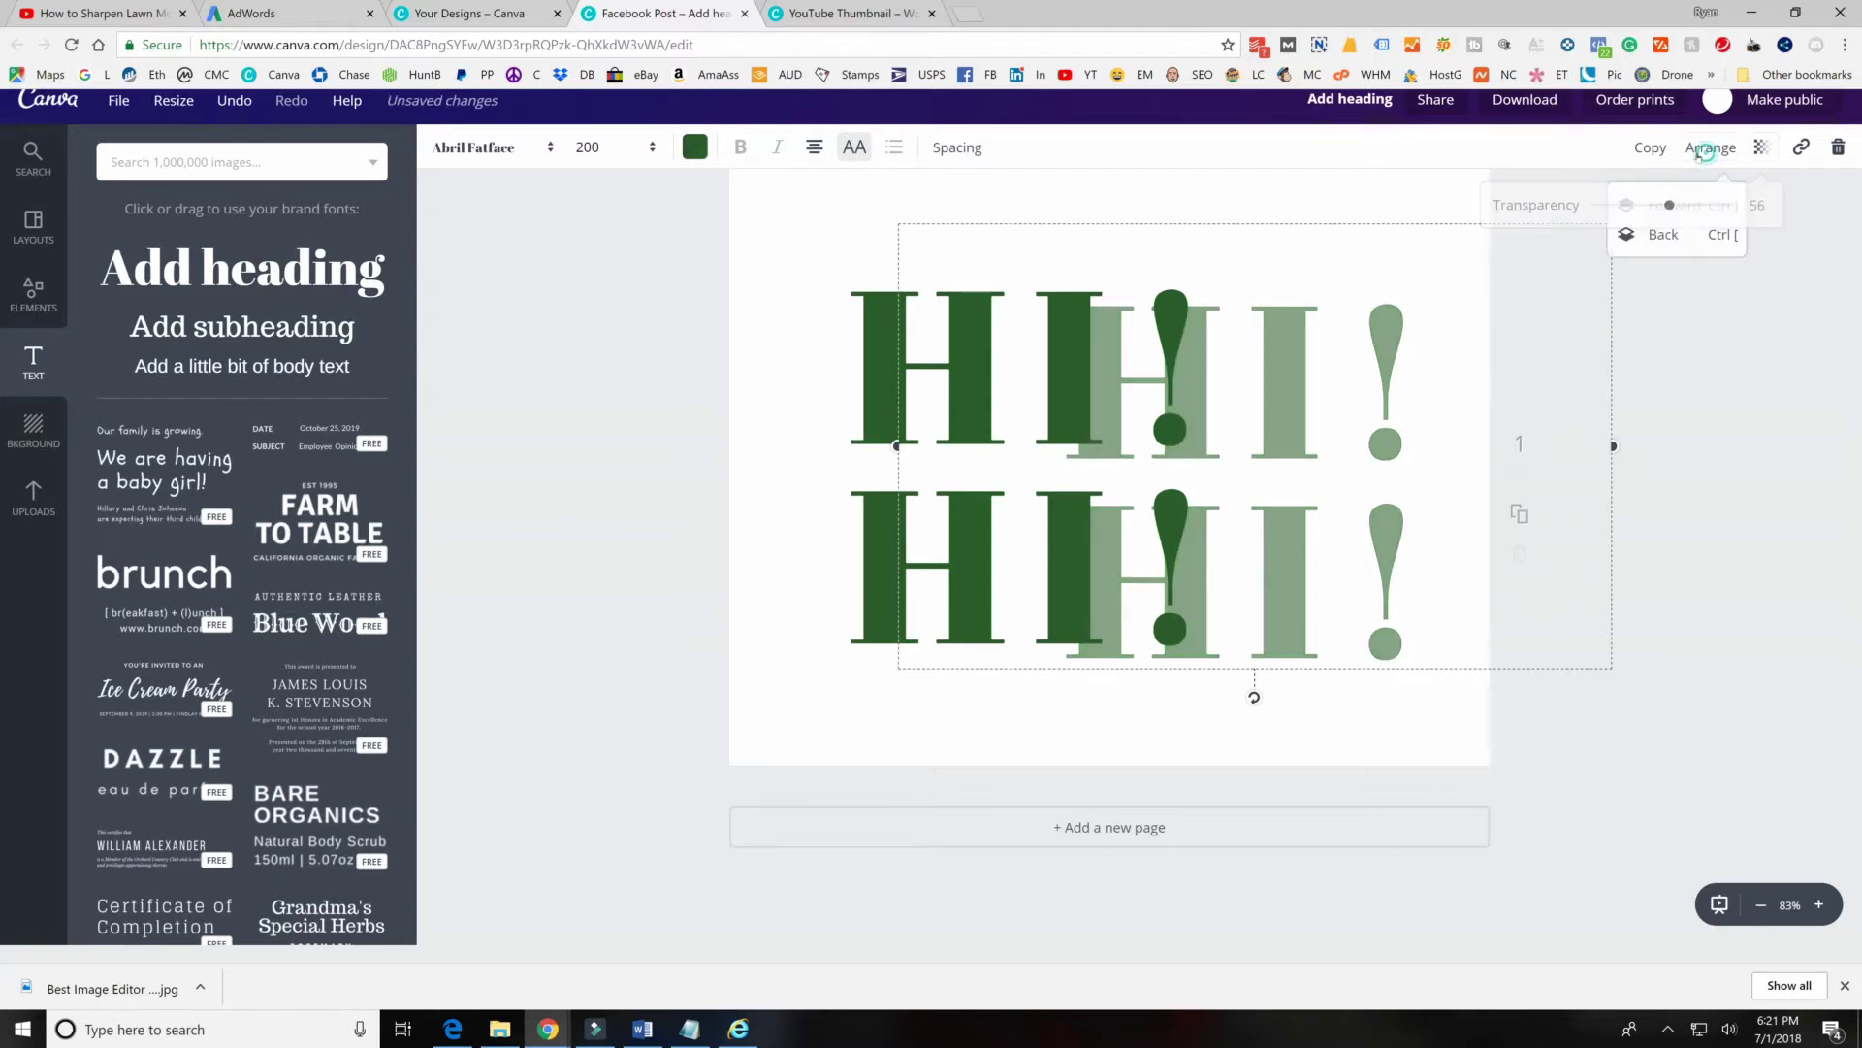
pyautogui.click(1667, 234)
pyautogui.click(1666, 205)
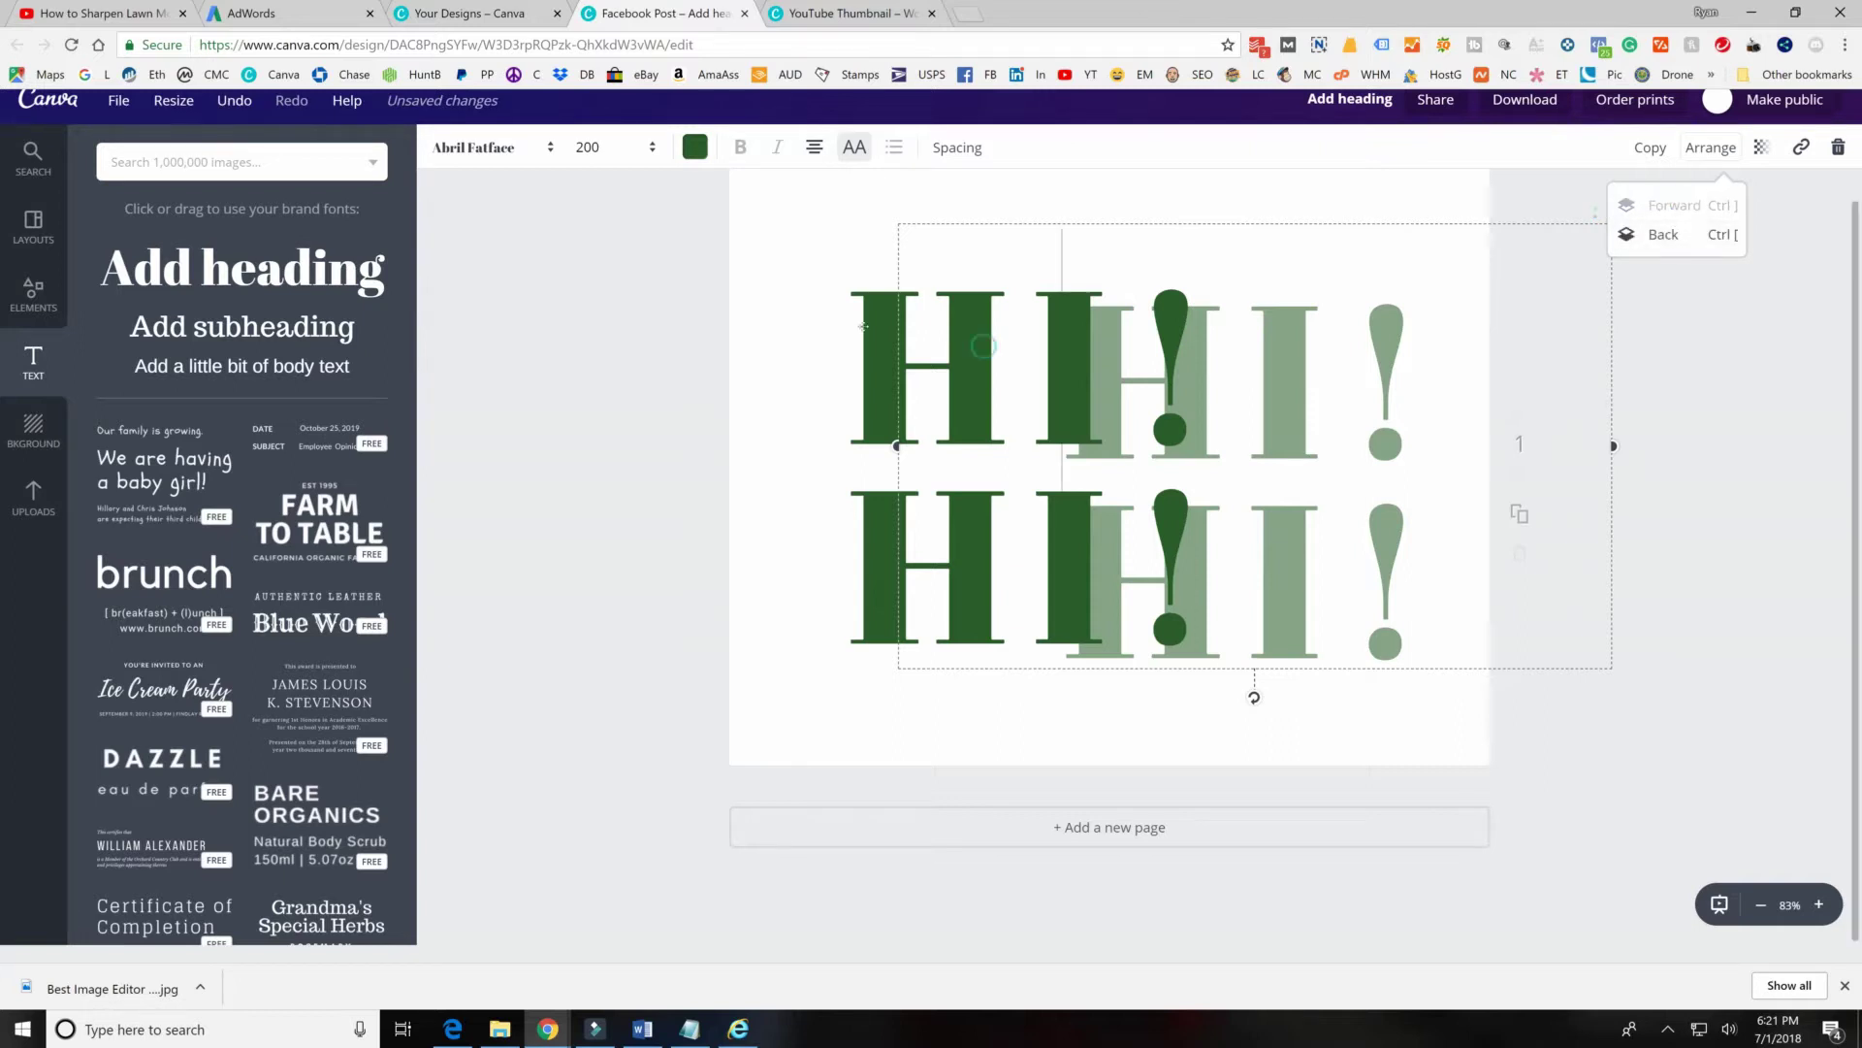
pyautogui.moveTo(877, 315); pyautogui.dragTo(849, 315)
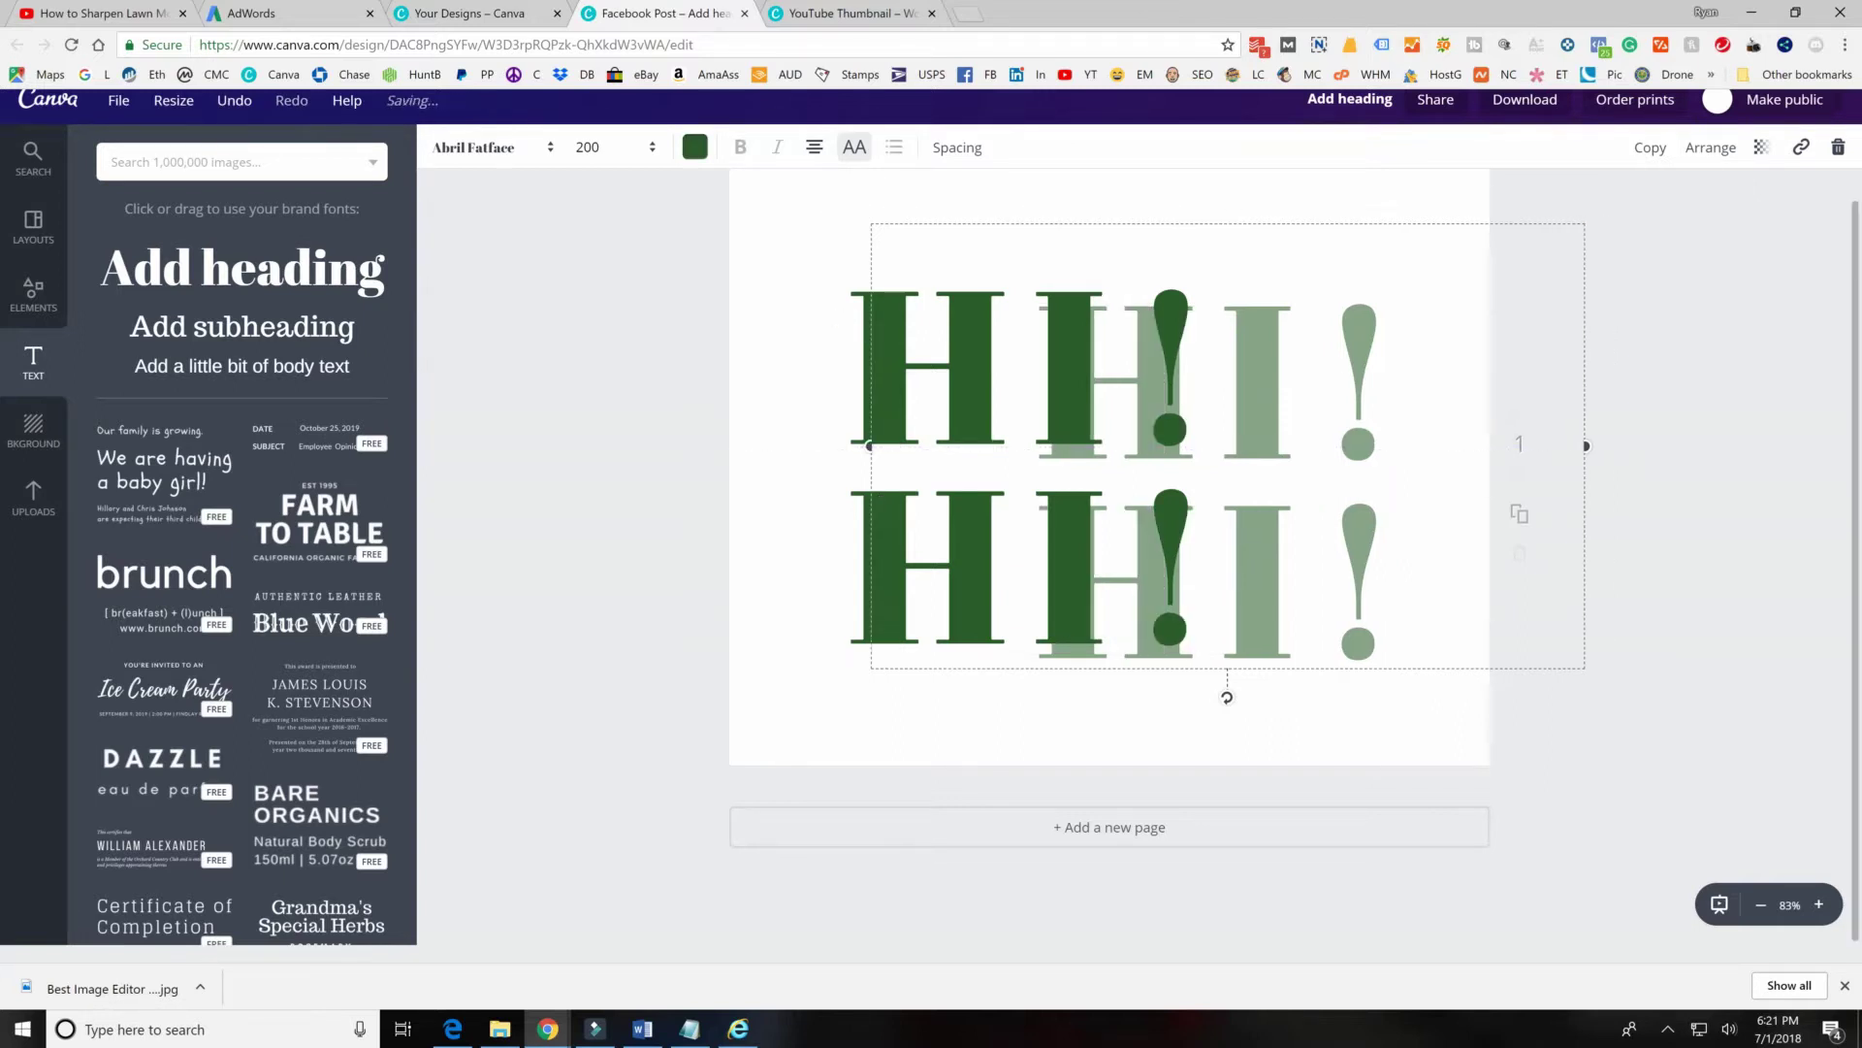
pyautogui.moveTo(1178, 203)
pyautogui.mouseDown()
pyautogui.moveTo(1218, 201)
pyautogui.moveTo(1151, 184)
pyautogui.moveTo(1193, 173)
pyautogui.mouseUp()
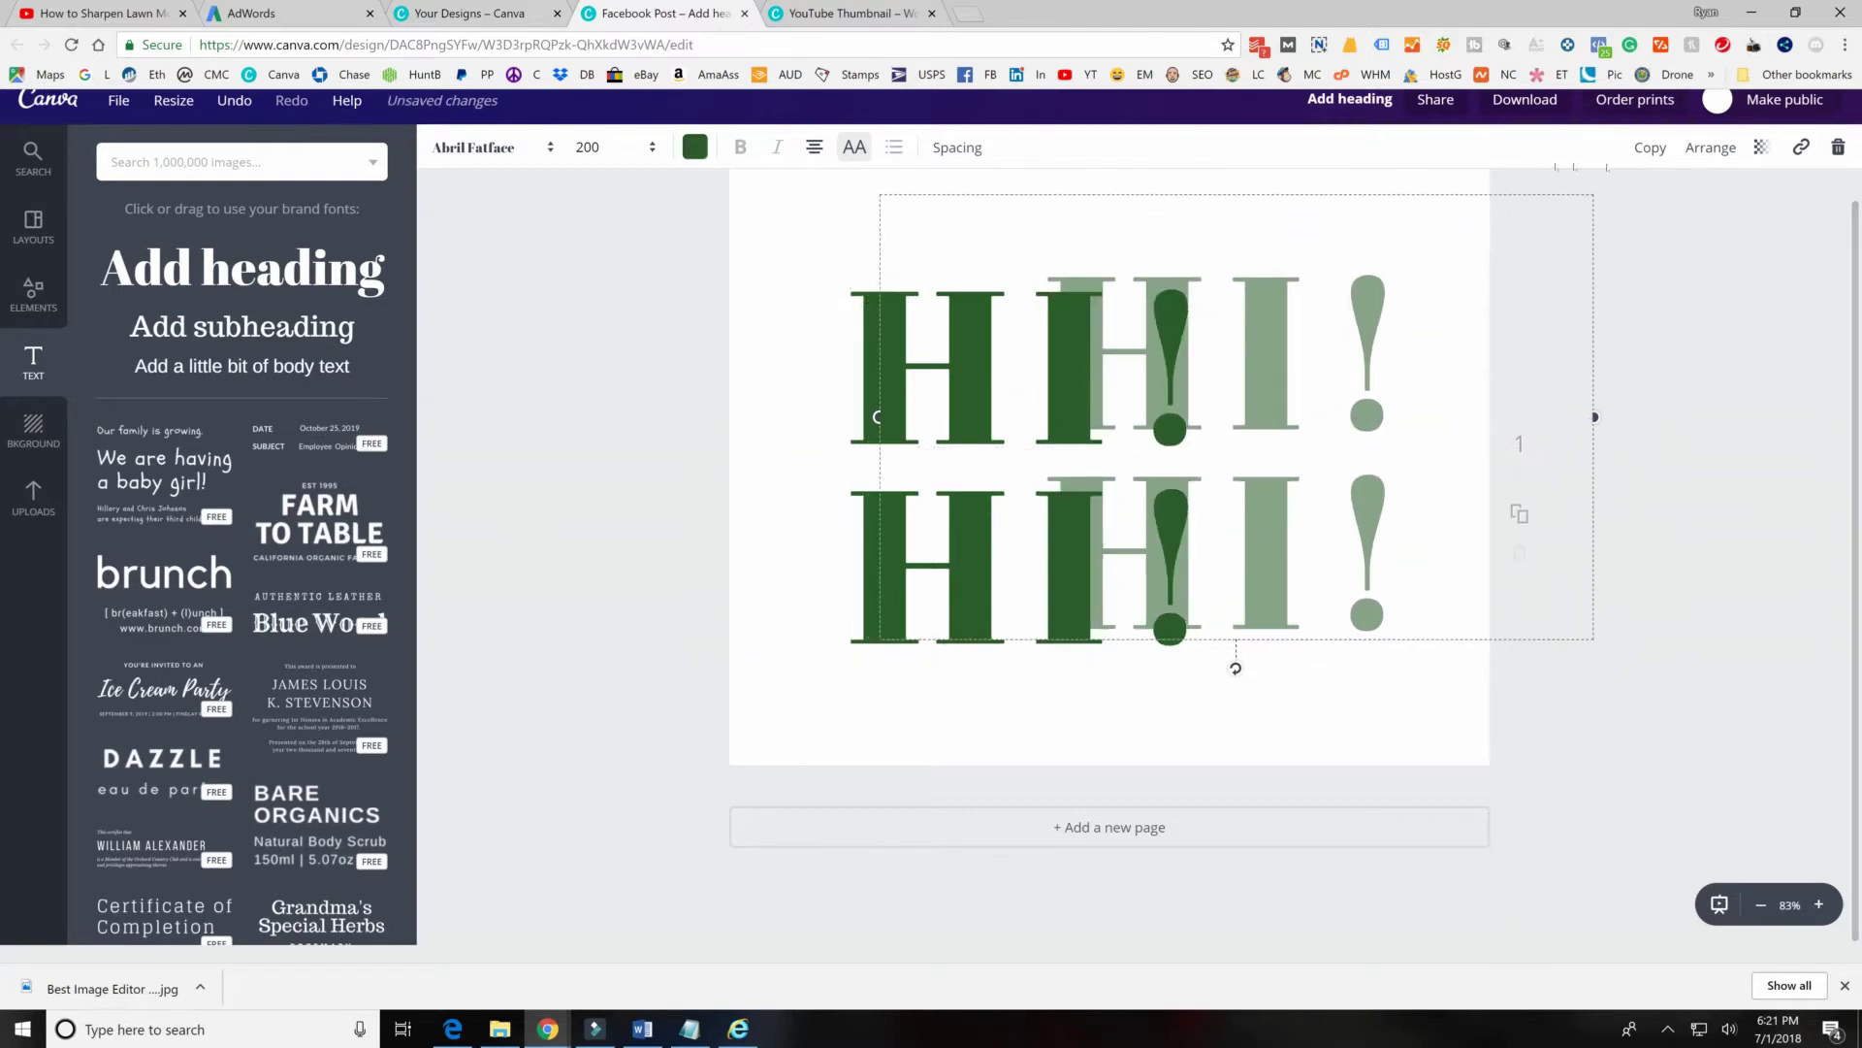
# Switch the translucent copy's layer order again, and bring the original dark green heading forward in front of it.
pyautogui.click(1699, 152)
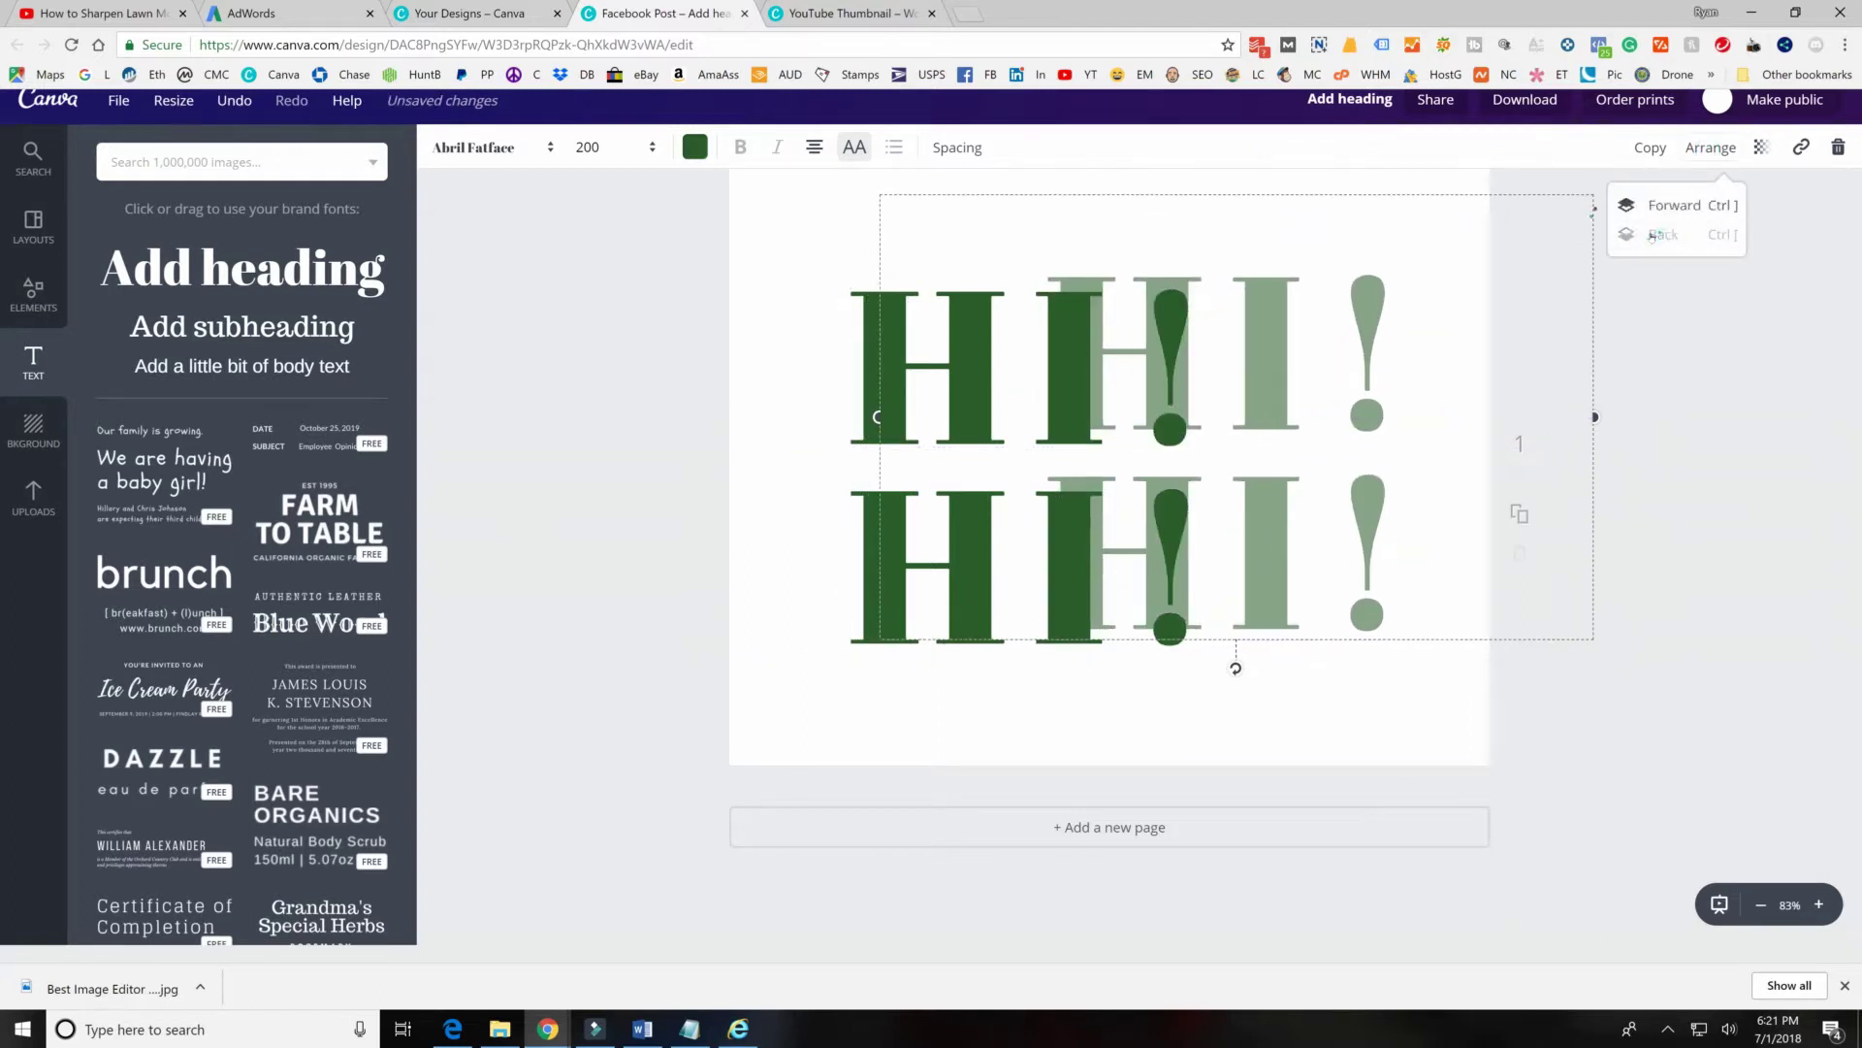
pyautogui.click(1660, 205)
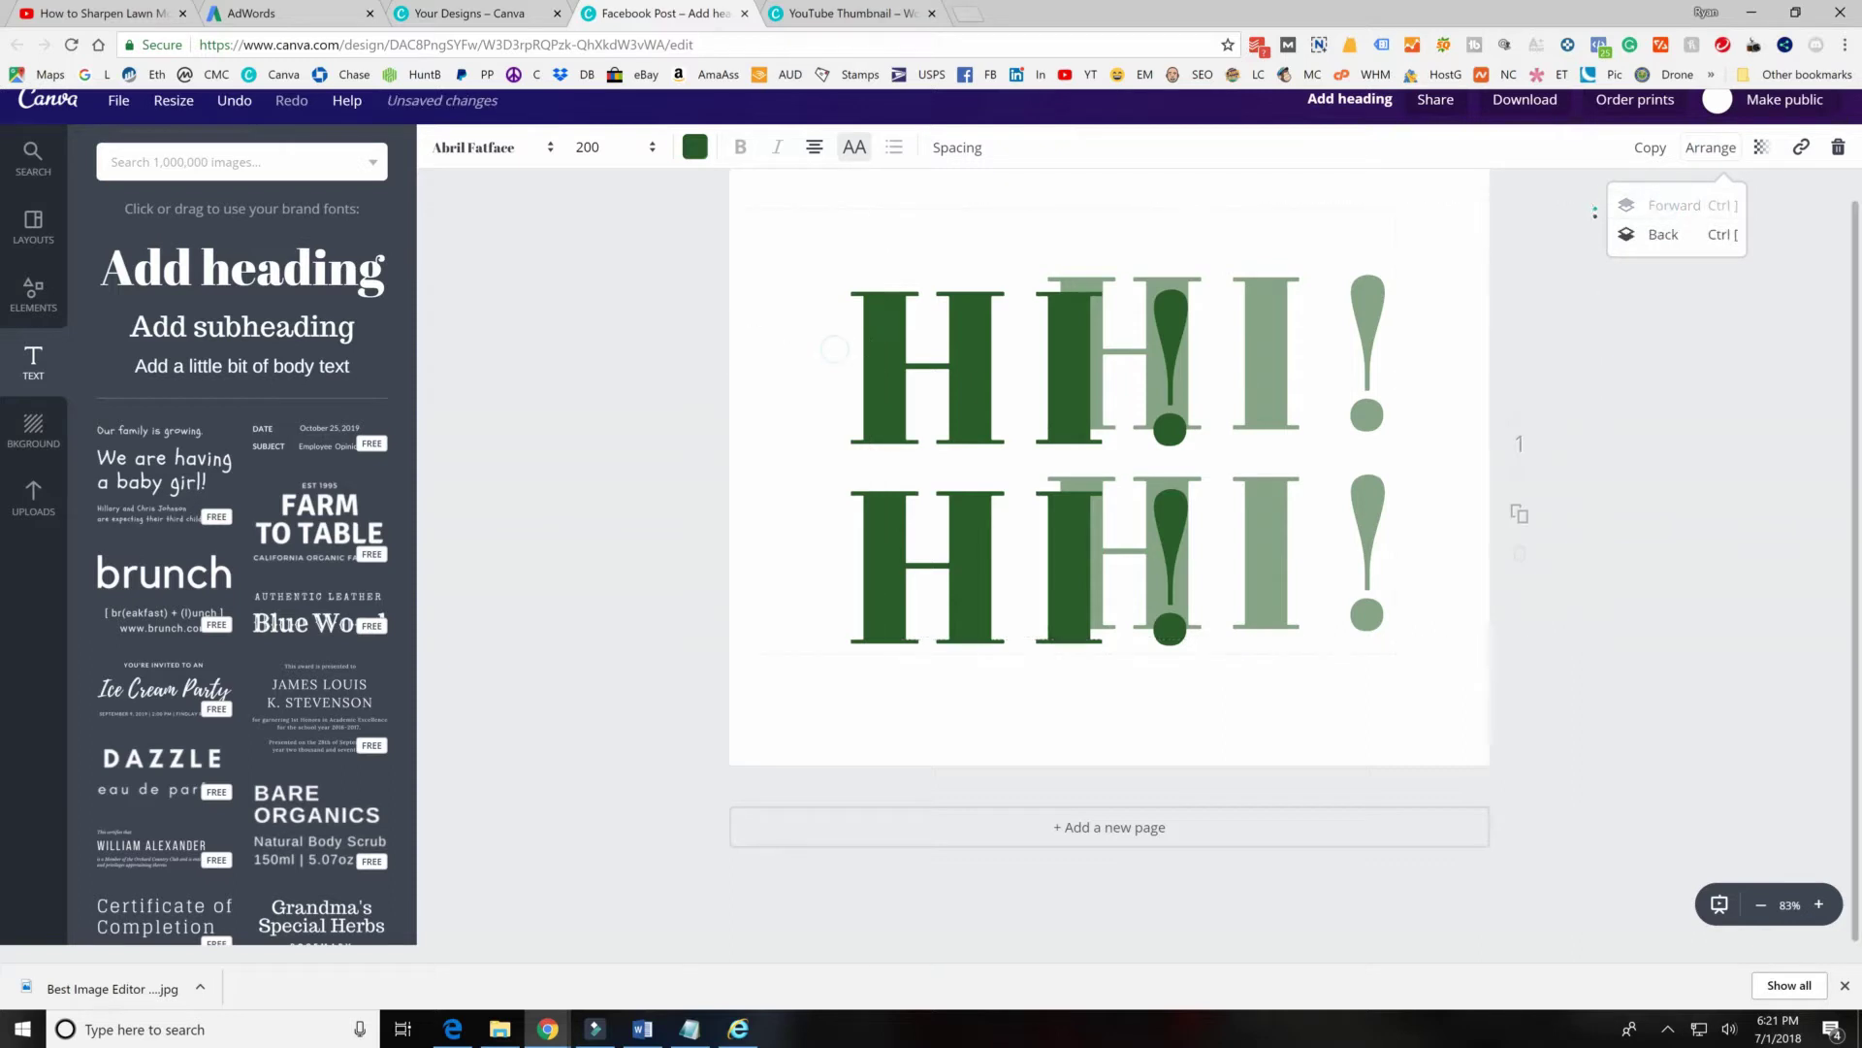
pyautogui.doubleClick(880, 354)
pyautogui.click(1707, 148)
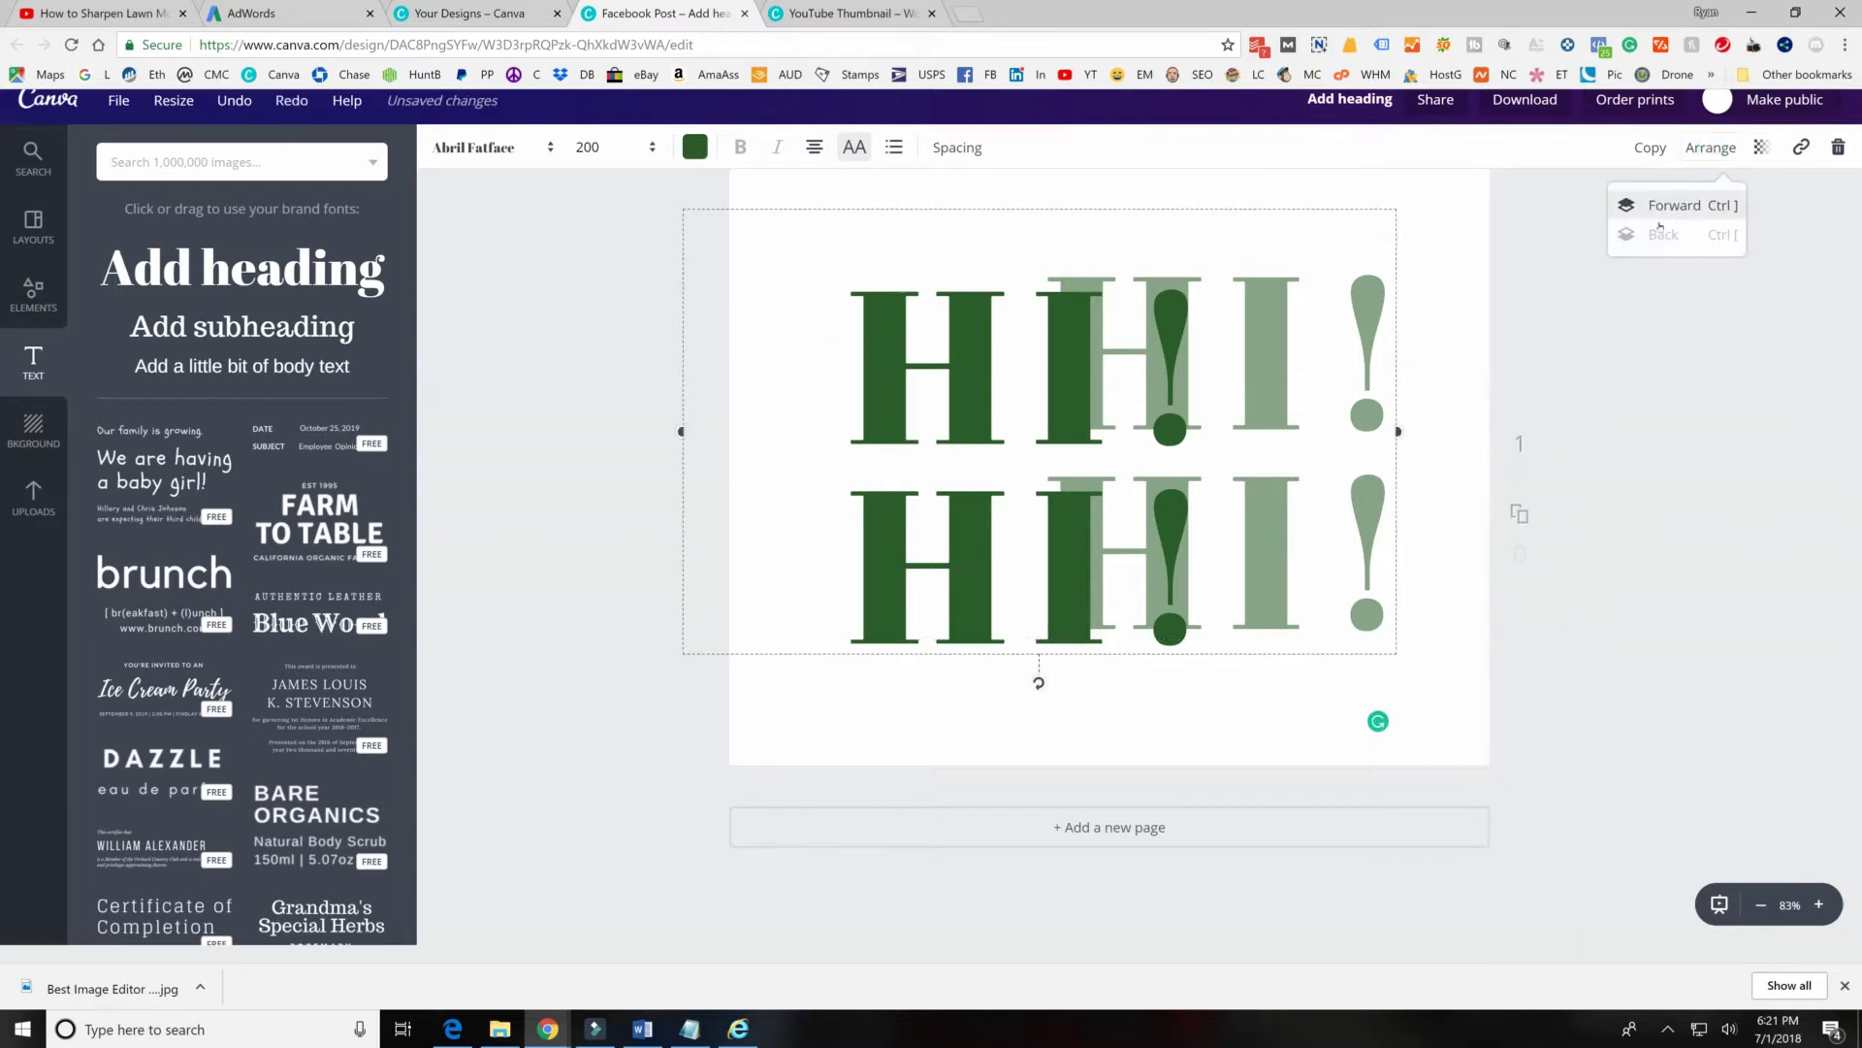
pyautogui.click(1666, 206)
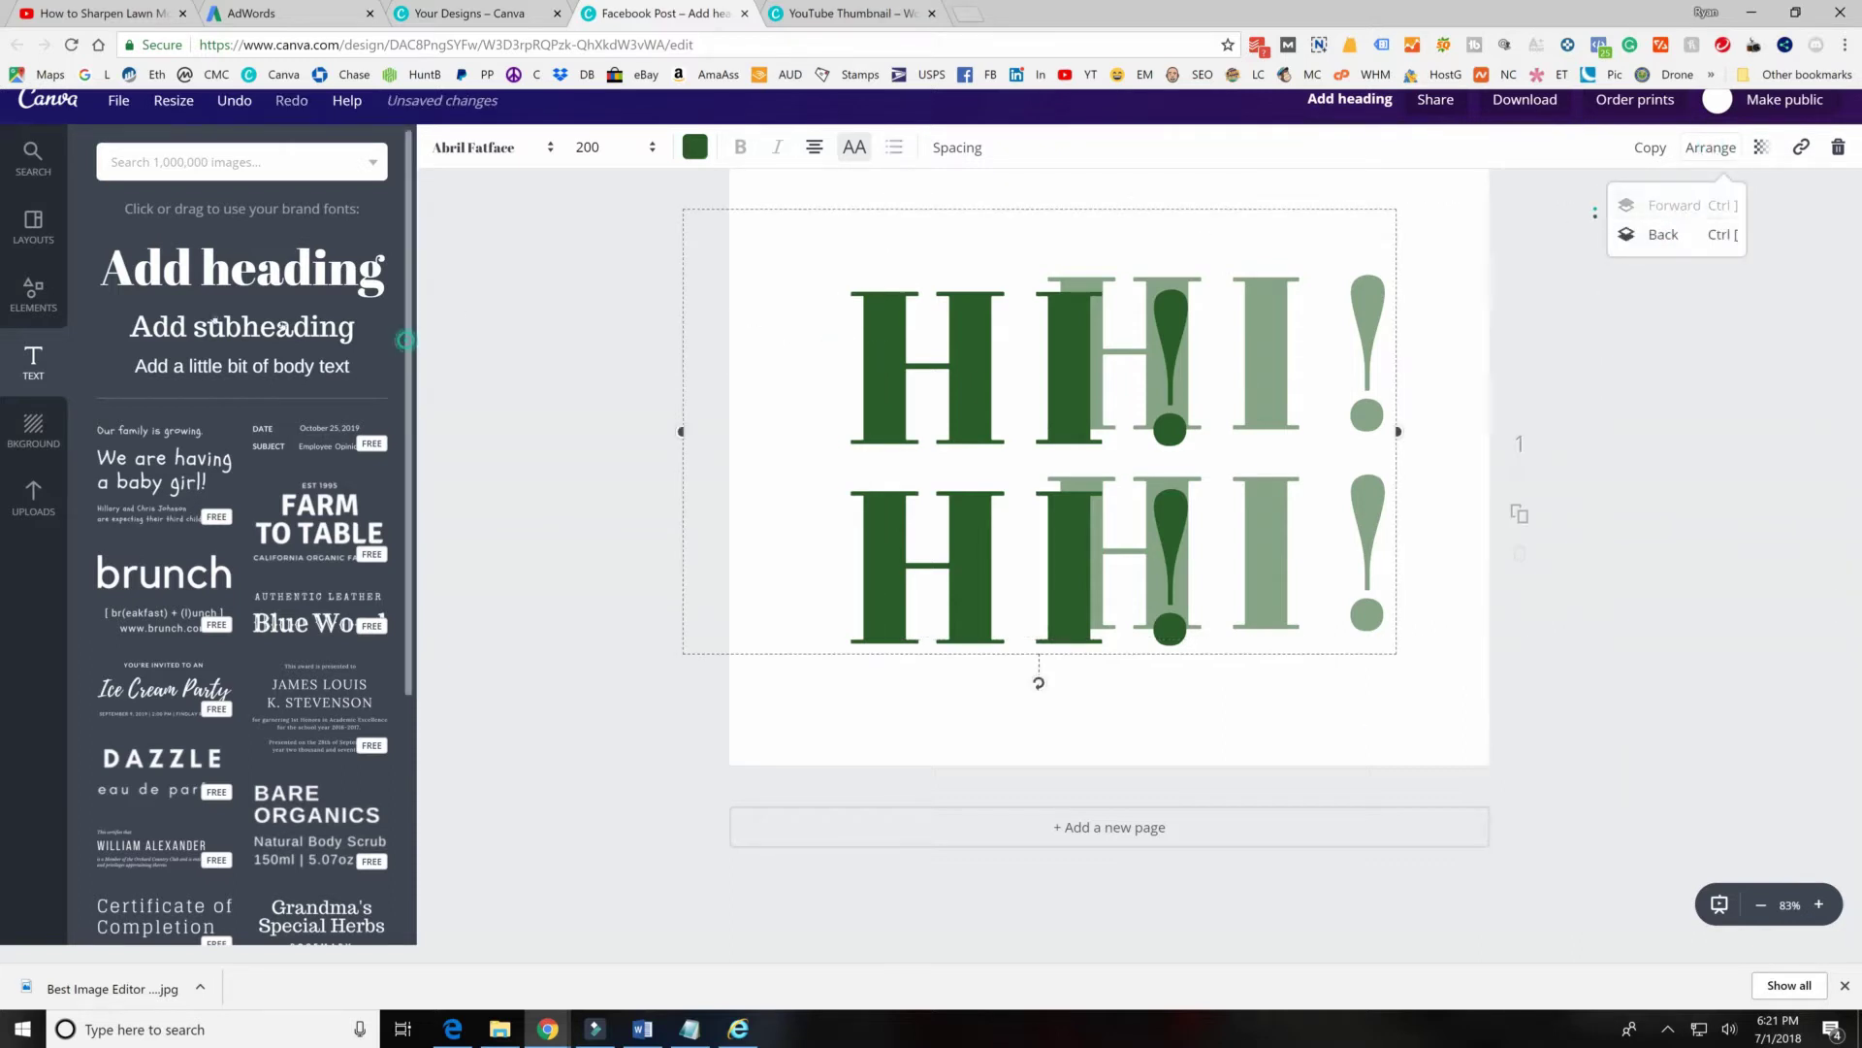
# Add a solid square shape, shrink it, and place it over the page's upper-left area.
pyautogui.click(32, 296)
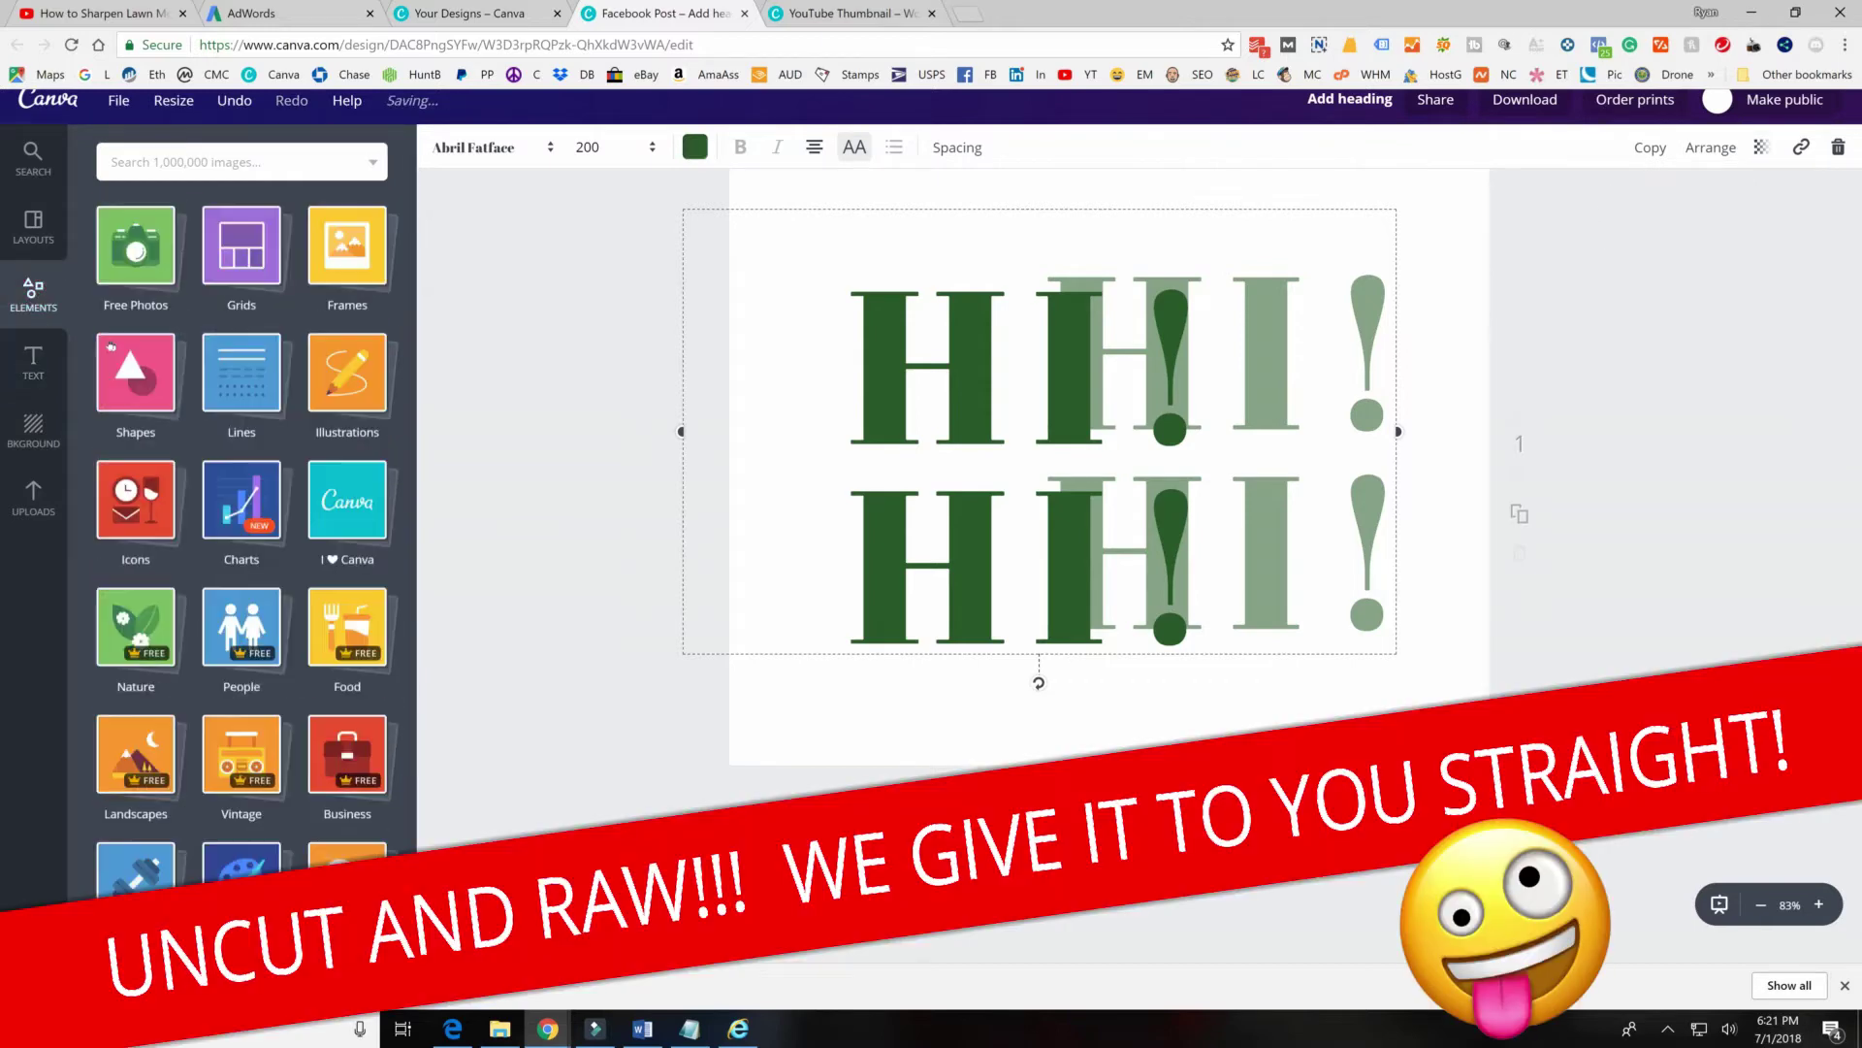
pyautogui.click(133, 388)
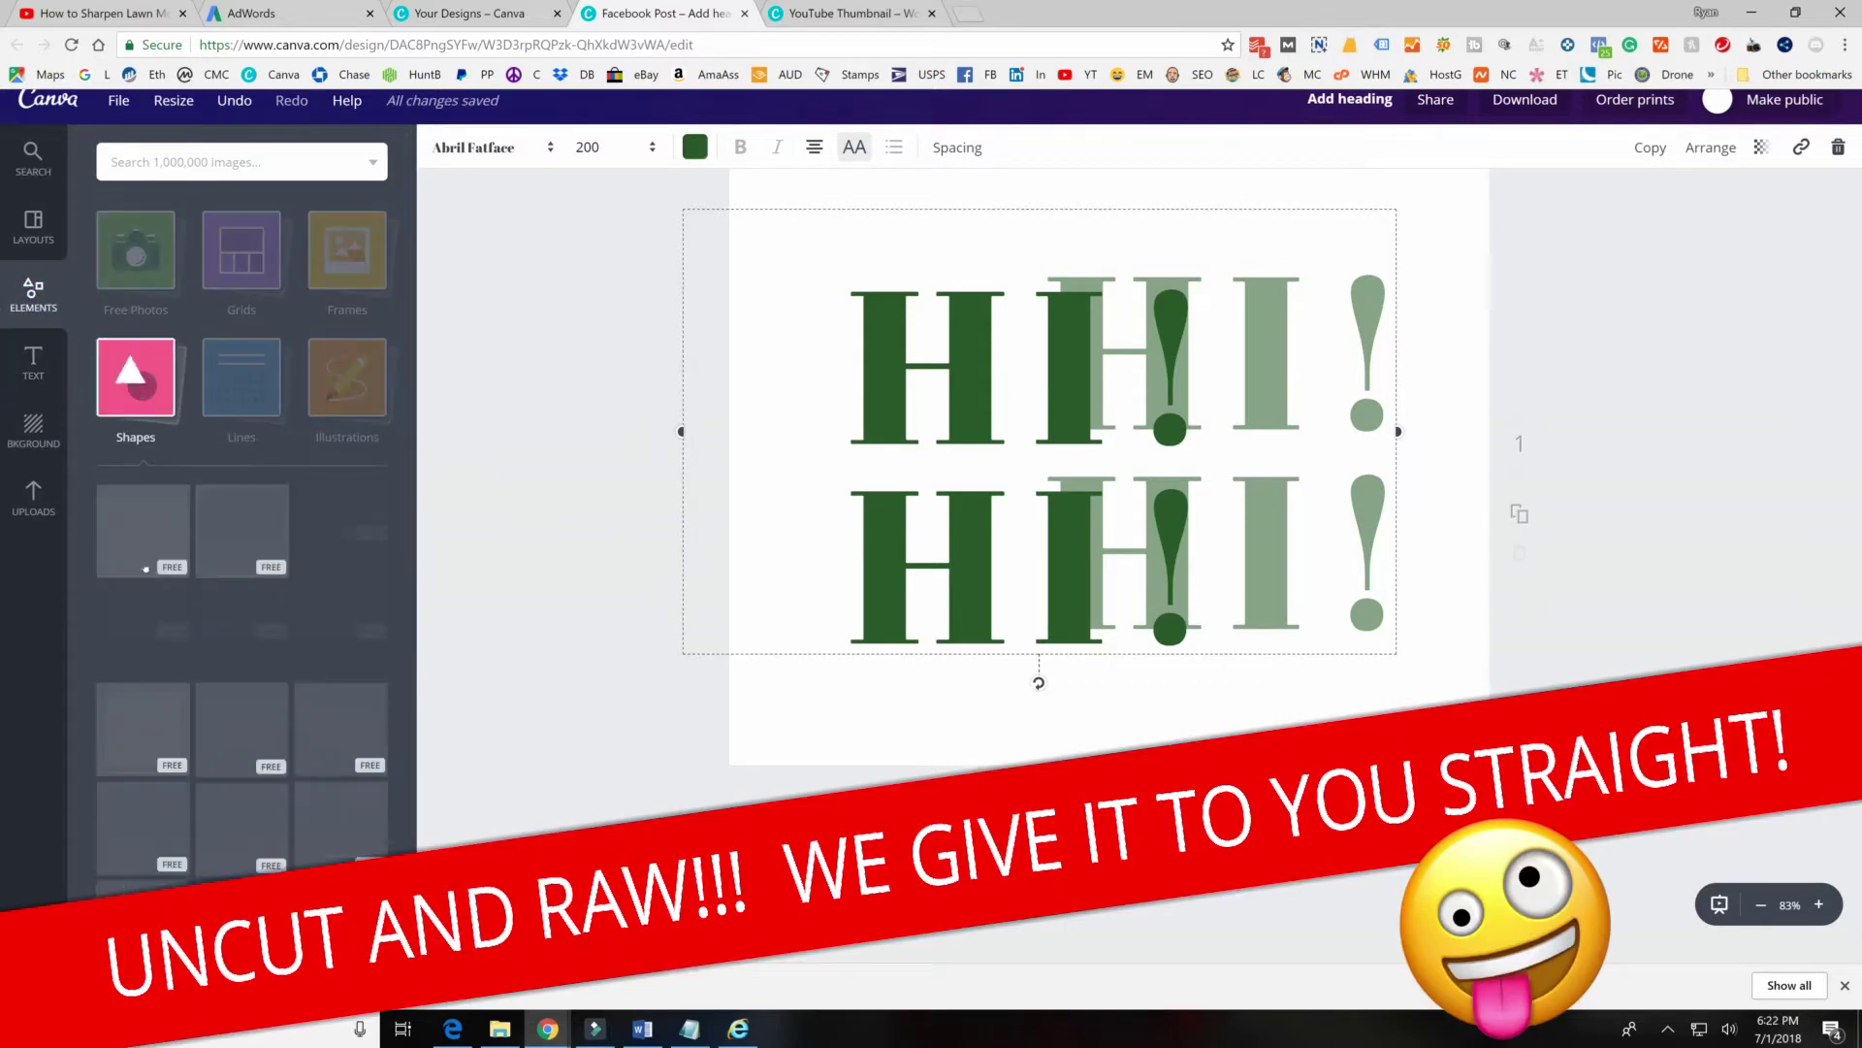
pyautogui.click(133, 535)
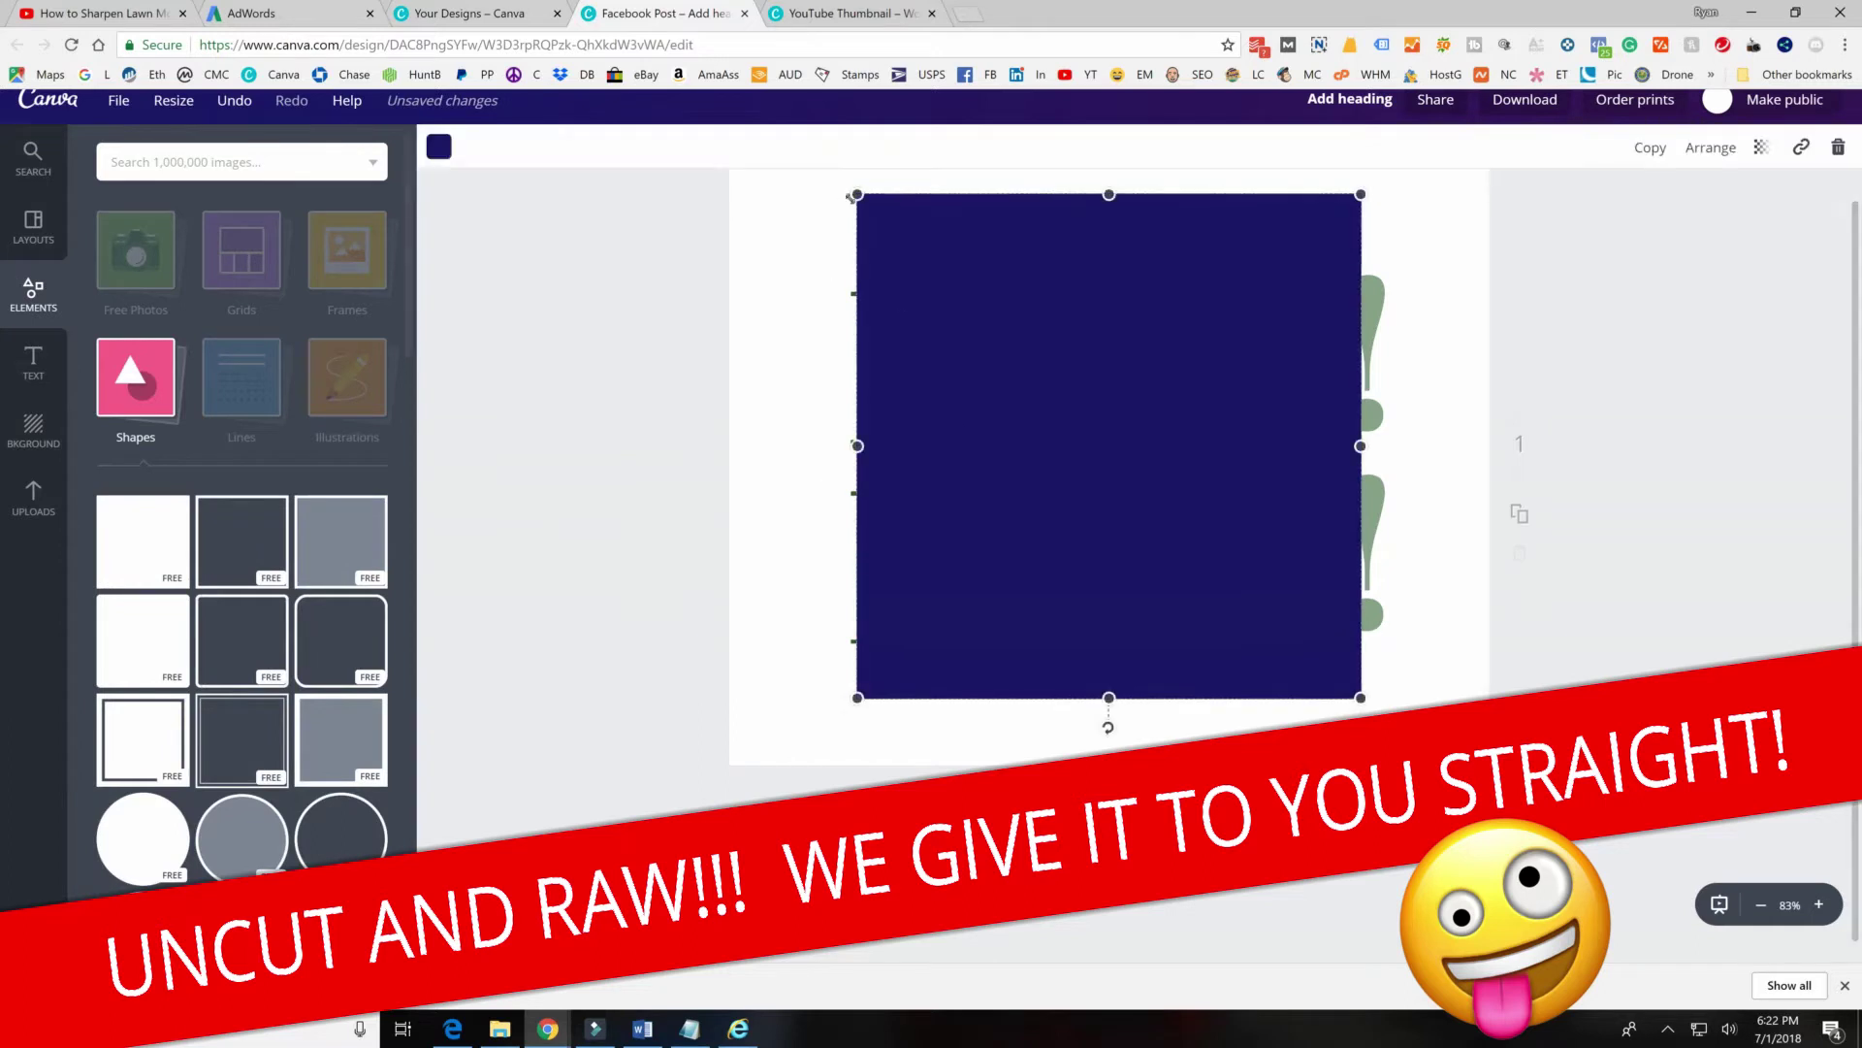
pyautogui.moveTo(857, 195); pyautogui.dragTo(997, 324)
pyautogui.moveTo(1116, 485); pyautogui.dragTo(846, 361)
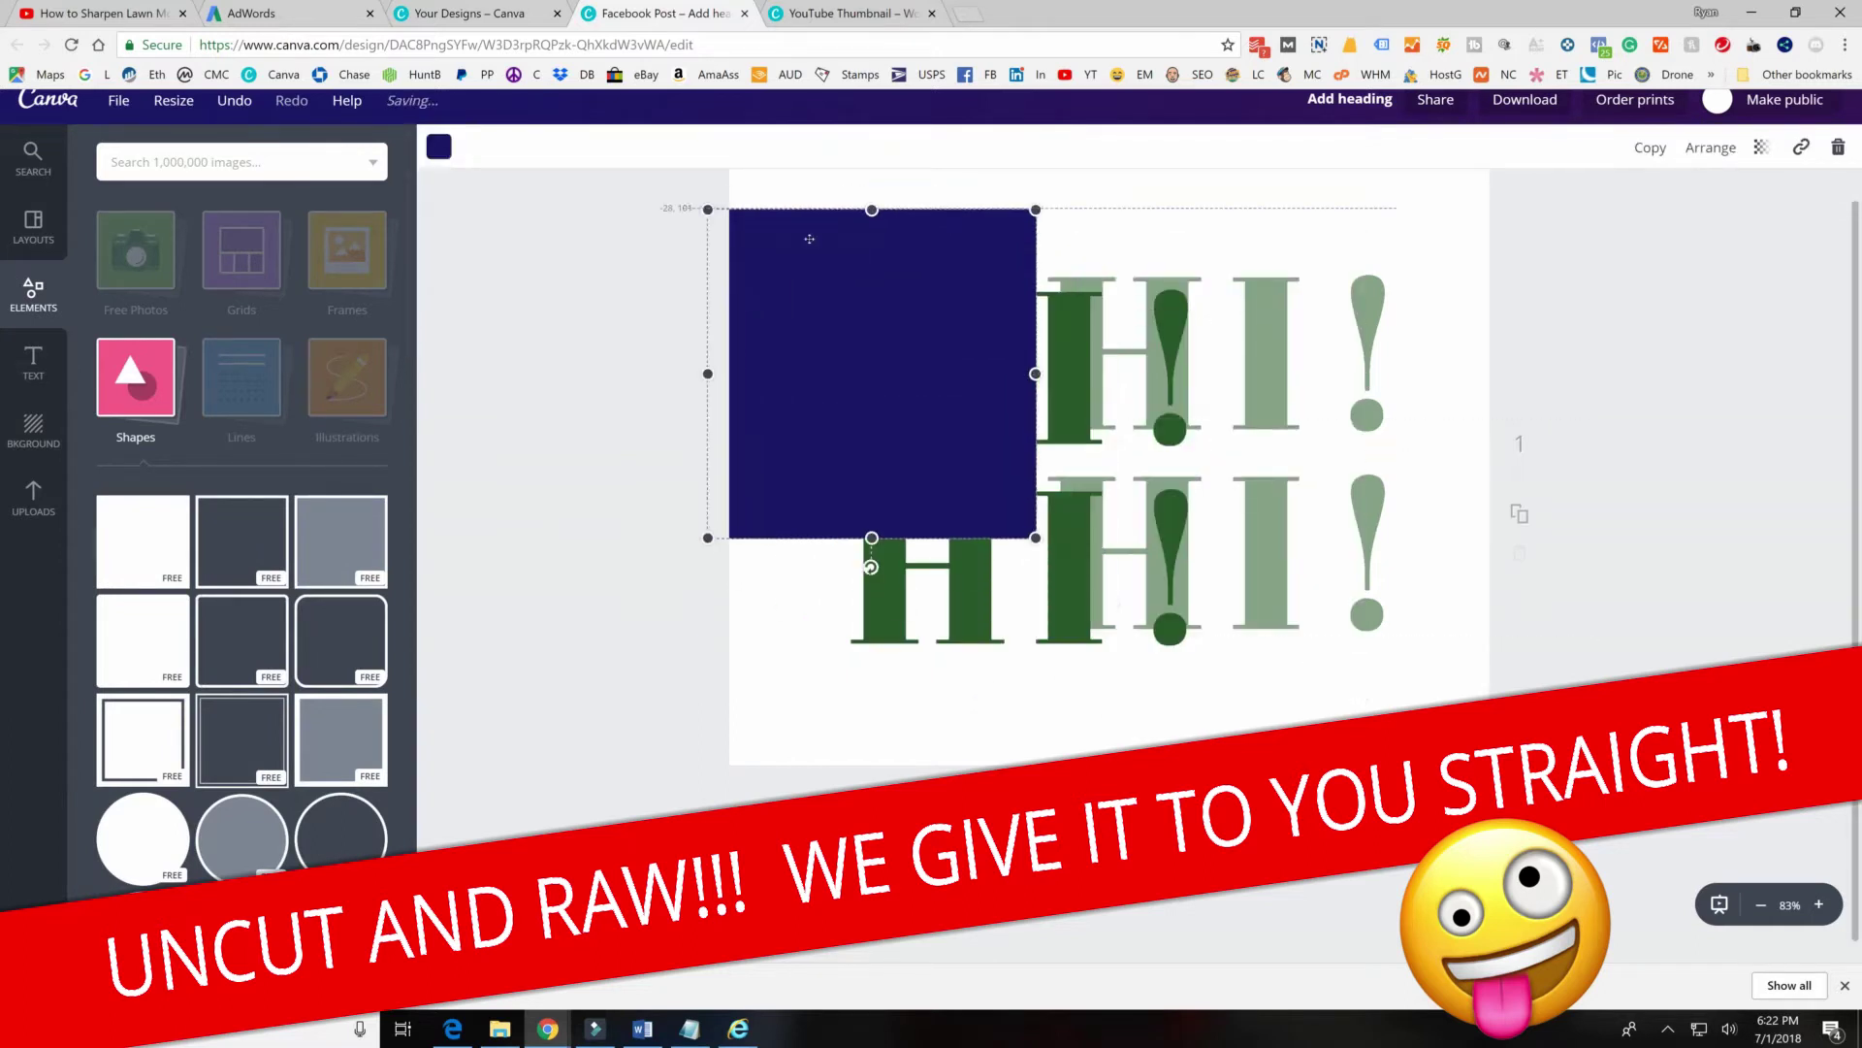
# Recolour the square, trying bright green before choosing yellow, and shift it slightly upward.
pyautogui.click(438, 147)
pyautogui.click(492, 354)
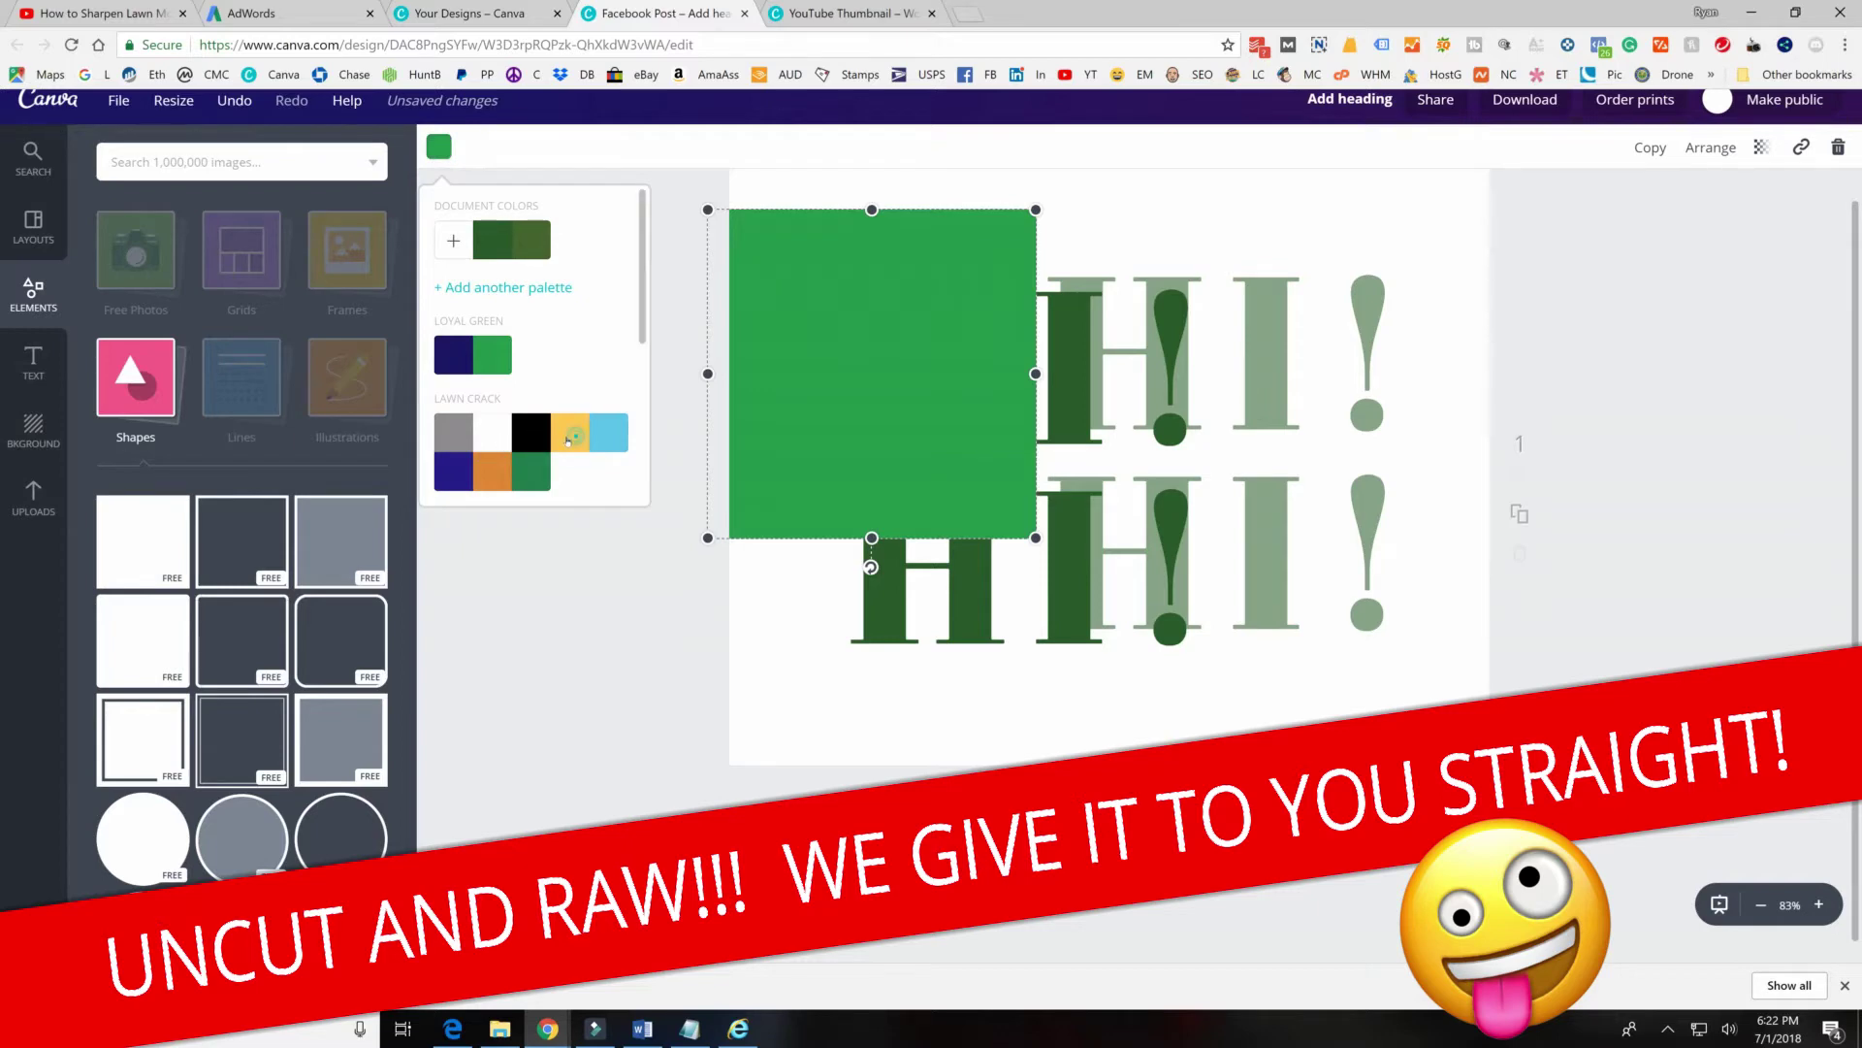
pyautogui.click(569, 440)
pyautogui.moveTo(877, 387); pyautogui.dragTo(888, 334)
# Send the yellow square back two layers behind both headings, and adjust the position of the overlapping objects.
pyautogui.click(1711, 147)
pyautogui.click(1662, 234)
pyautogui.click(1665, 235)
pyautogui.moveTo(971, 211); pyautogui.dragTo(1037, 156)
pyautogui.click(1036, 229)
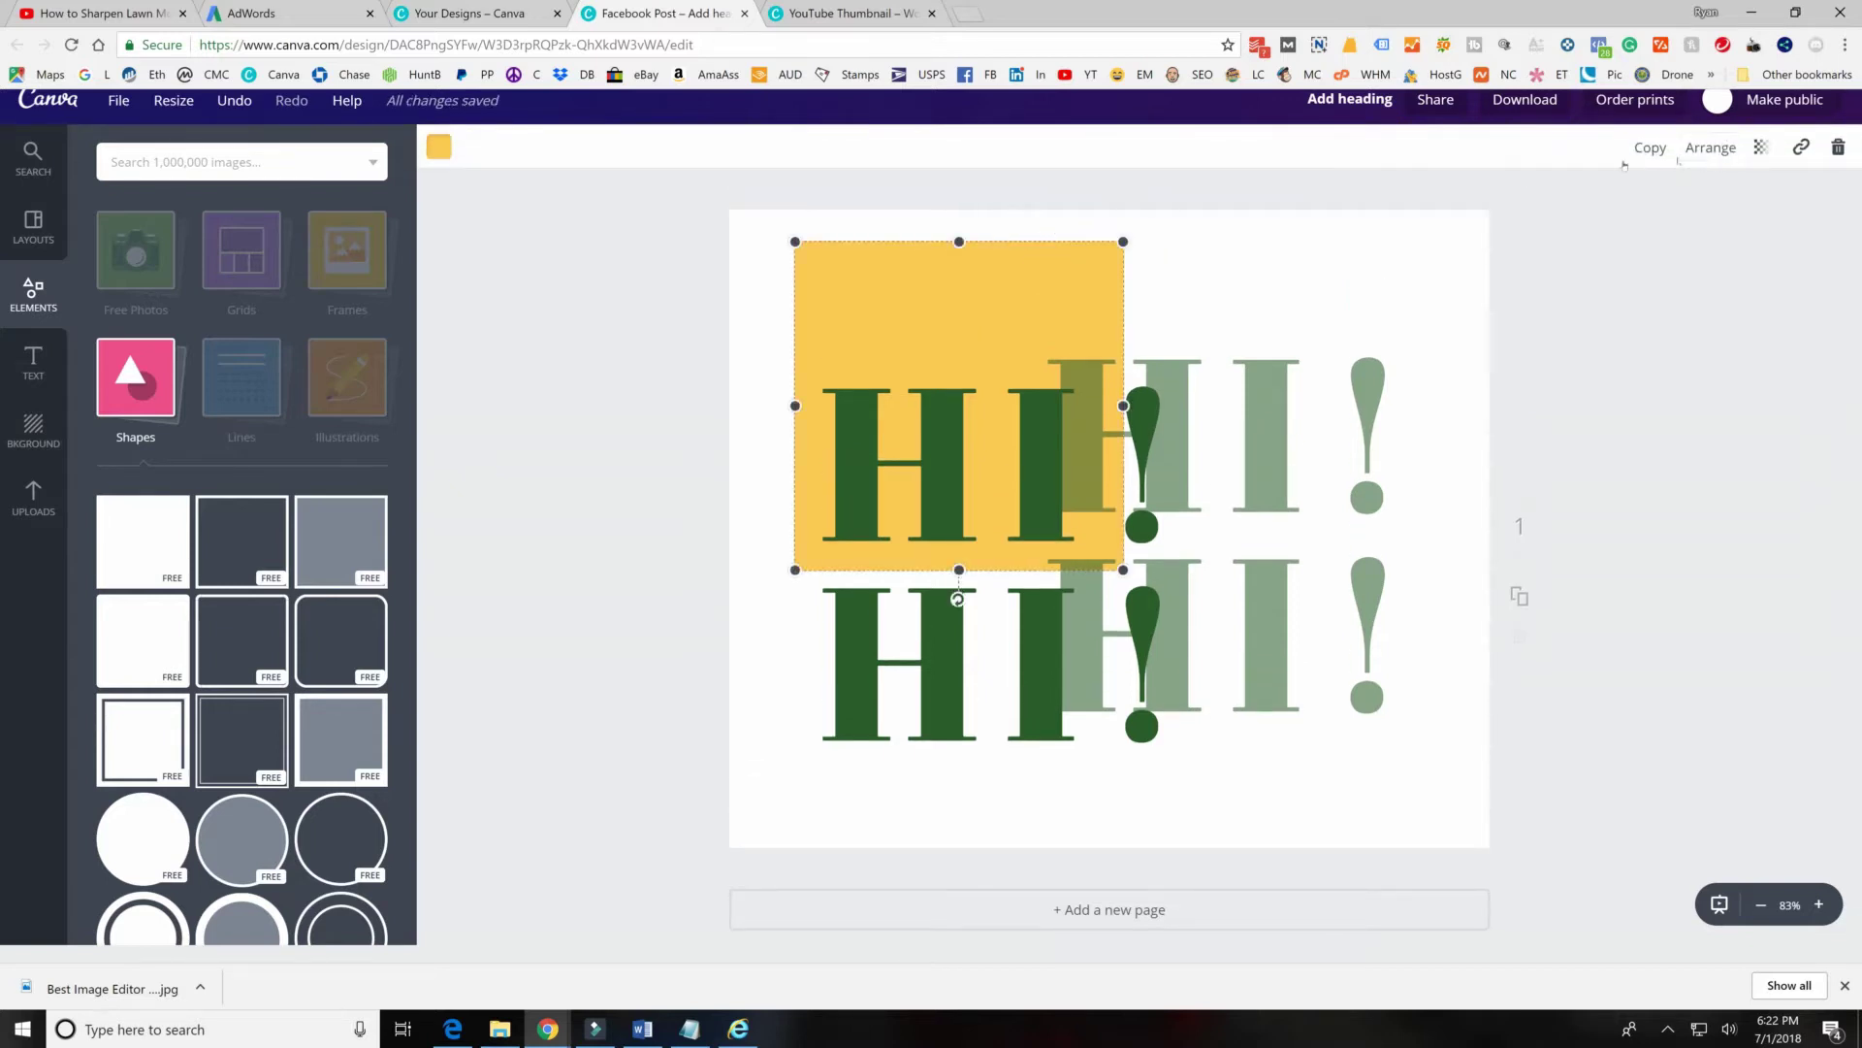
# Cycle the yellow square forward and back through the layers, leaving it between the translucent copy and the dark heading.
pyautogui.click(1710, 155)
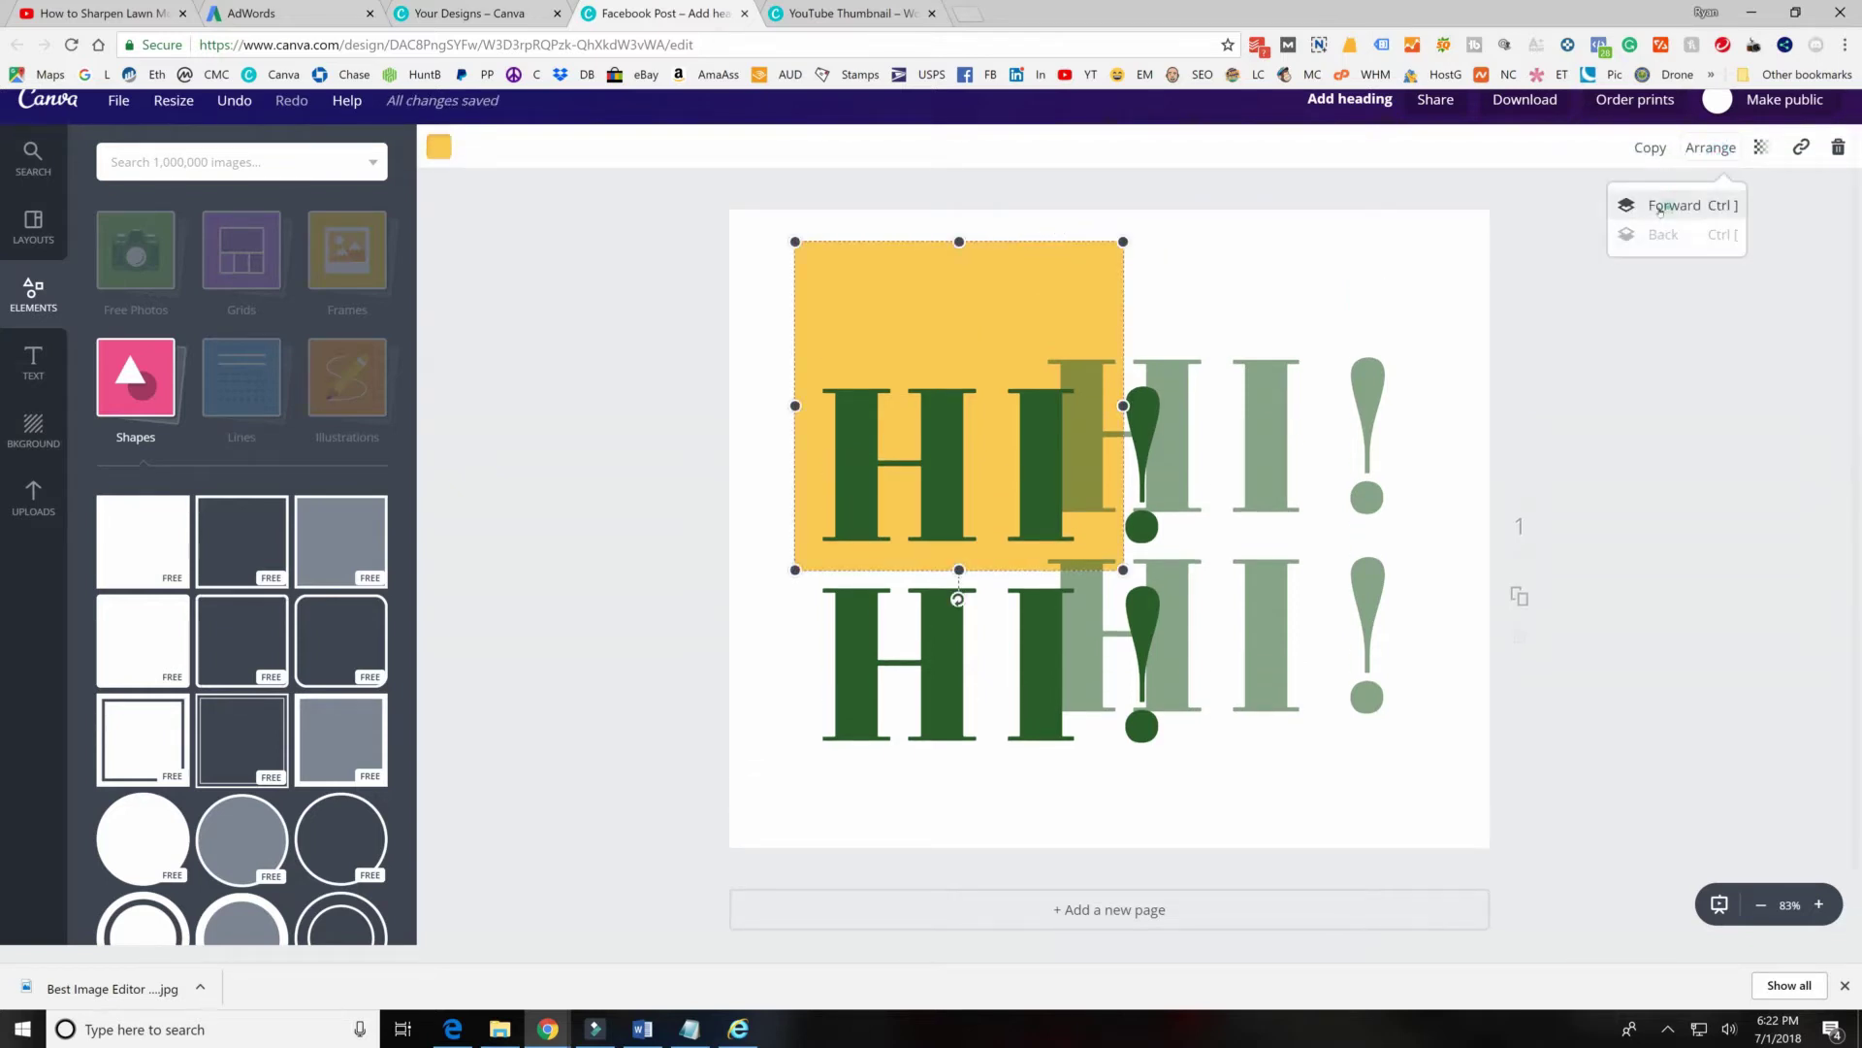
pyautogui.click(1661, 207)
pyautogui.click(1670, 205)
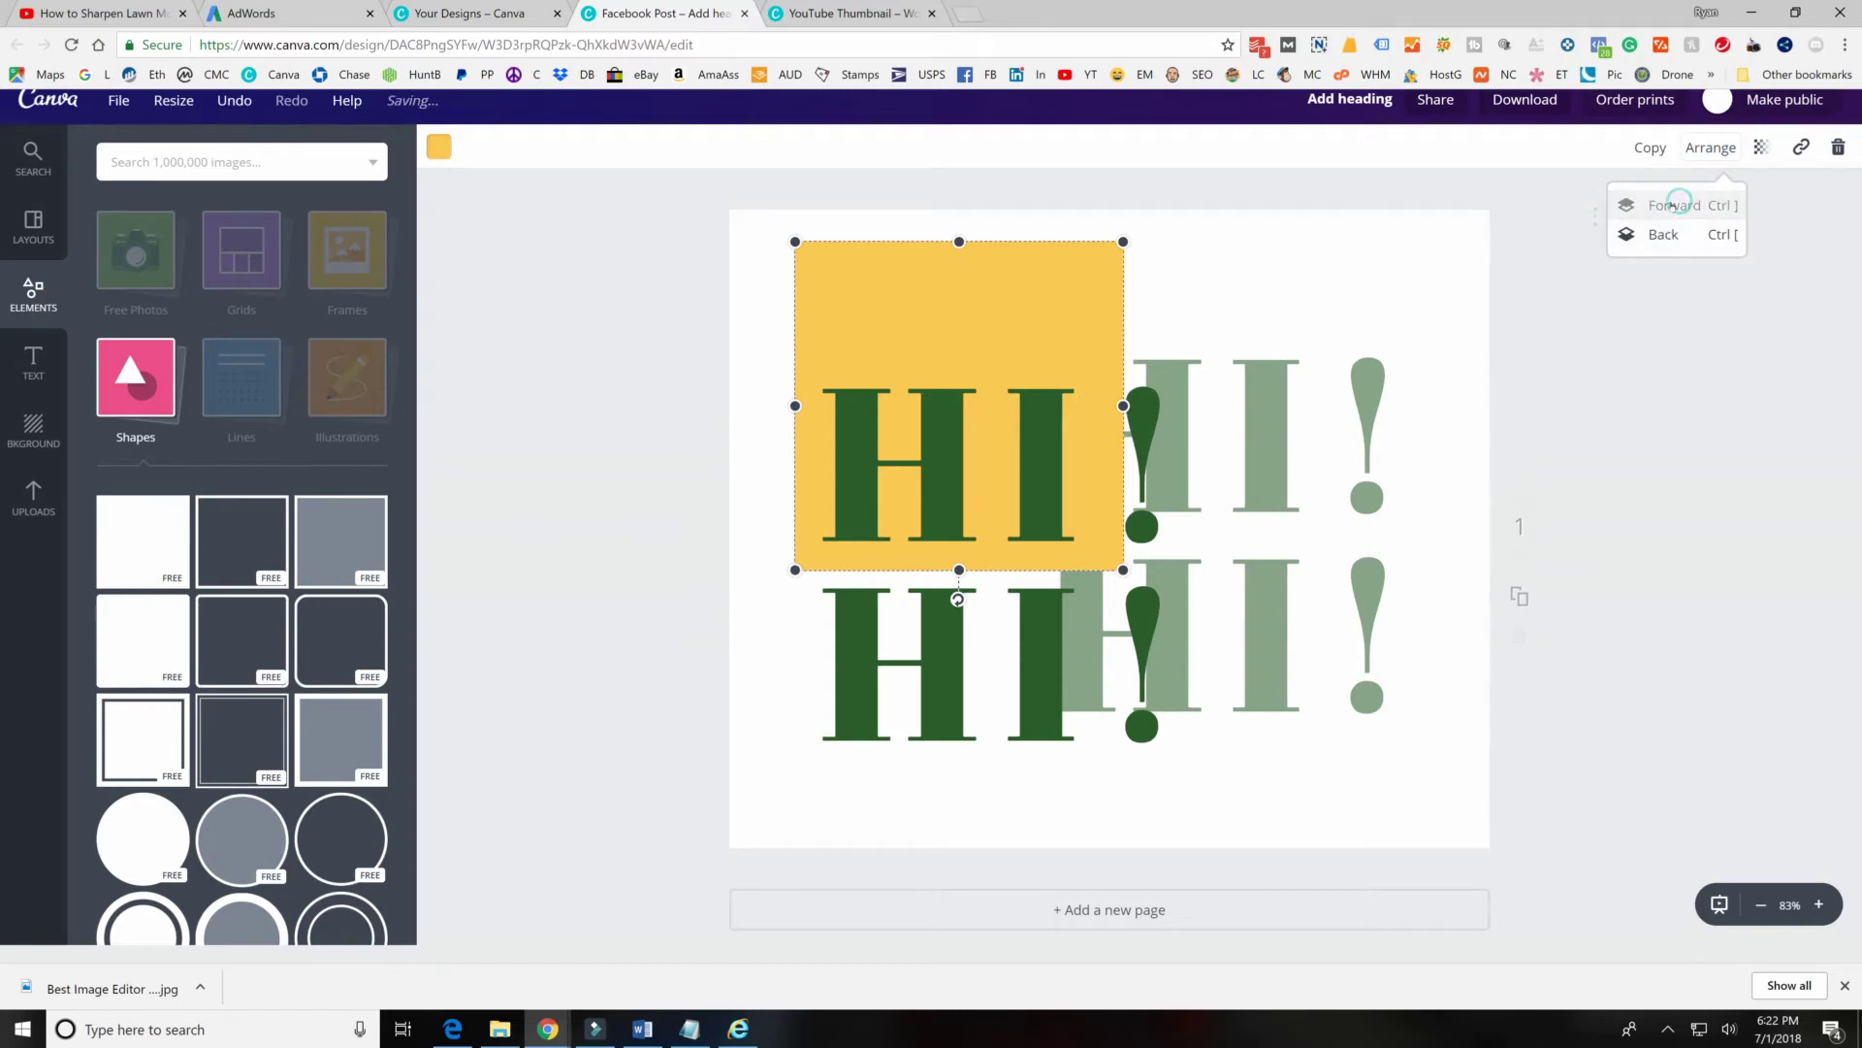
pyautogui.click(1678, 233)
pyautogui.click(1670, 234)
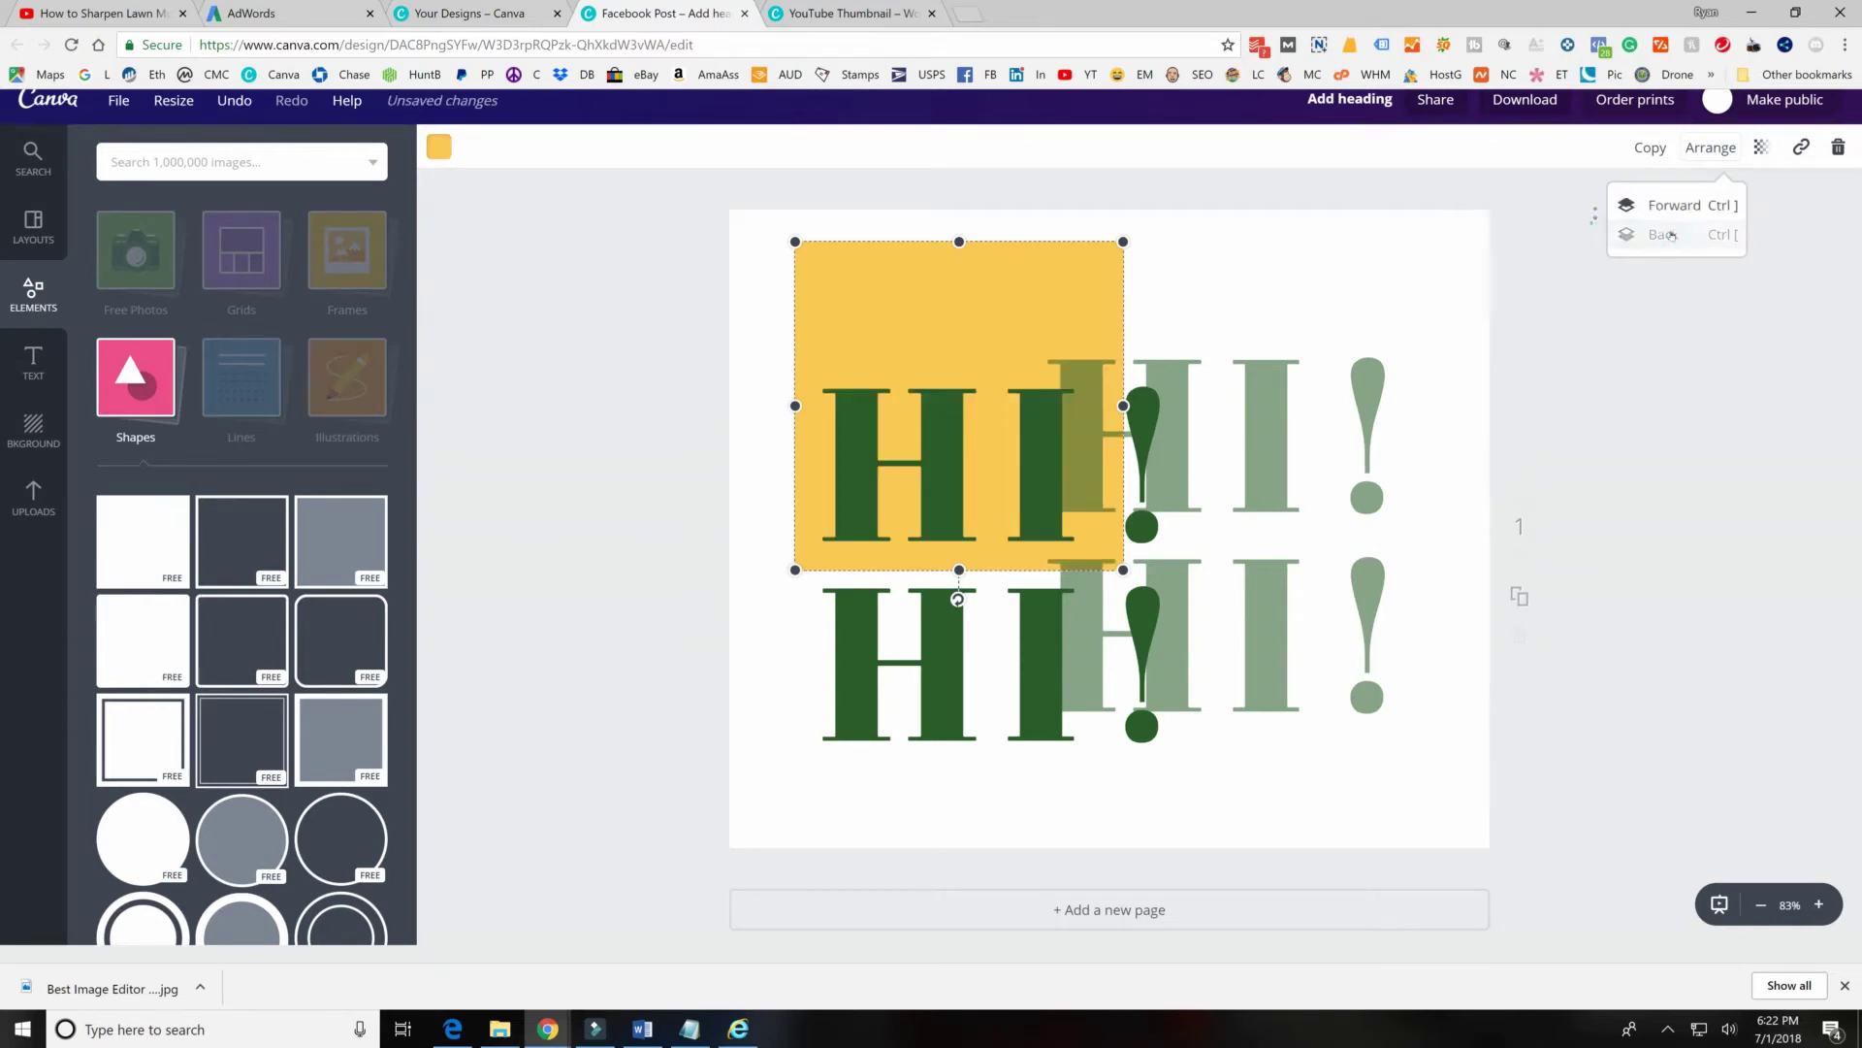
pyautogui.click(1659, 206)
pyautogui.click(1661, 206)
pyautogui.click(1654, 237)
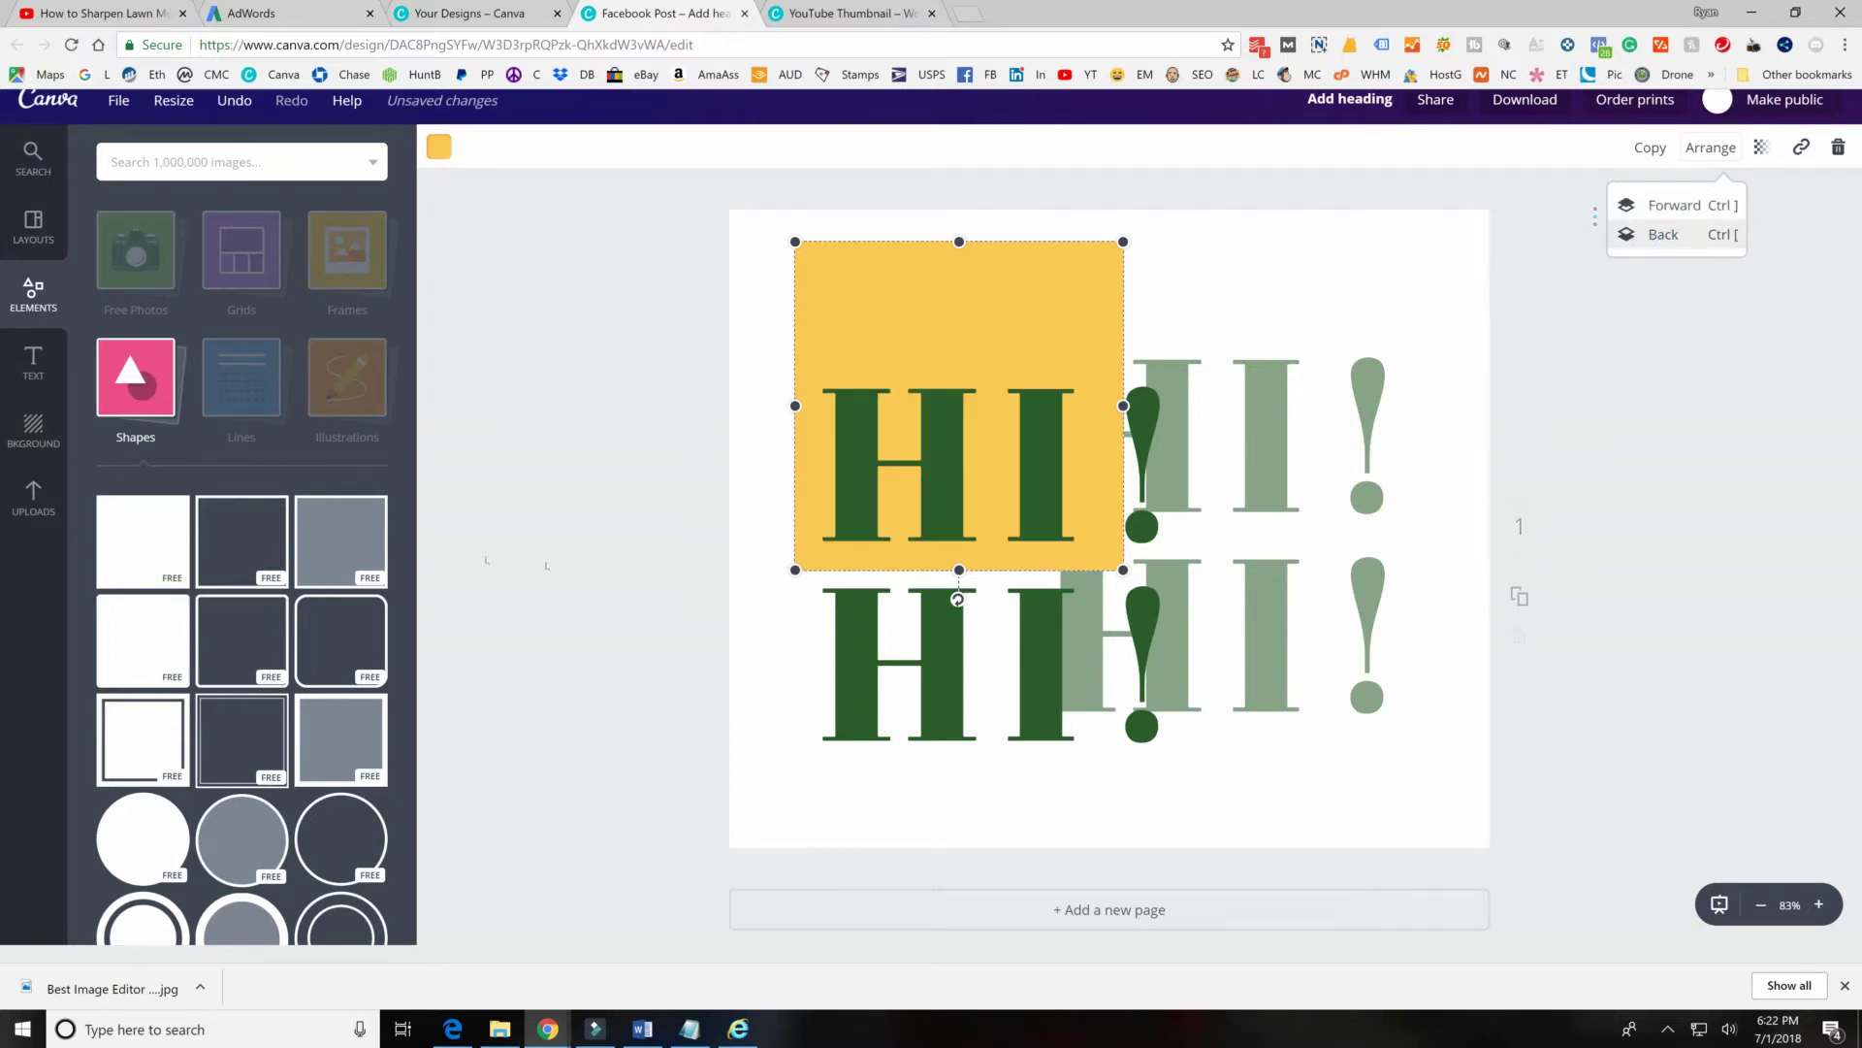
# Add a hollow square outline over the page's lower right and a filled, bordered square over the headings, shrinking both.
pyautogui.scroll(-1, 227, 435)
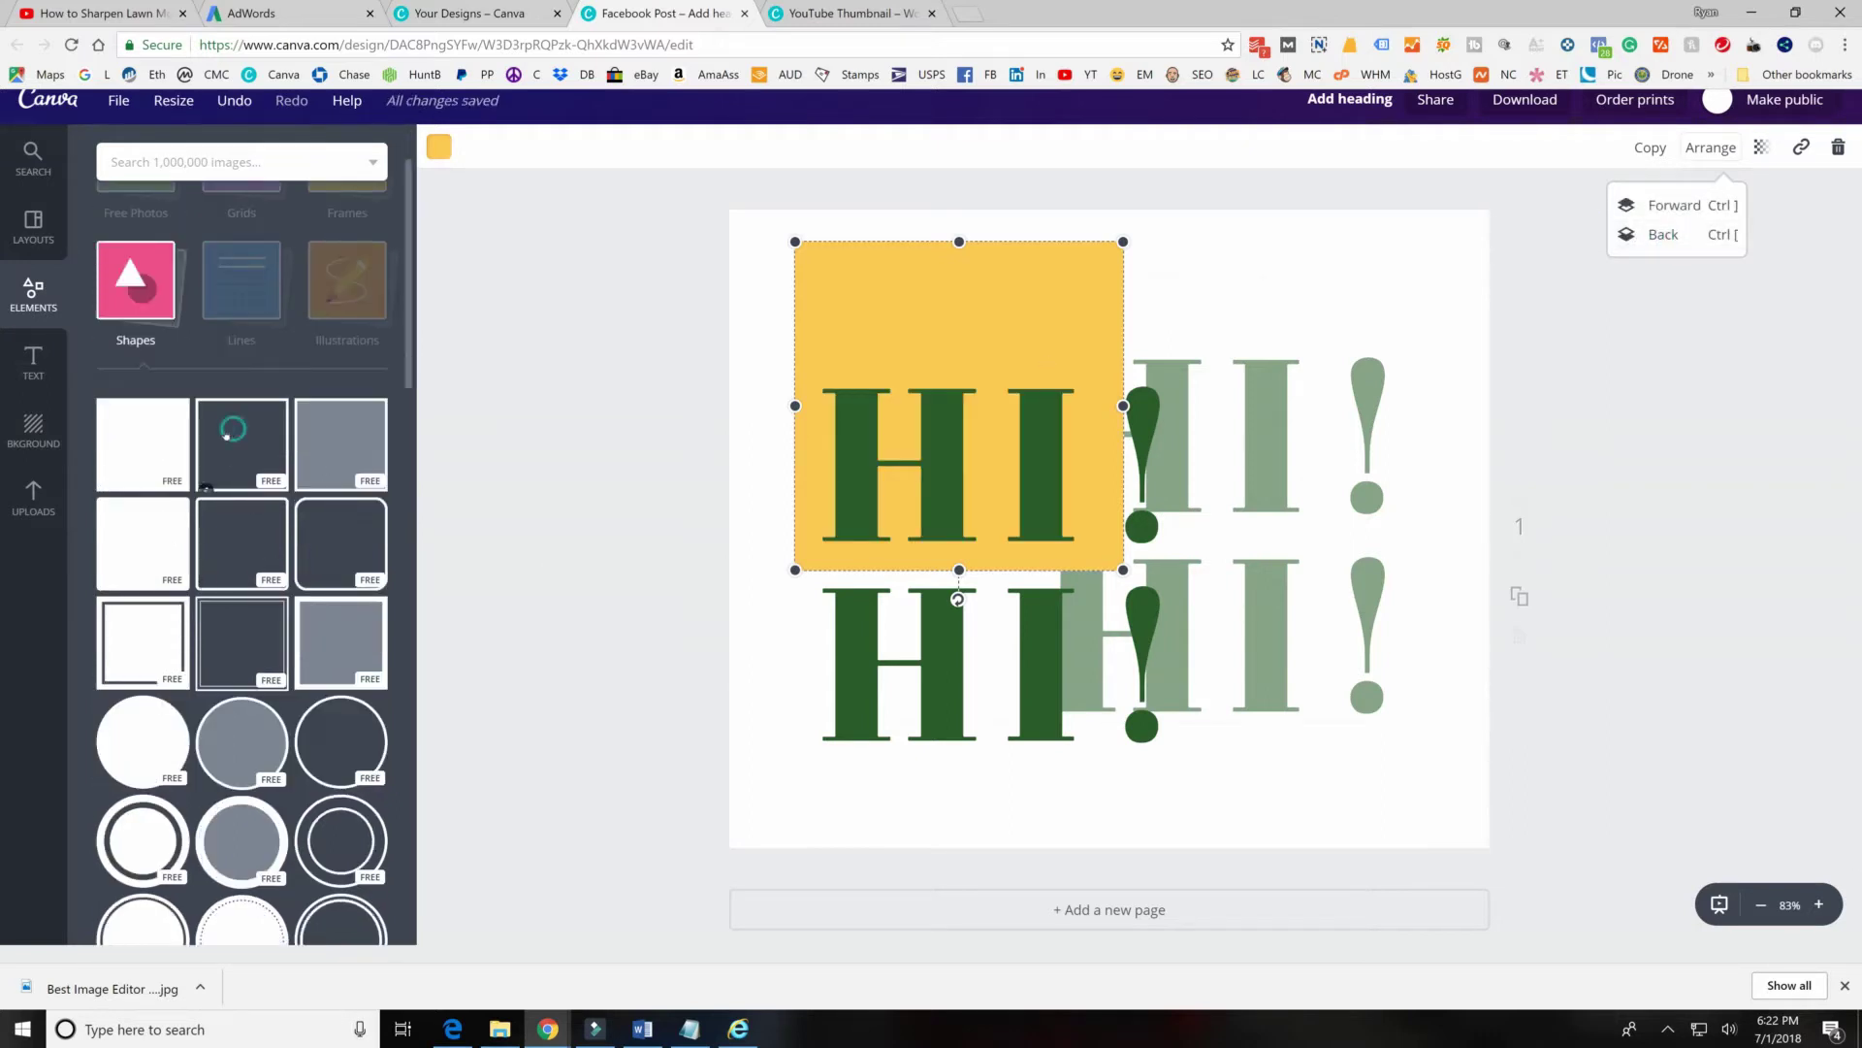
pyautogui.moveTo(806, 230); pyautogui.dragTo(987, 406)
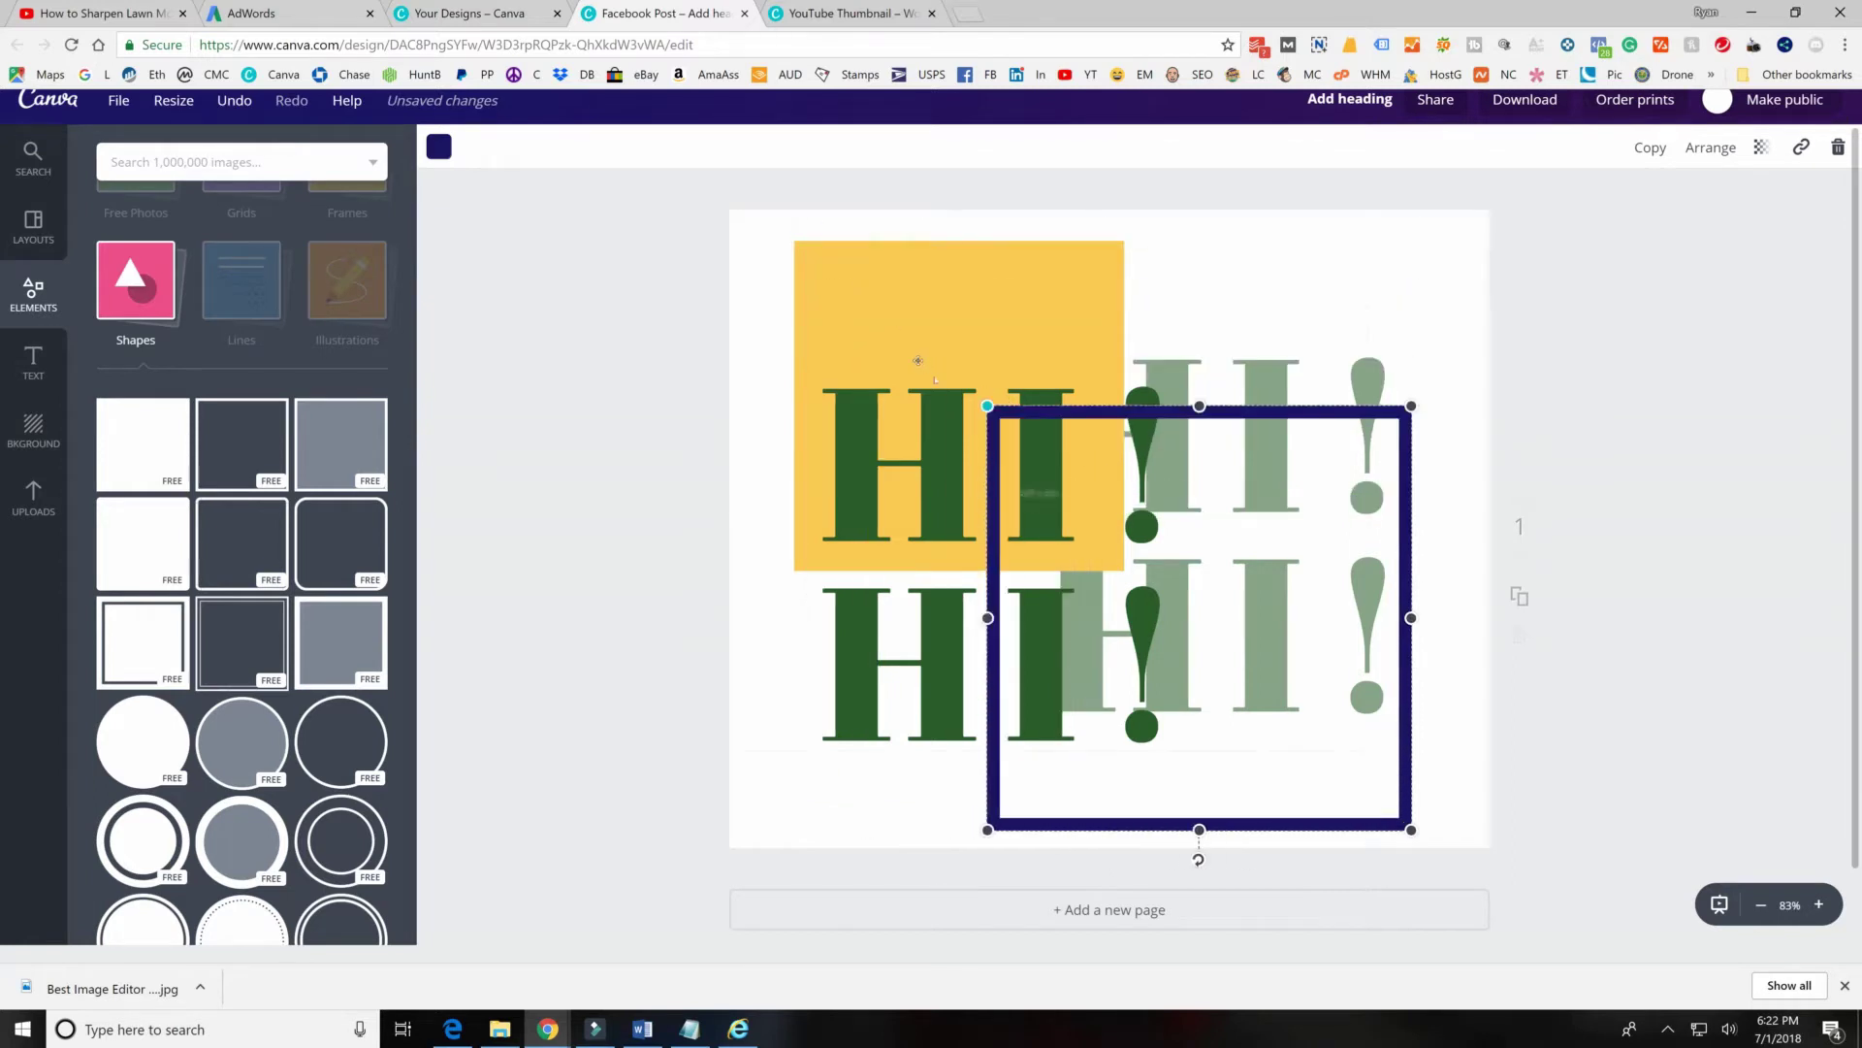
pyautogui.click(303, 458)
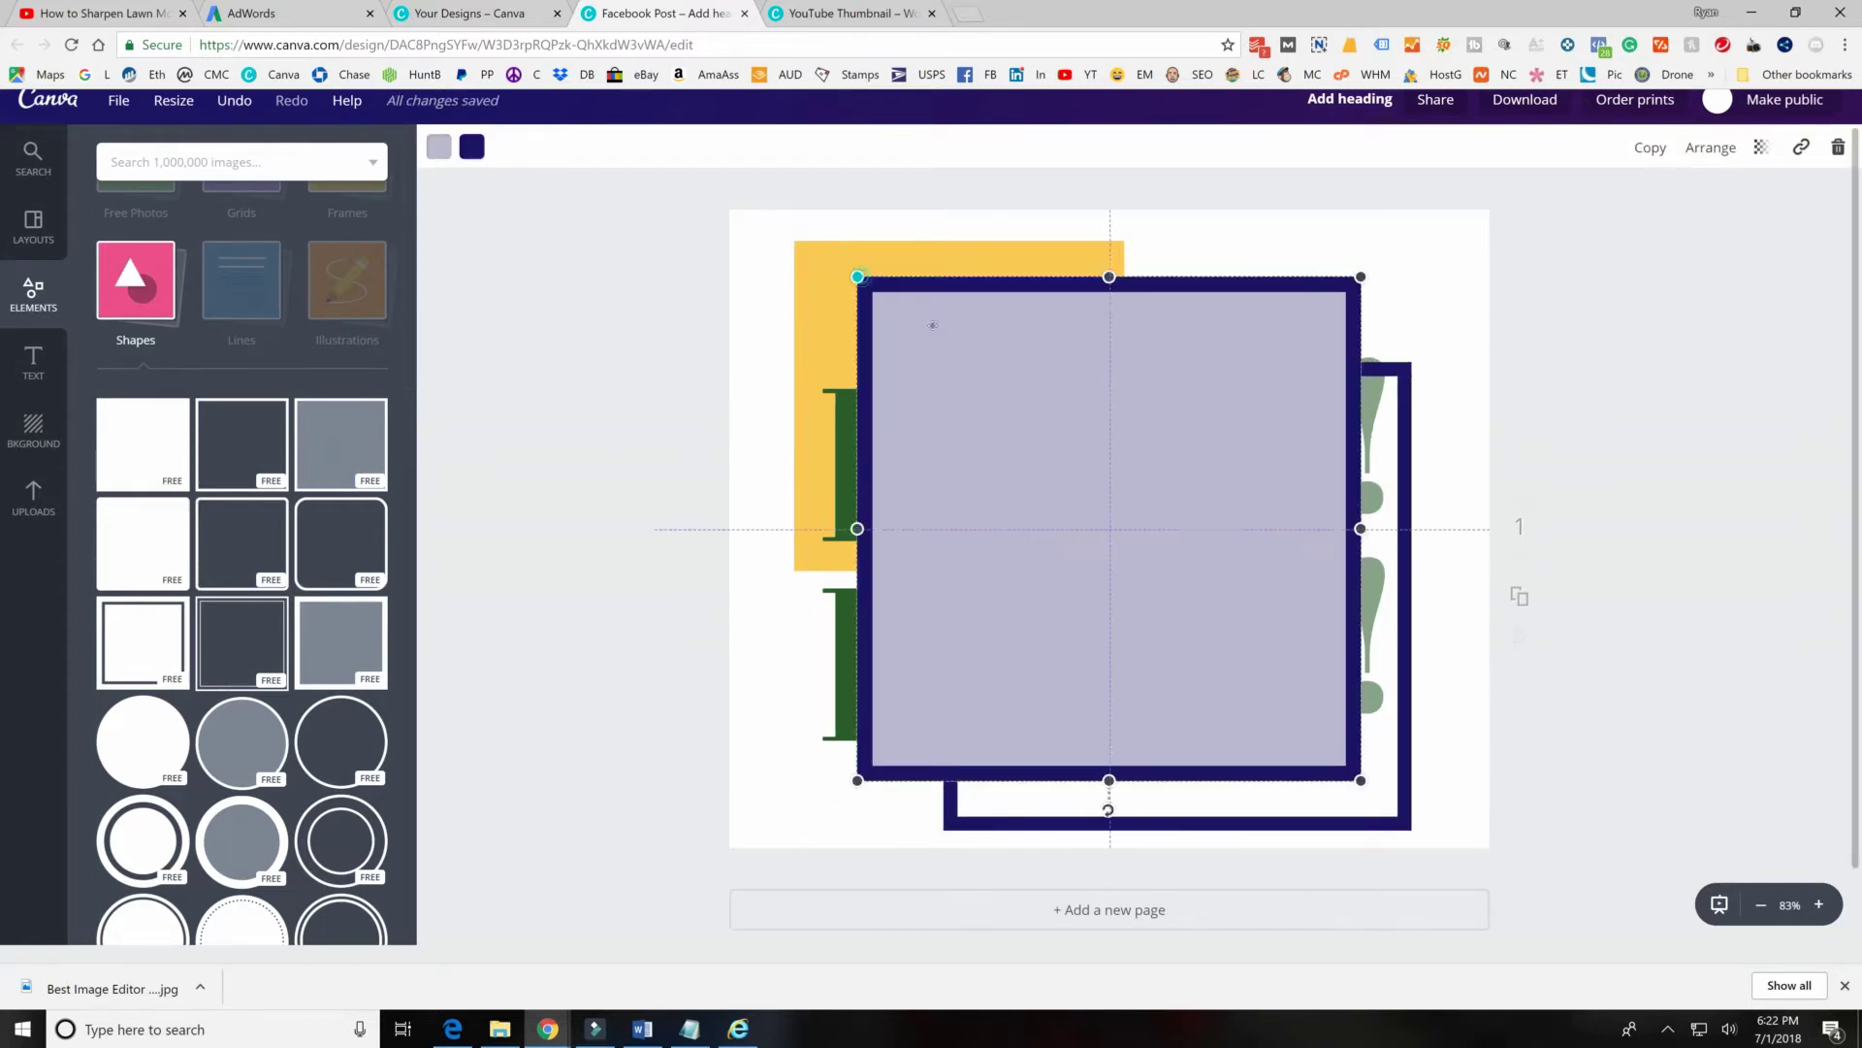
pyautogui.moveTo(858, 277); pyautogui.dragTo(936, 353)
pyautogui.moveTo(1080, 457); pyautogui.dragTo(938, 383)
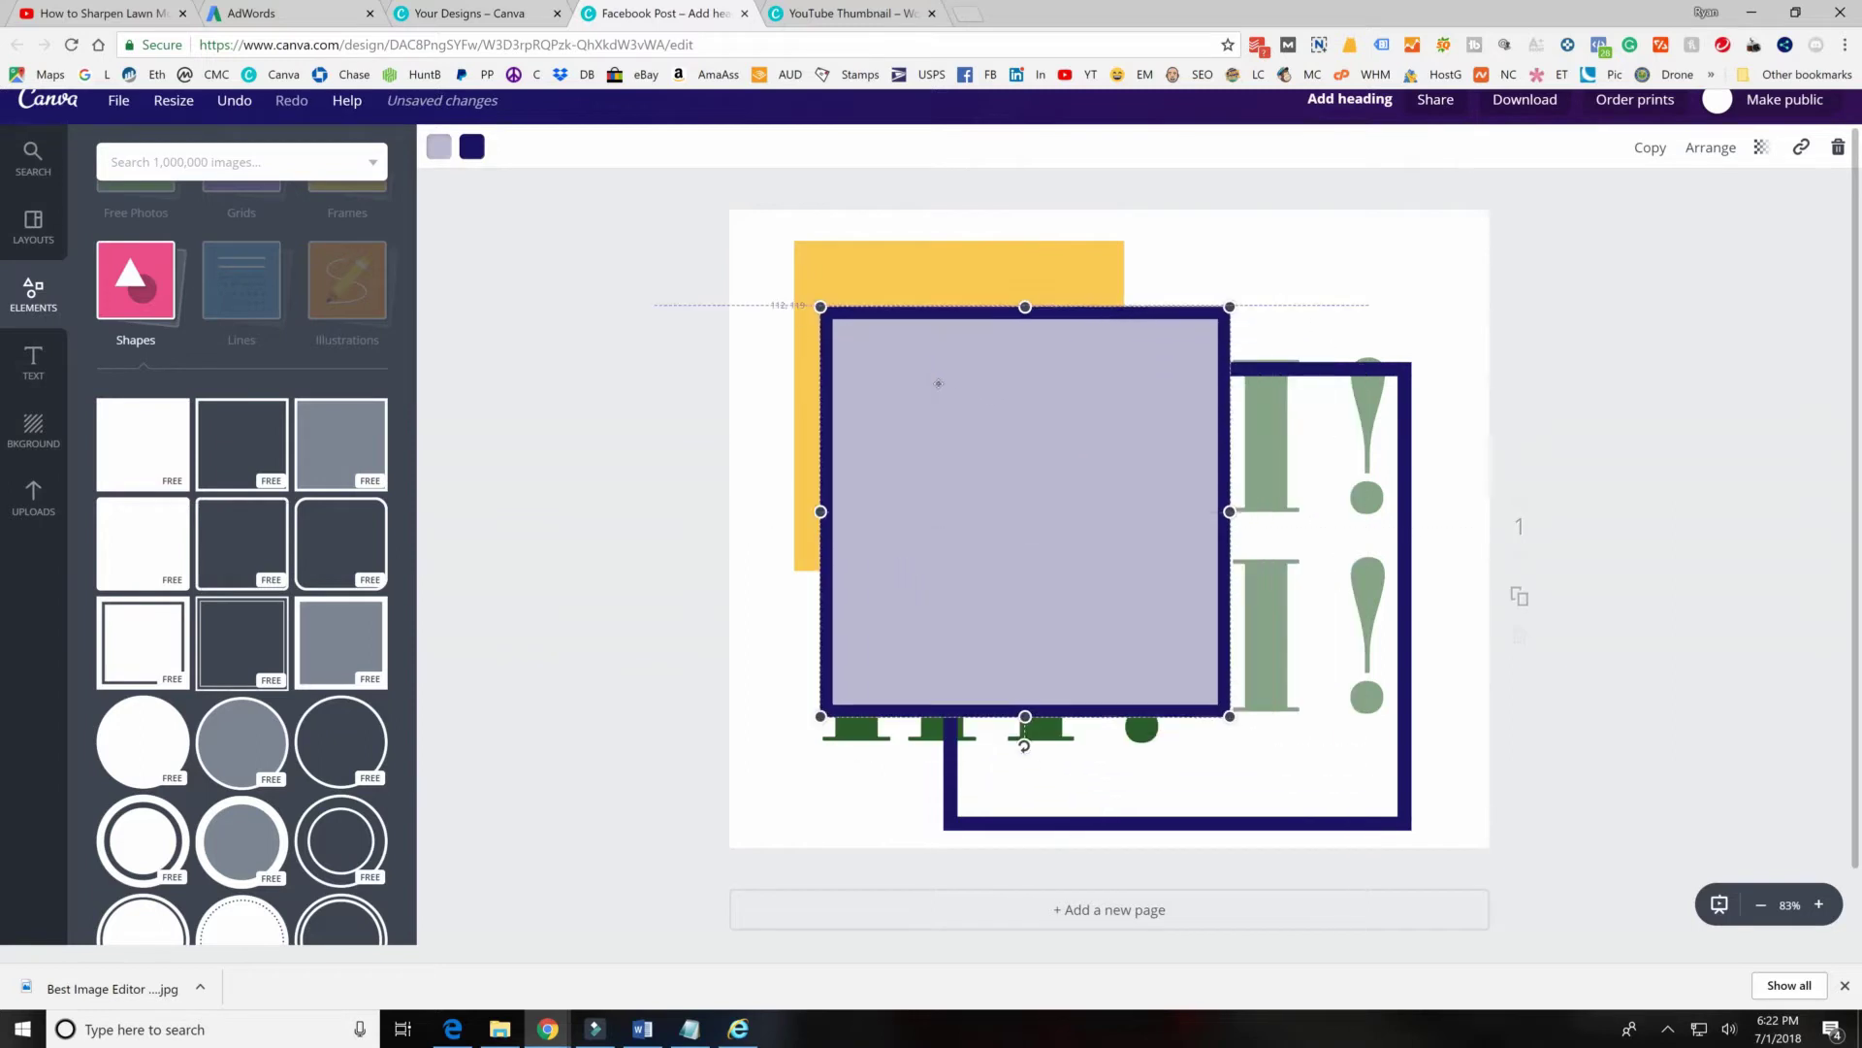
# Fill the bordered square with bright green and make its border orange.
pyautogui.click(439, 147)
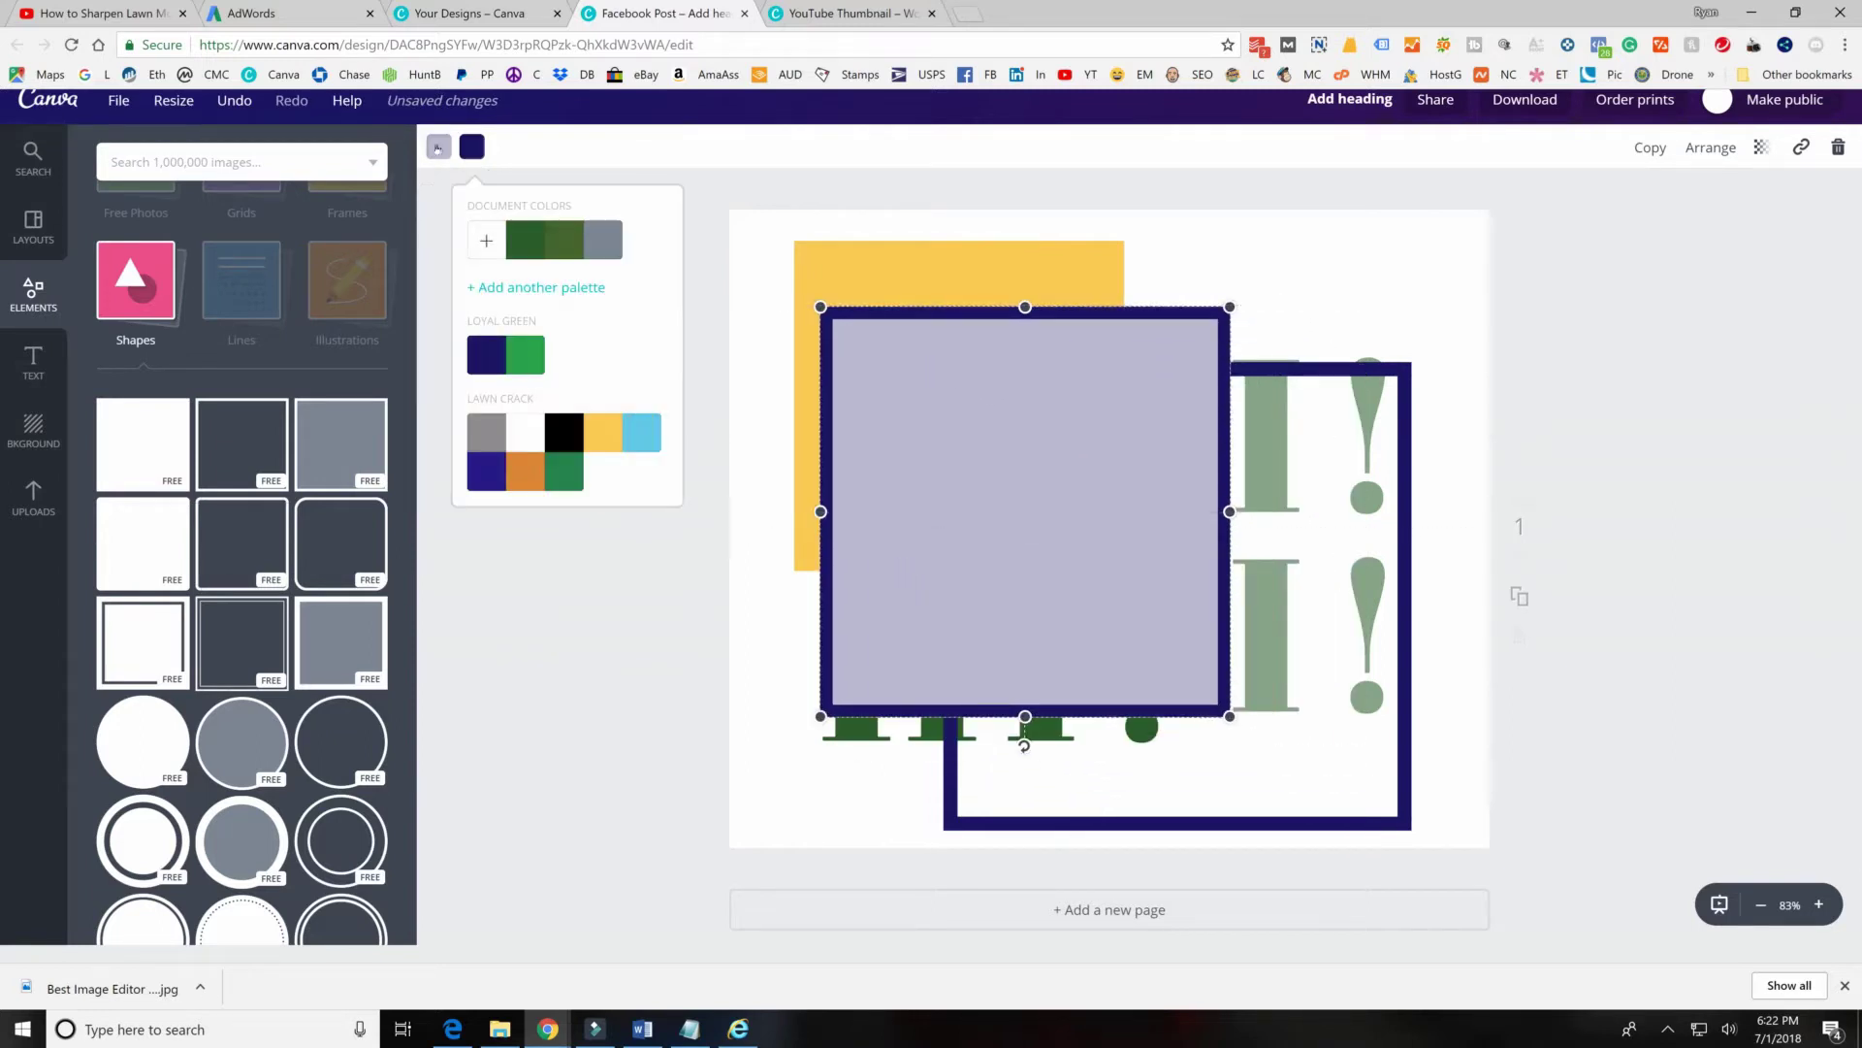
pyautogui.click(436, 148)
pyautogui.click(497, 360)
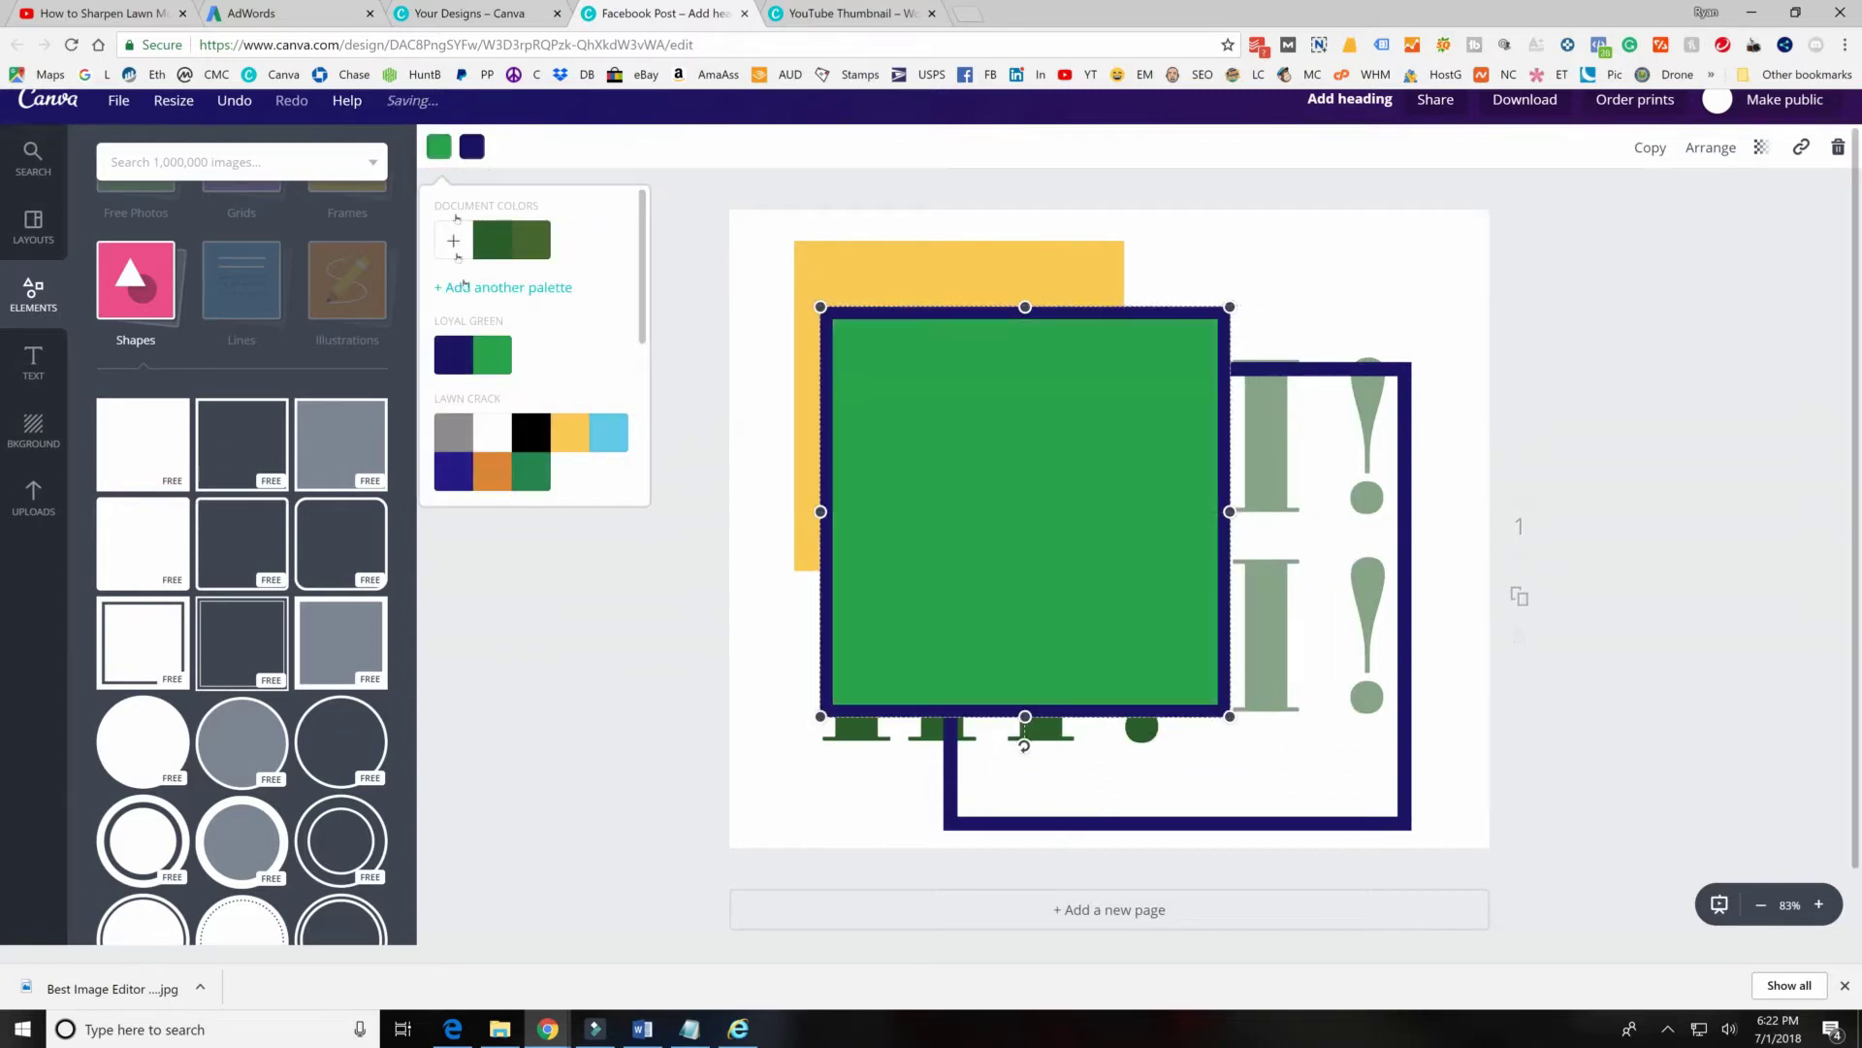
pyautogui.click(471, 146)
pyautogui.click(512, 482)
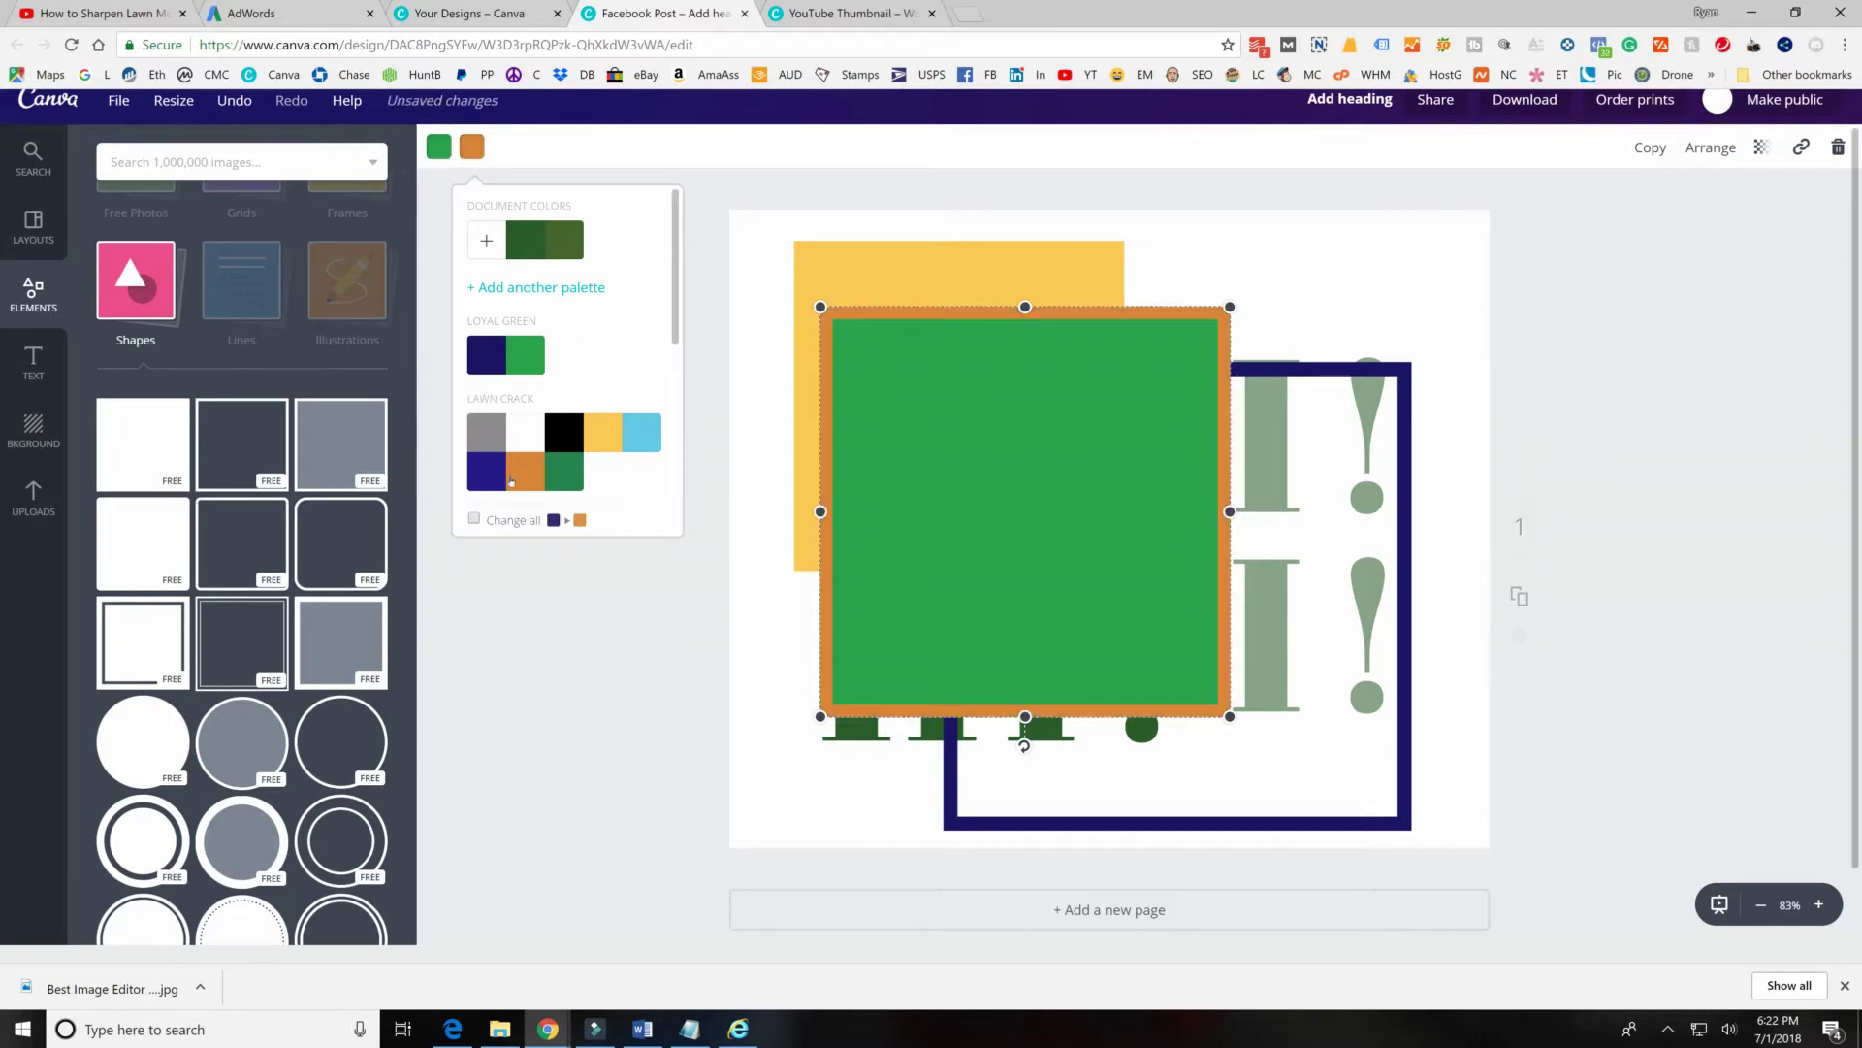
pyautogui.click(1263, 280)
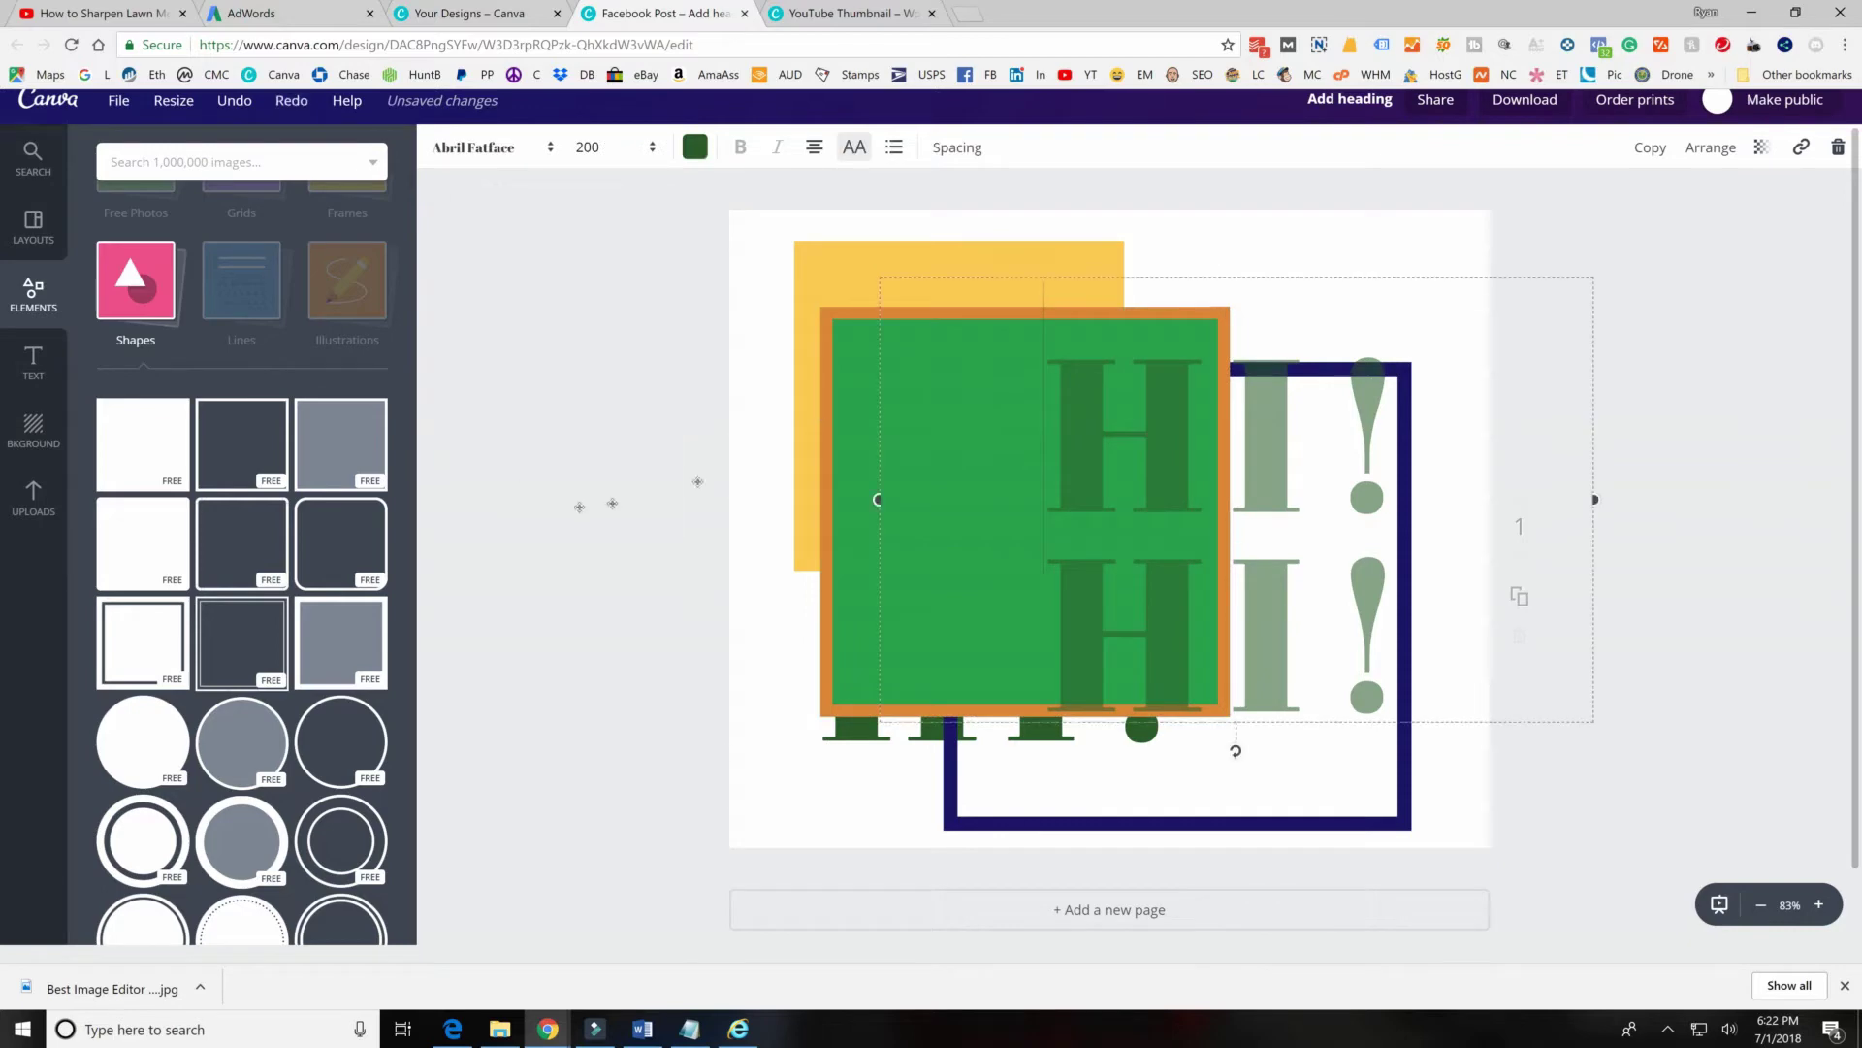
# Look through the available shapes, including the circles, ovals and triangles.
pyautogui.scroll(-8, 368, 679)
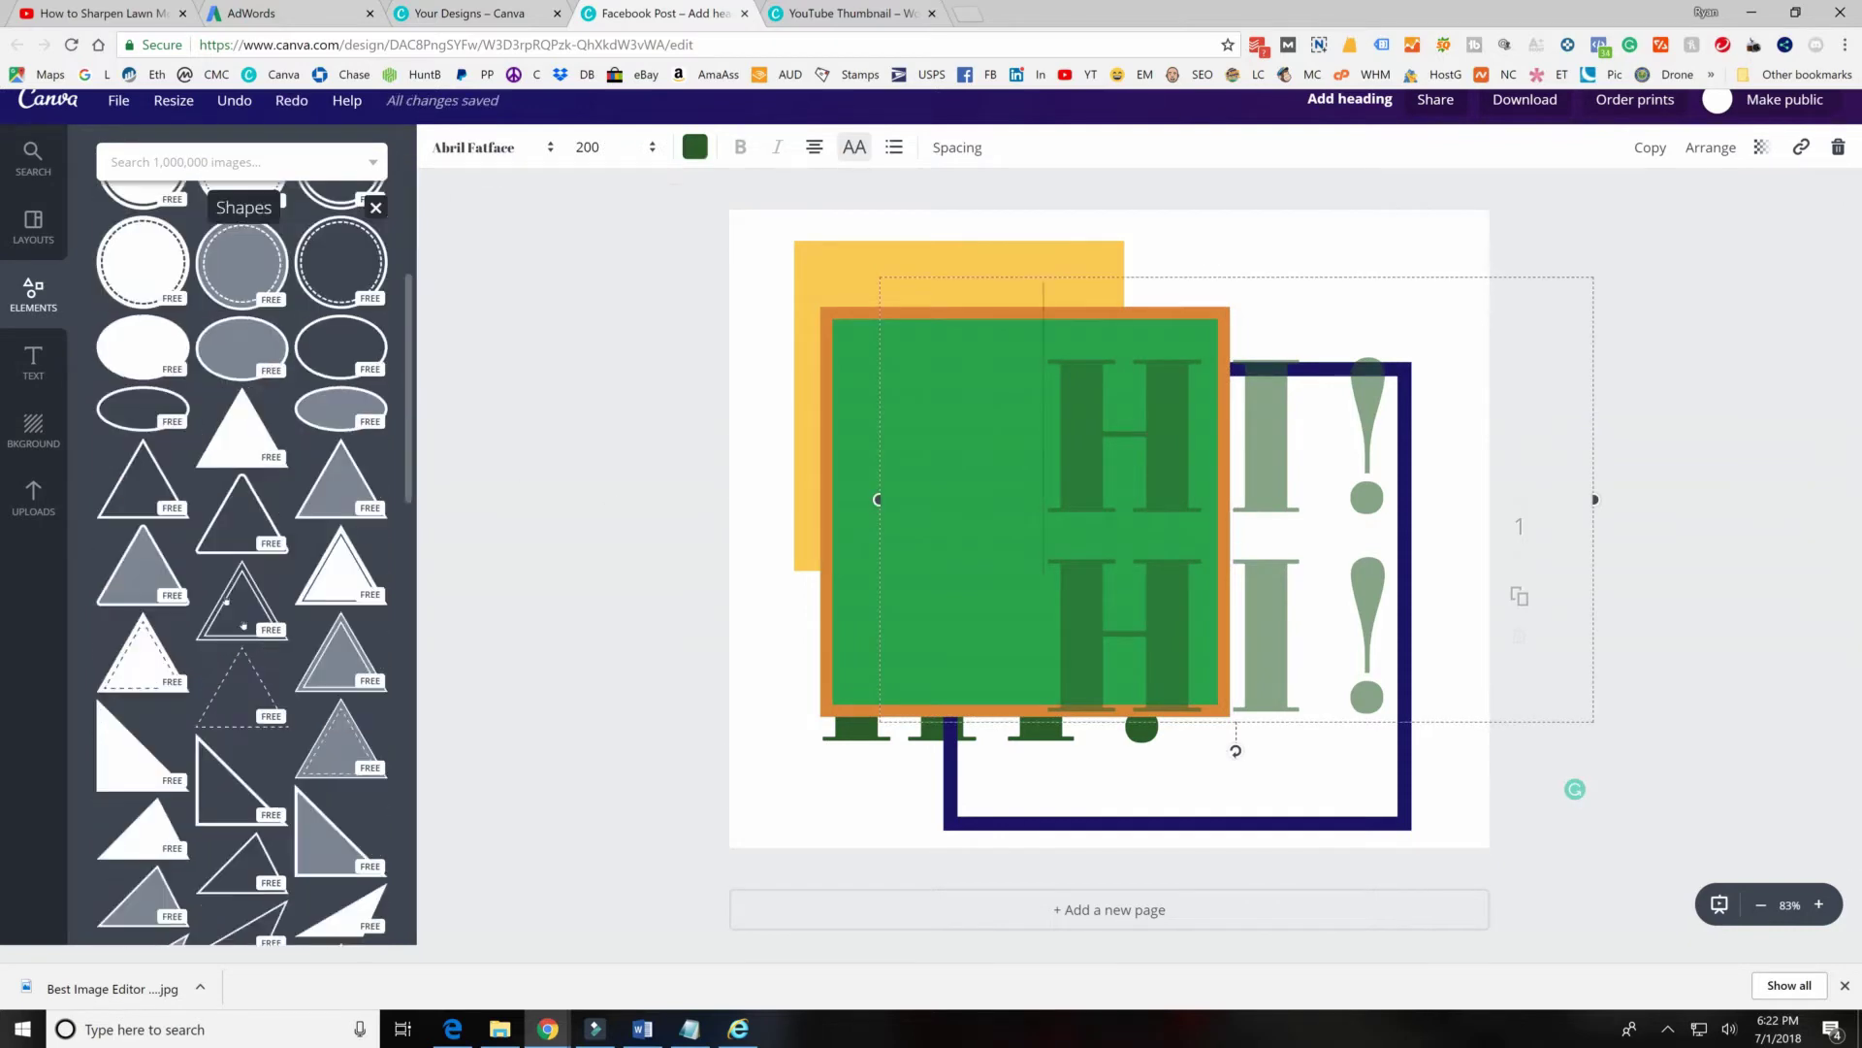
pyautogui.scroll(-5, 269, 645)
pyautogui.scroll(10, 261, 648)
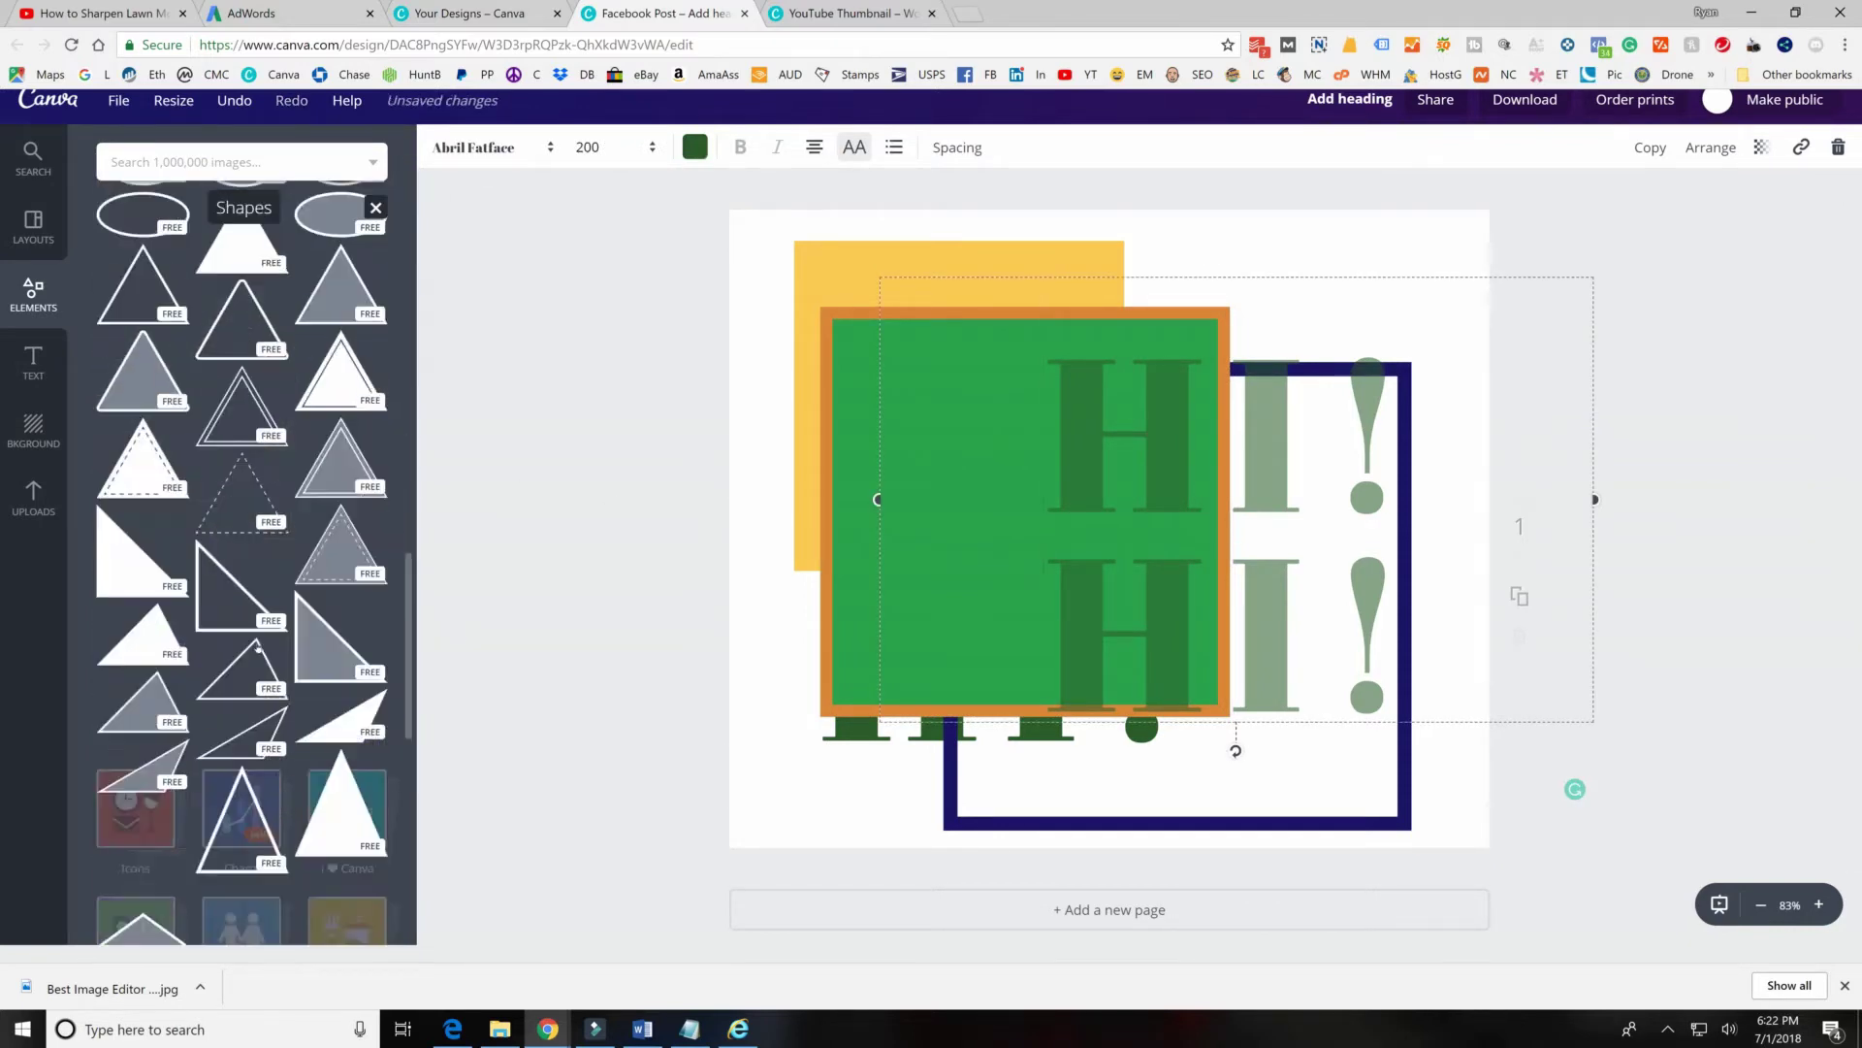
pyautogui.scroll(3, 258, 649)
# Search the image library for "arrow" and look through the free and paid results.
pyautogui.click(253, 165)
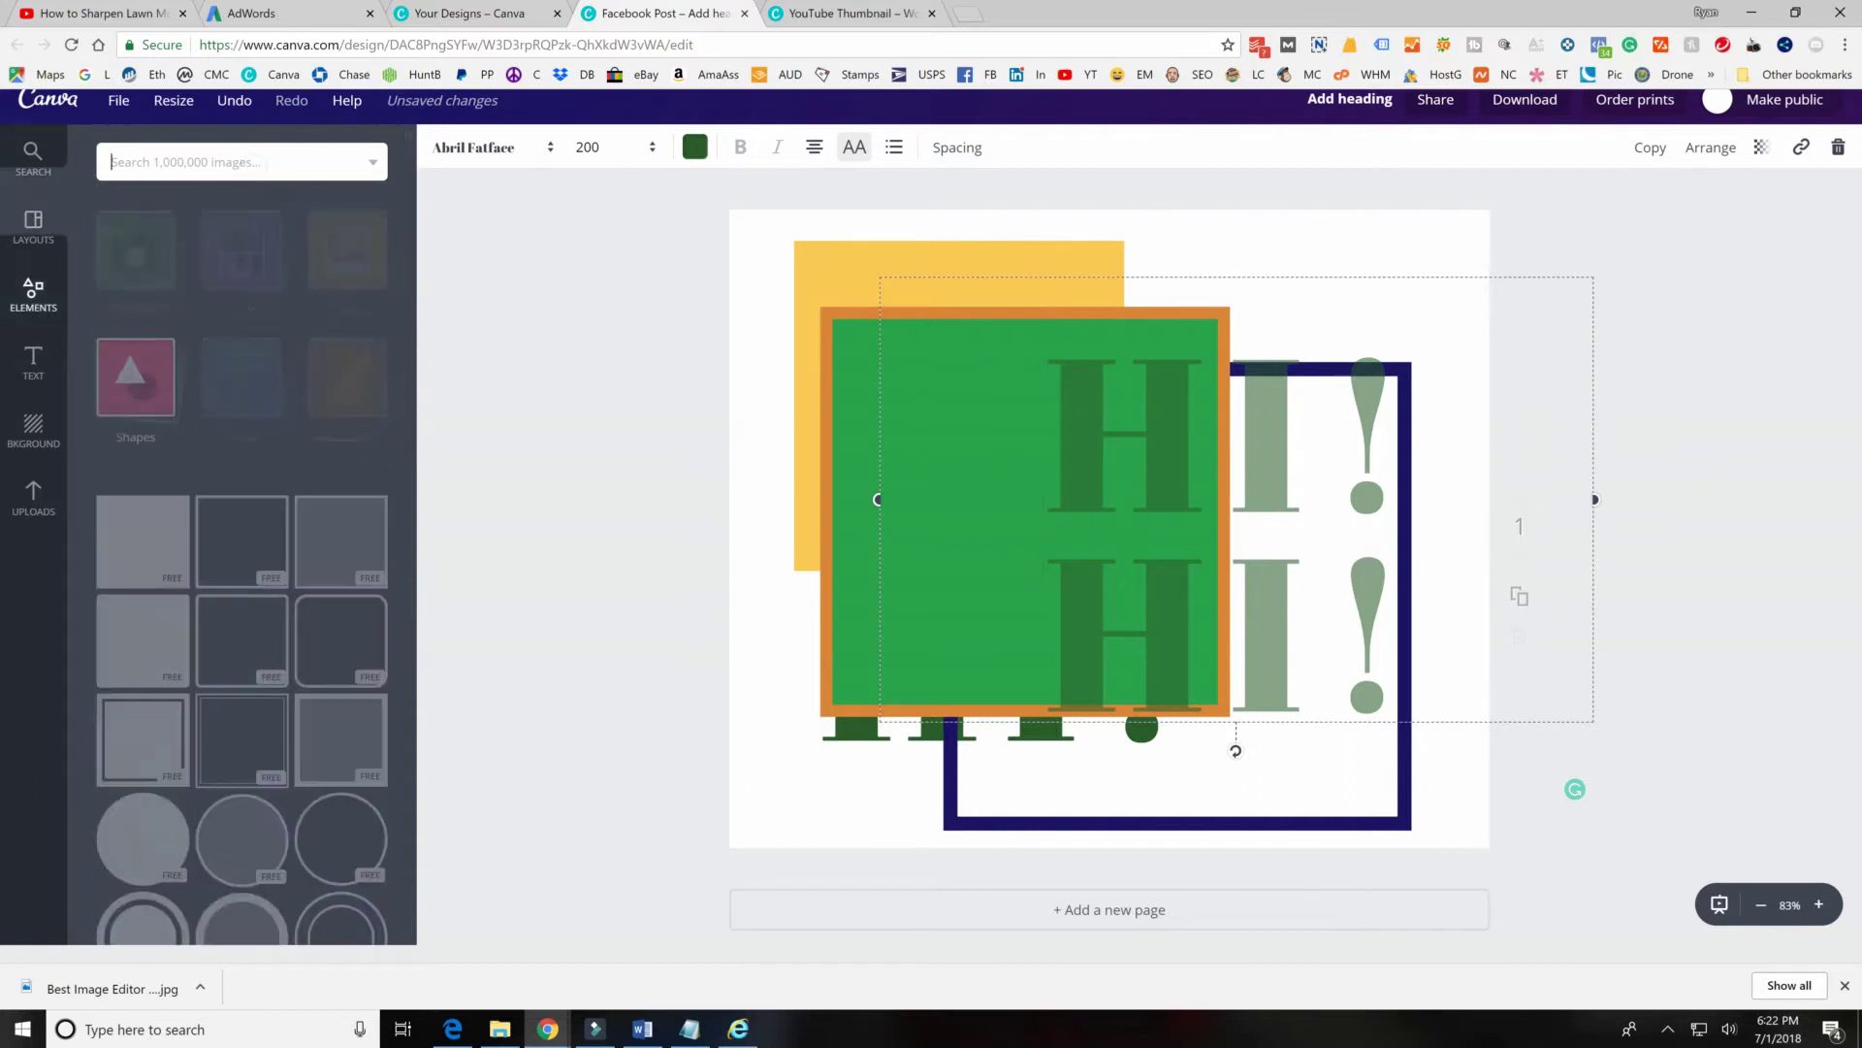
pyautogui.write('arr')
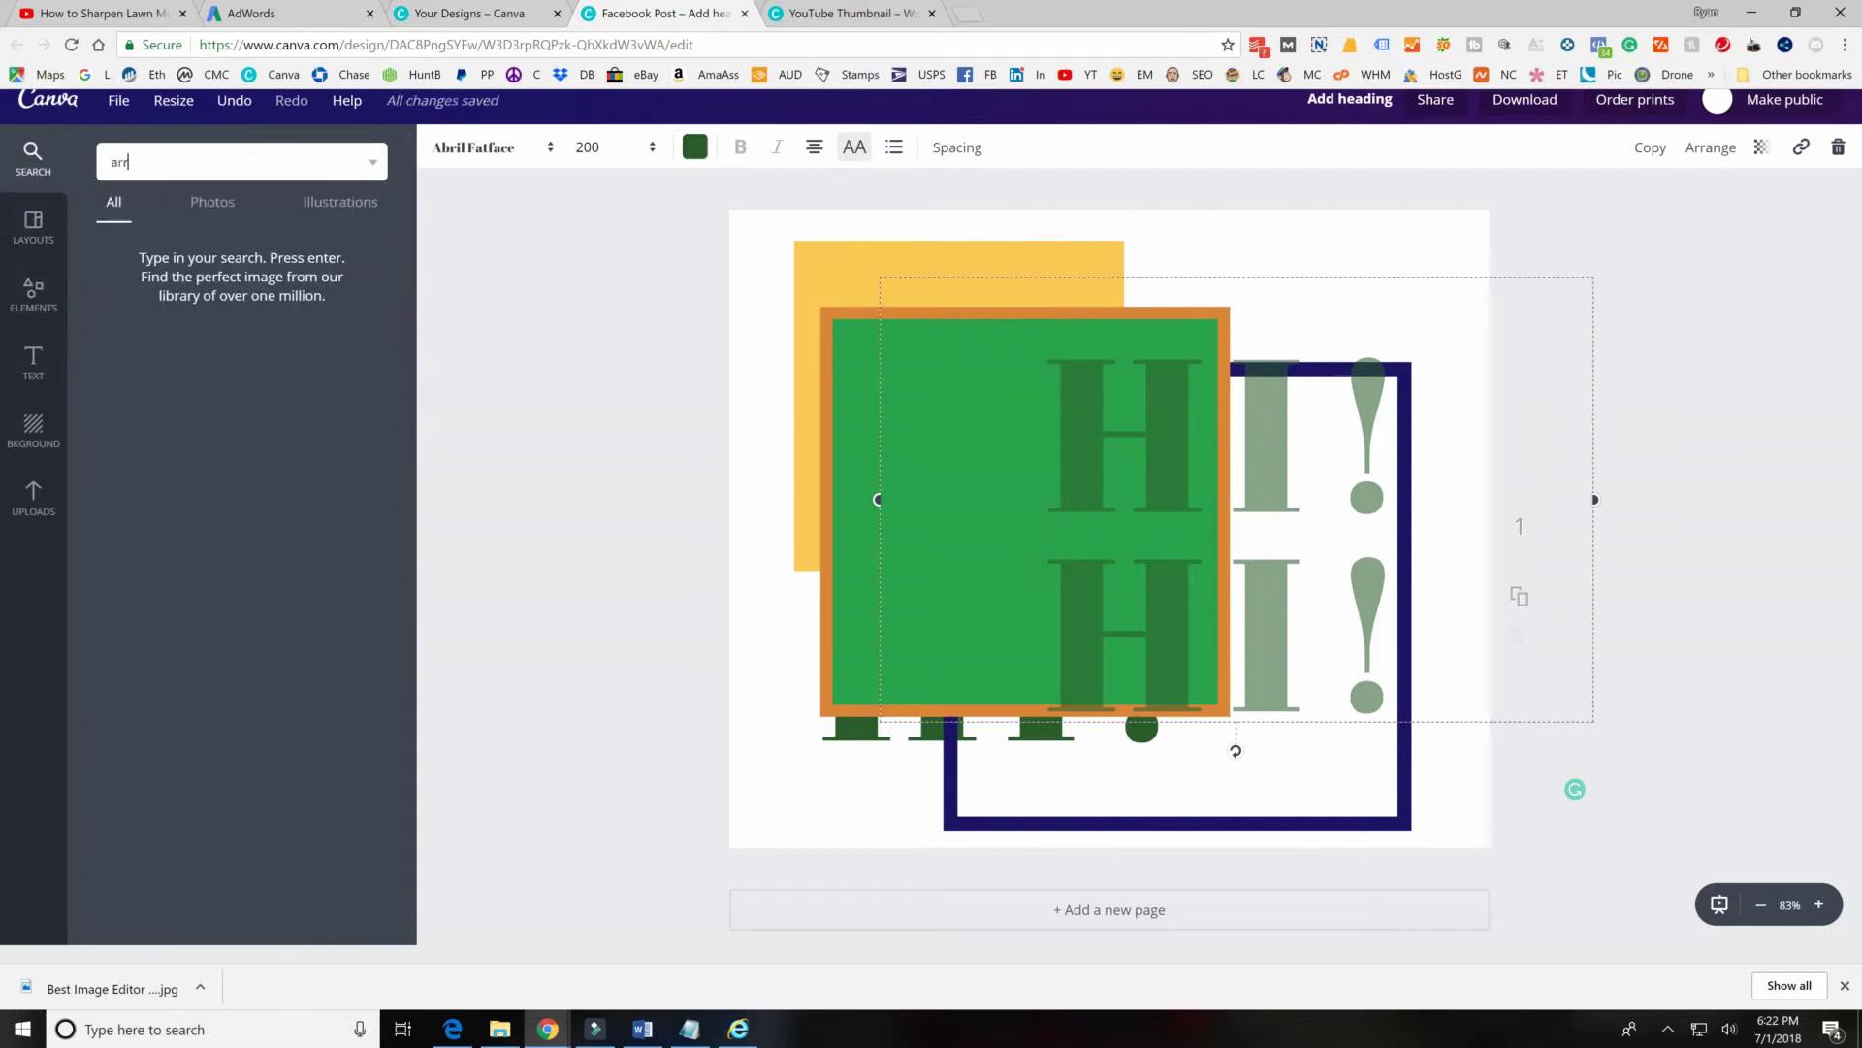
pyautogui.write('ow')
pyautogui.press('Return')
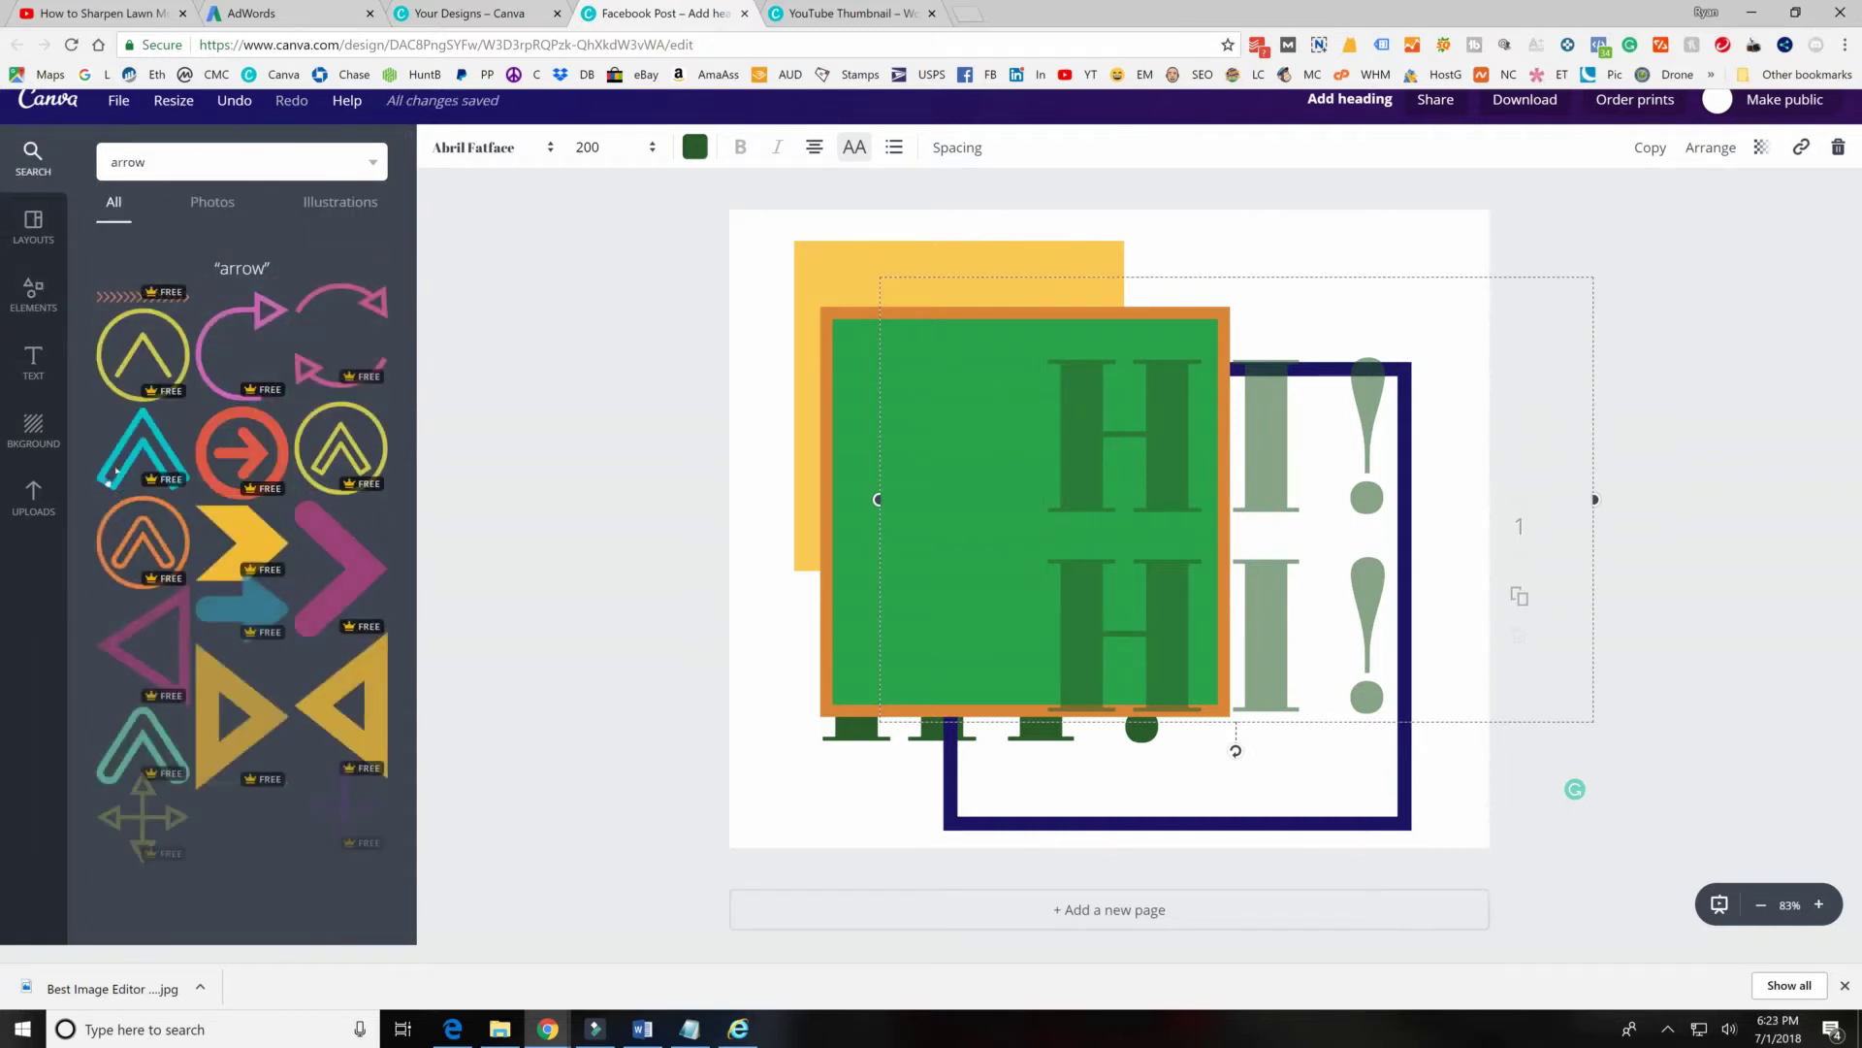
pyautogui.scroll(-2, 209, 531)
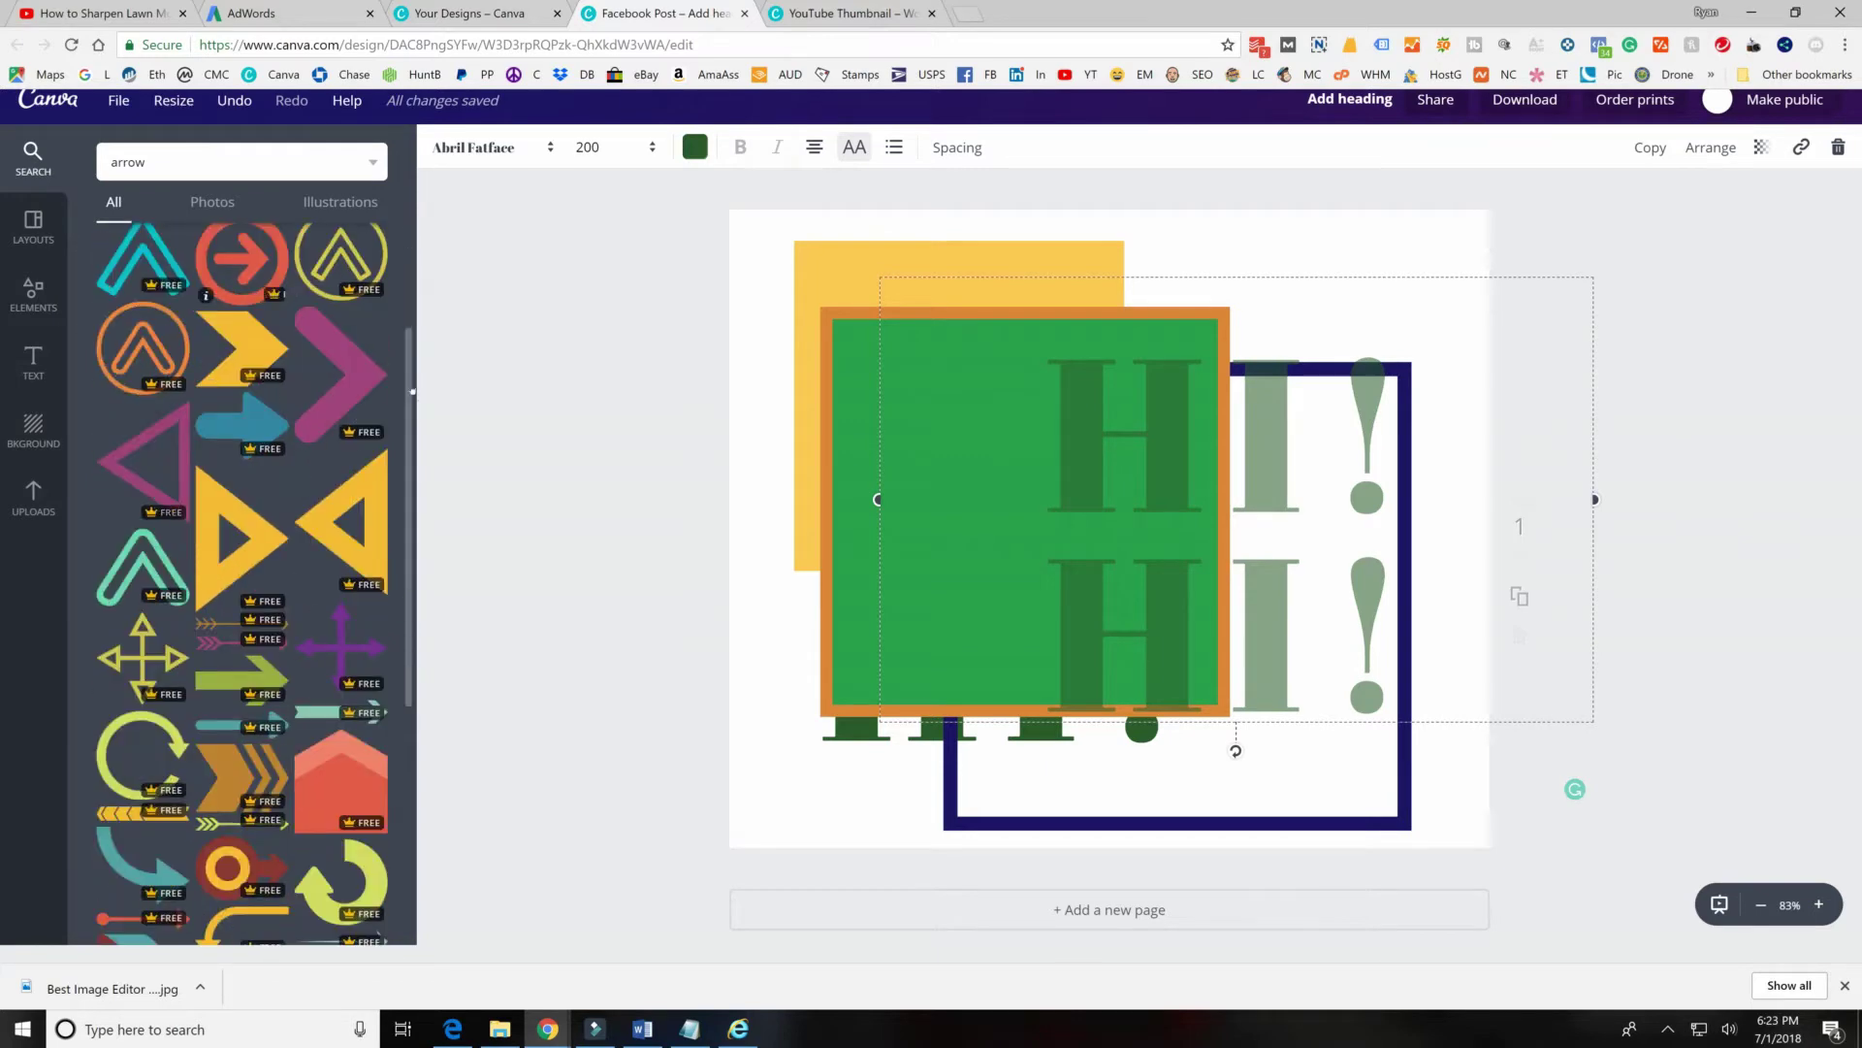
pyautogui.scroll(-2, 209, 531)
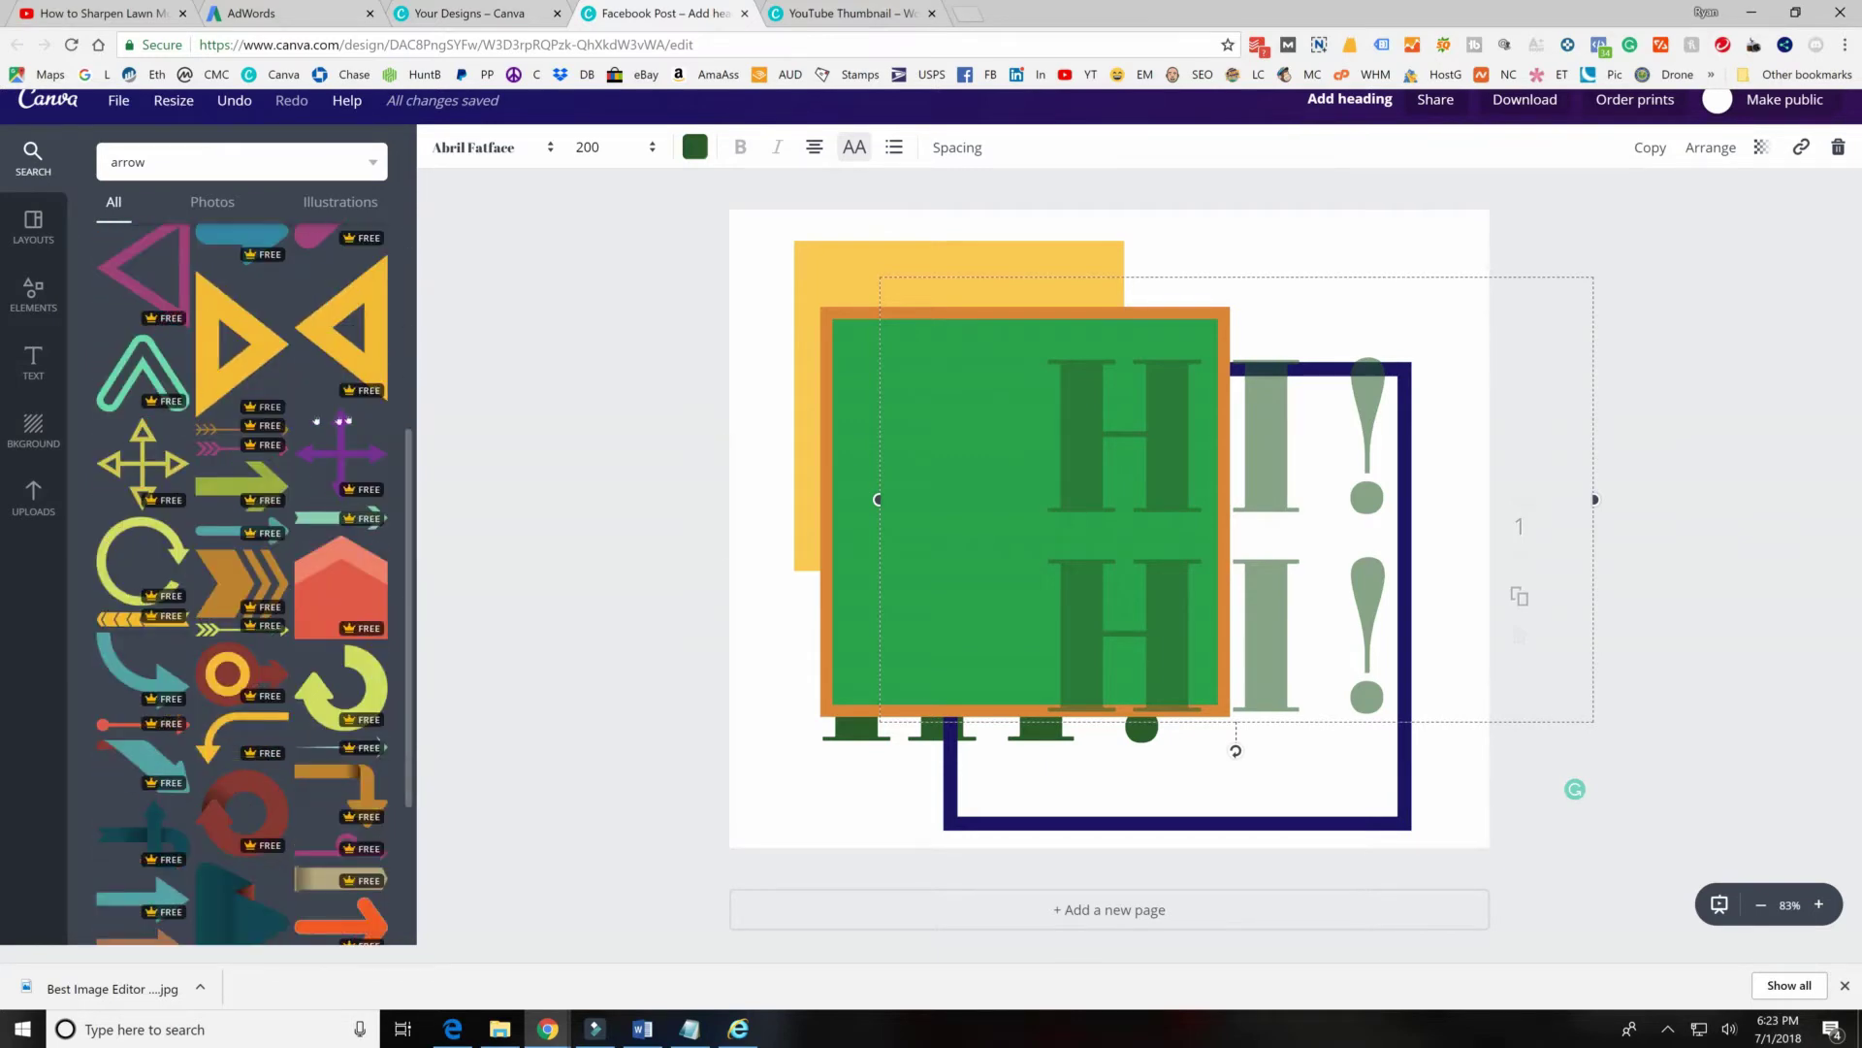
pyautogui.scroll(-7, 241, 591)
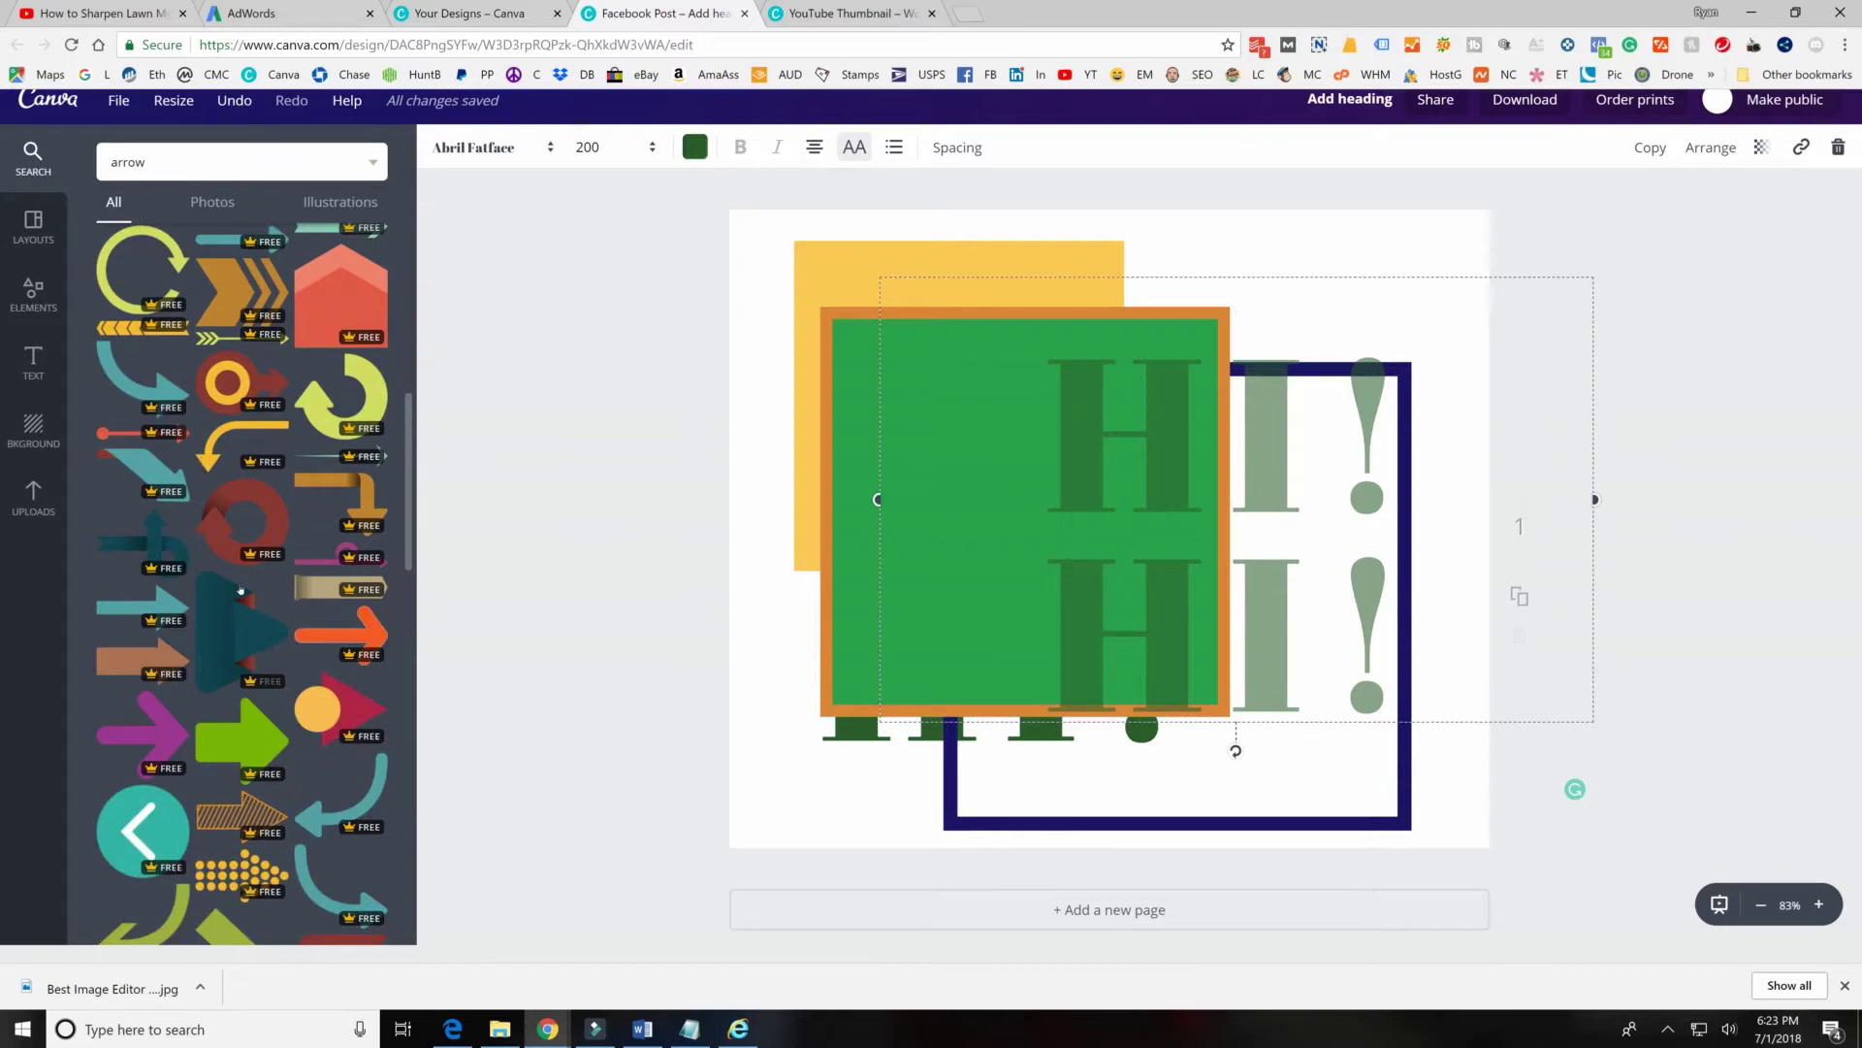
pyautogui.scroll(-10, 240, 591)
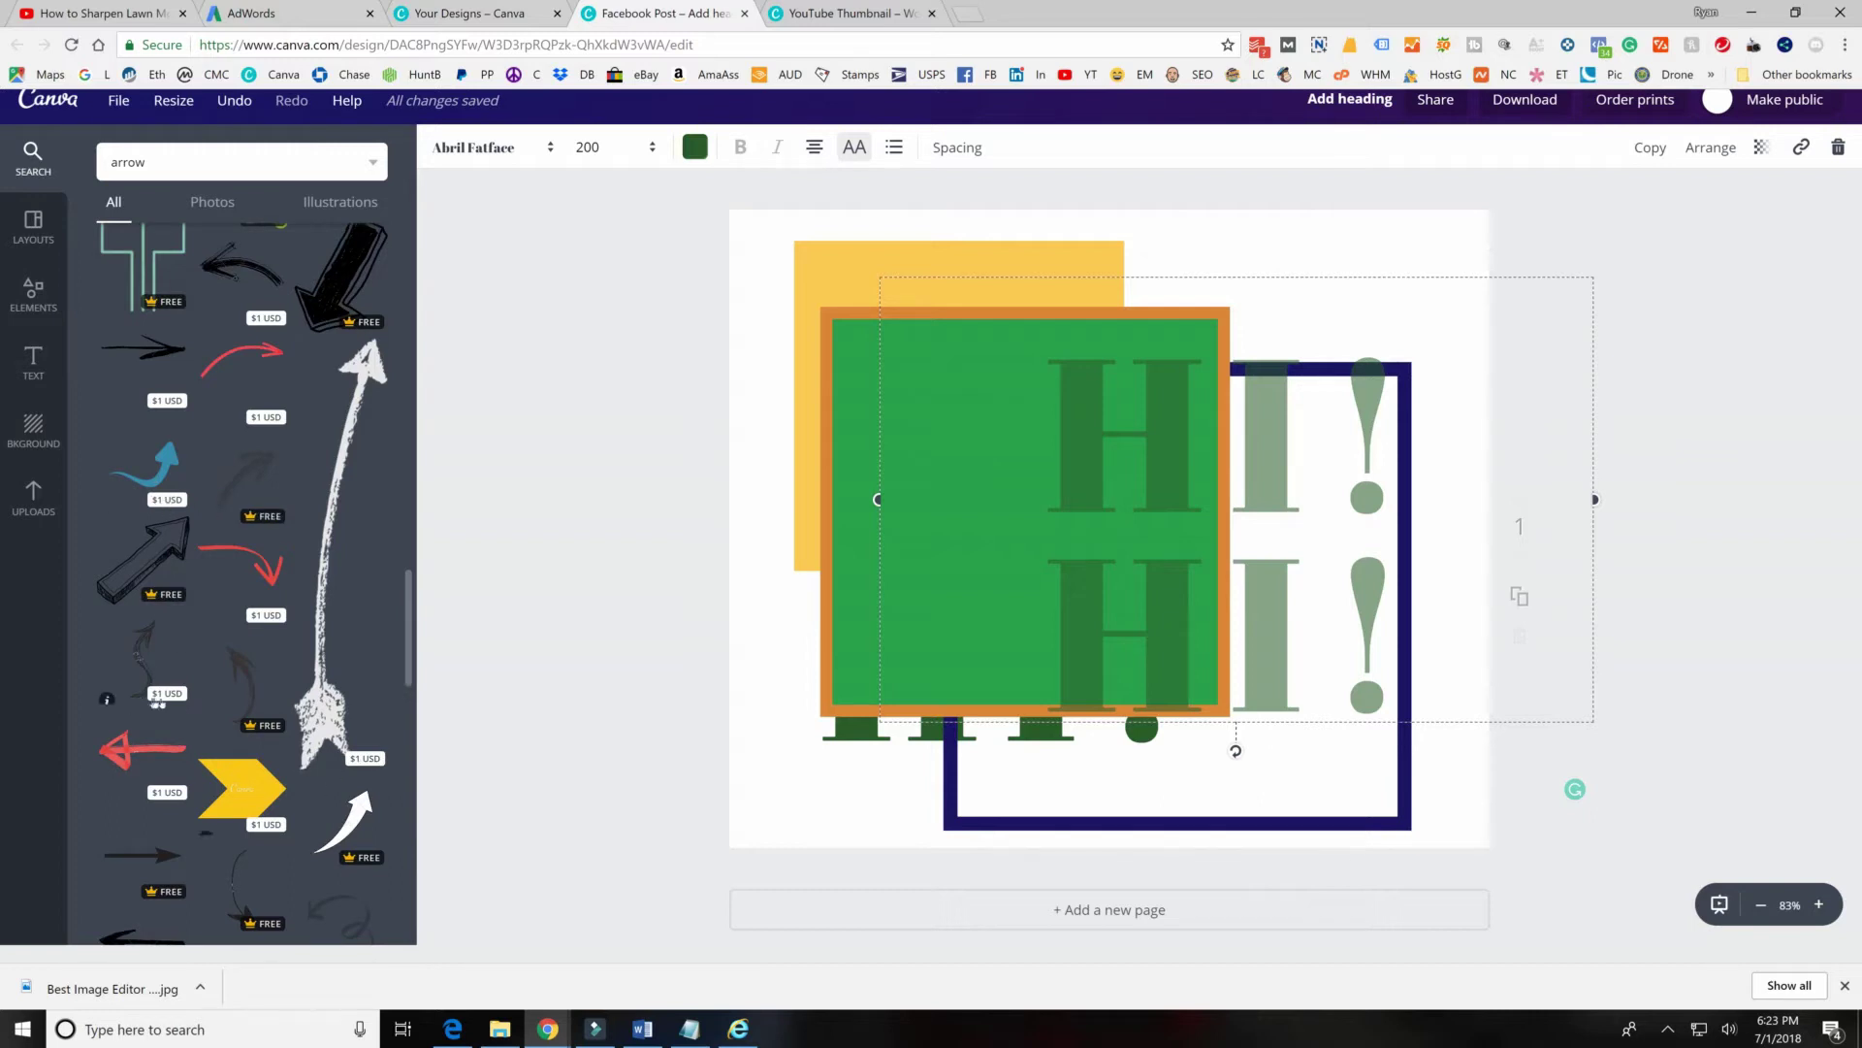
pyautogui.scroll(10, 288, 745)
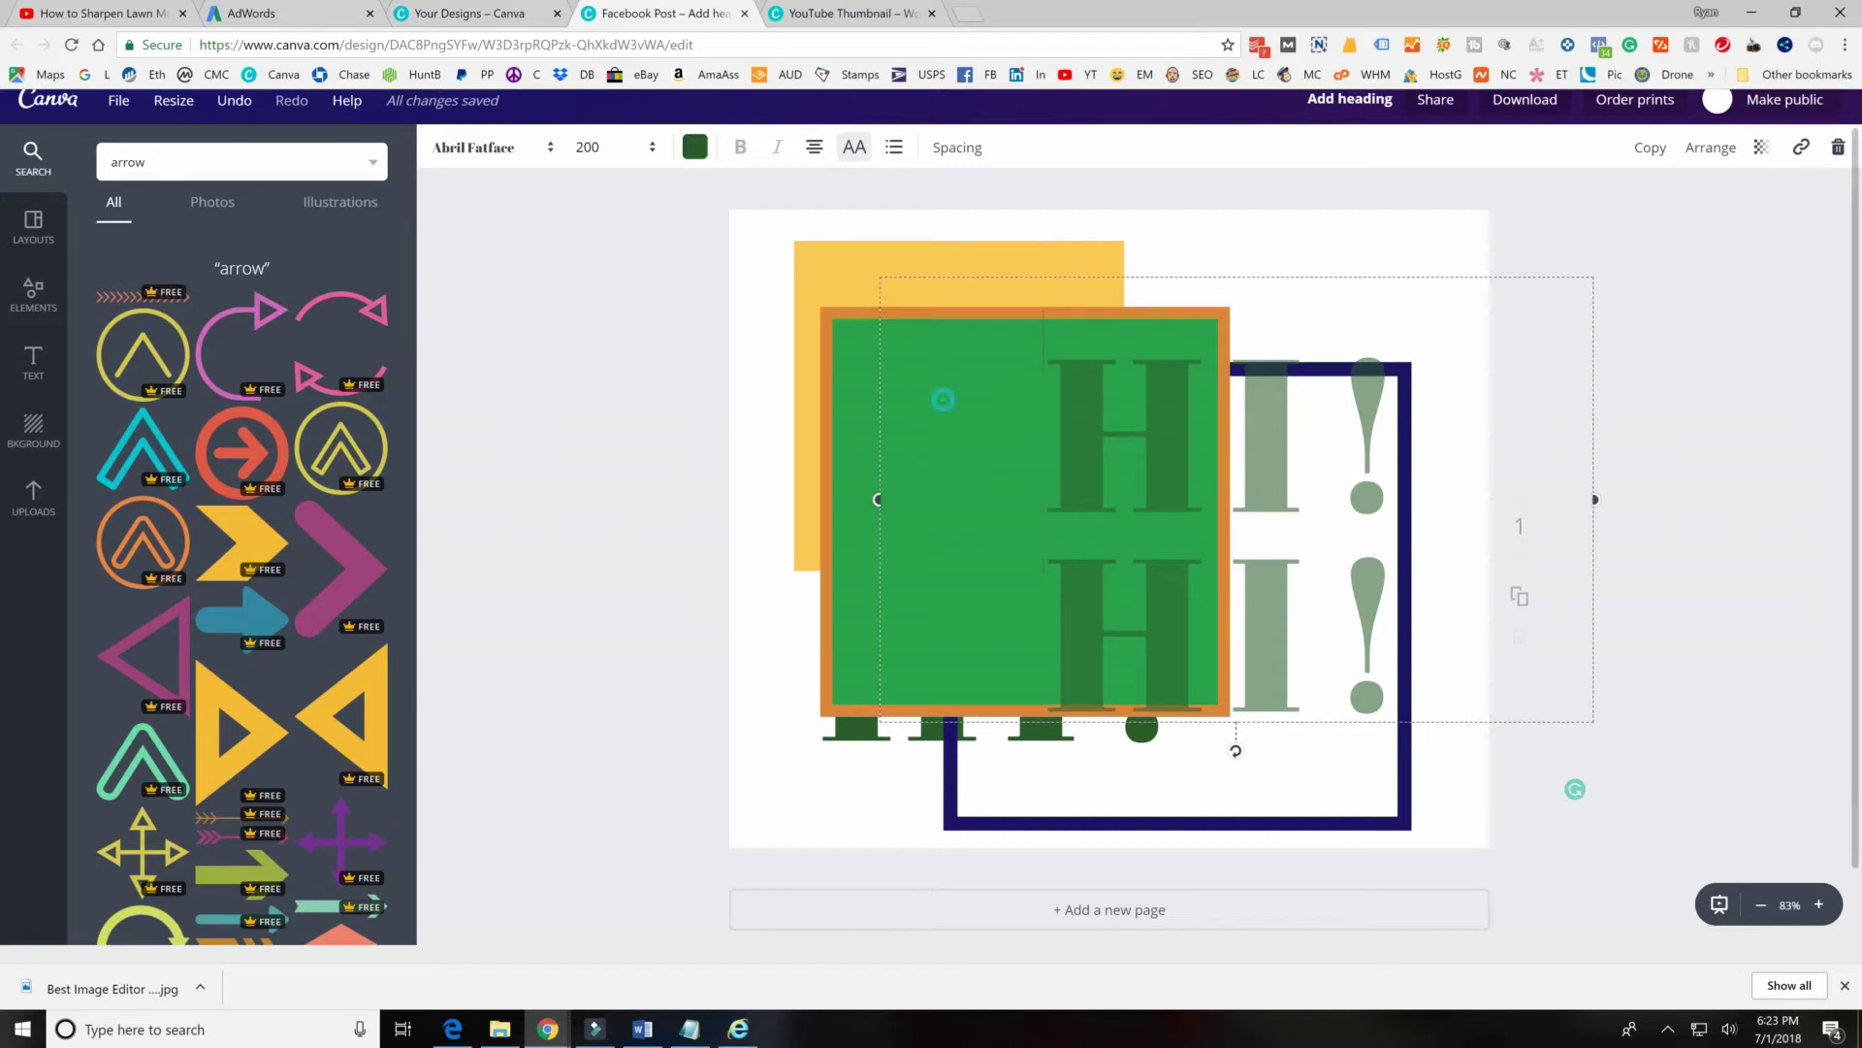
# Erase the translucent heading's text and remove the green square with the orange border.
pyautogui.press('BackSpace')
pyautogui.press('BackSpace')
pyautogui.press('BackSpace')
pyautogui.press('Delete')
pyautogui.press('Delete')
pyautogui.press('Delete')
pyautogui.press('Delete')
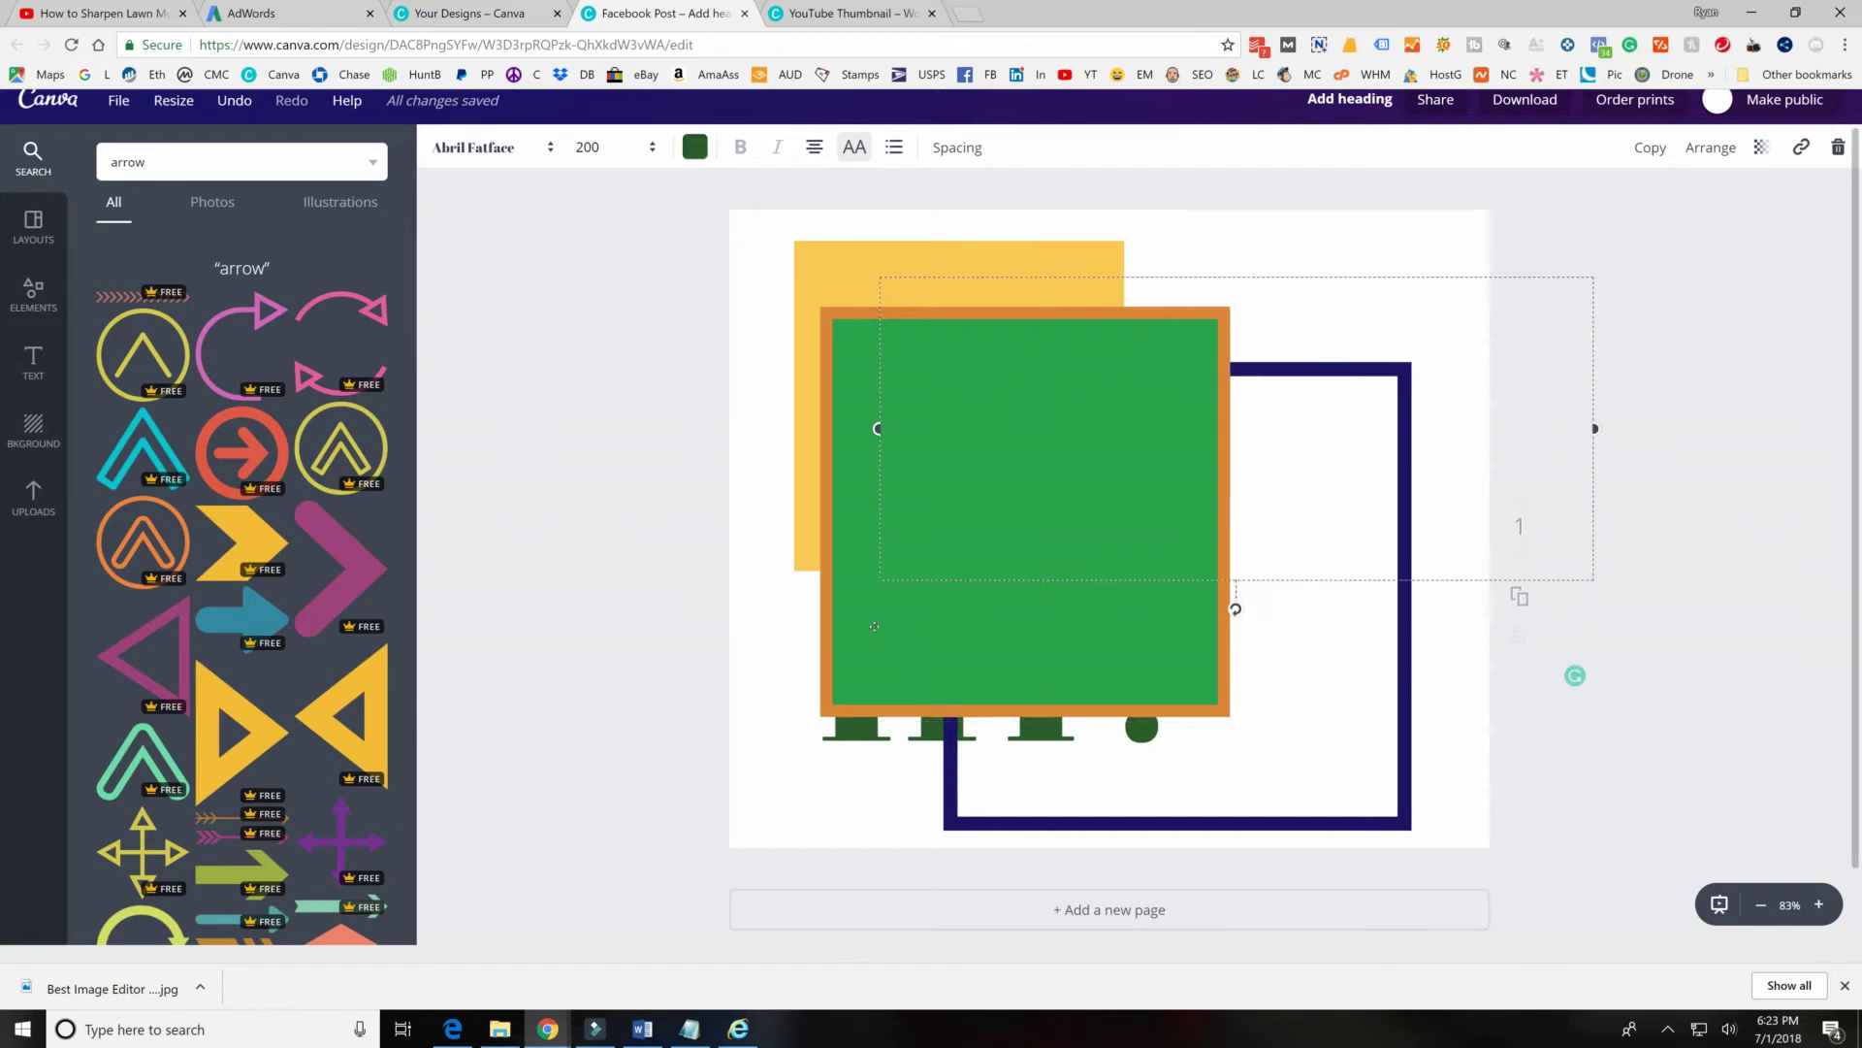
pyautogui.hotkey('ctrl', 'z')
# Delete the dark blue square outline and erase both lines of the dark green heading.
pyautogui.click(990, 370)
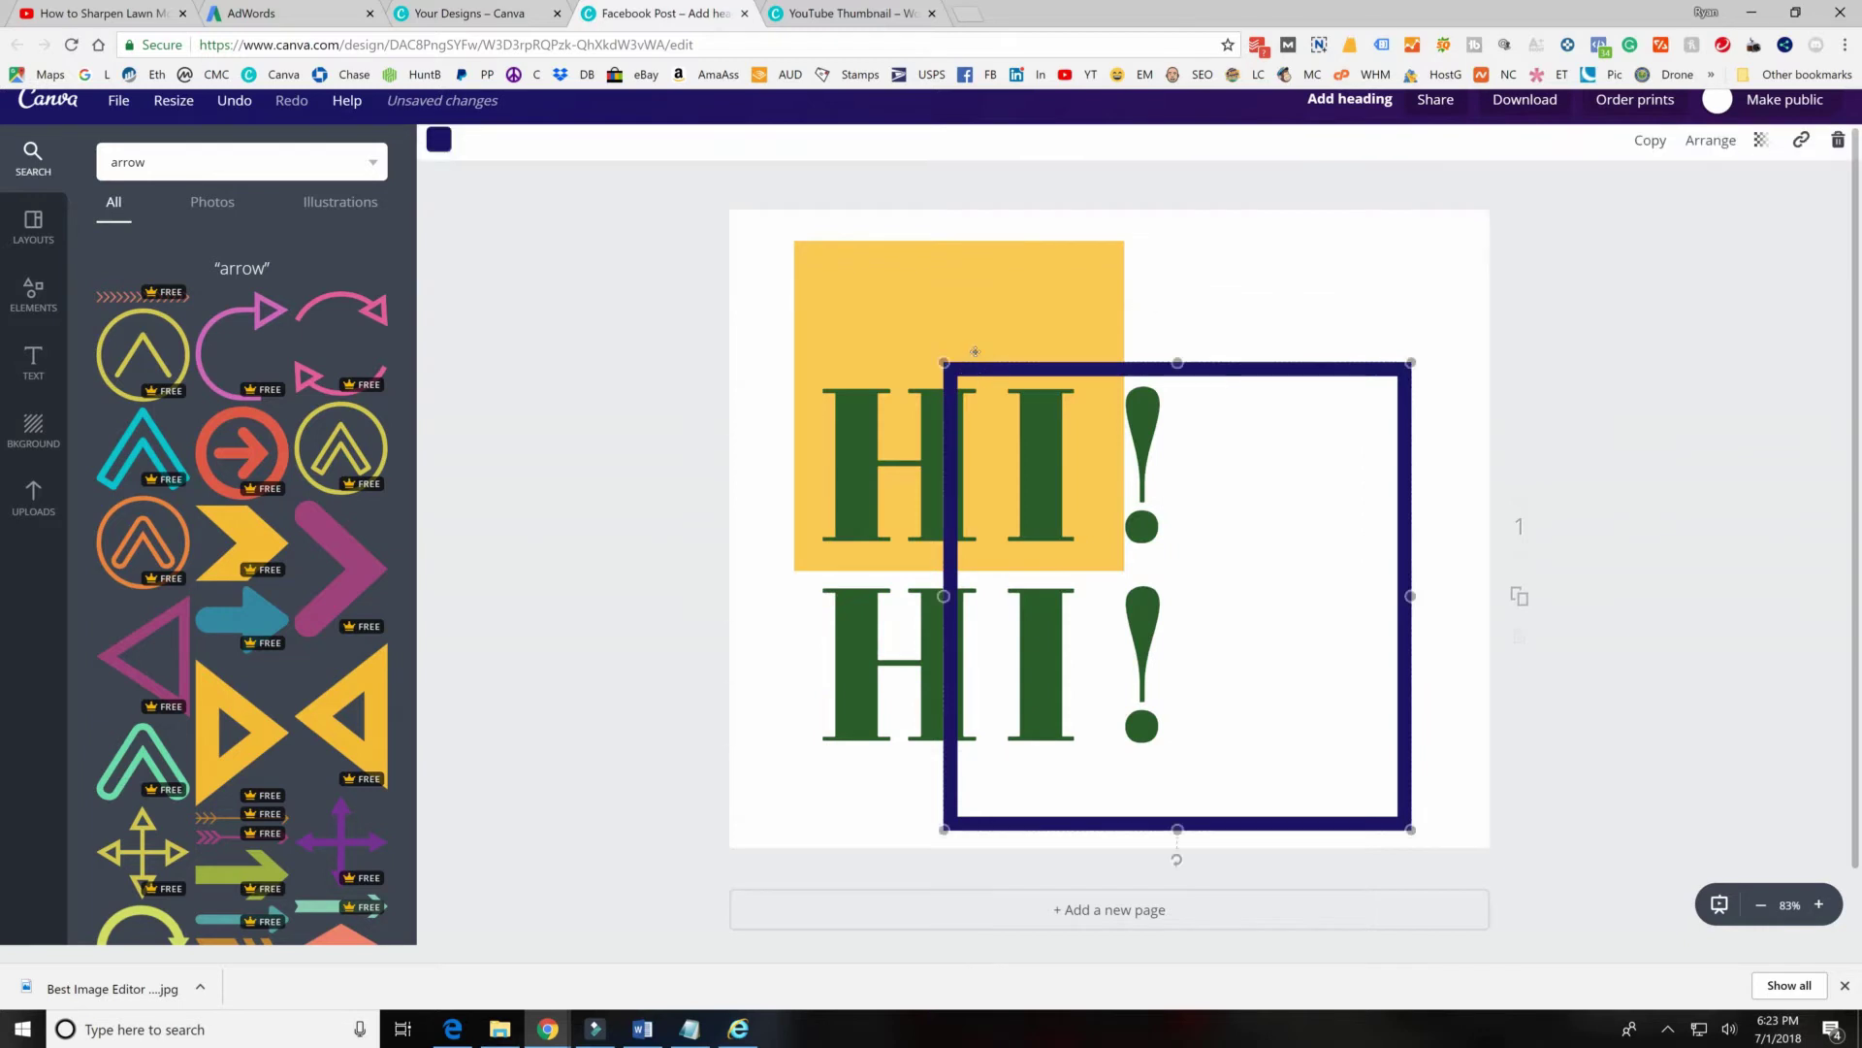
pyautogui.press('Delete')
pyautogui.click(988, 306)
pyautogui.press('Delete')
pyautogui.press('Delete')
pyautogui.press('Delete')
pyautogui.press('Delete')
pyautogui.press('Delete')
pyautogui.press('Delete')
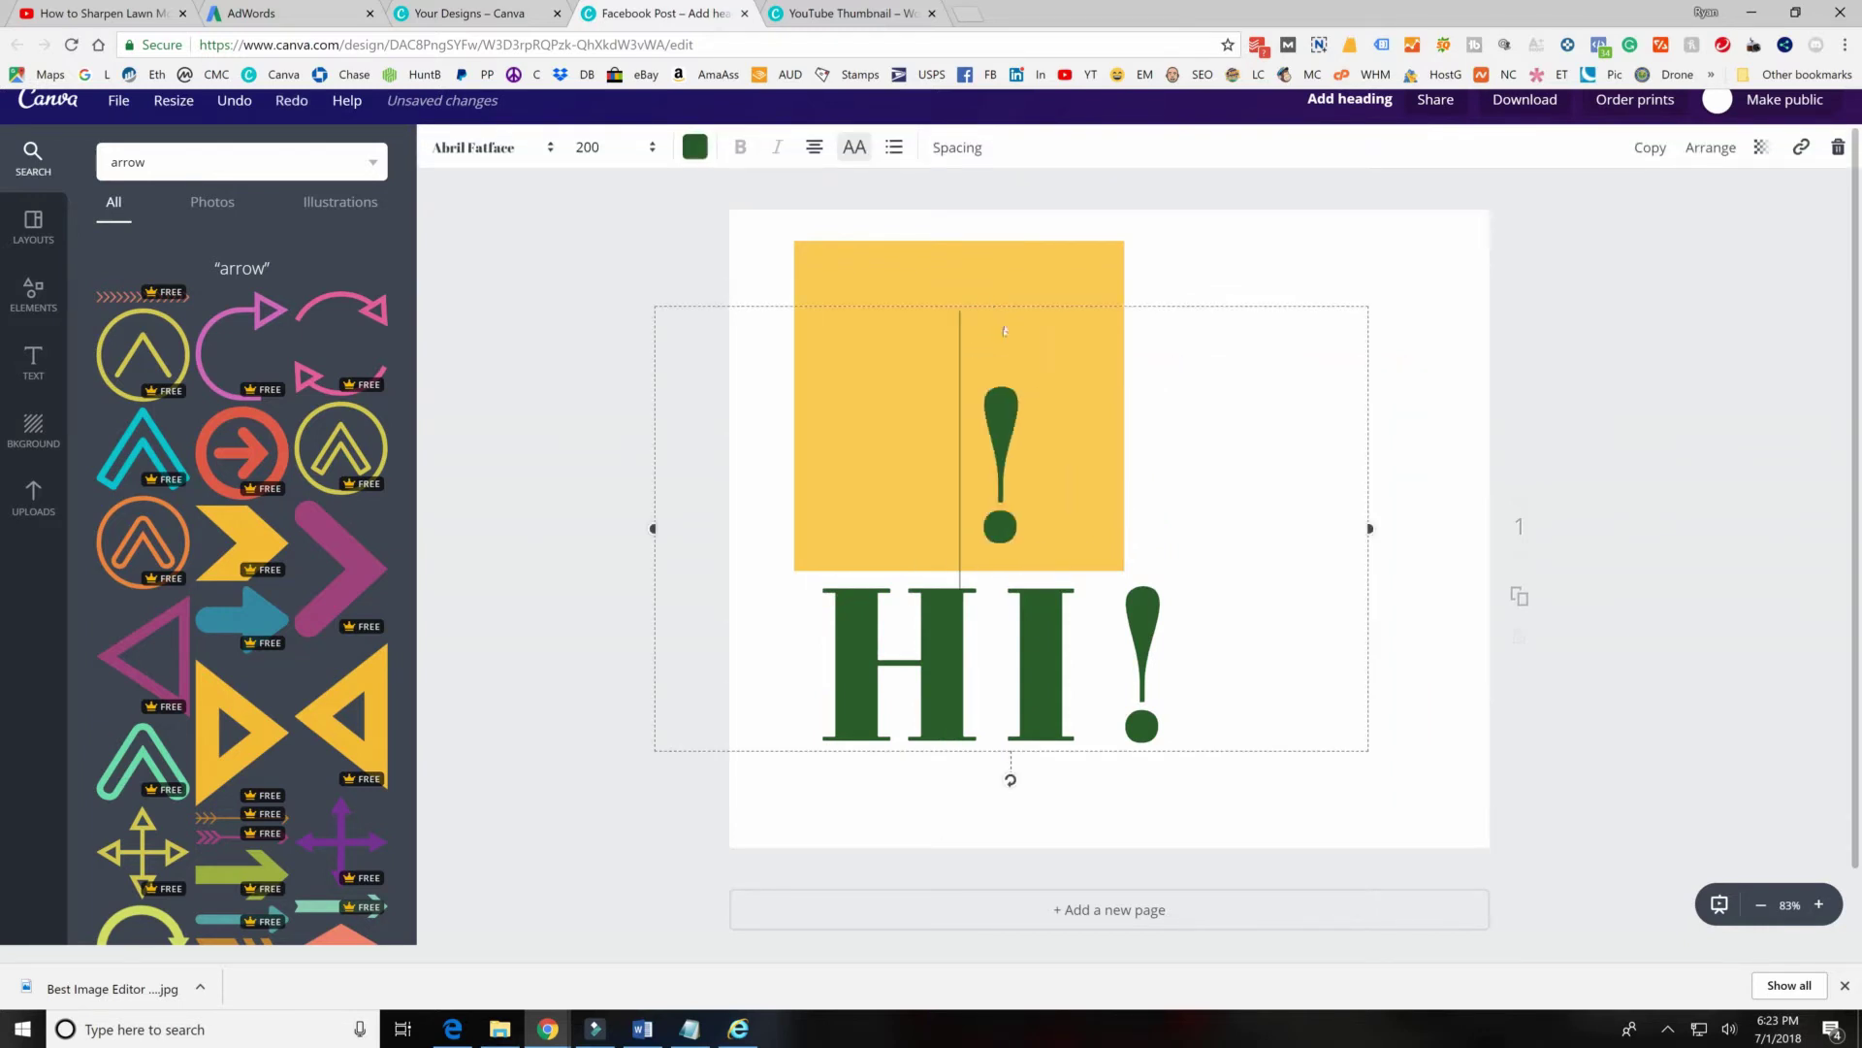
pyautogui.press('Delete')
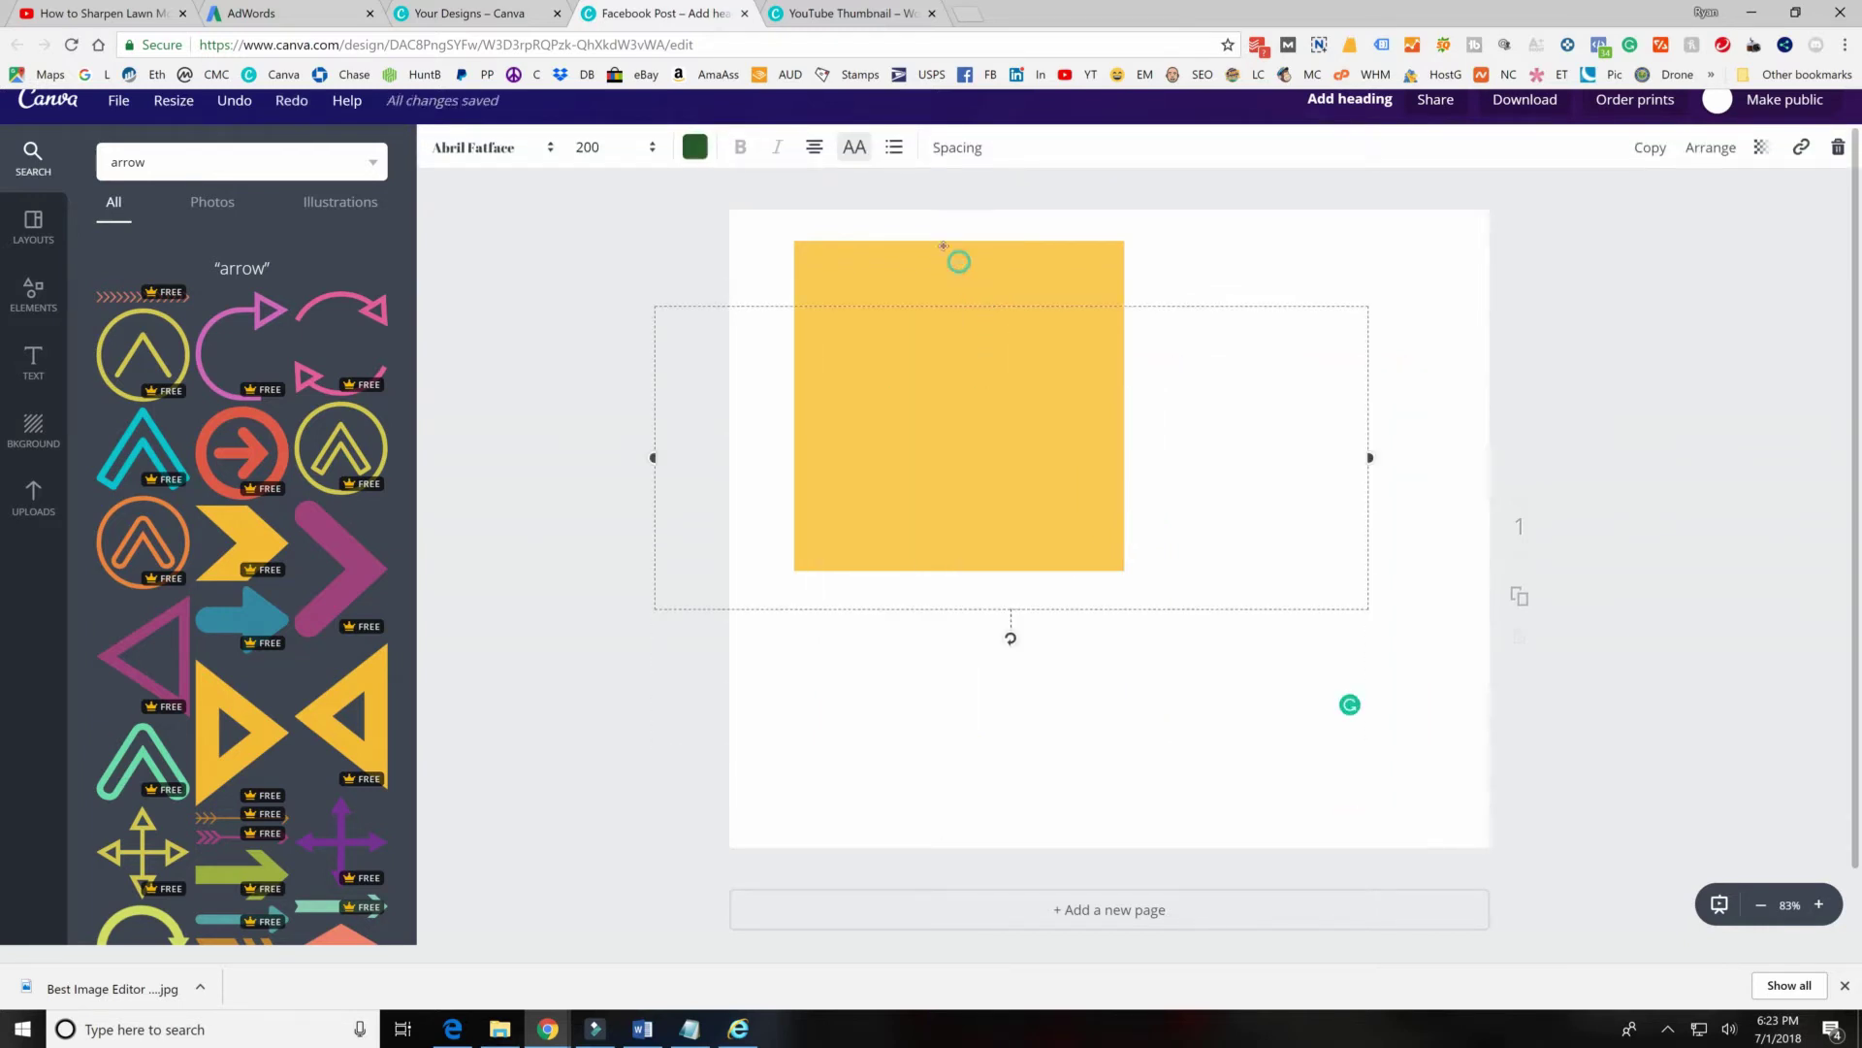
# Delete the yellow square to clear the page.
pyautogui.click(943, 245)
pyautogui.press('Delete')
pyautogui.hotkey('ctrl', 'v')
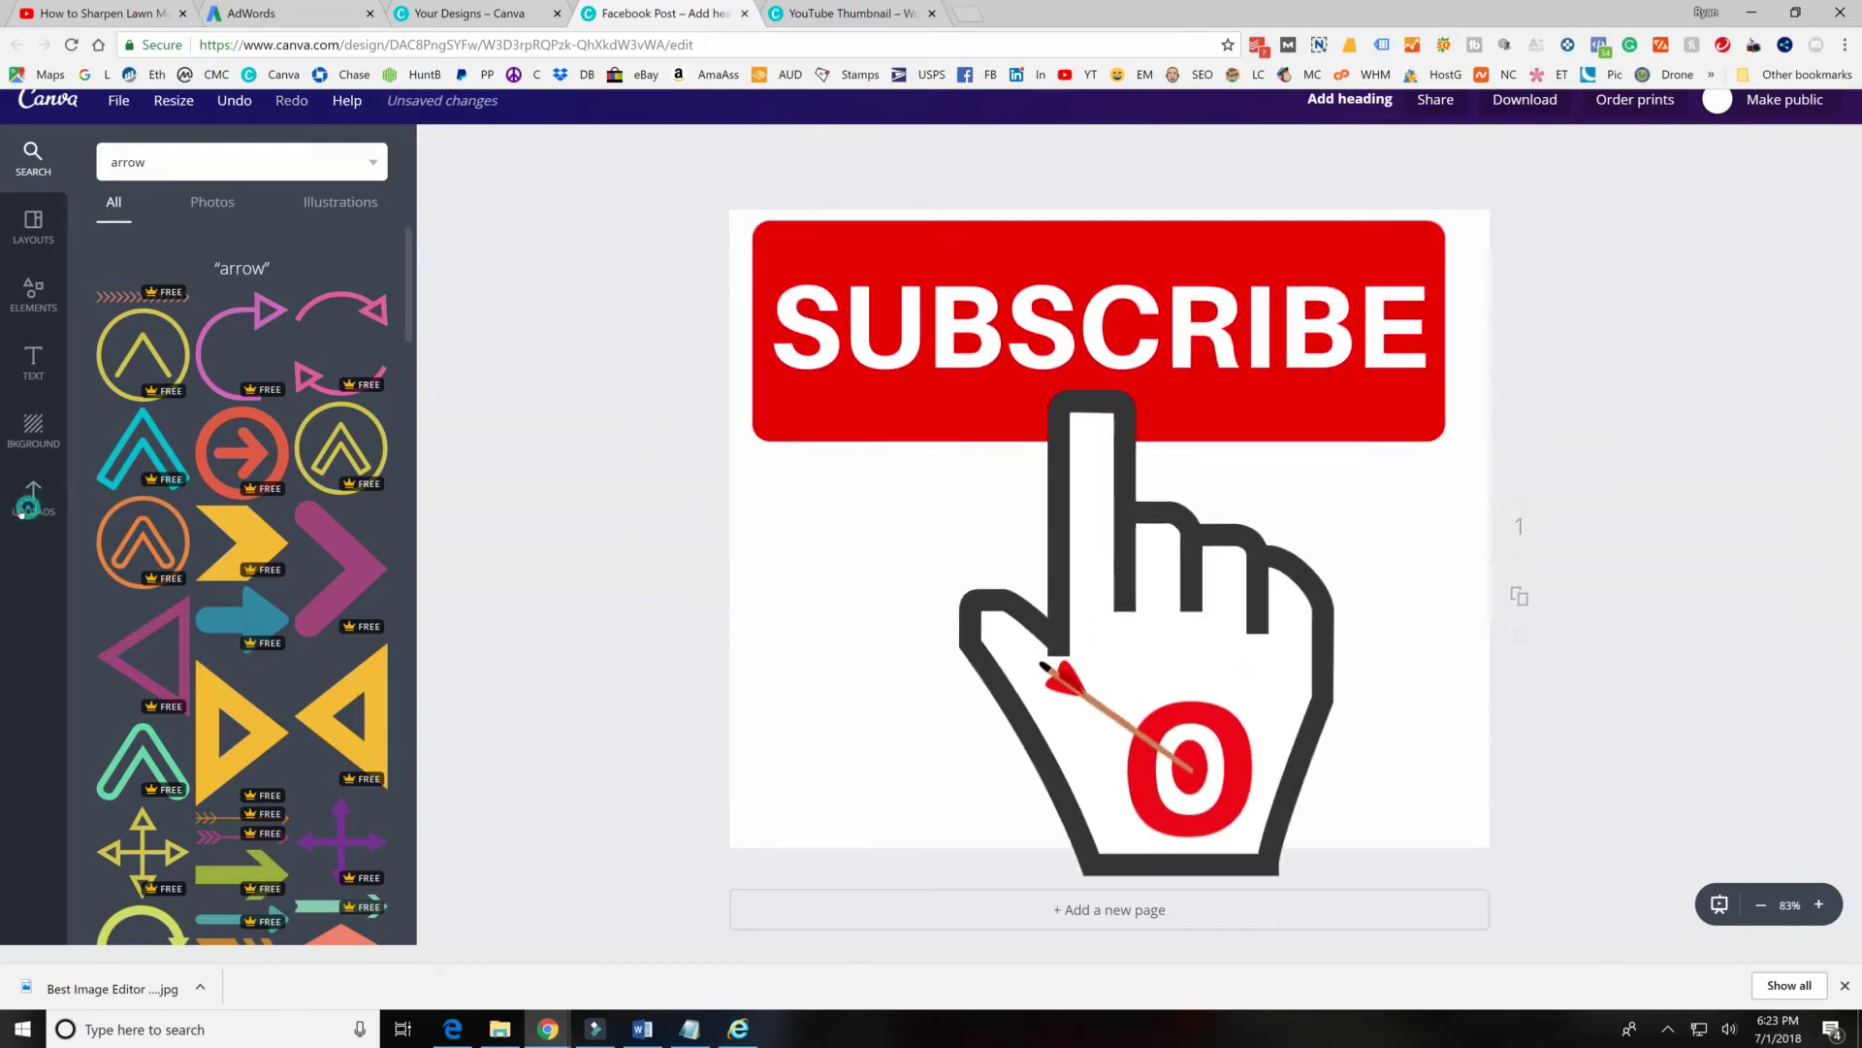
# Open the uploads library and look through its uploaded images and the list of client and topic folders.
pyautogui.click(28, 502)
pyautogui.scroll(-5, 198, 494)
pyautogui.scroll(-10, 198, 494)
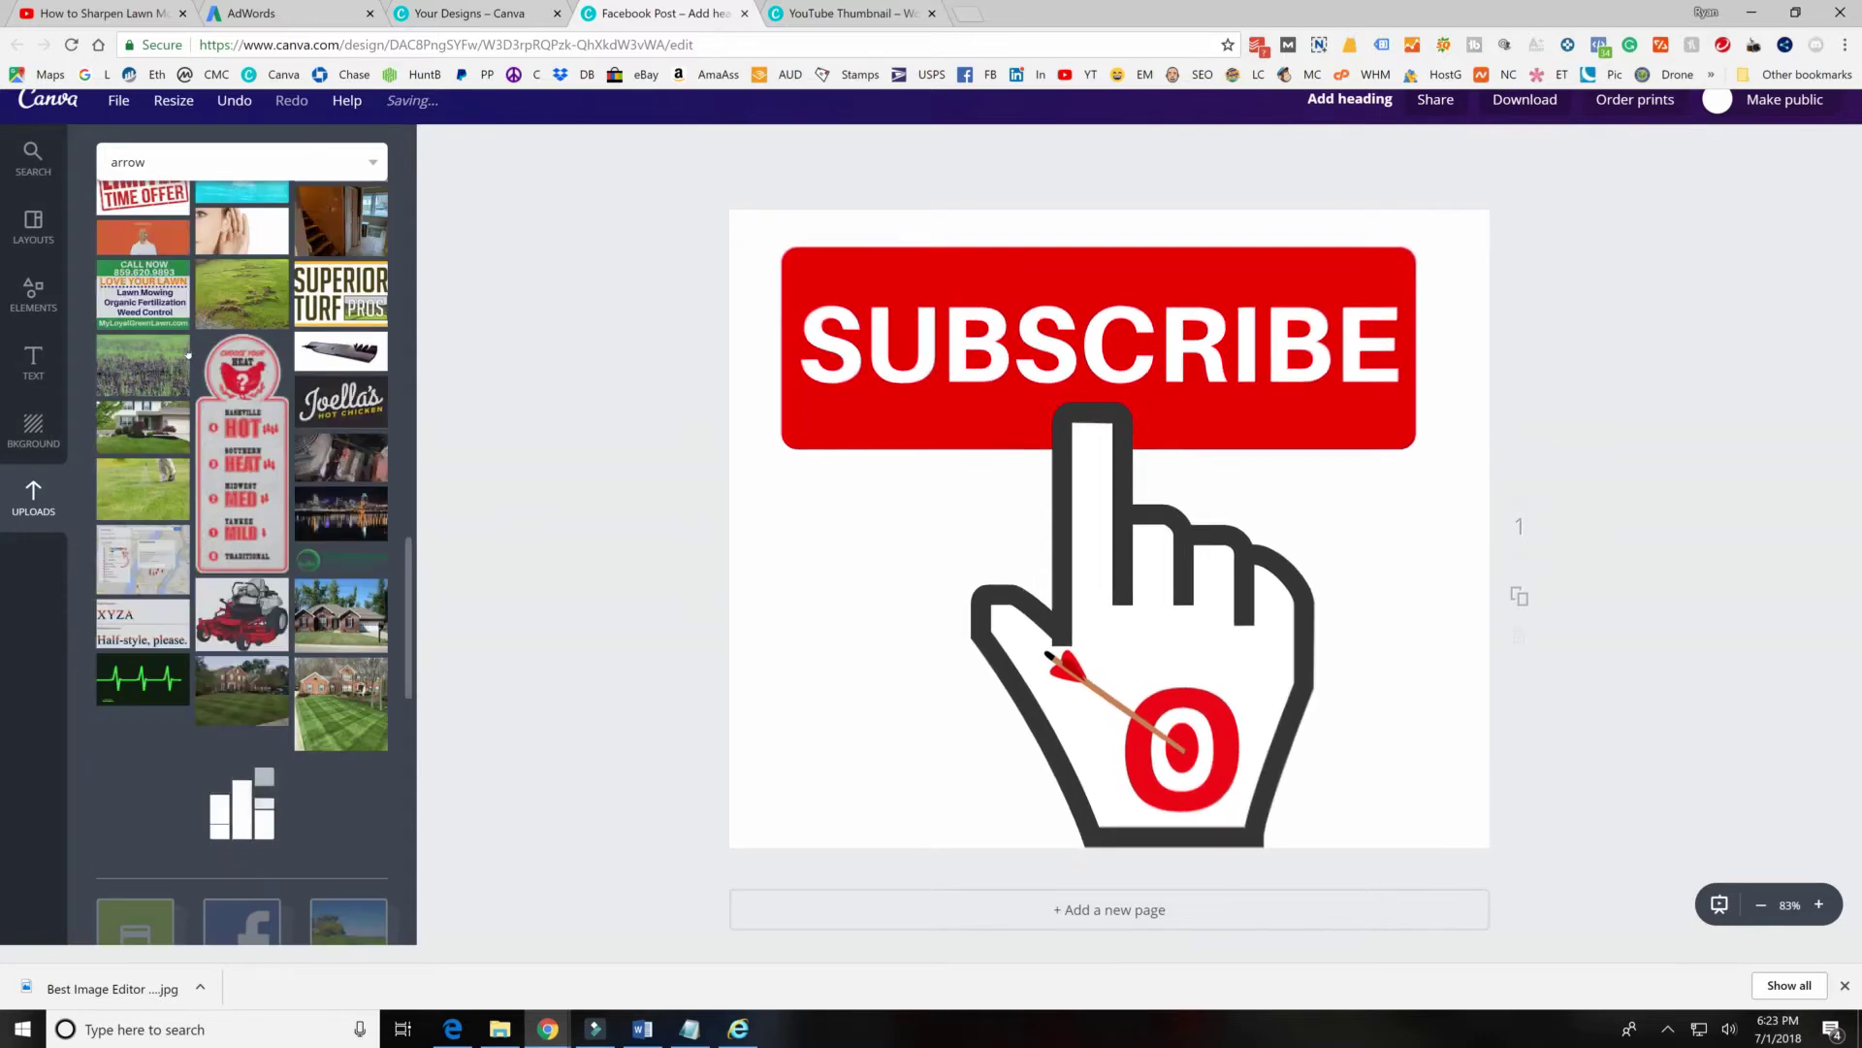
pyautogui.scroll(-5, 190, 355)
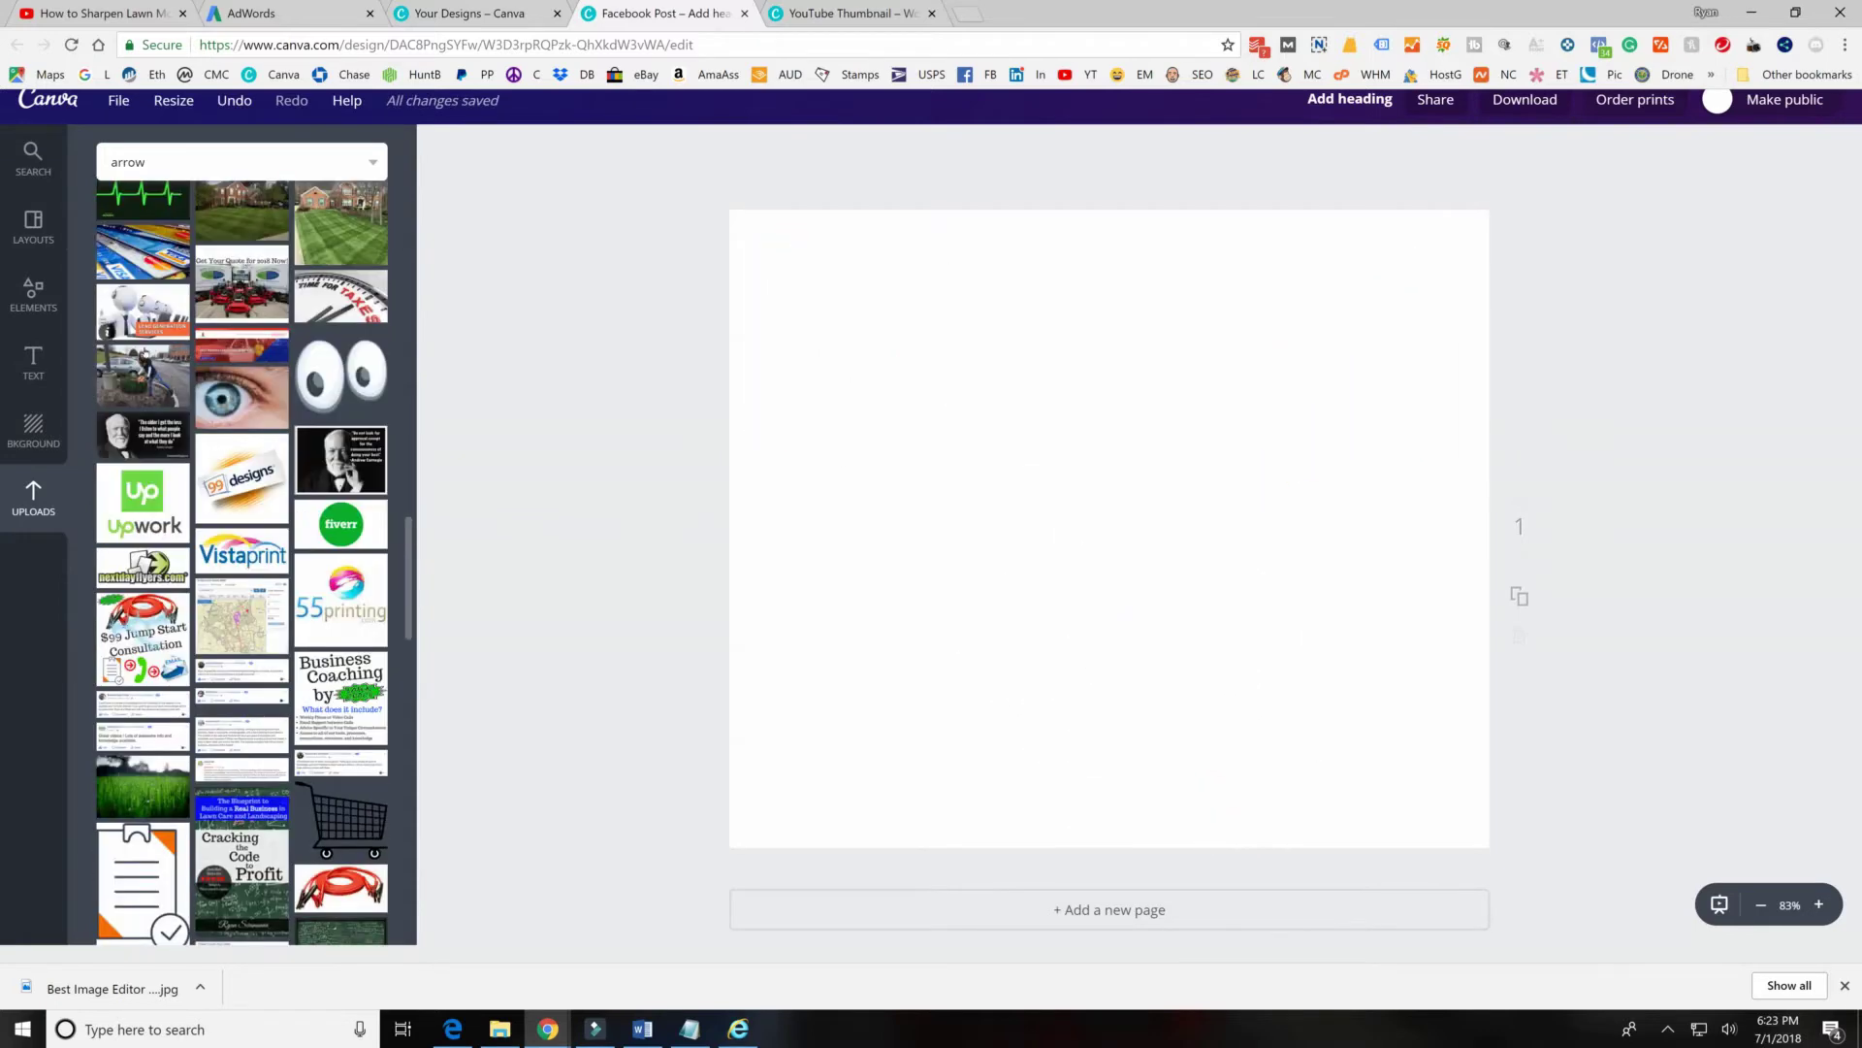
pyautogui.scroll(-5, 224, 440)
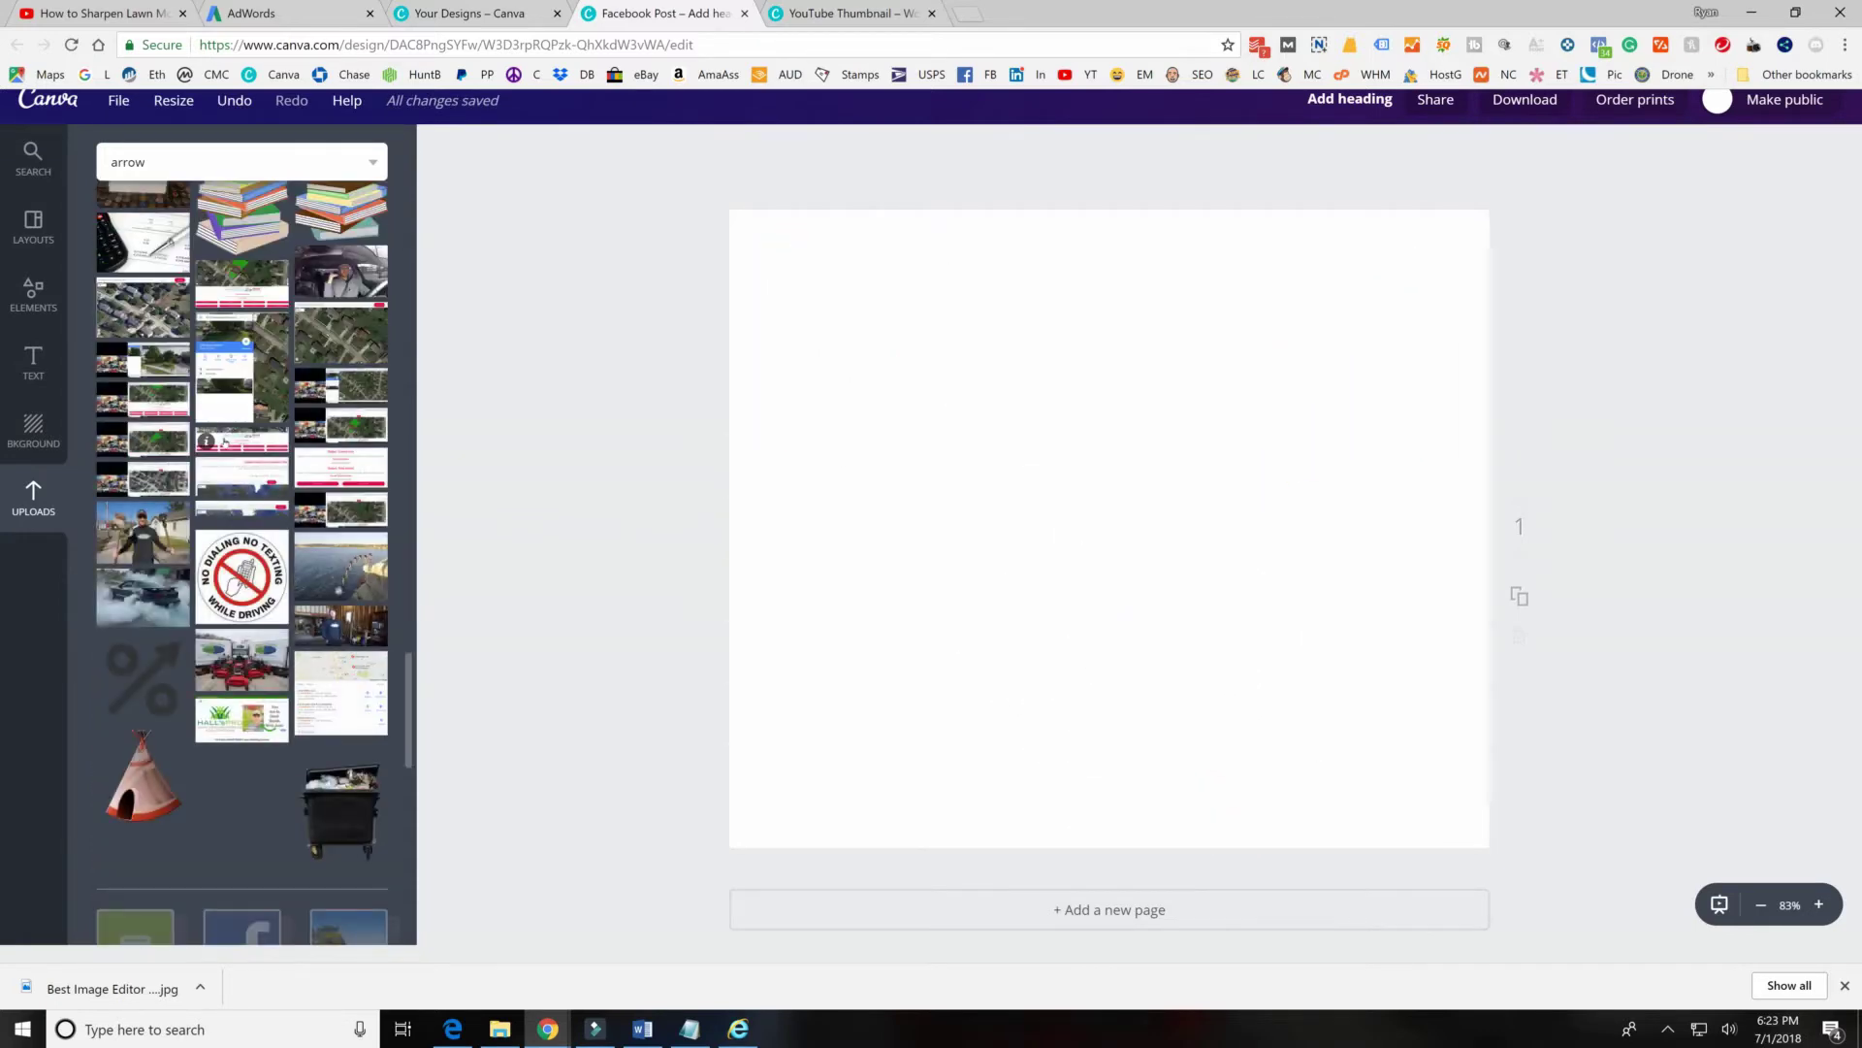
pyautogui.scroll(-8, 224, 441)
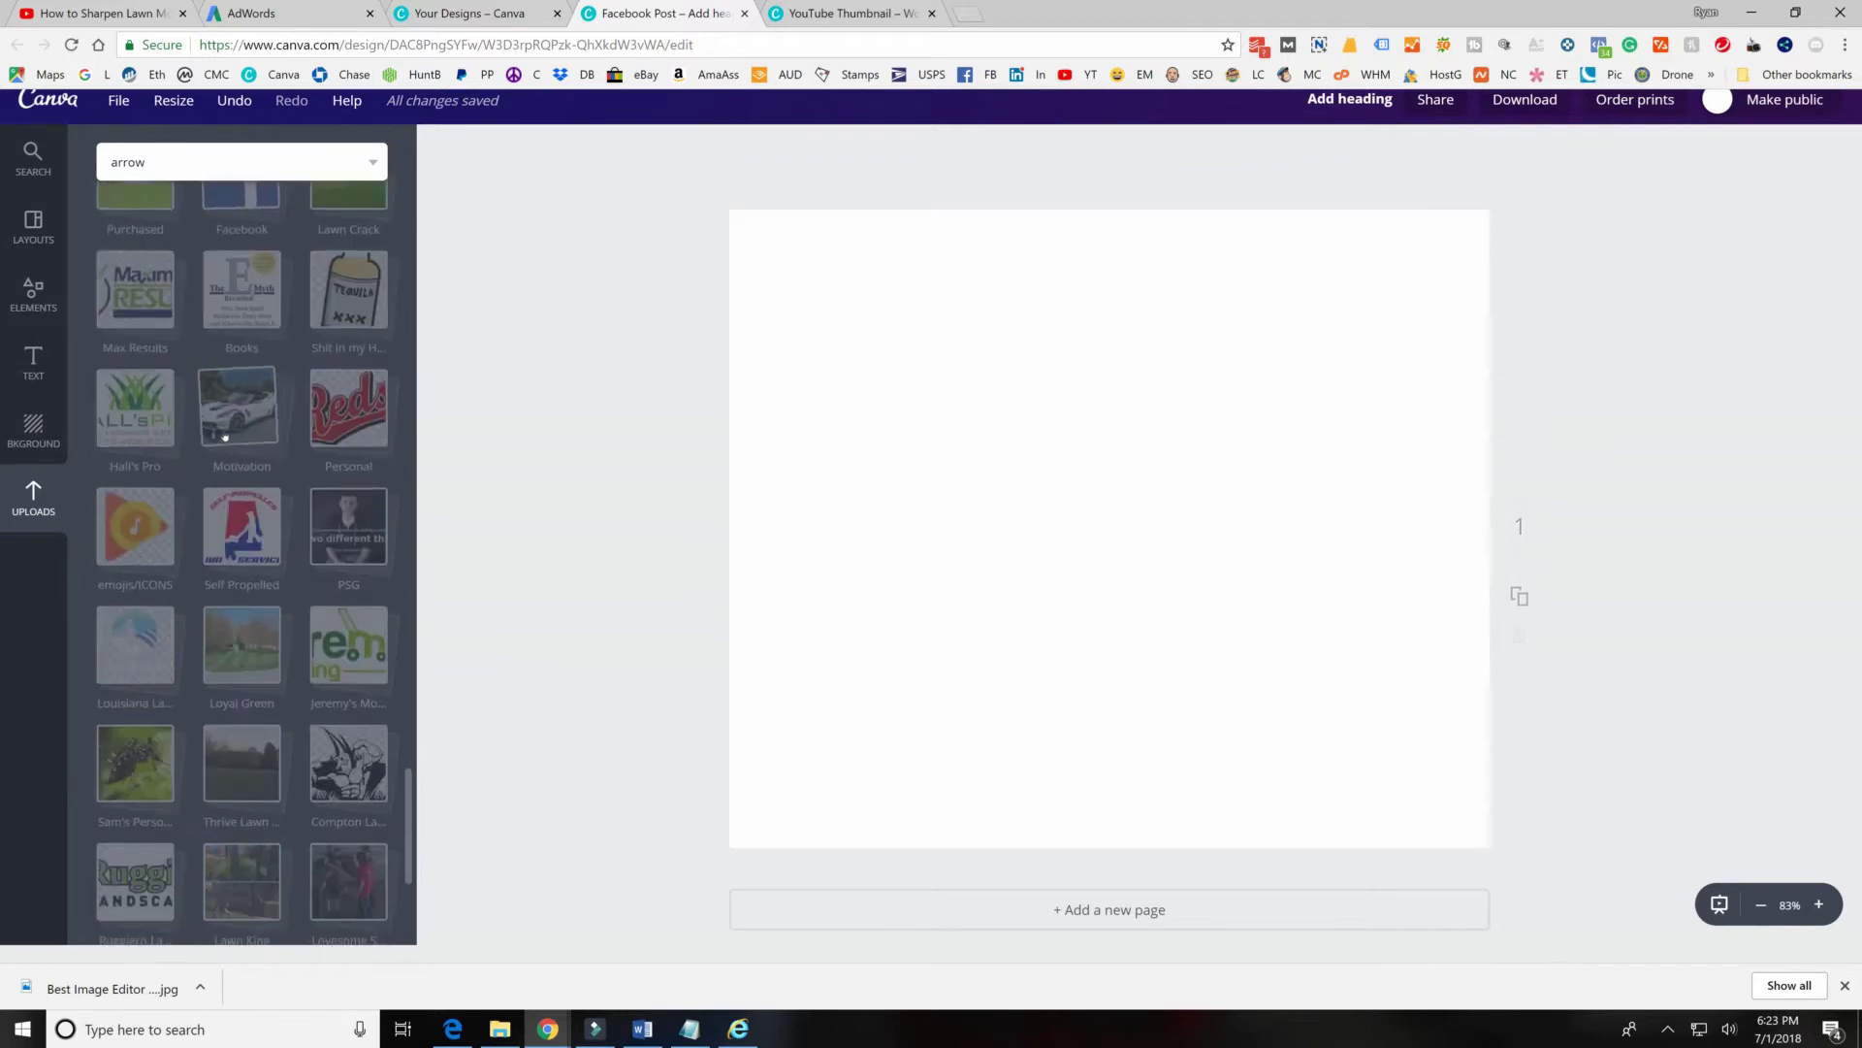
pyautogui.scroll(-4, 224, 441)
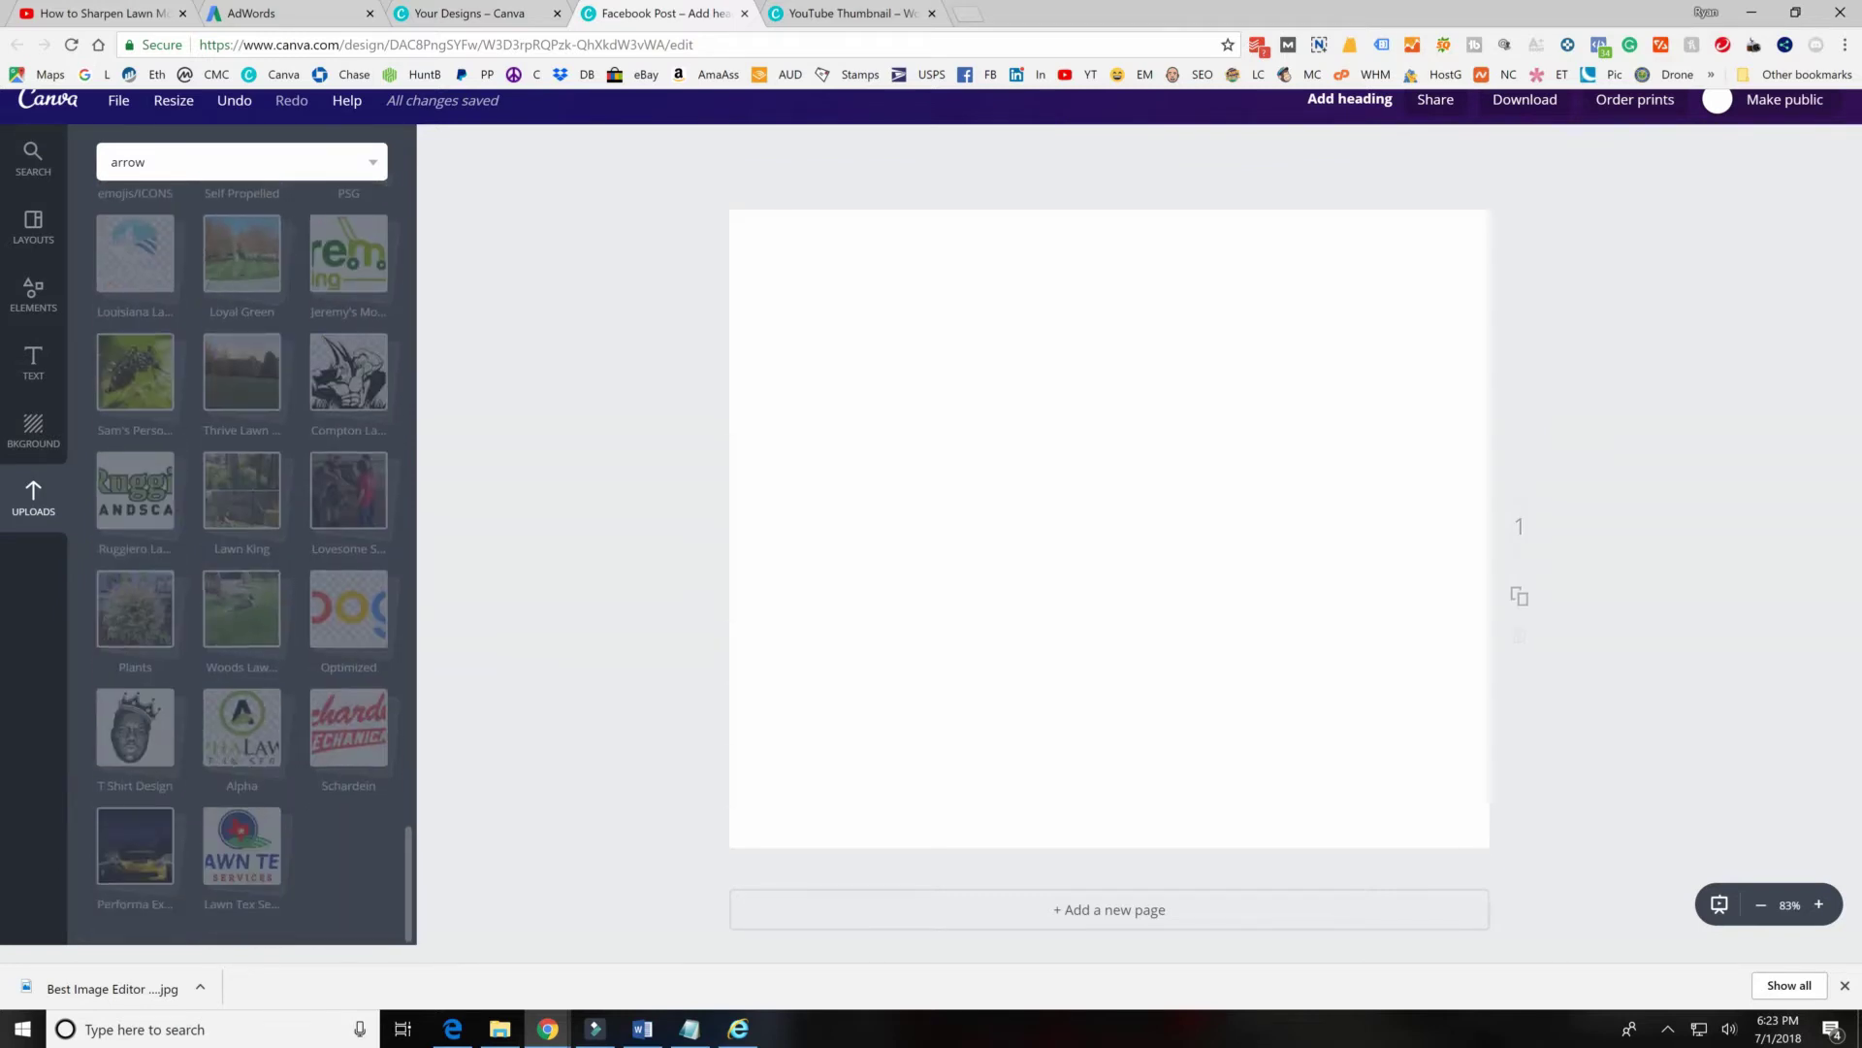
pyautogui.scroll(6, 242, 563)
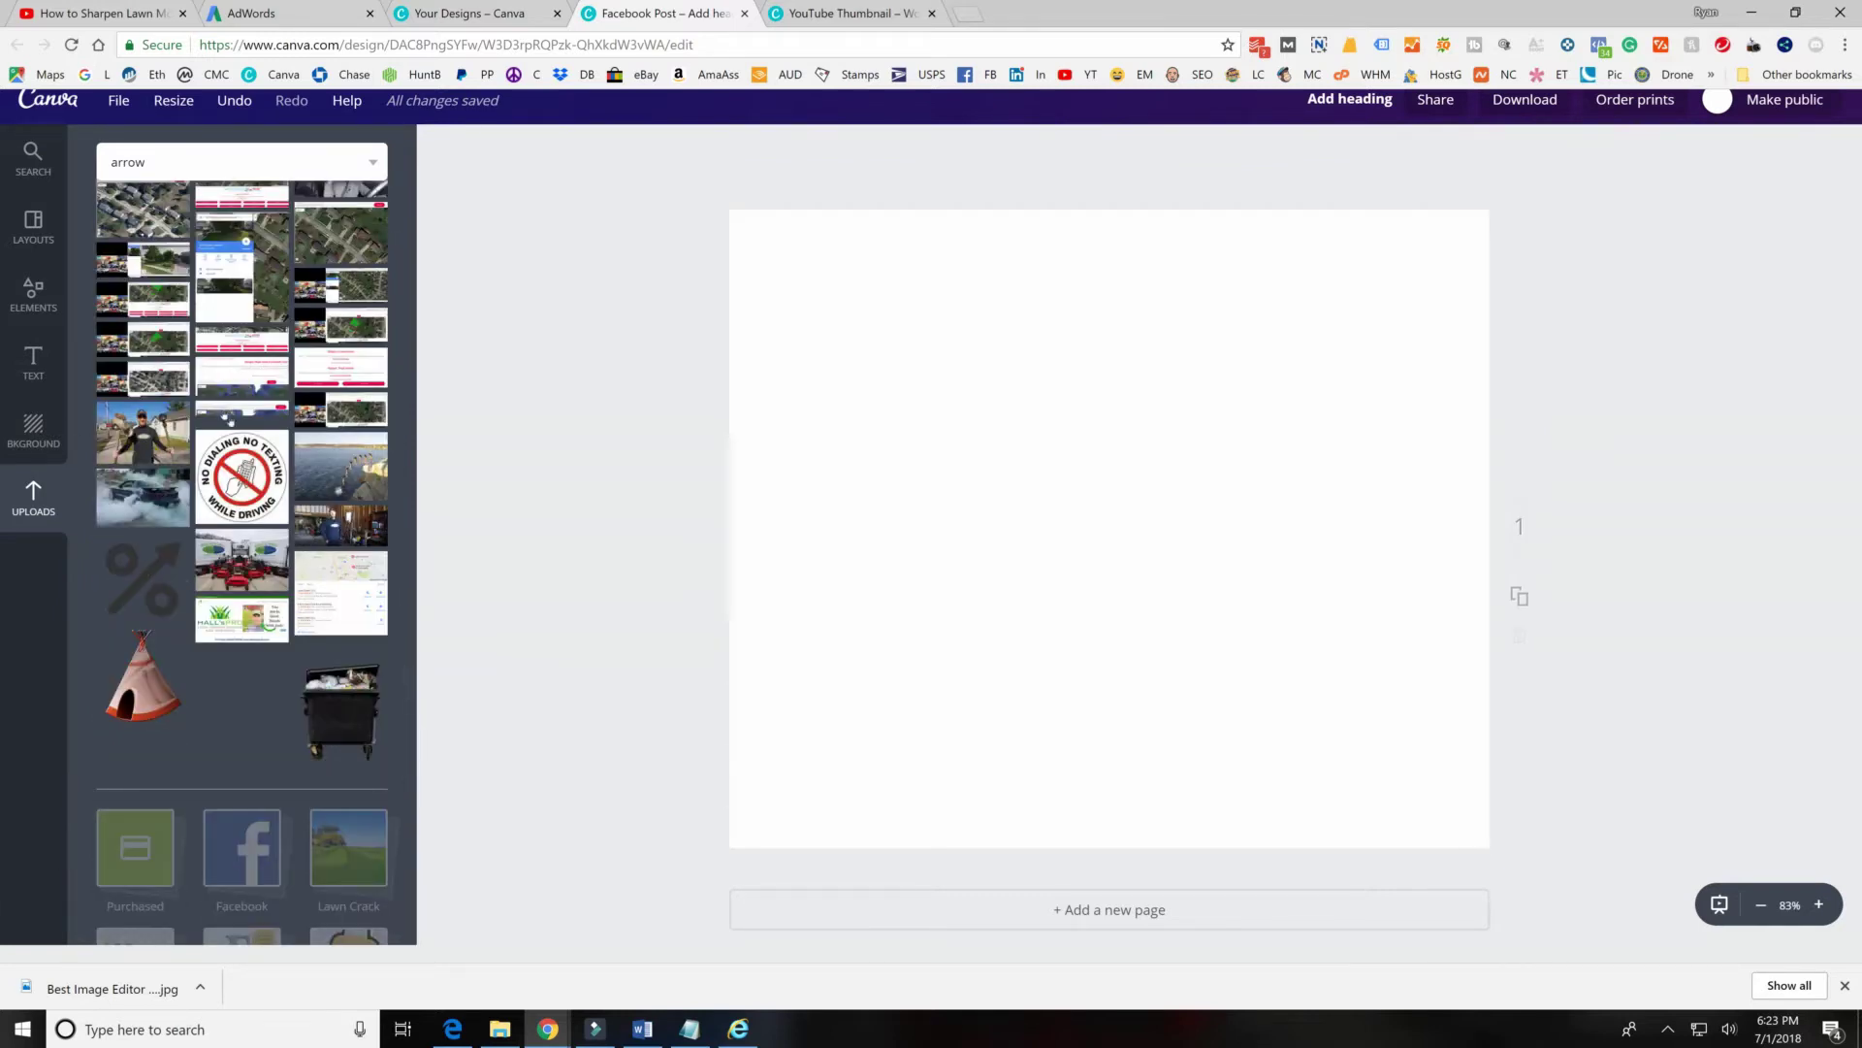
pyautogui.scroll(3, 295, 732)
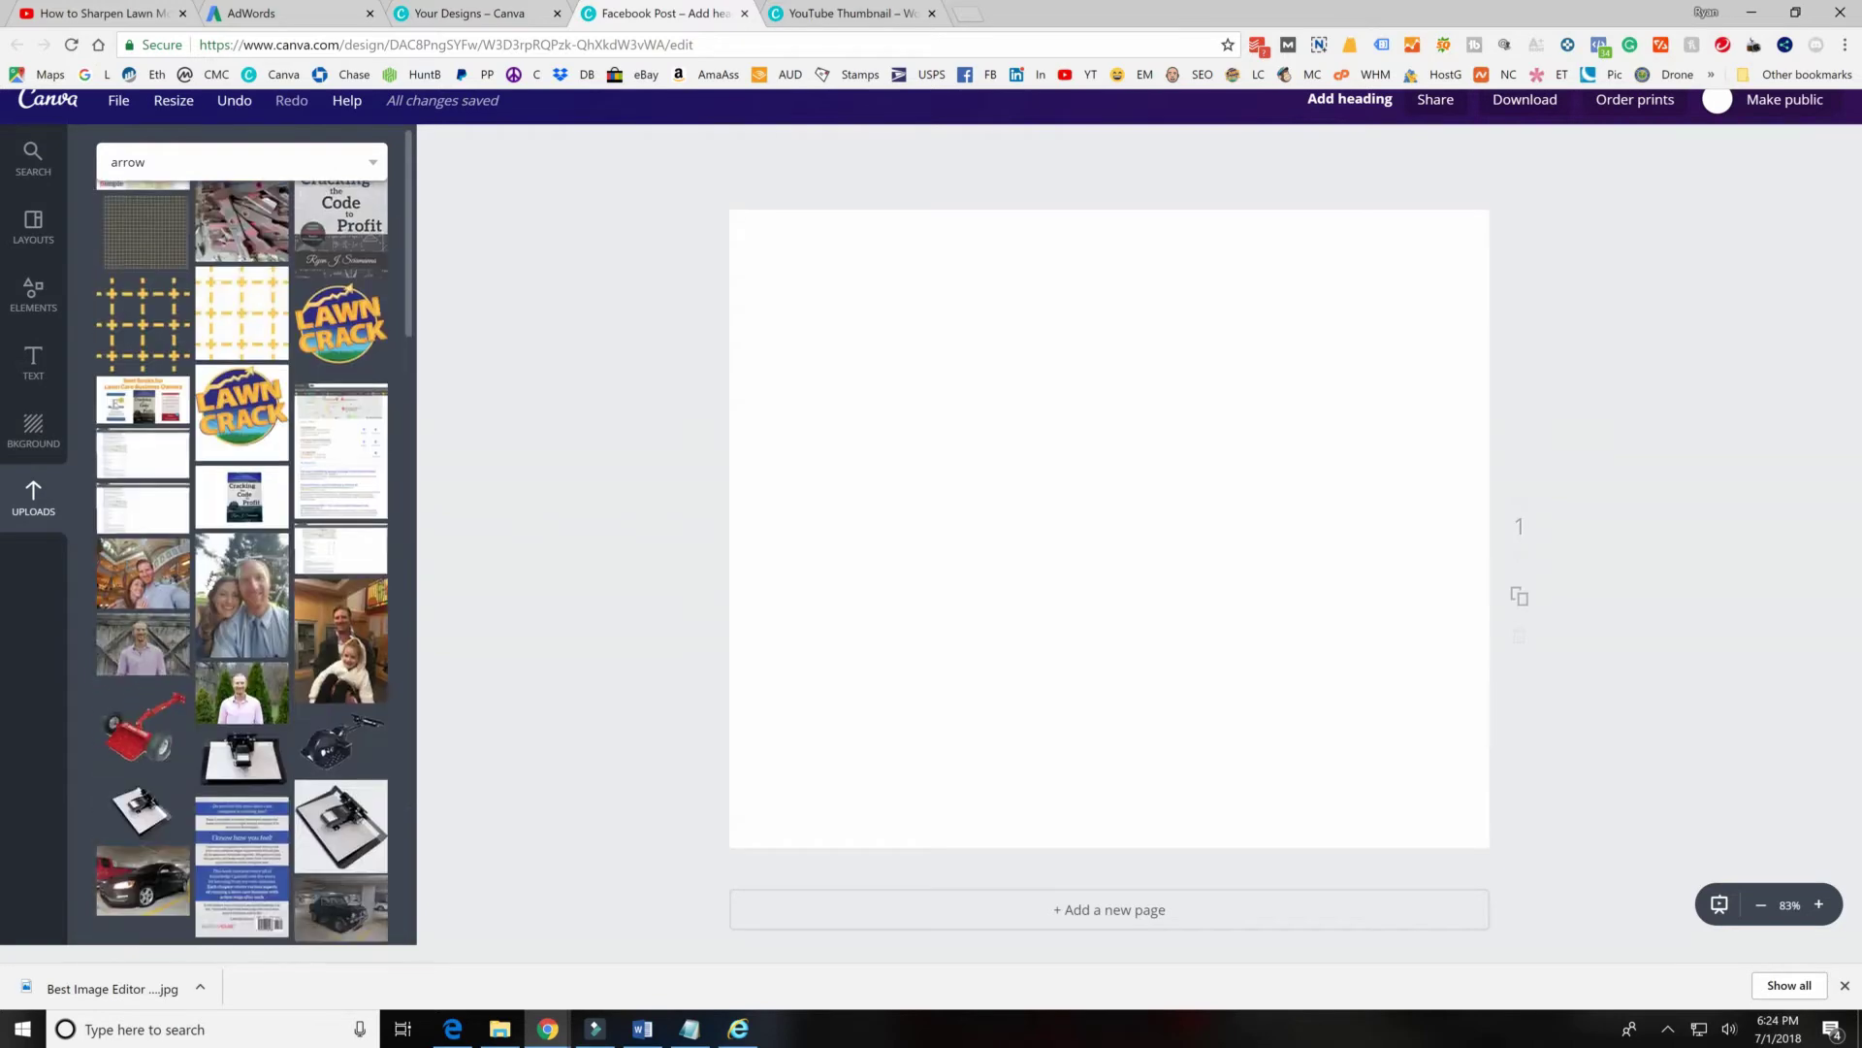
pyautogui.scroll(-15, 288, 528)
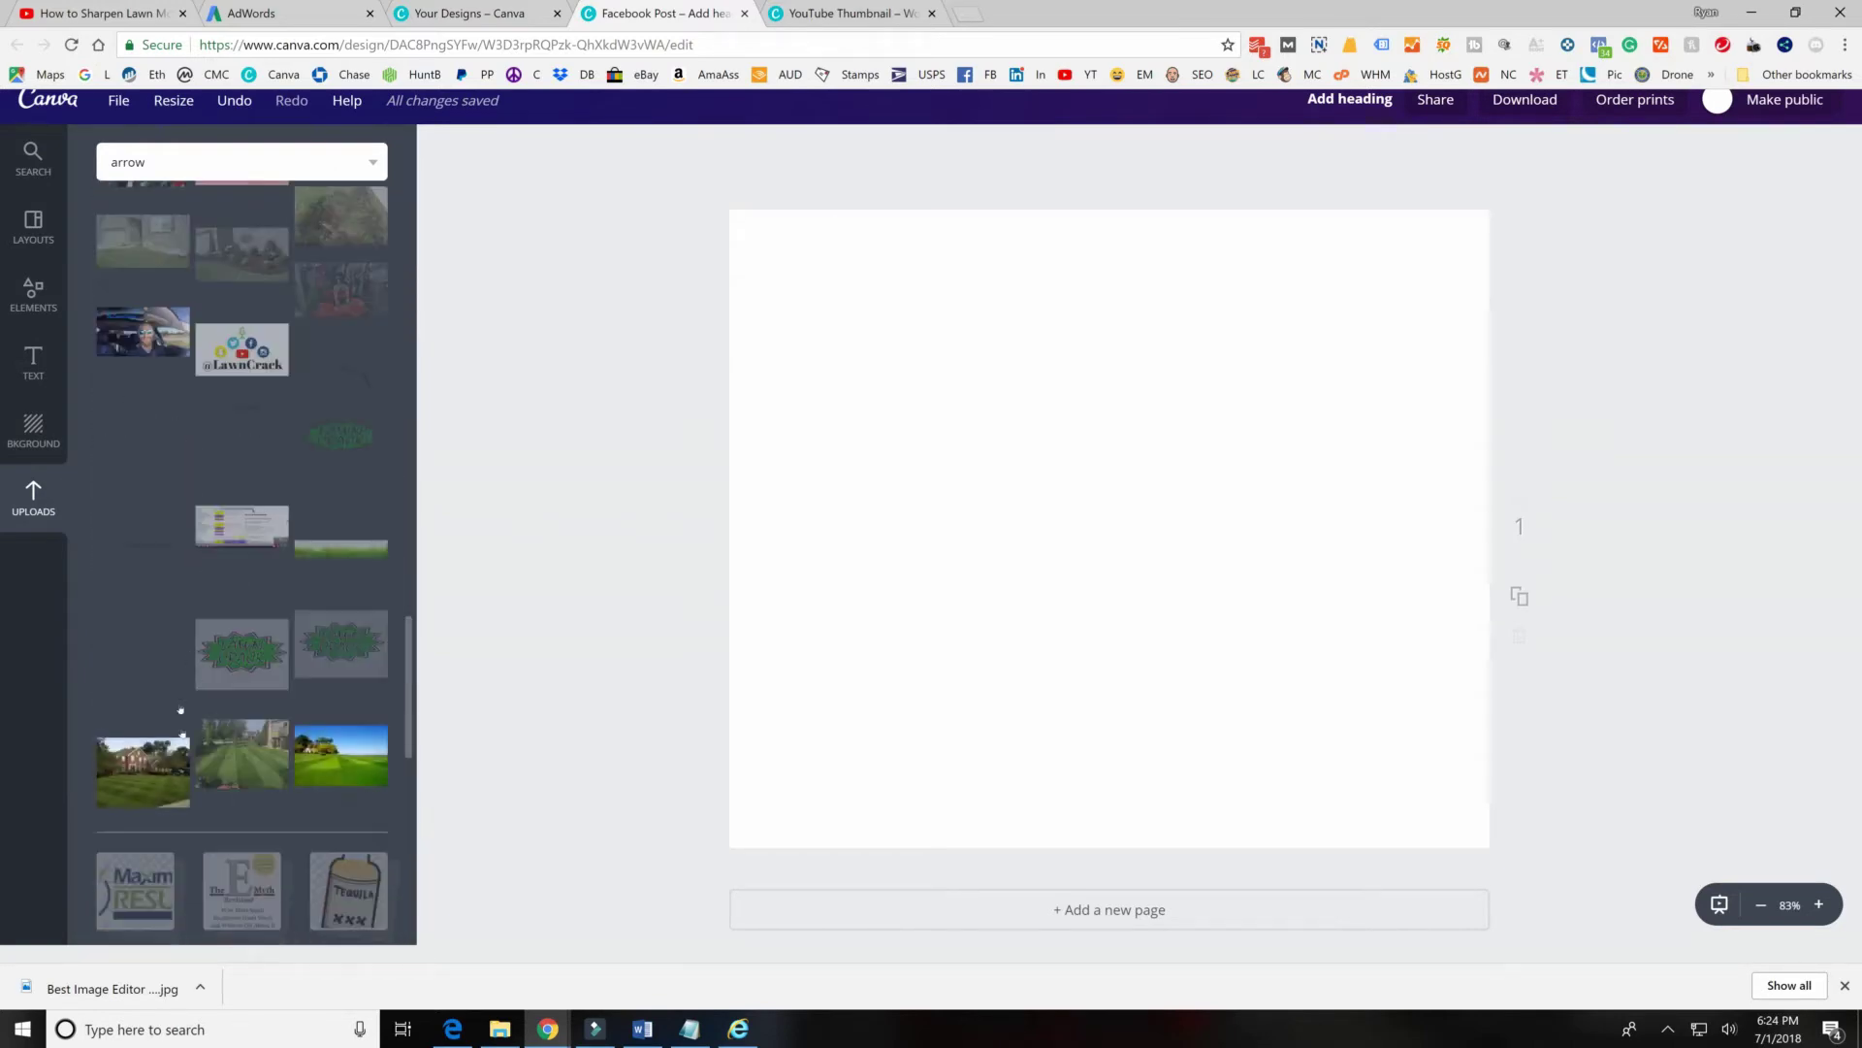
pyautogui.scroll(-1, 145, 730)
# View the images stored in the Max Results and Jeremy's Mowing upload folders.
pyautogui.click(147, 779)
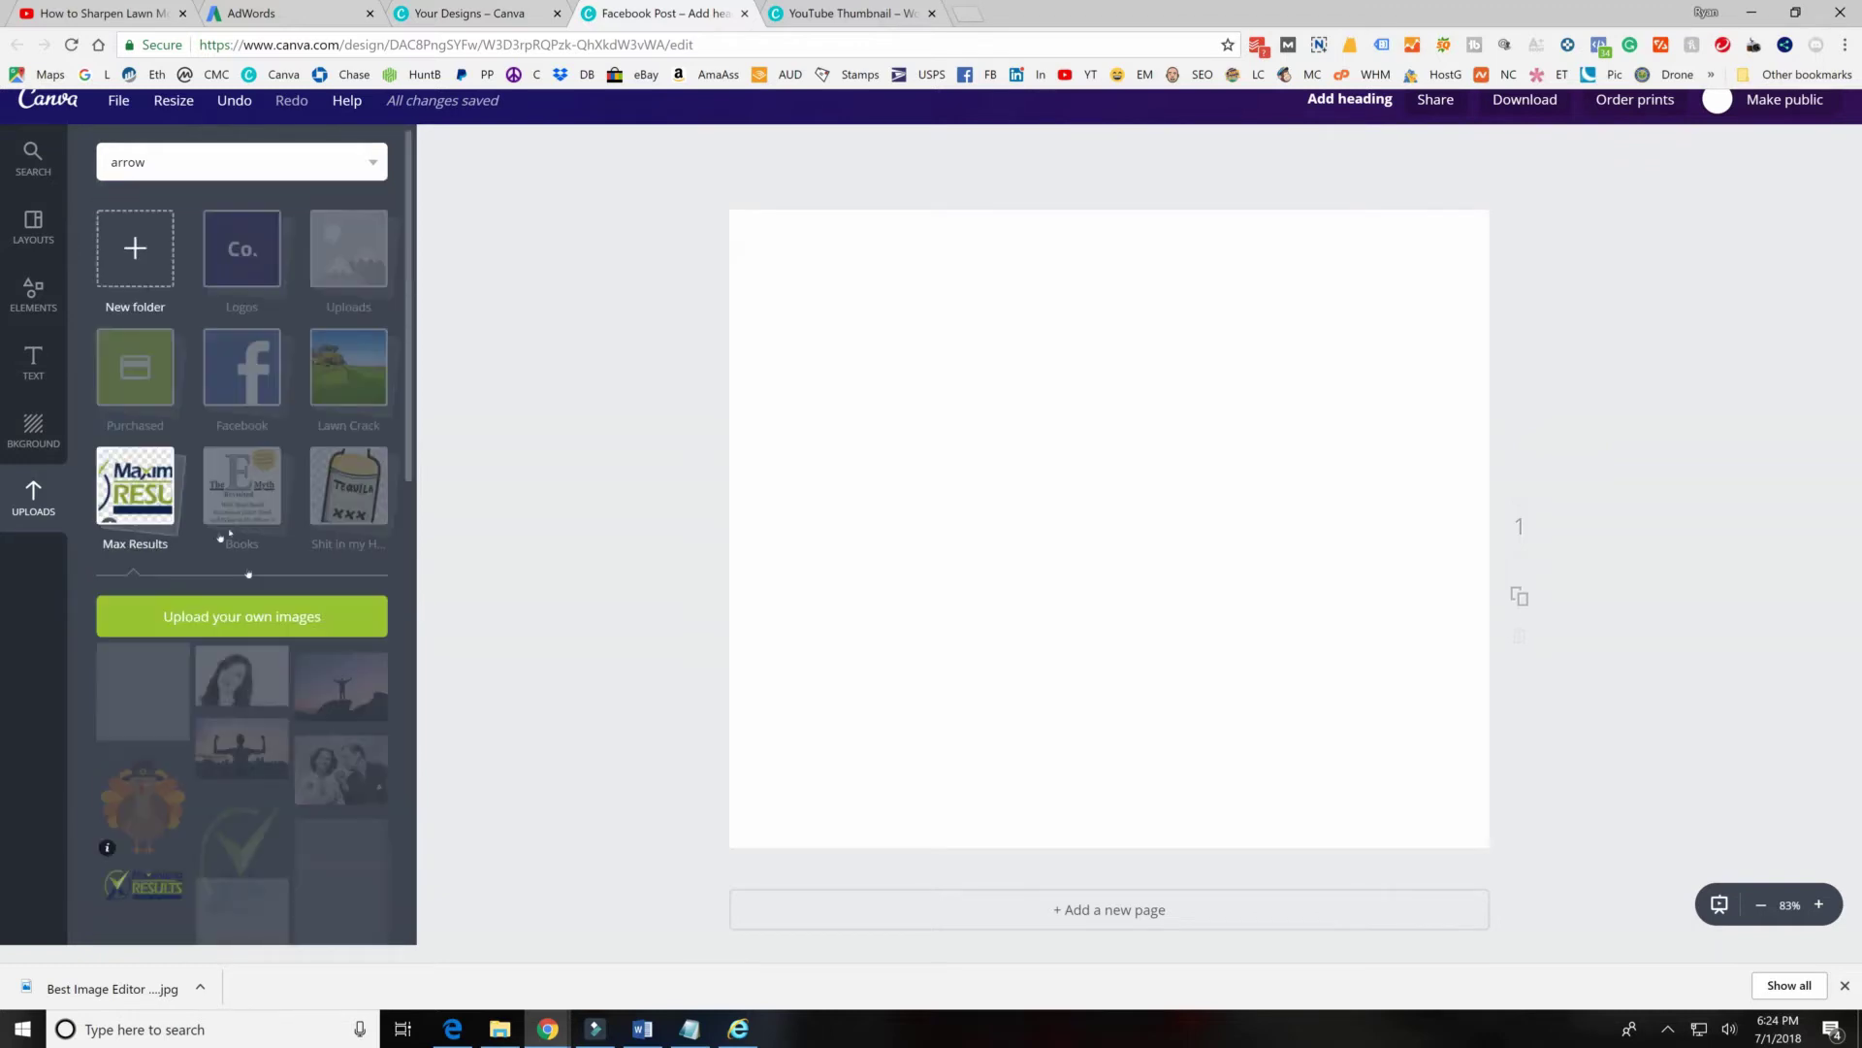
pyautogui.scroll(-10, 257, 554)
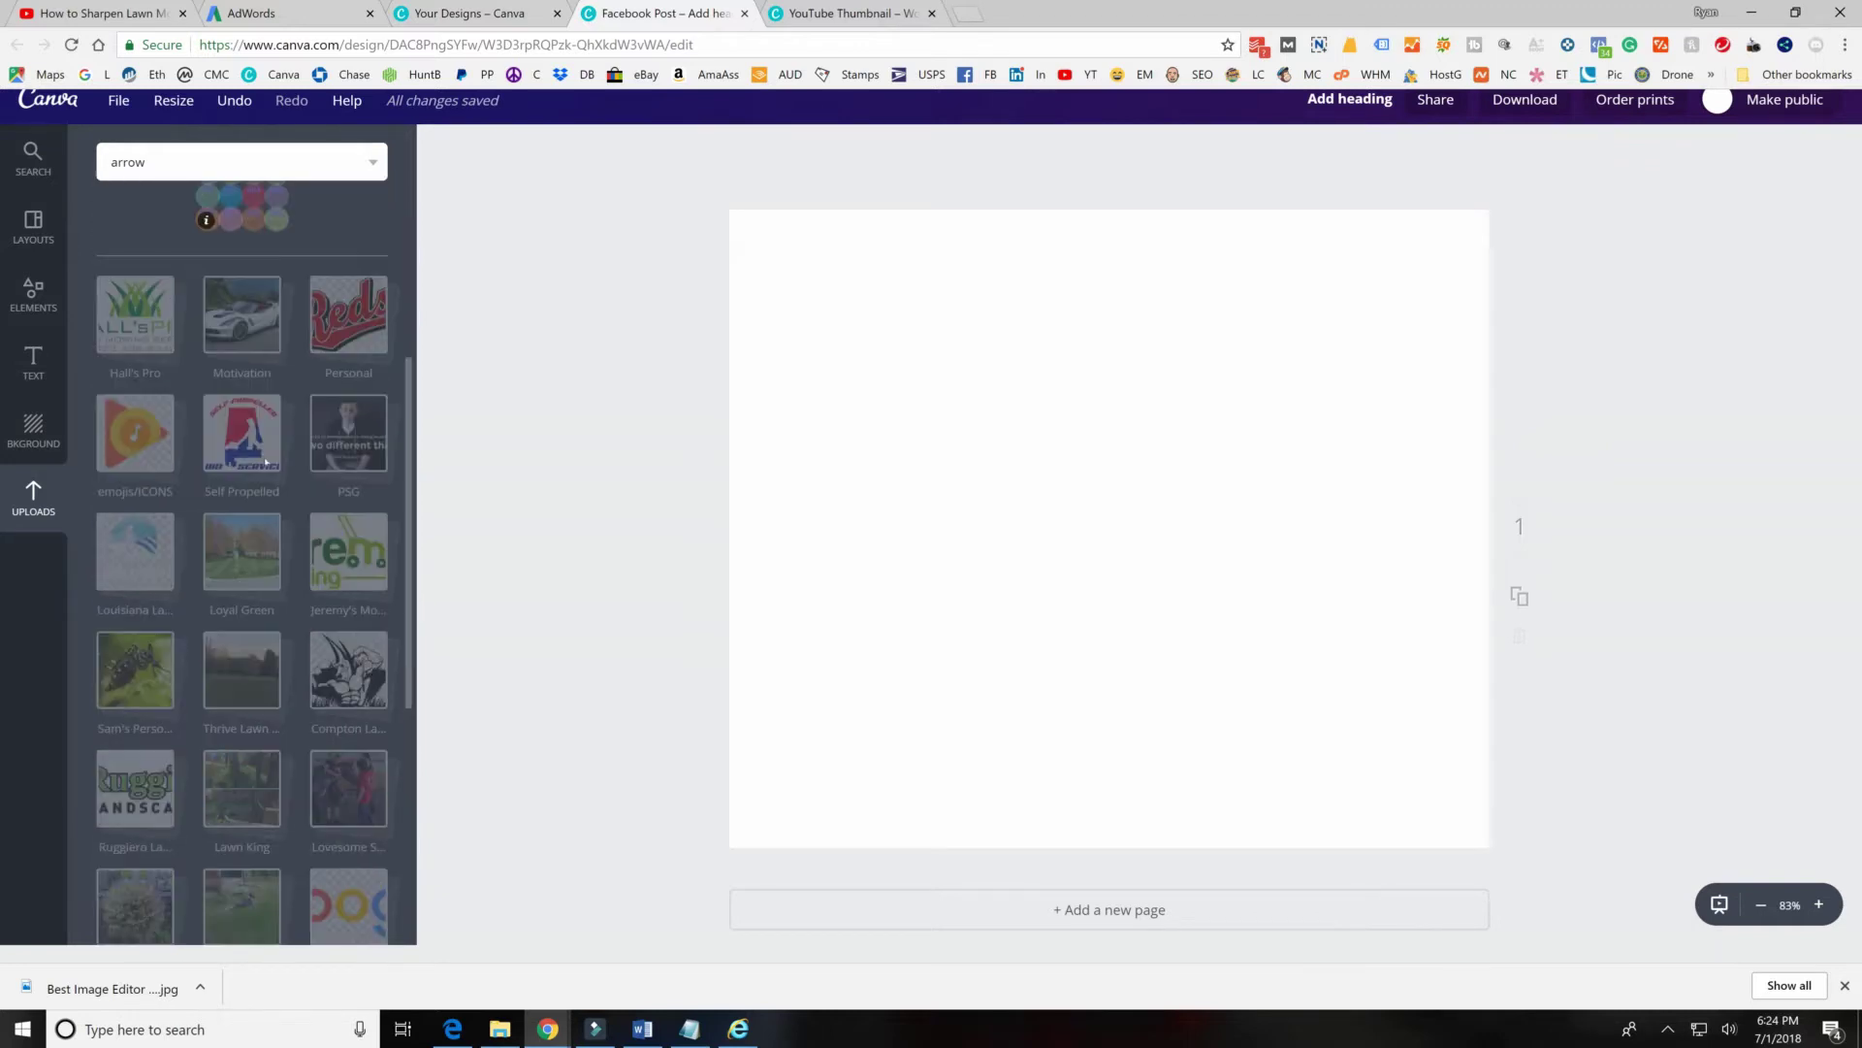
pyautogui.click(326, 499)
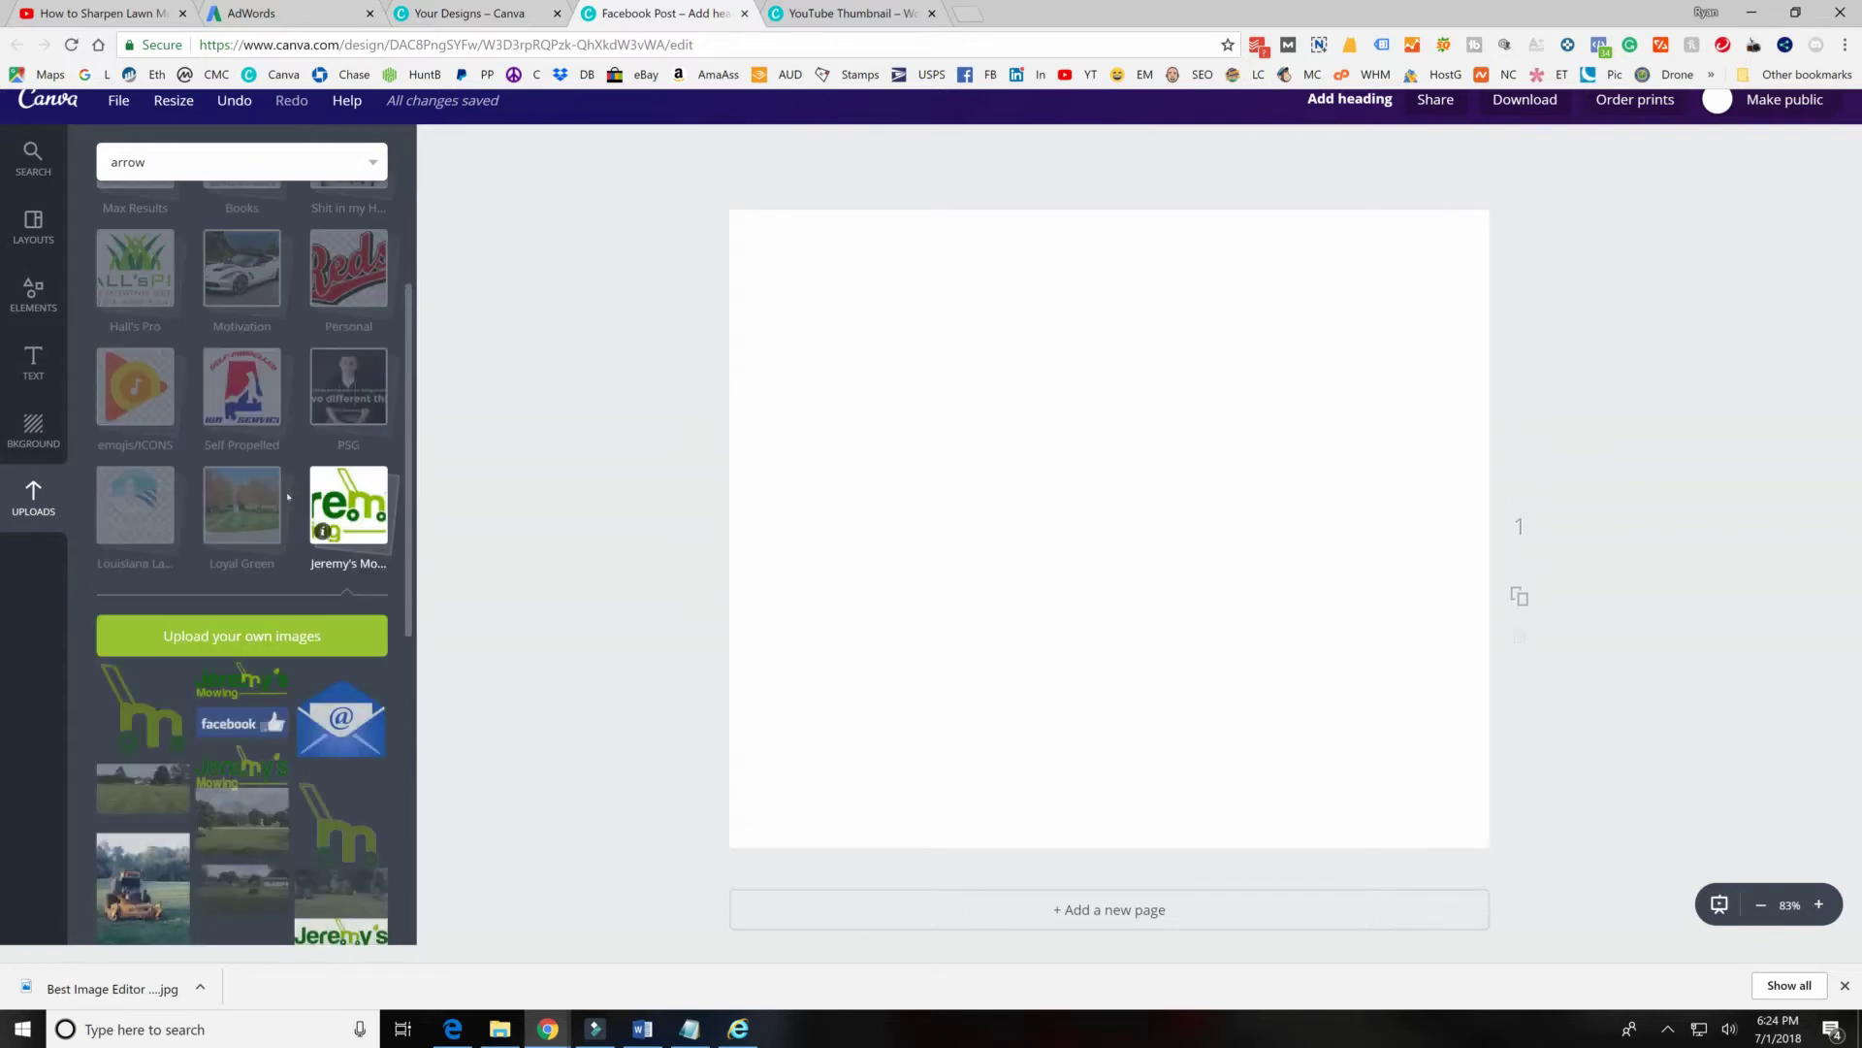
pyautogui.scroll(-7, 247, 480)
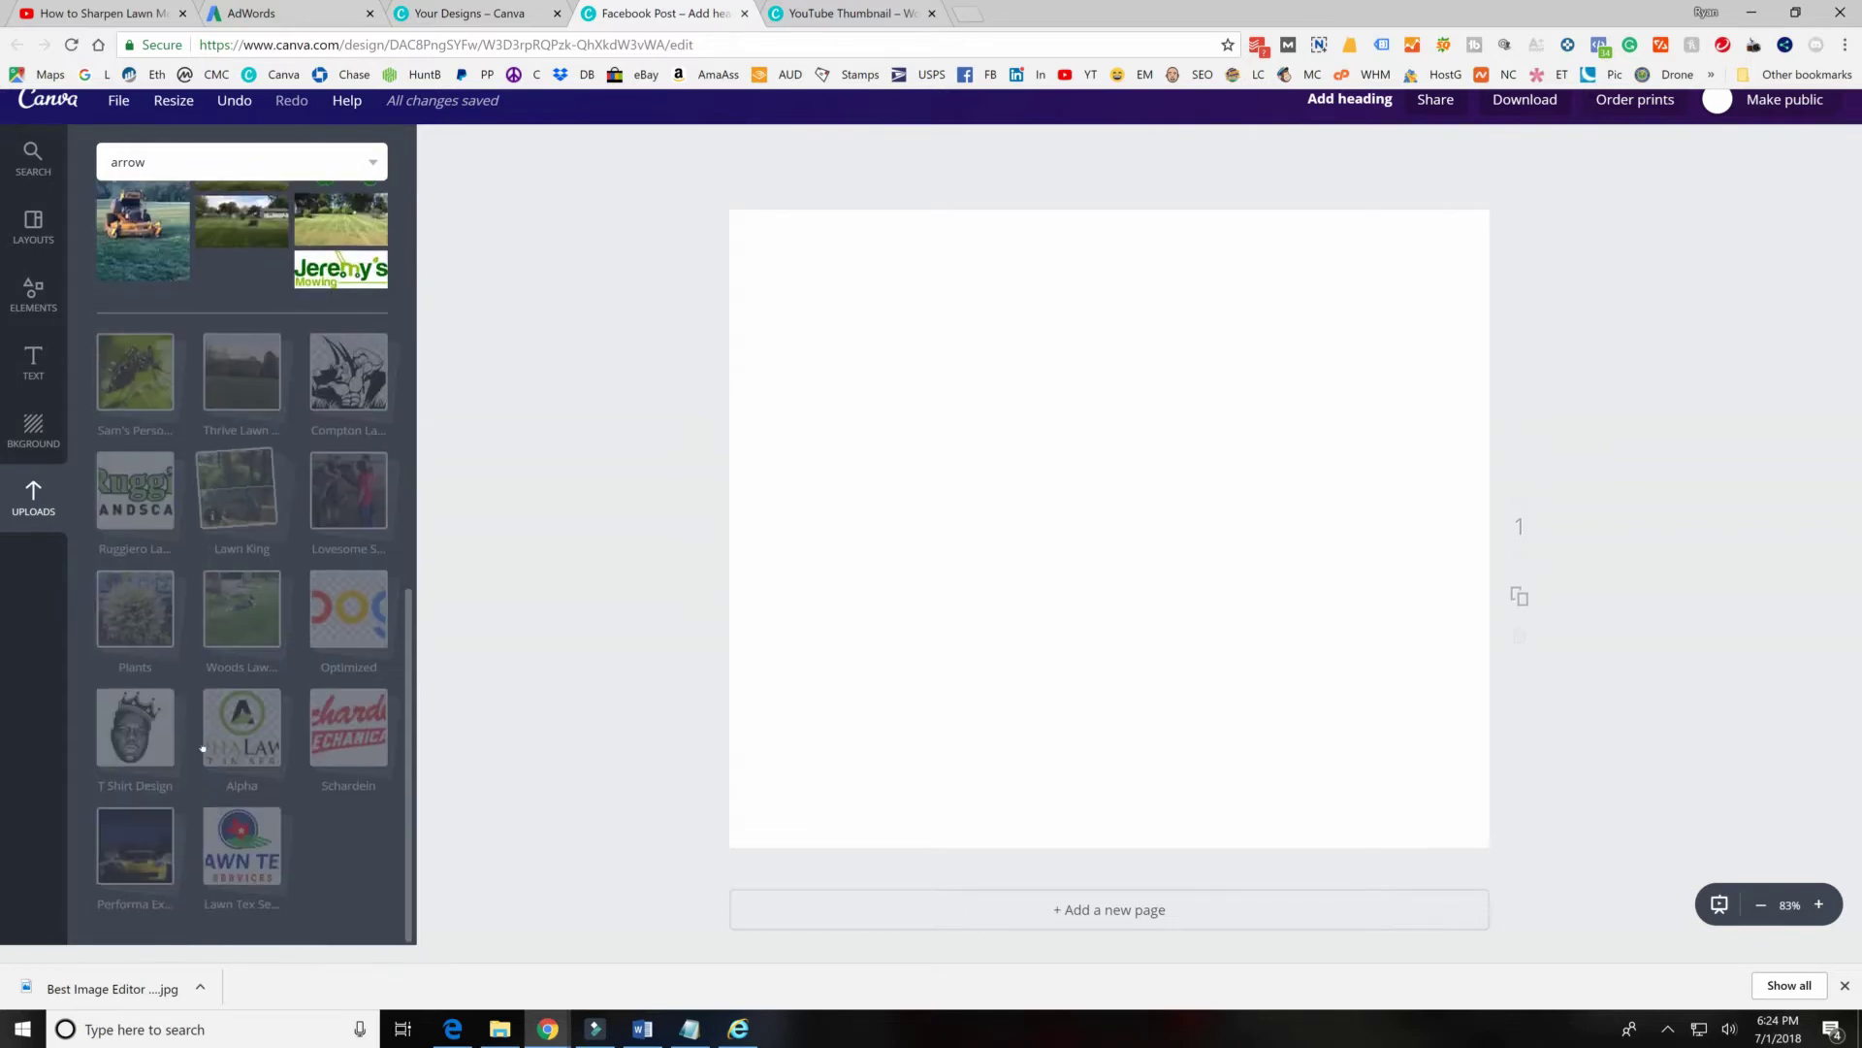
# Add the Google search magnifying-glass image from the Optimized folder and position it at the page's centre.
pyautogui.click(344, 621)
pyautogui.scroll(-4, 244, 381)
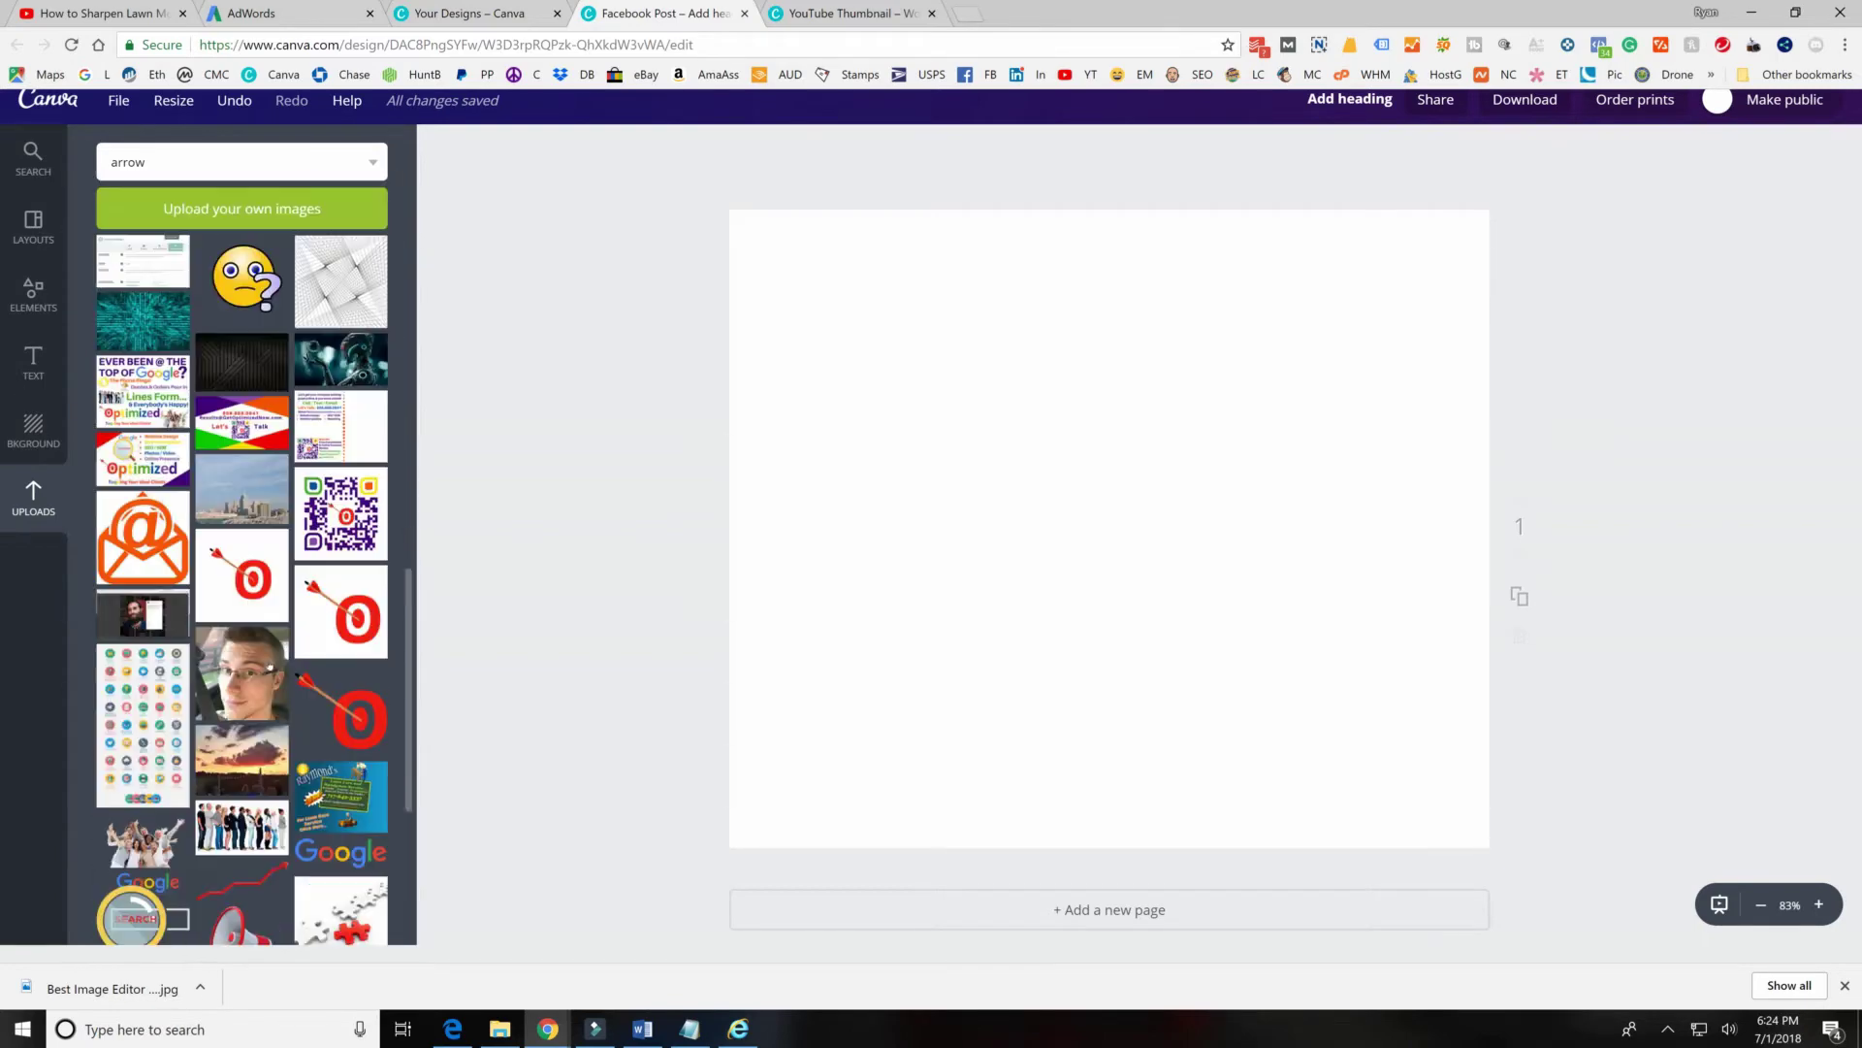
pyautogui.scroll(3, 268, 664)
pyautogui.scroll(-5, 268, 664)
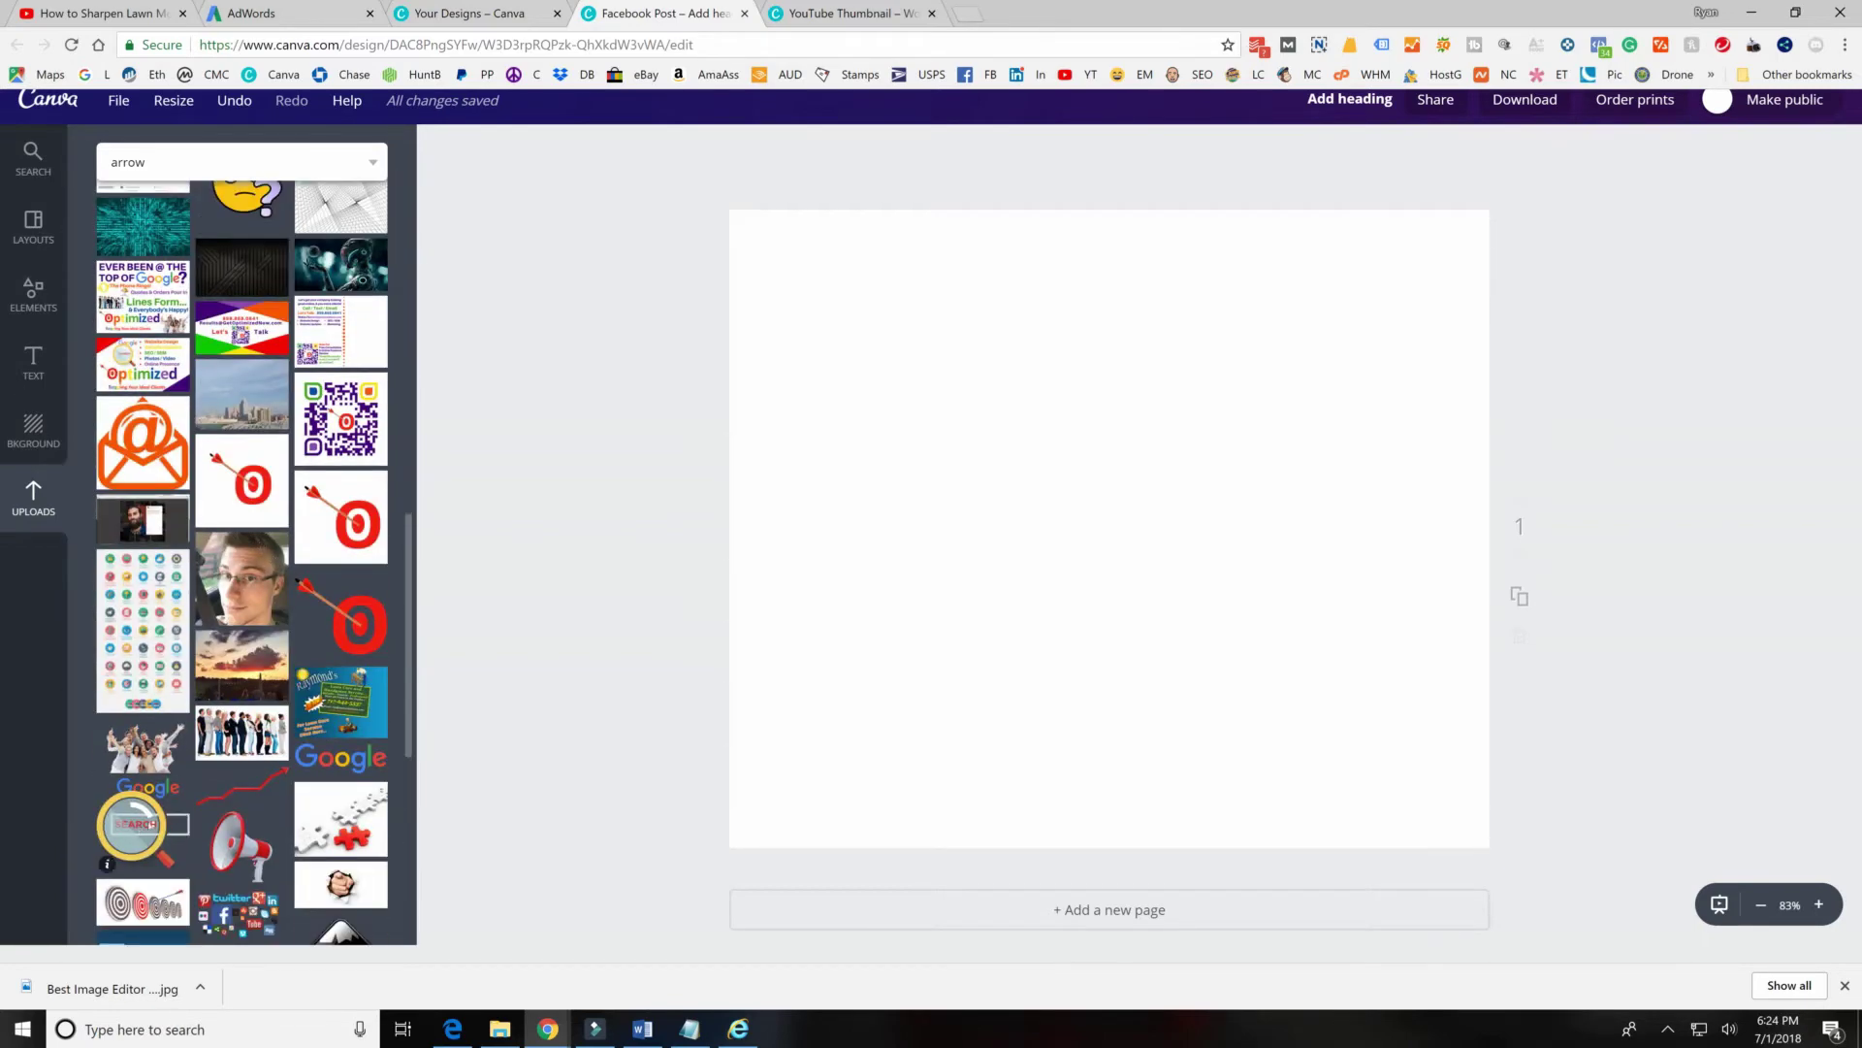
pyautogui.click(145, 819)
pyautogui.moveTo(959, 368); pyautogui.dragTo(990, 389)
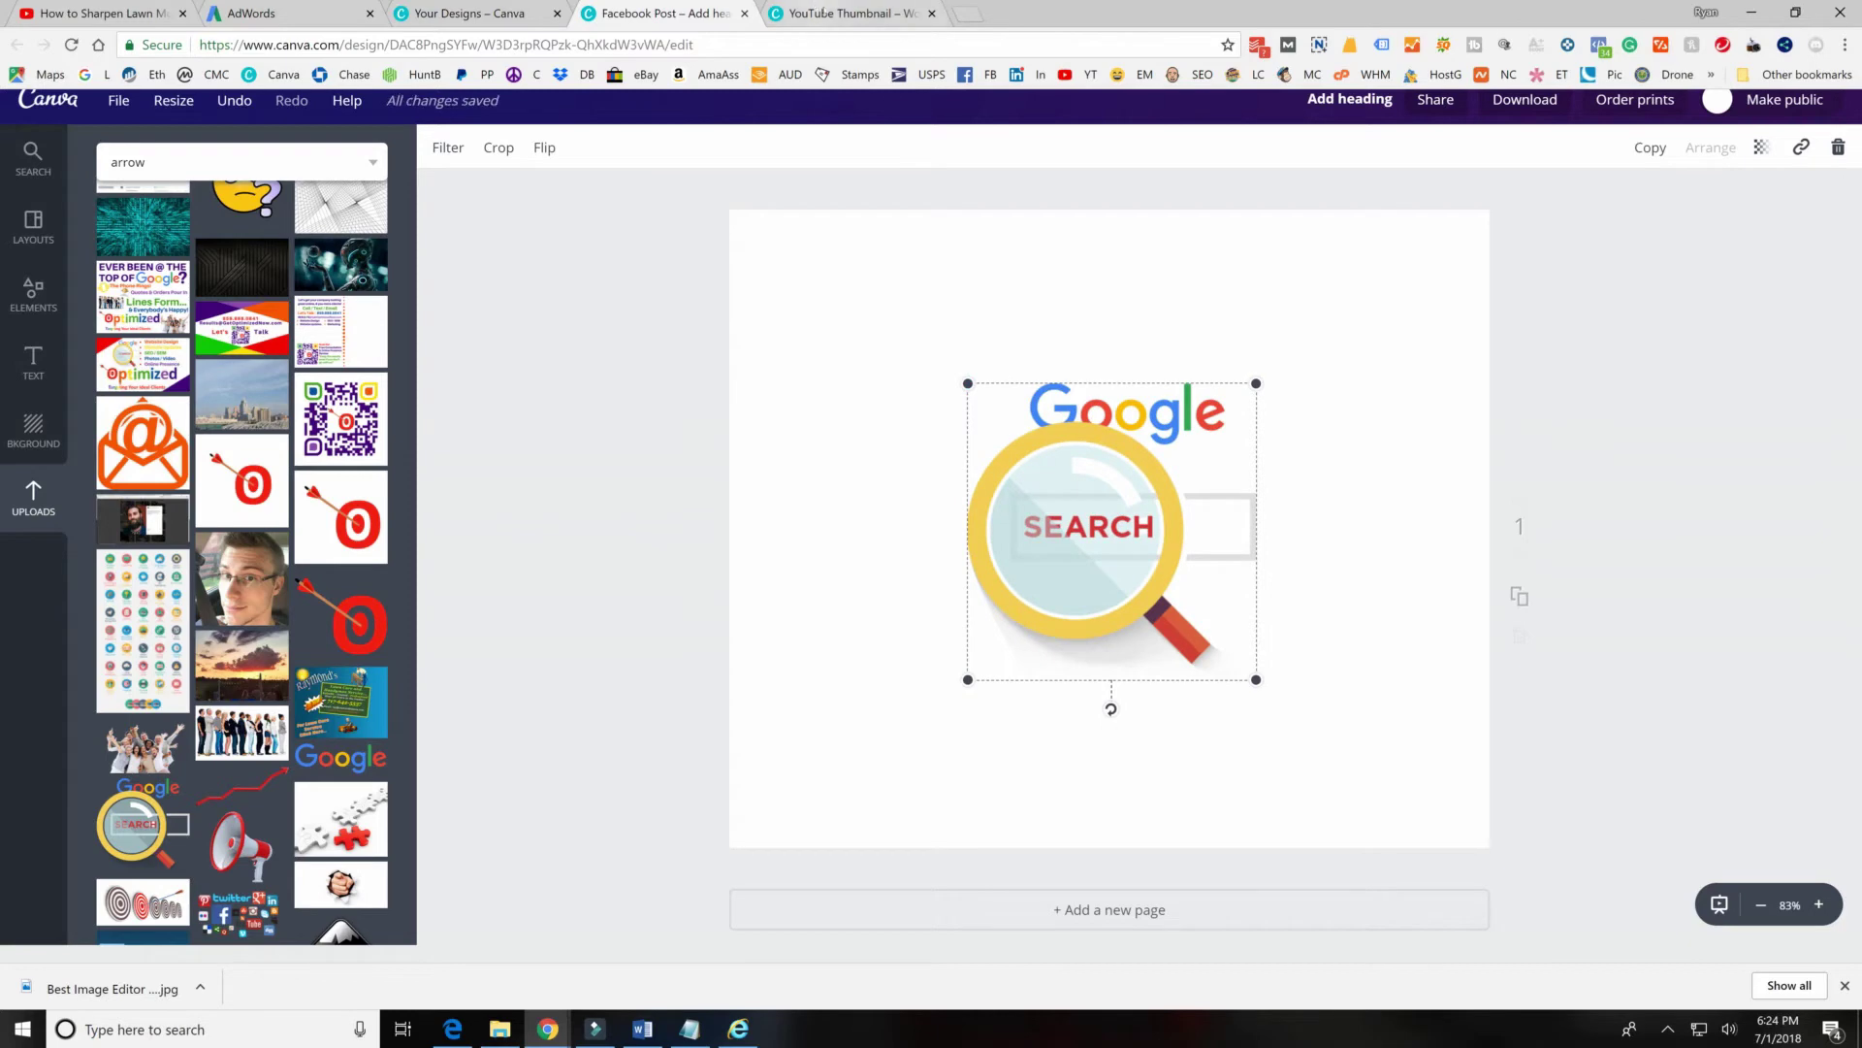
# Switch to the Profit Solutions Group client testimonials web page and look through its reviews.
pyautogui.click(825, 12)
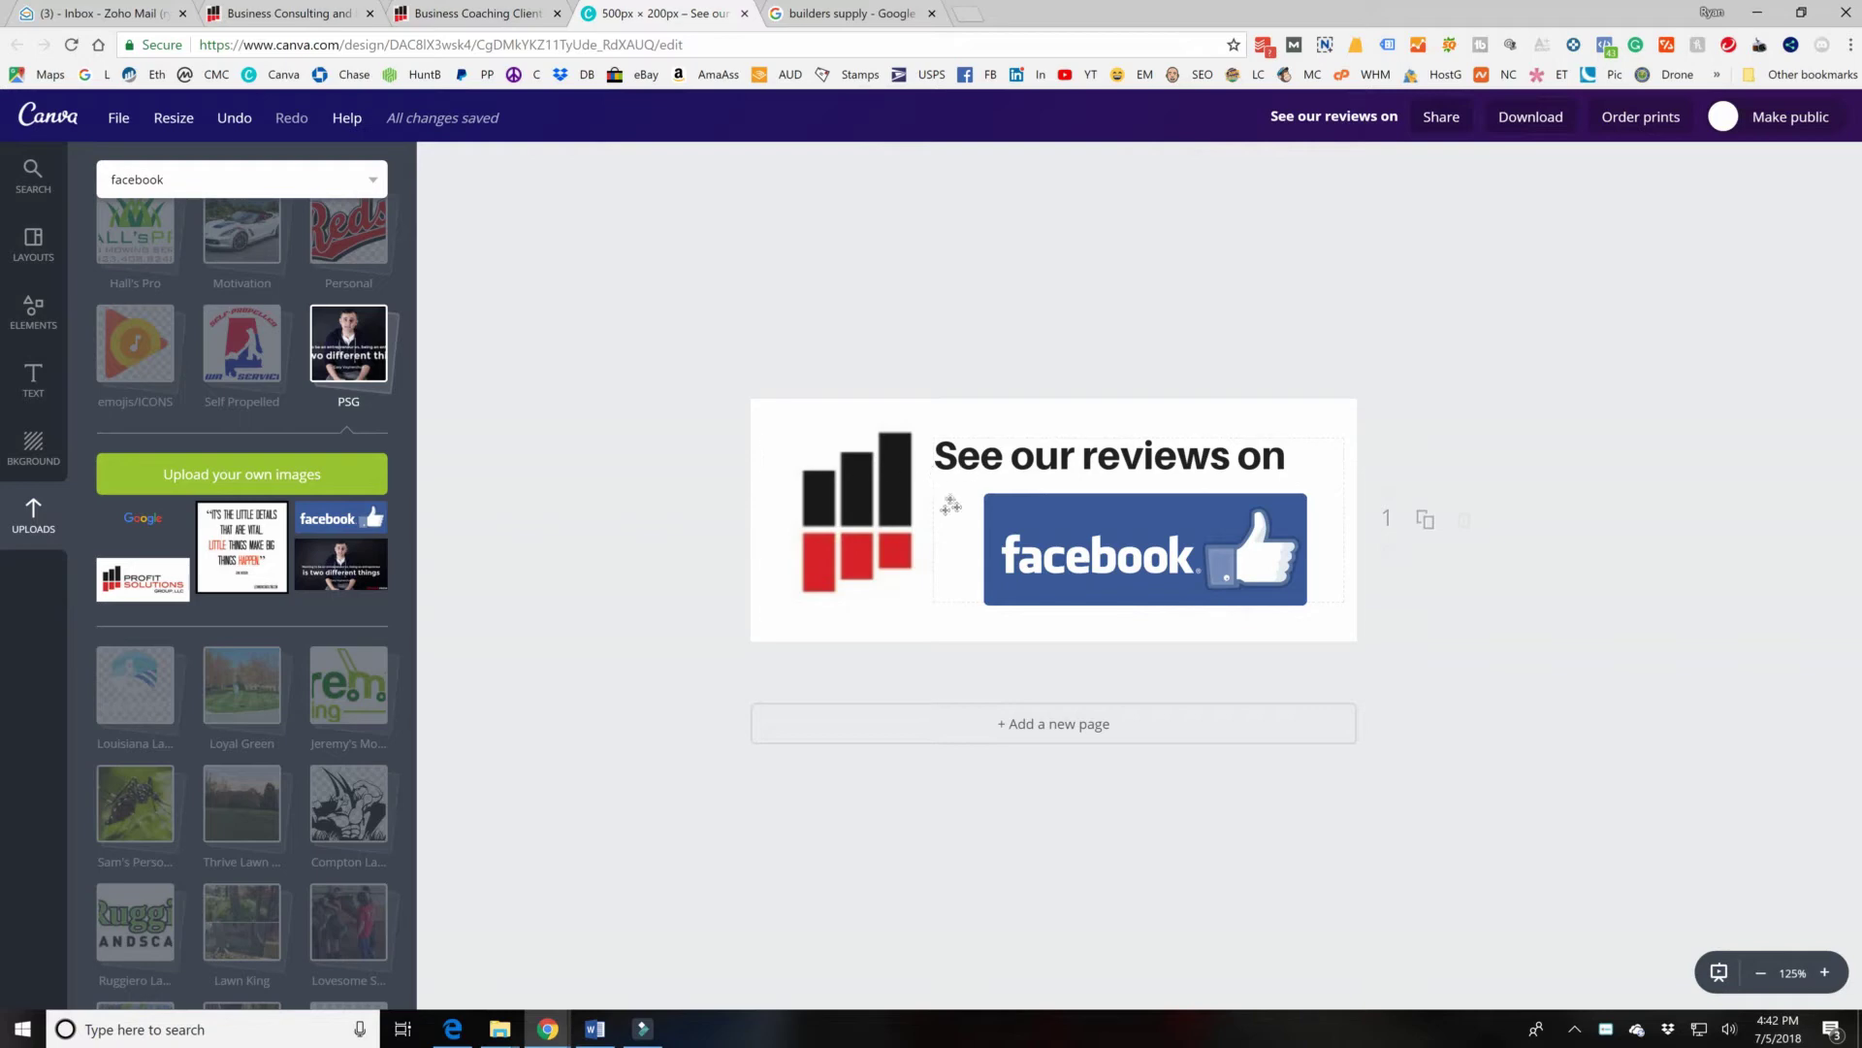
pyautogui.click(496, 14)
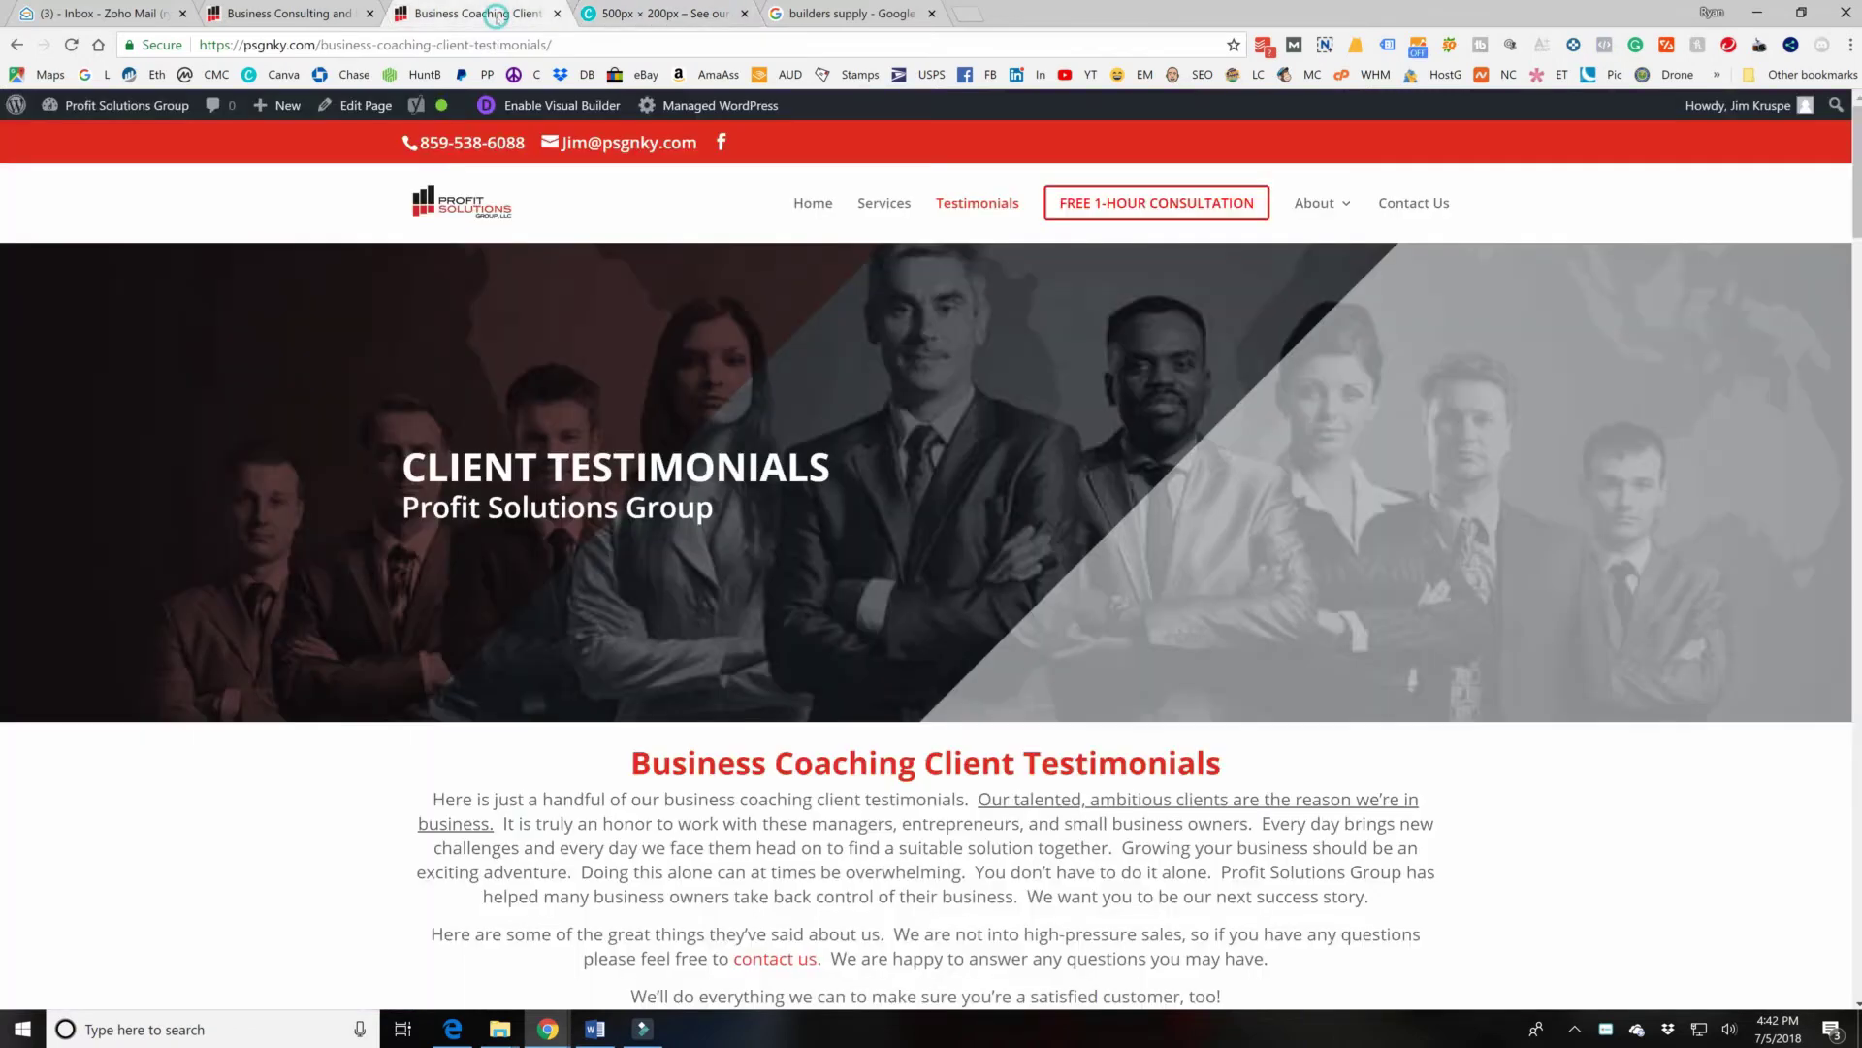
pyautogui.scroll(-10, 513, 612)
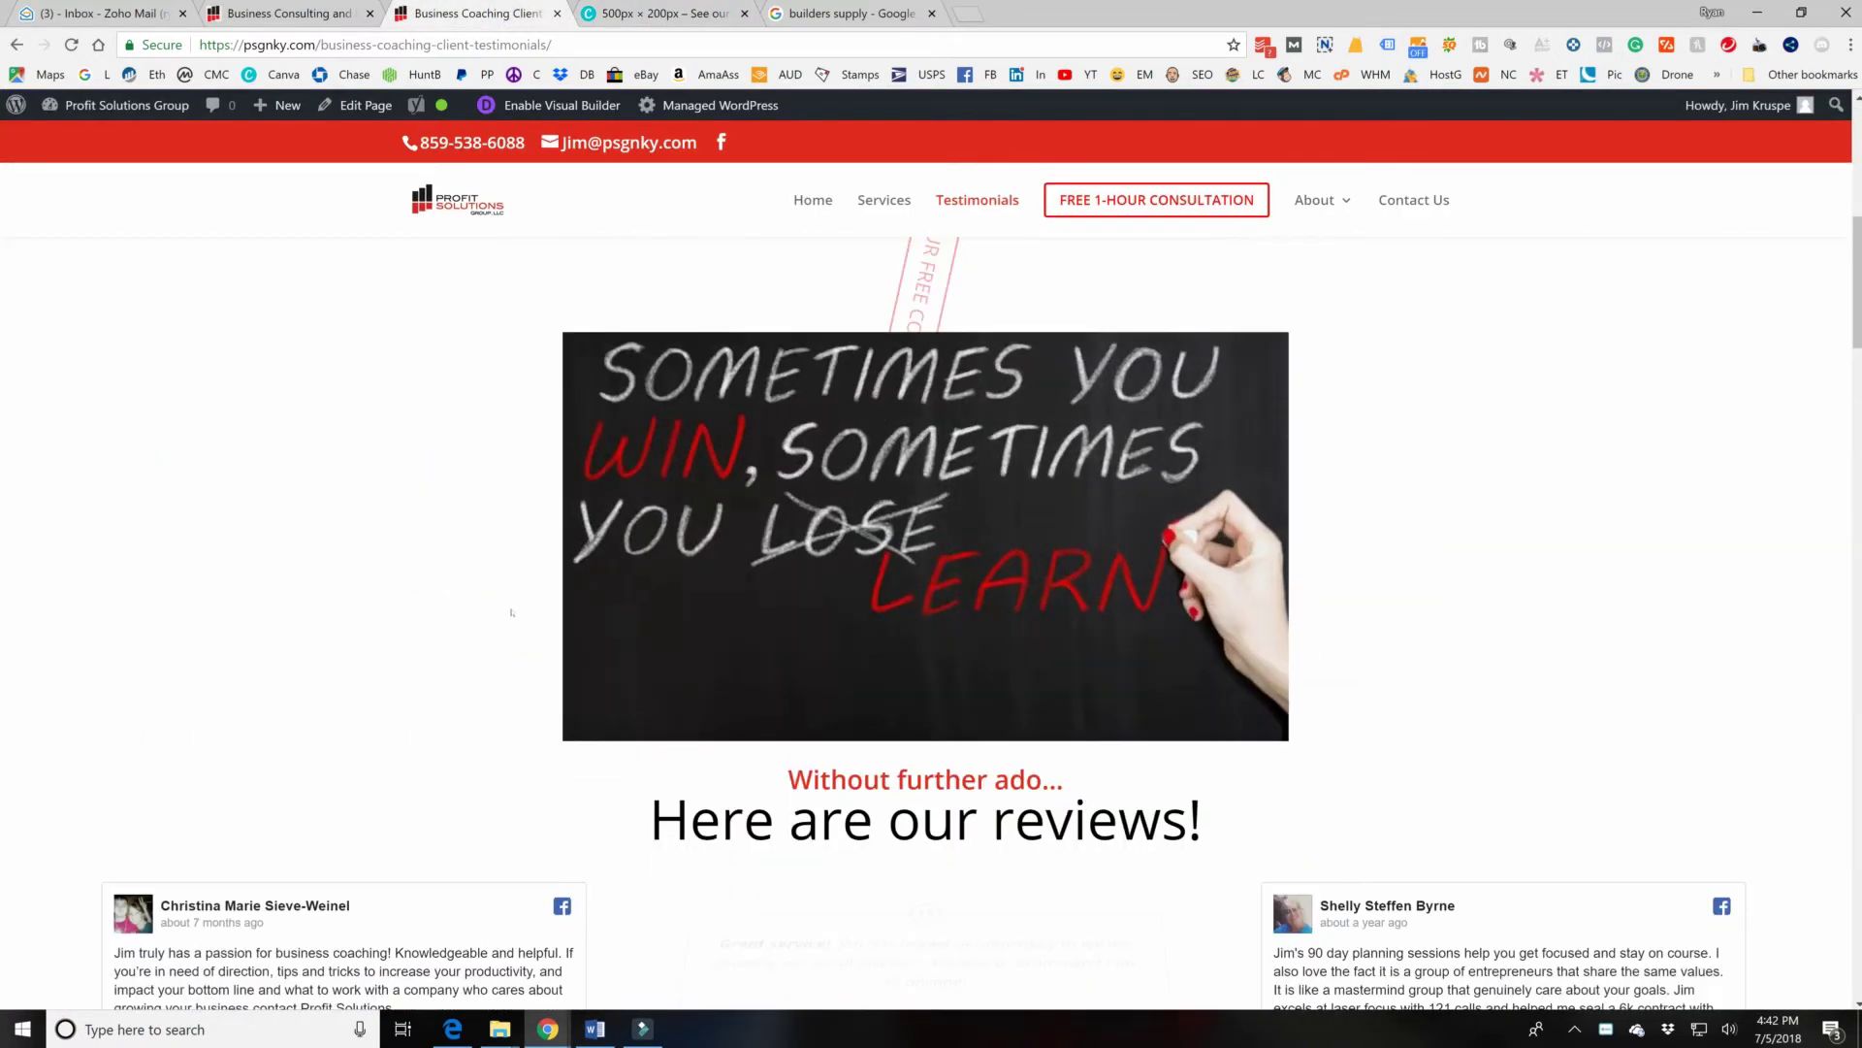
pyautogui.scroll(-4, 556, 419)
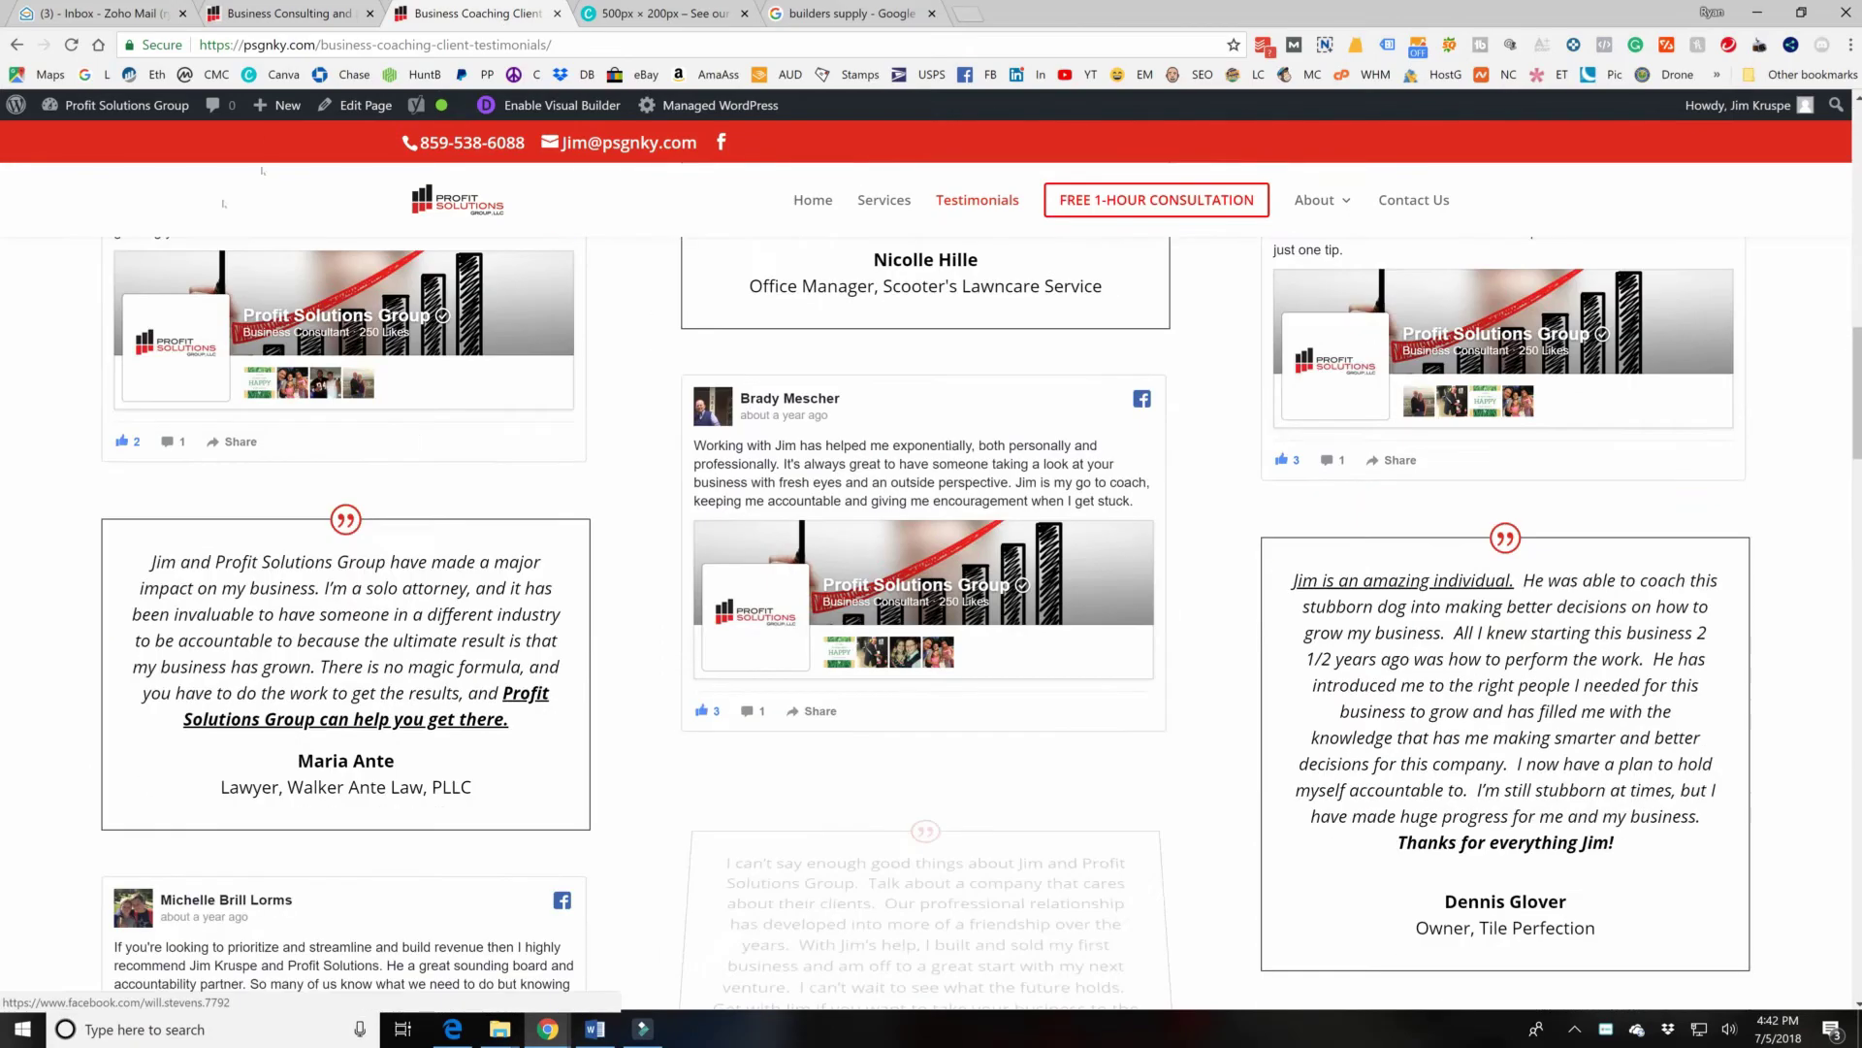
pyautogui.scroll(-6, 556, 419)
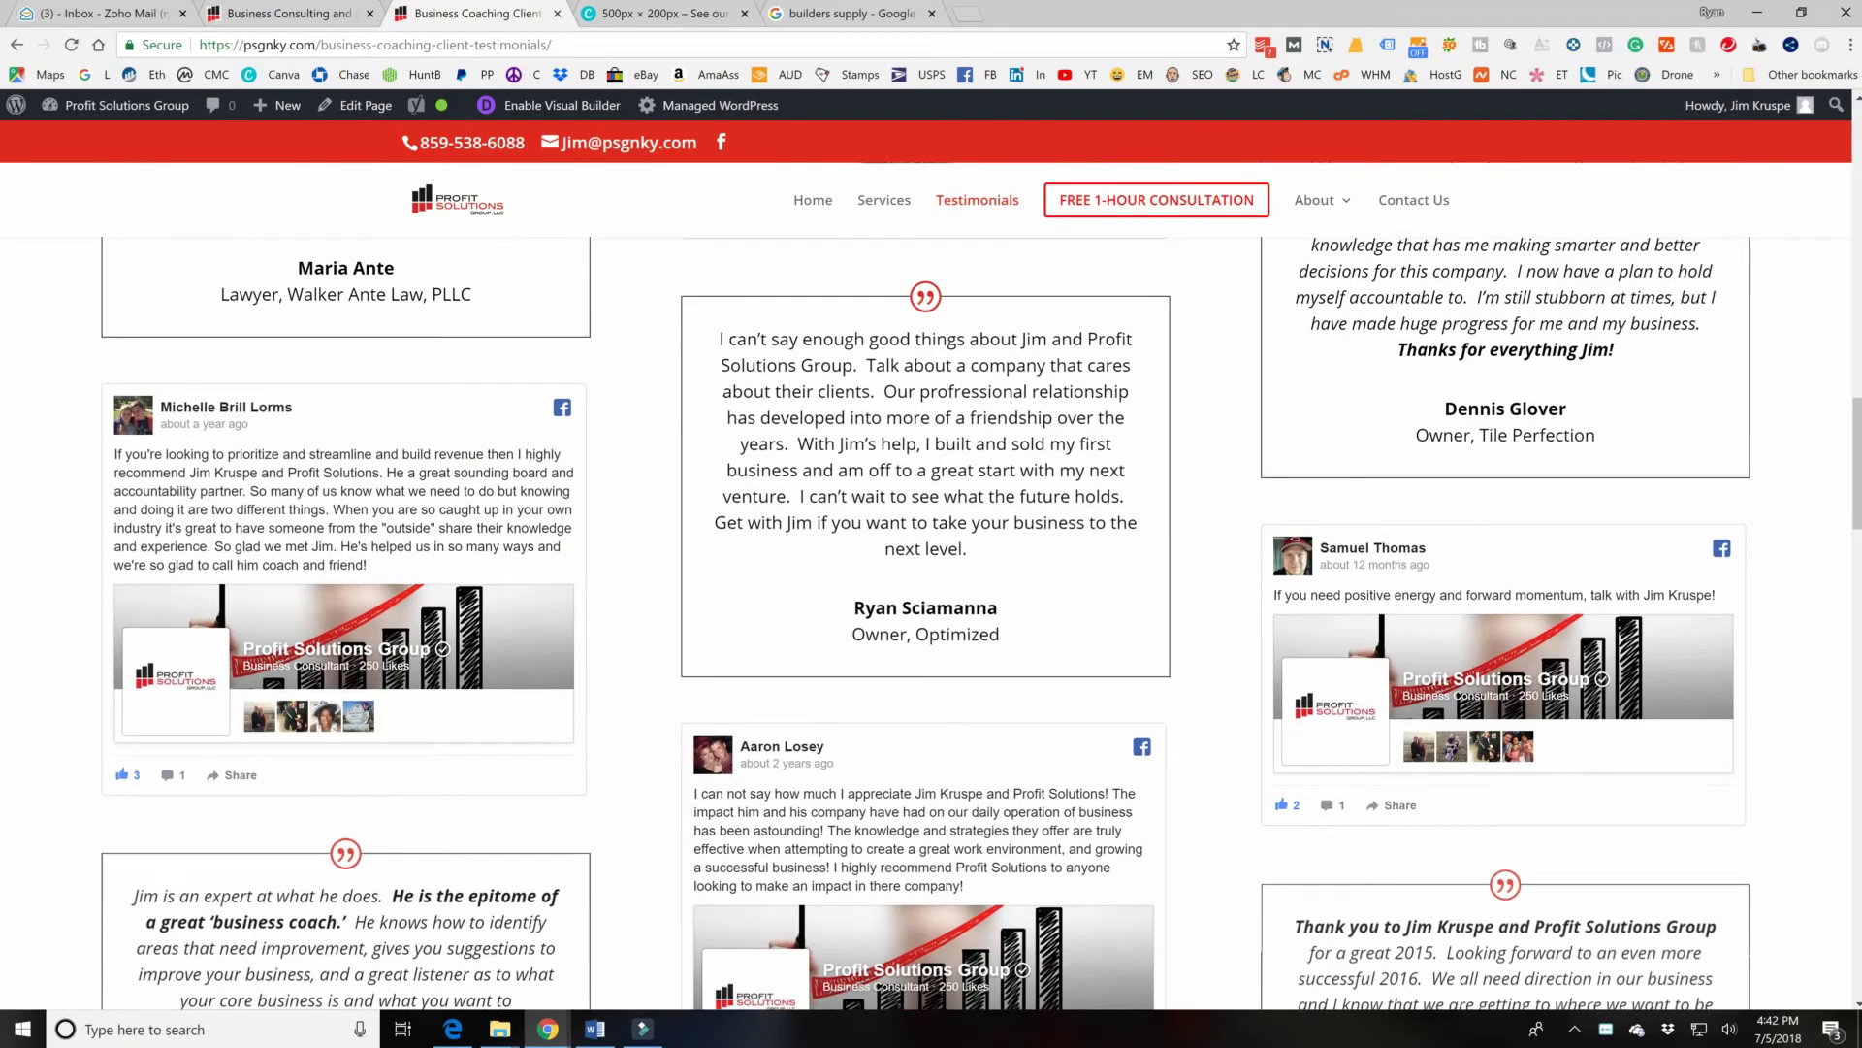
# Look through the remaining client testimonials down to the Google and Facebook review graphics near the page footer.
pyautogui.scroll(-8, 558, 488)
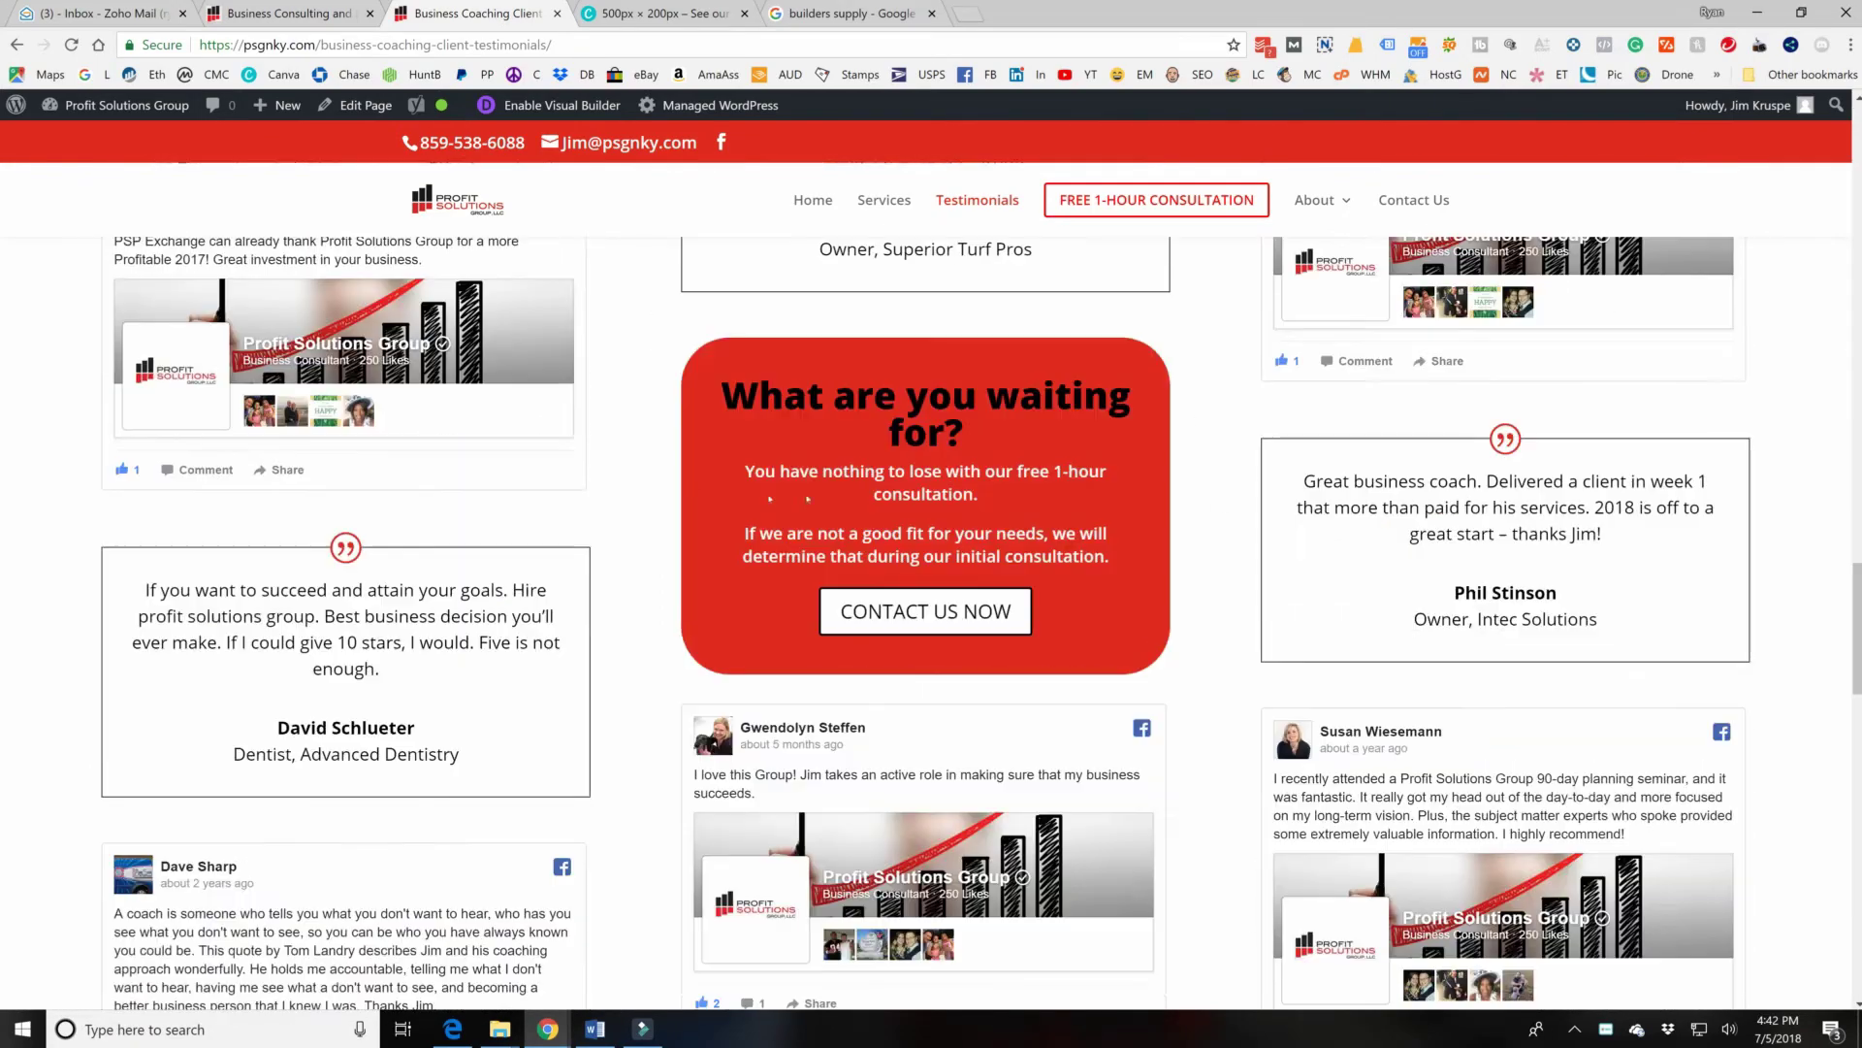
pyautogui.scroll(-2, 559, 488)
pyautogui.scroll(3, 1015, 591)
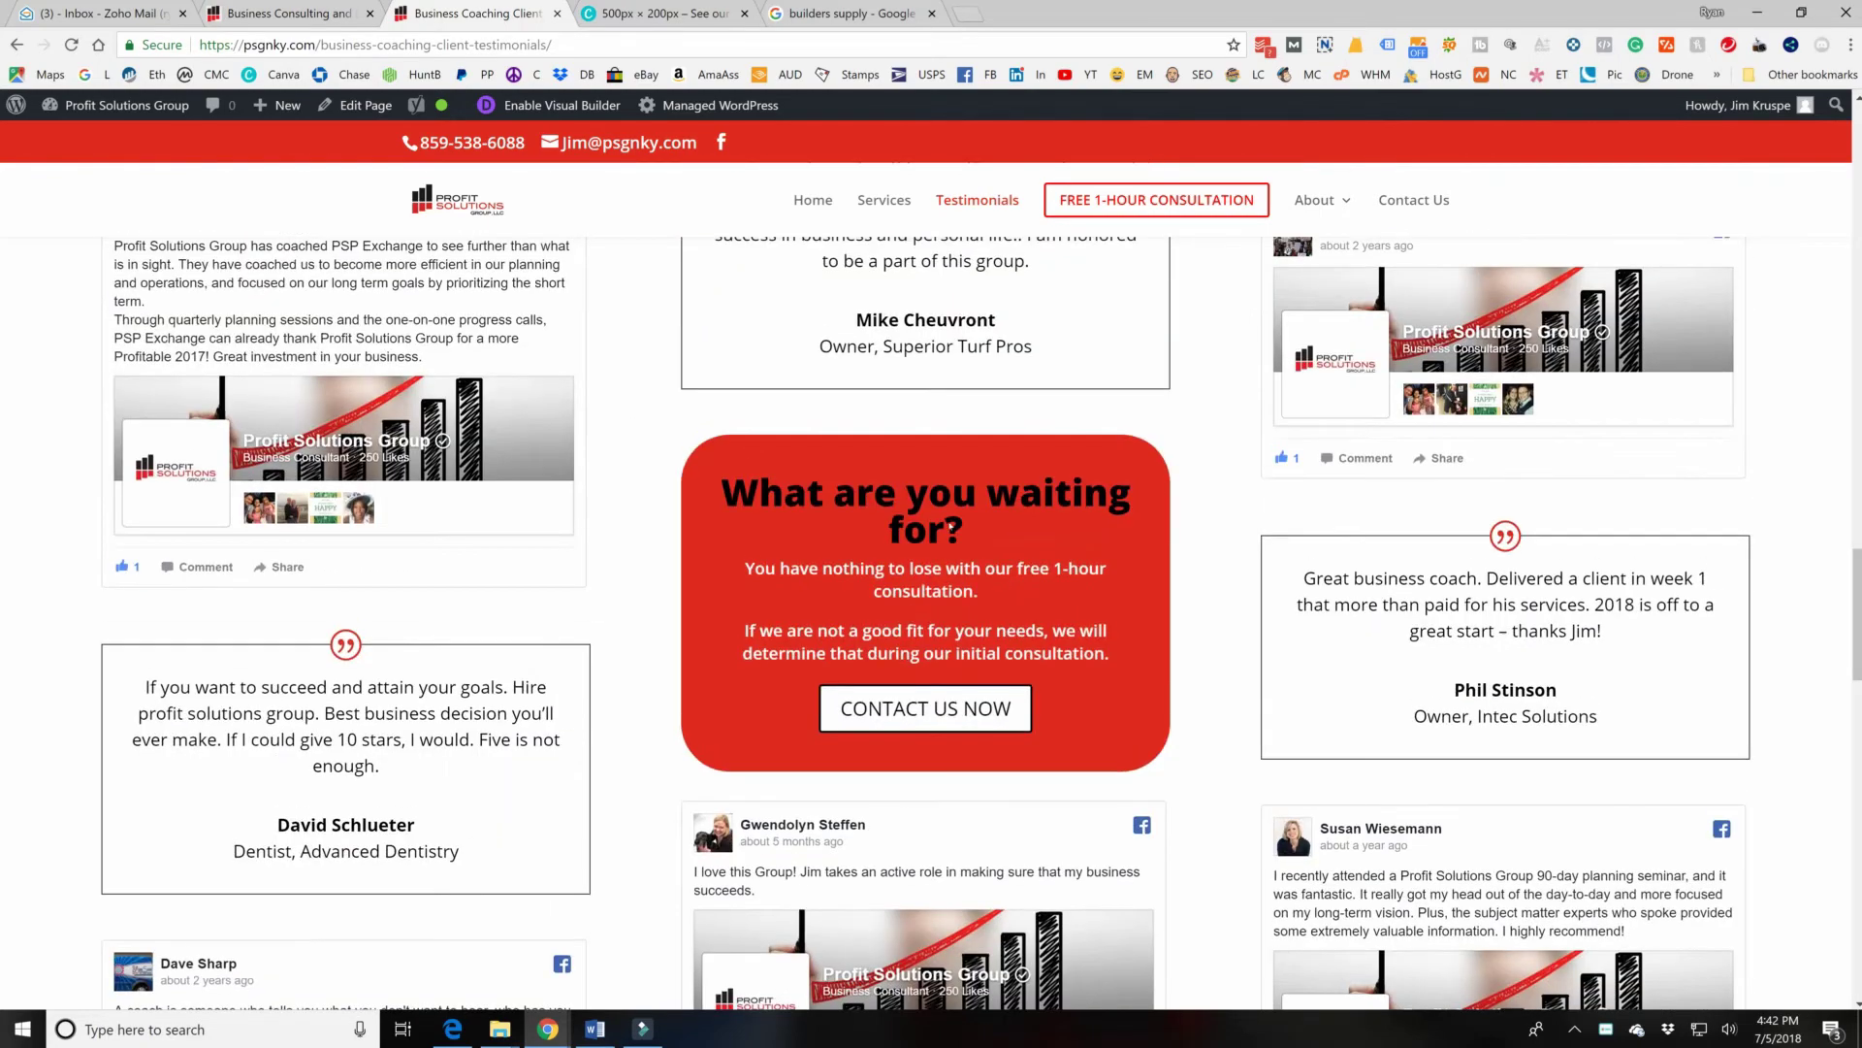
pyautogui.scroll(-10, 1016, 591)
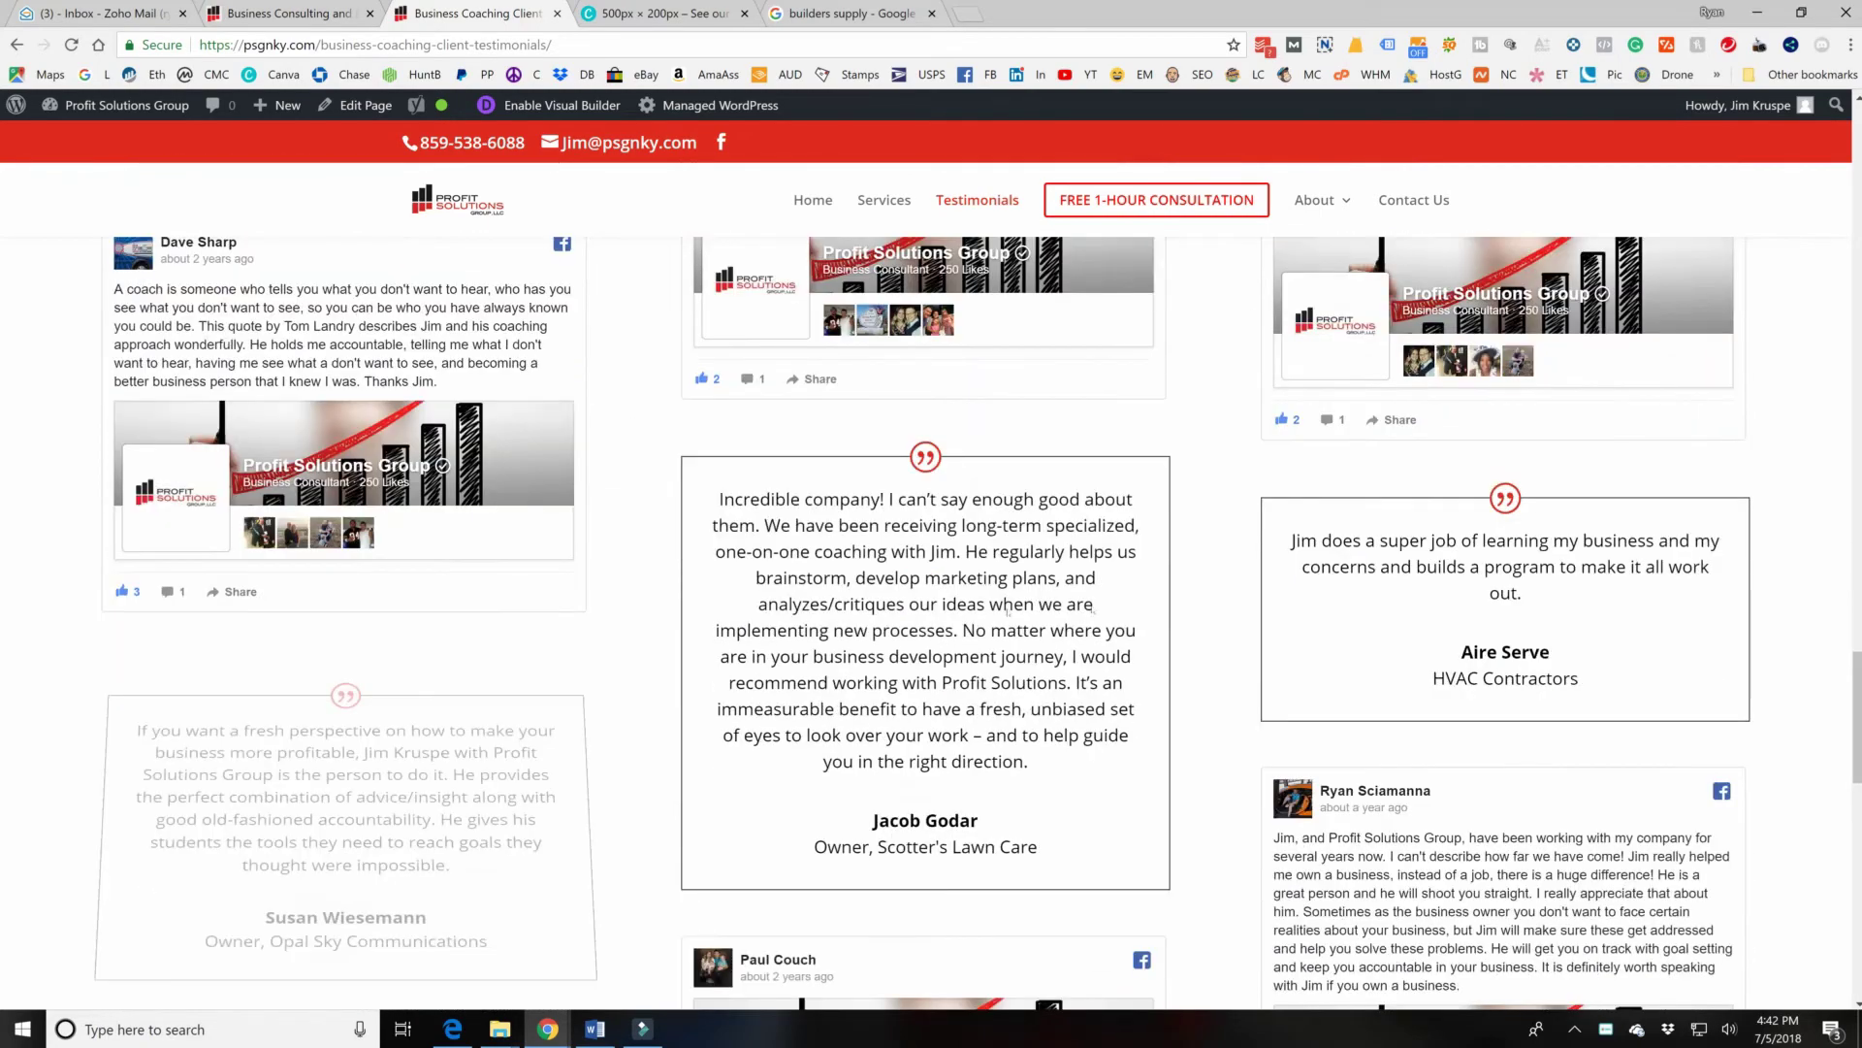
pyautogui.scroll(-6, 927, 621)
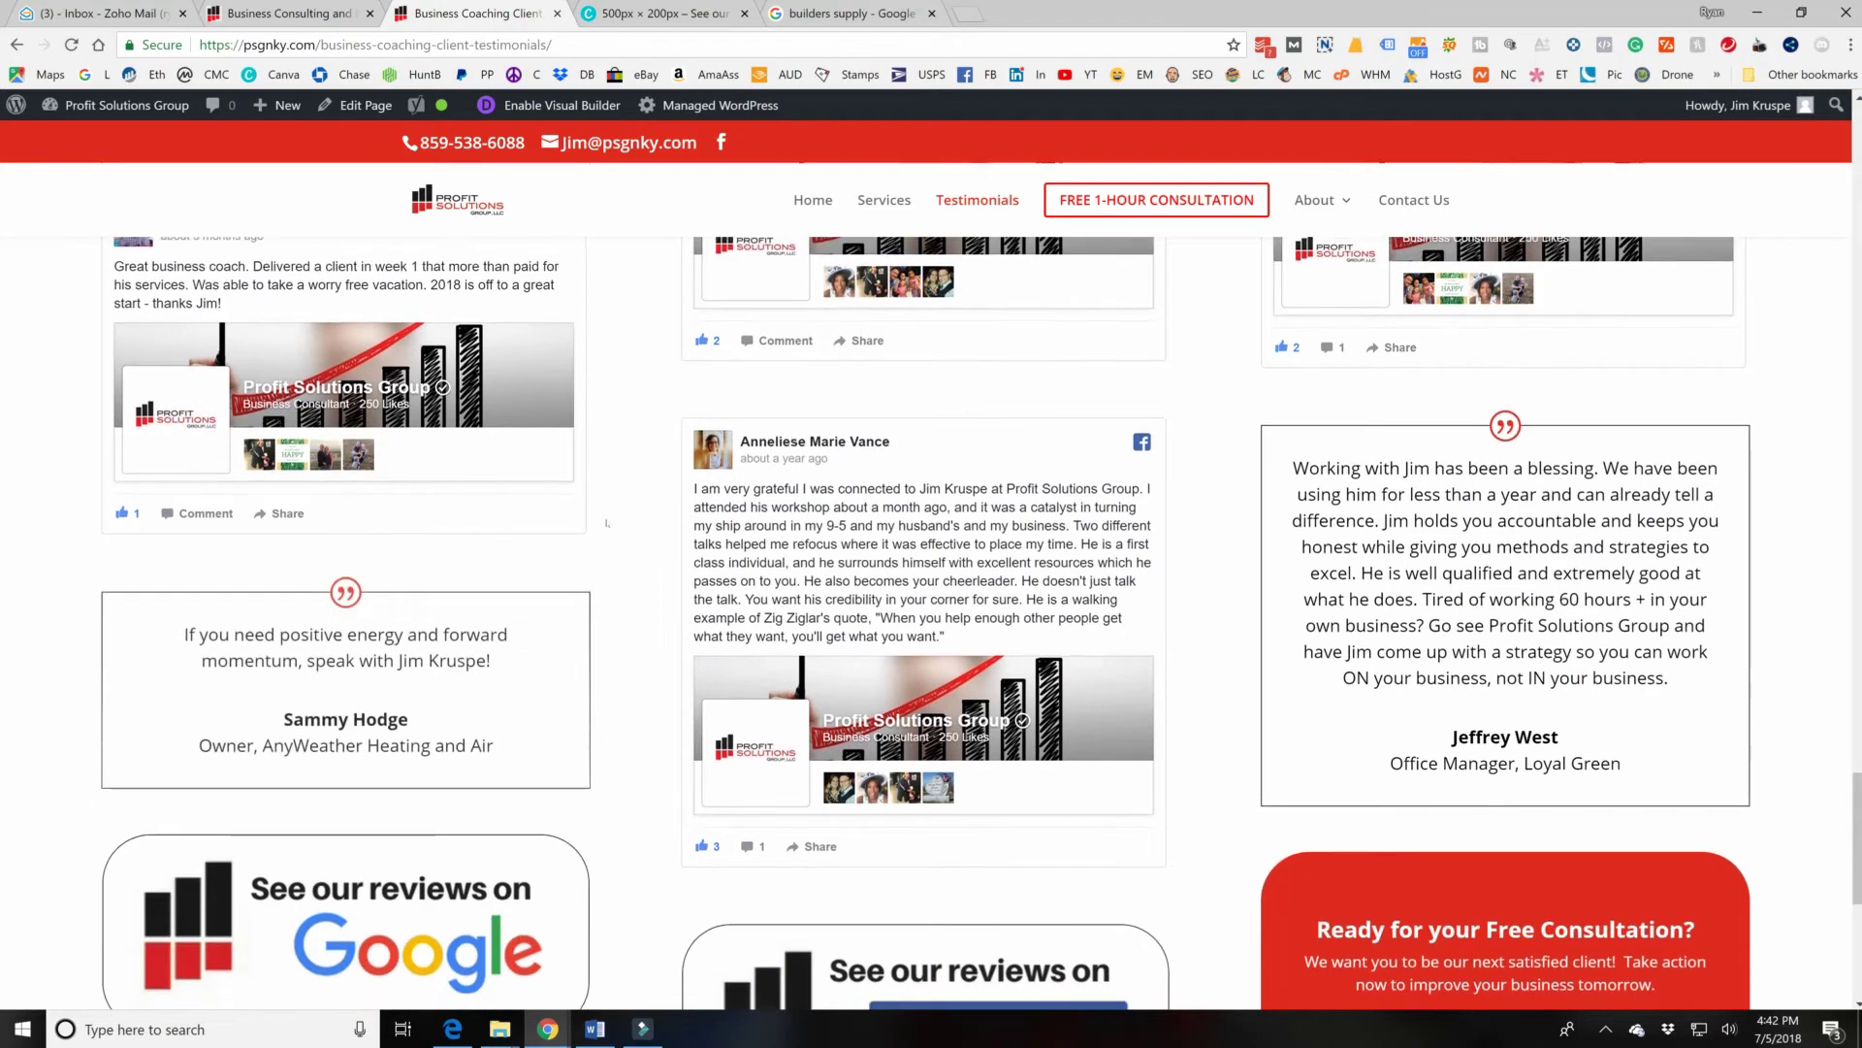
pyautogui.scroll(-2, 439, 464)
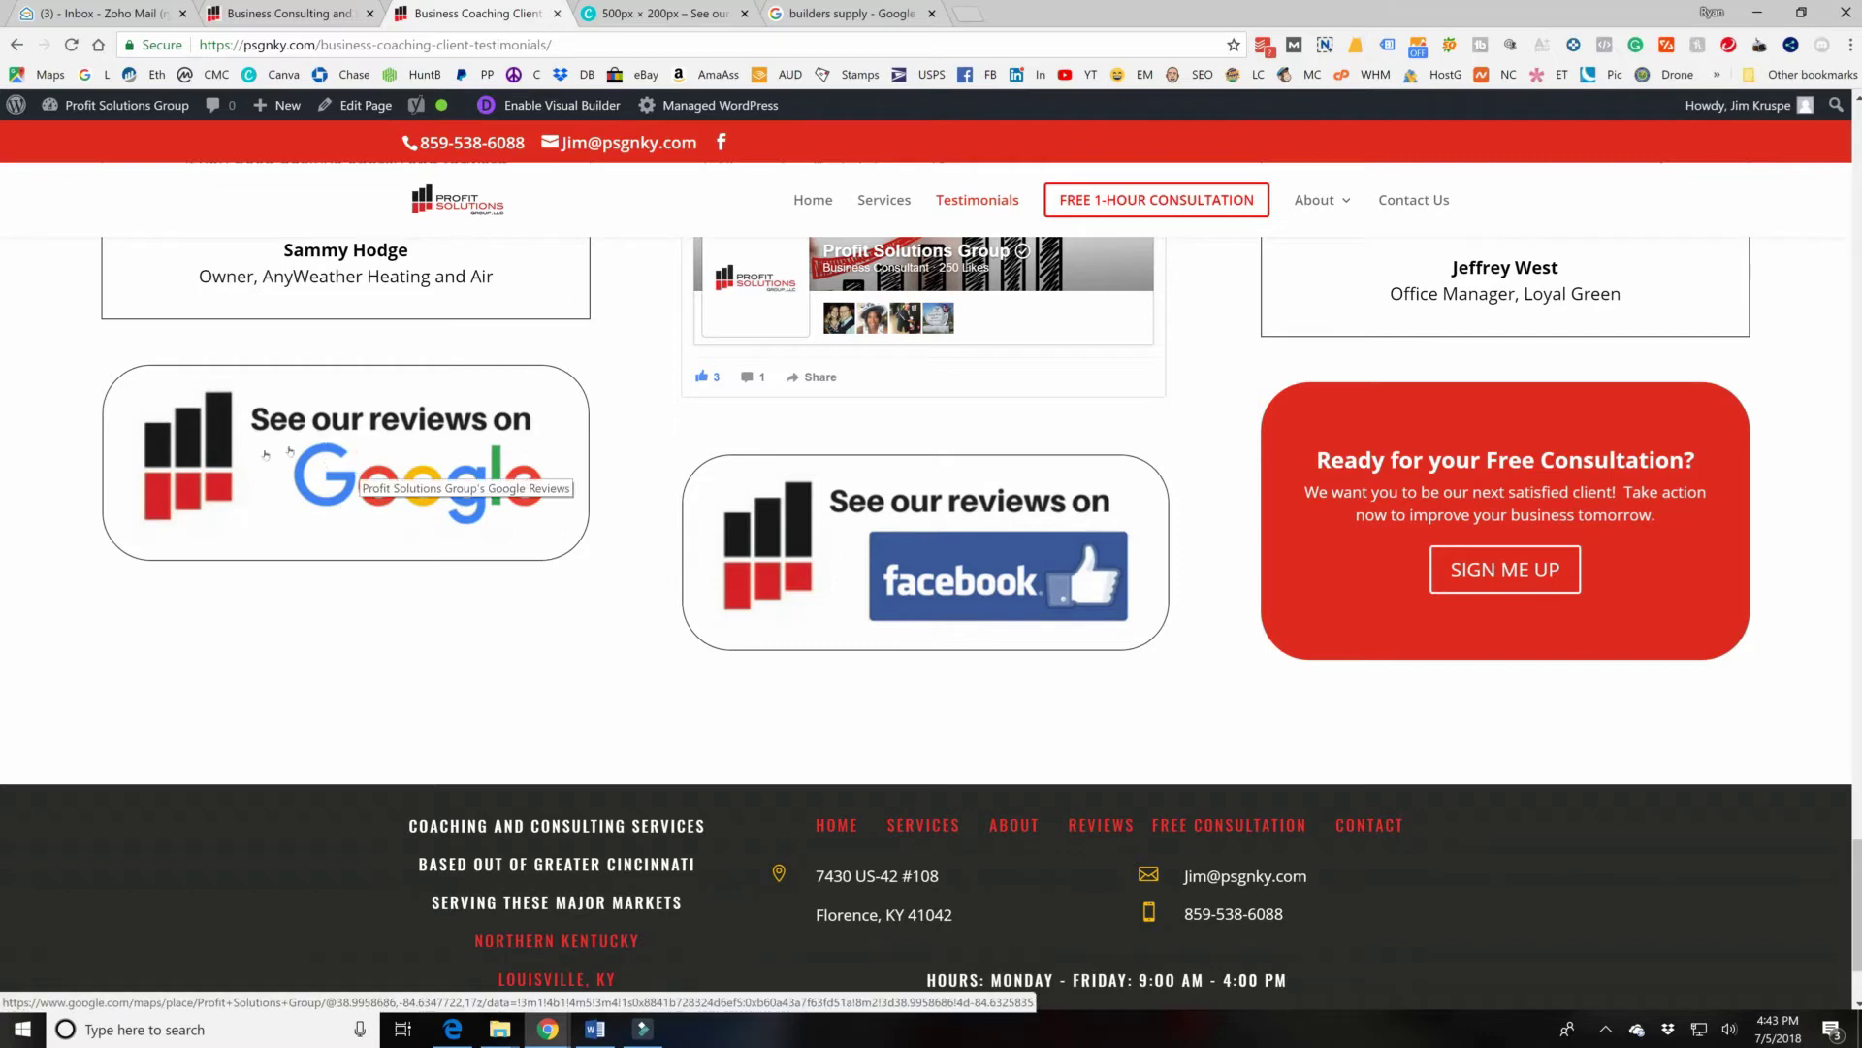
# Compare the Facebook review graphic in Canva with the review badges on the testimonials page, and view the page's chalkboard image.
pyautogui.click(679, 13)
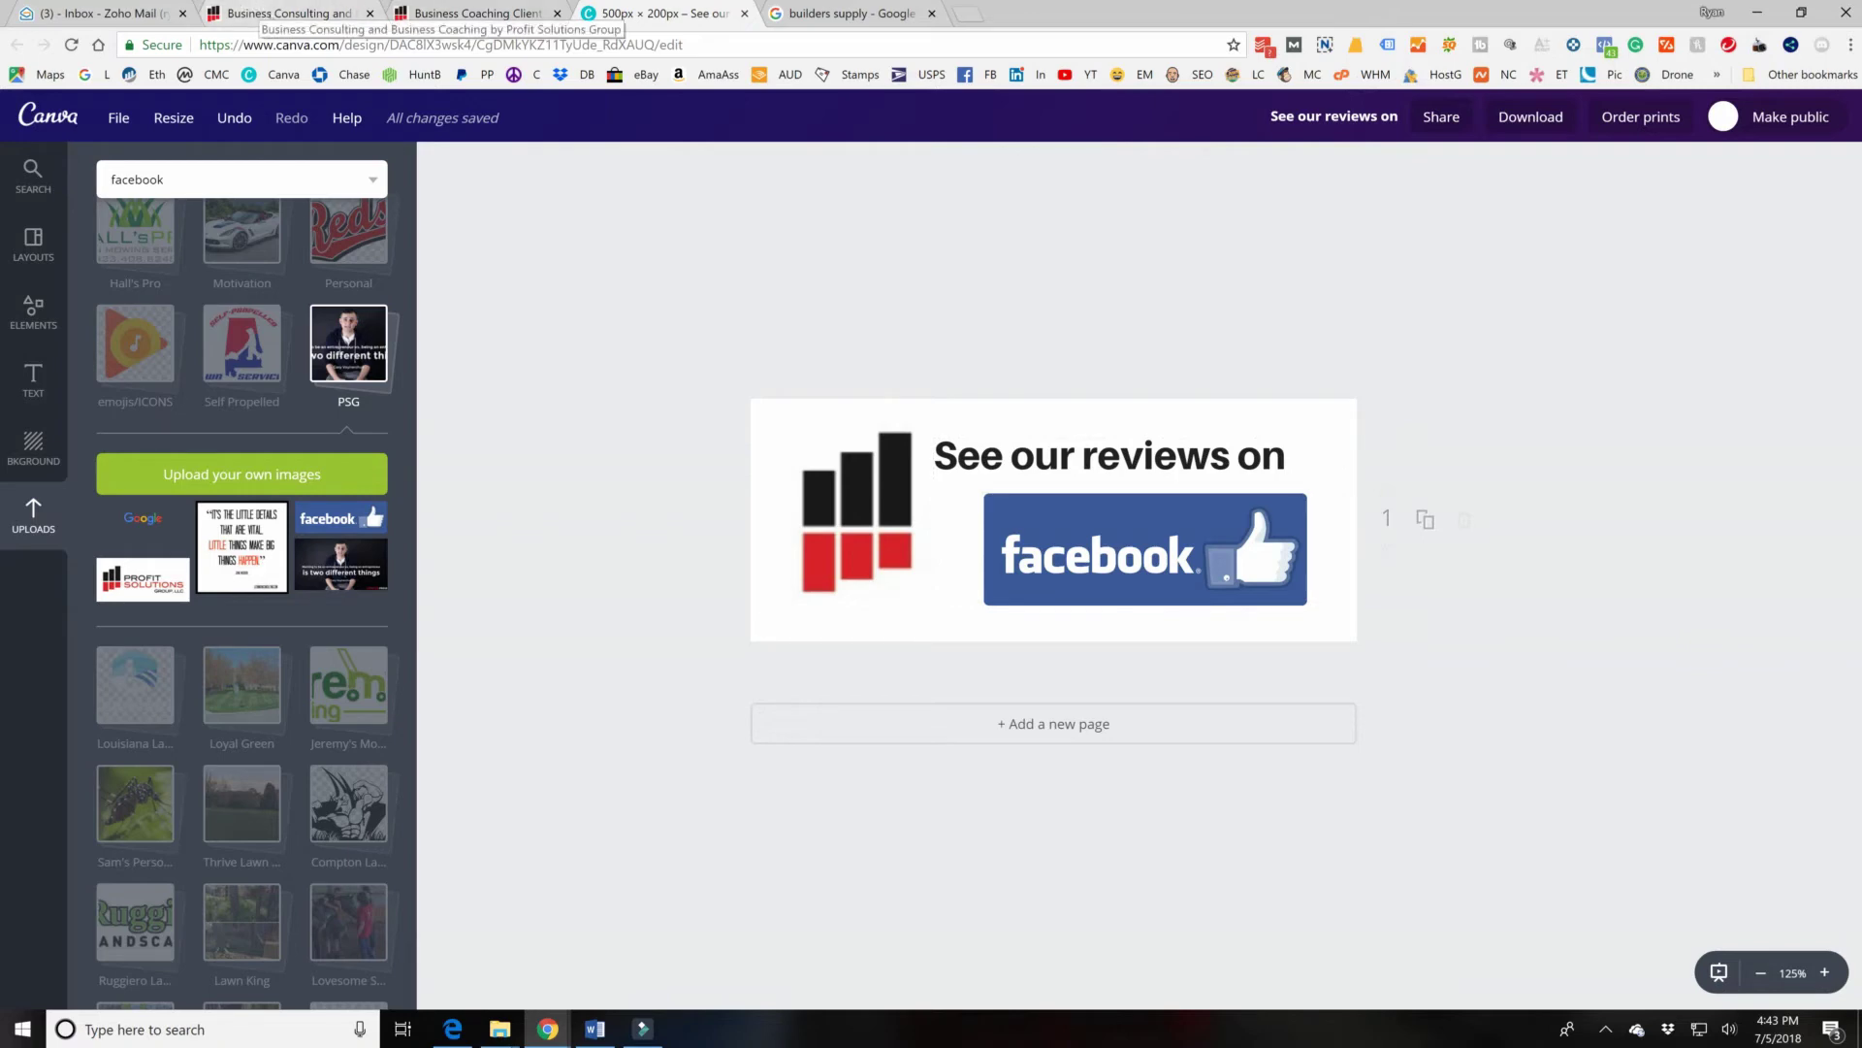
pyautogui.click(291, 14)
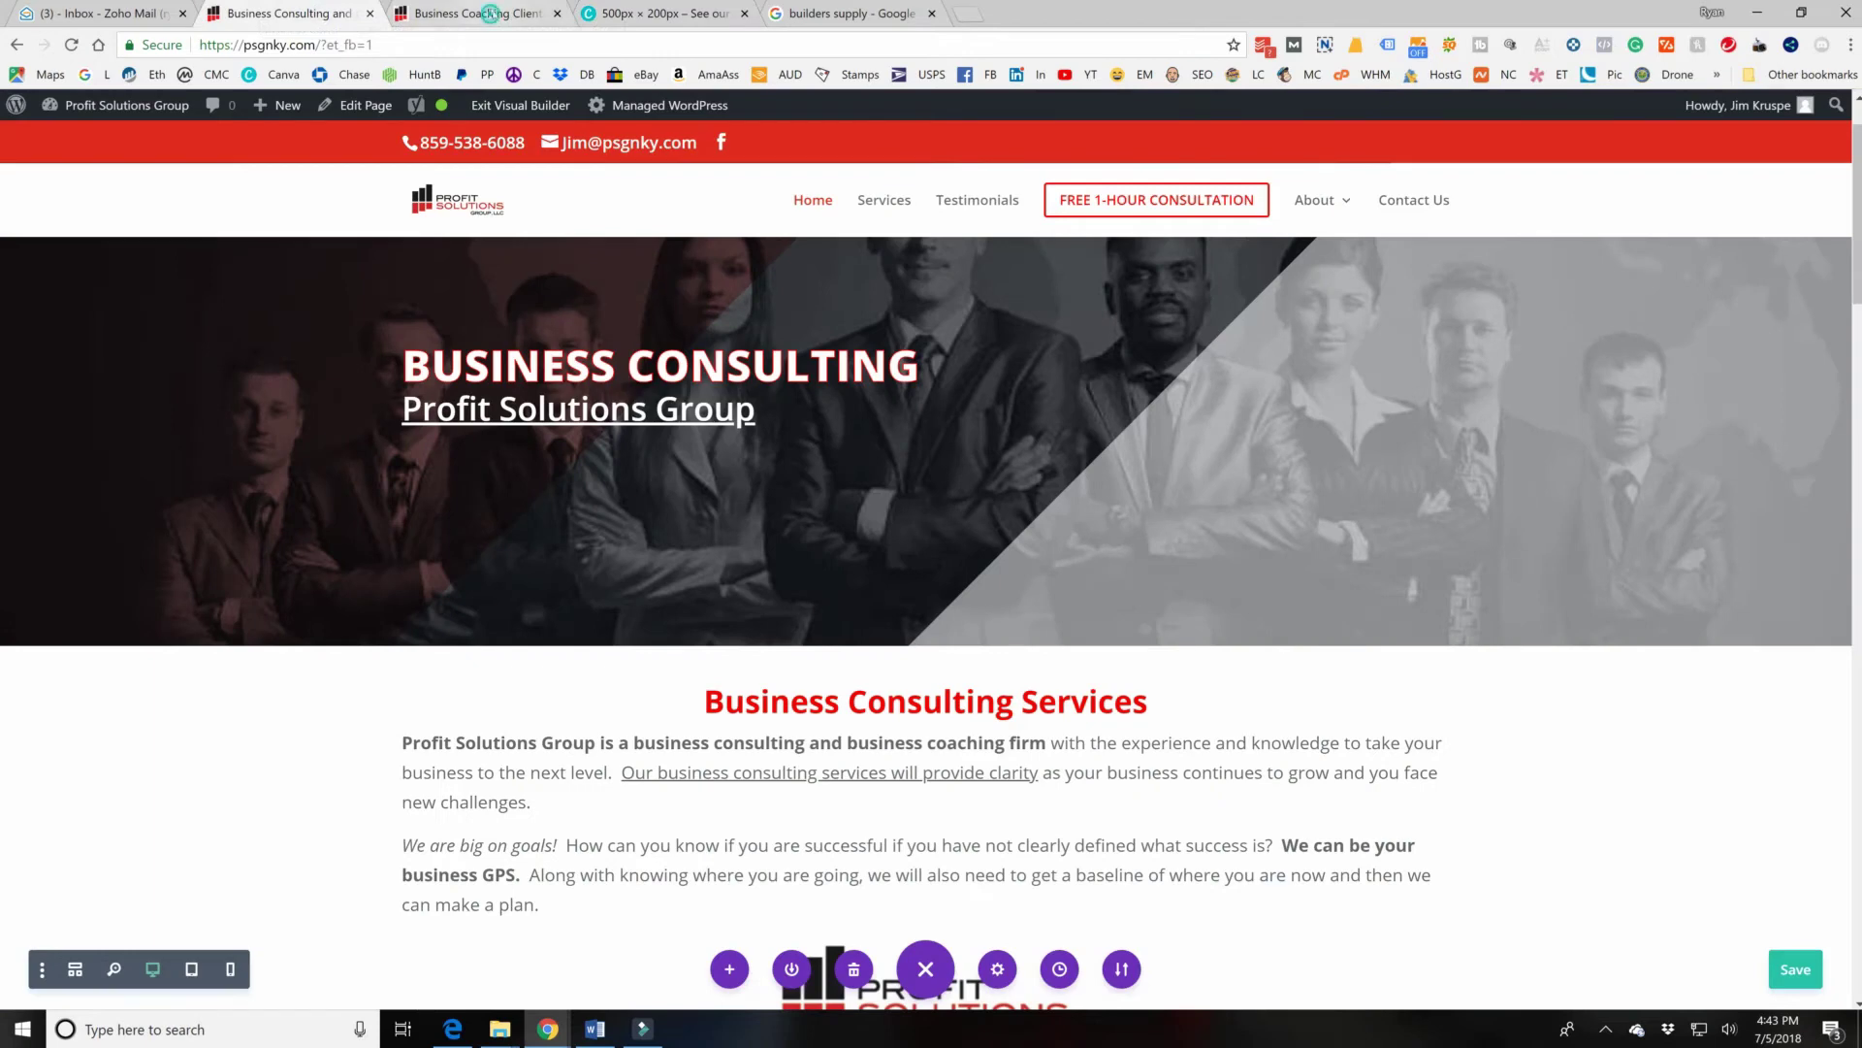
pyautogui.click(470, 14)
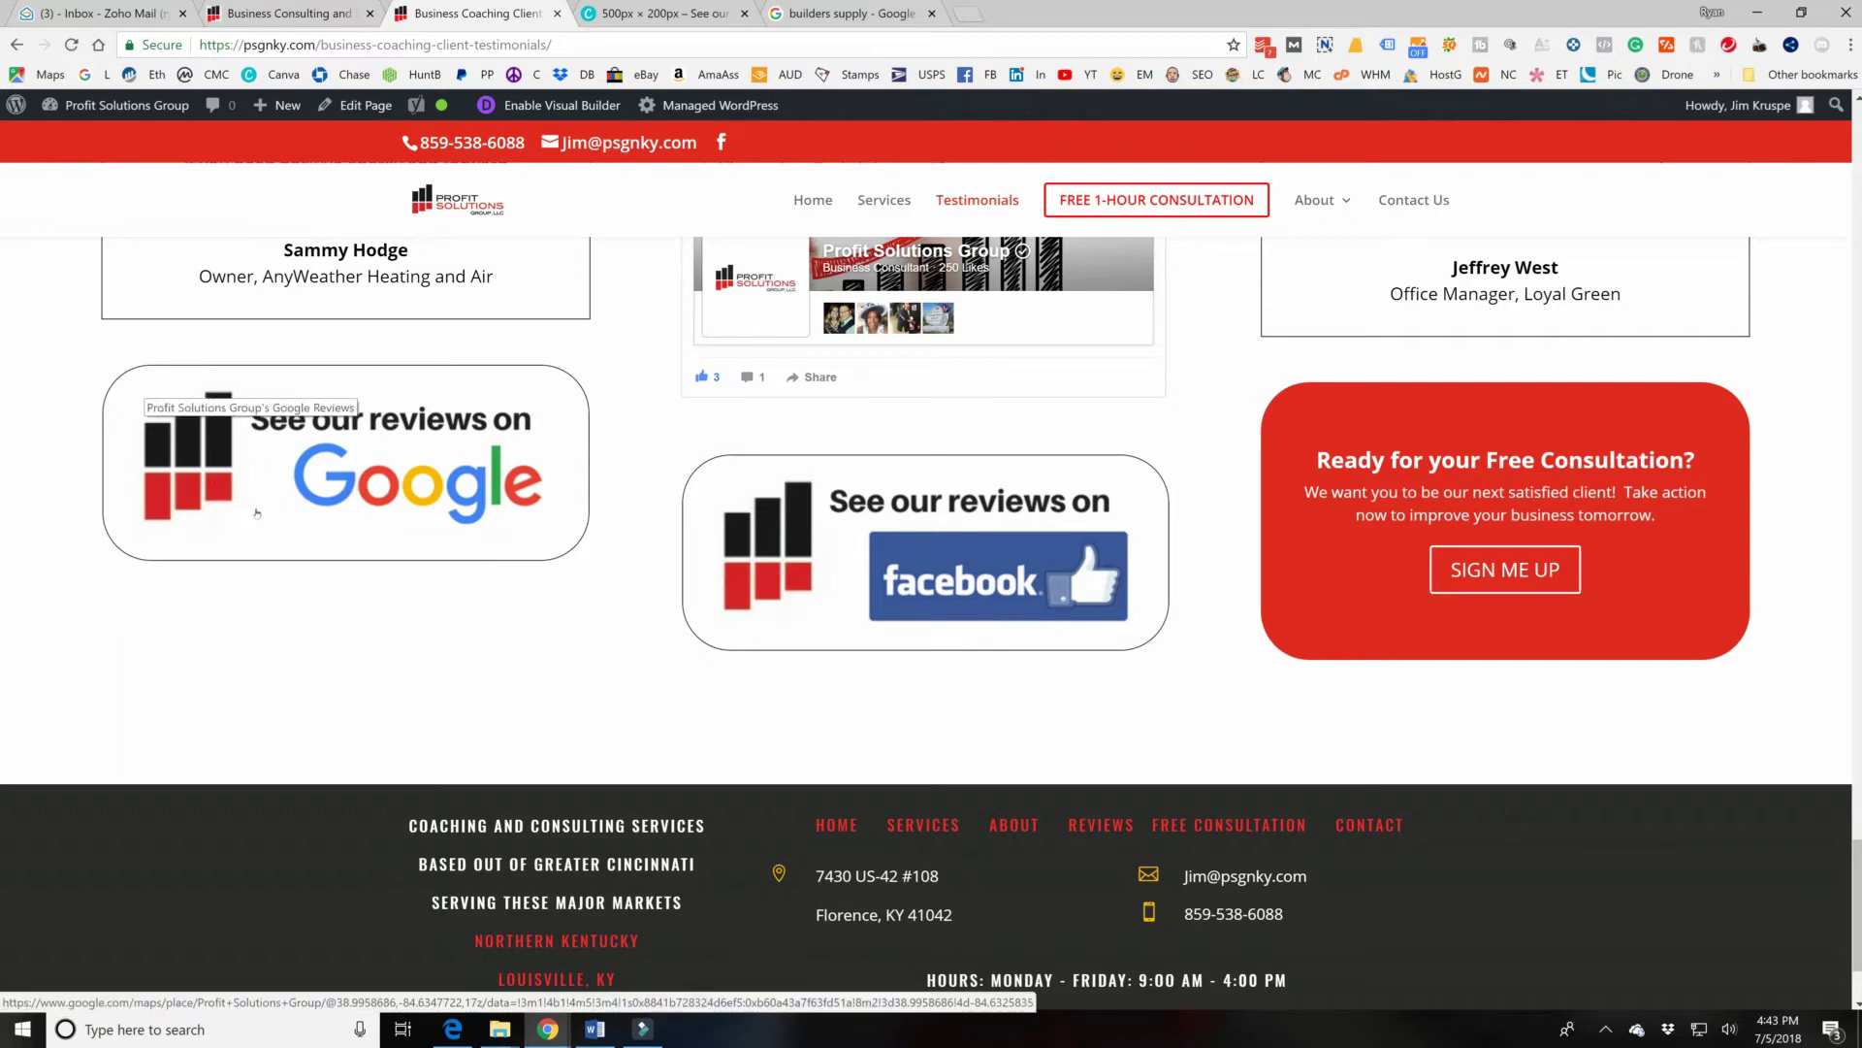
pyautogui.click(645, 13)
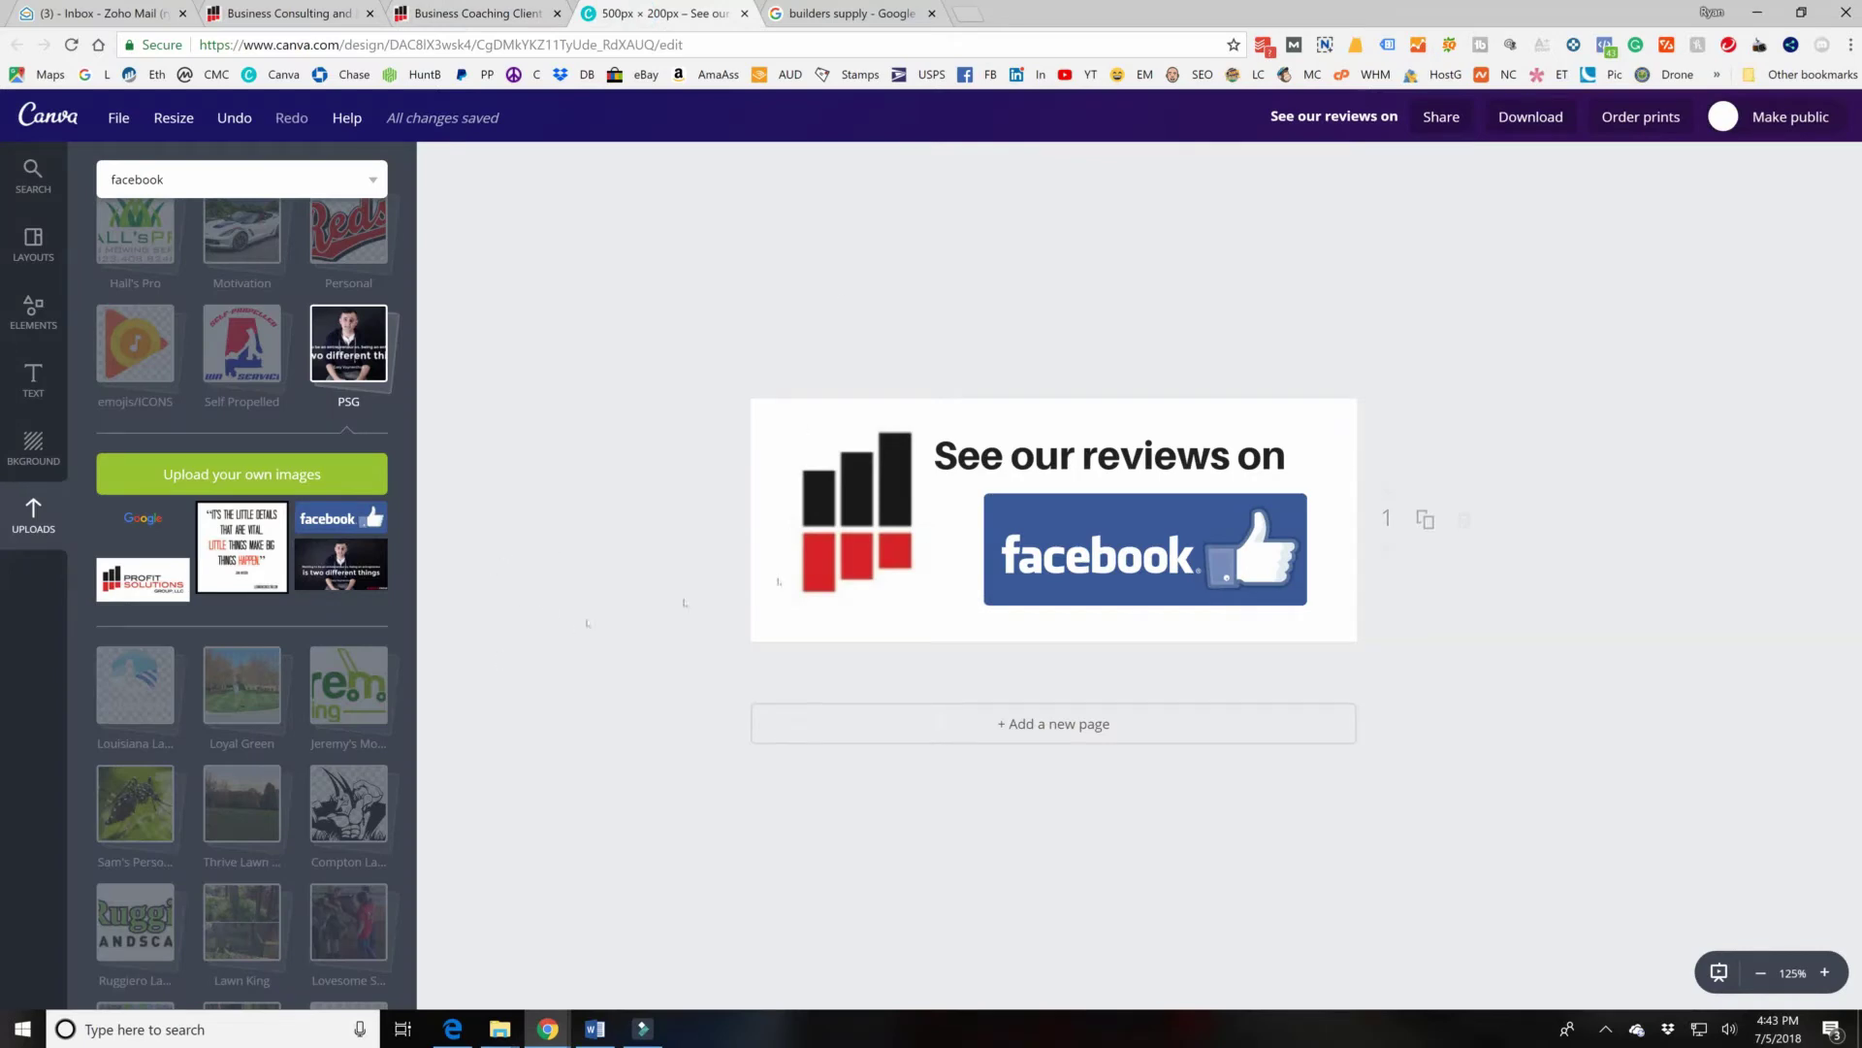
pyautogui.click(458, 16)
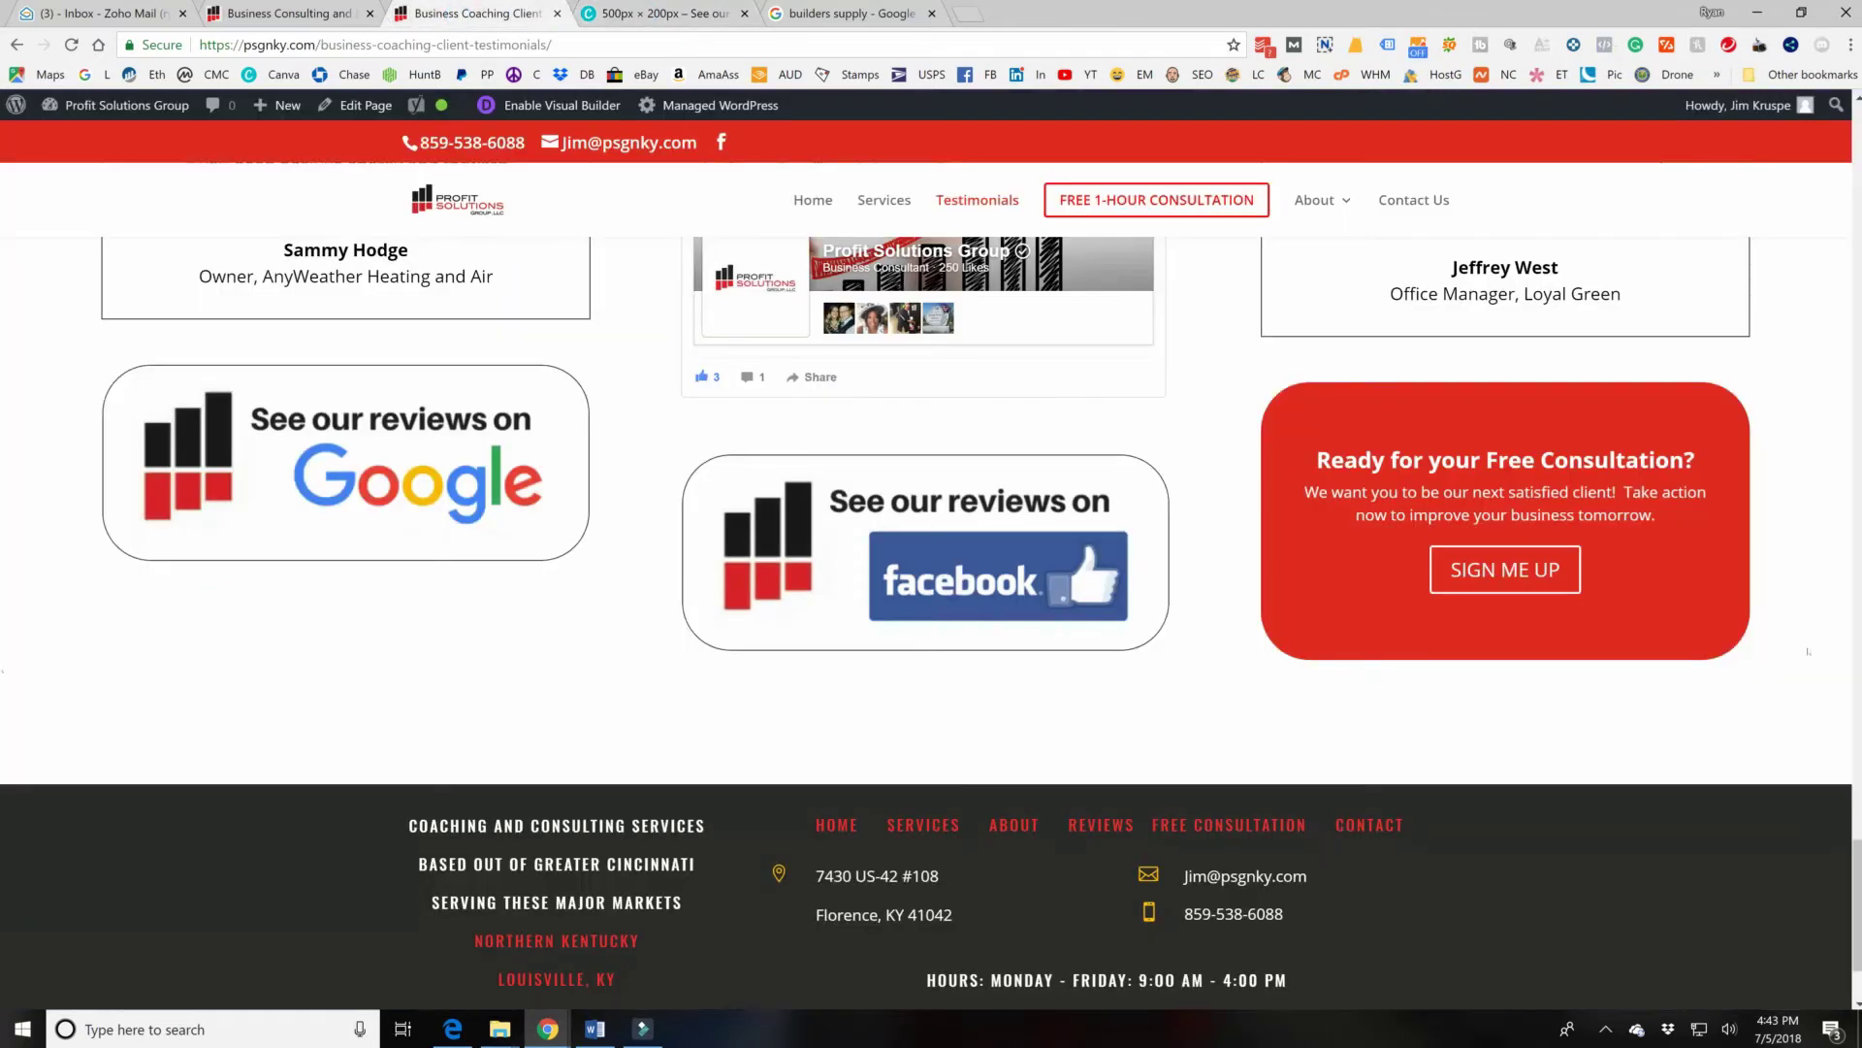
pyautogui.moveTo(1856, 858); pyautogui.dragTo(1843, 230)
pyautogui.scroll(-1, 1255, 500)
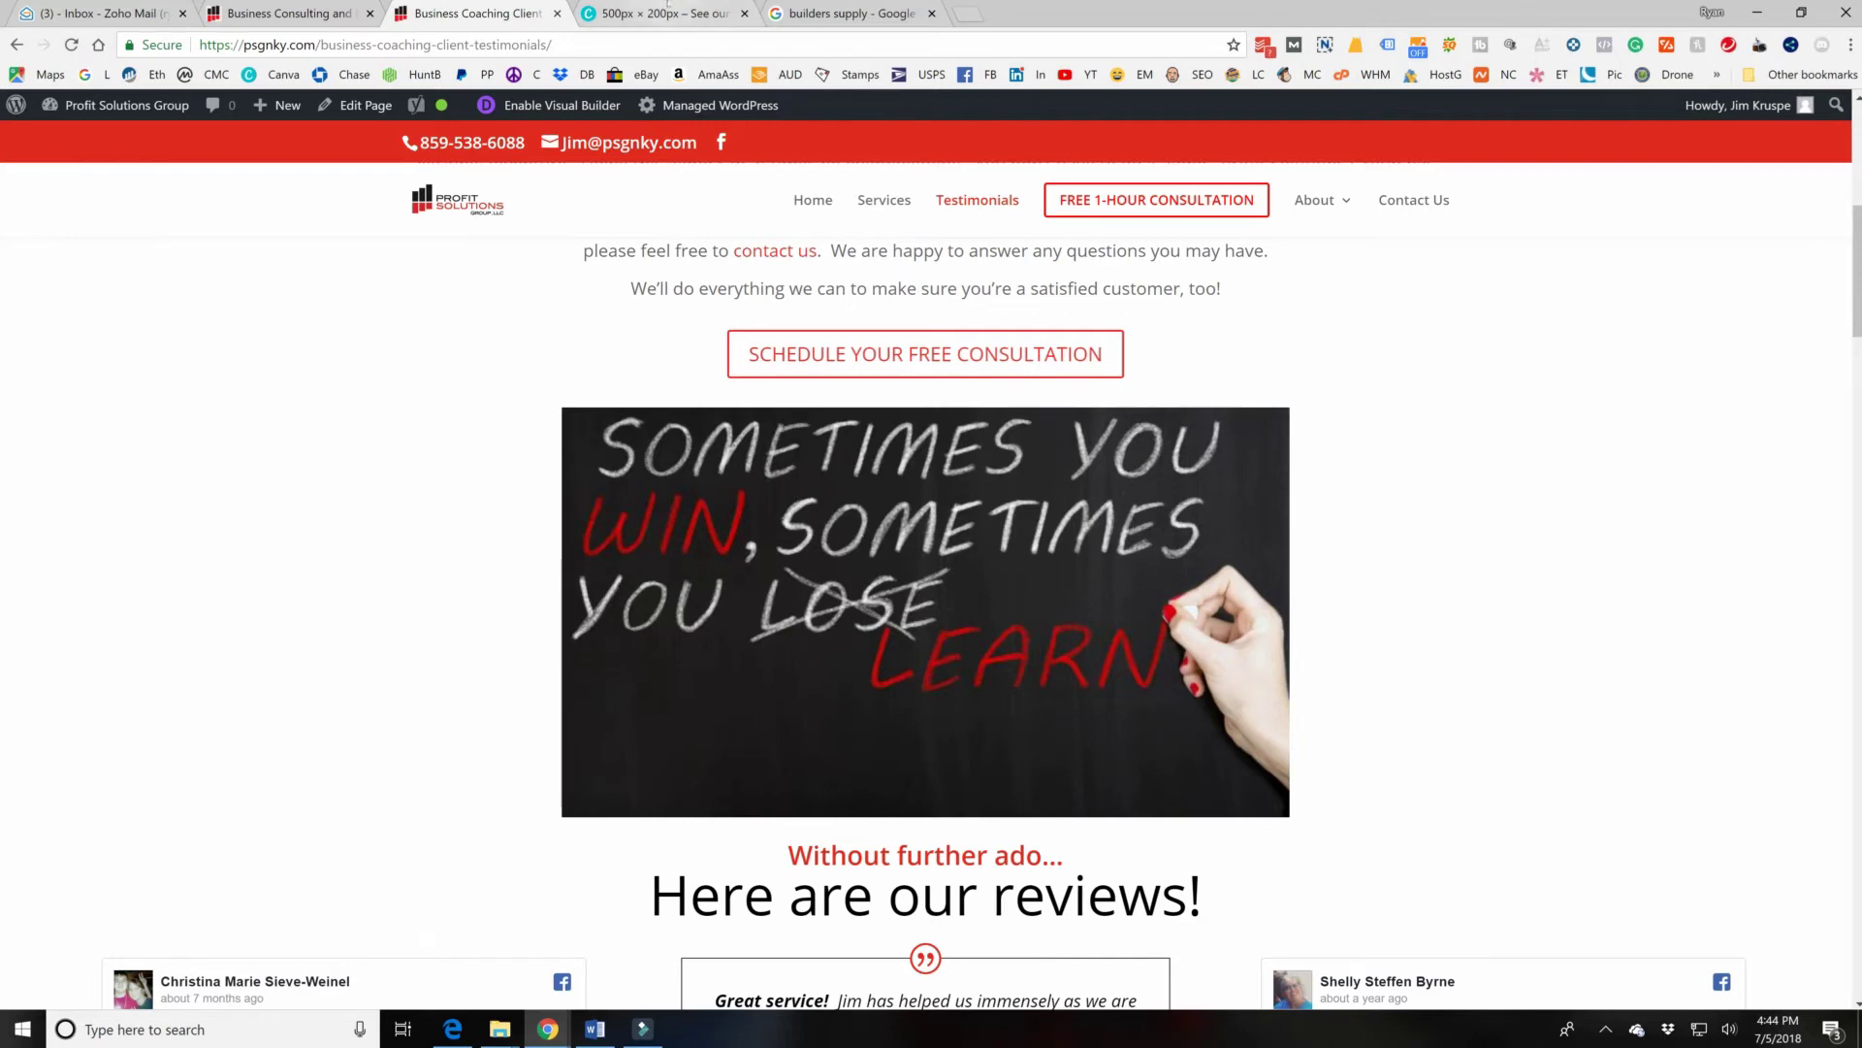
# Switch to Canva and add the brick house photo from the Lawn King folder, aligned with the page's upper-left corner.
pyautogui.click(667, 15)
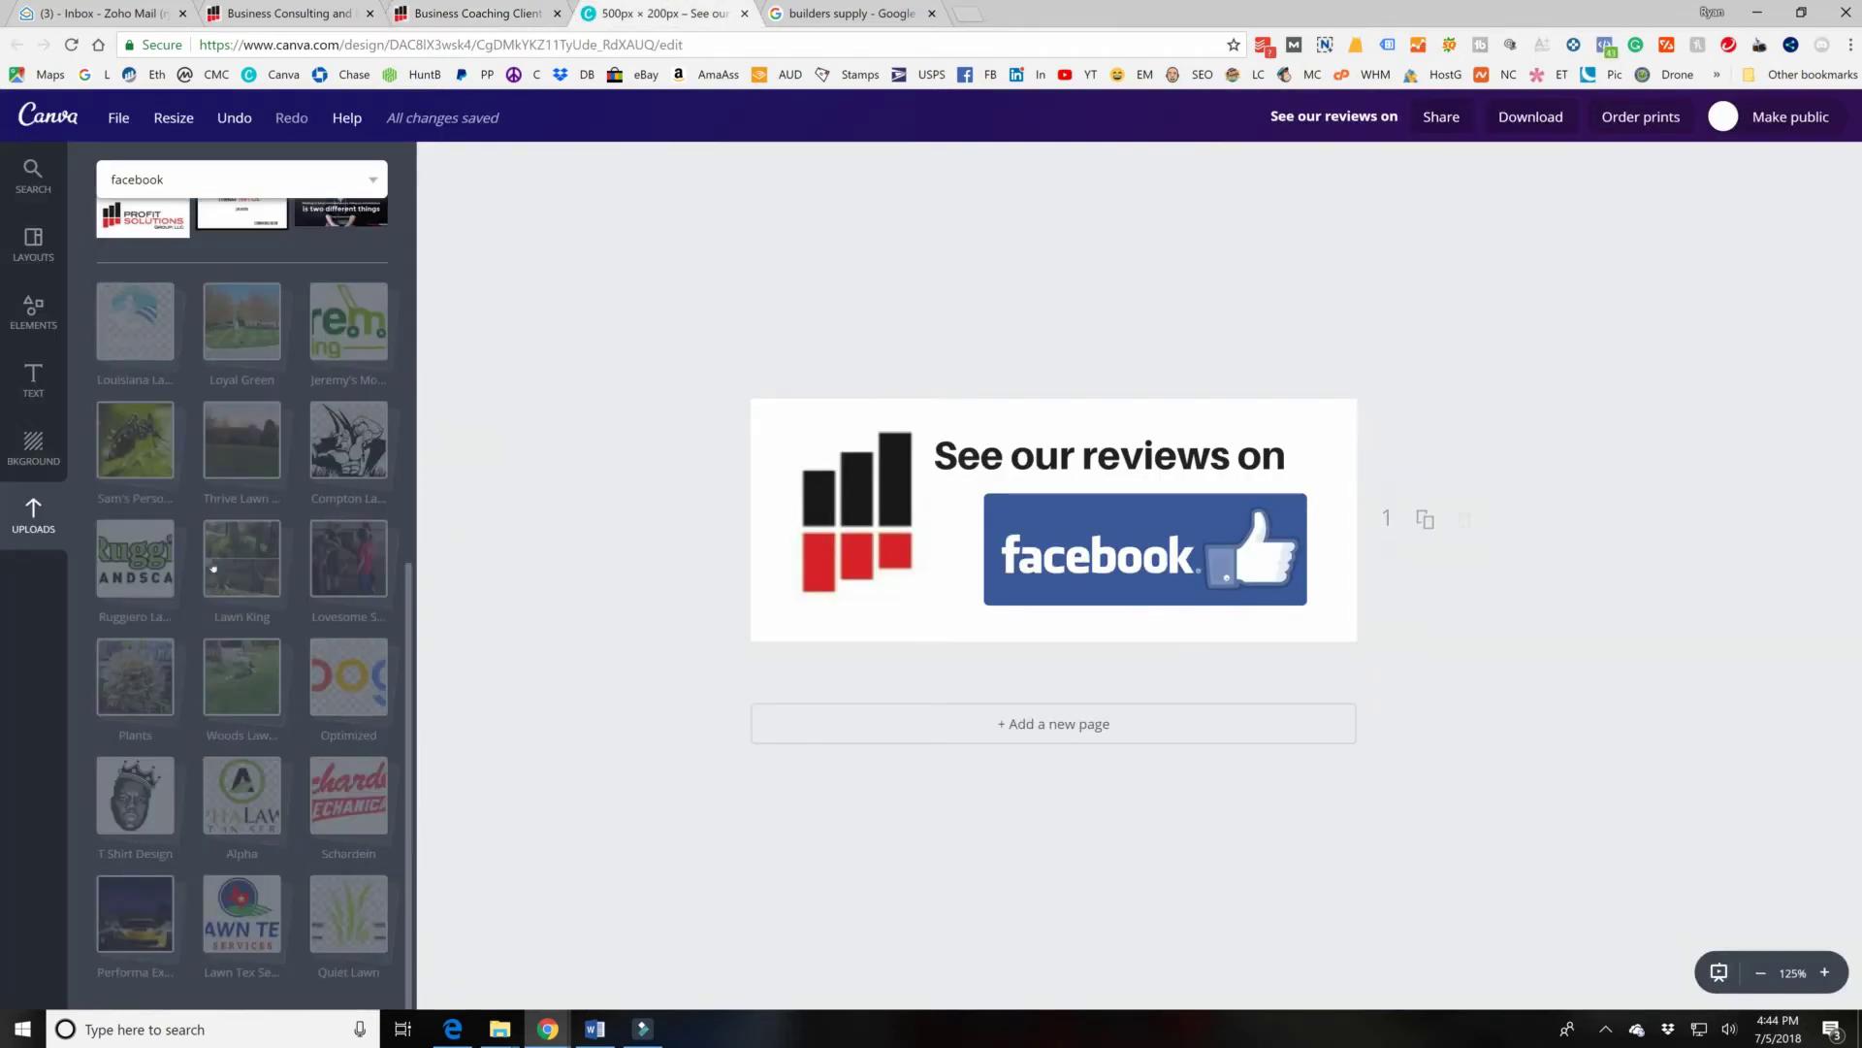
pyautogui.click(213, 556)
pyautogui.moveTo(1016, 451); pyautogui.dragTo(1088, 451)
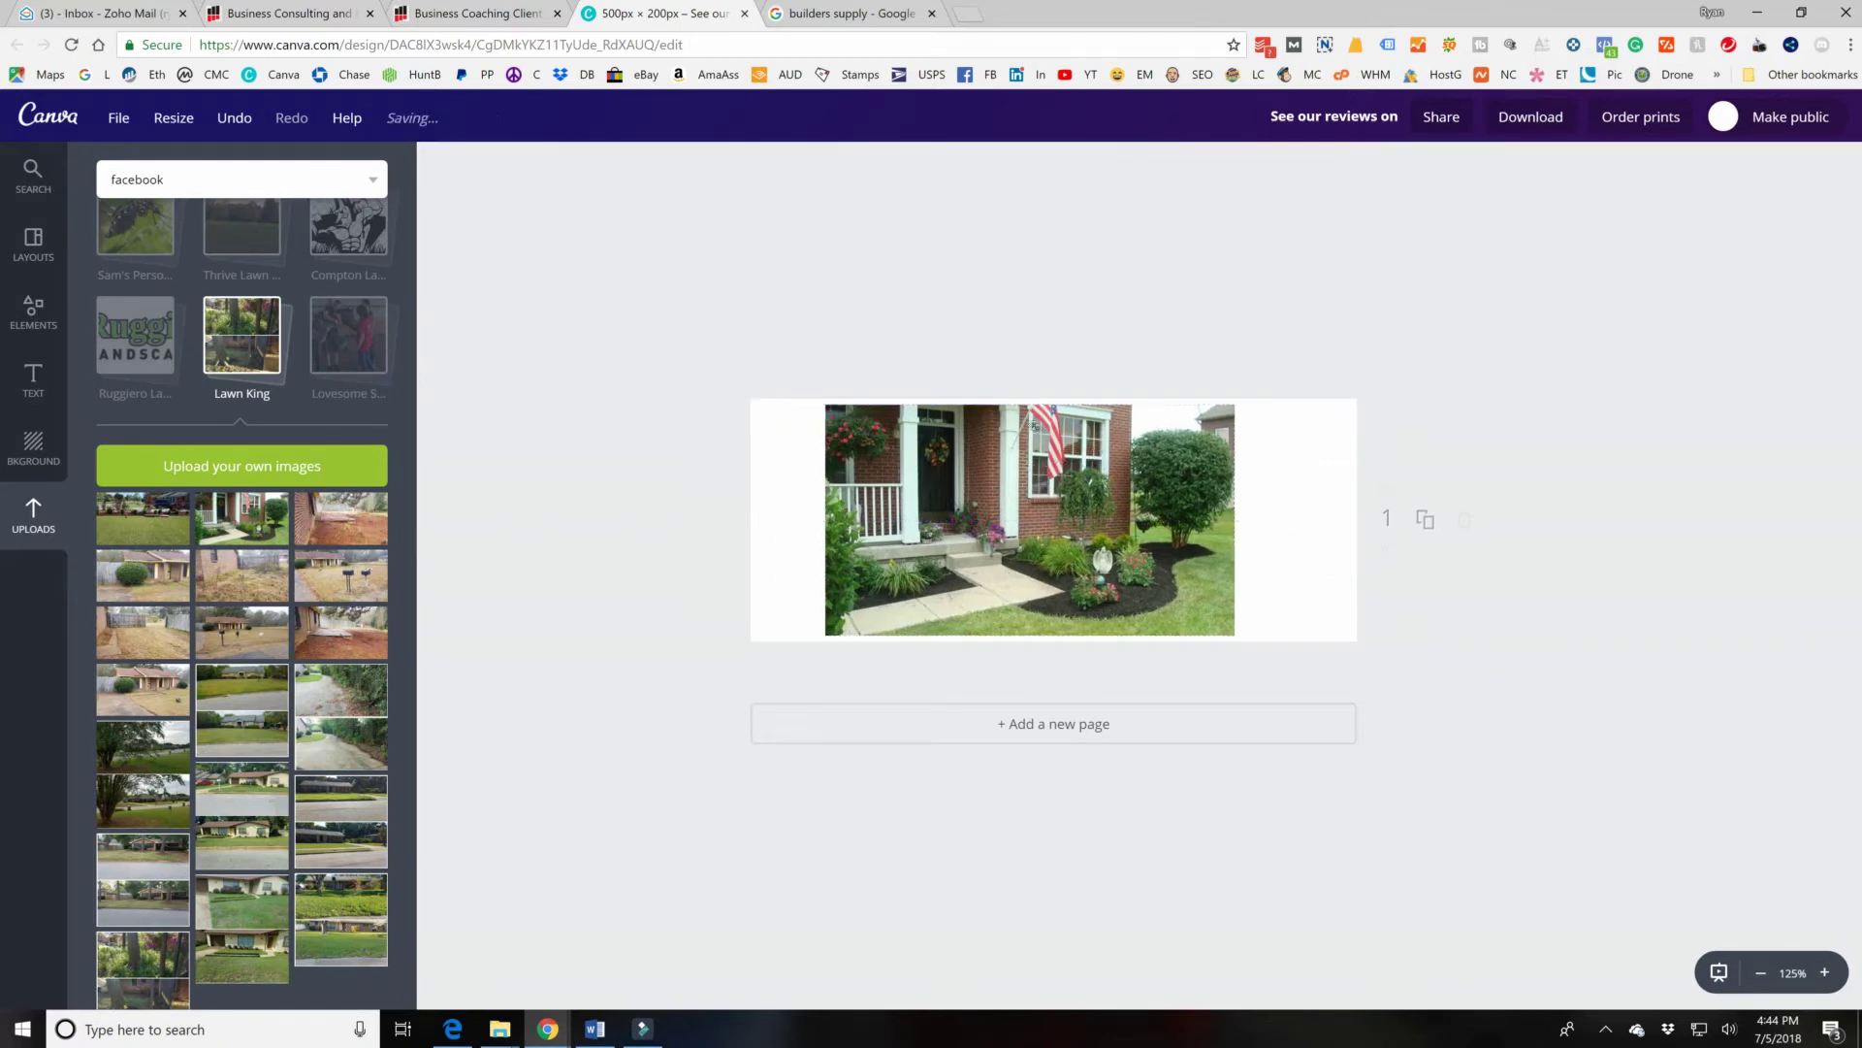
pyautogui.moveTo(1091, 480); pyautogui.dragTo(1018, 475)
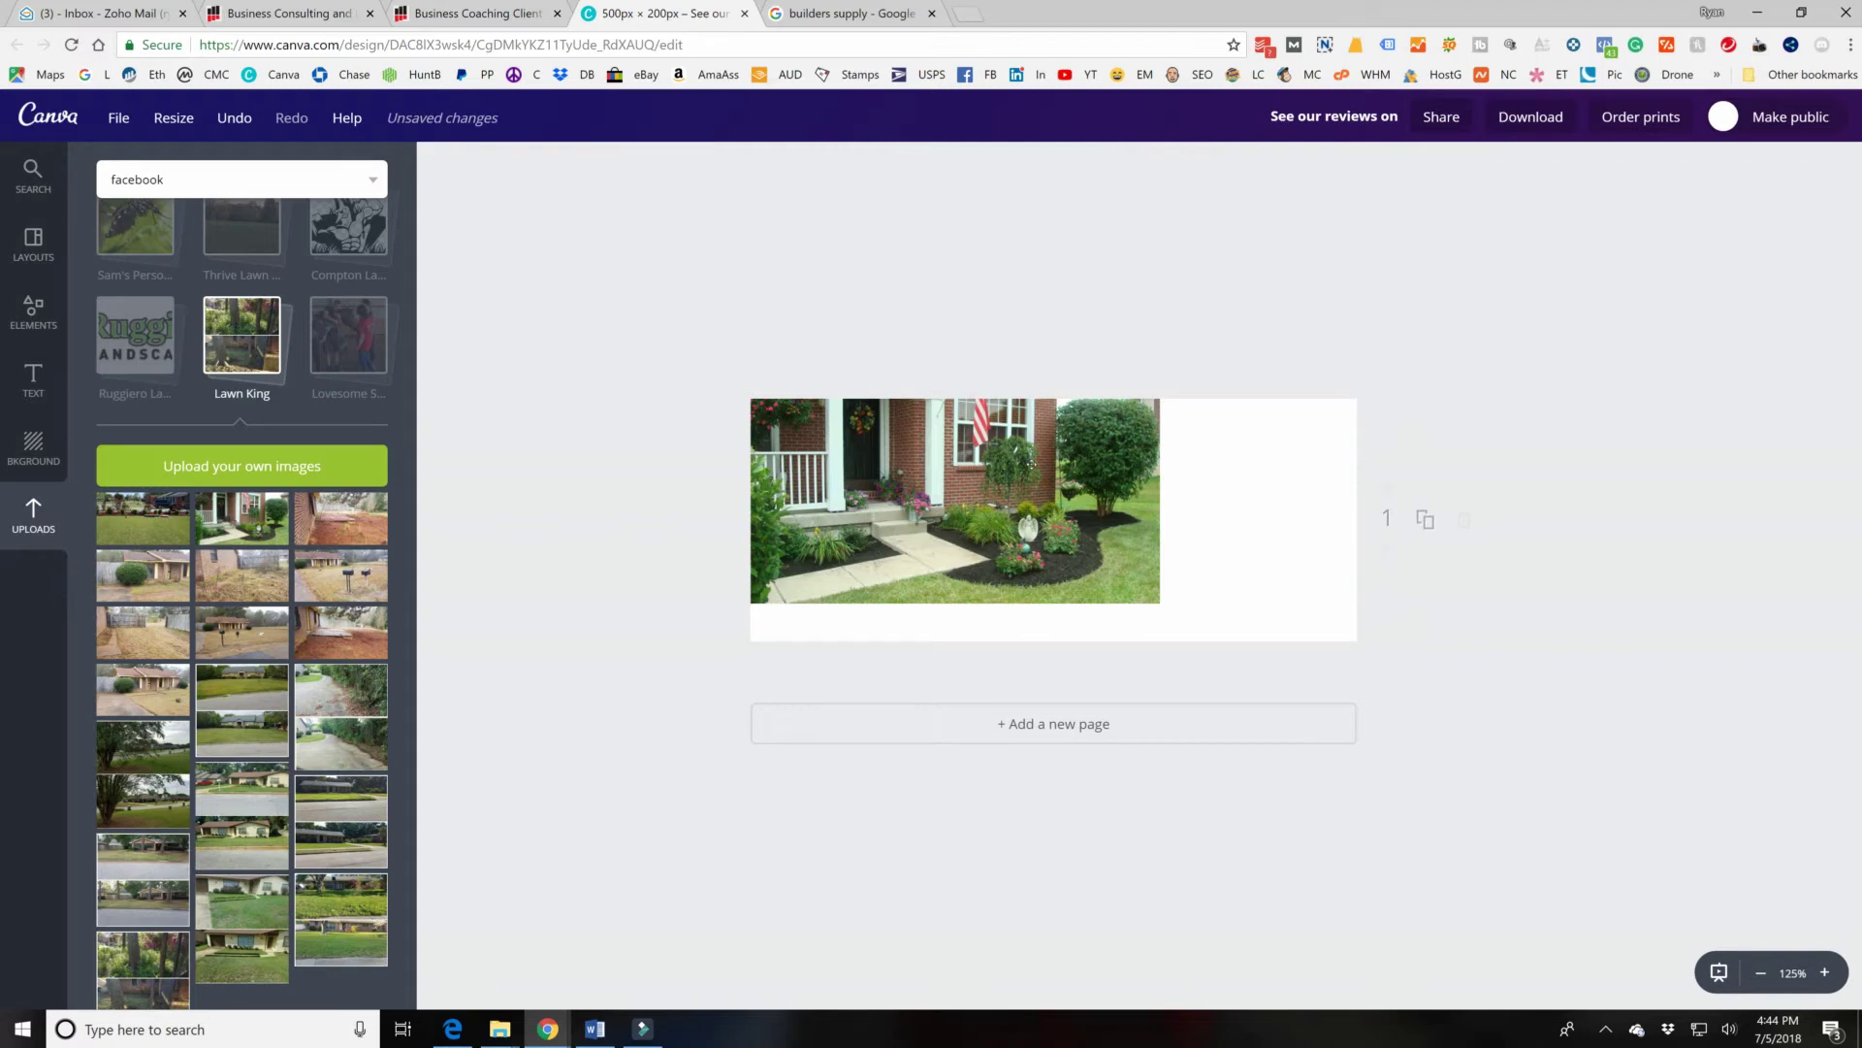
# Enlarge the house photo to the full page width and reposition it within the 500 × 200 px page.
pyautogui.click(1092, 548)
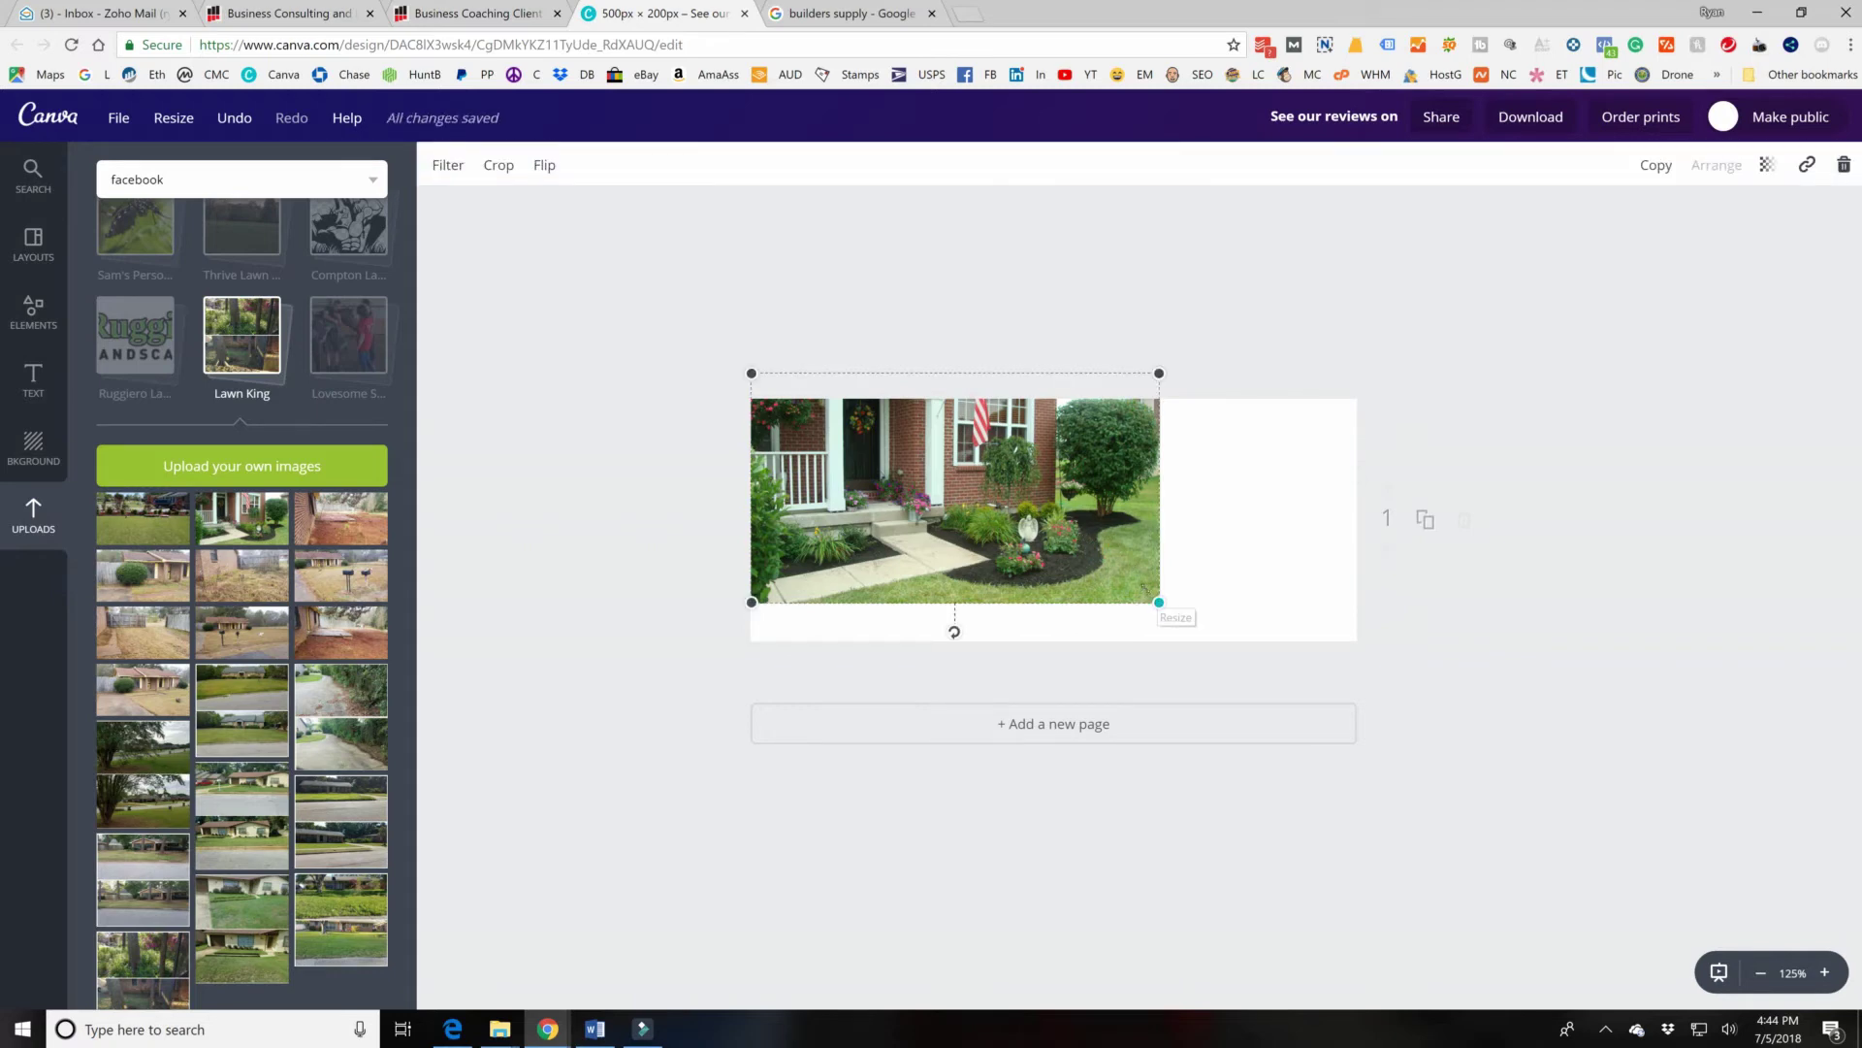
pyautogui.moveTo(1159, 602); pyautogui.dragTo(1356, 713)
pyautogui.moveTo(1140, 543); pyautogui.dragTo(1167, 572)
pyautogui.click(1563, 949)
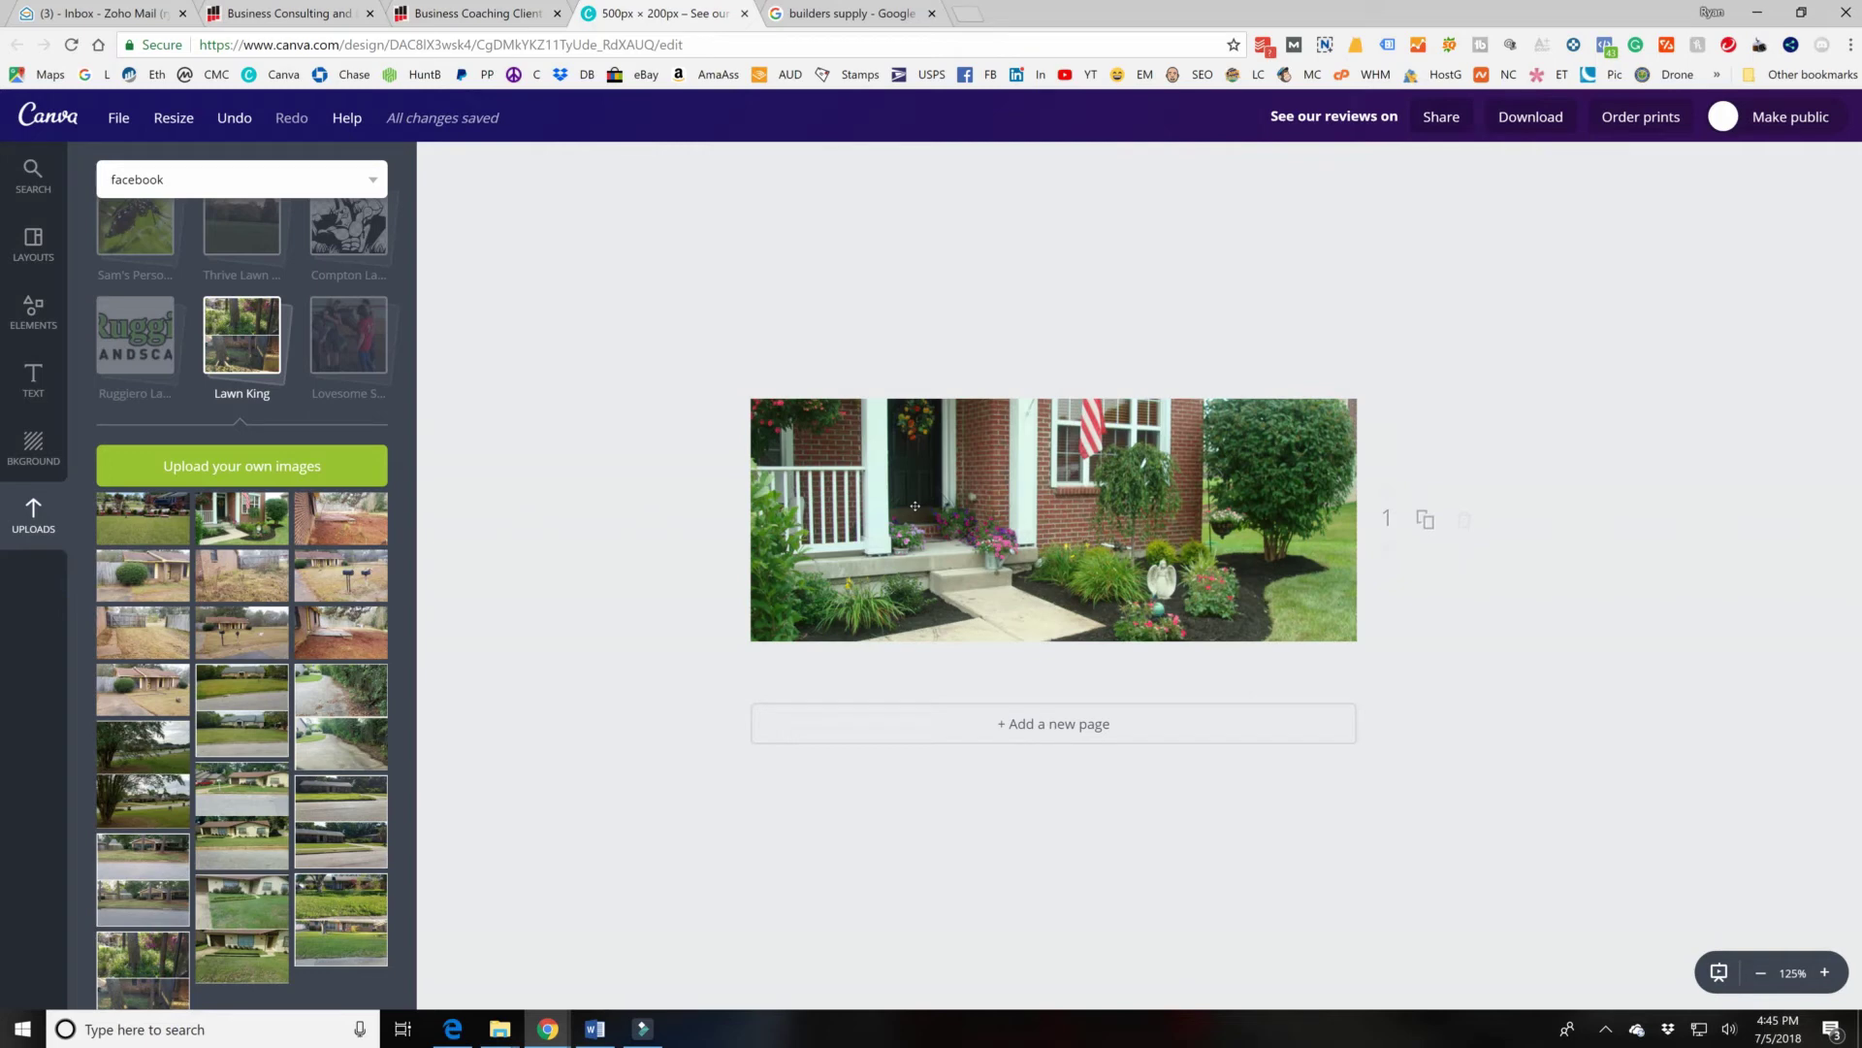
pyautogui.moveTo(939, 481); pyautogui.dragTo(900, 432)
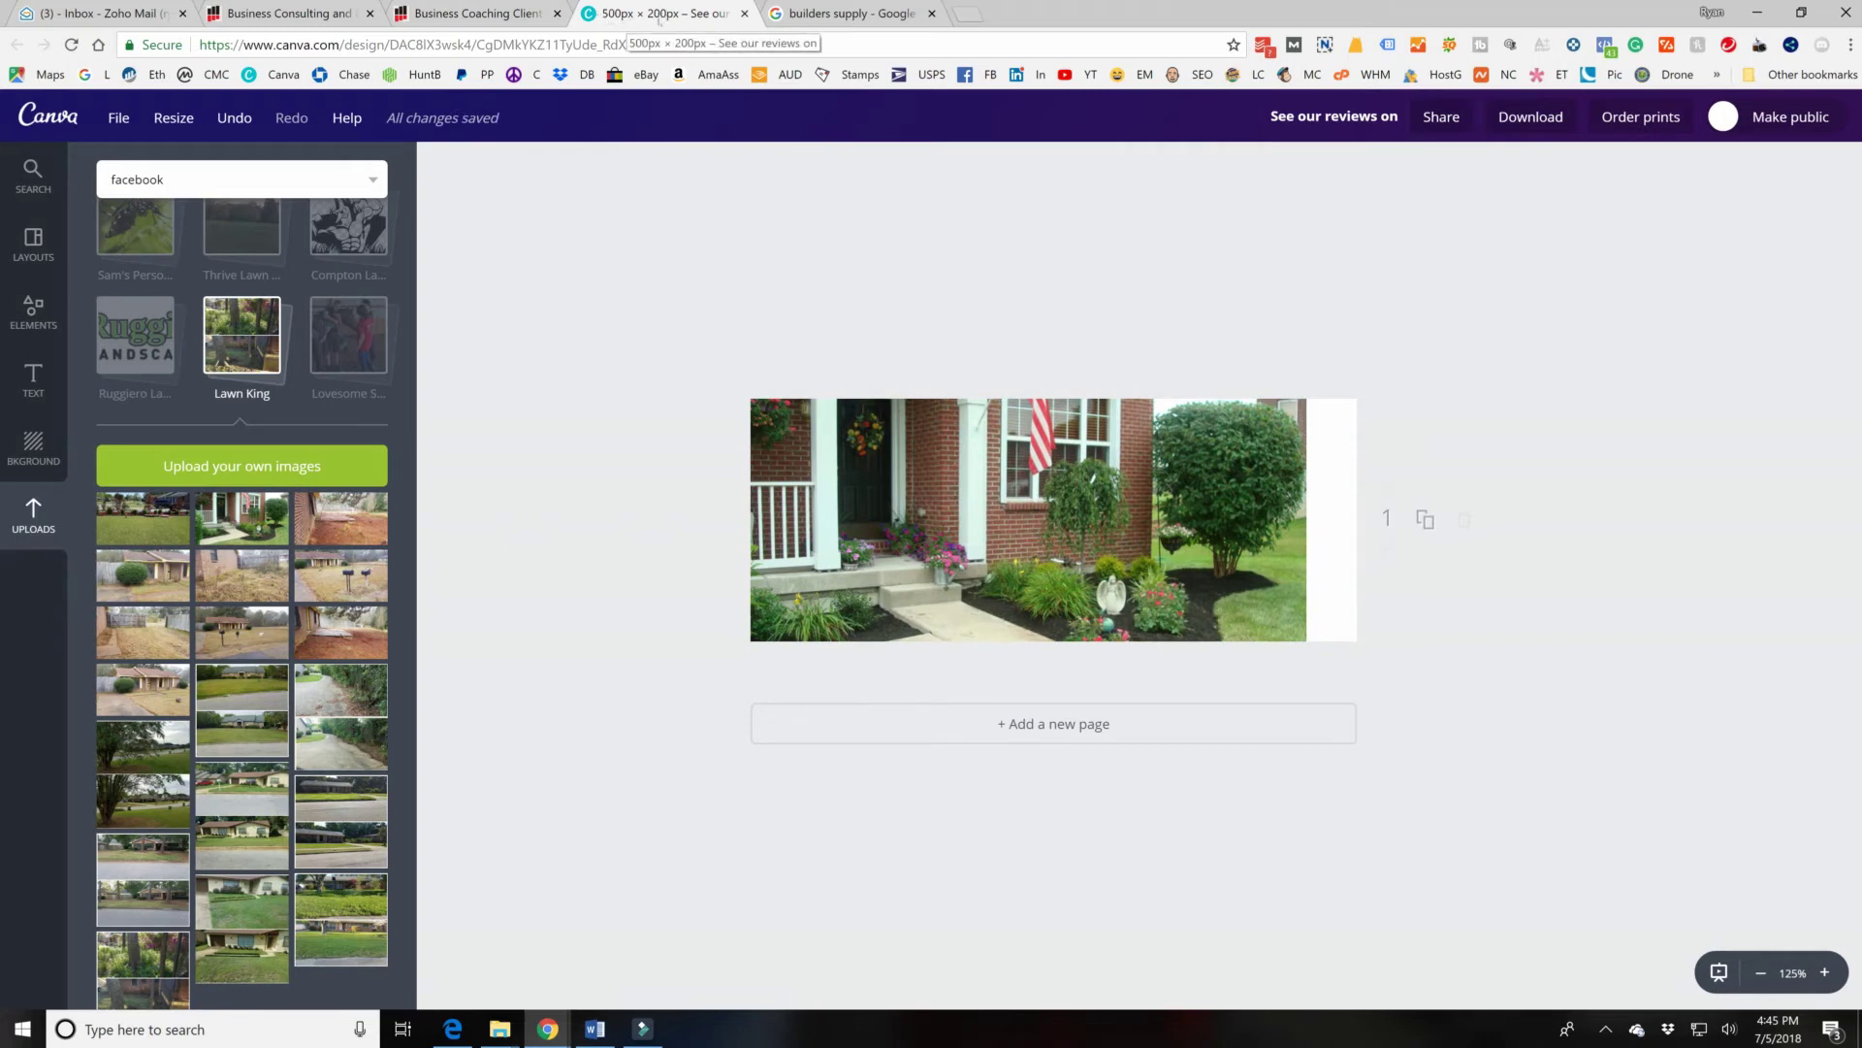
# Resize the design to custom dimensions of 500 × 400 px.
pyautogui.click(118, 117)
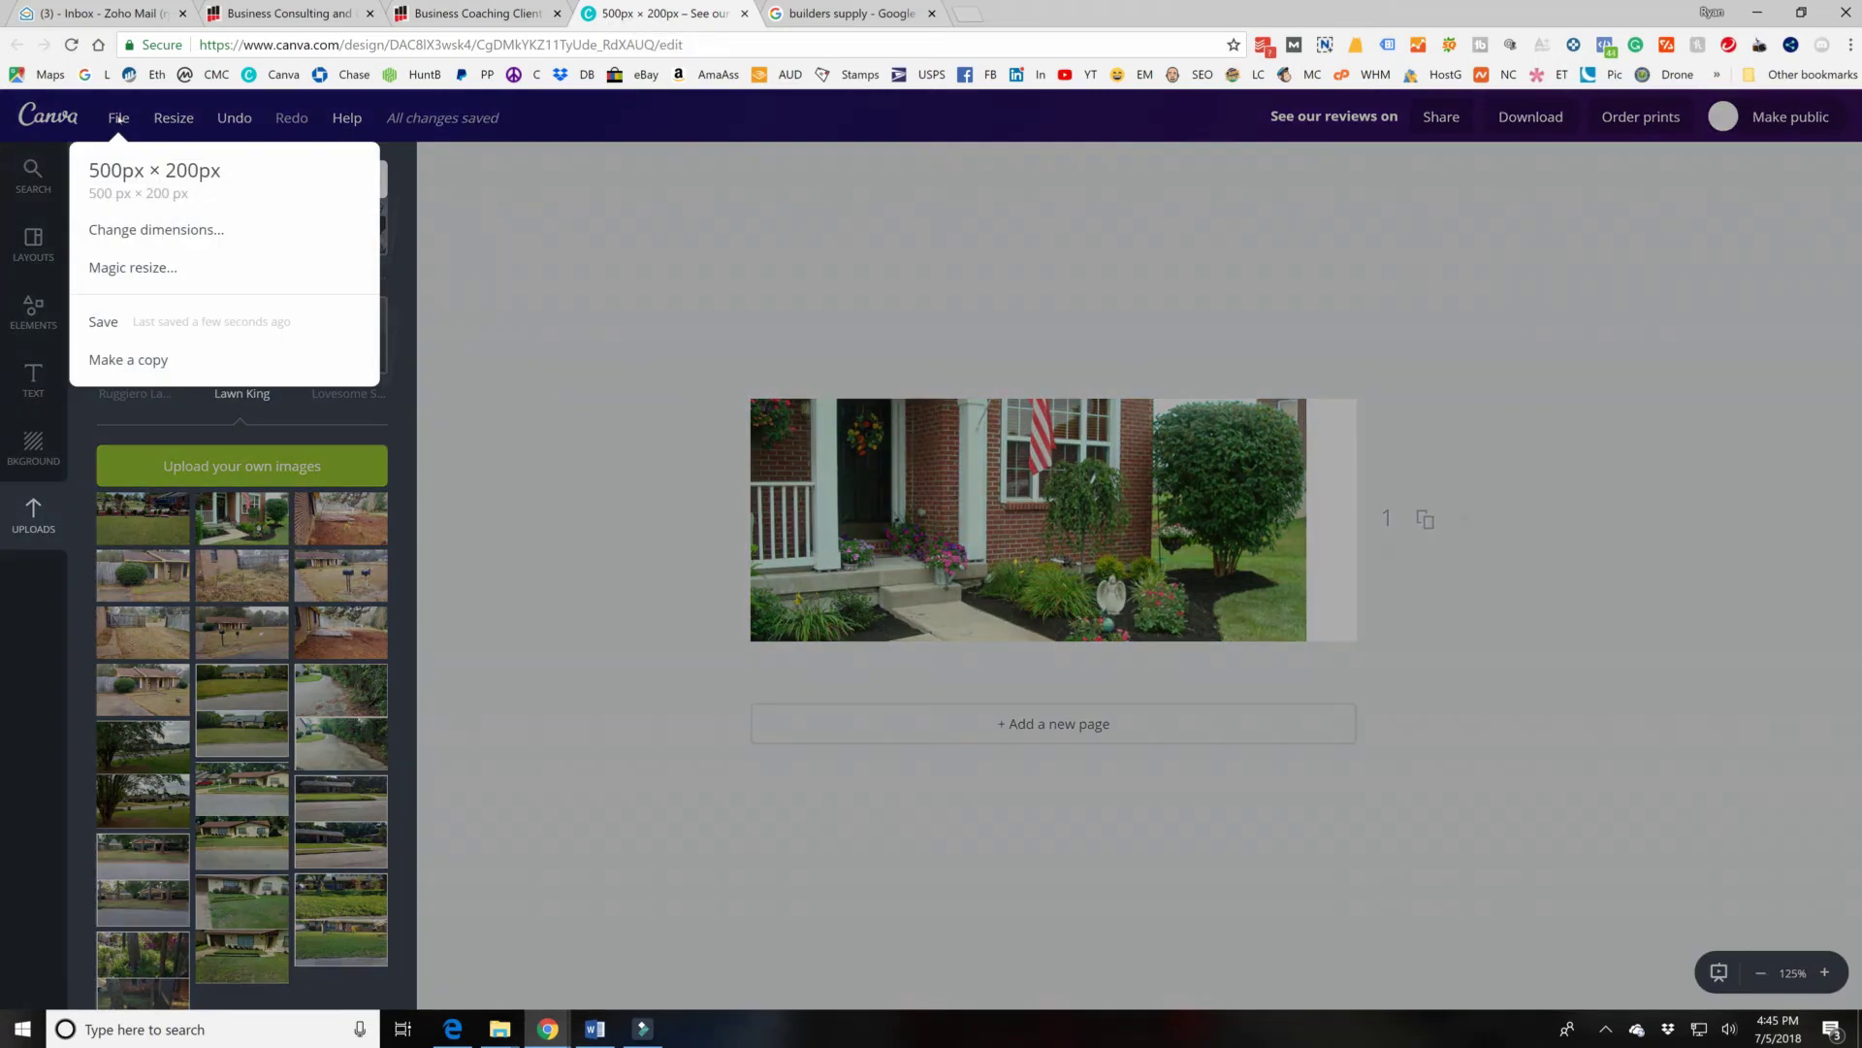
pyautogui.click(151, 229)
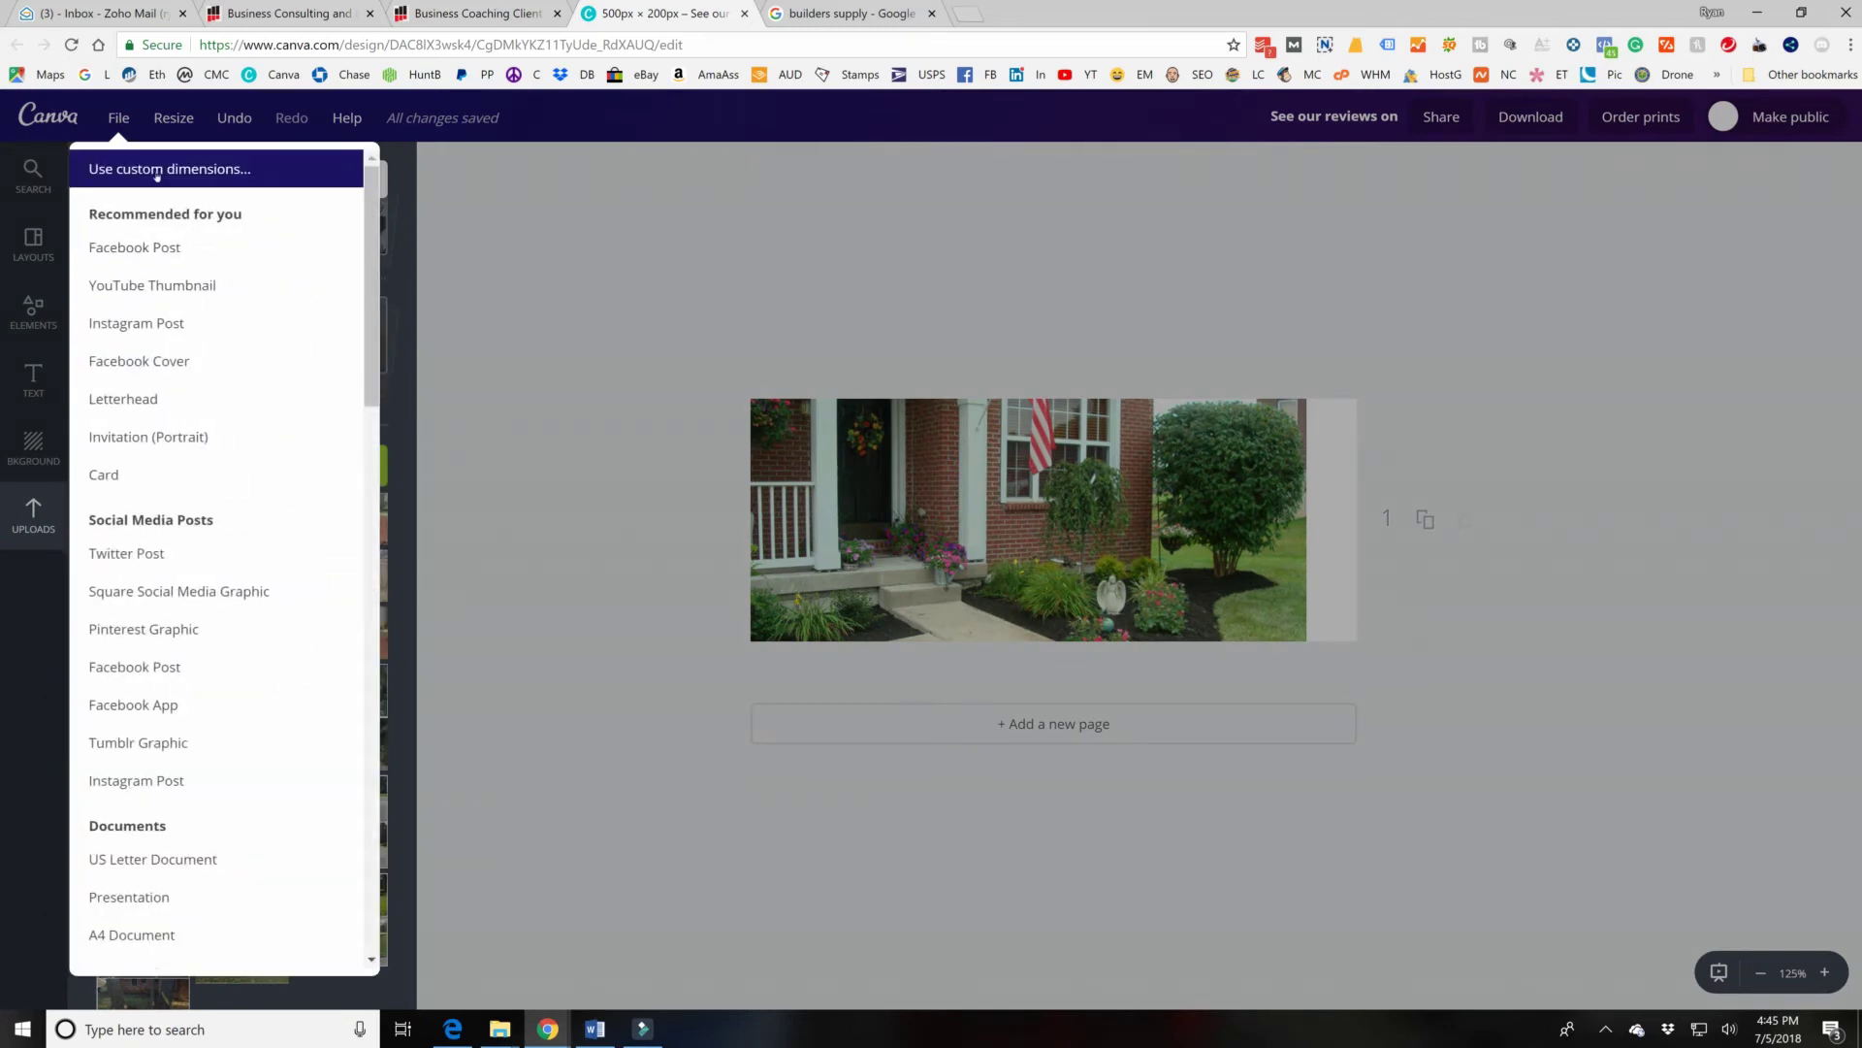
pyautogui.click(146, 176)
pyautogui.press('Tab')
pyautogui.write('400')
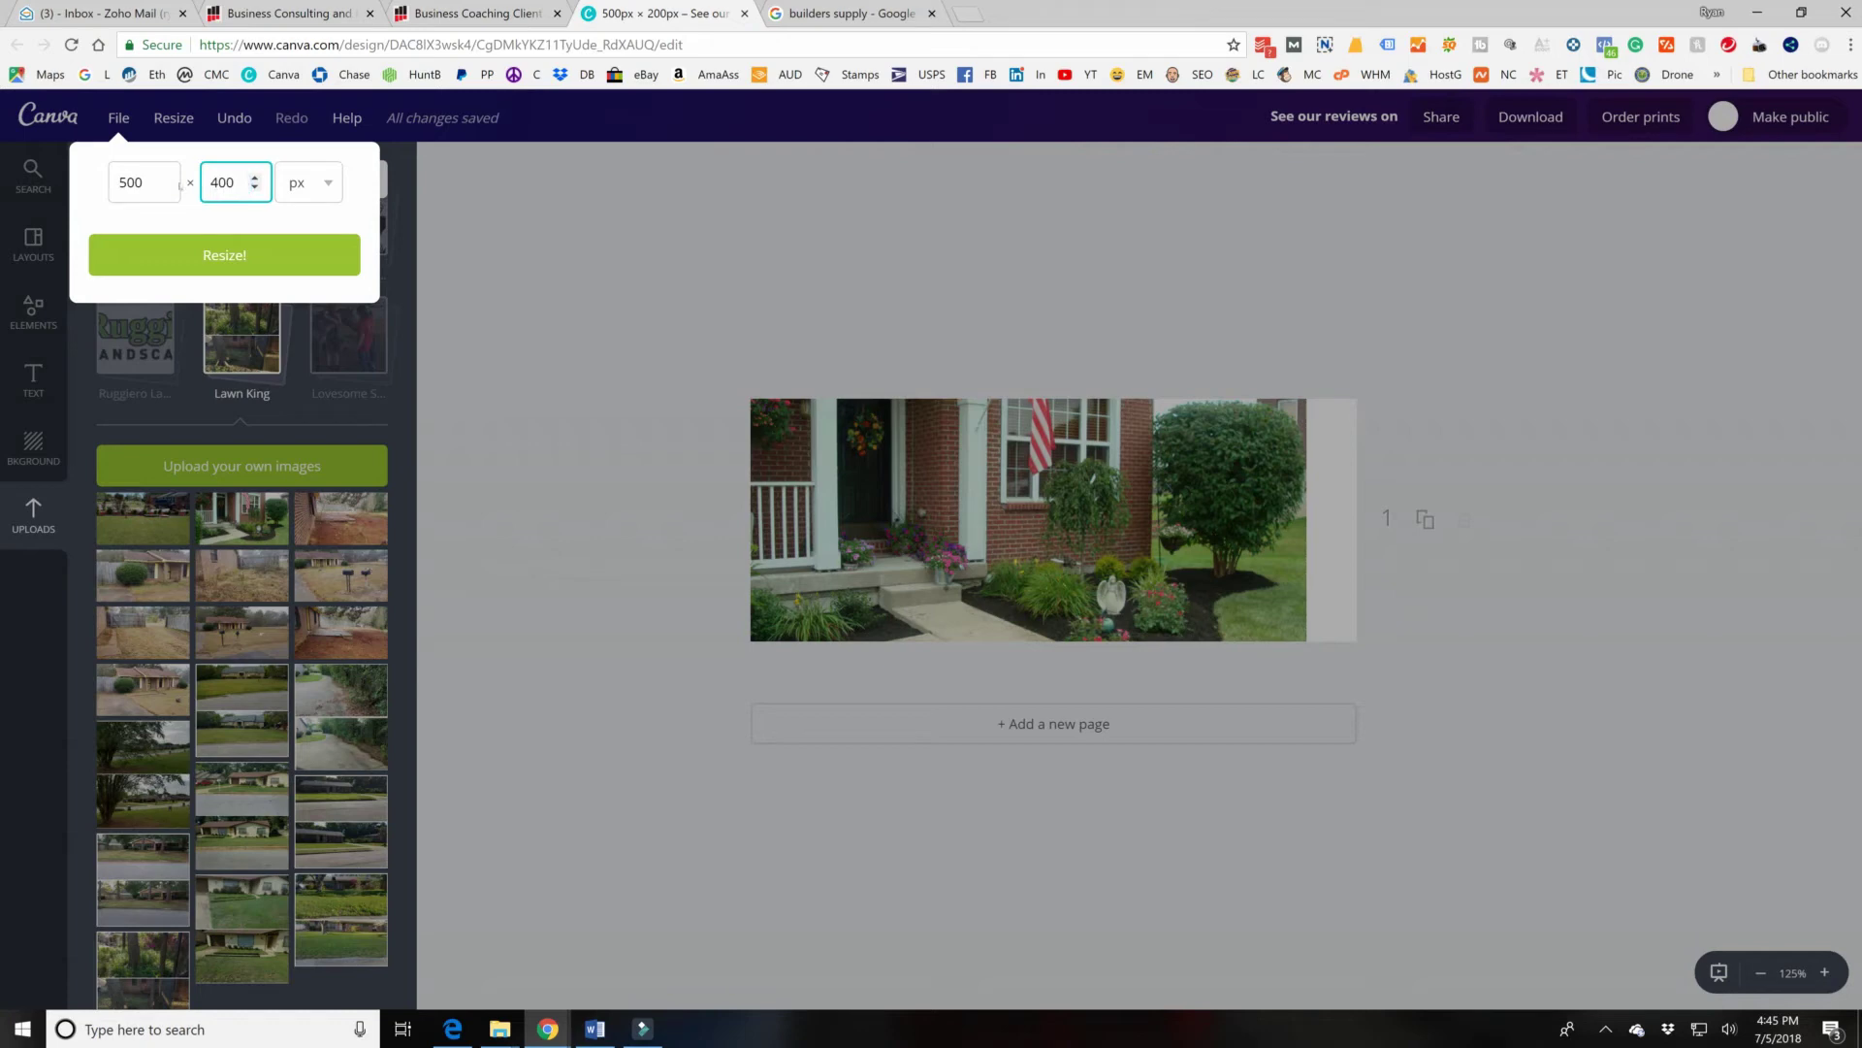
pyautogui.click(224, 250)
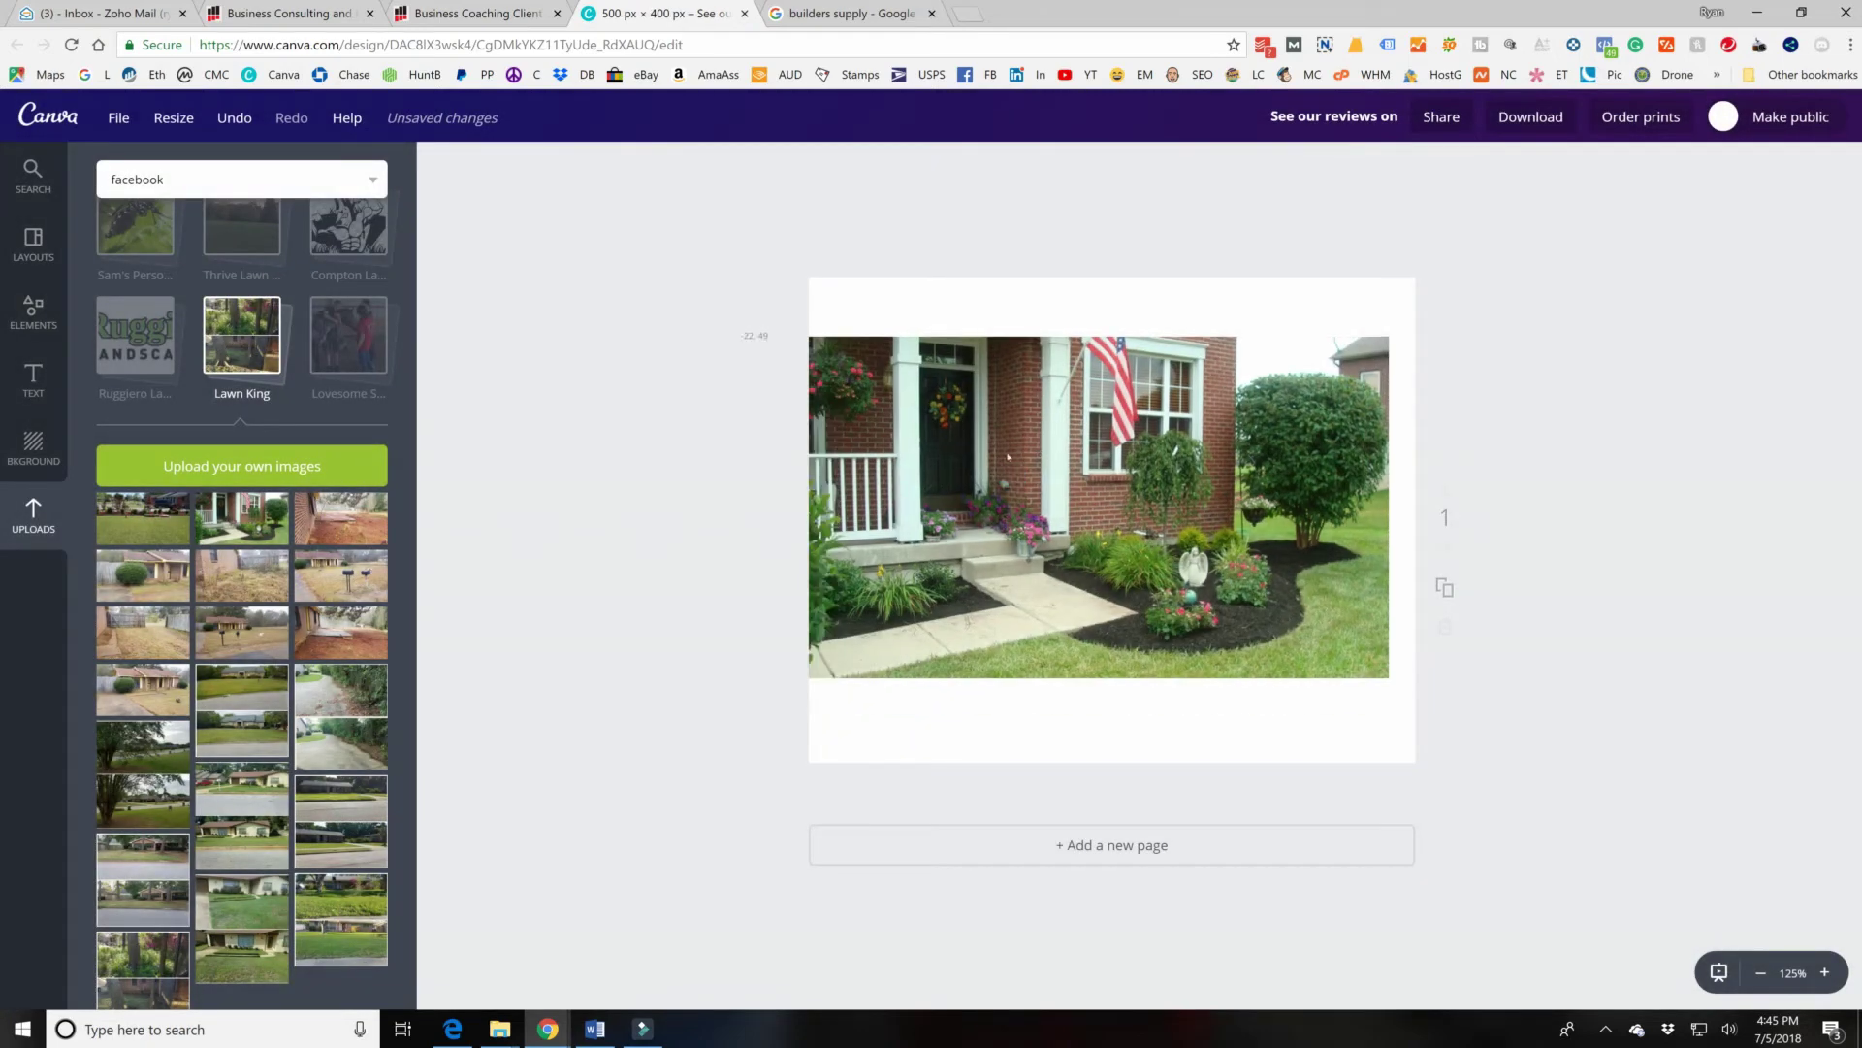
# Enlarge the house photo from the page's upper-left corner to about 727 × 409 and shift it left, covering the page.
pyautogui.moveTo(1008, 456); pyautogui.dragTo(1031, 407)
pyautogui.moveTo(1413, 617); pyautogui.dragTo(1690, 773)
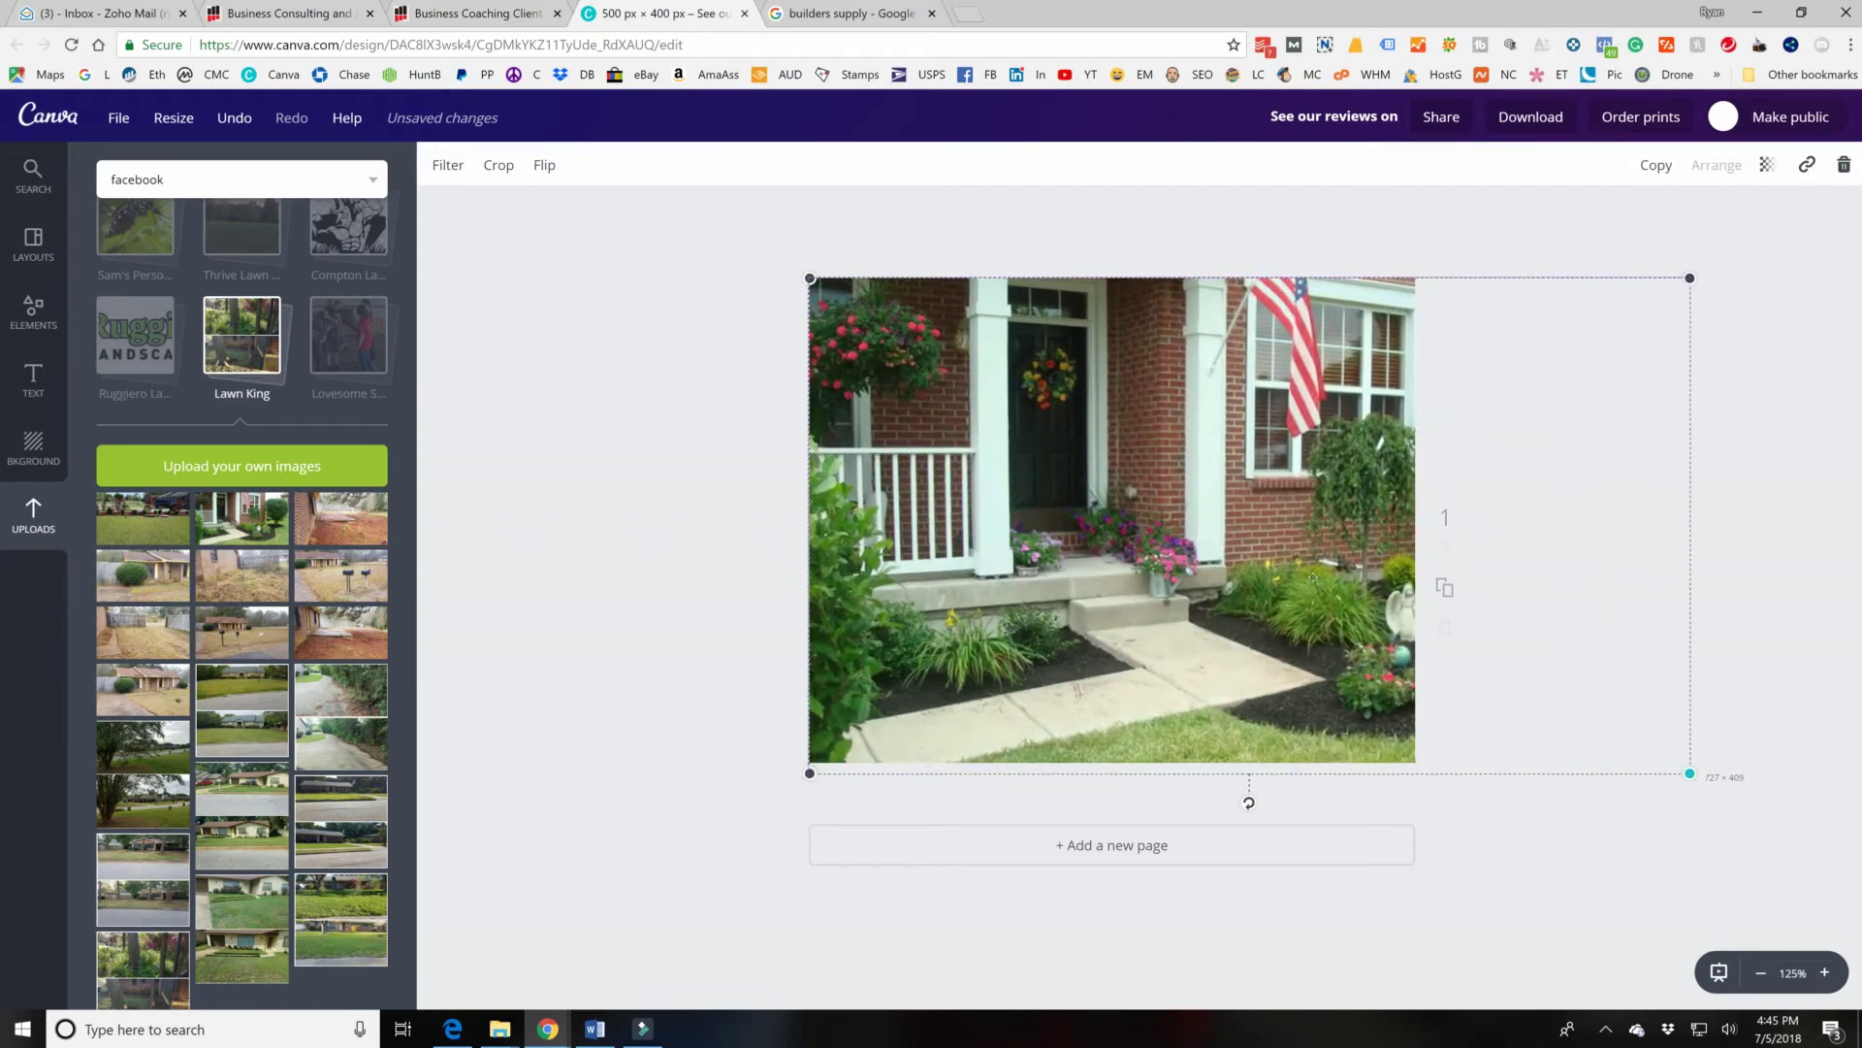
pyautogui.moveTo(1312, 579); pyautogui.dragTo(1084, 585)
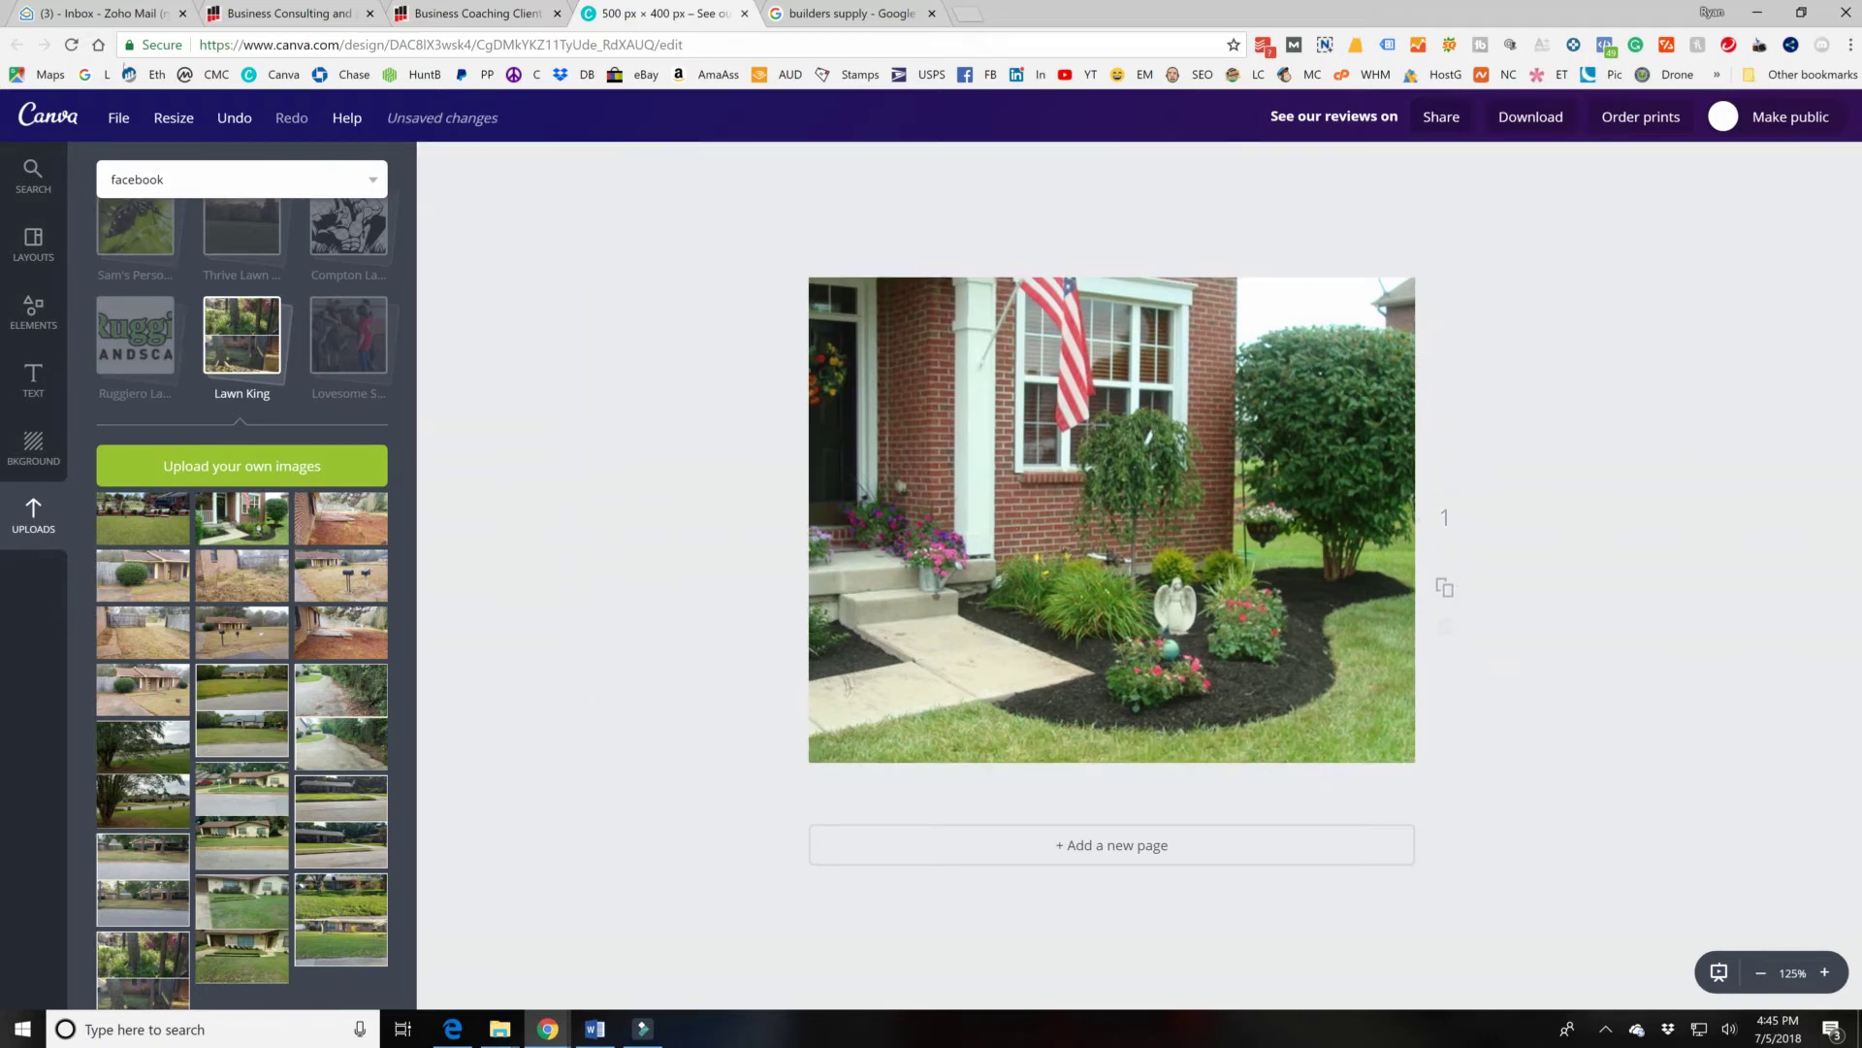
# View the design's dimension presets and custom size entry, leaving the size as it is.
pyautogui.click(117, 116)
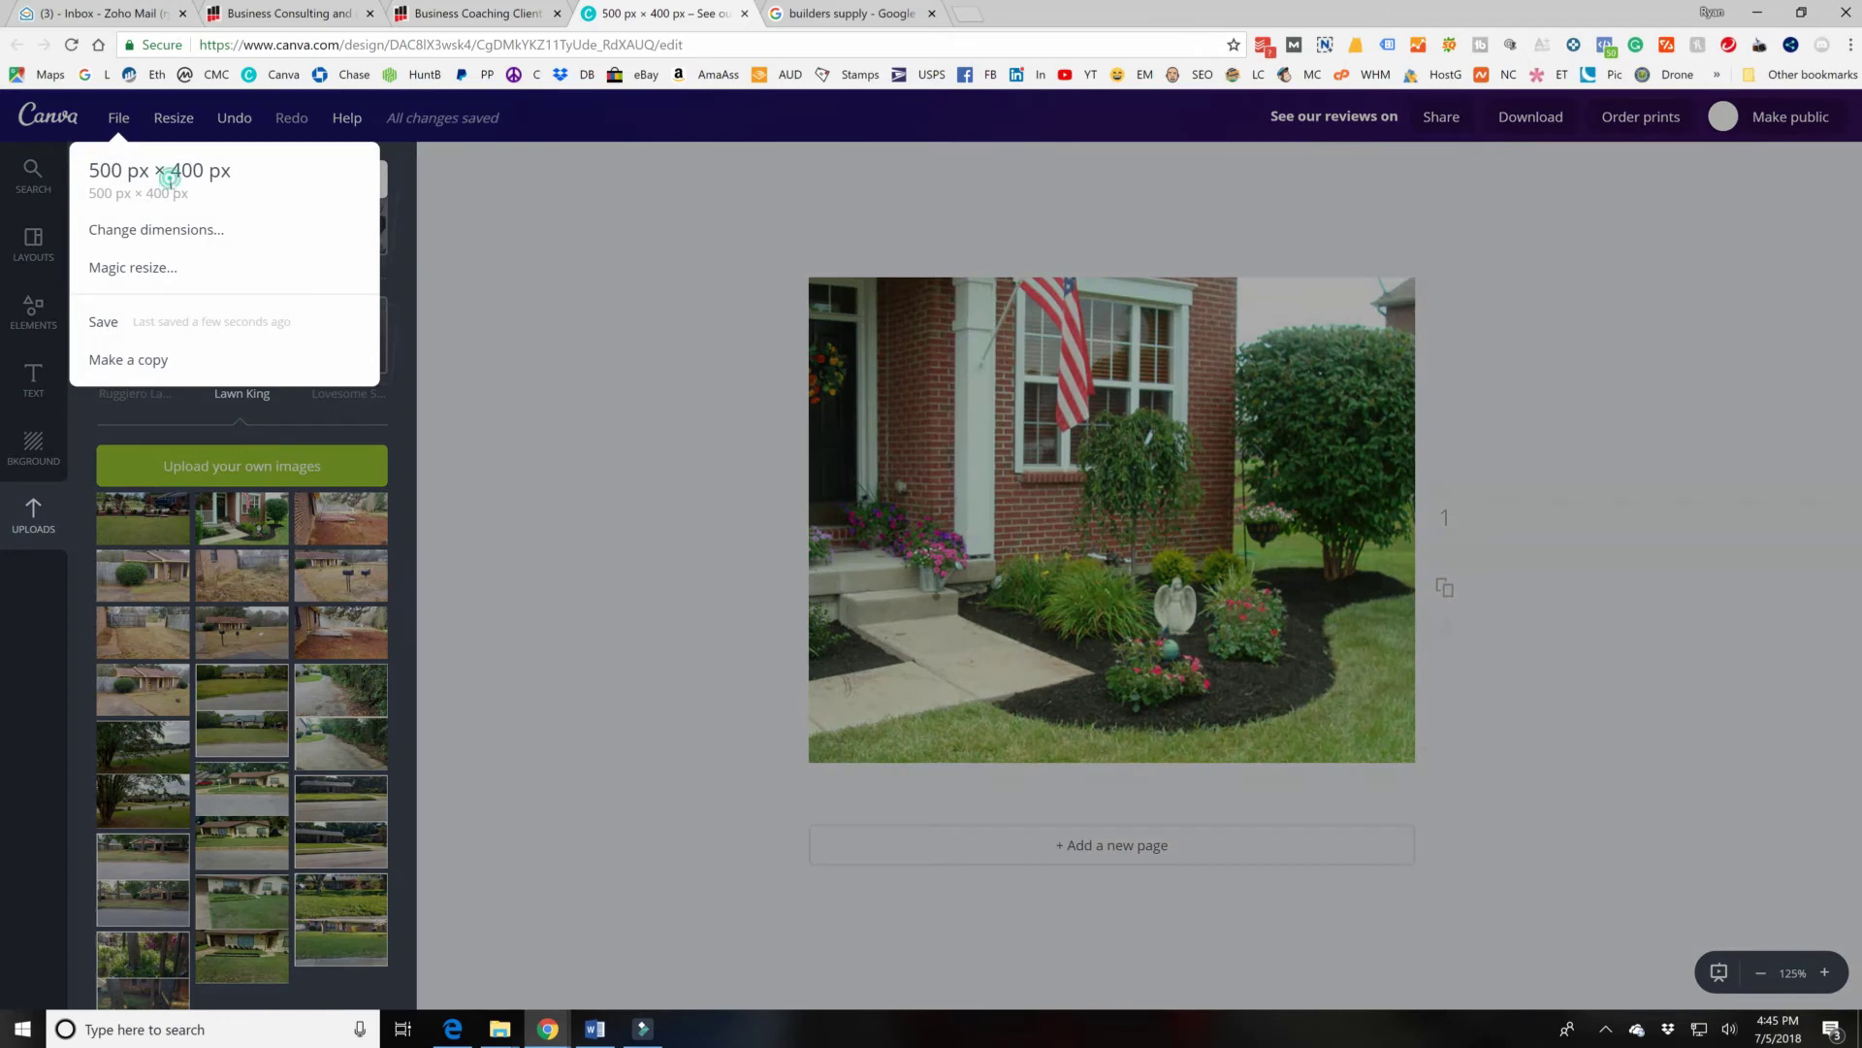
pyautogui.click(161, 243)
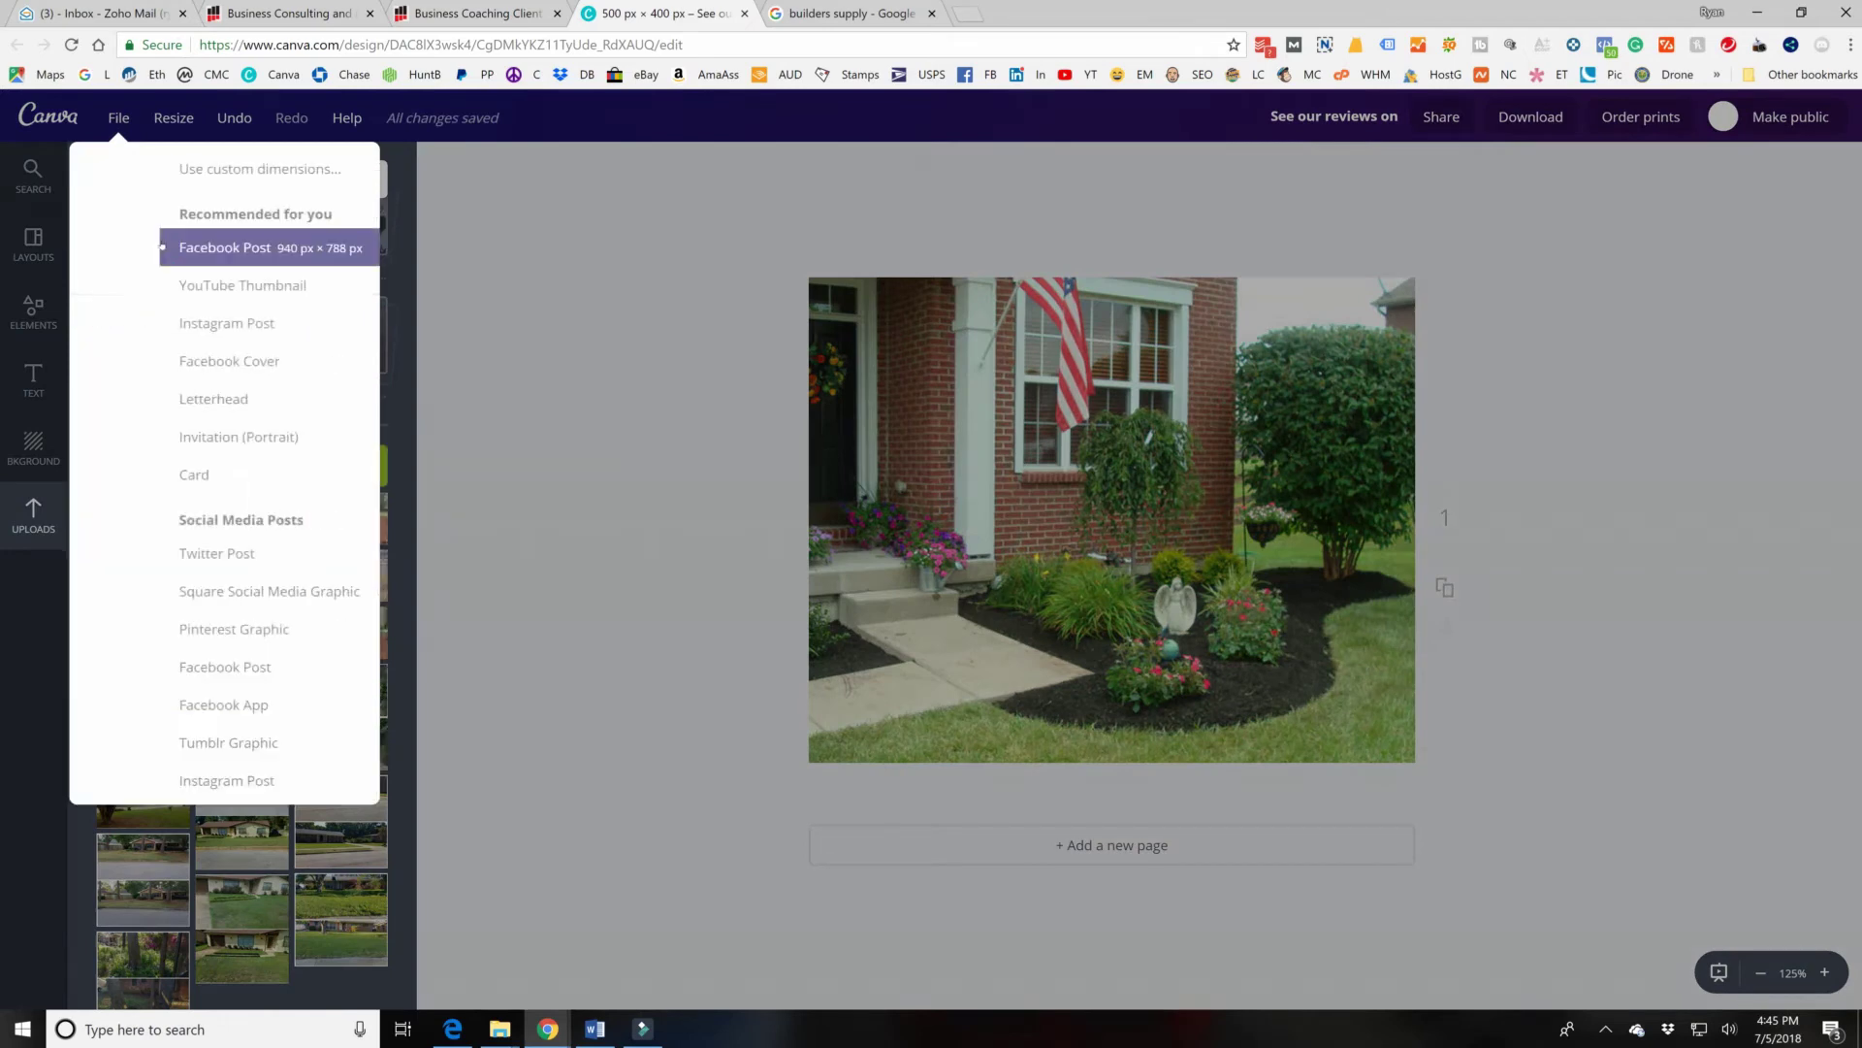
pyautogui.click(183, 167)
pyautogui.click(692, 332)
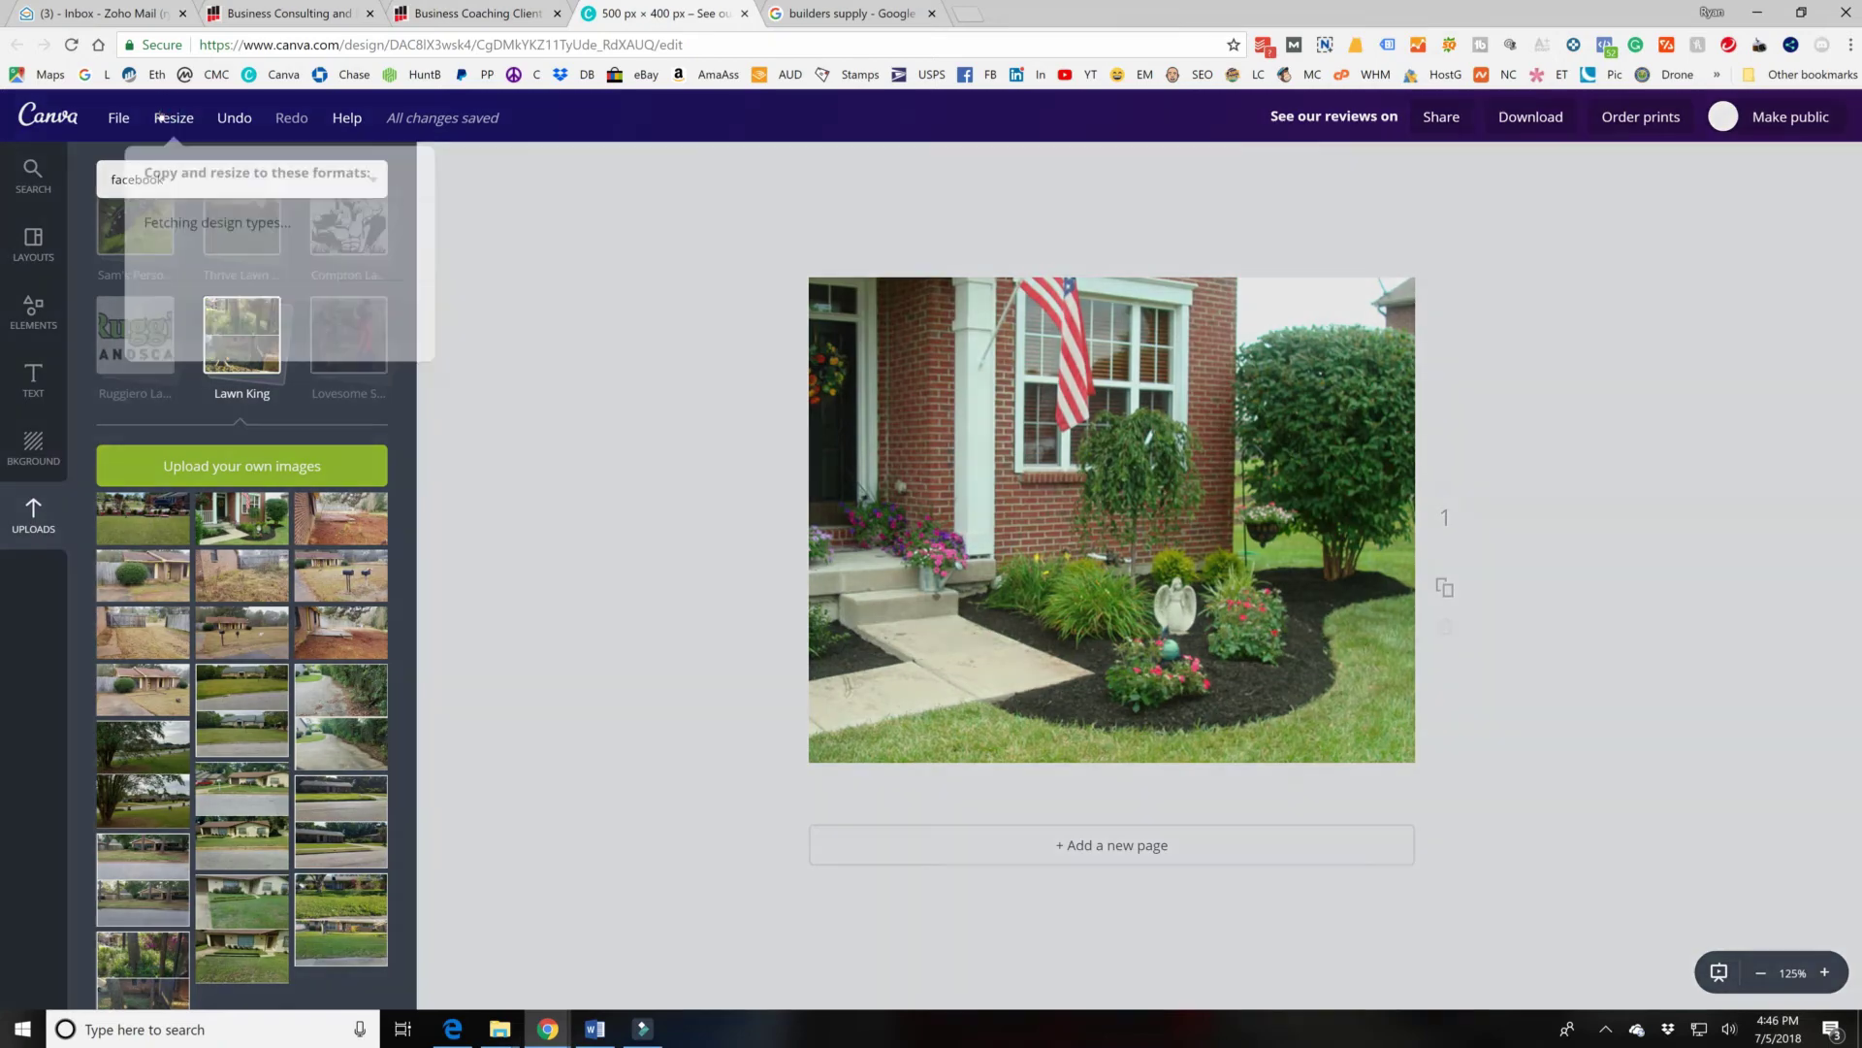
# Copy and resize the design to the Facebook Post format only, deselecting YouTube Thumbnail and Instagram Post.
pyautogui.click(171, 114)
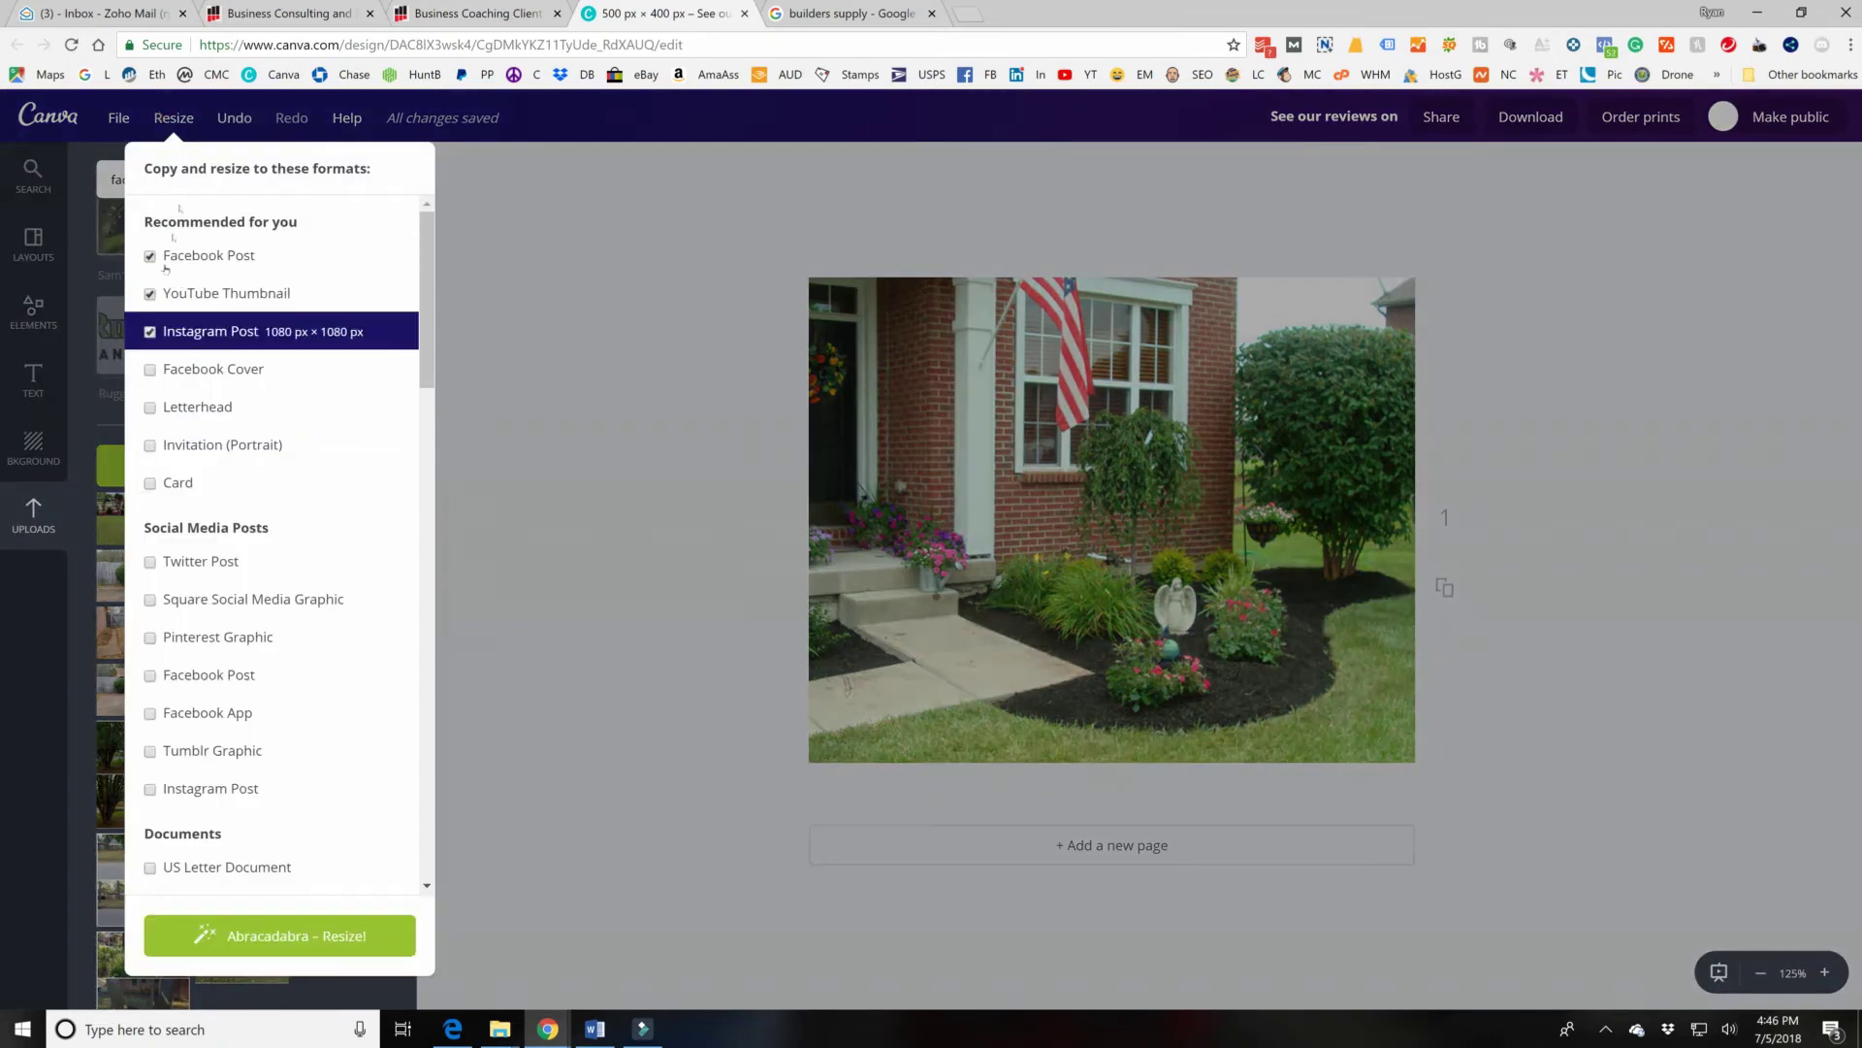
pyautogui.click(195, 293)
pyautogui.click(207, 324)
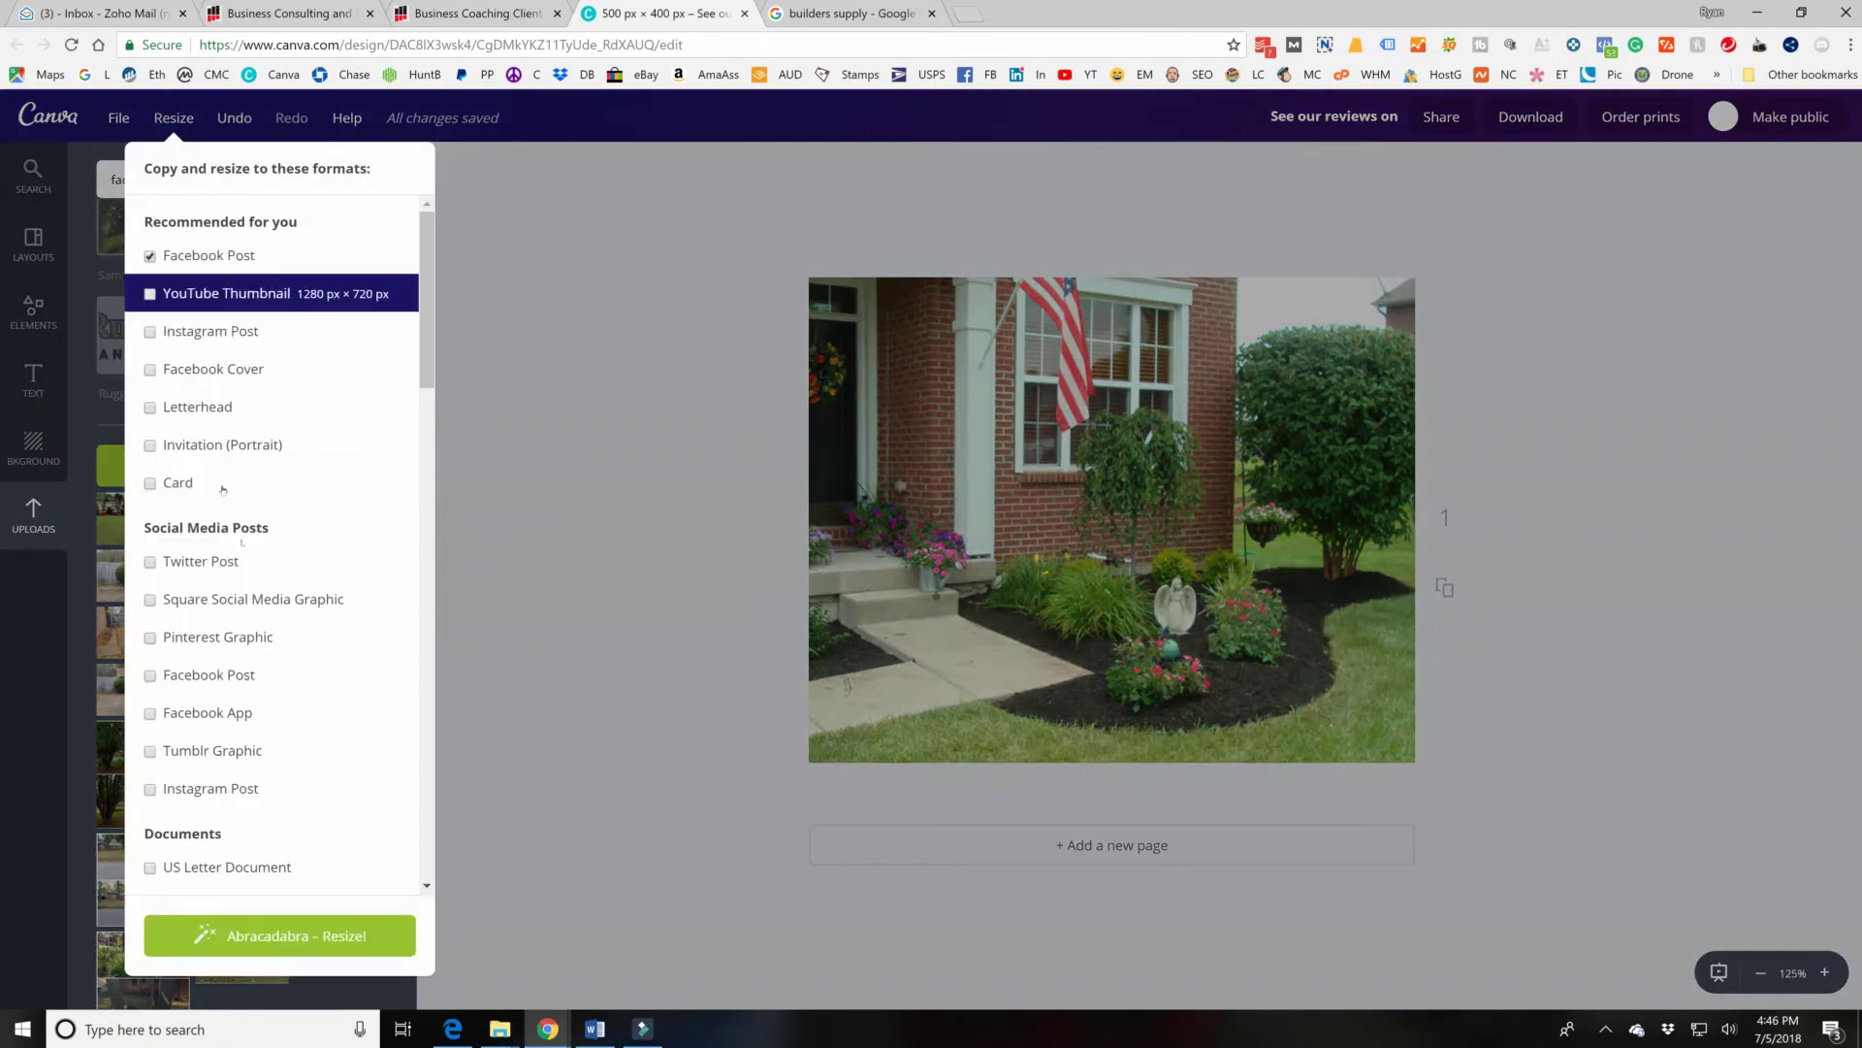
pyautogui.scroll(-7, 263, 660)
pyautogui.scroll(-3, 264, 660)
pyautogui.scroll(10, 264, 659)
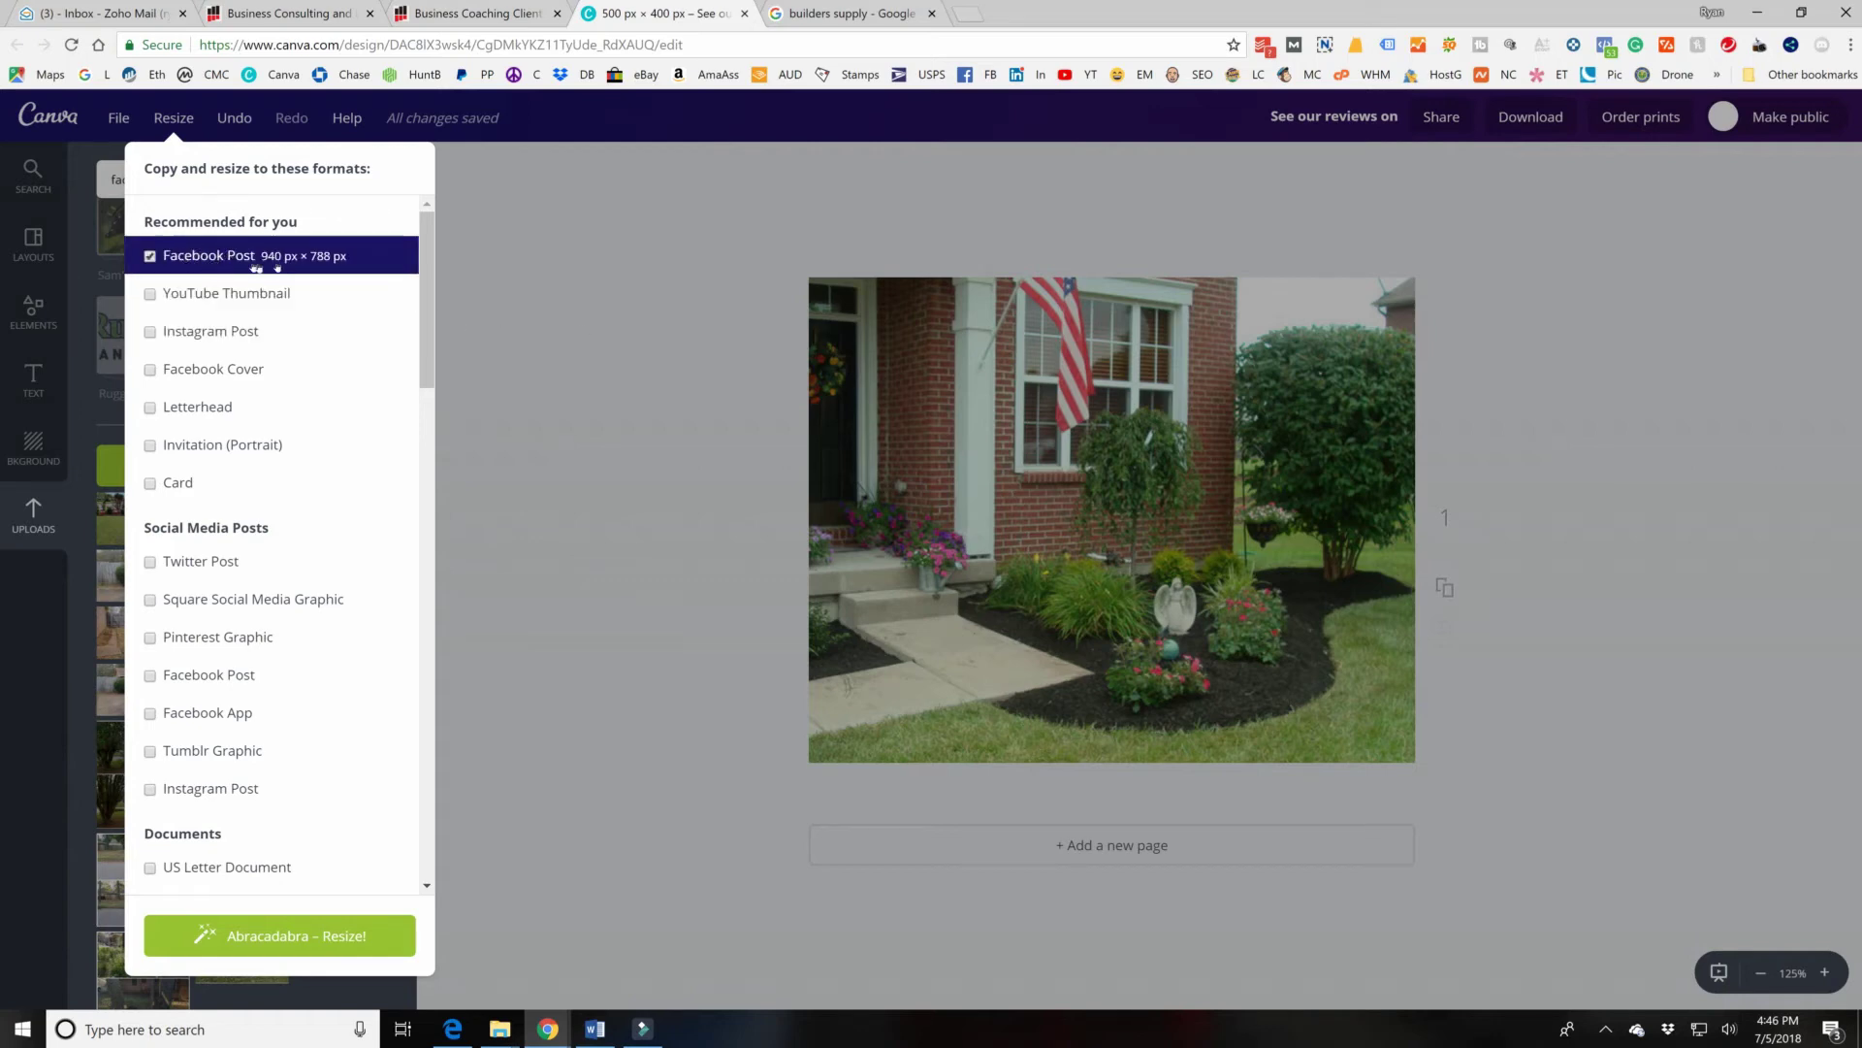
pyautogui.click(296, 942)
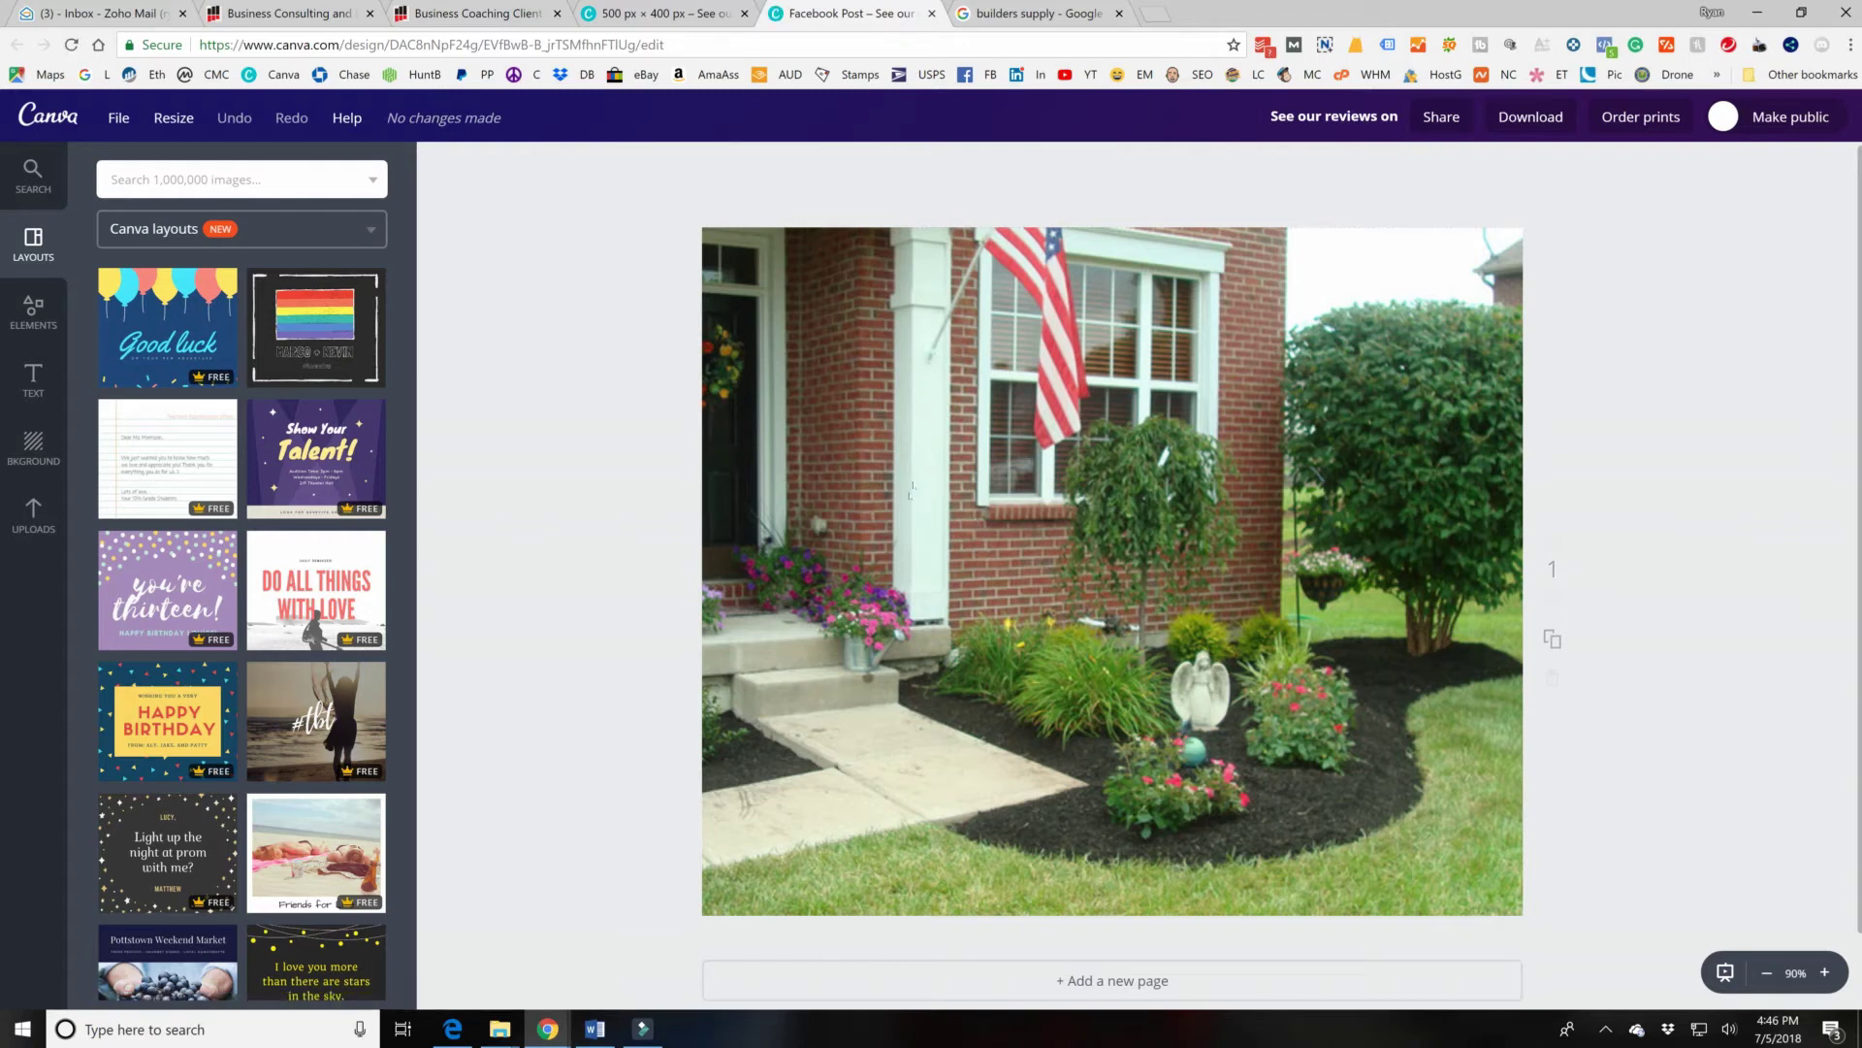
# Zoom the resized Facebook Post copy to 150% and inspect the house photo across the page.
pyautogui.click(1823, 973)
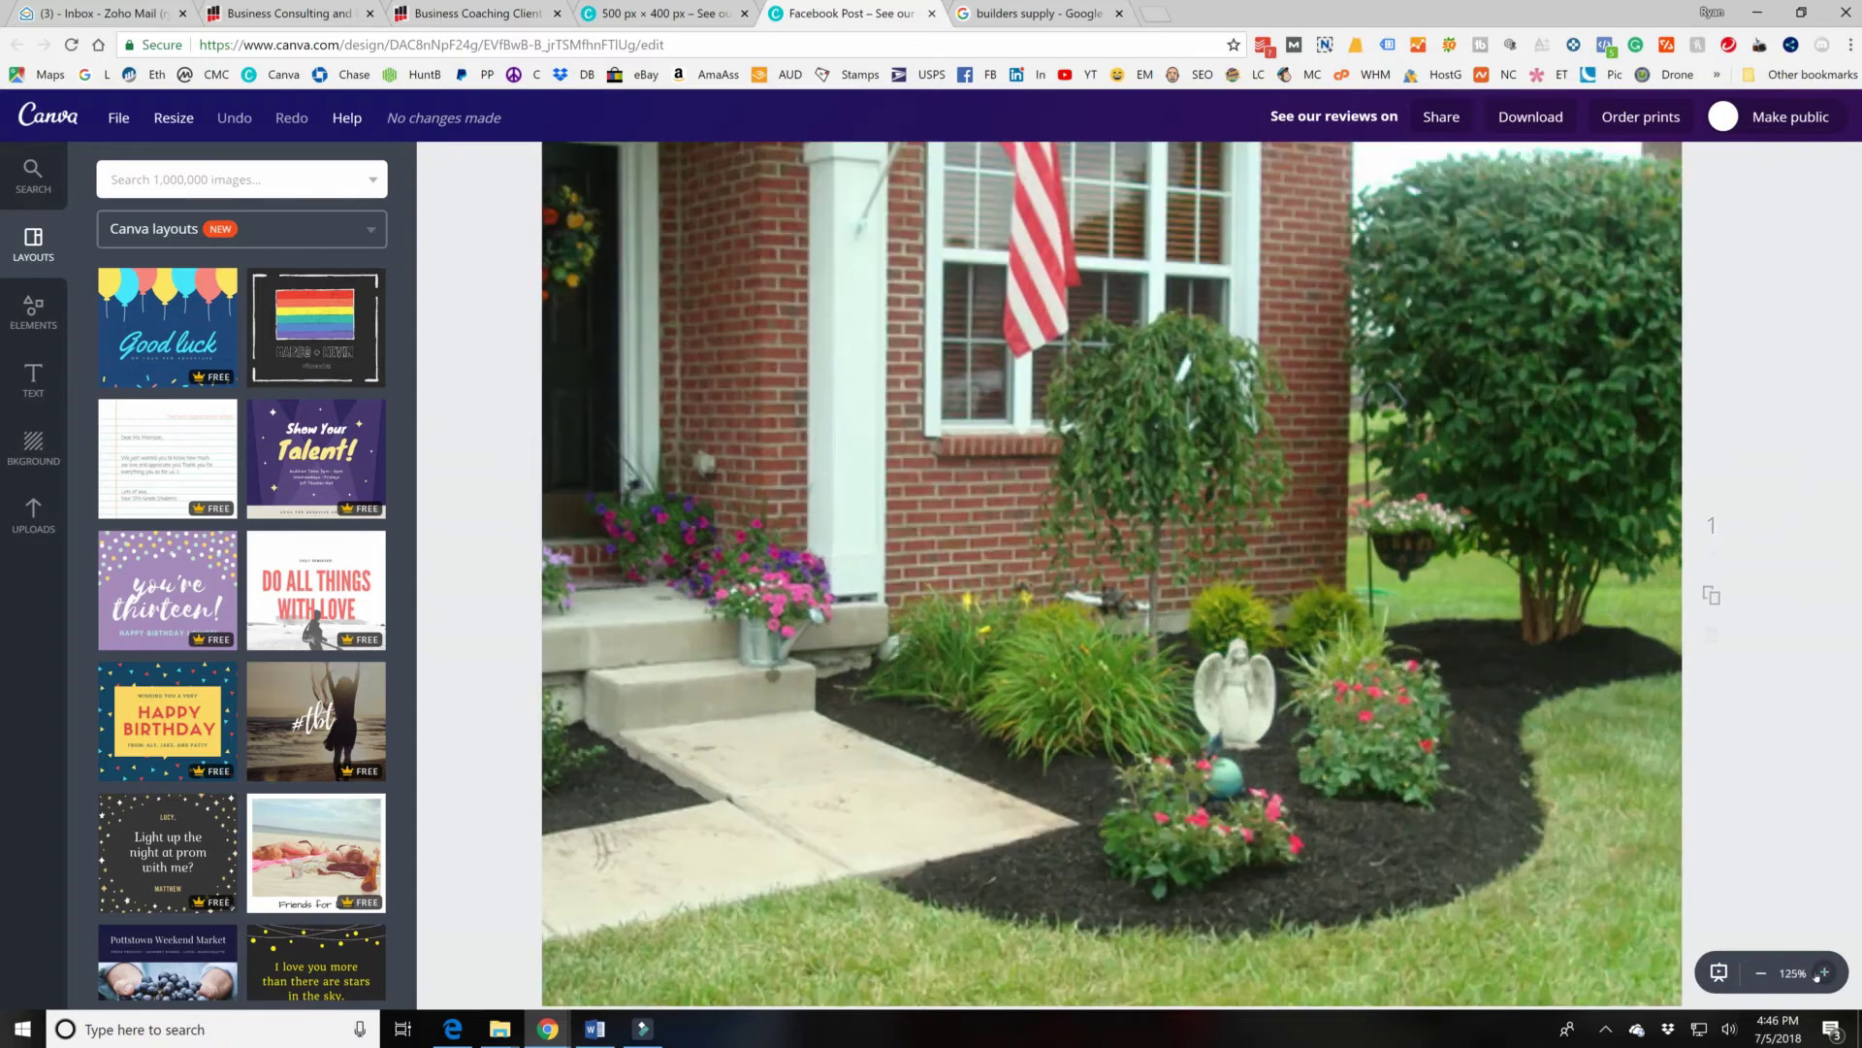
pyautogui.click(1822, 973)
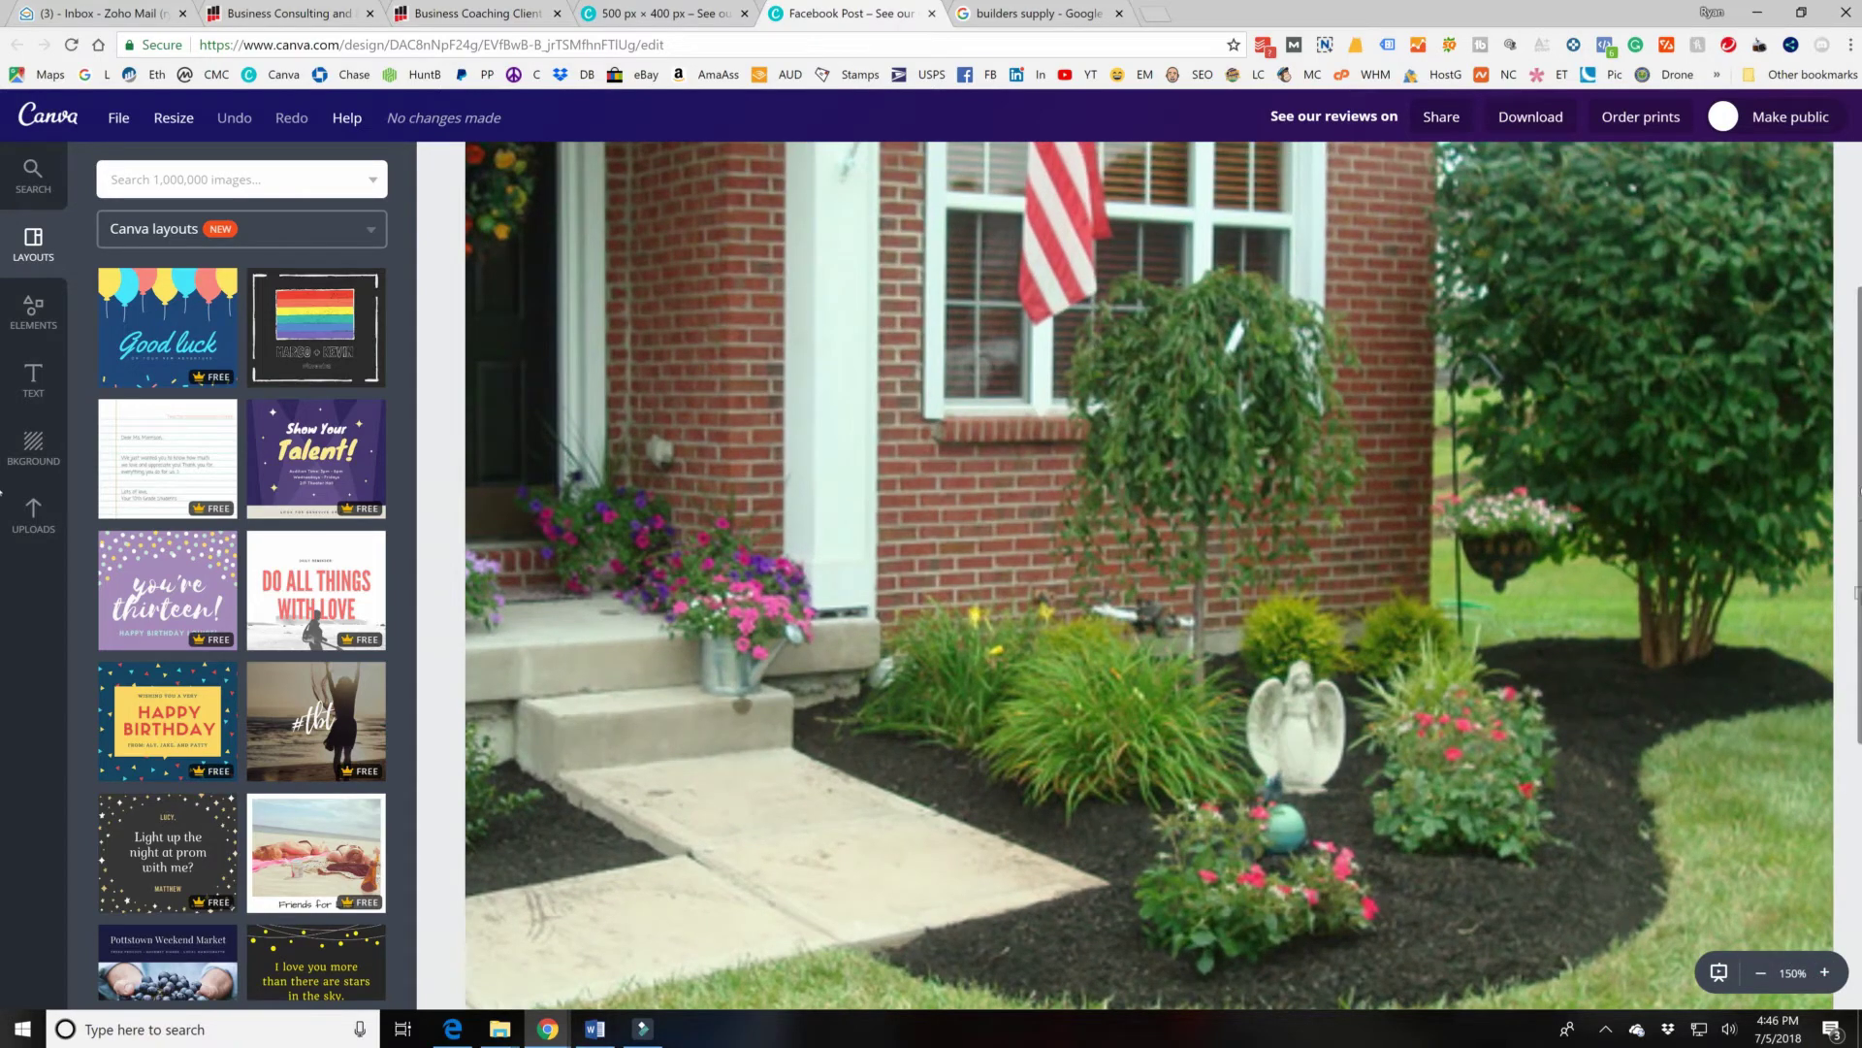
pyautogui.scroll(-5, 1850, 507)
pyautogui.scroll(5, 3, 572)
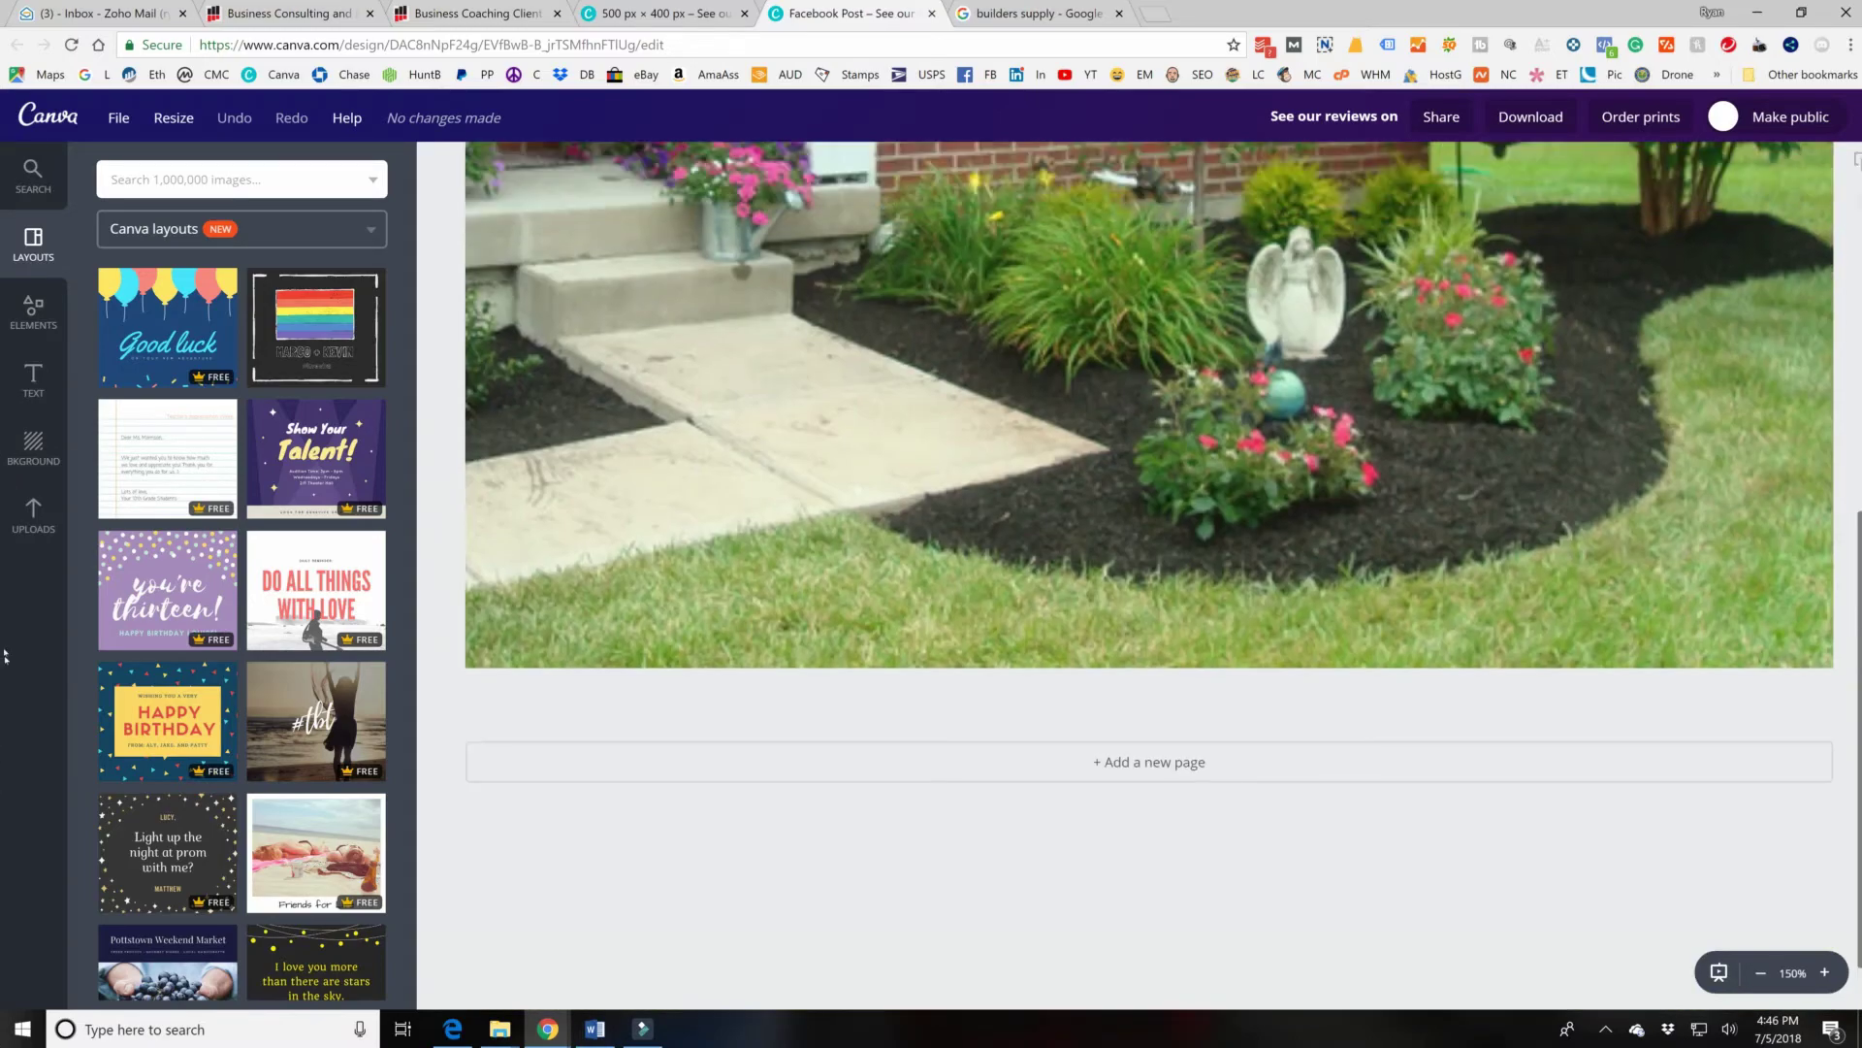
pyautogui.scroll(2, 3, 638)
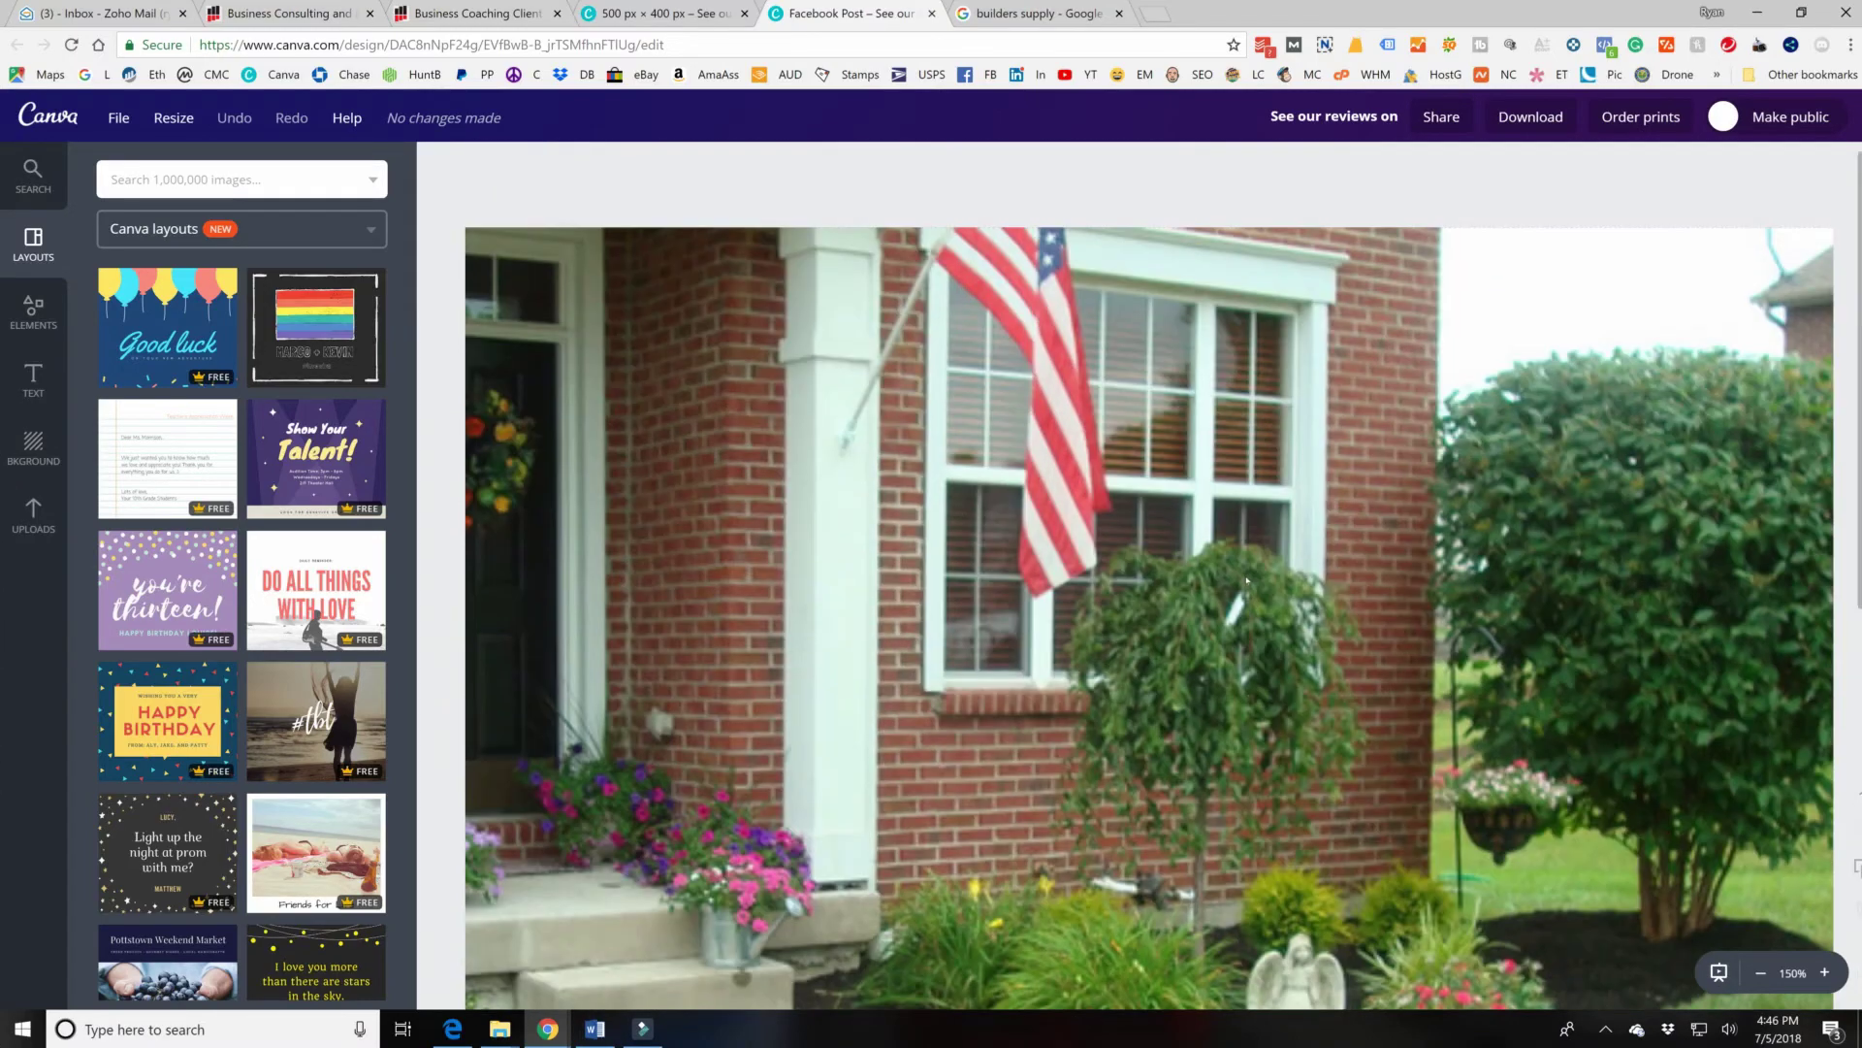
pyautogui.scroll(-5, 987, 725)
pyautogui.scroll(4, 987, 725)
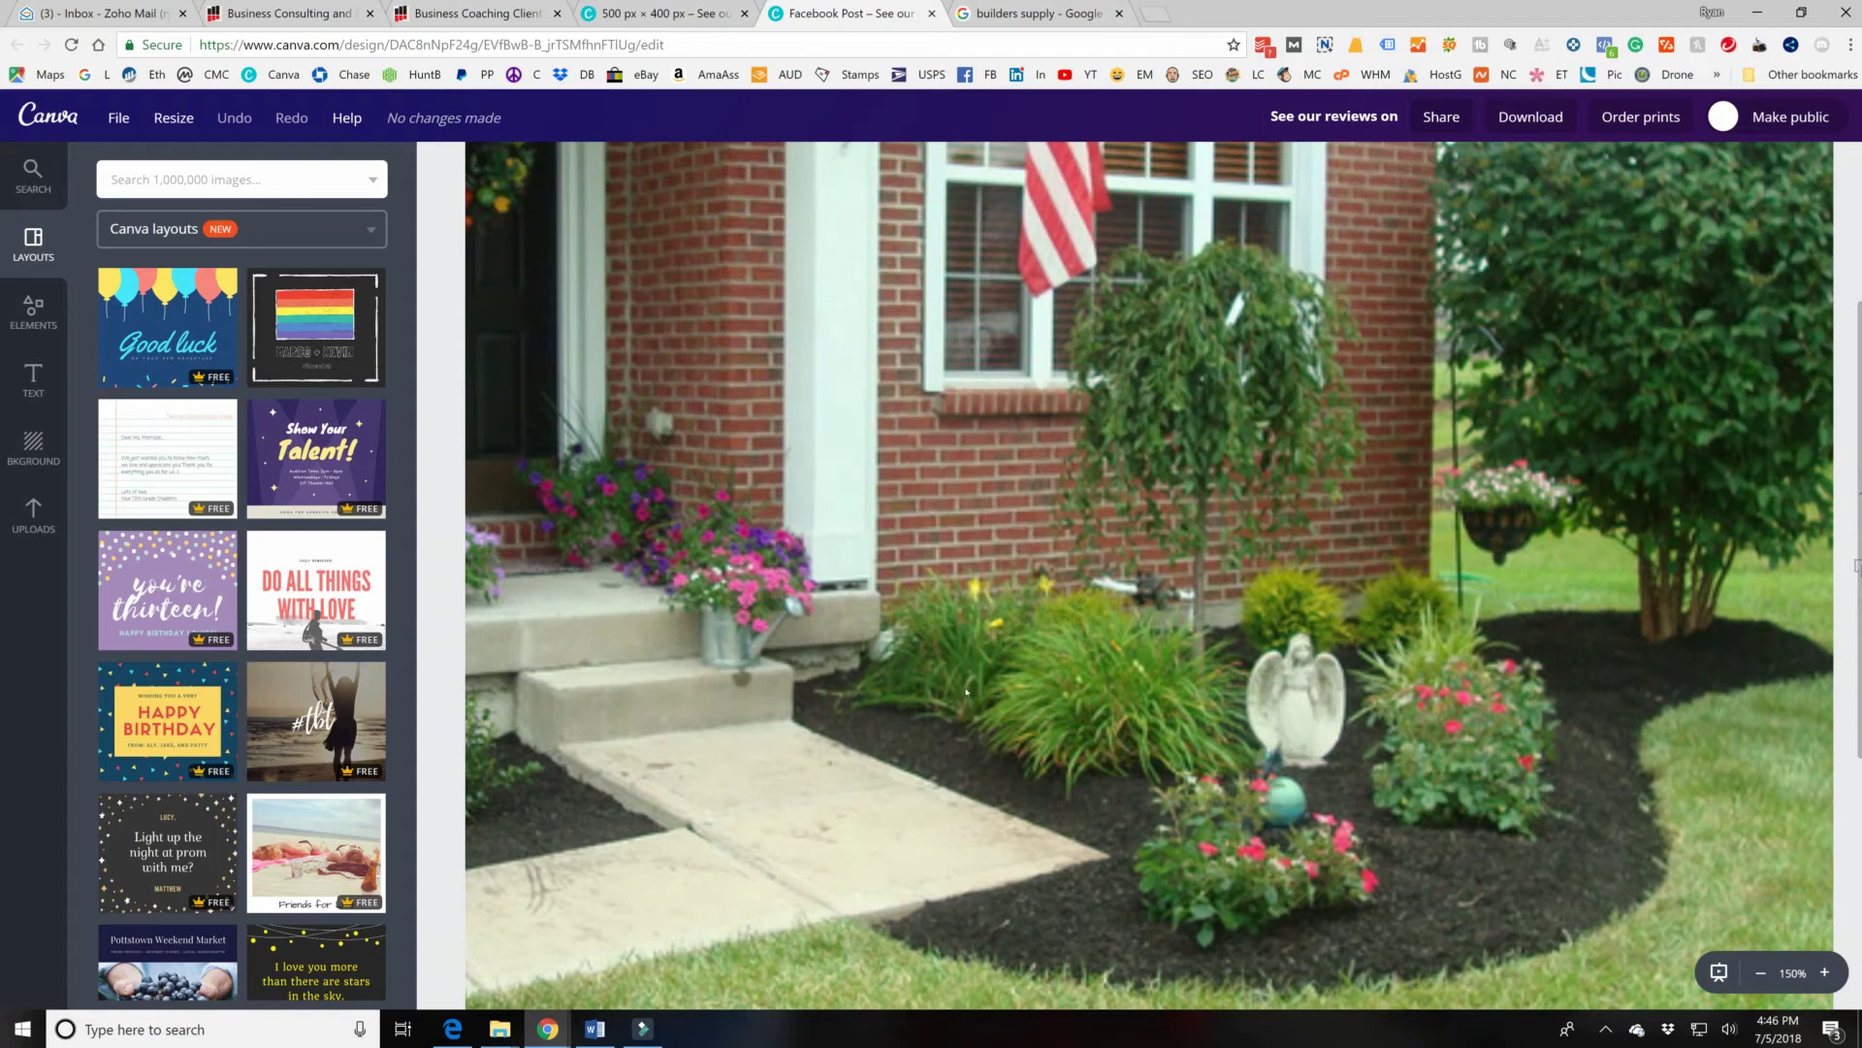
# Examine the flower bed in the house photo at 300% zoom and return the page view to 100%.
pyautogui.scroll(-2, 966, 691)
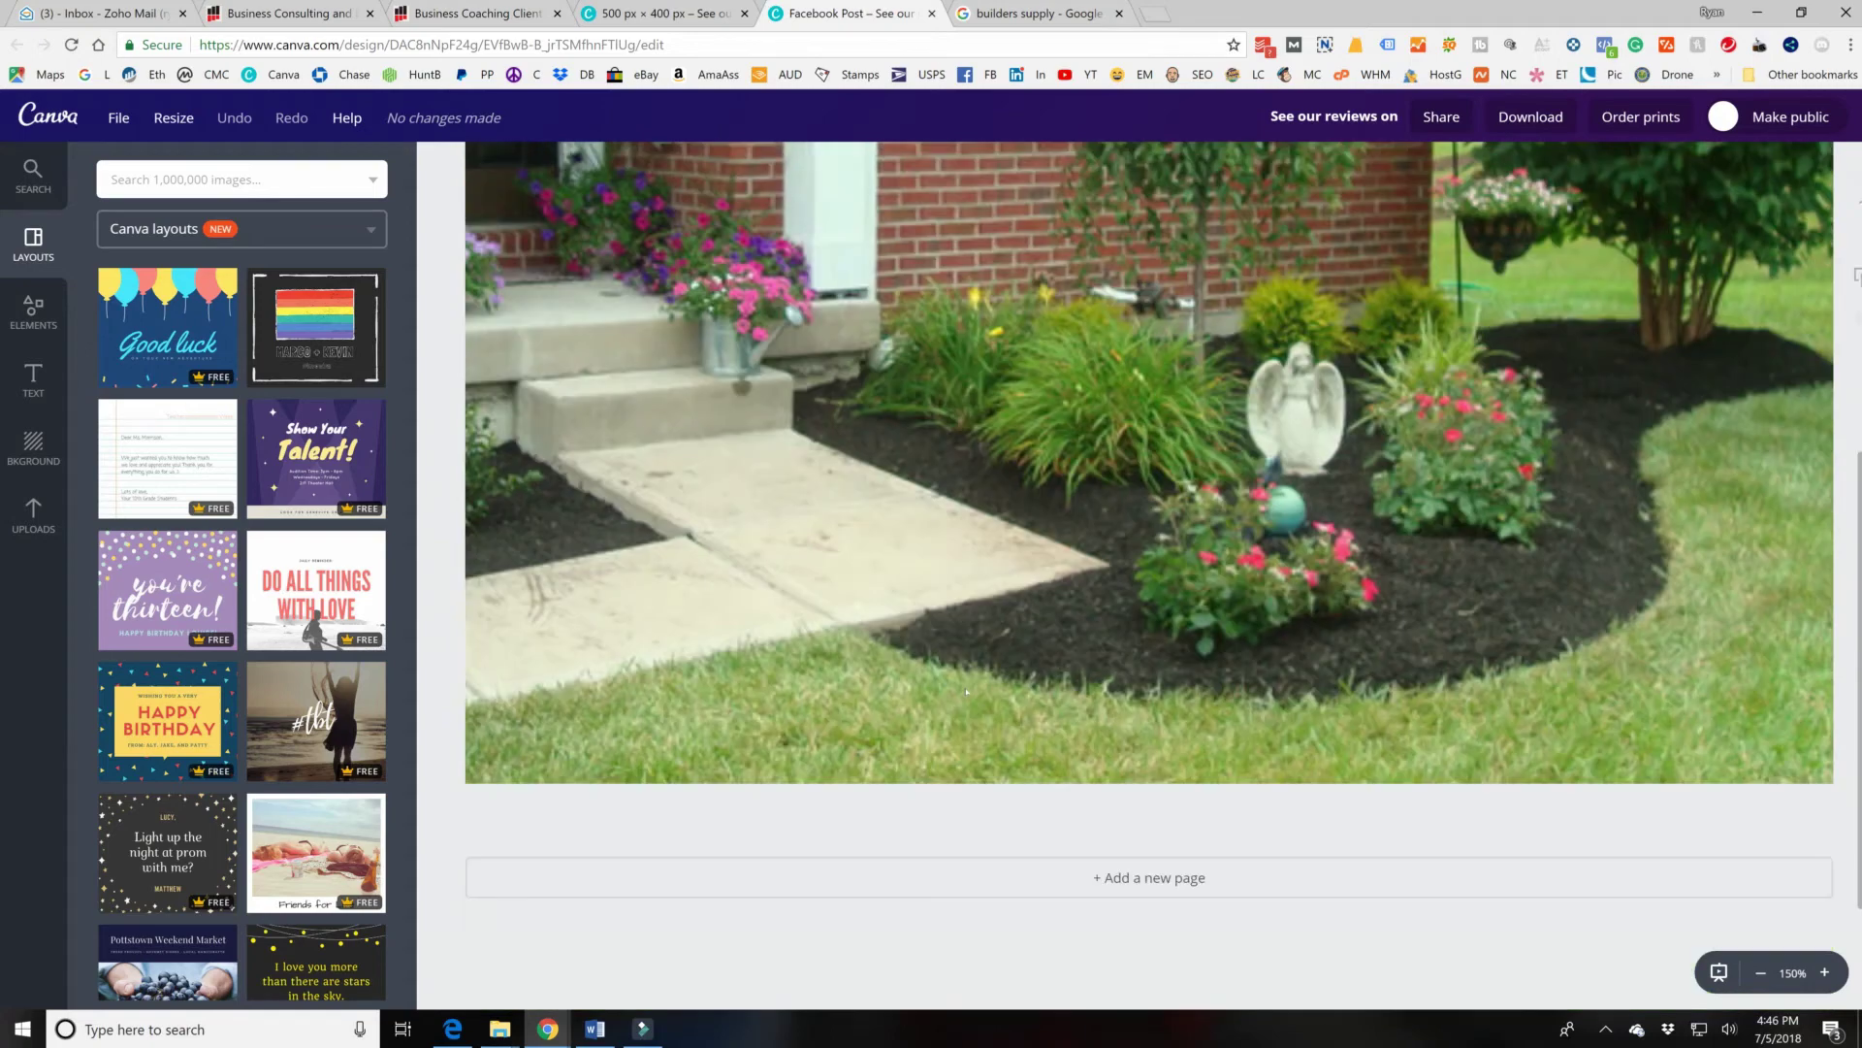
pyautogui.click(1828, 971)
pyautogui.click(1828, 971)
pyautogui.click(1827, 971)
pyautogui.scroll(-3, 1237, 931)
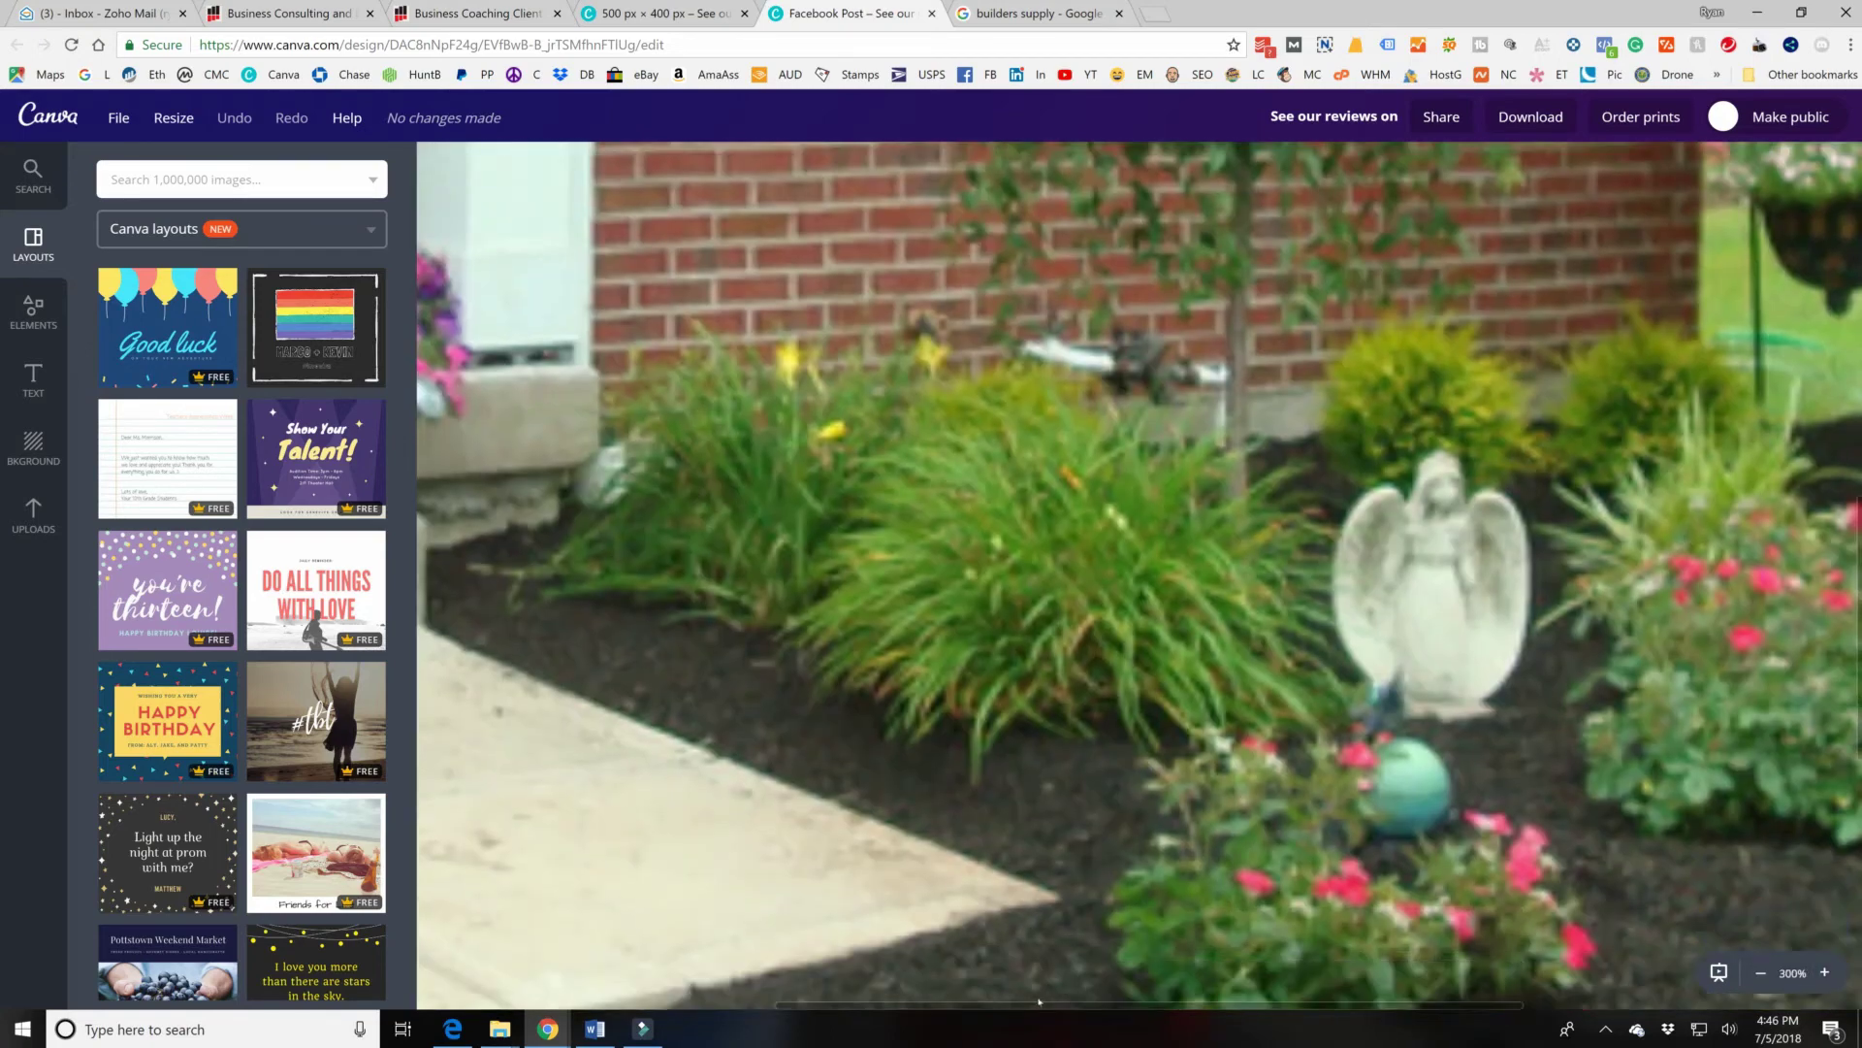
pyautogui.moveTo(962, 1004); pyautogui.dragTo(1433, 963)
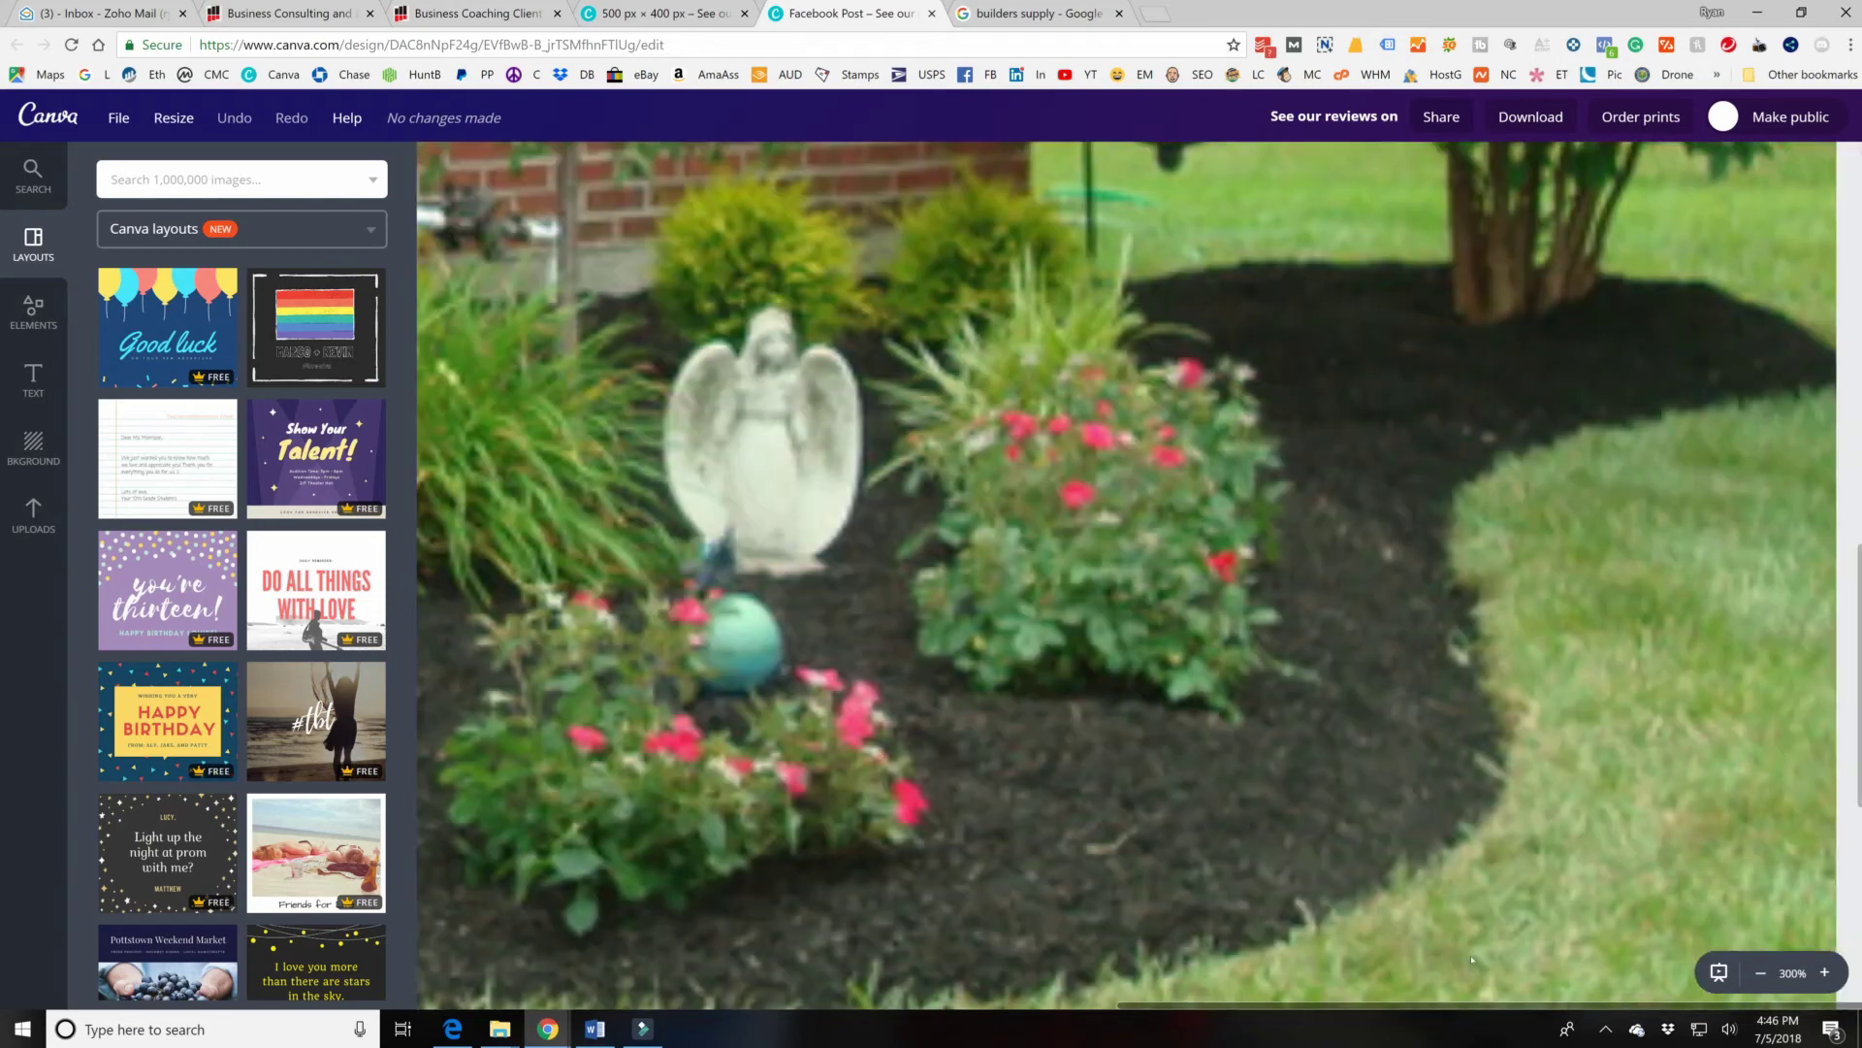
pyautogui.click(1760, 972)
pyautogui.click(1760, 973)
pyautogui.click(1760, 973)
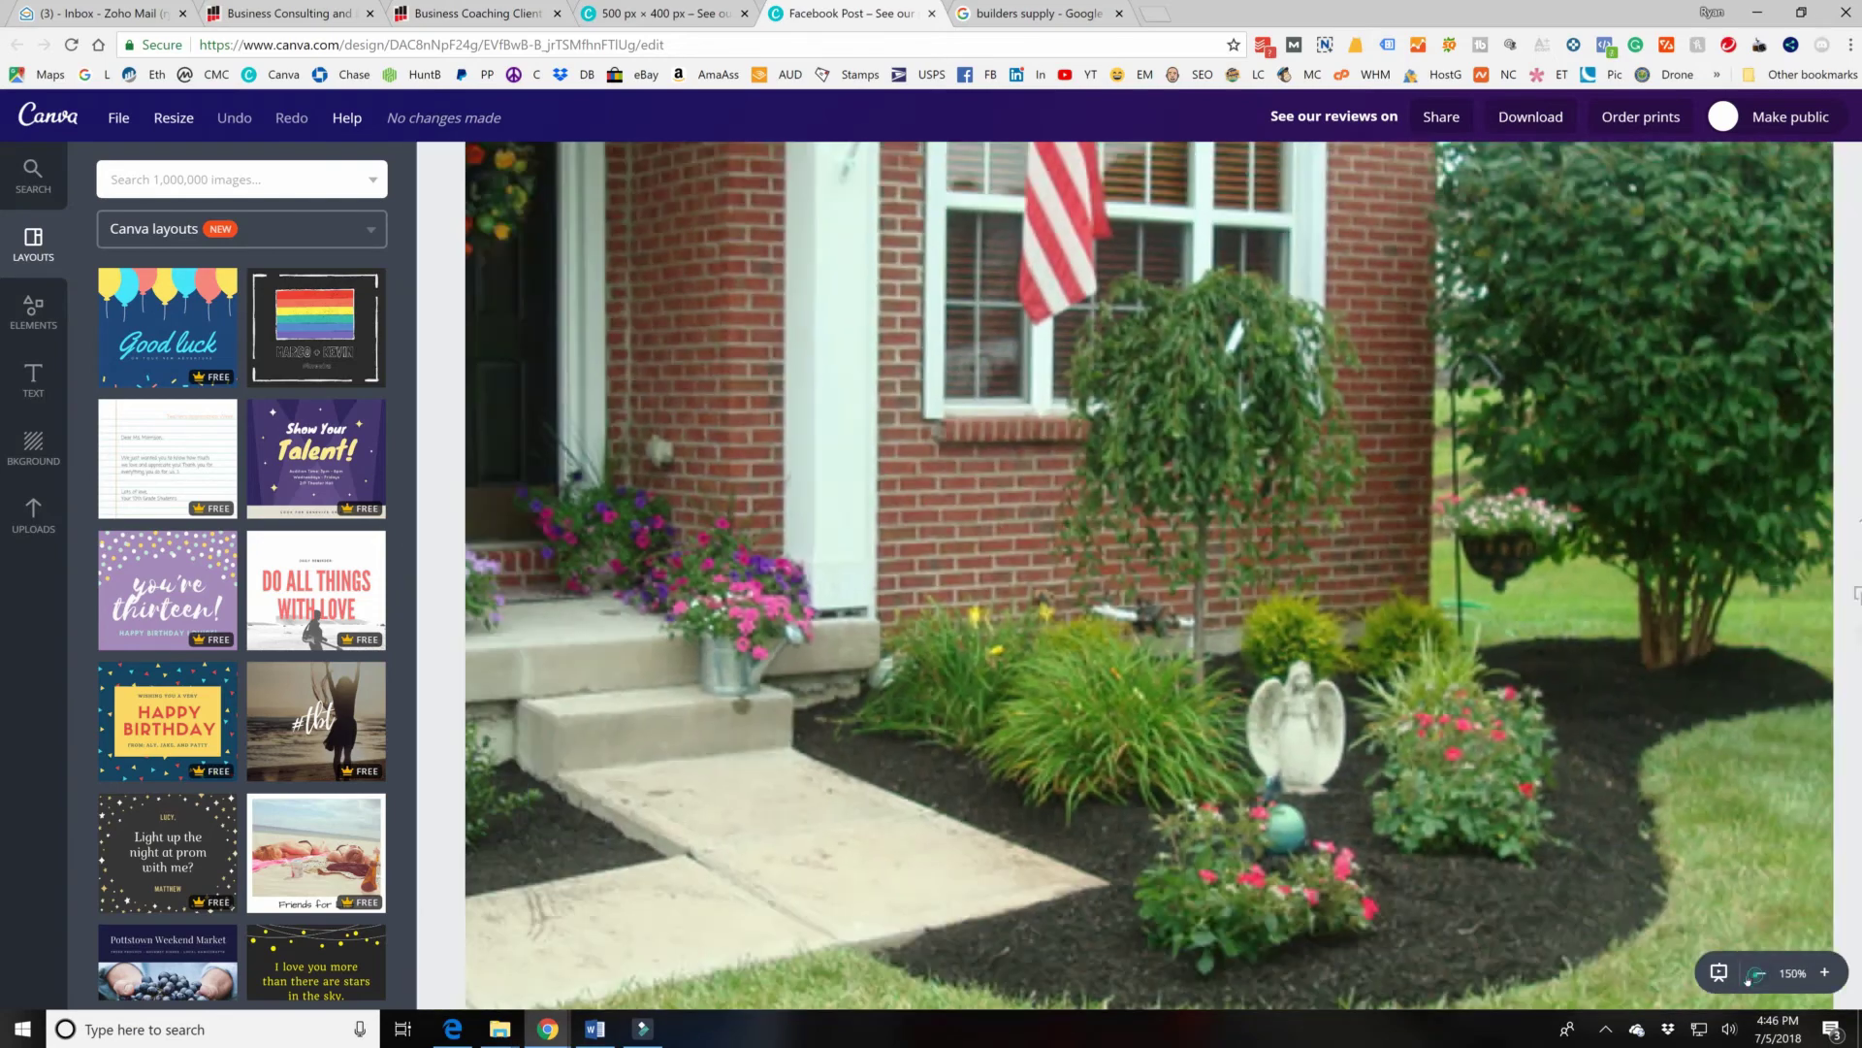
pyautogui.click(1758, 974)
pyautogui.click(1757, 974)
pyautogui.click(1758, 974)
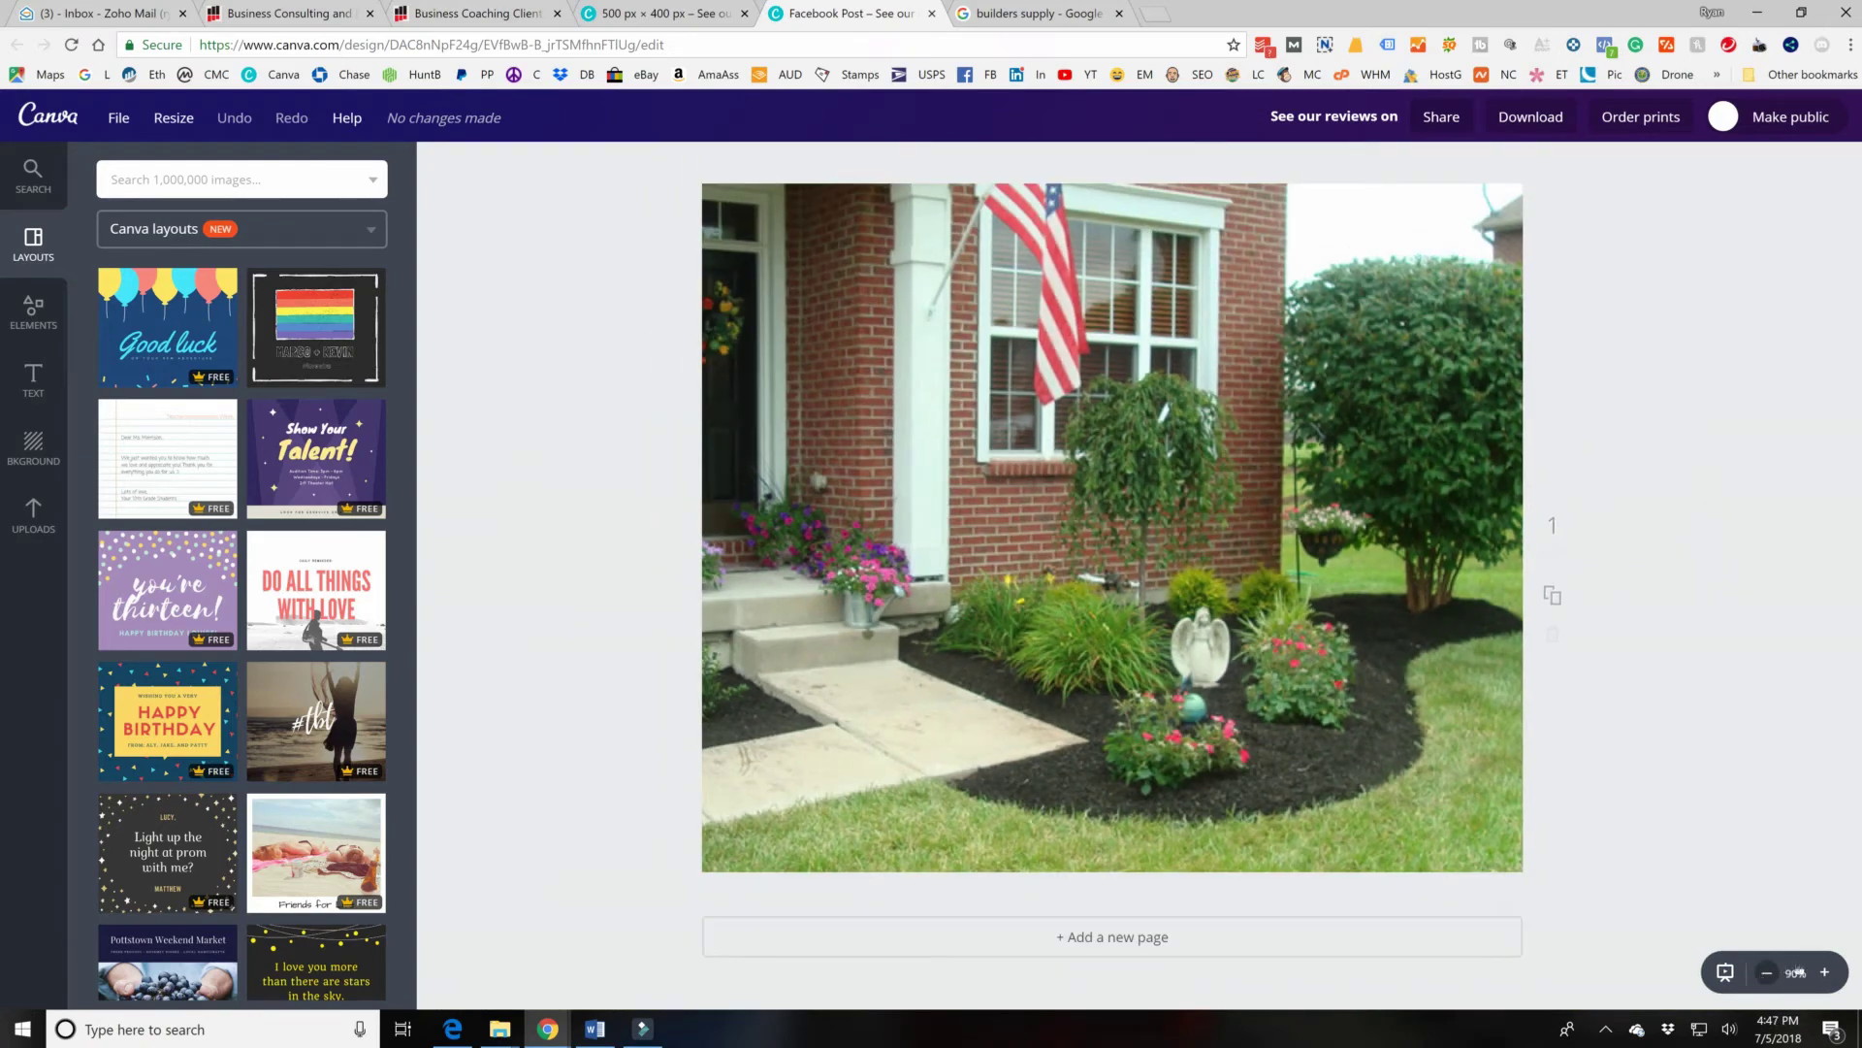
pyautogui.click(1824, 971)
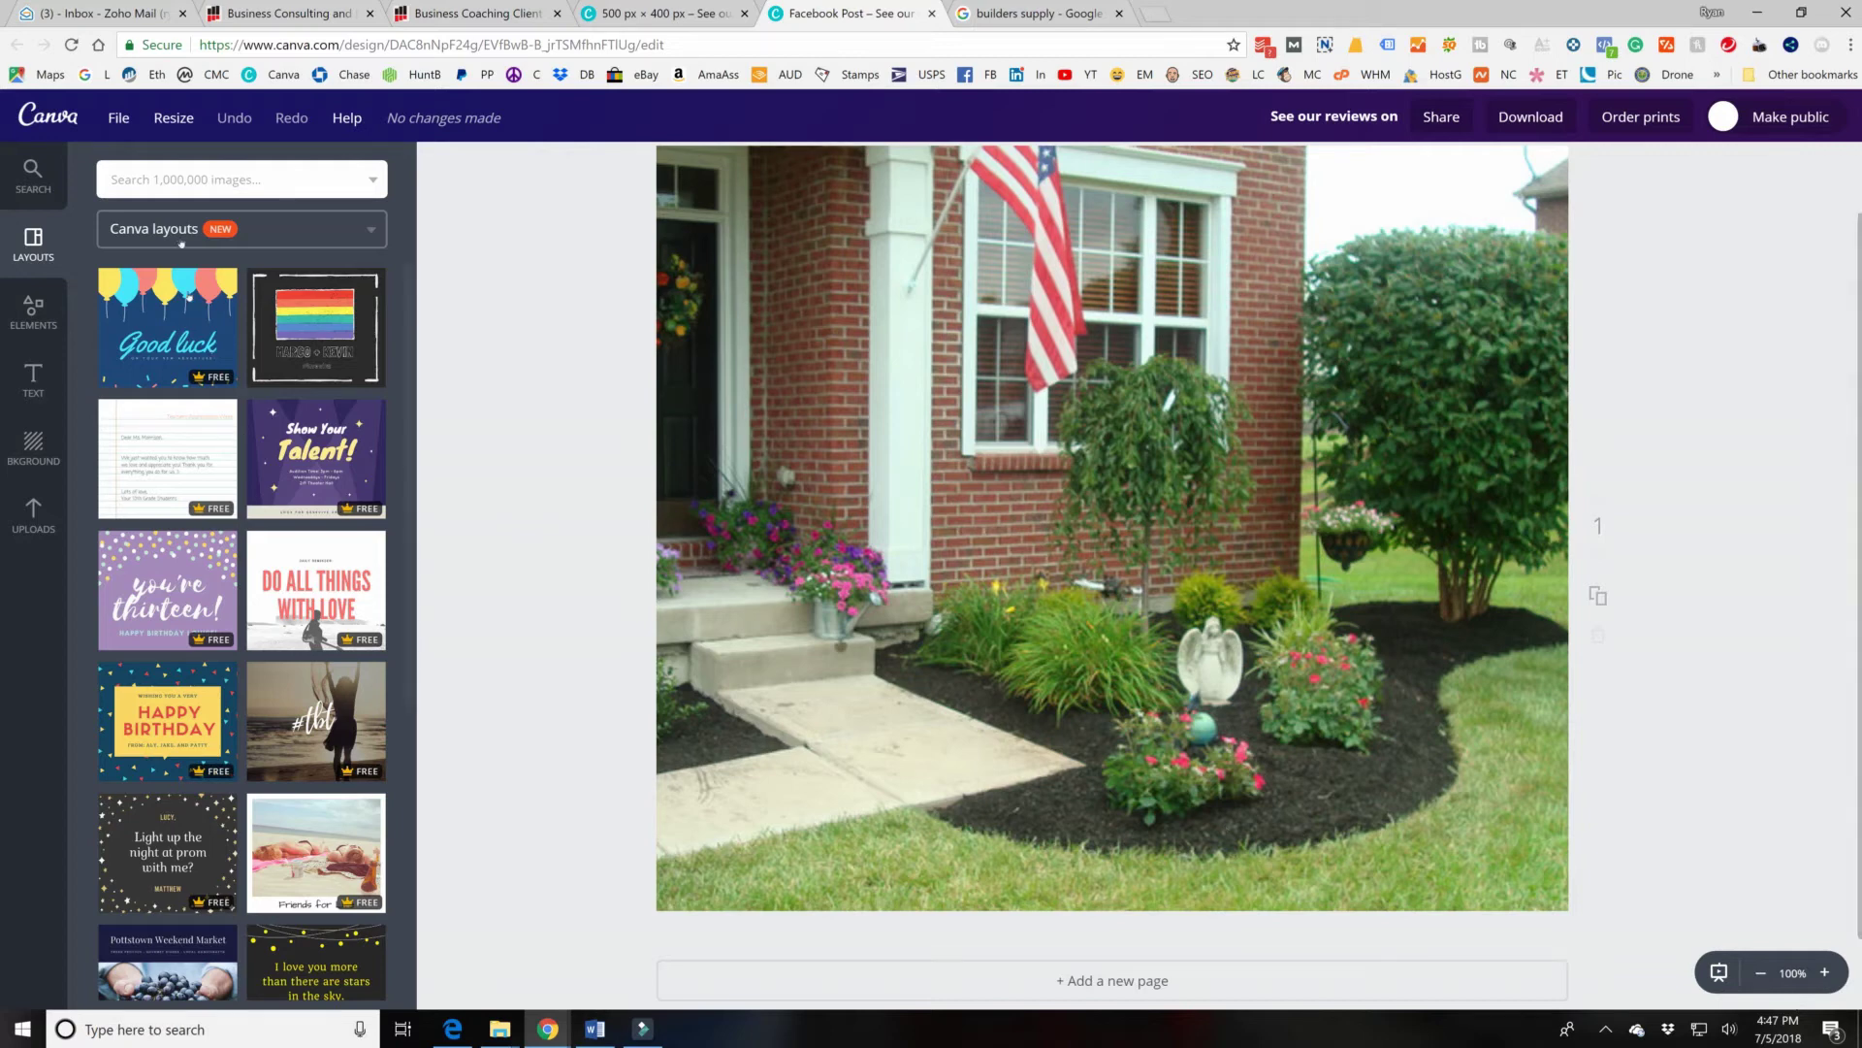
# Search the image library for "facebook", add the blue rounded-square Facebook logo over the house photo and shrink it.
pyautogui.click(236, 180)
pyautogui.write('facebook')
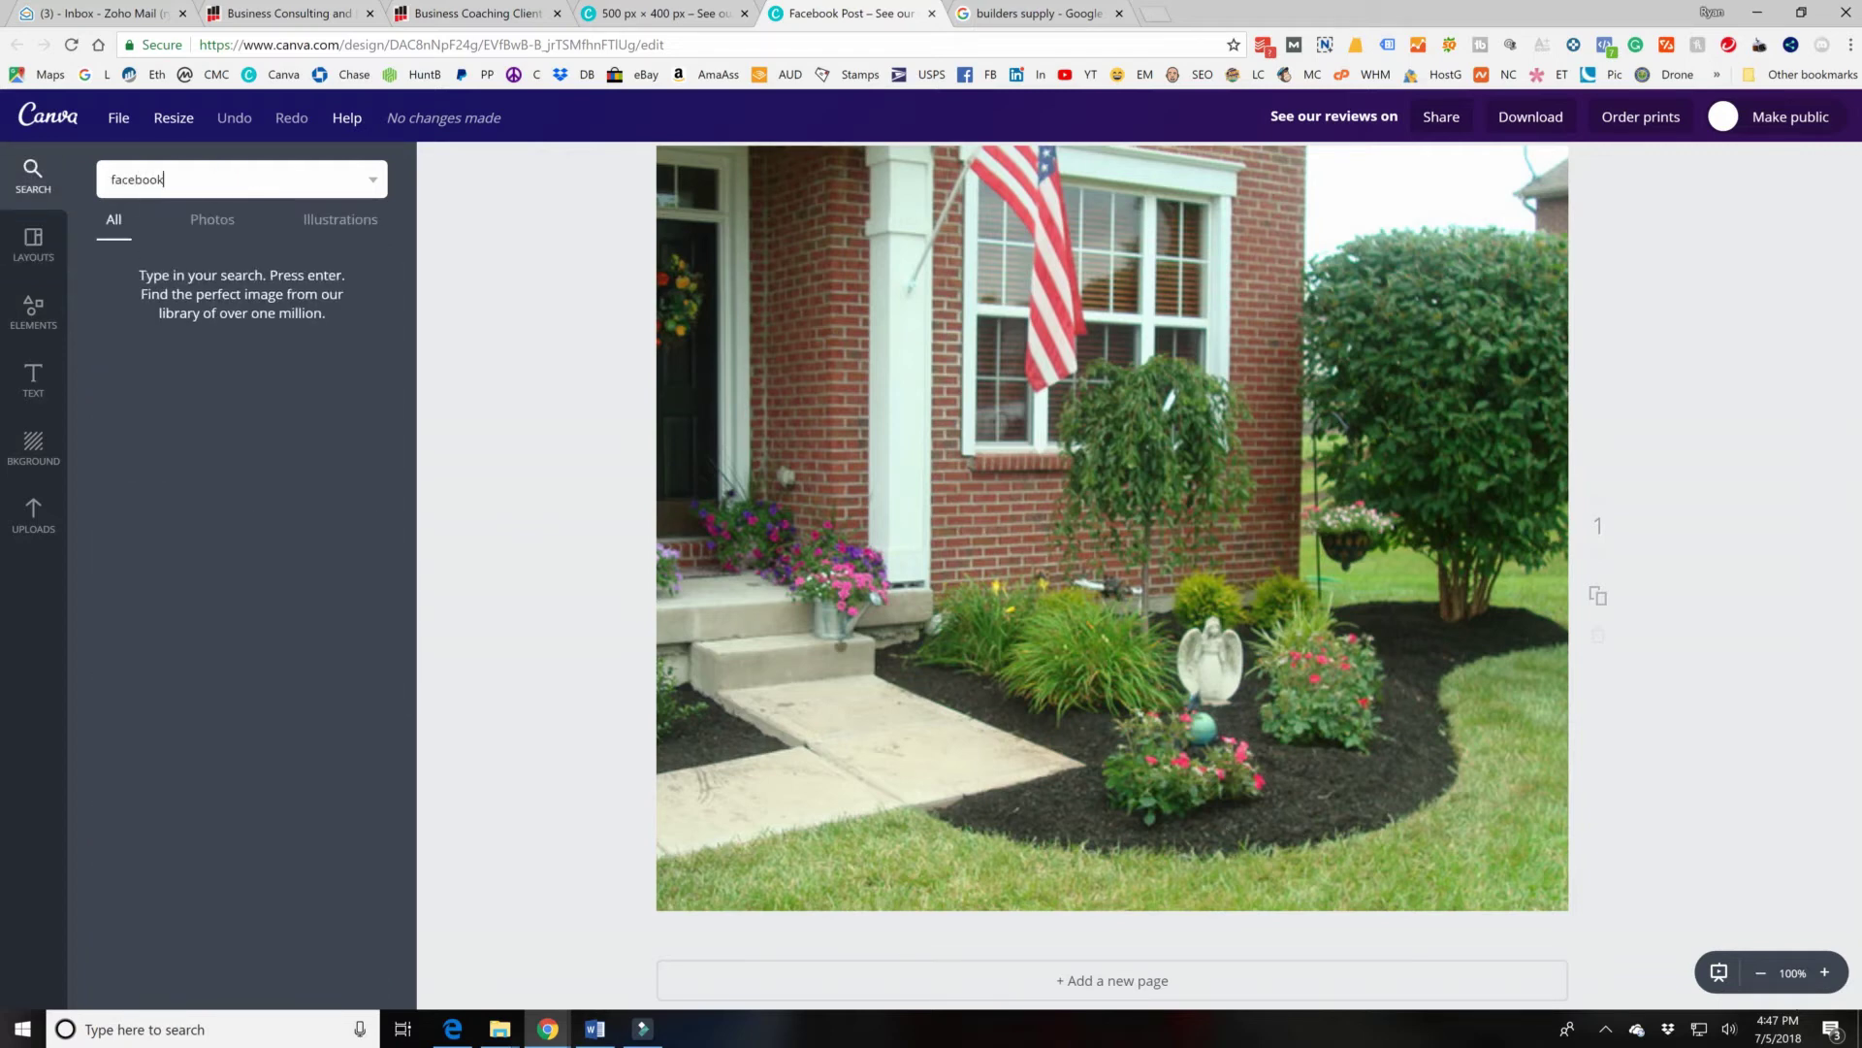
pyautogui.press('Return')
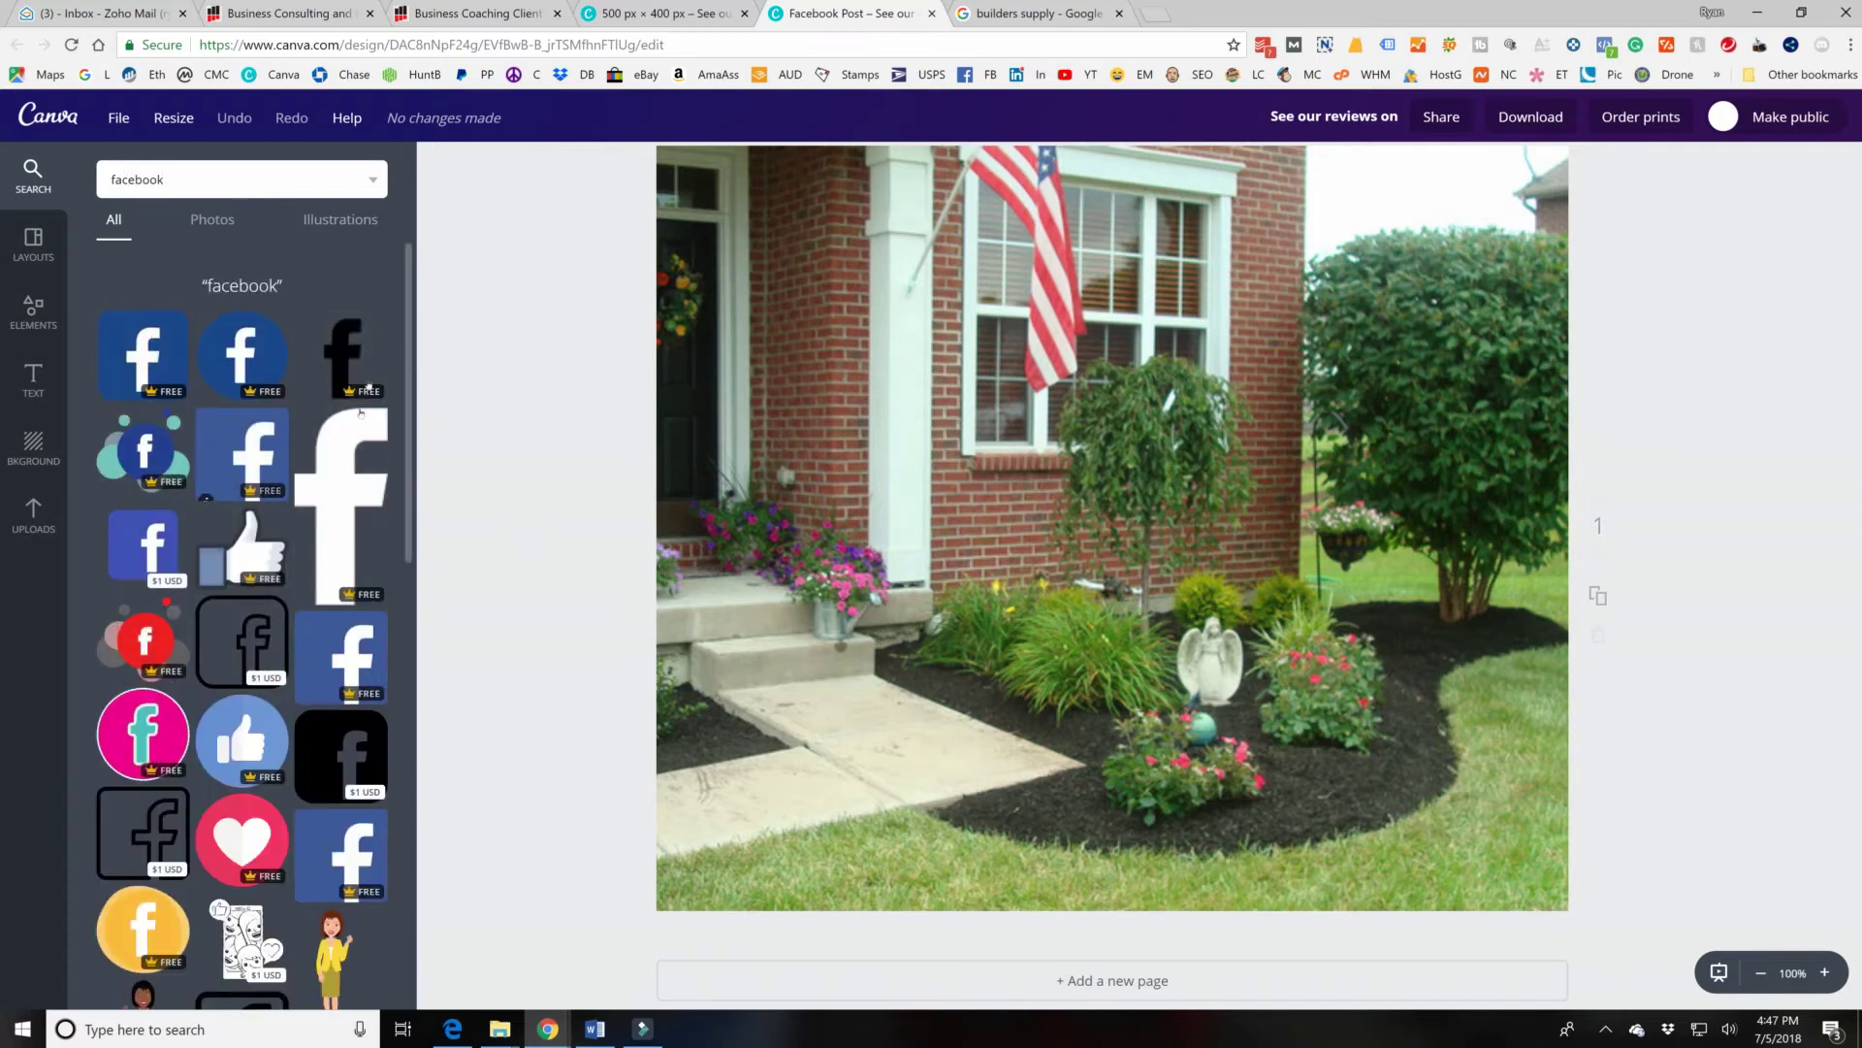
pyautogui.moveTo(143, 354); pyautogui.dragTo(1075, 417)
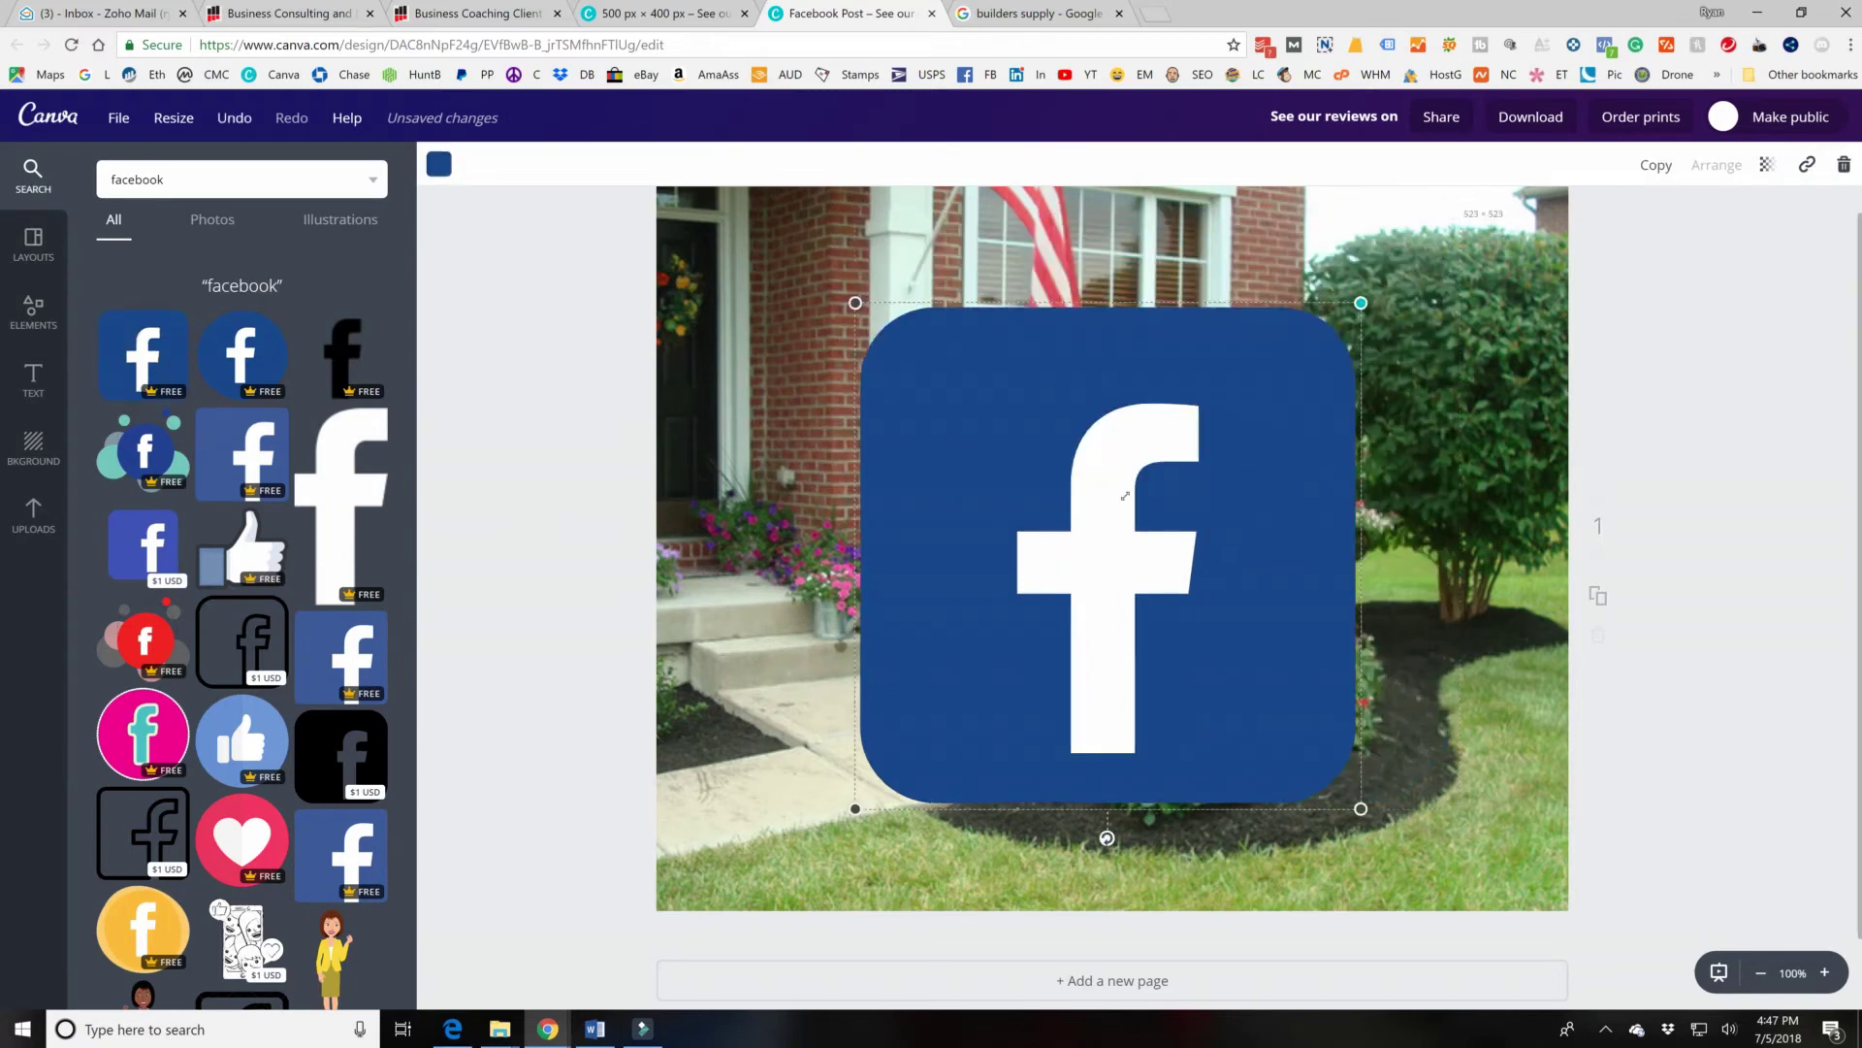
# Search the image library for "youtube", add the solid red play logo, and shrink it above and left of the Facebook logo.
pyautogui.write('youtube')
pyautogui.press('Return')
pyautogui.scroll(-5, 104, 430)
pyautogui.moveTo(143, 388); pyautogui.dragTo(1194, 519)
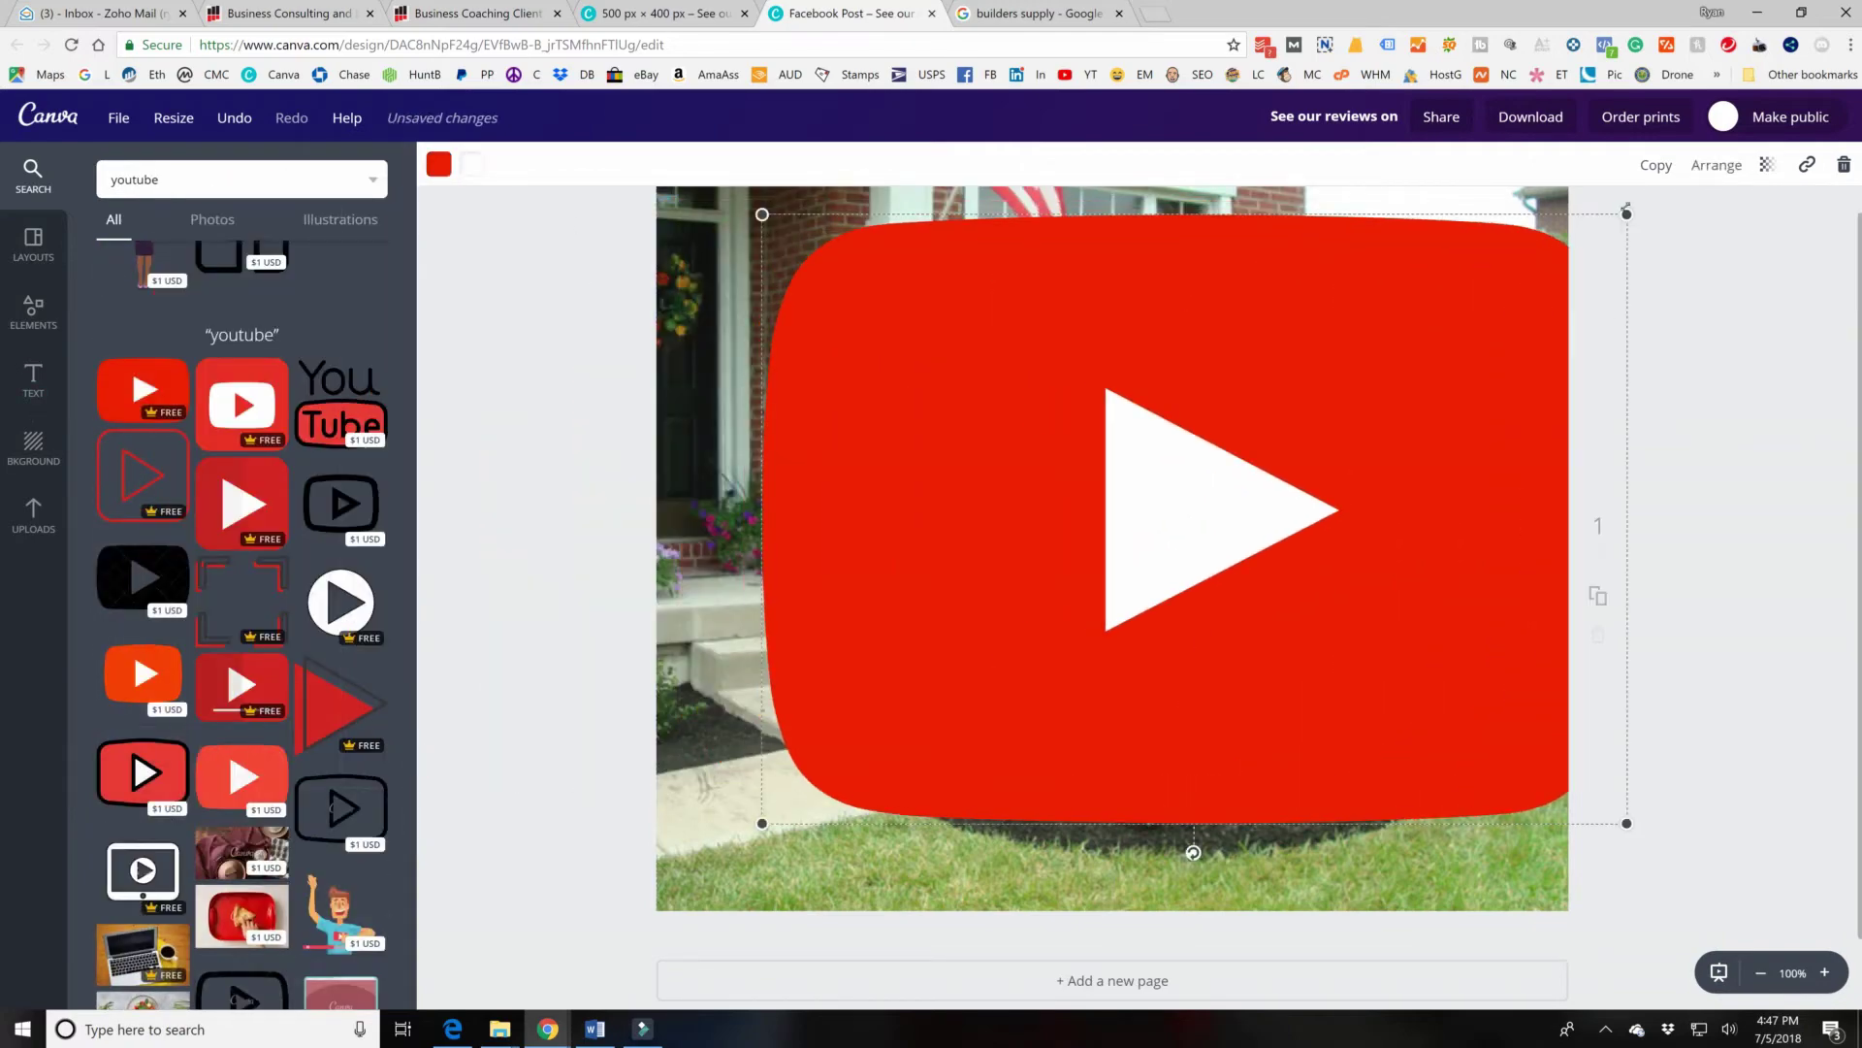
pyautogui.moveTo(1627, 214); pyautogui.dragTo(1137, 560)
pyautogui.moveTo(1052, 622); pyautogui.dragTo(948, 349)
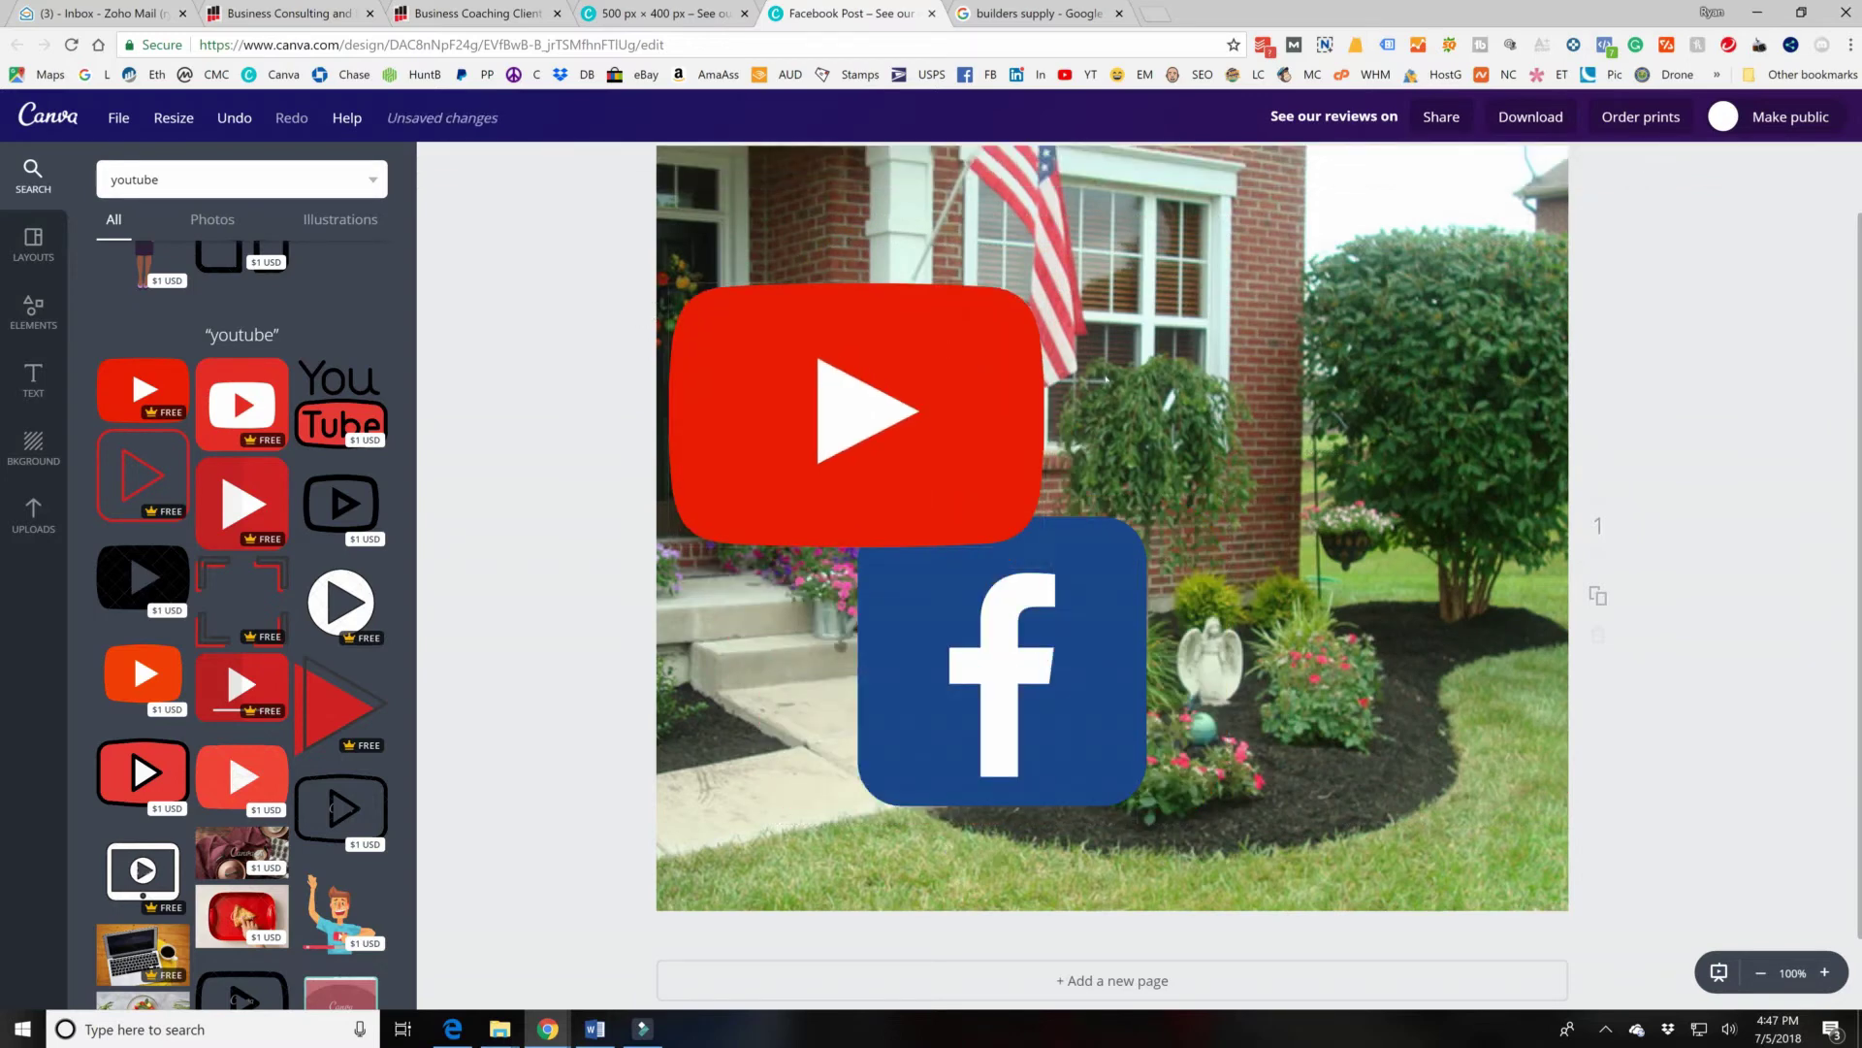
pyautogui.scroll(2, 1411, 454)
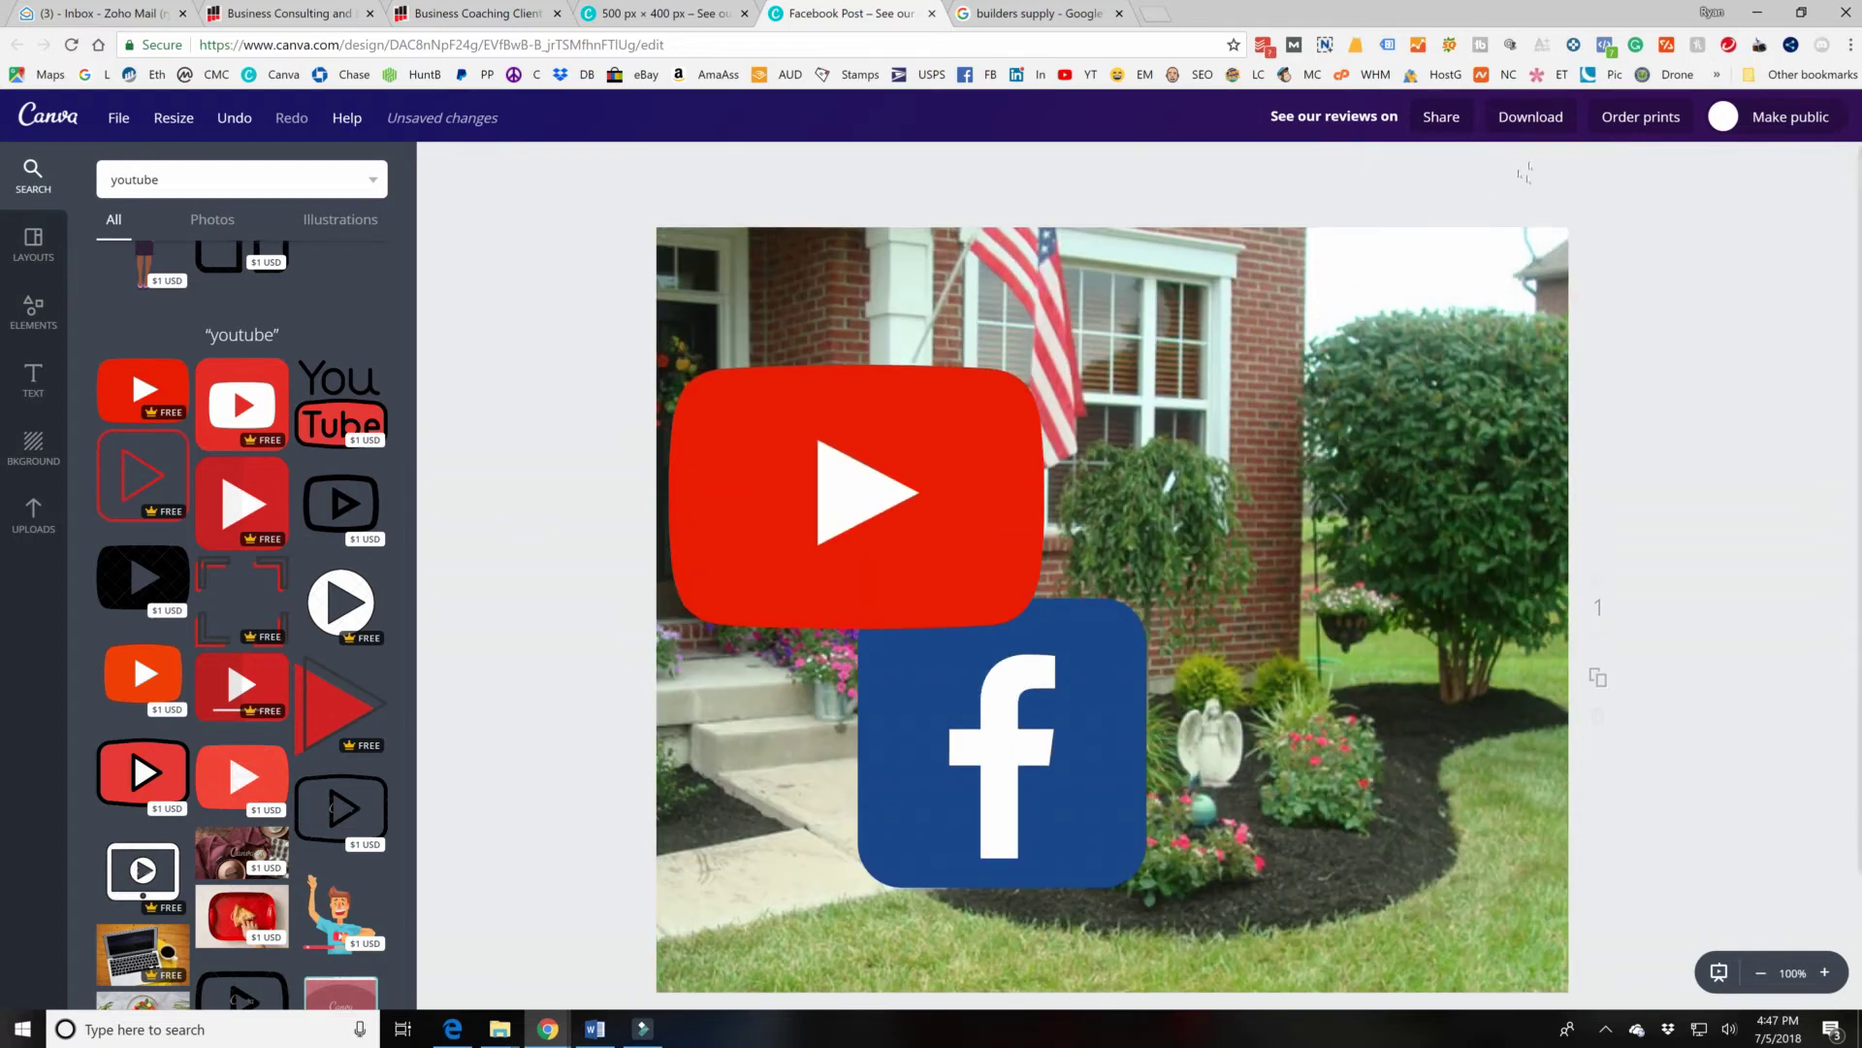
pyautogui.click(846, 484)
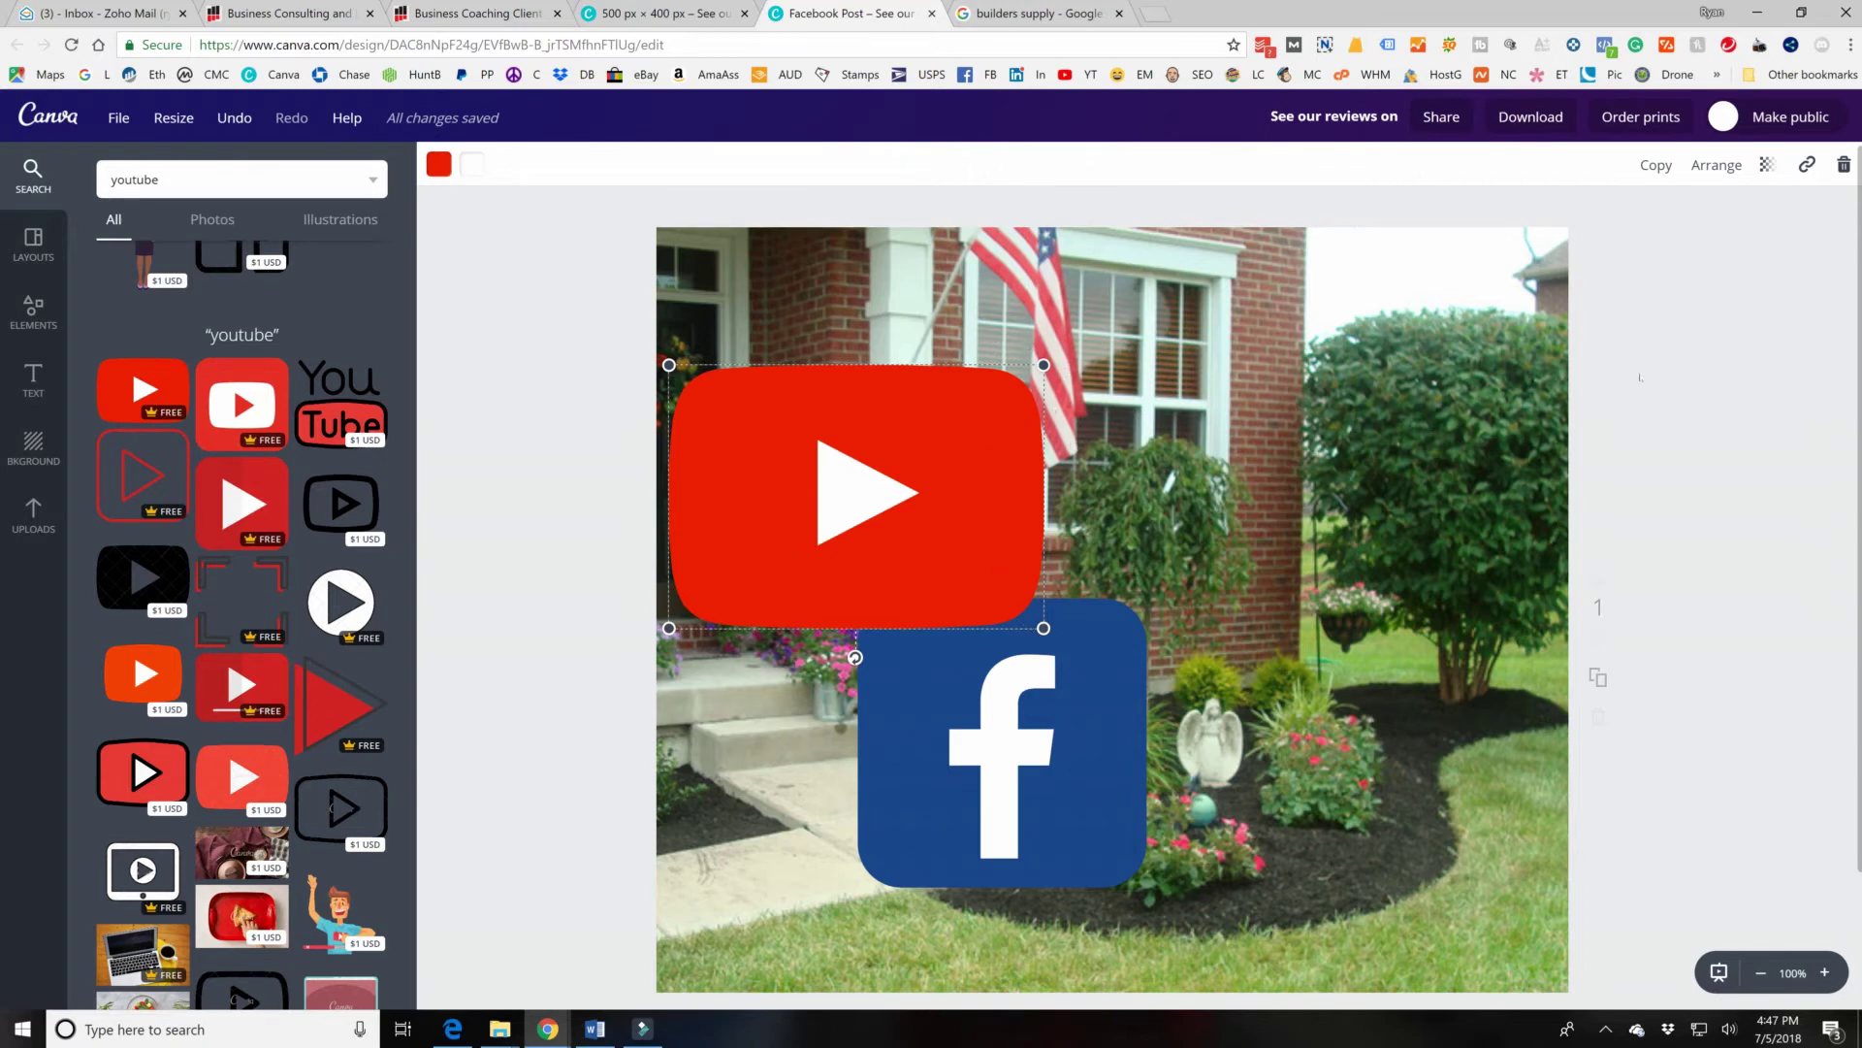
pyautogui.click(1697, 390)
pyautogui.scroll(-2, 1141, 392)
pyautogui.scroll(2, 1141, 392)
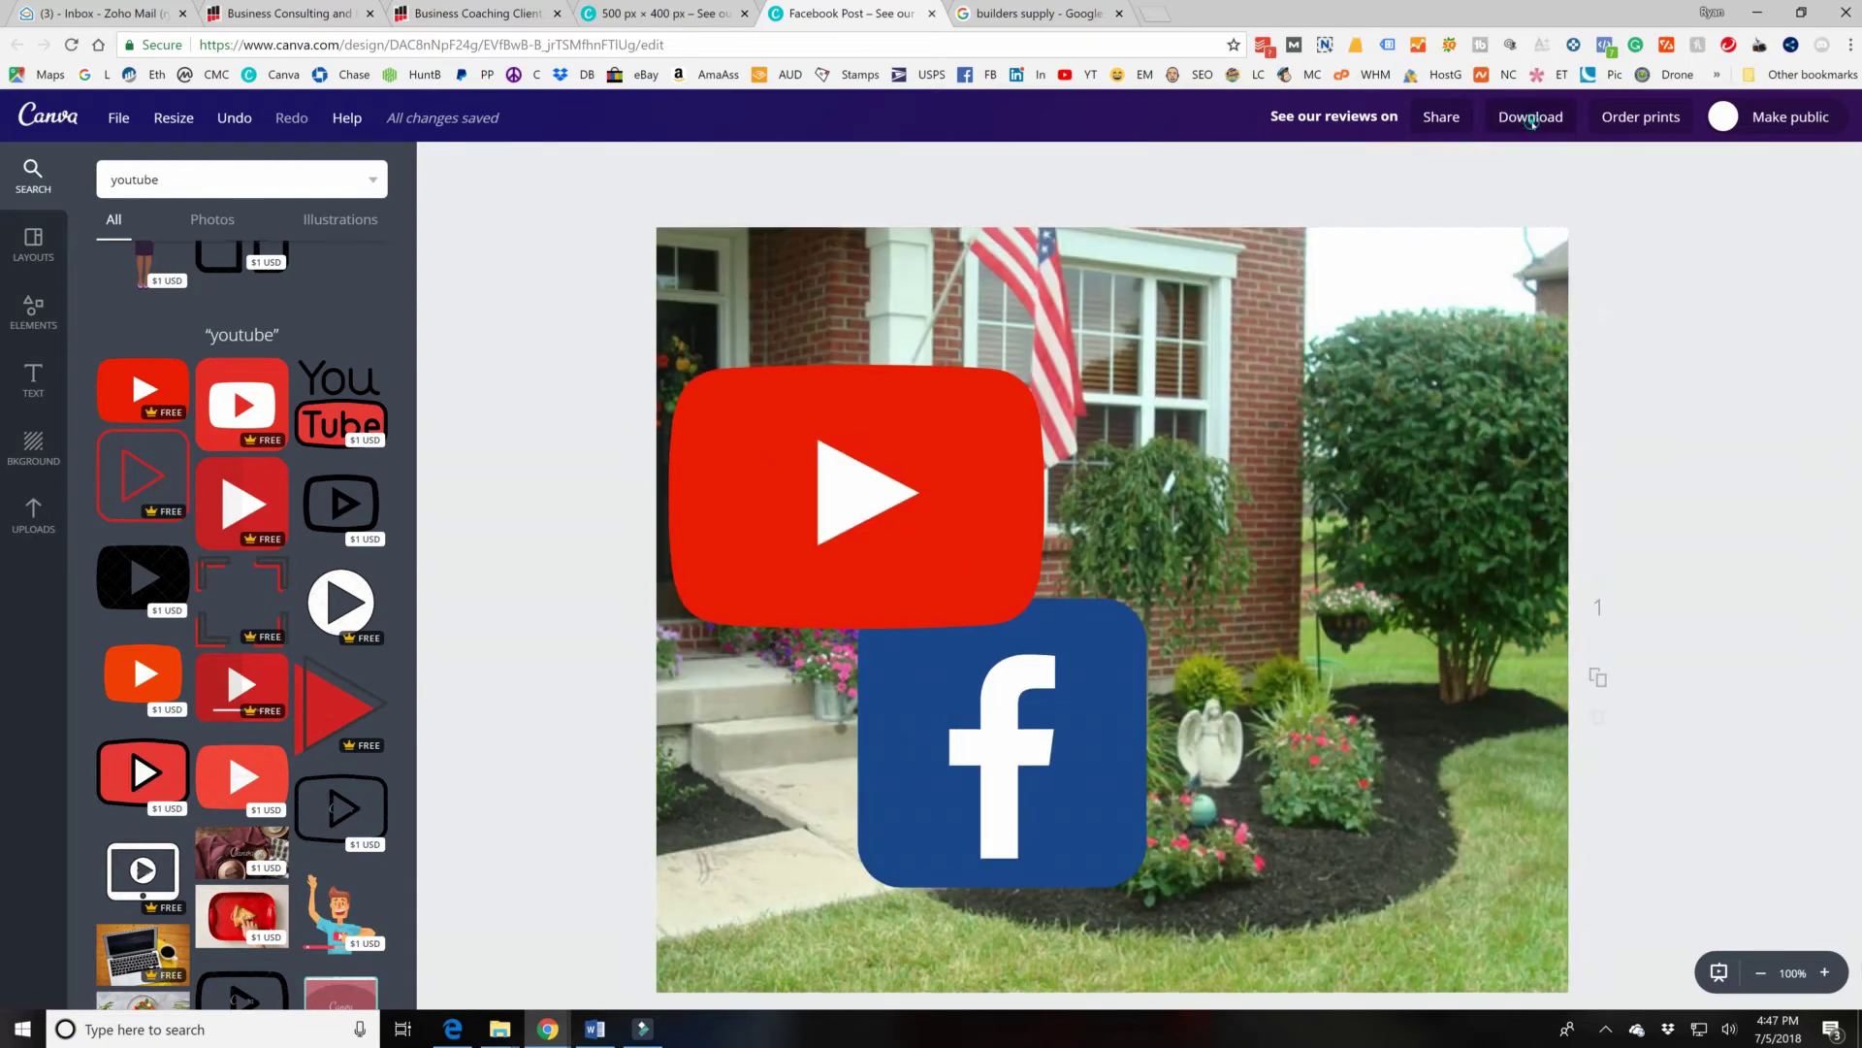
# Review the file types offered for downloading the design, keep PNG (Recommended), and close the options without downloading.
pyautogui.click(1531, 117)
pyautogui.click(1556, 224)
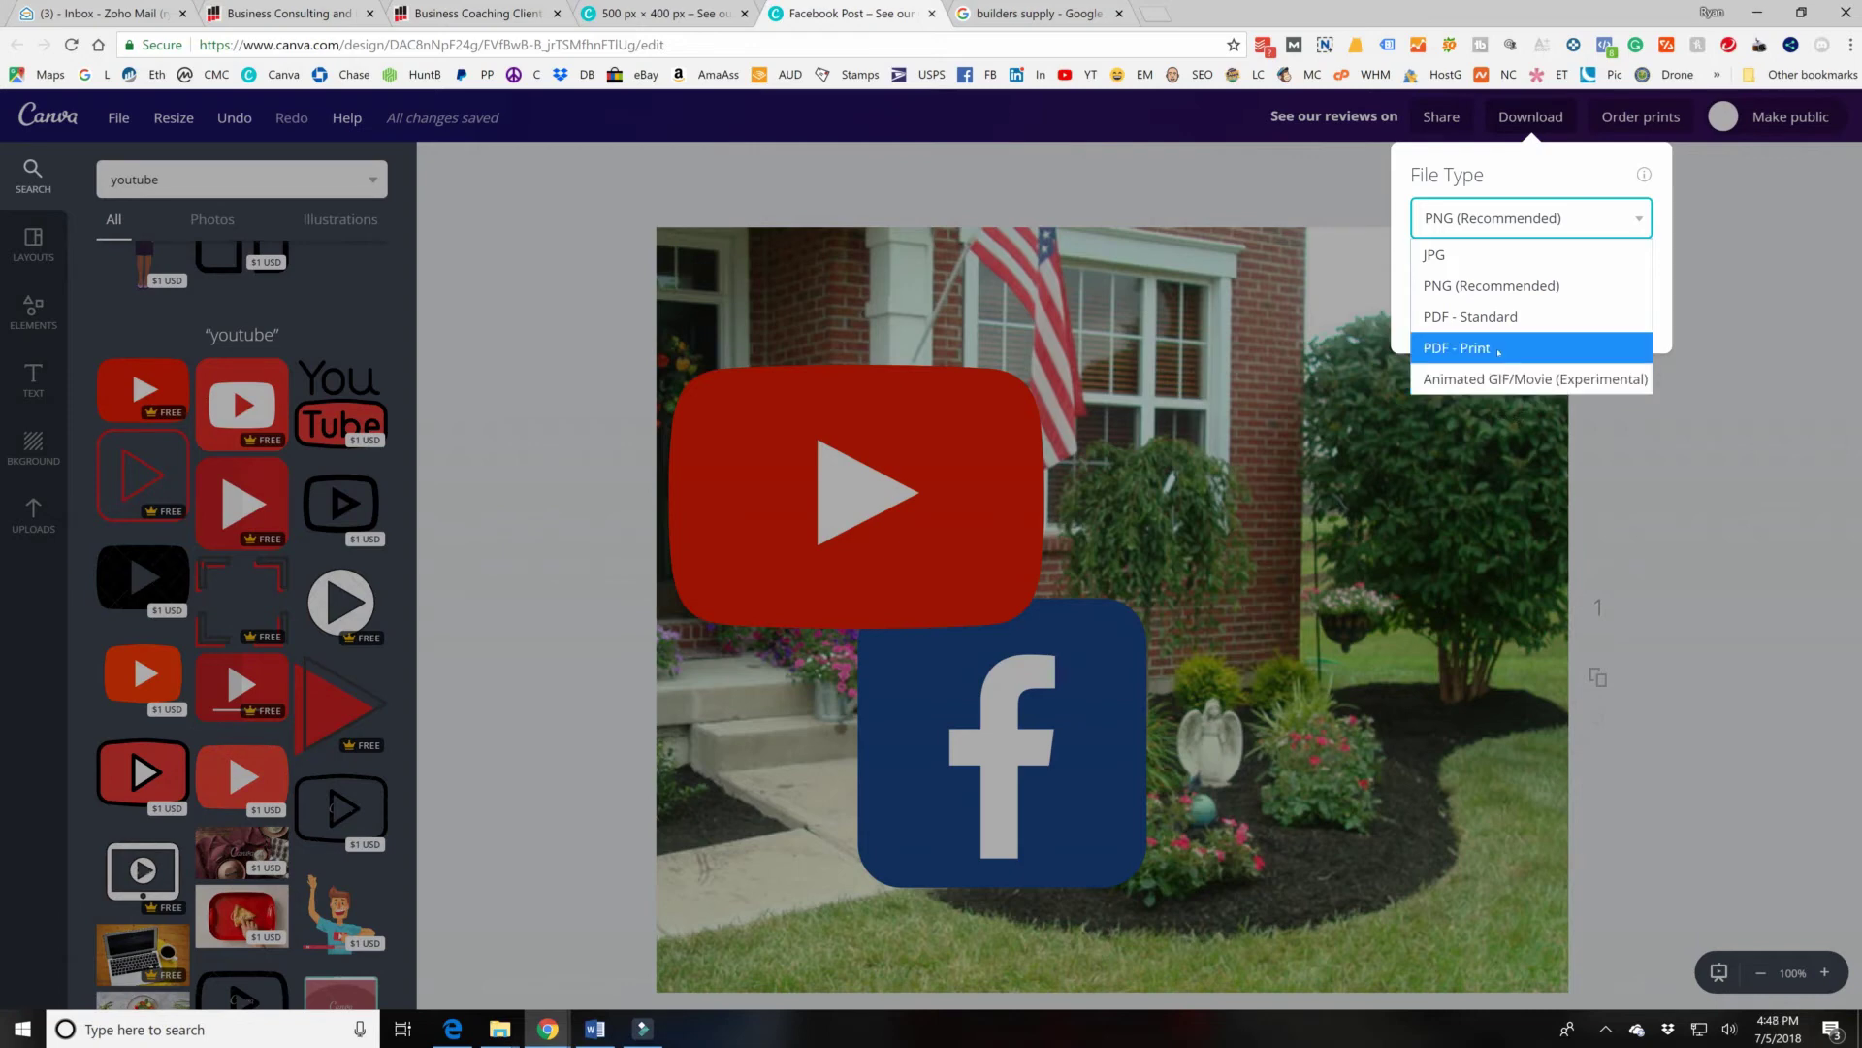
pyautogui.click(1523, 285)
pyautogui.click(982, 507)
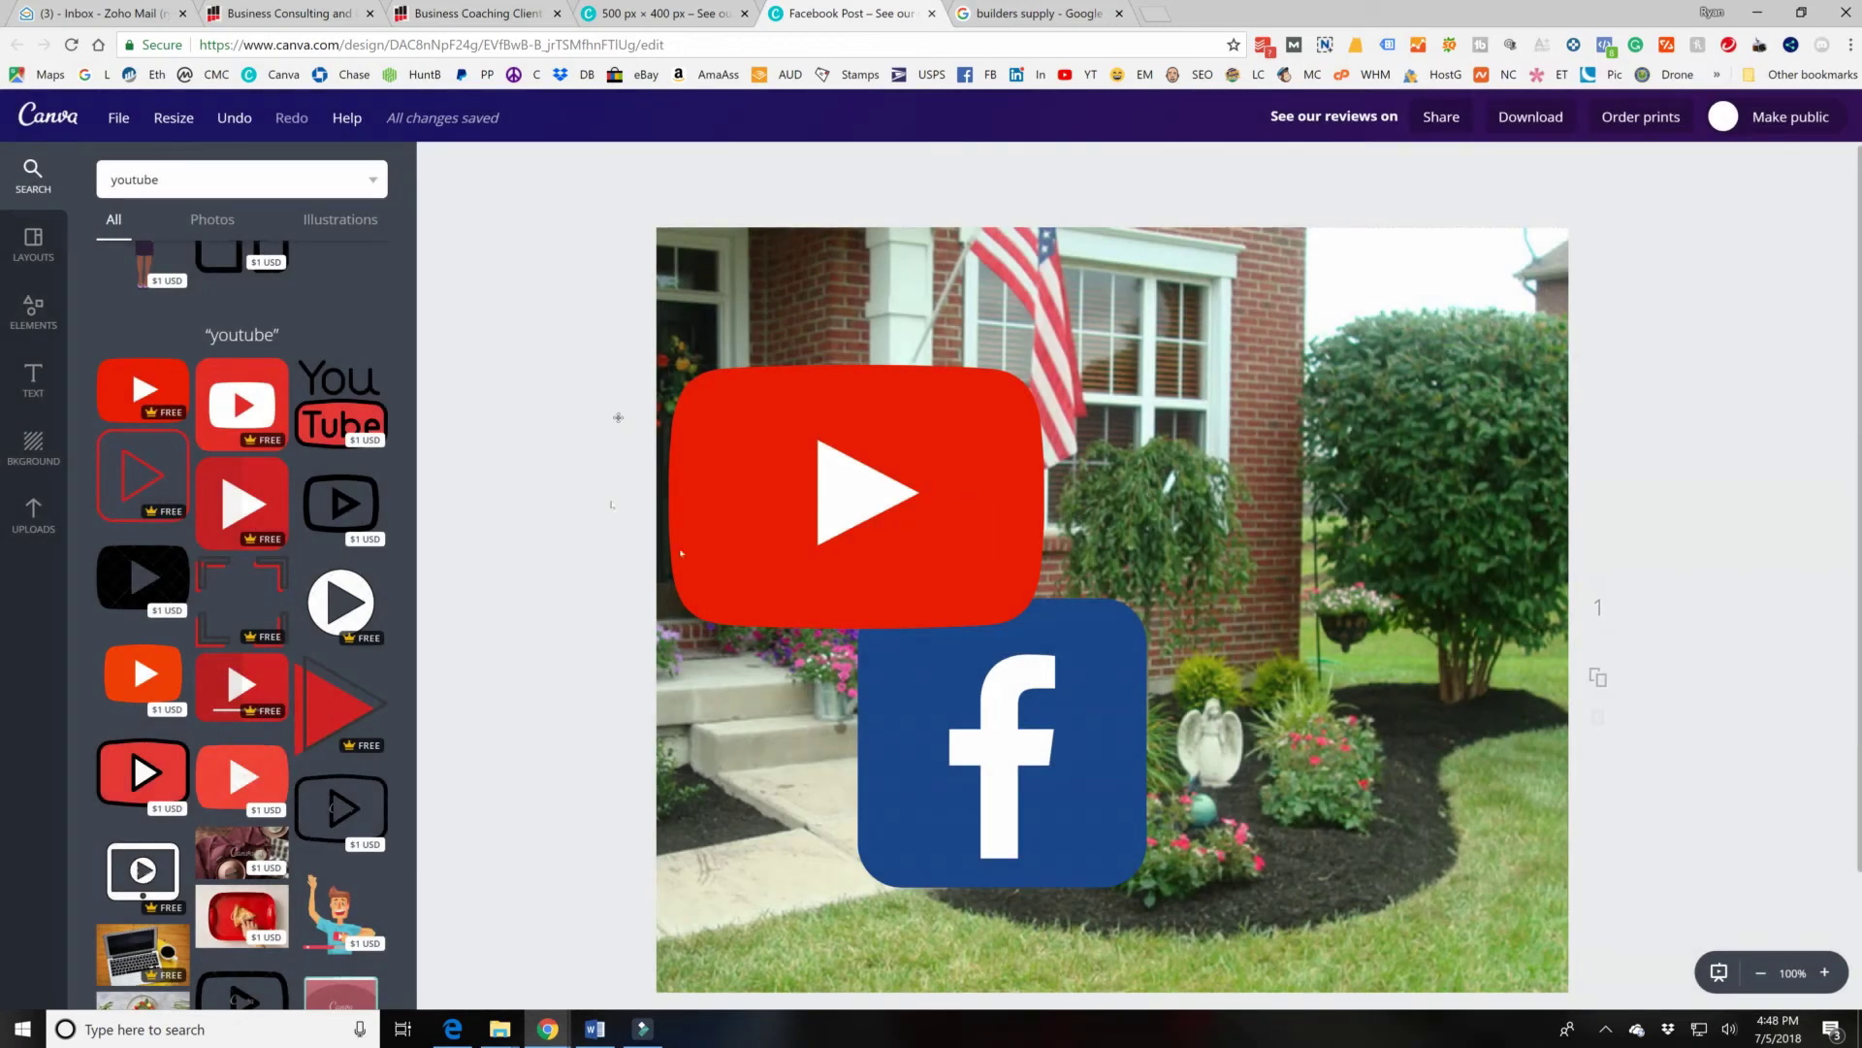
# Delete the YouTube logo, the Facebook logo and the house photo to empty the page.
pyautogui.click(760, 531)
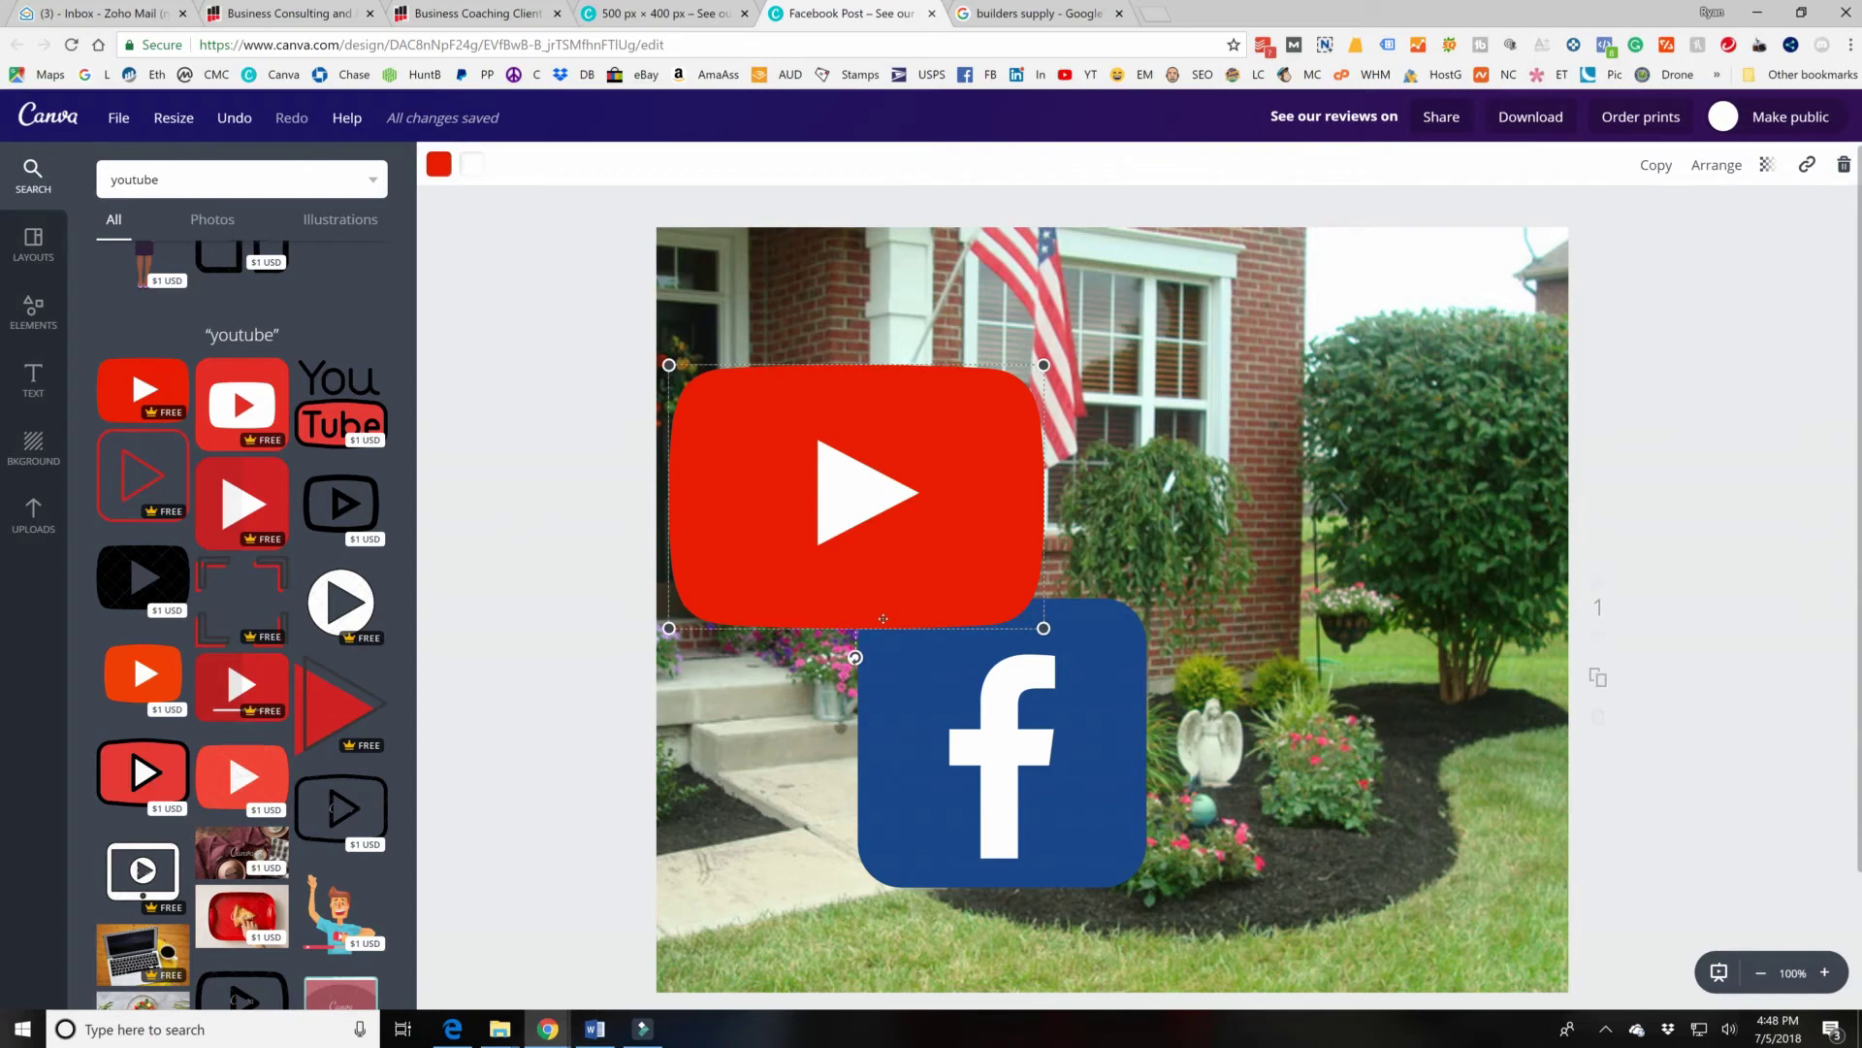
pyautogui.press('Delete')
pyautogui.click(927, 699)
pyautogui.press('Delete')
pyautogui.click(847, 631)
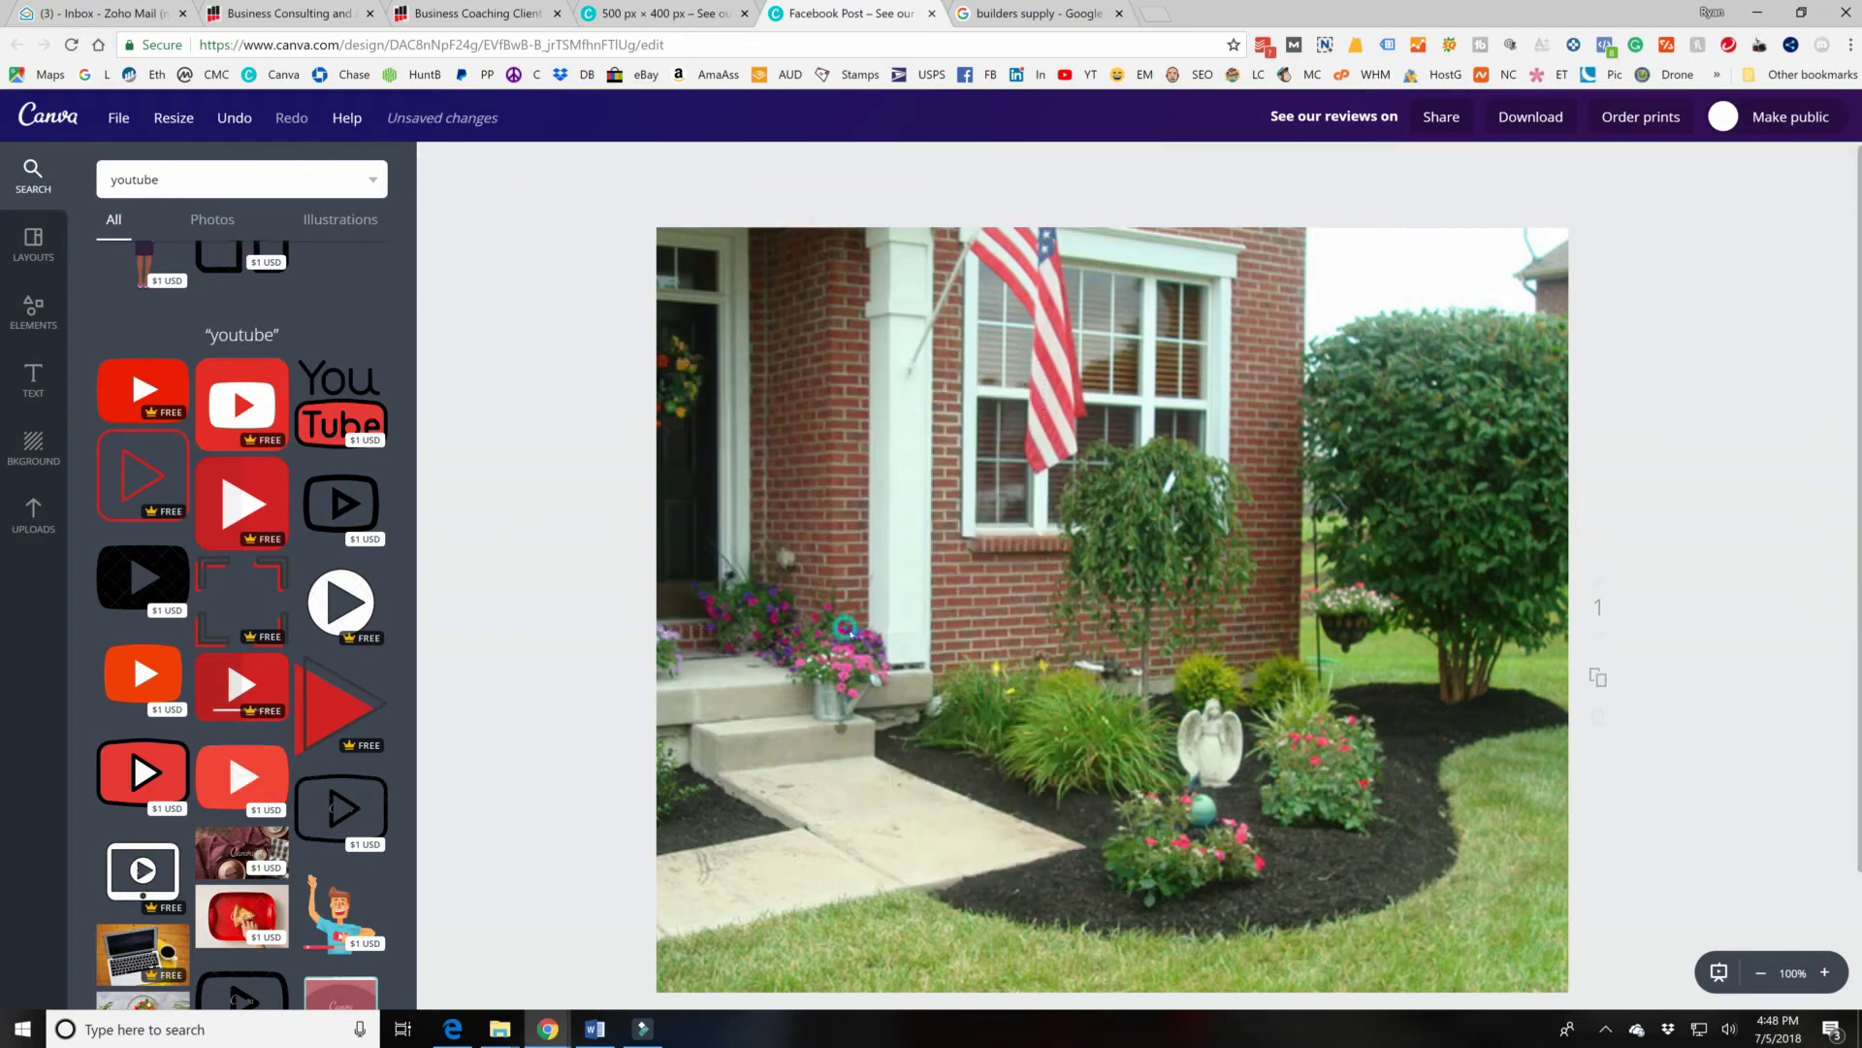
pyautogui.press('Delete')
# Find the "How To Rank On Google For Any Keyword" image among the uploads and place it on the blank page.
pyautogui.click(32, 529)
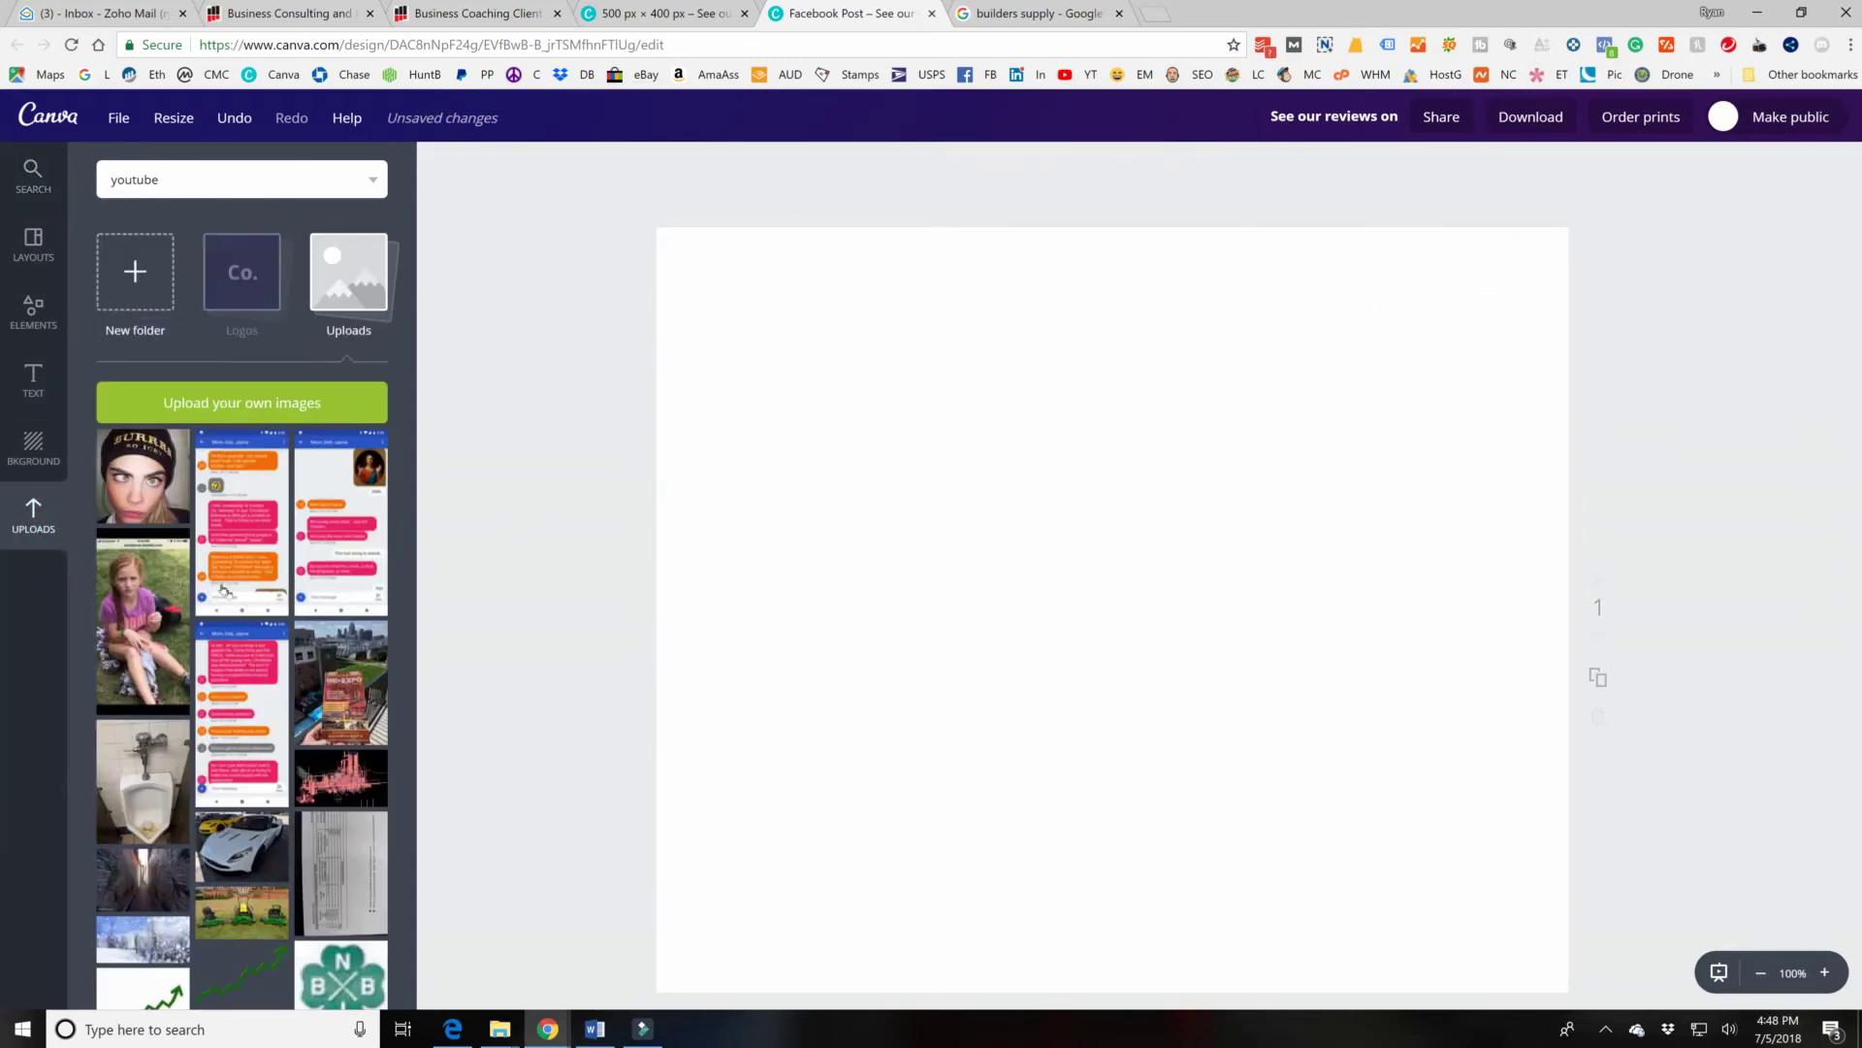
pyautogui.scroll(-3, 240, 485)
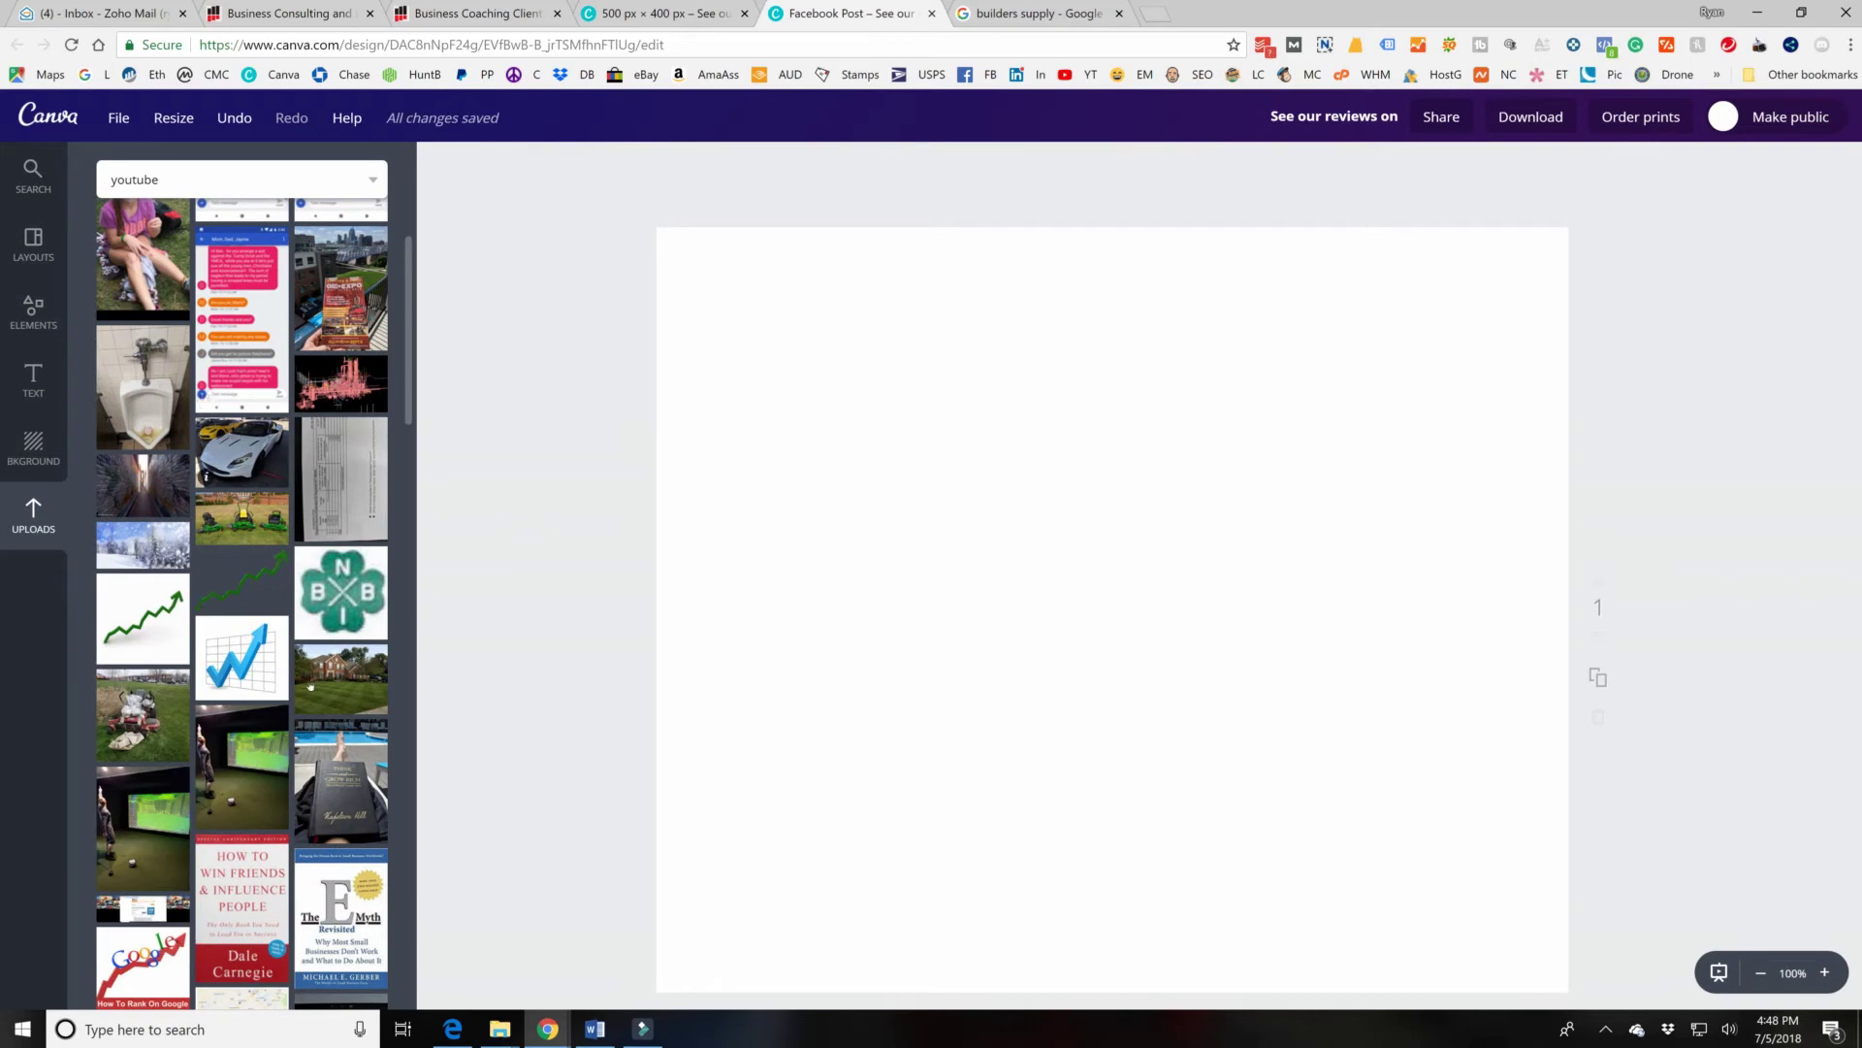
pyautogui.scroll(-2, 205, 475)
pyautogui.click(136, 767)
pyautogui.click(1072, 528)
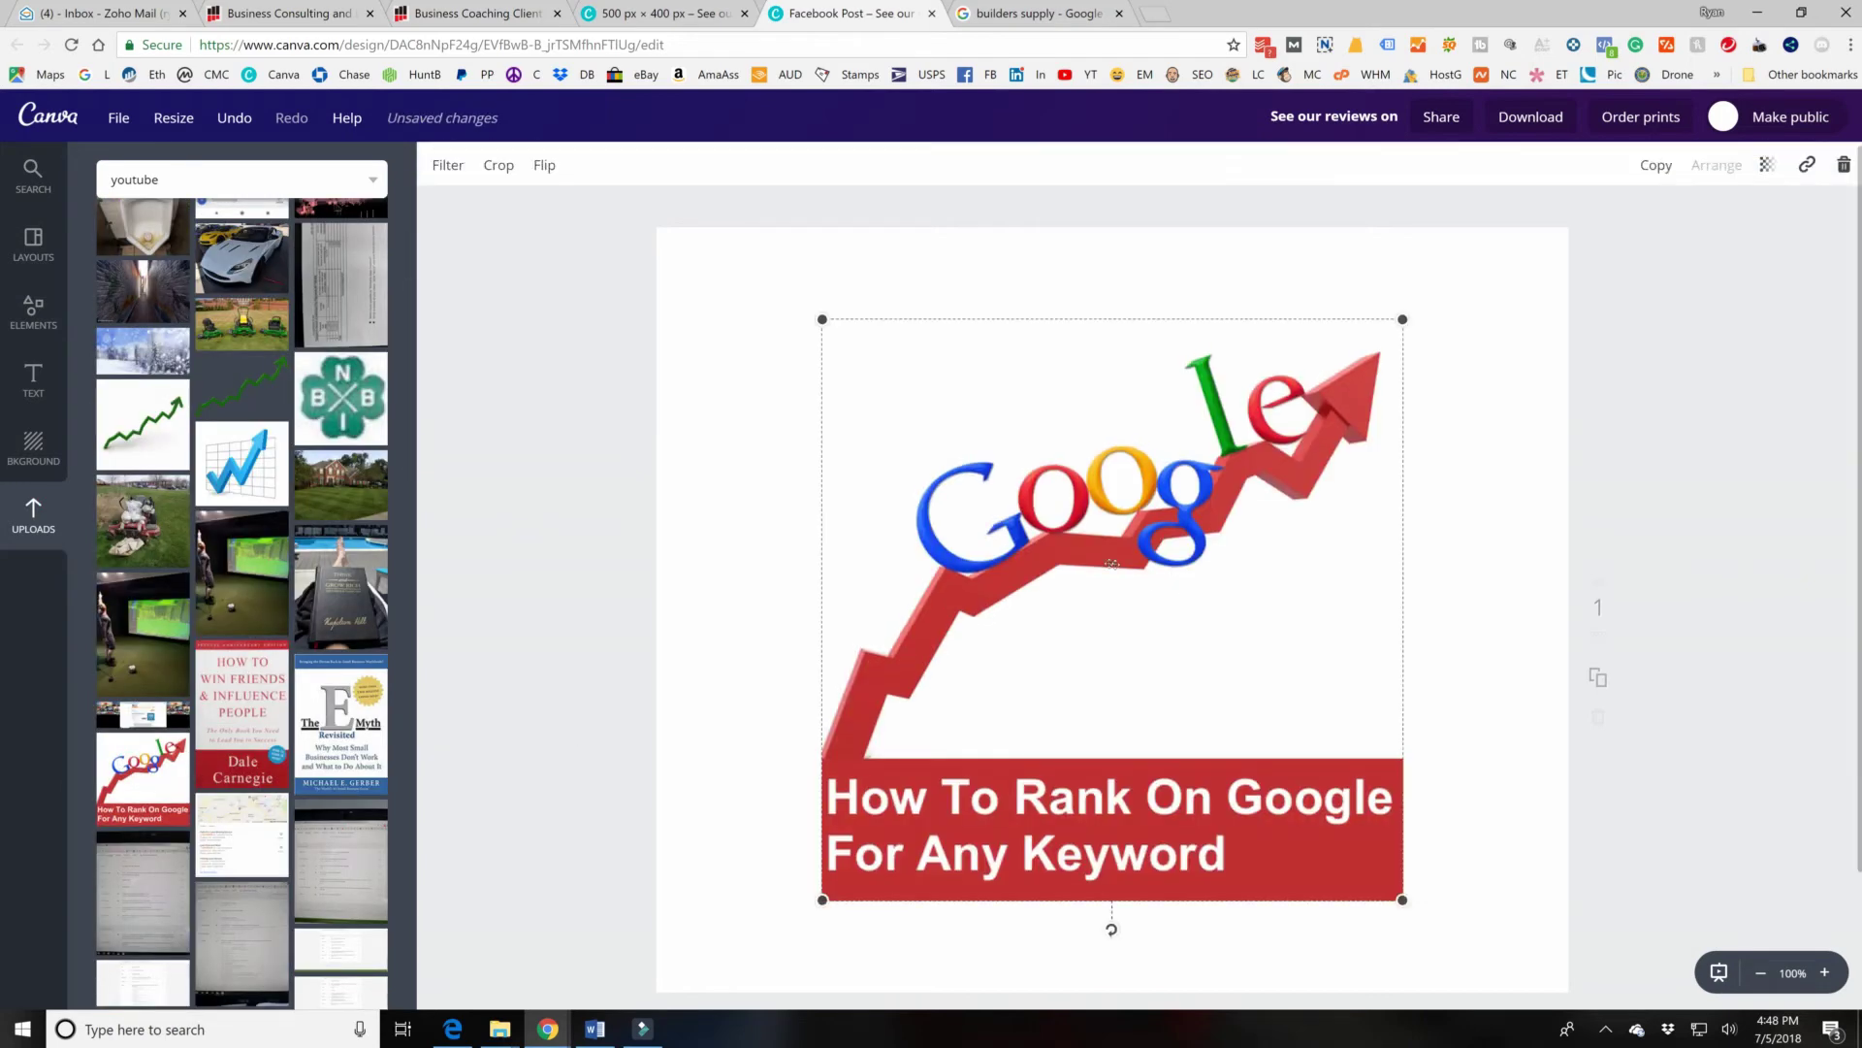
# Reposition the Google ranking image near the page's centre, with its whole red caption banner inside the page, and keep it selected.
pyautogui.scroll(-1, 1077, 524)
pyautogui.moveTo(1076, 521); pyautogui.dragTo(982, 648)
pyautogui.click(701, 349)
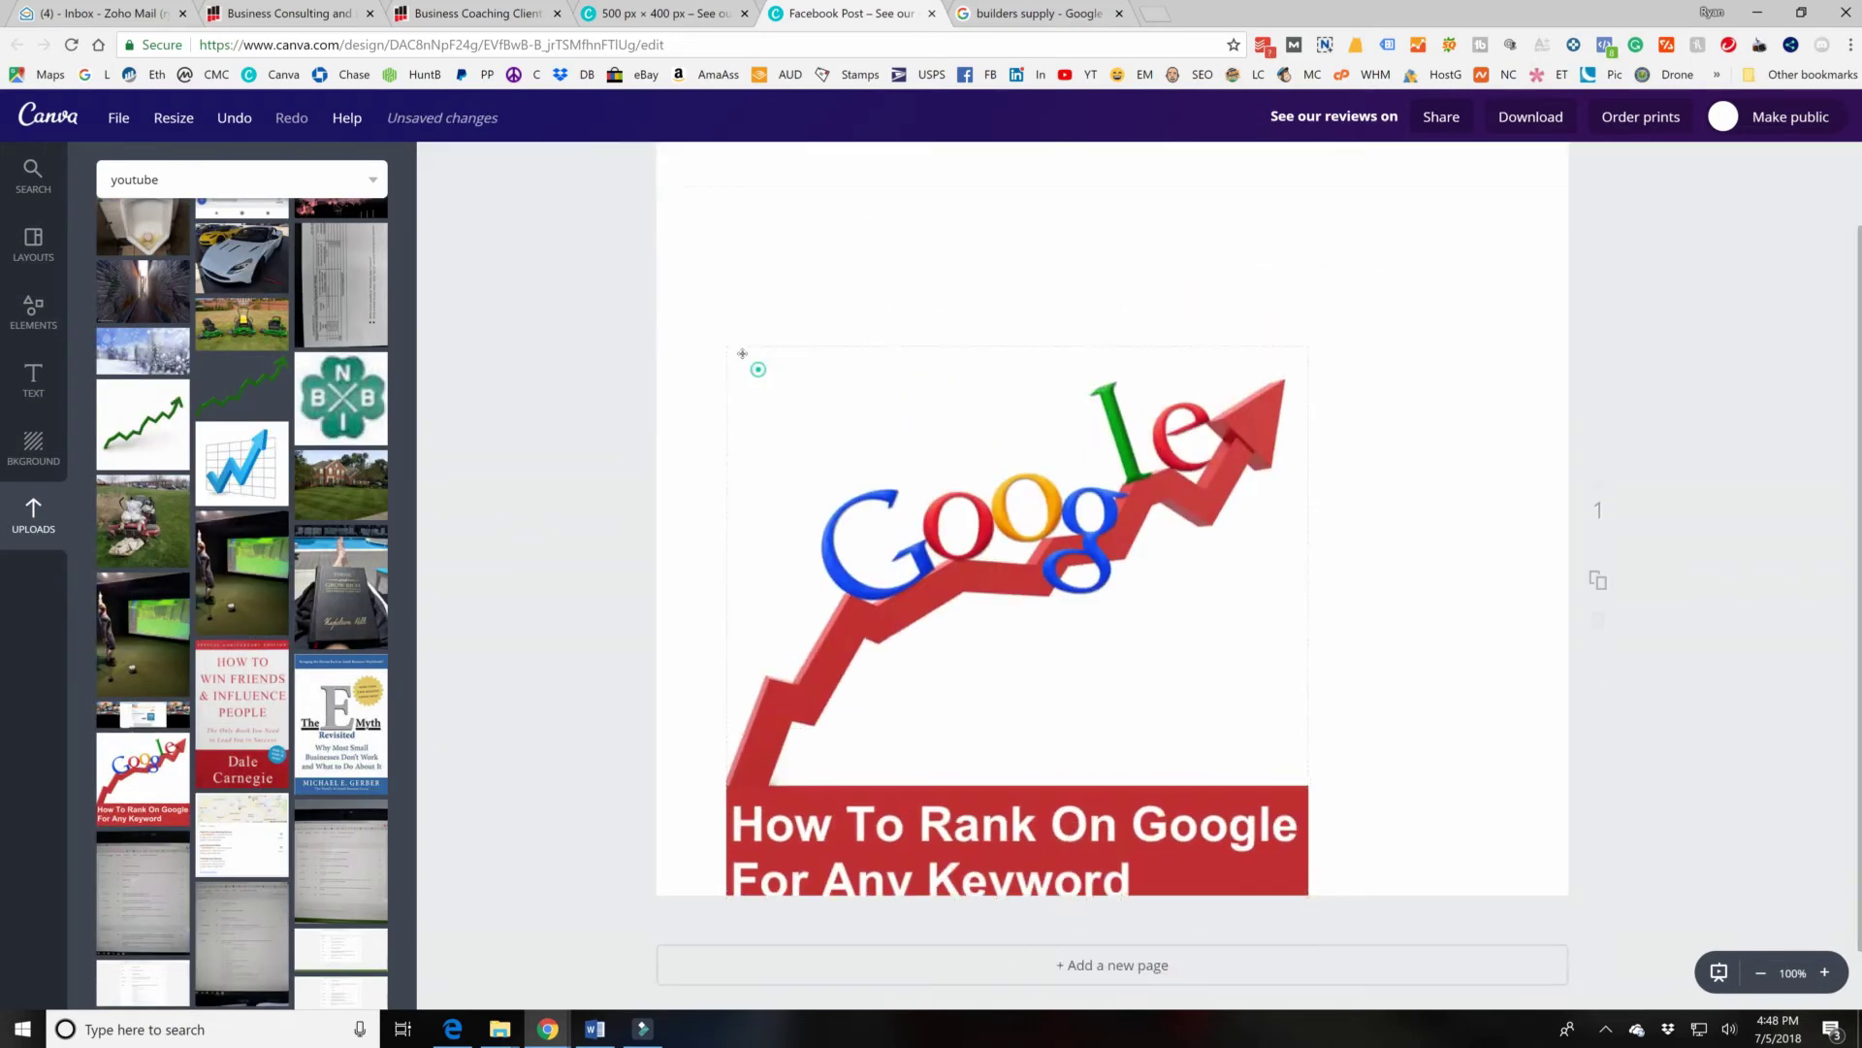
pyautogui.click(748, 368)
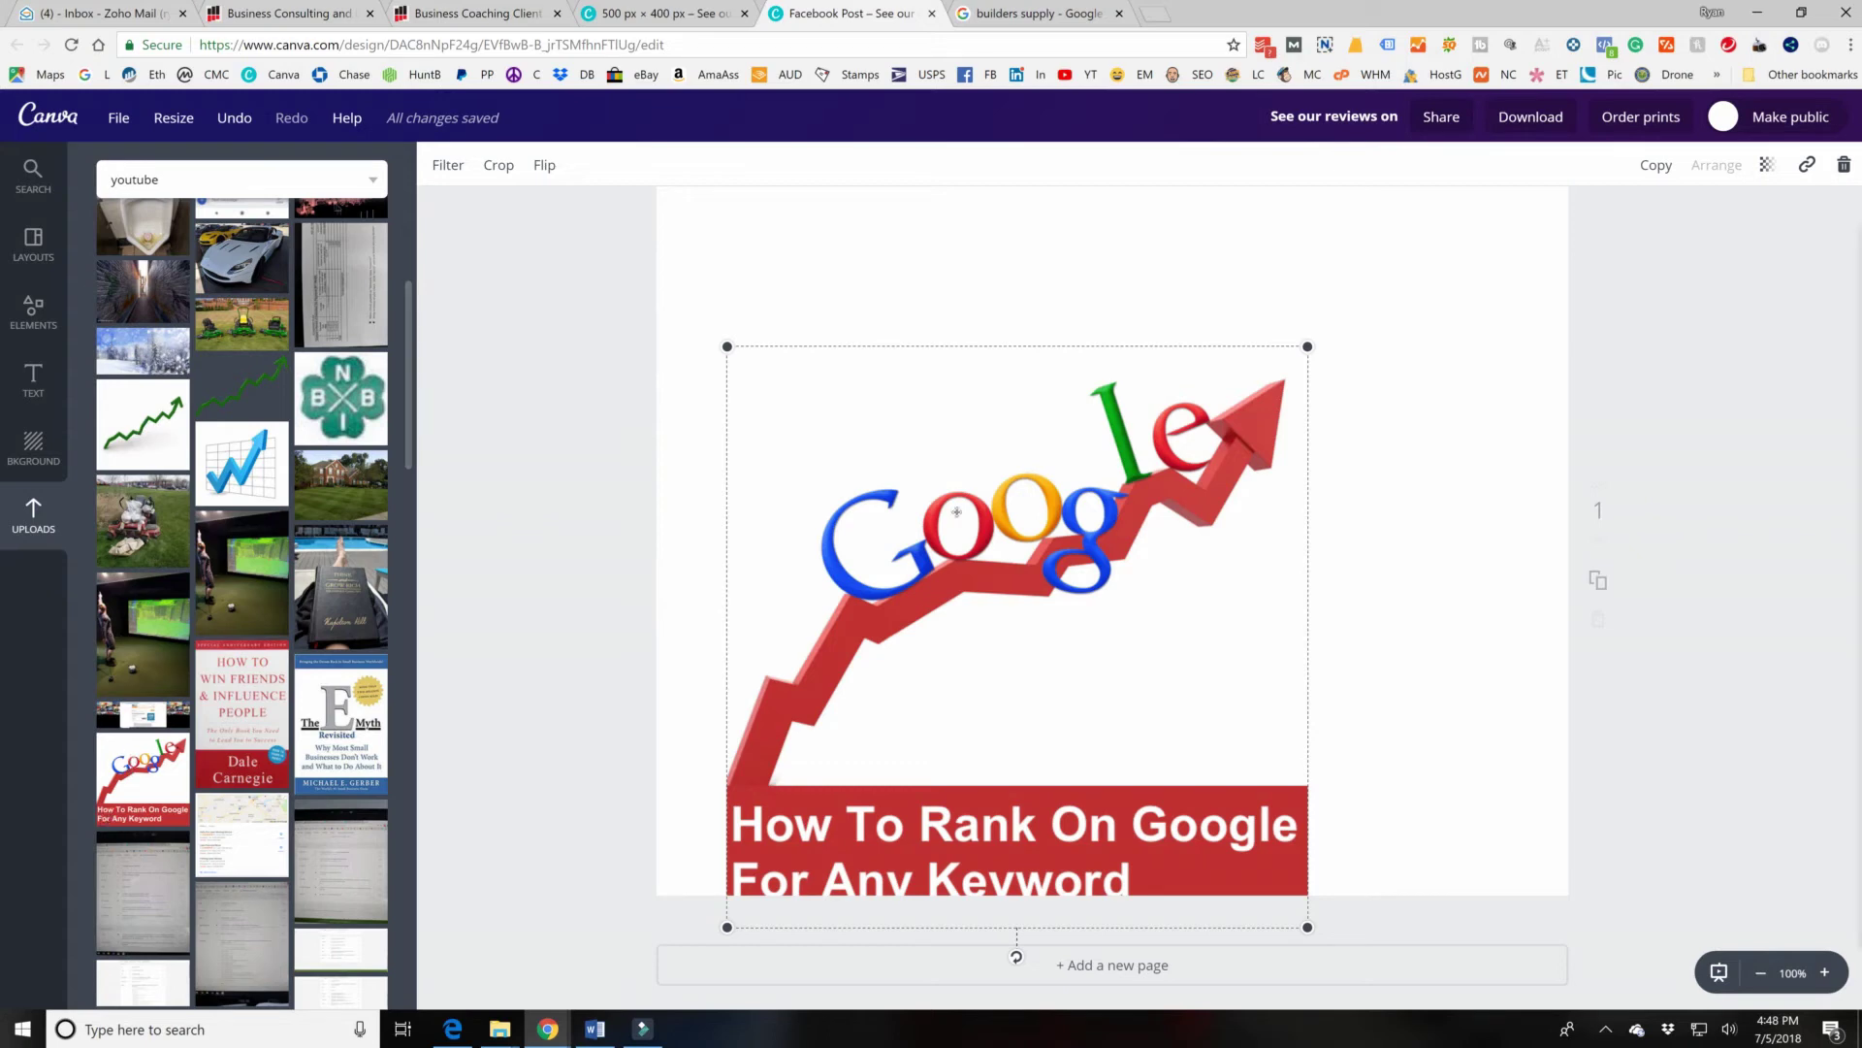
pyautogui.moveTo(808, 416); pyautogui.dragTo(887, 316)
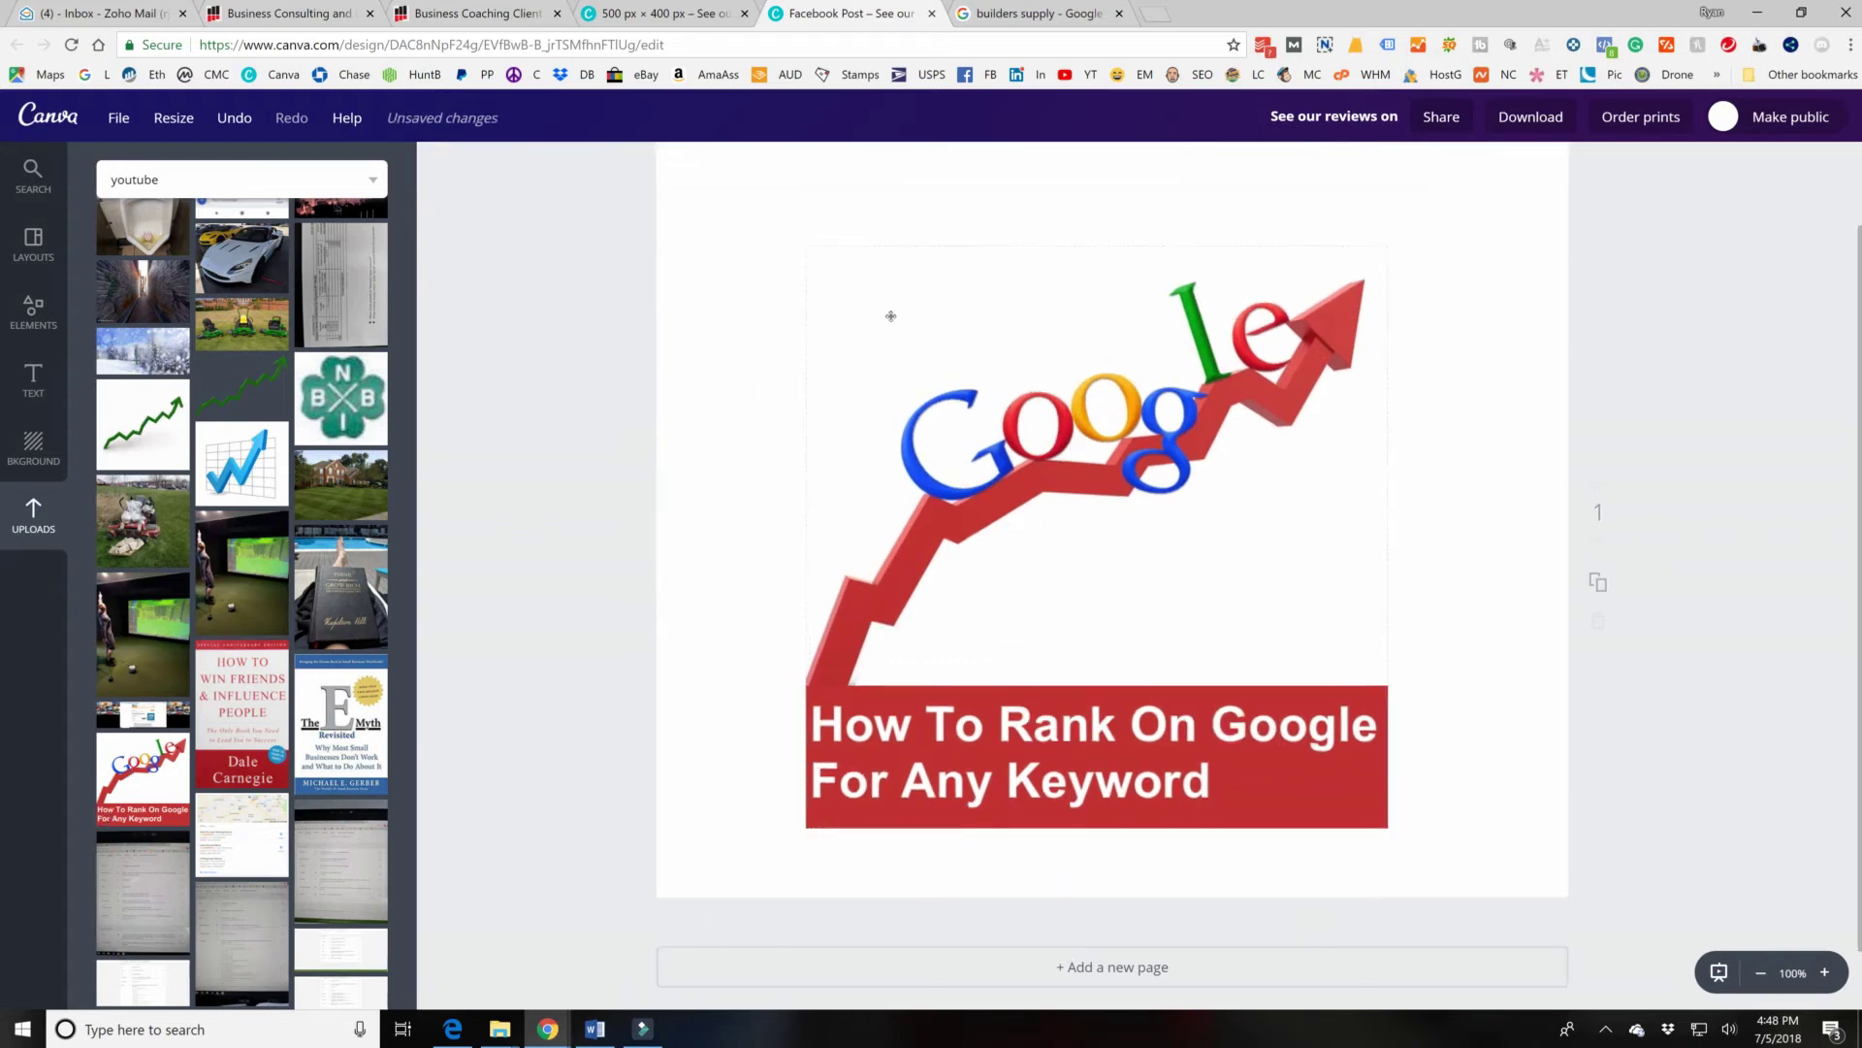
pyautogui.scroll(1, 885, 312)
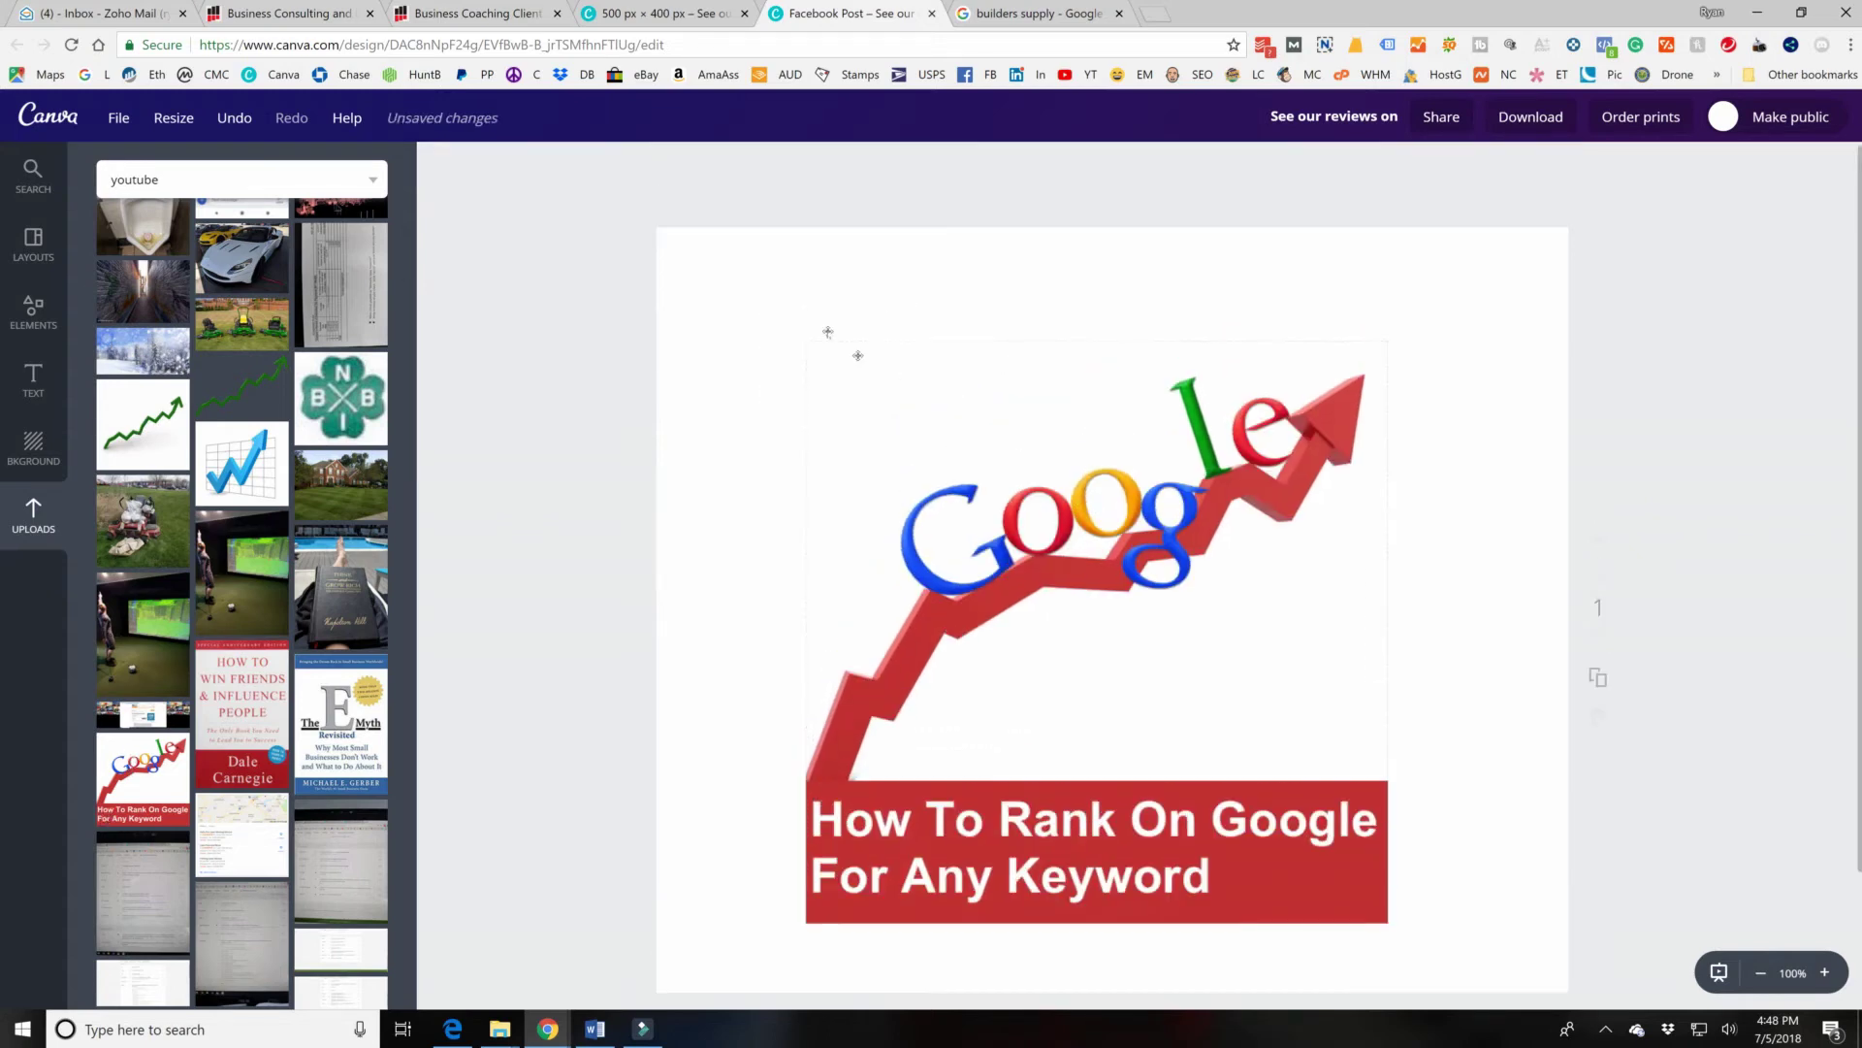
pyautogui.click(1220, 685)
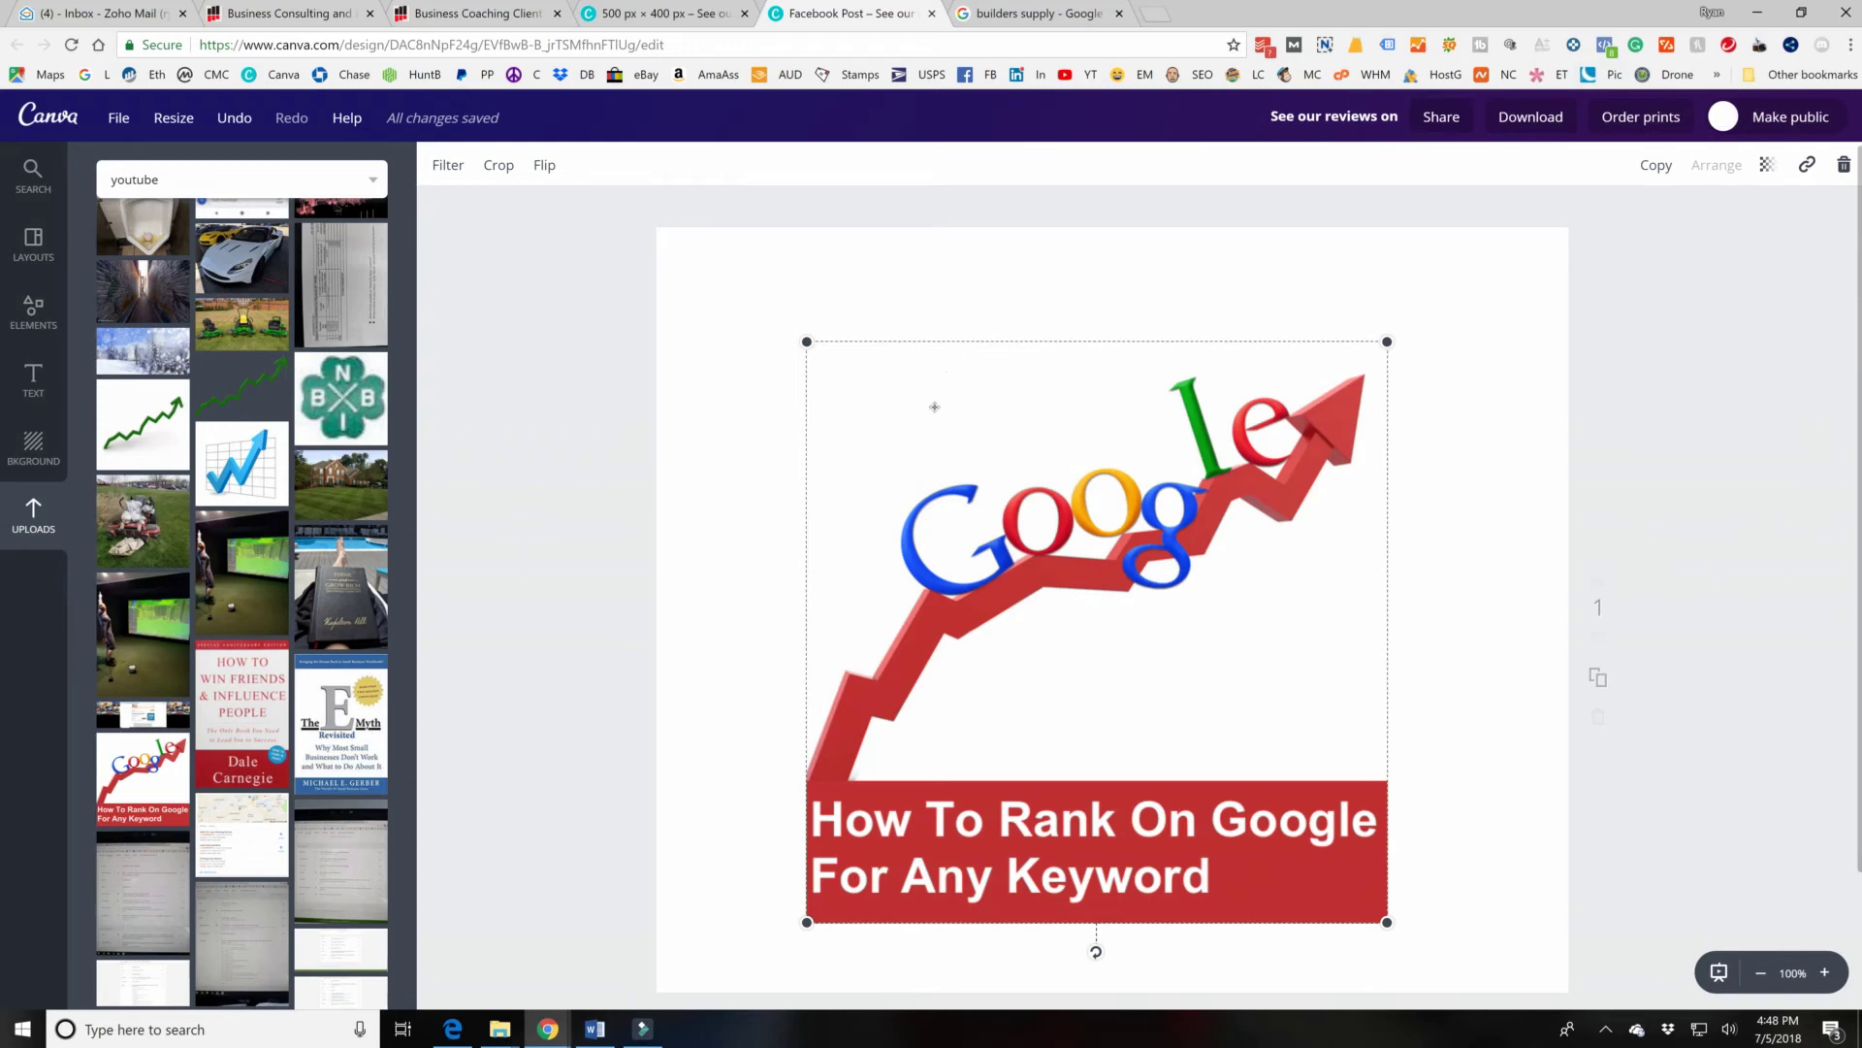
pyautogui.scroll(-1, 1002, 406)
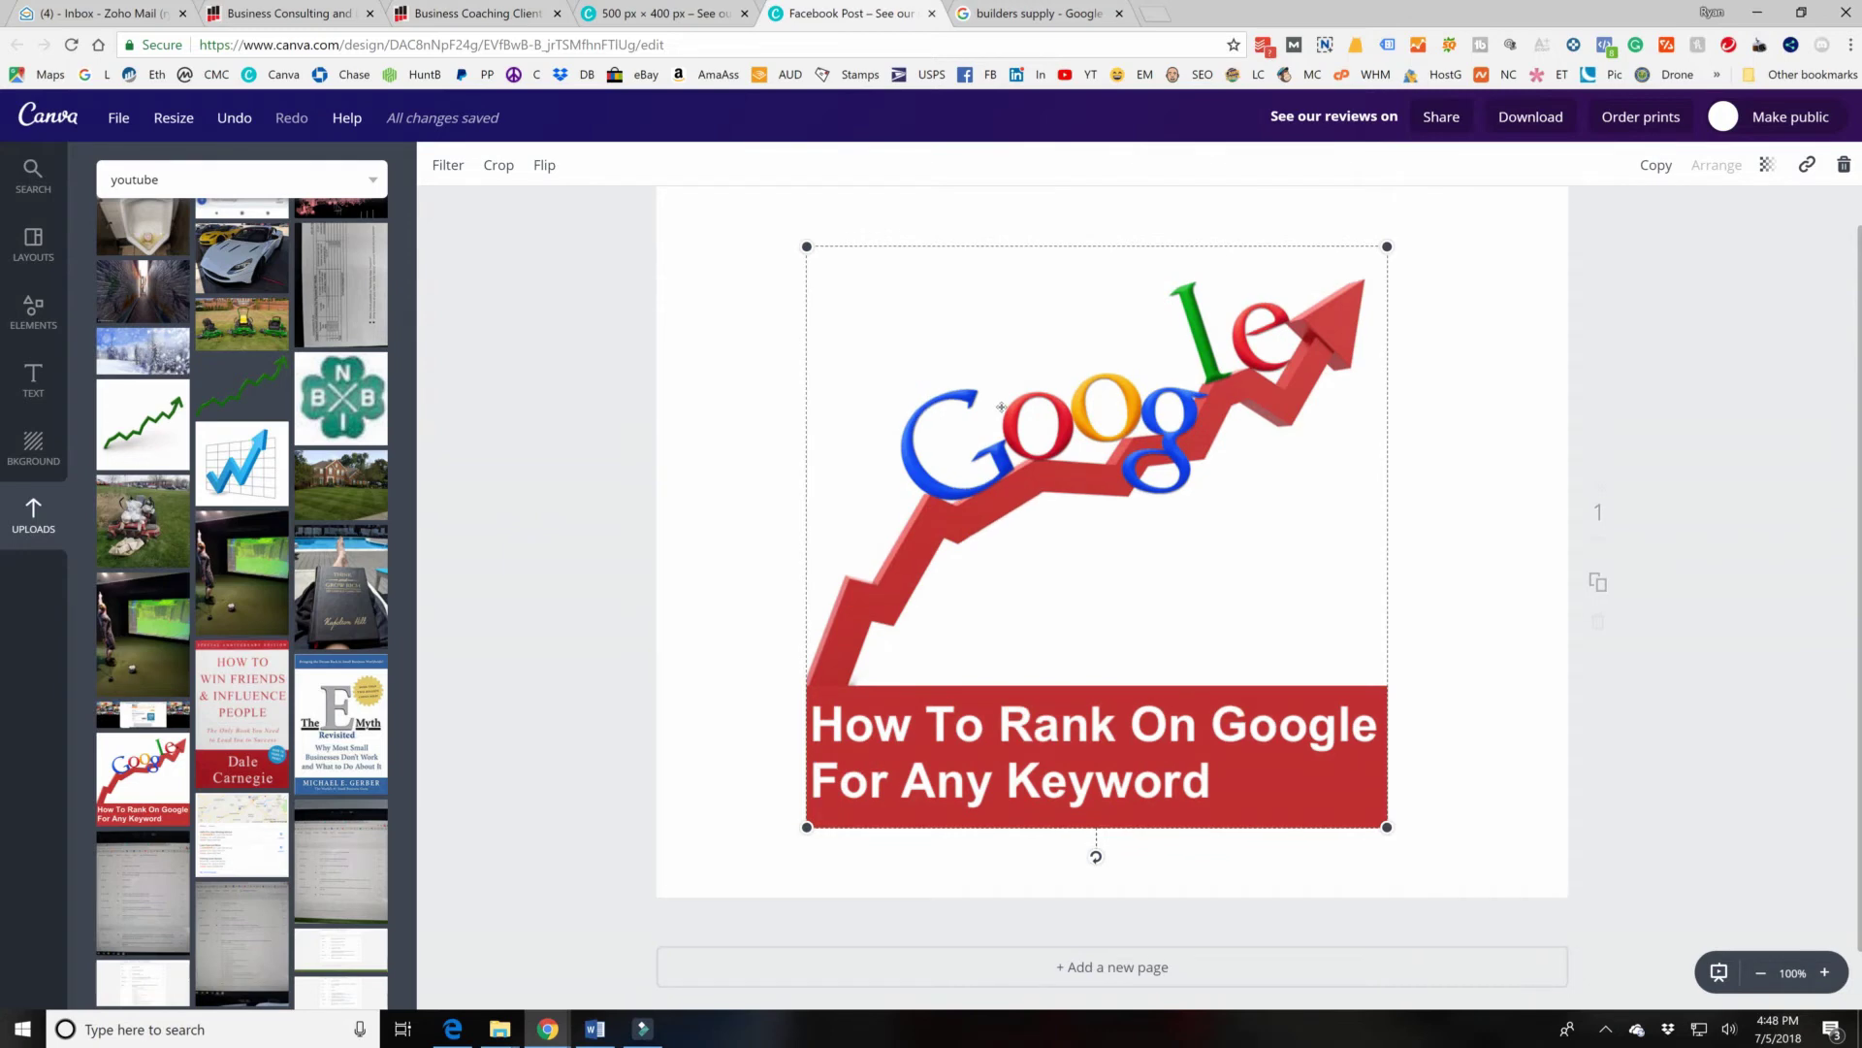
pyautogui.scroll(1, 1067, 406)
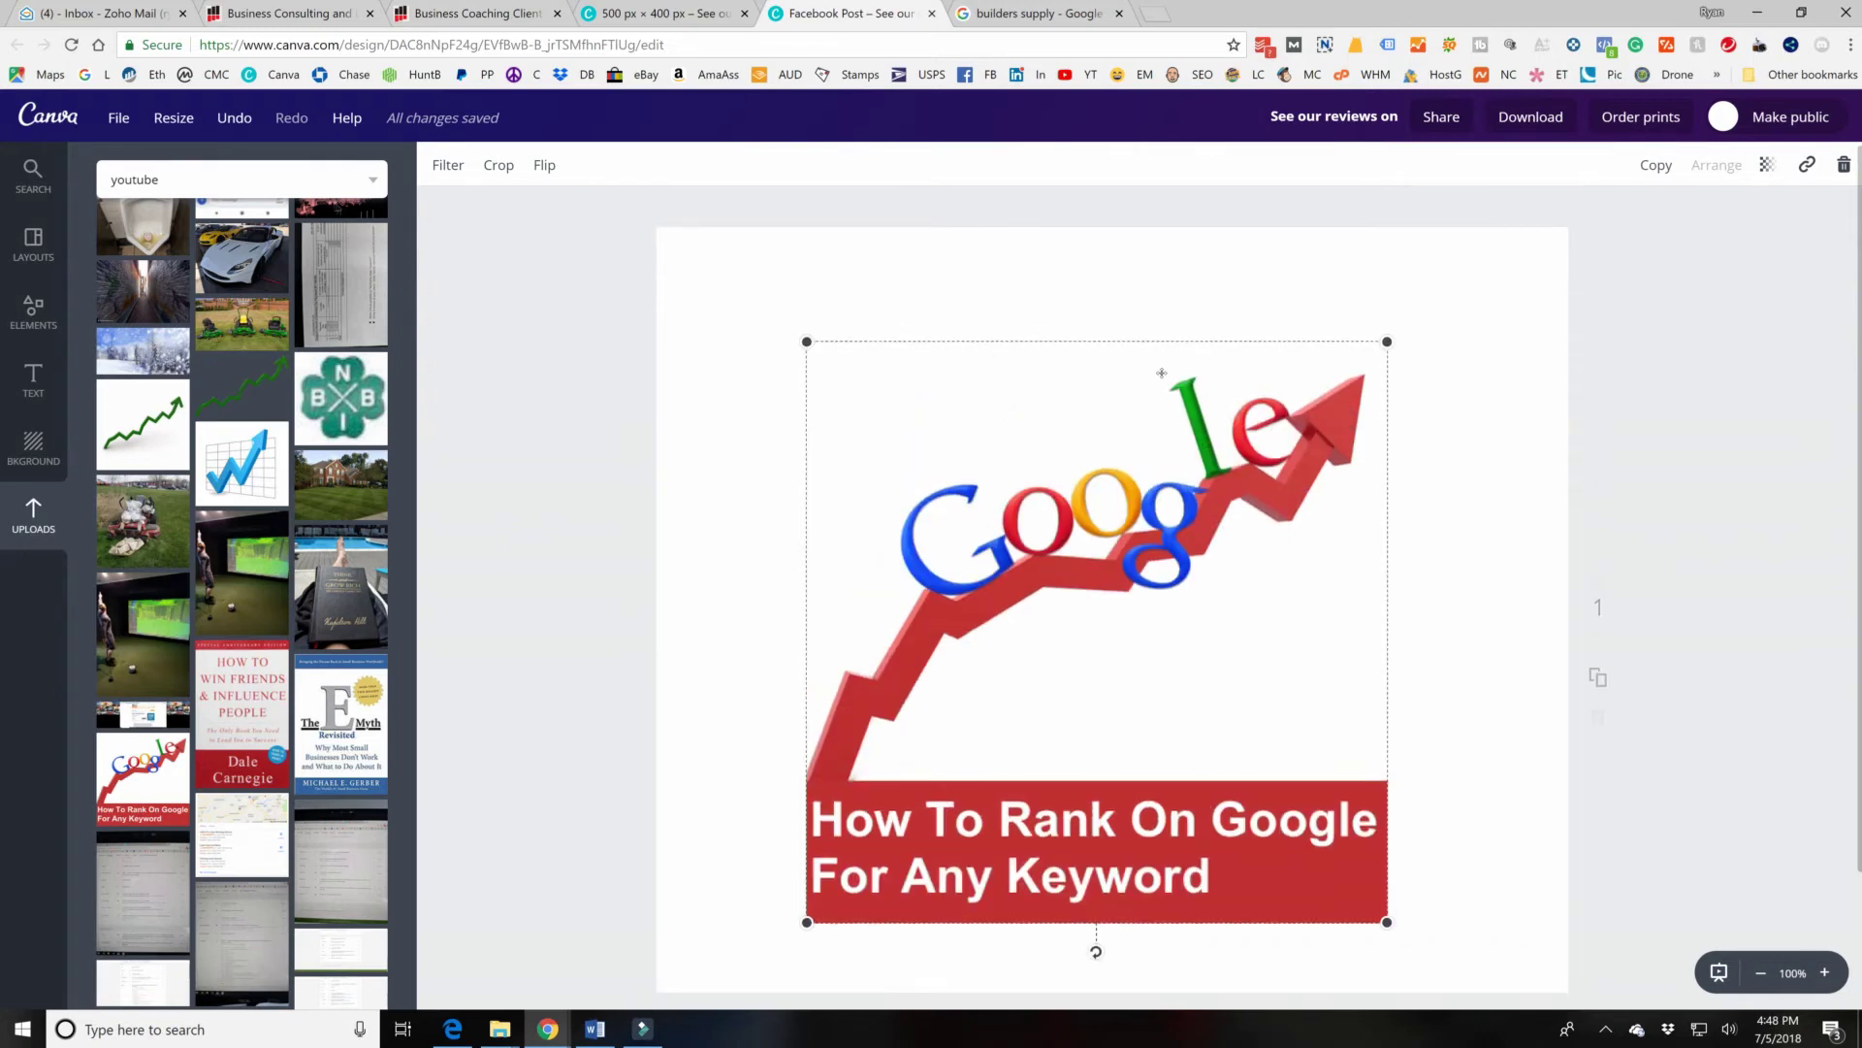
# Enable a transparent background for the PNG download, switch the file type to JPG, and review the other formats, keeping JPG.
pyautogui.click(1519, 124)
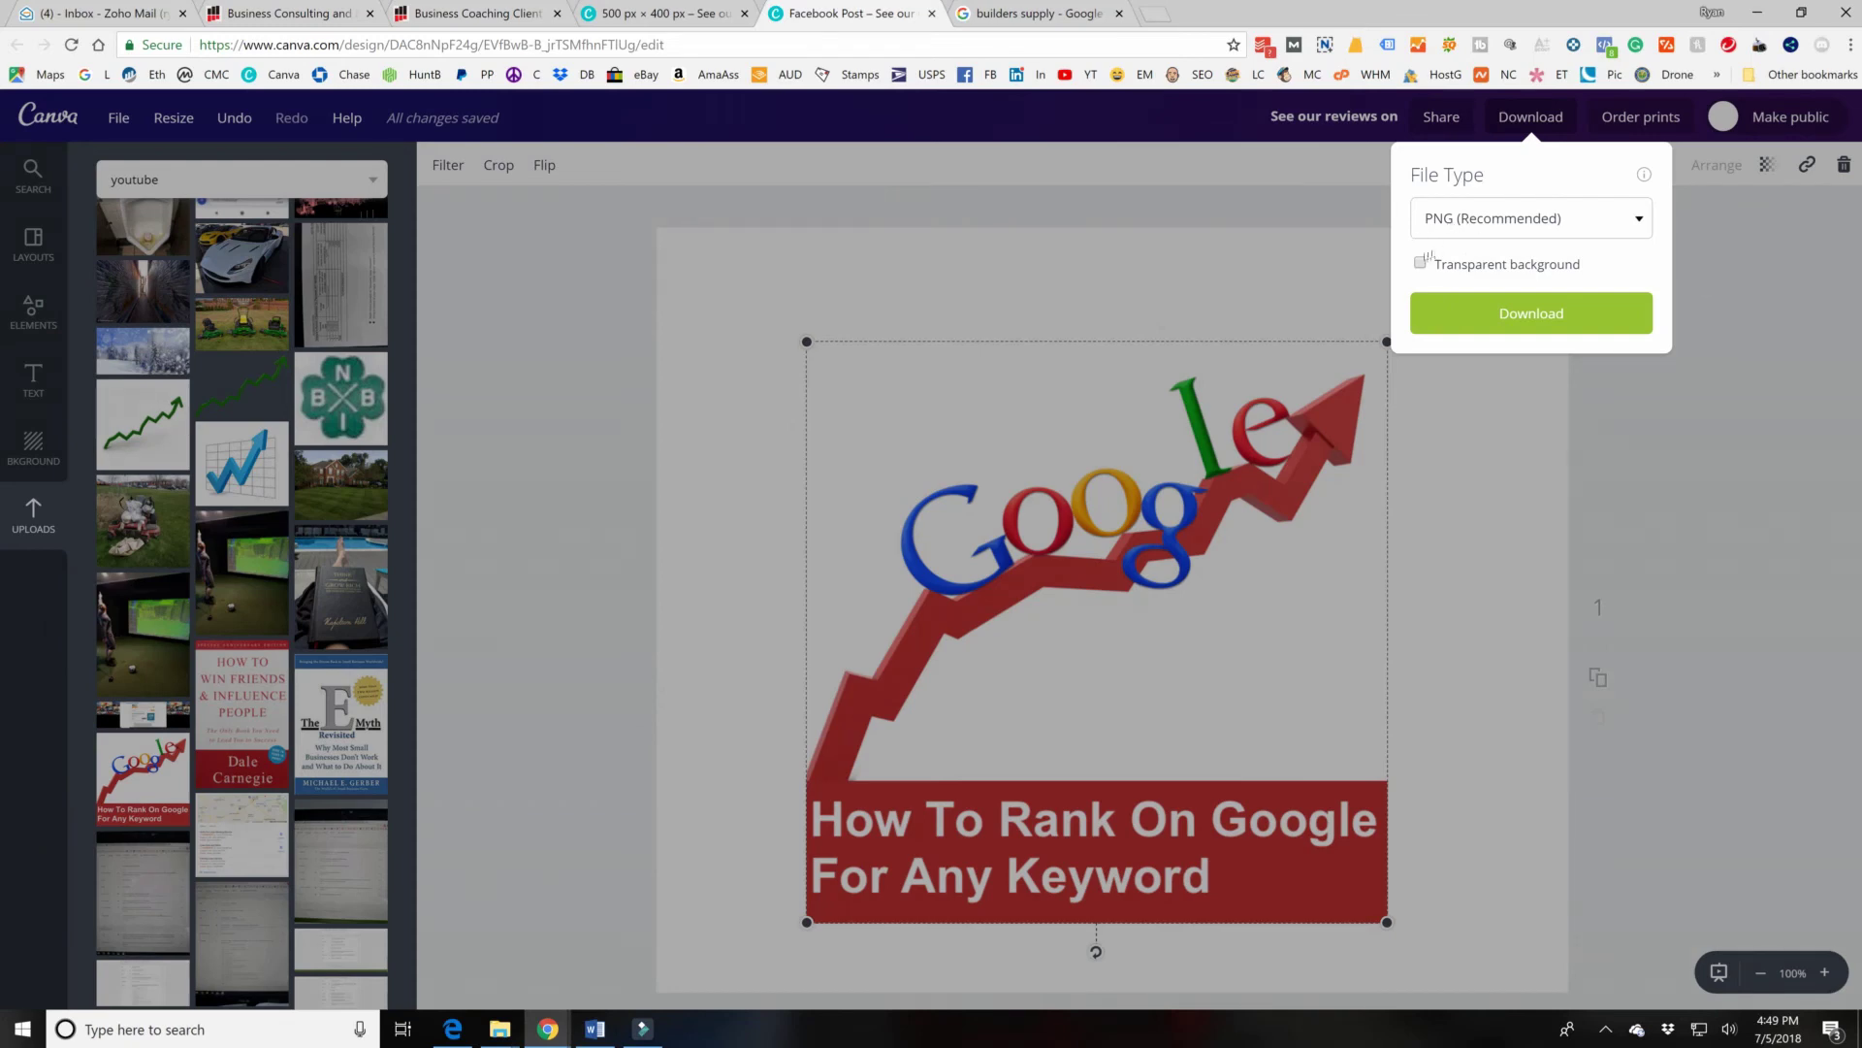
pyautogui.click(1422, 263)
pyautogui.click(1608, 233)
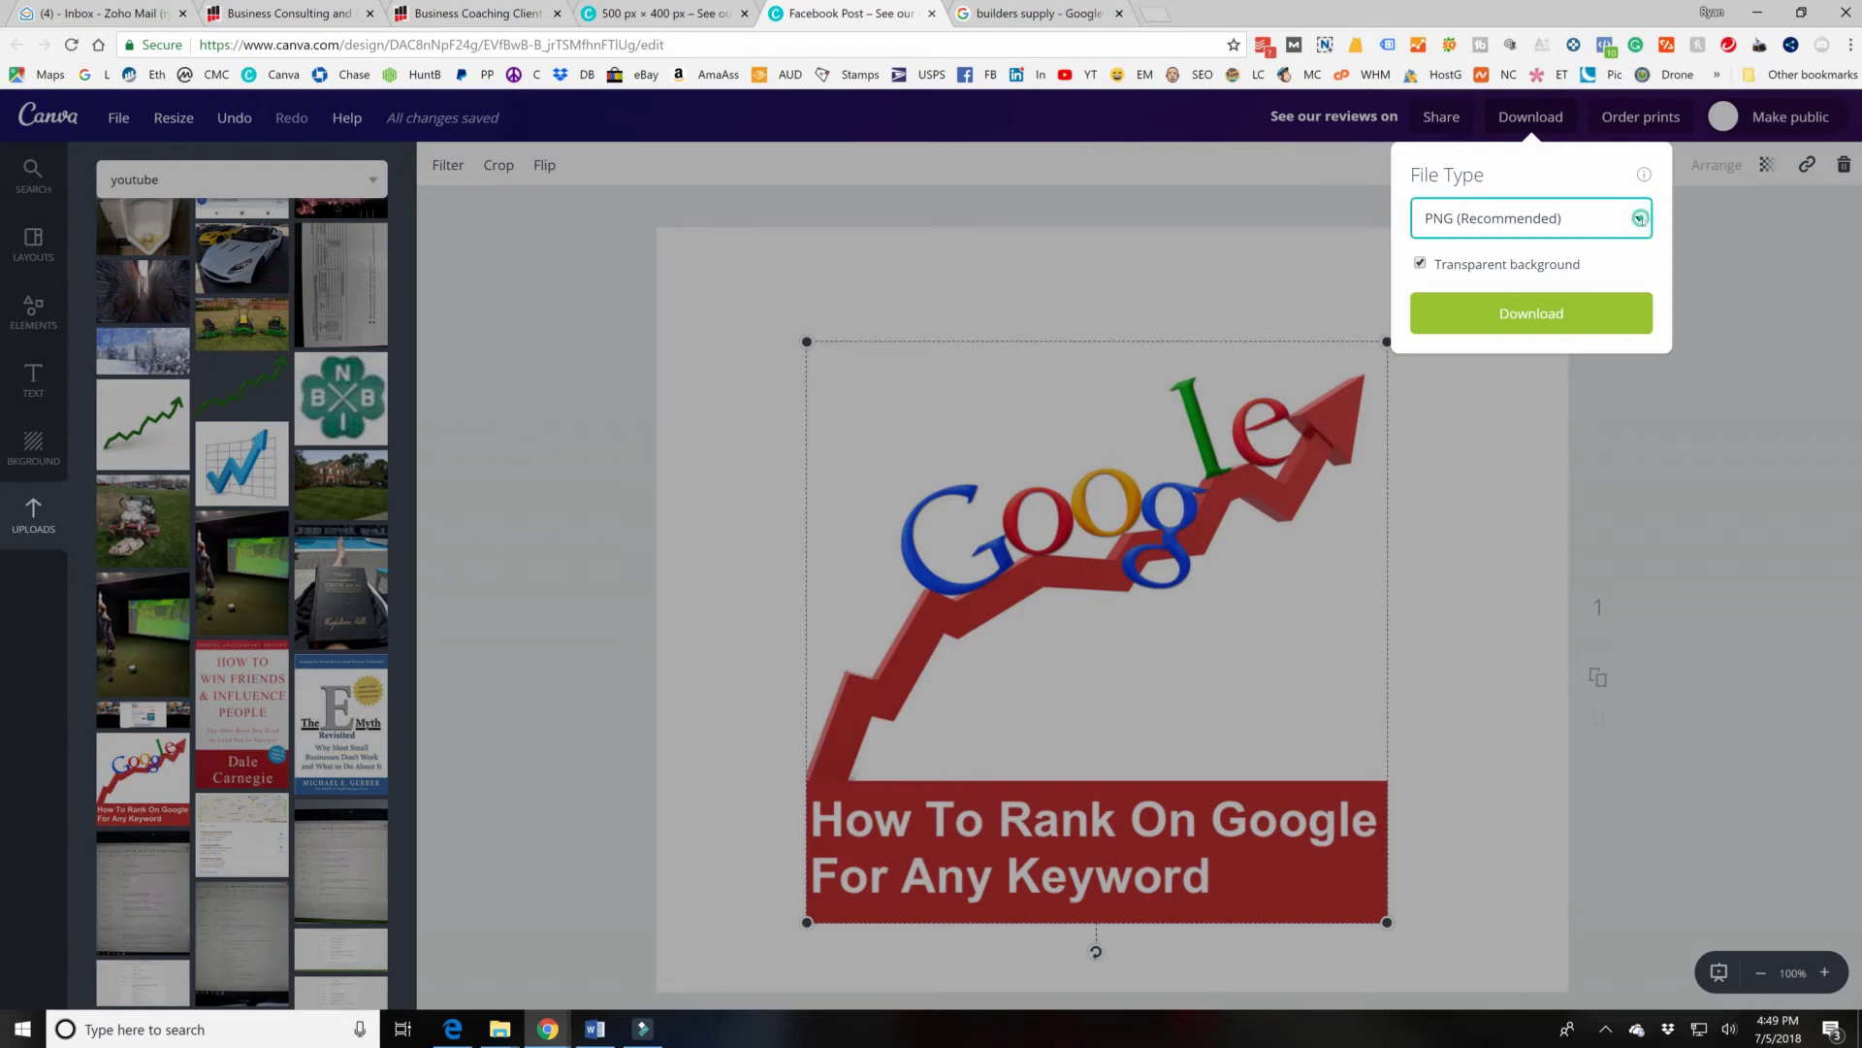
pyautogui.click(1431, 249)
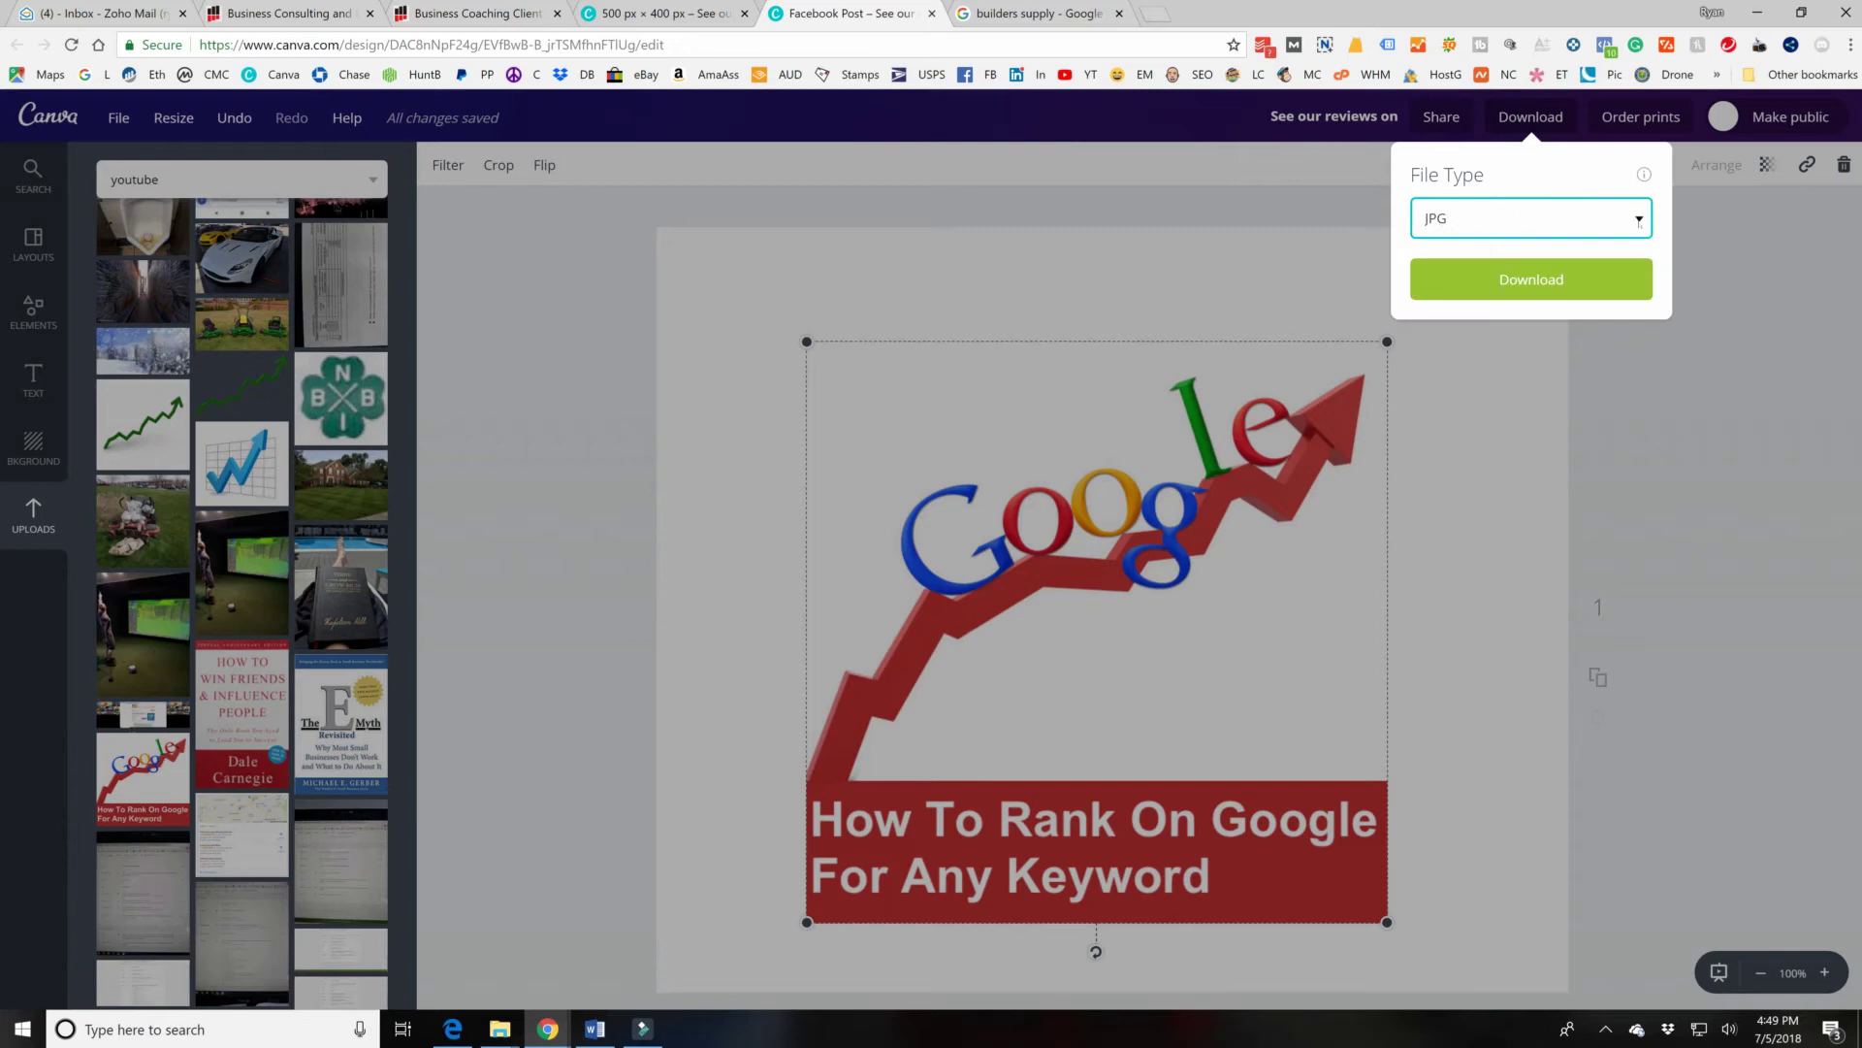
pyautogui.click(1638, 219)
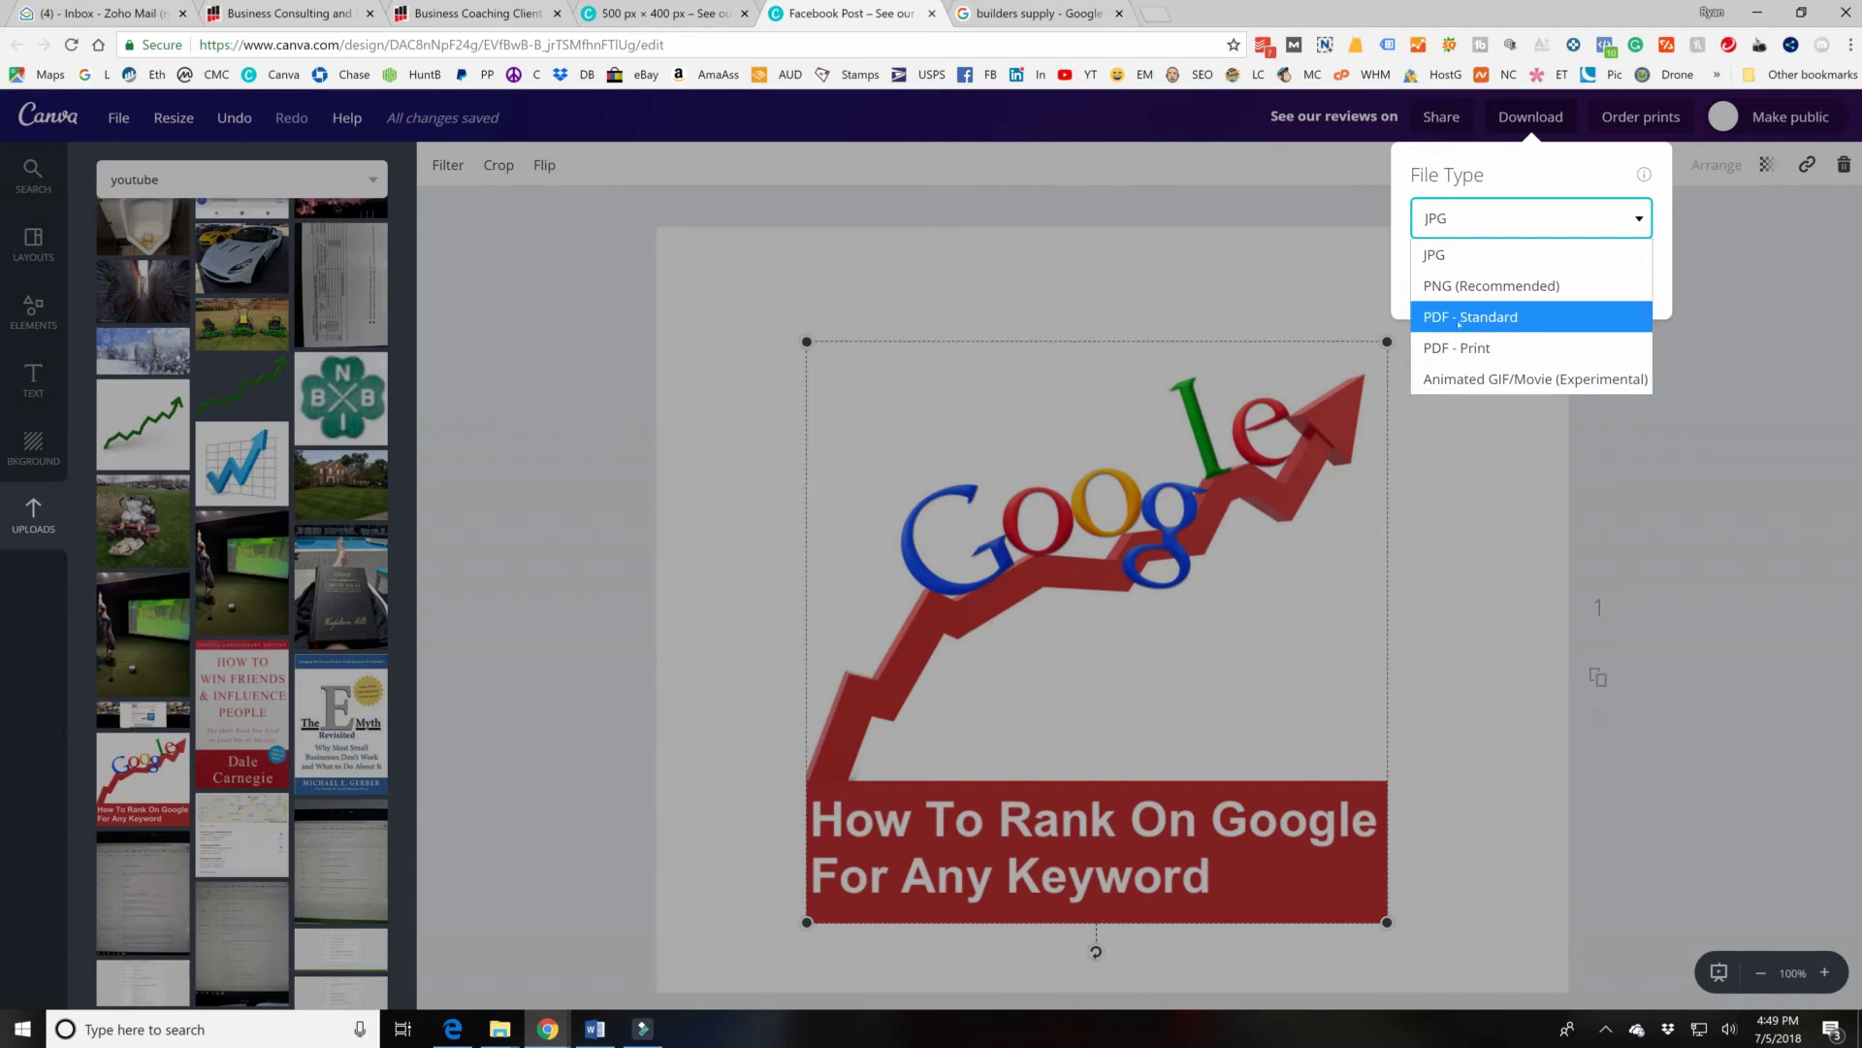
pyautogui.click(1484, 255)
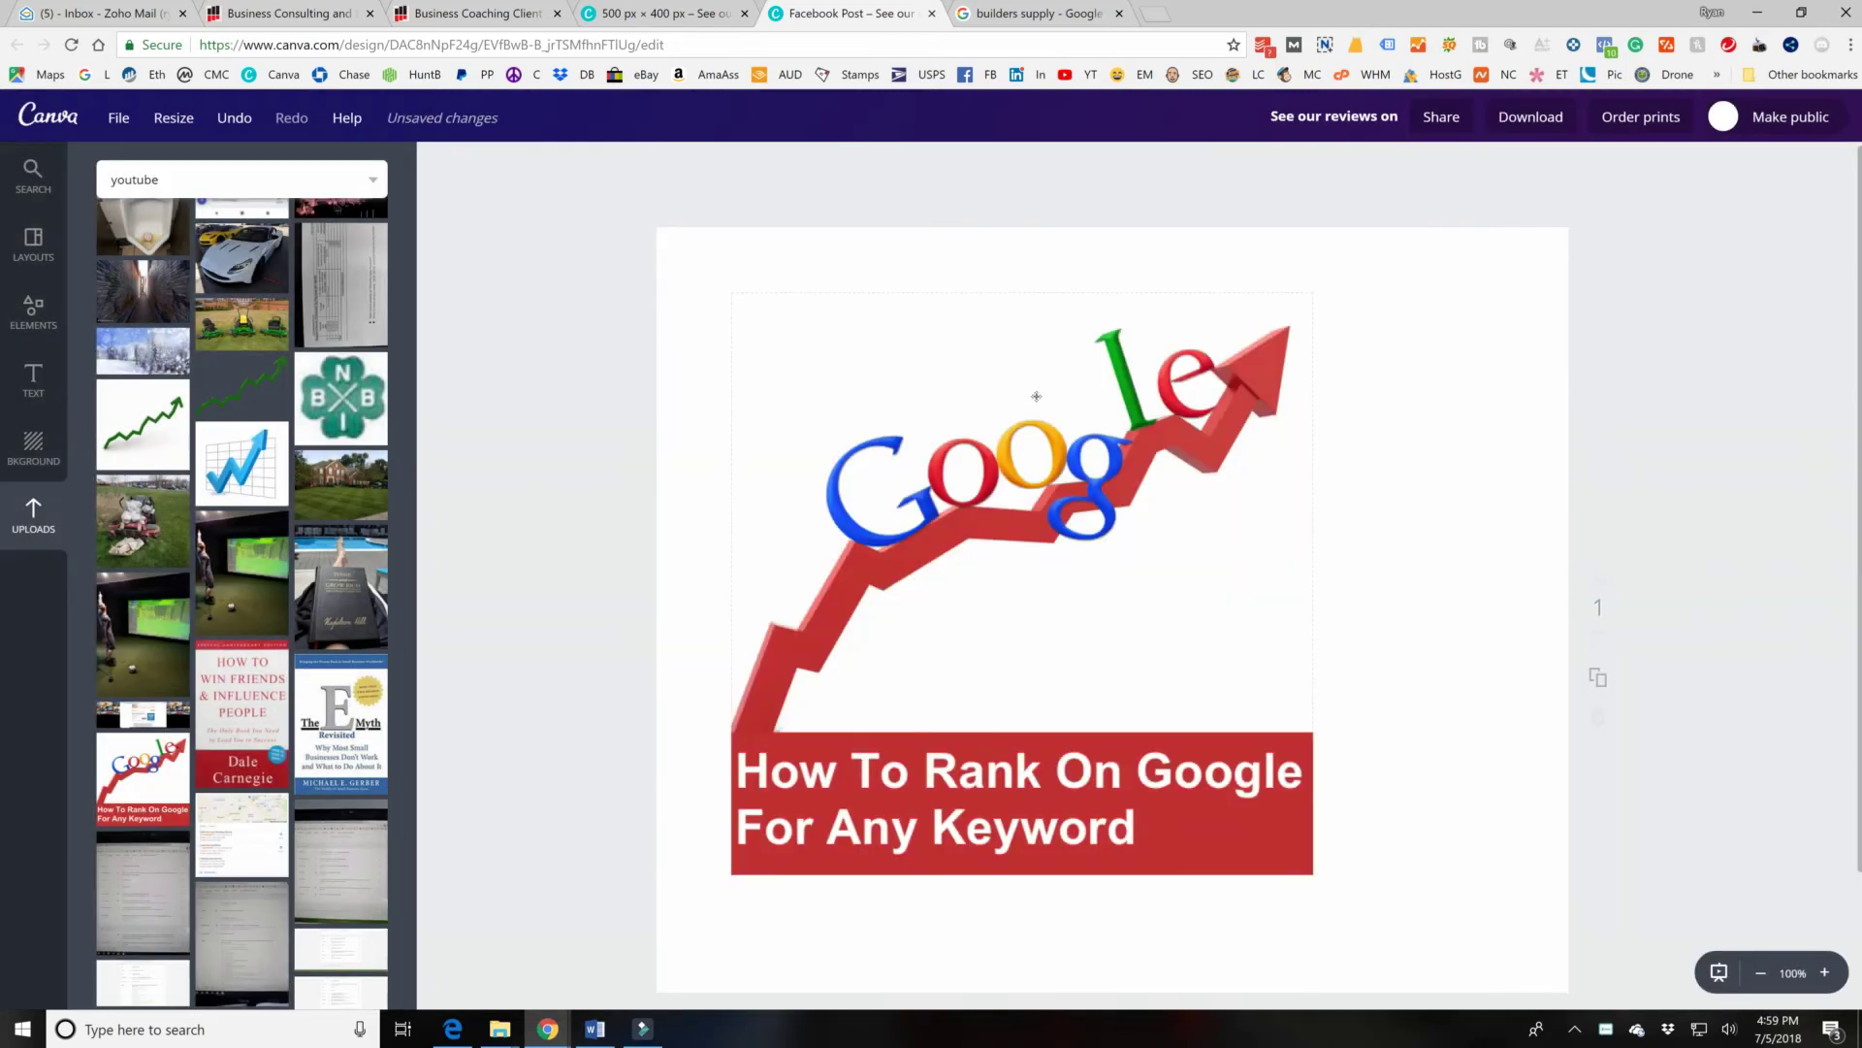
# Crop the Google ranking image to the arrow artwork, cutting off the red caption banner, and shift the image slightly up and to the right.
pyautogui.click(1036, 396)
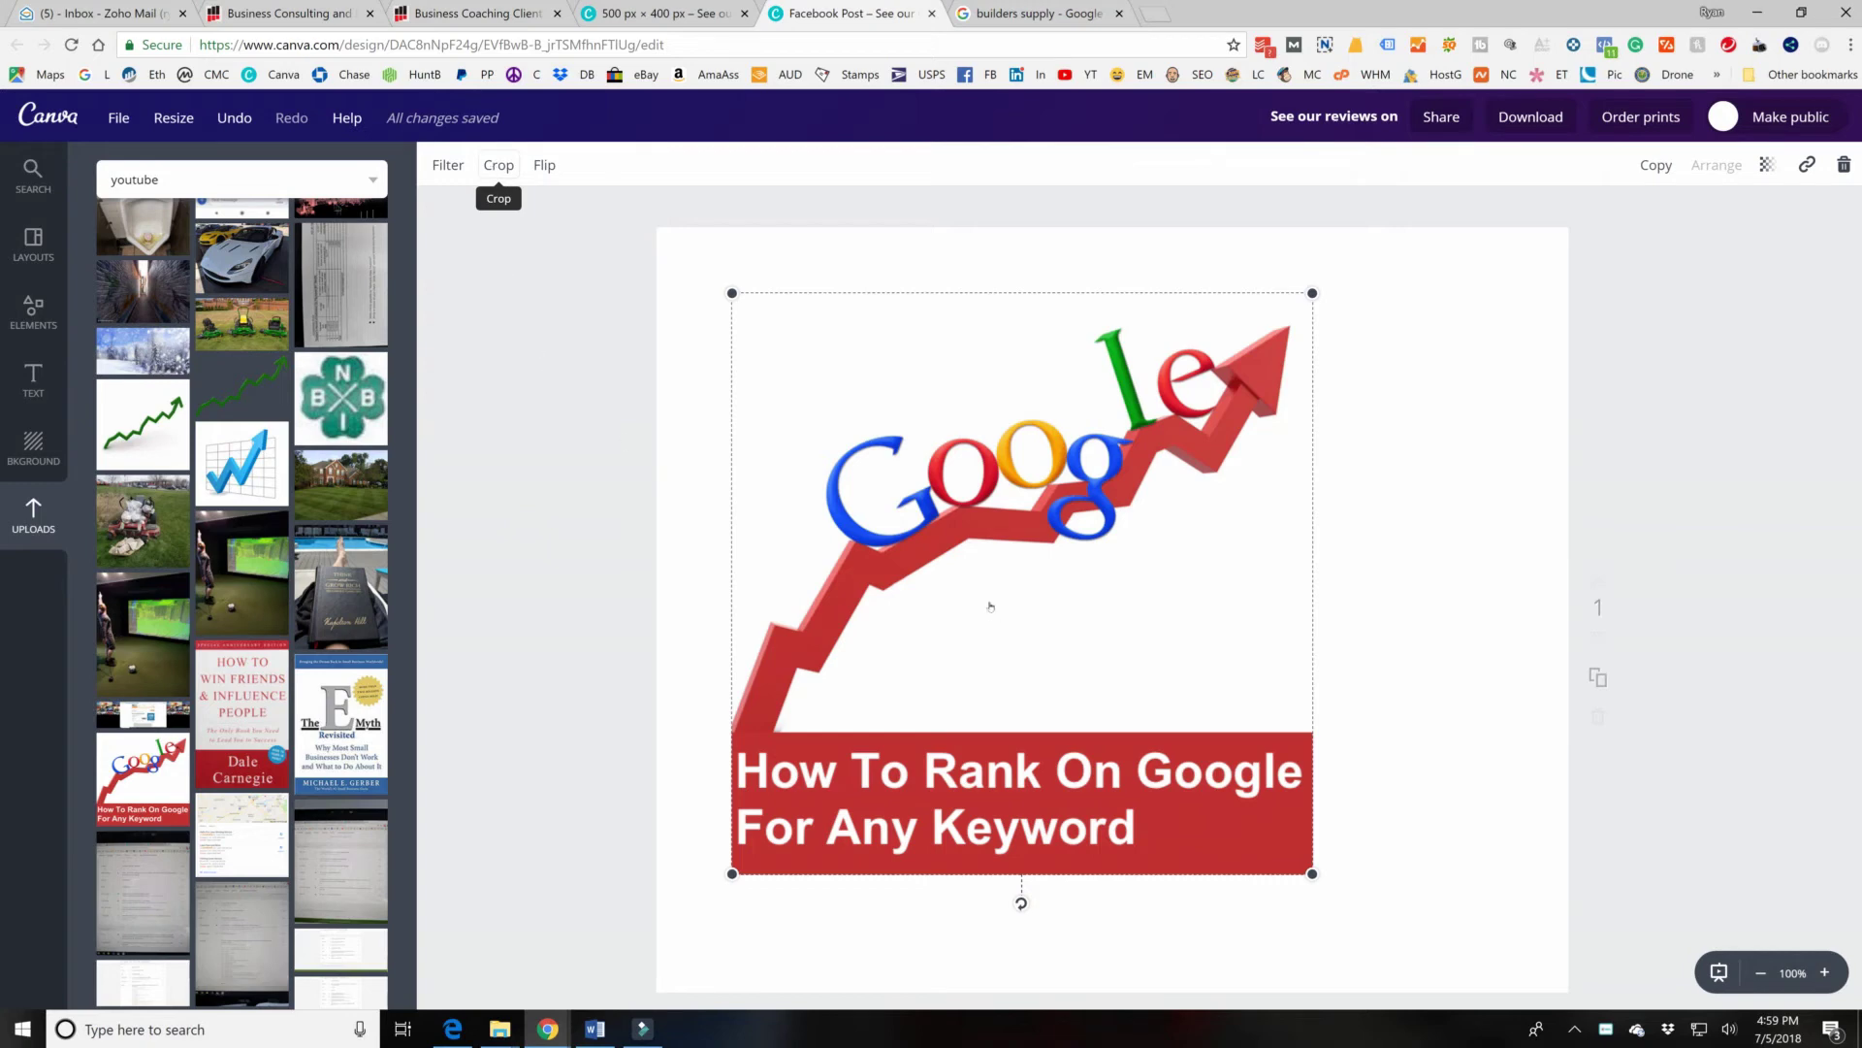
pyautogui.click(499, 164)
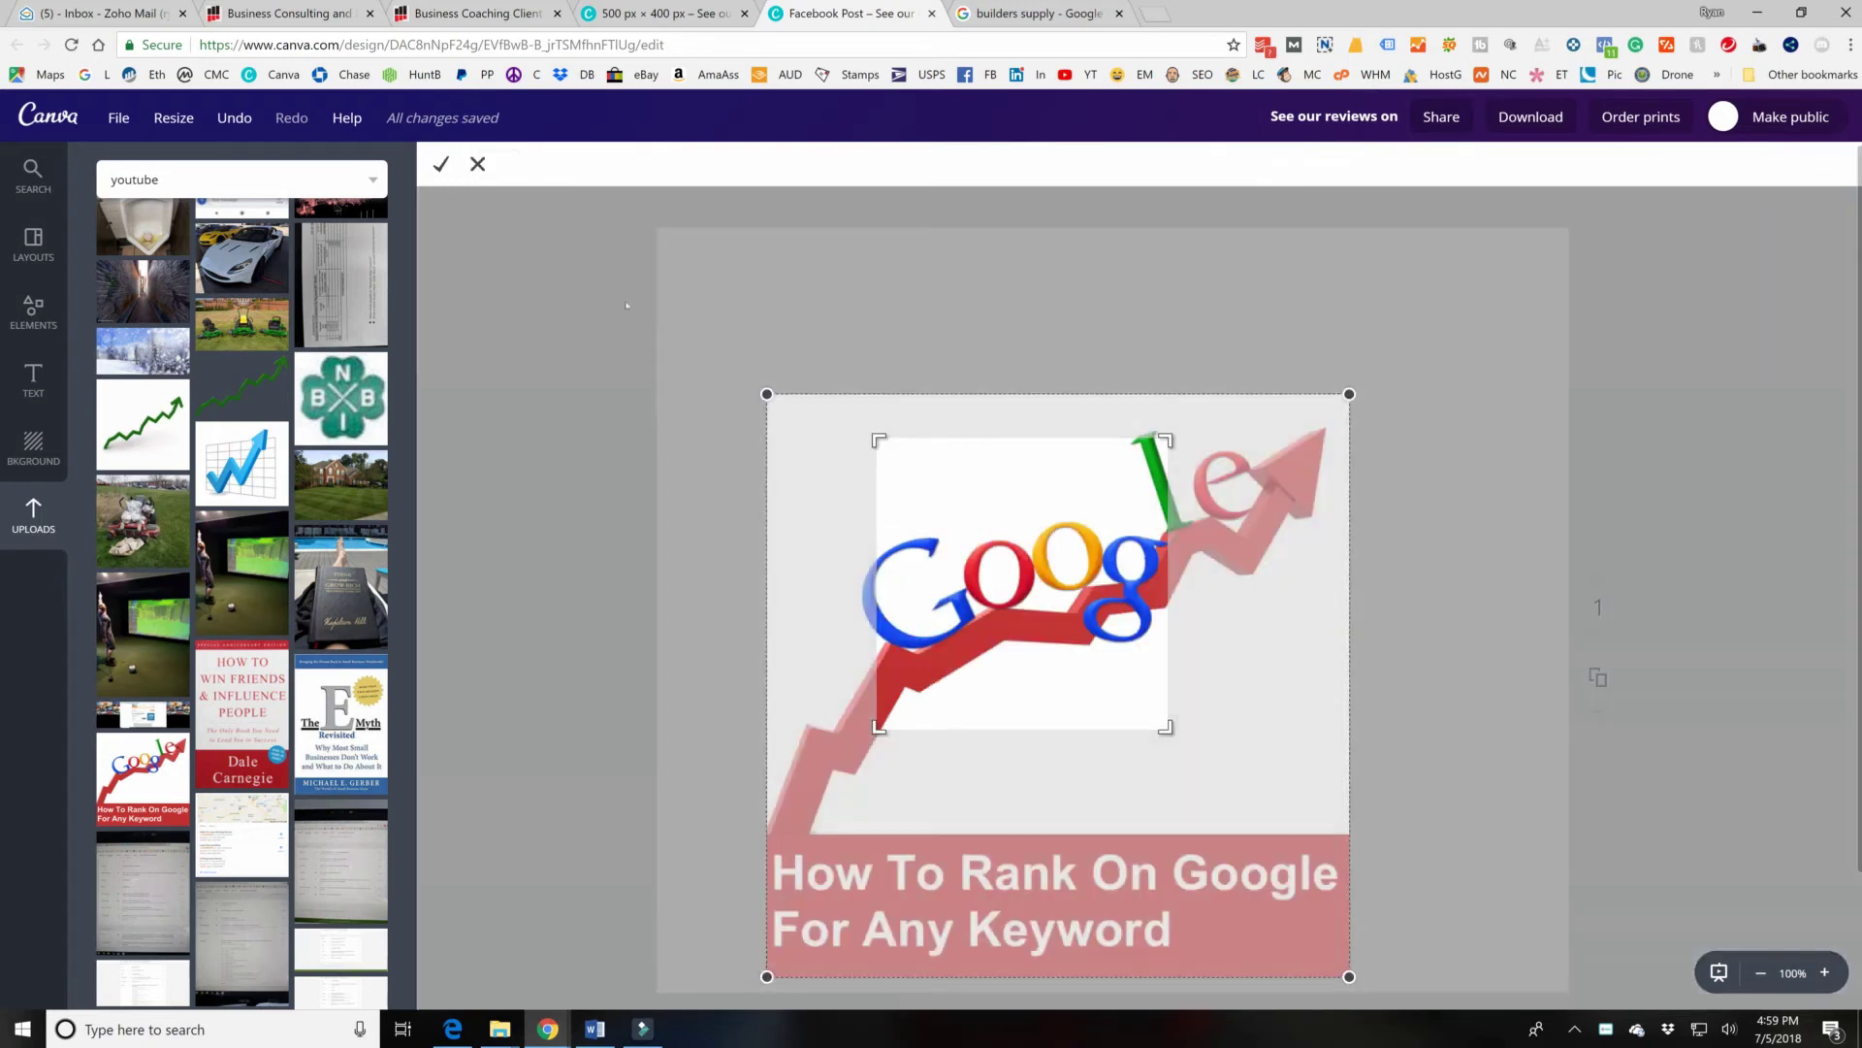
pyautogui.moveTo(879, 440); pyautogui.dragTo(745, 378)
pyautogui.moveTo(1161, 719); pyautogui.dragTo(1352, 824)
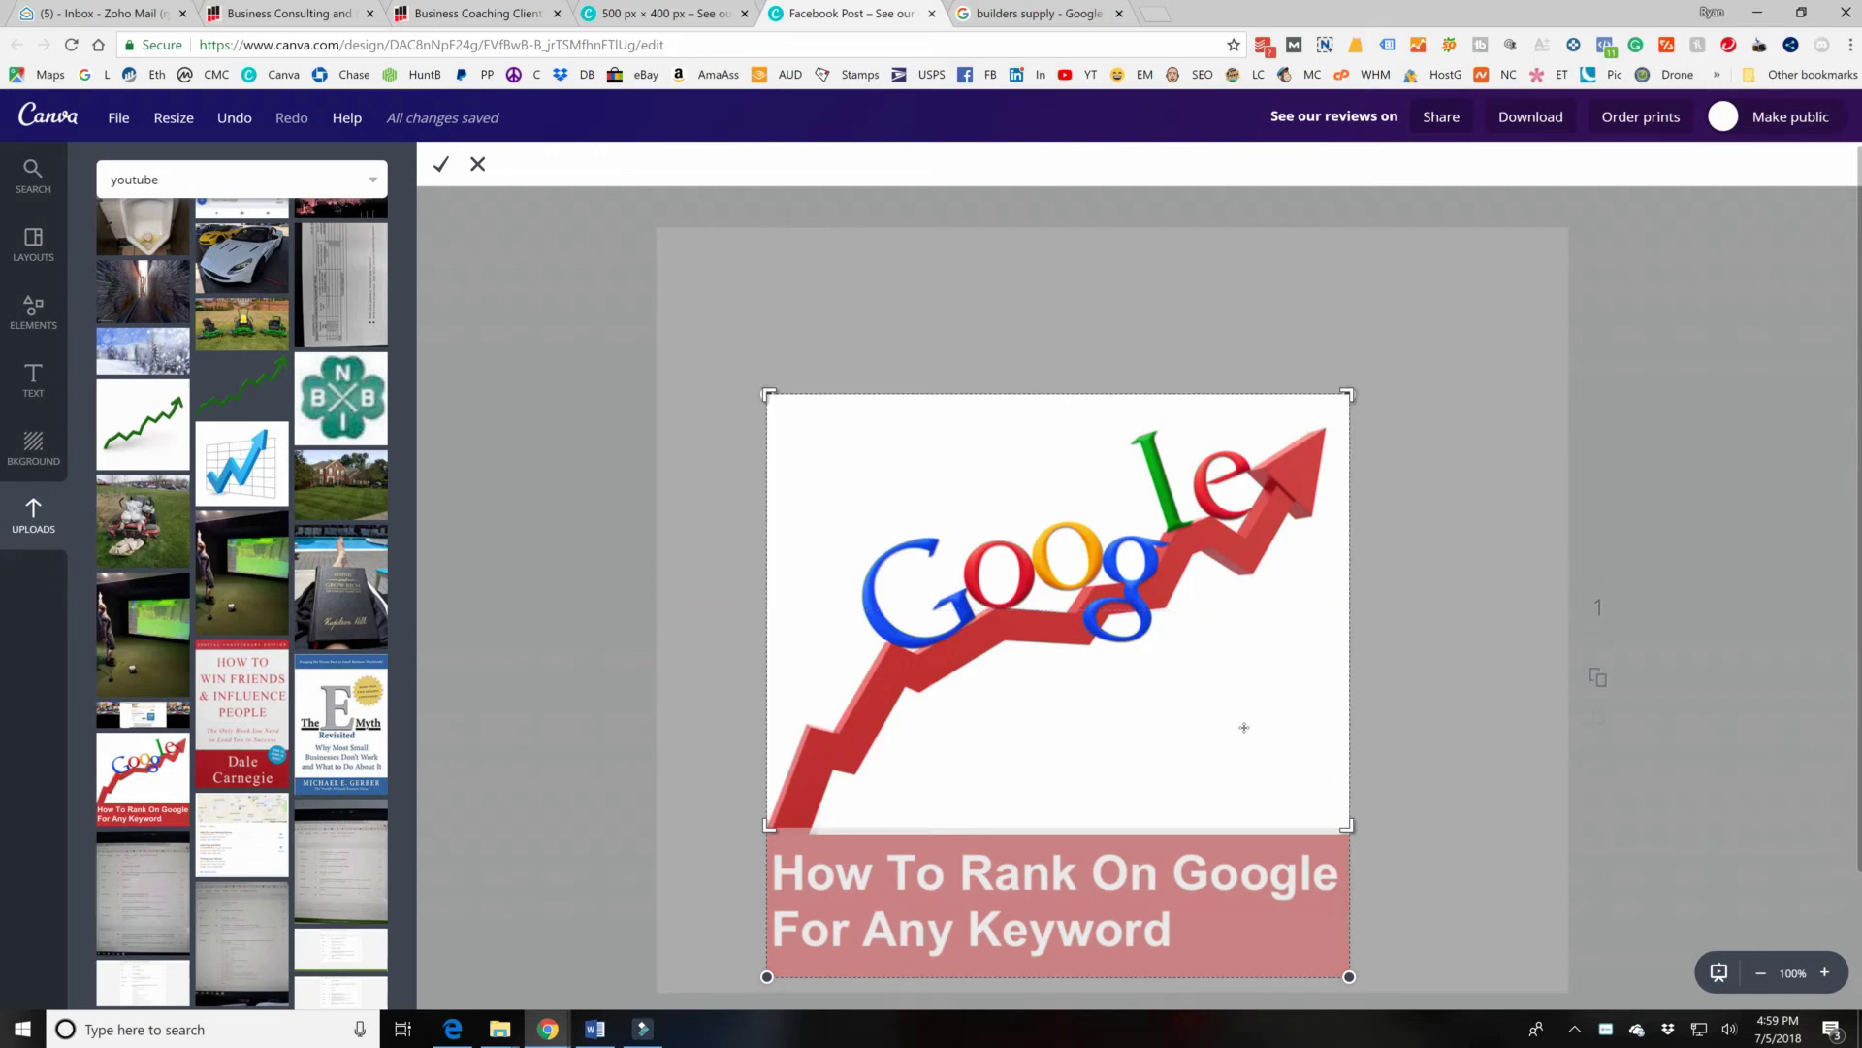
pyautogui.press('Return')
pyautogui.moveTo(1101, 704); pyautogui.dragTo(1149, 619)
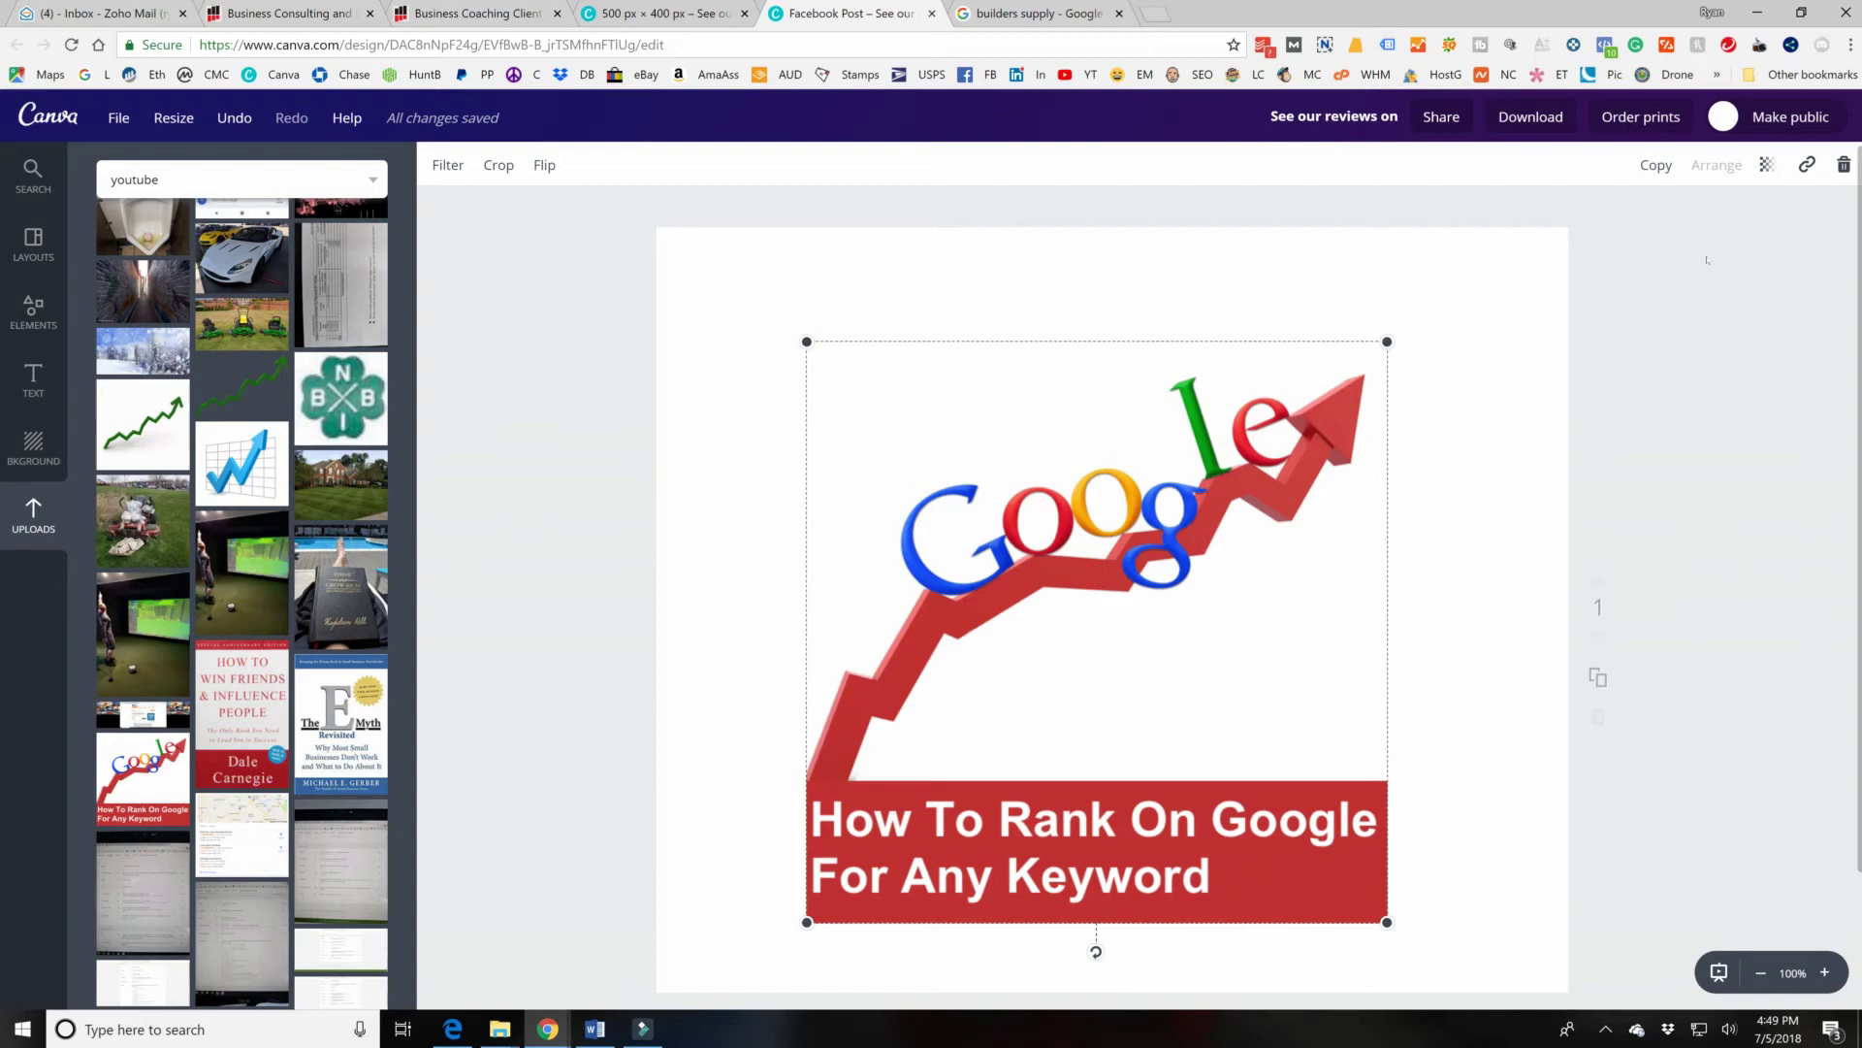
pyautogui.click(643, 1028)
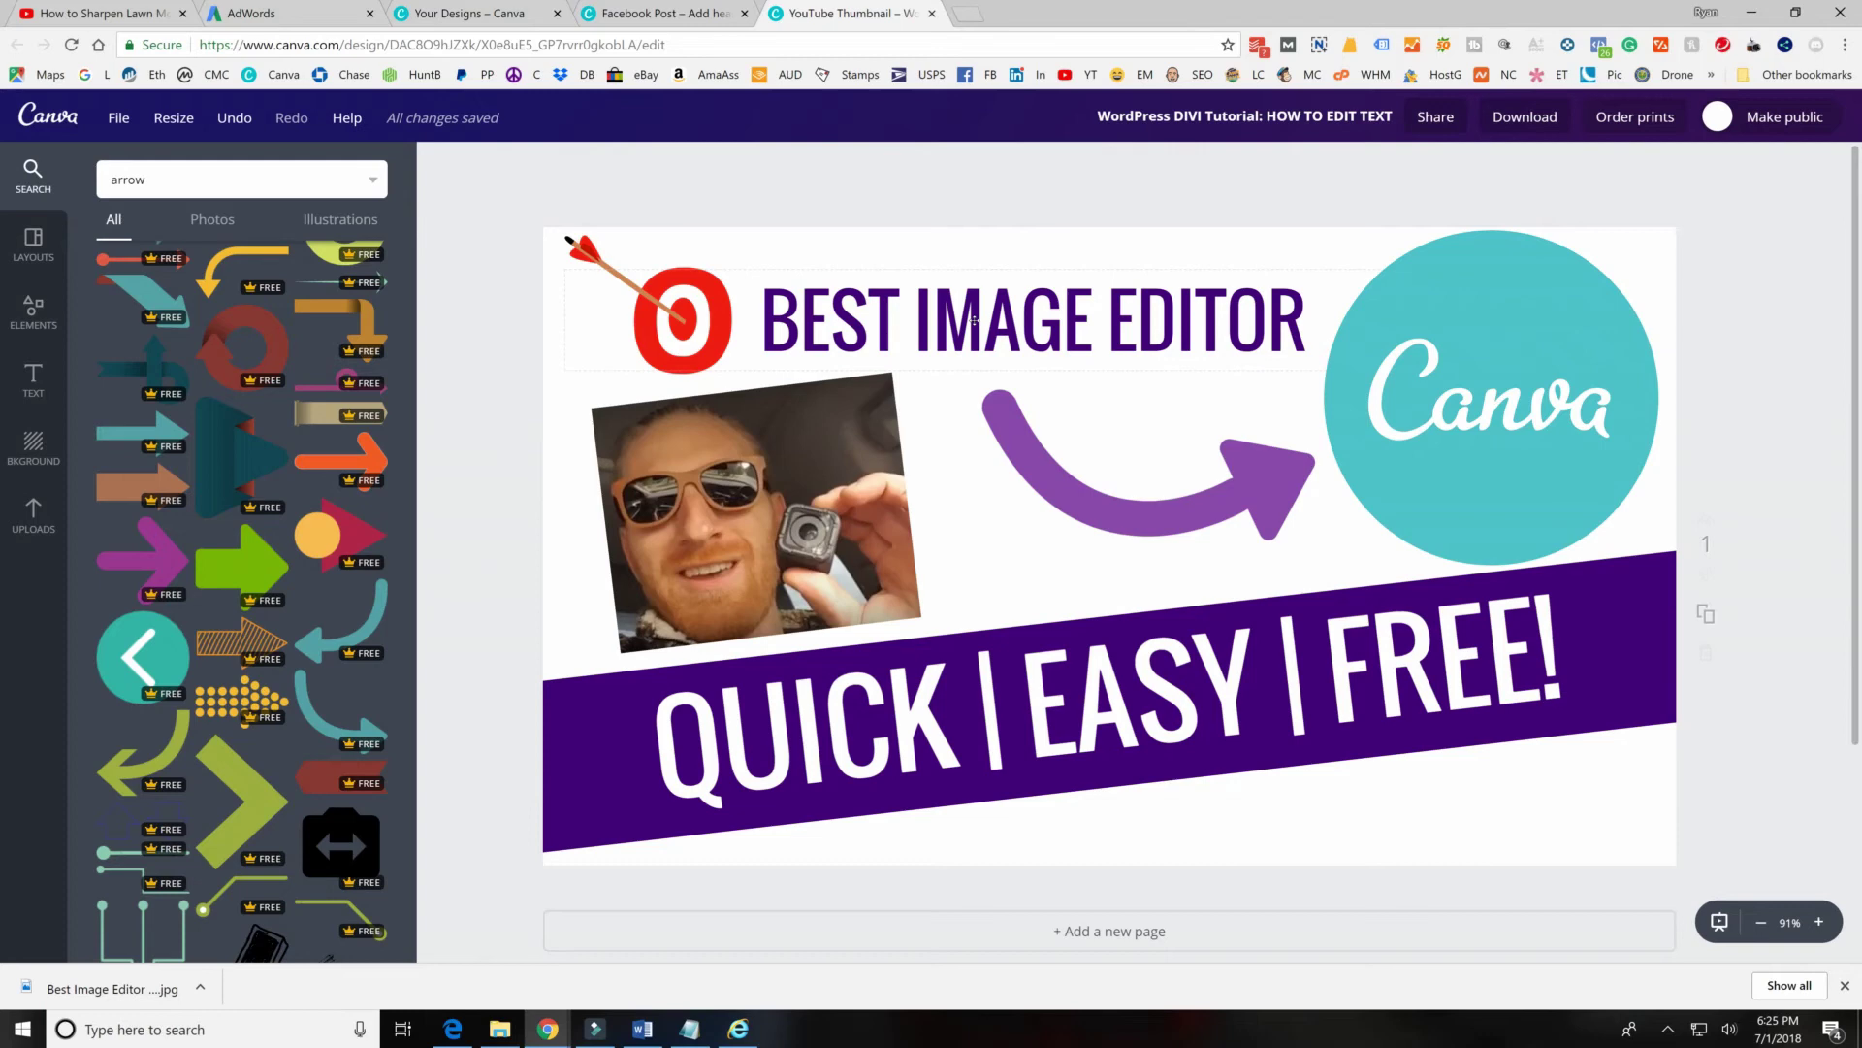
# Open schardeinmechanical.com in a new browser tab and hide the Google Analytics overlay on its home page.
pyautogui.click(970, 14)
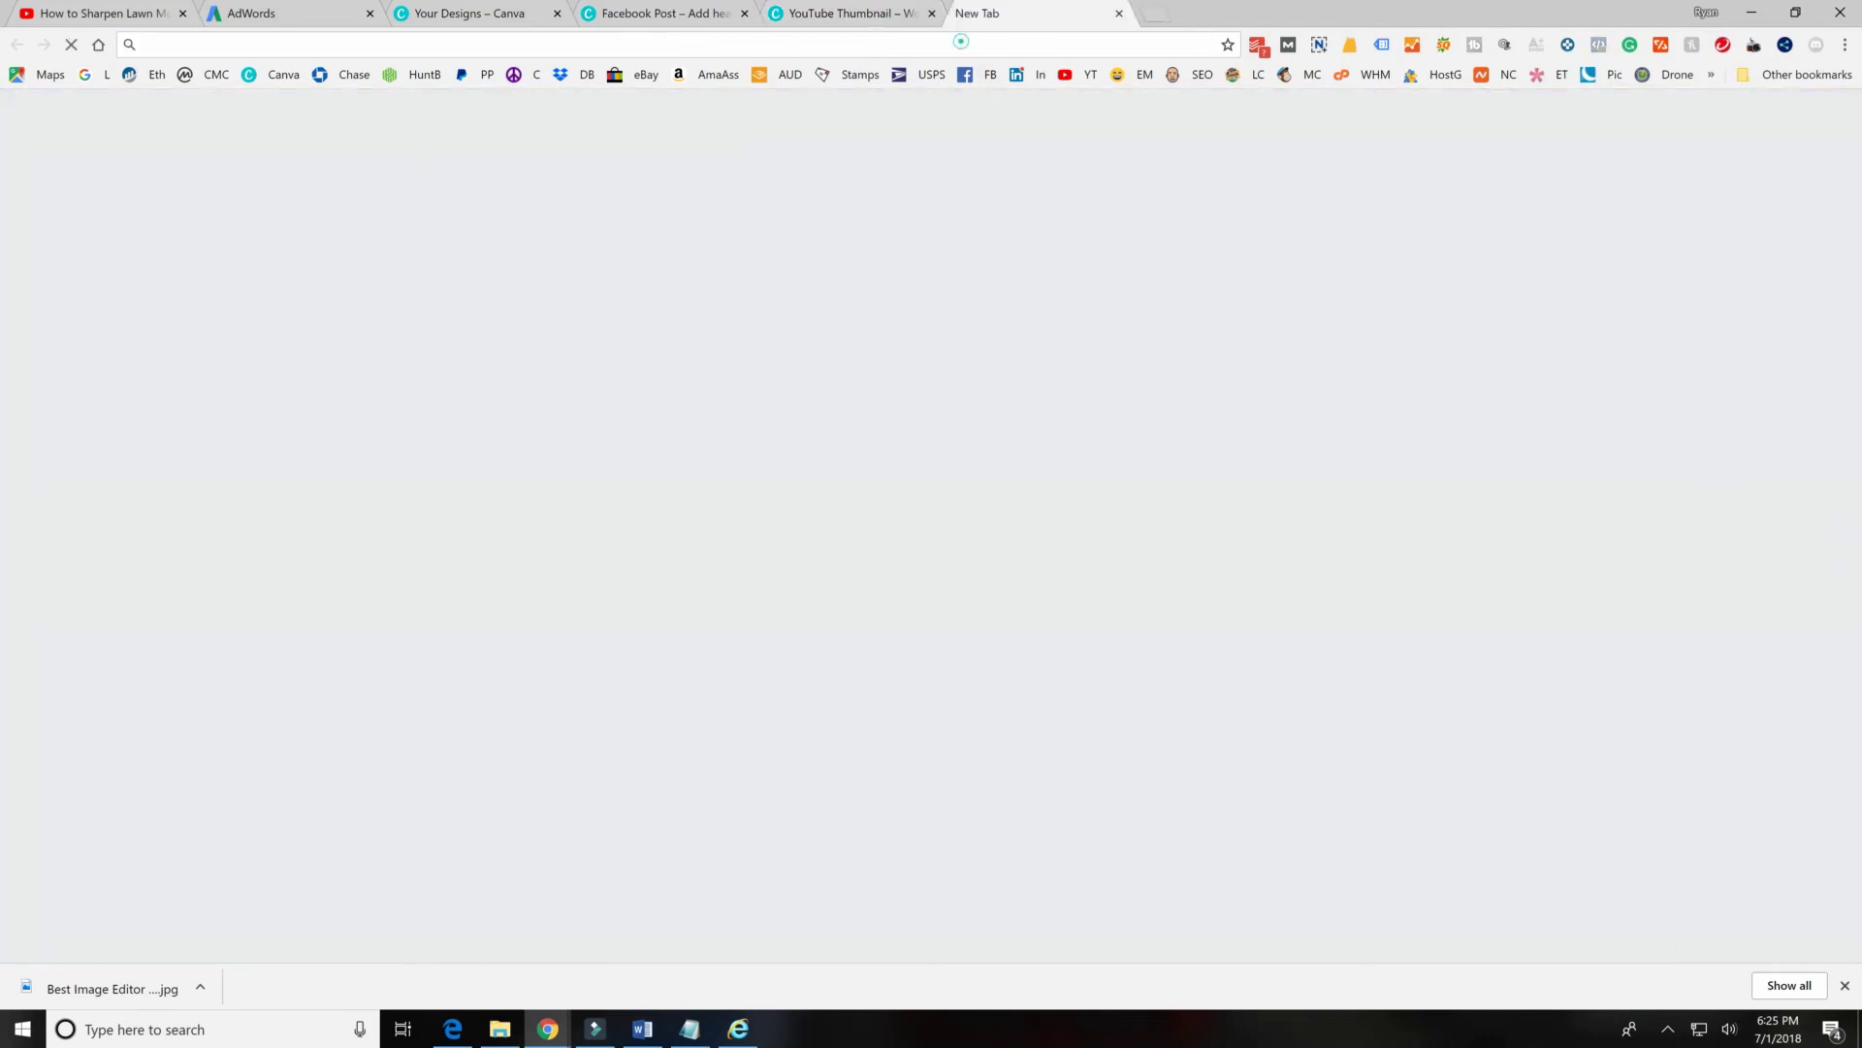
pyautogui.write('schardein')
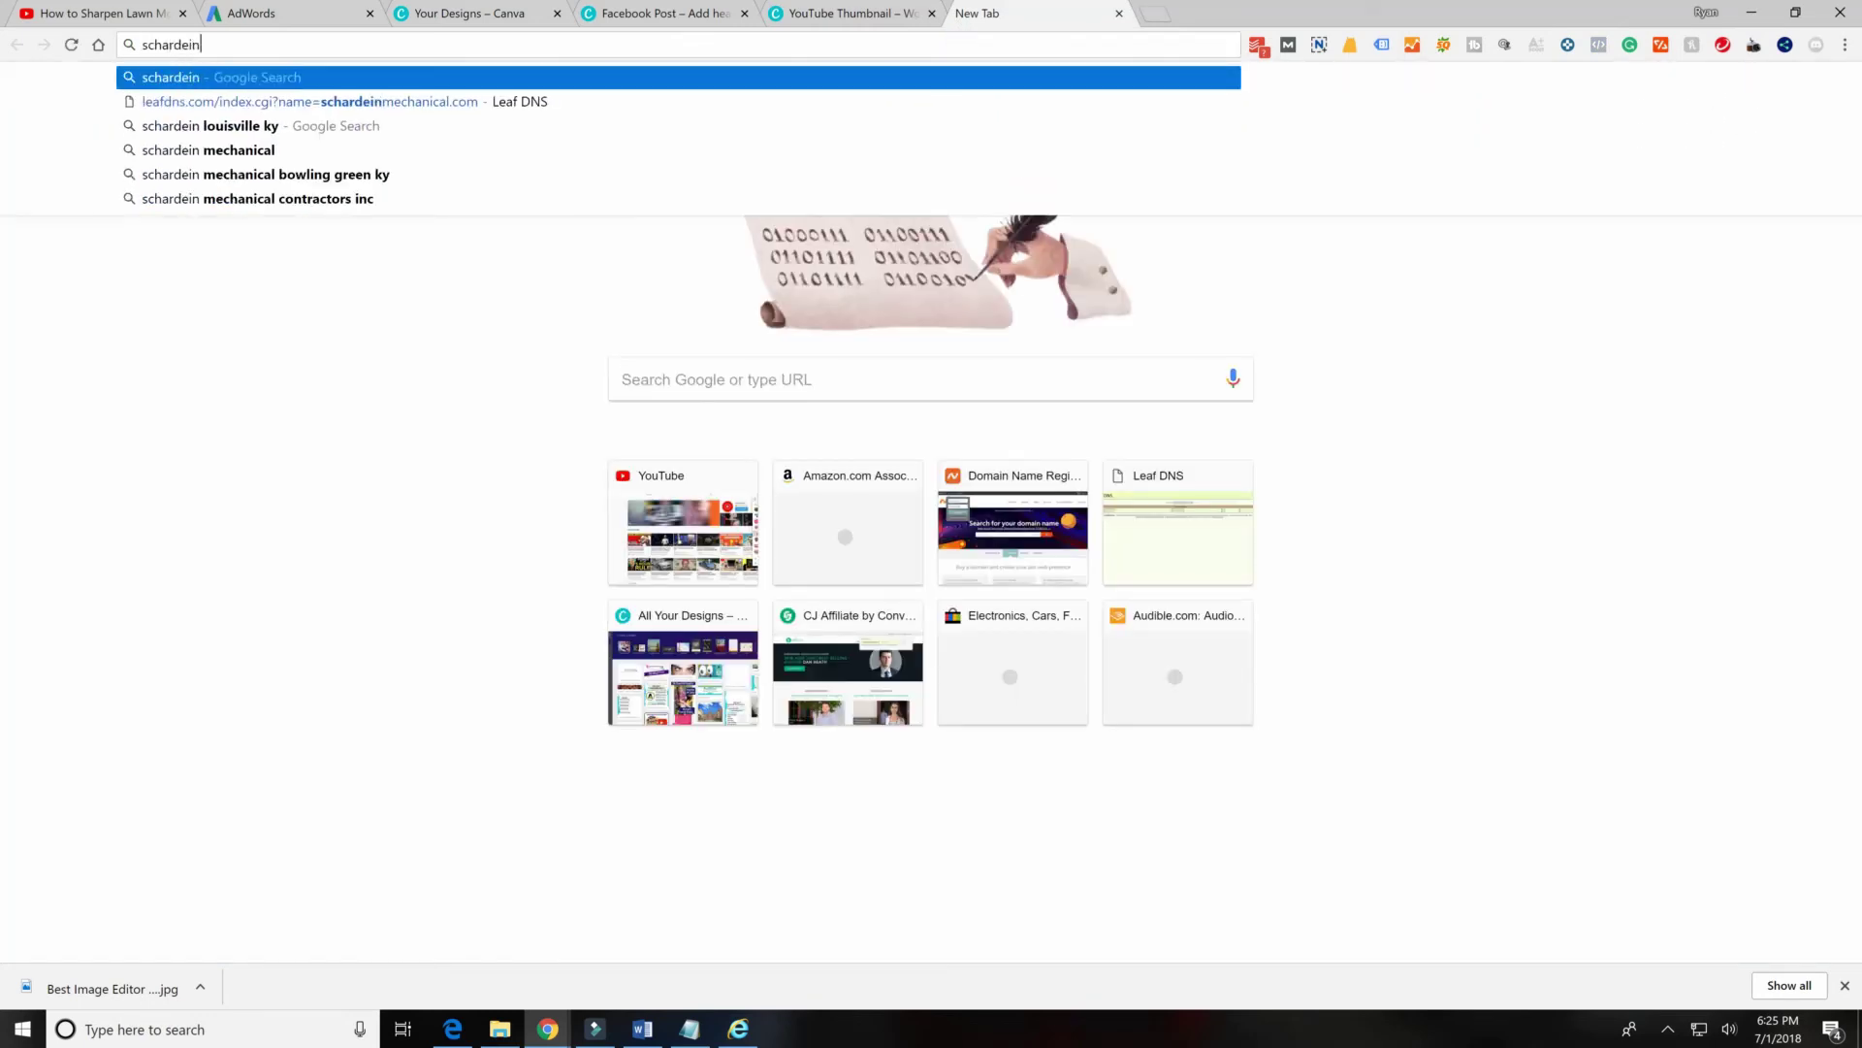
pyautogui.write('mechanical.com')
pyautogui.press('Return')
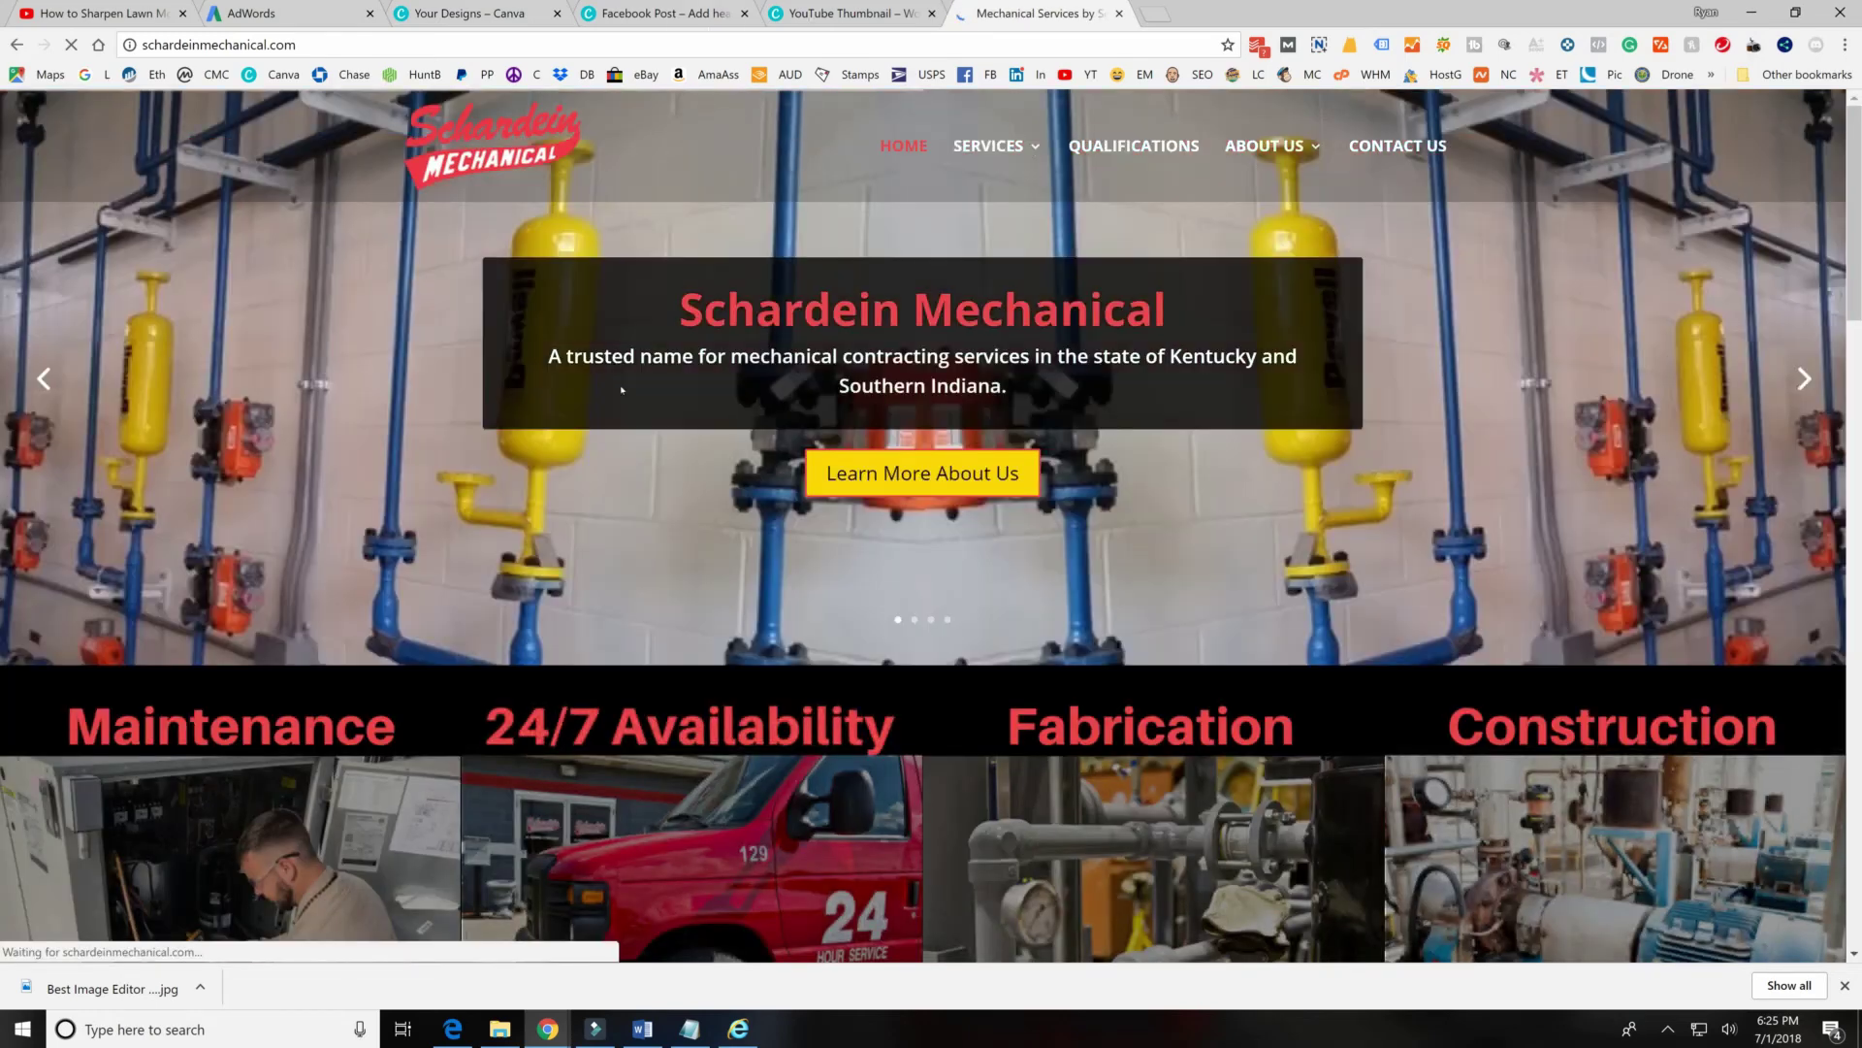
pyautogui.scroll(-3, 694, 387)
pyautogui.scroll(3, 695, 387)
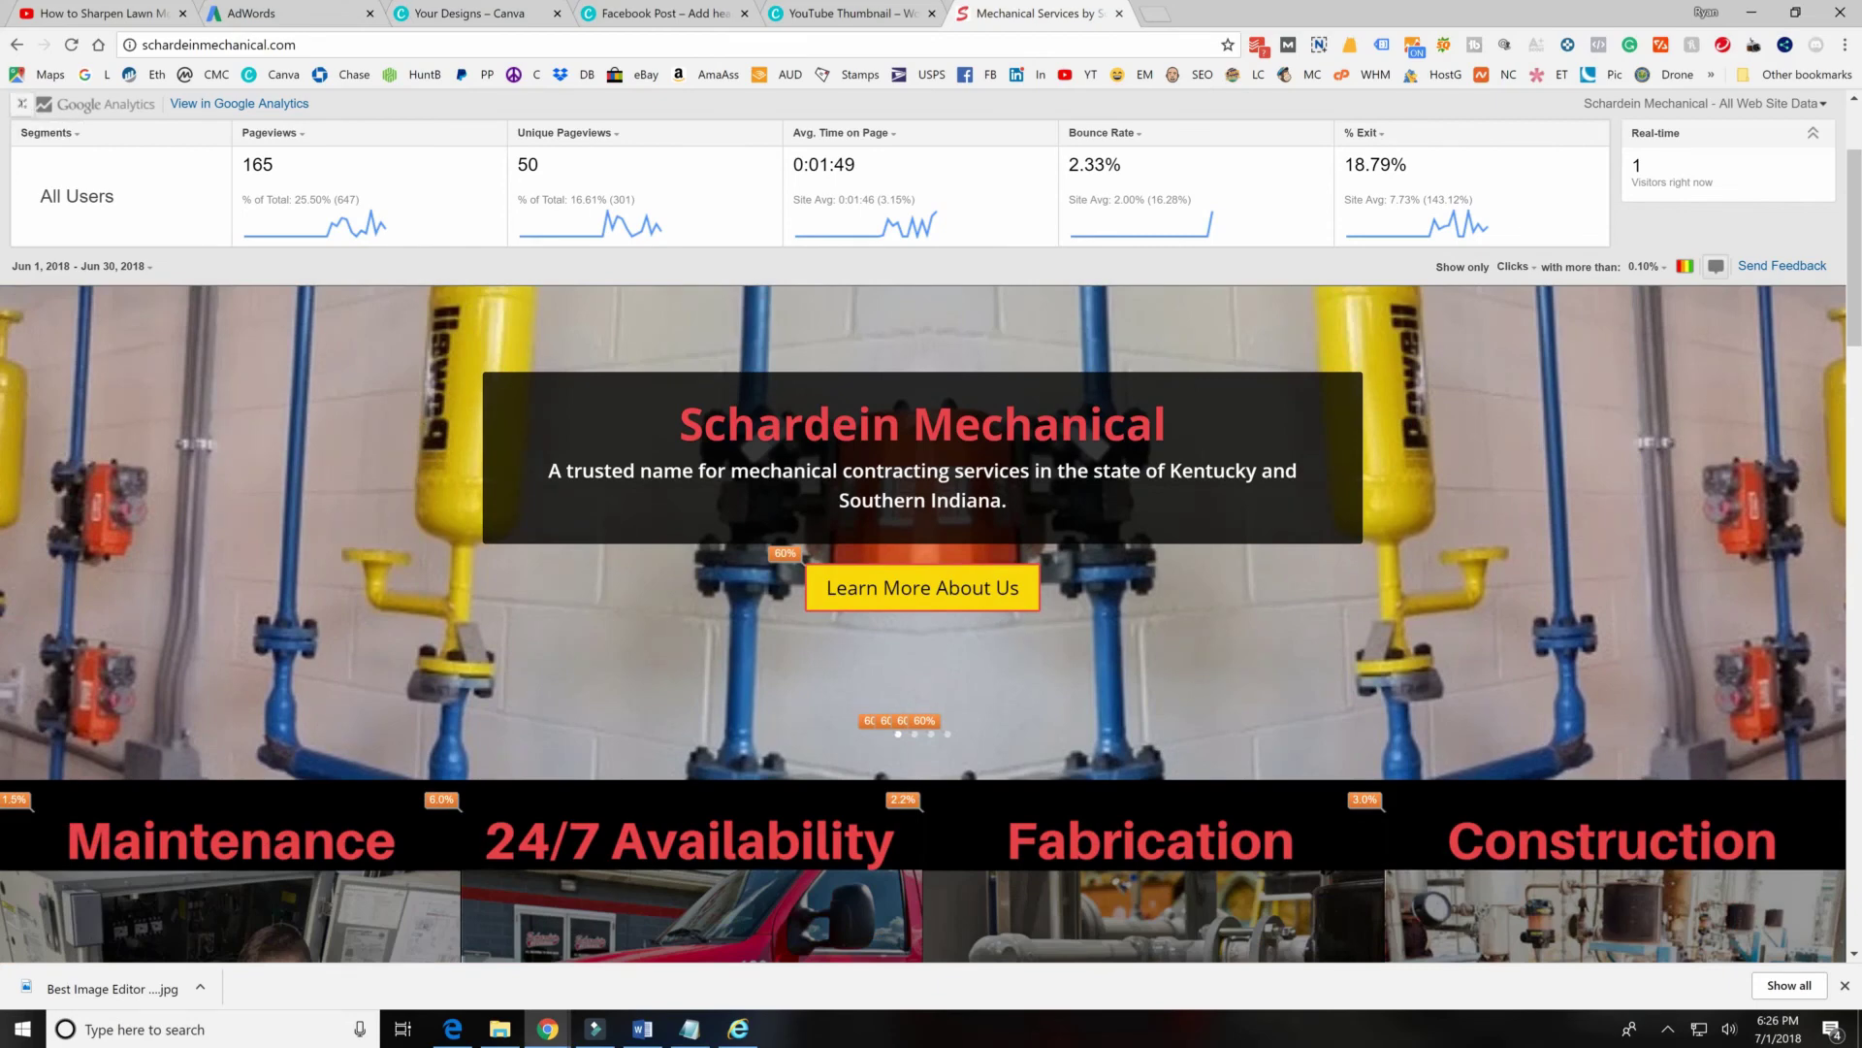
pyautogui.click(21, 103)
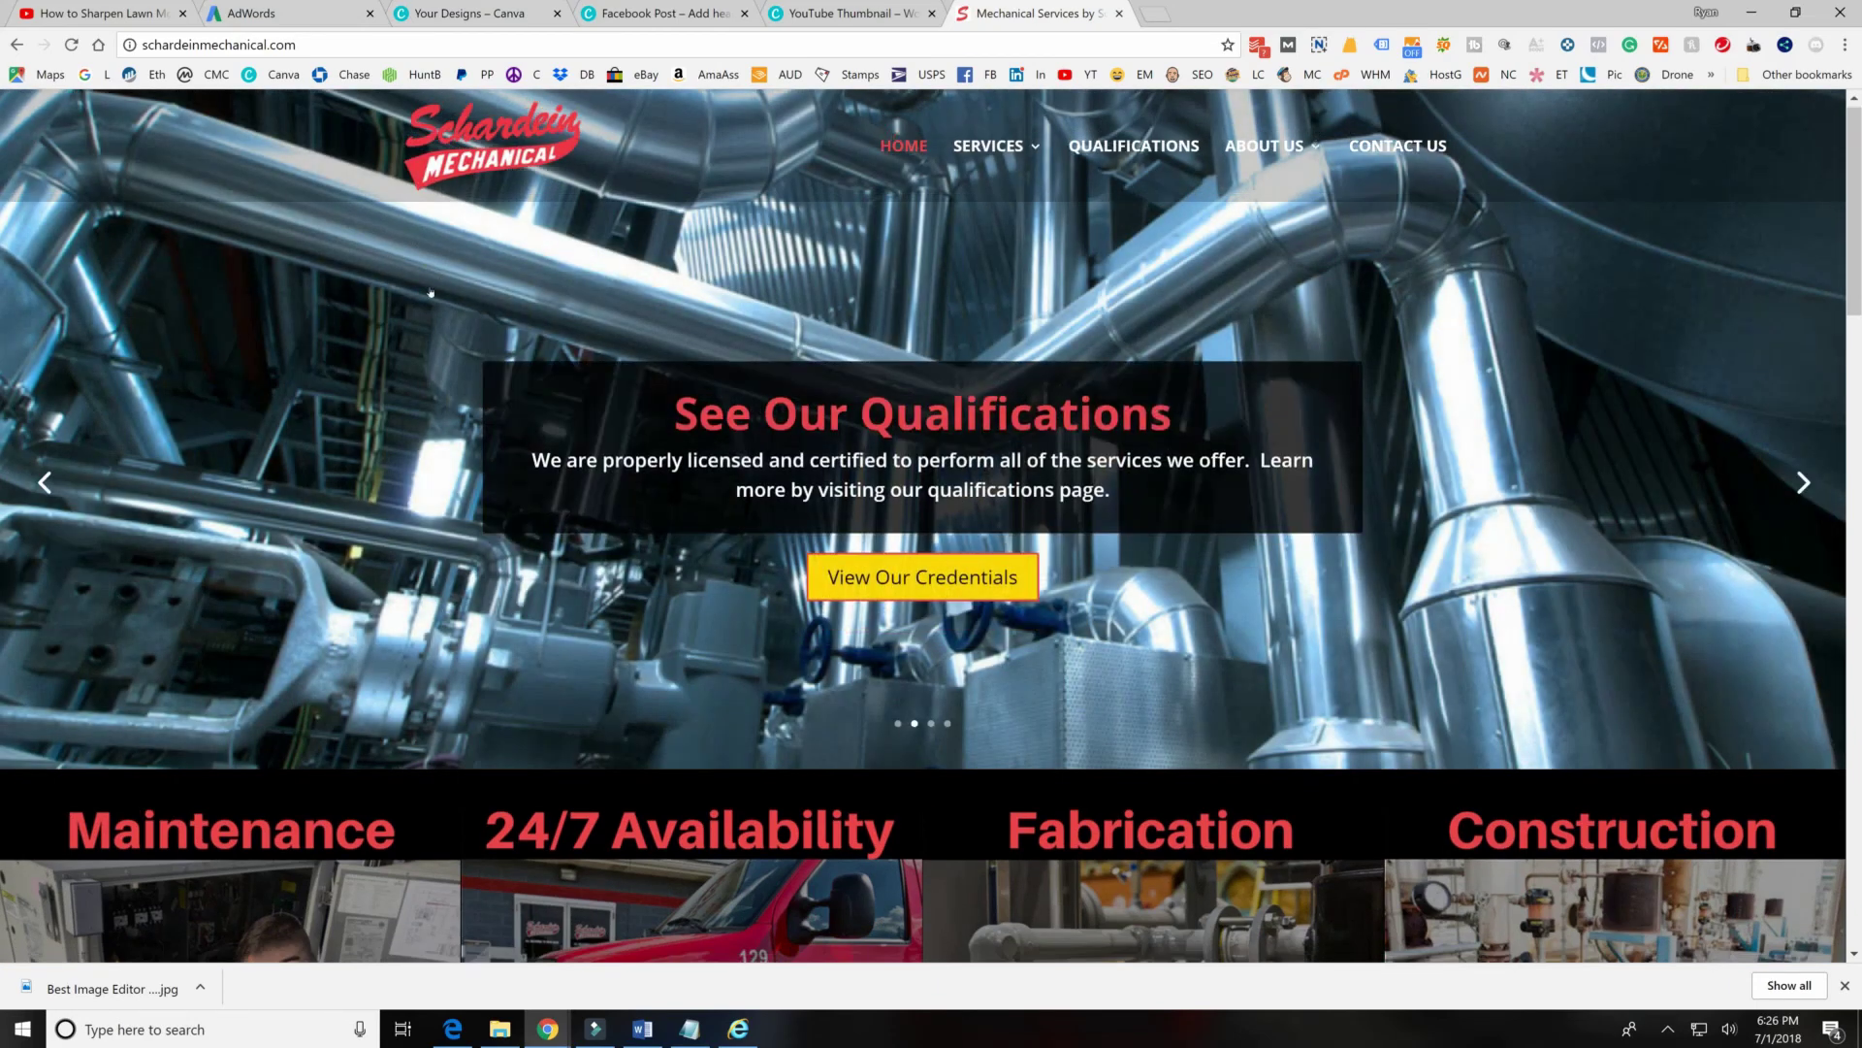
# Examine the home page's four service image tiles, the Services & Capabilities section and the Schardein Achievements counters.
pyautogui.scroll(-6, 415, 436)
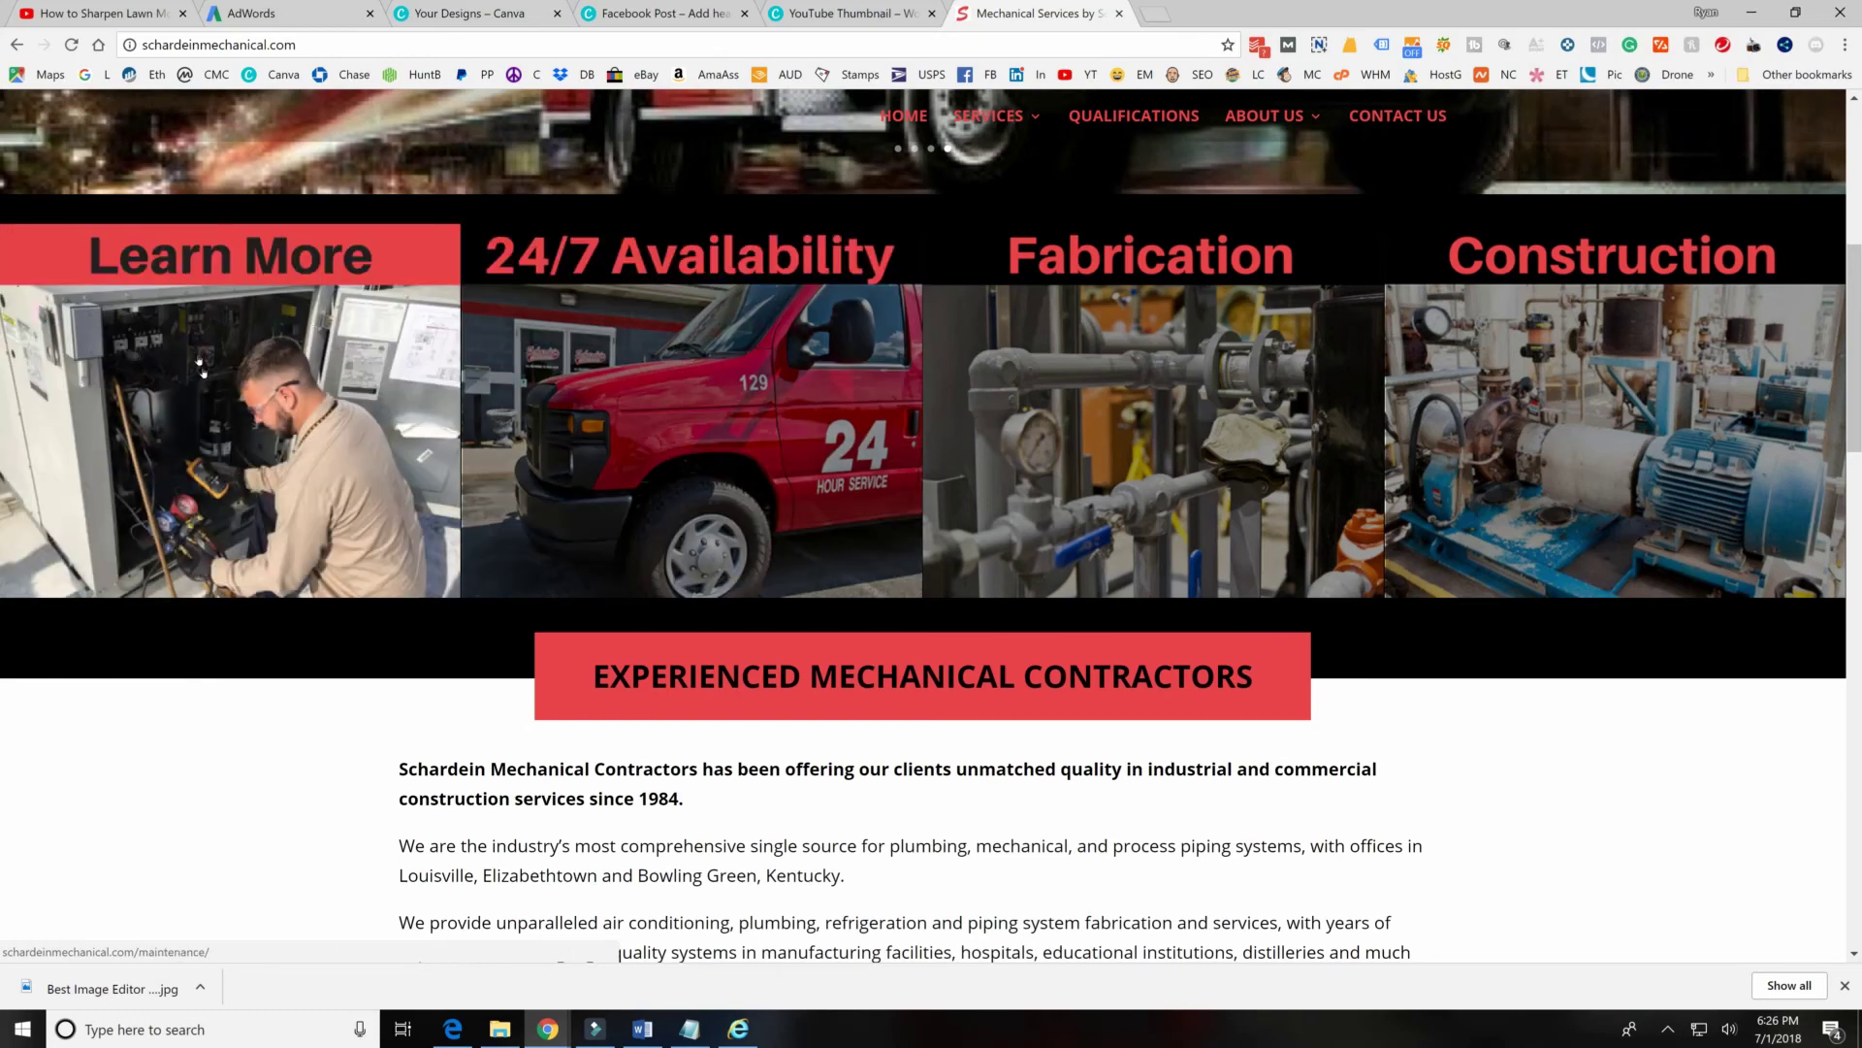
pyautogui.scroll(-1, 636, 402)
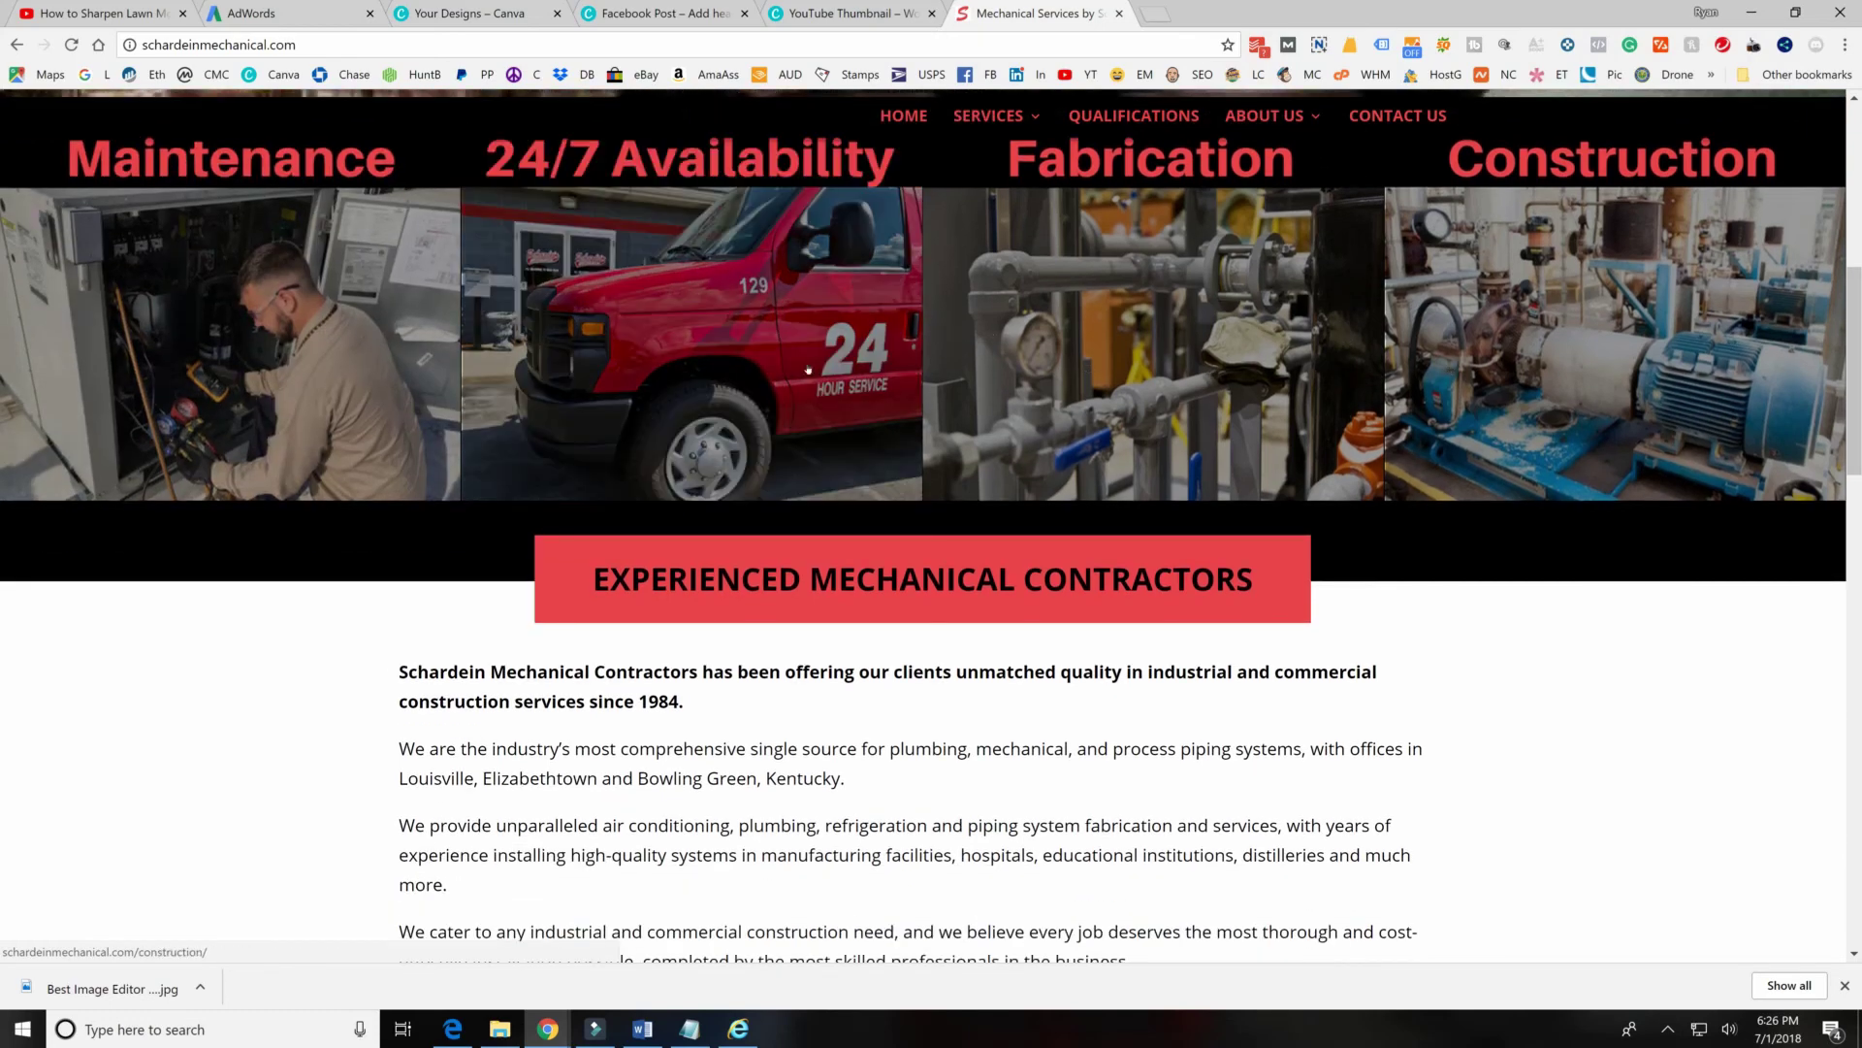
pyautogui.scroll(2, 909, 351)
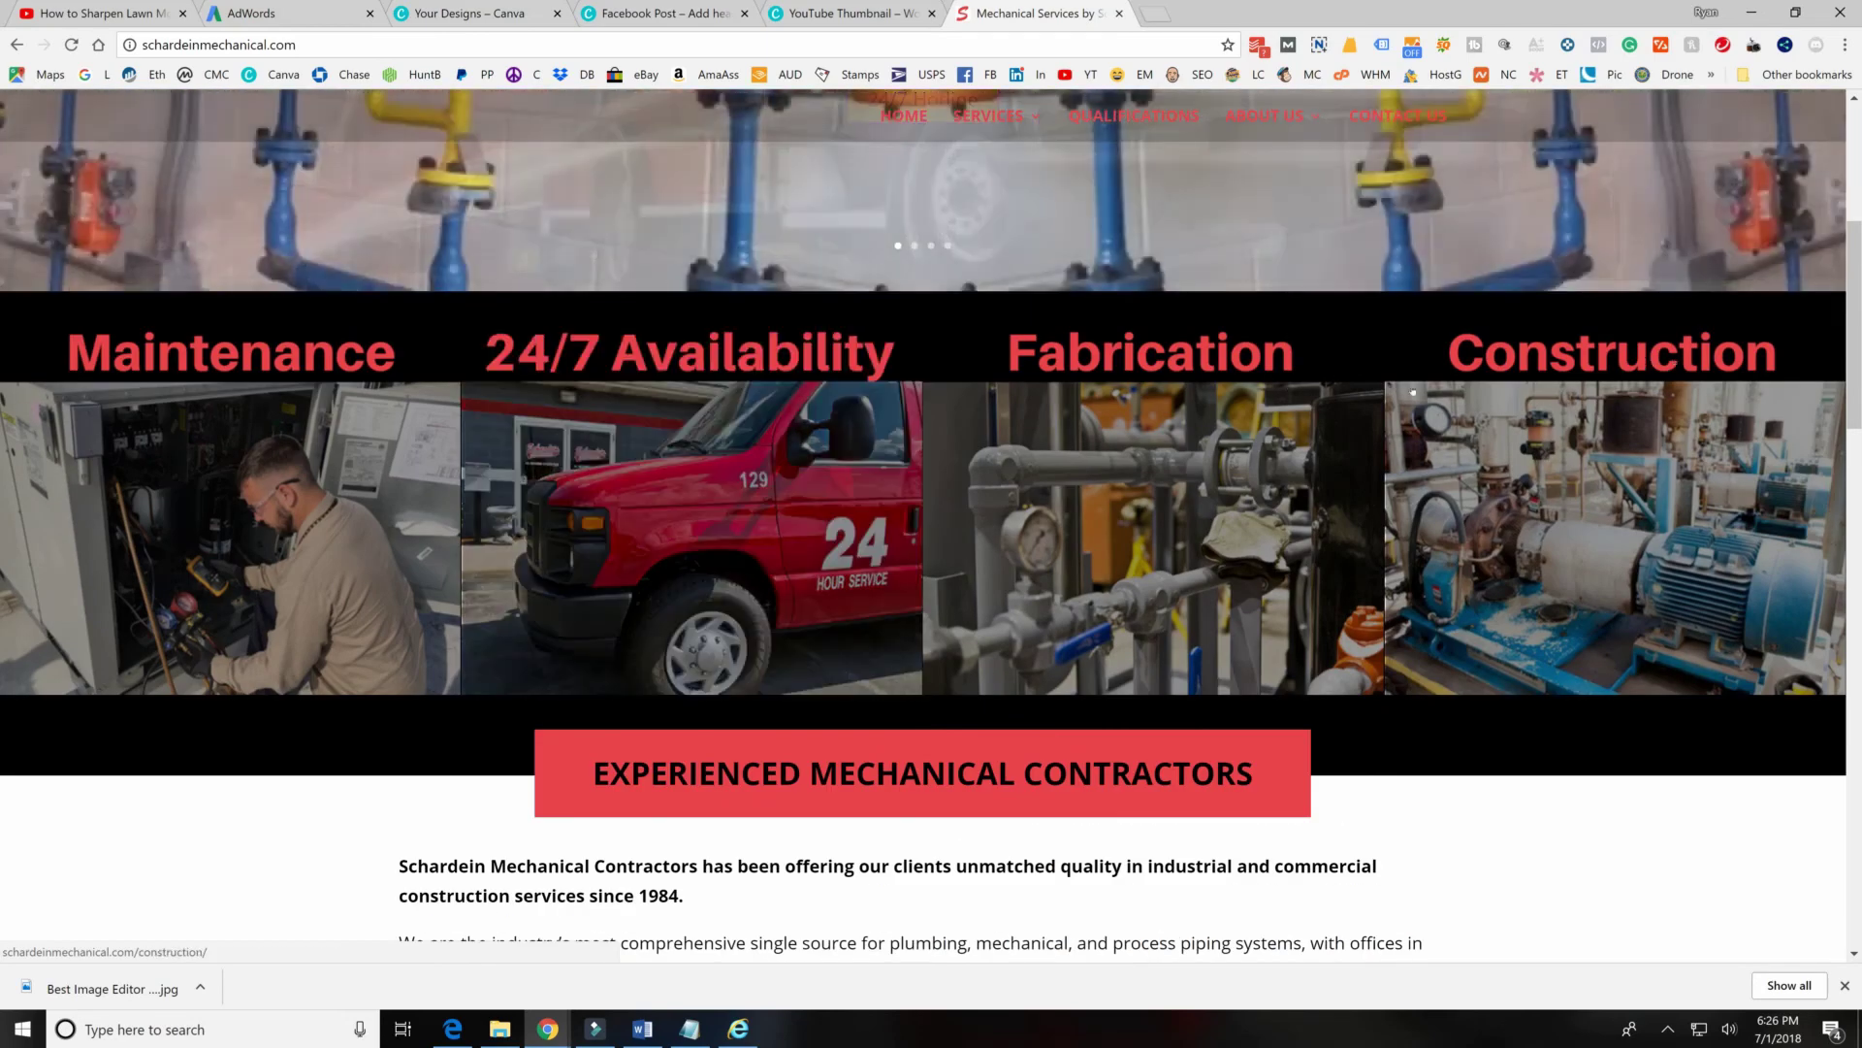
pyautogui.scroll(-12, 764, 548)
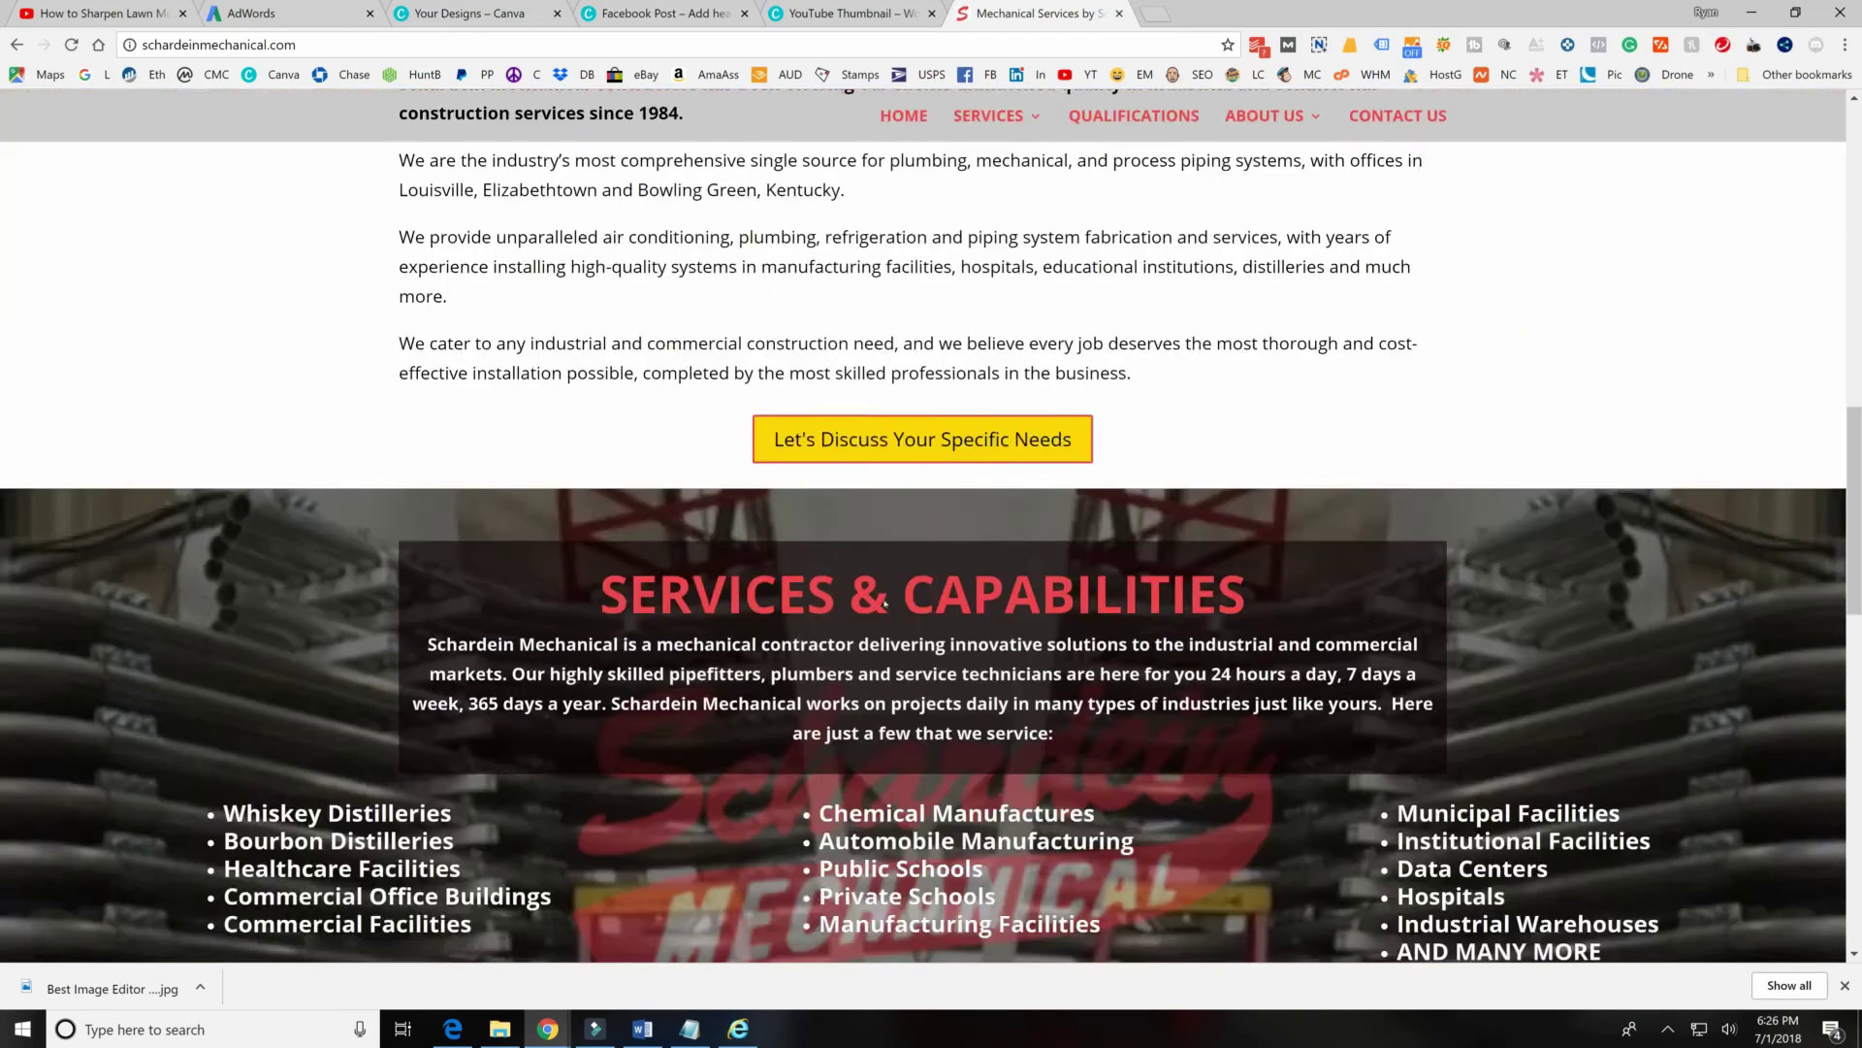
pyautogui.scroll(5, 764, 548)
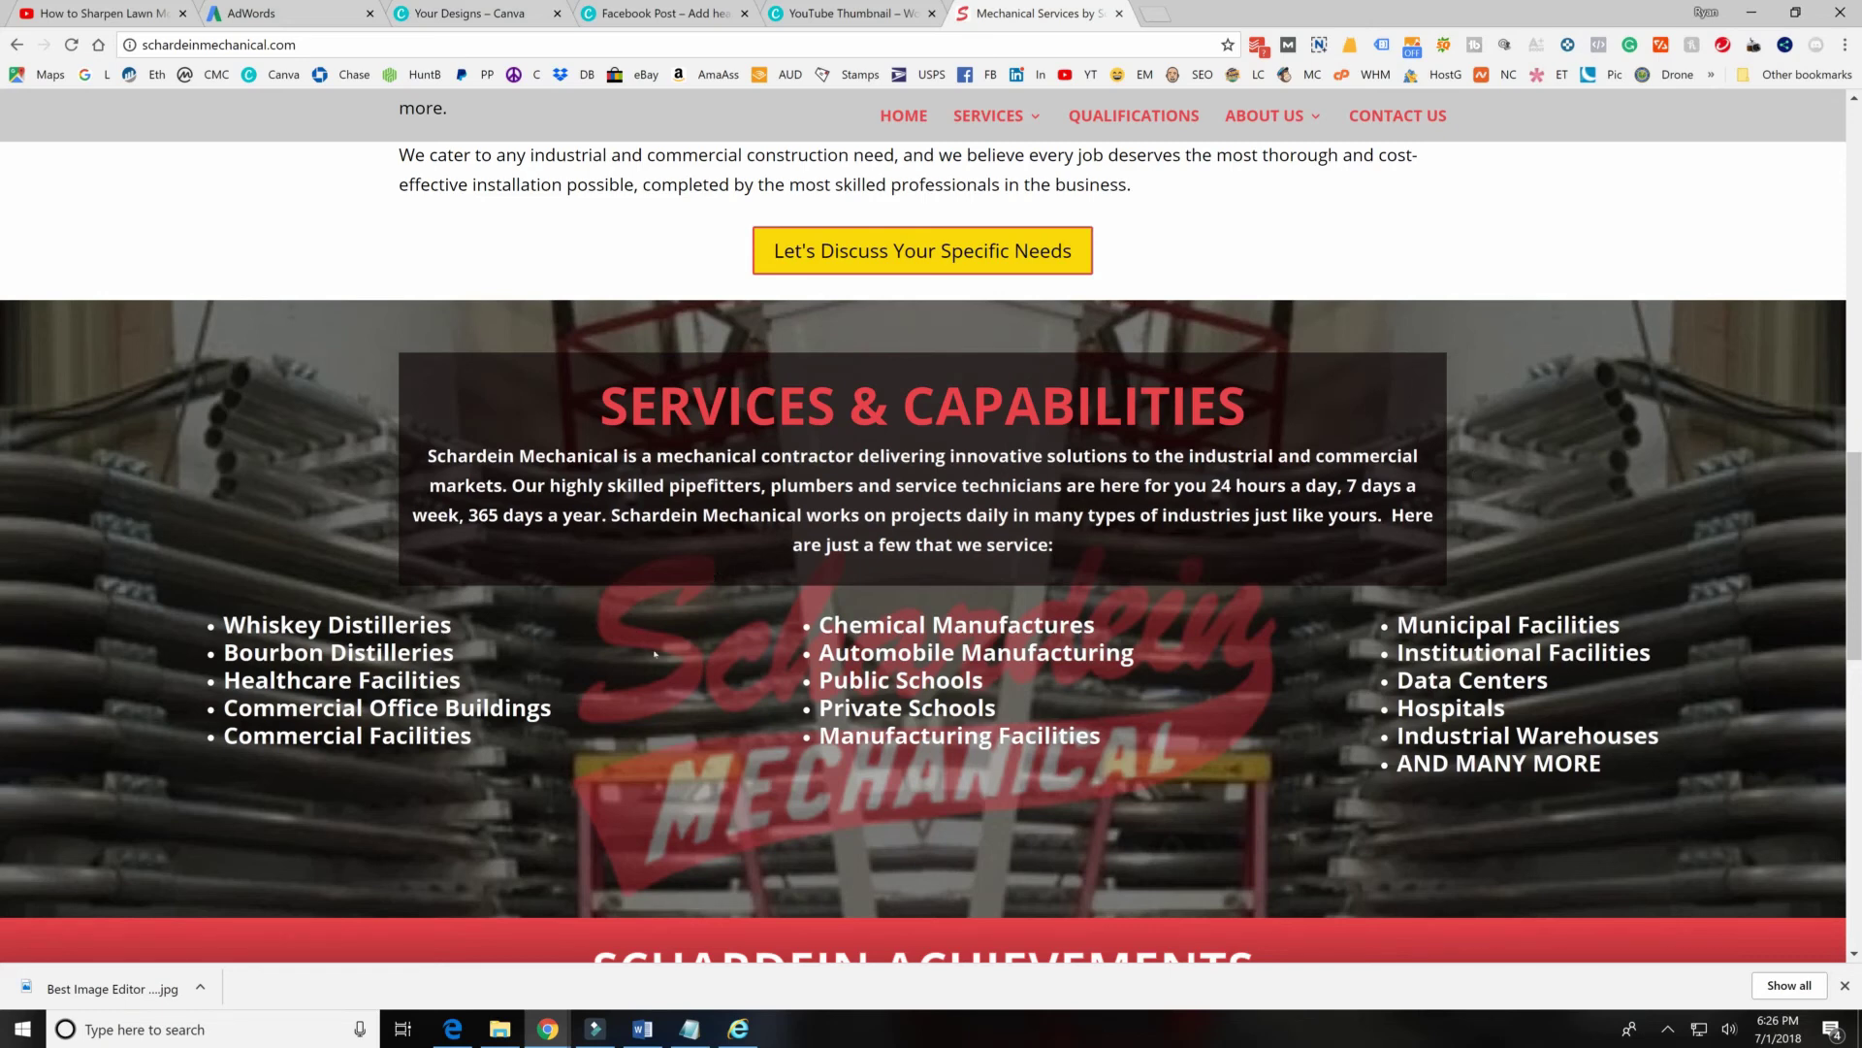
pyautogui.scroll(-1, 640, 620)
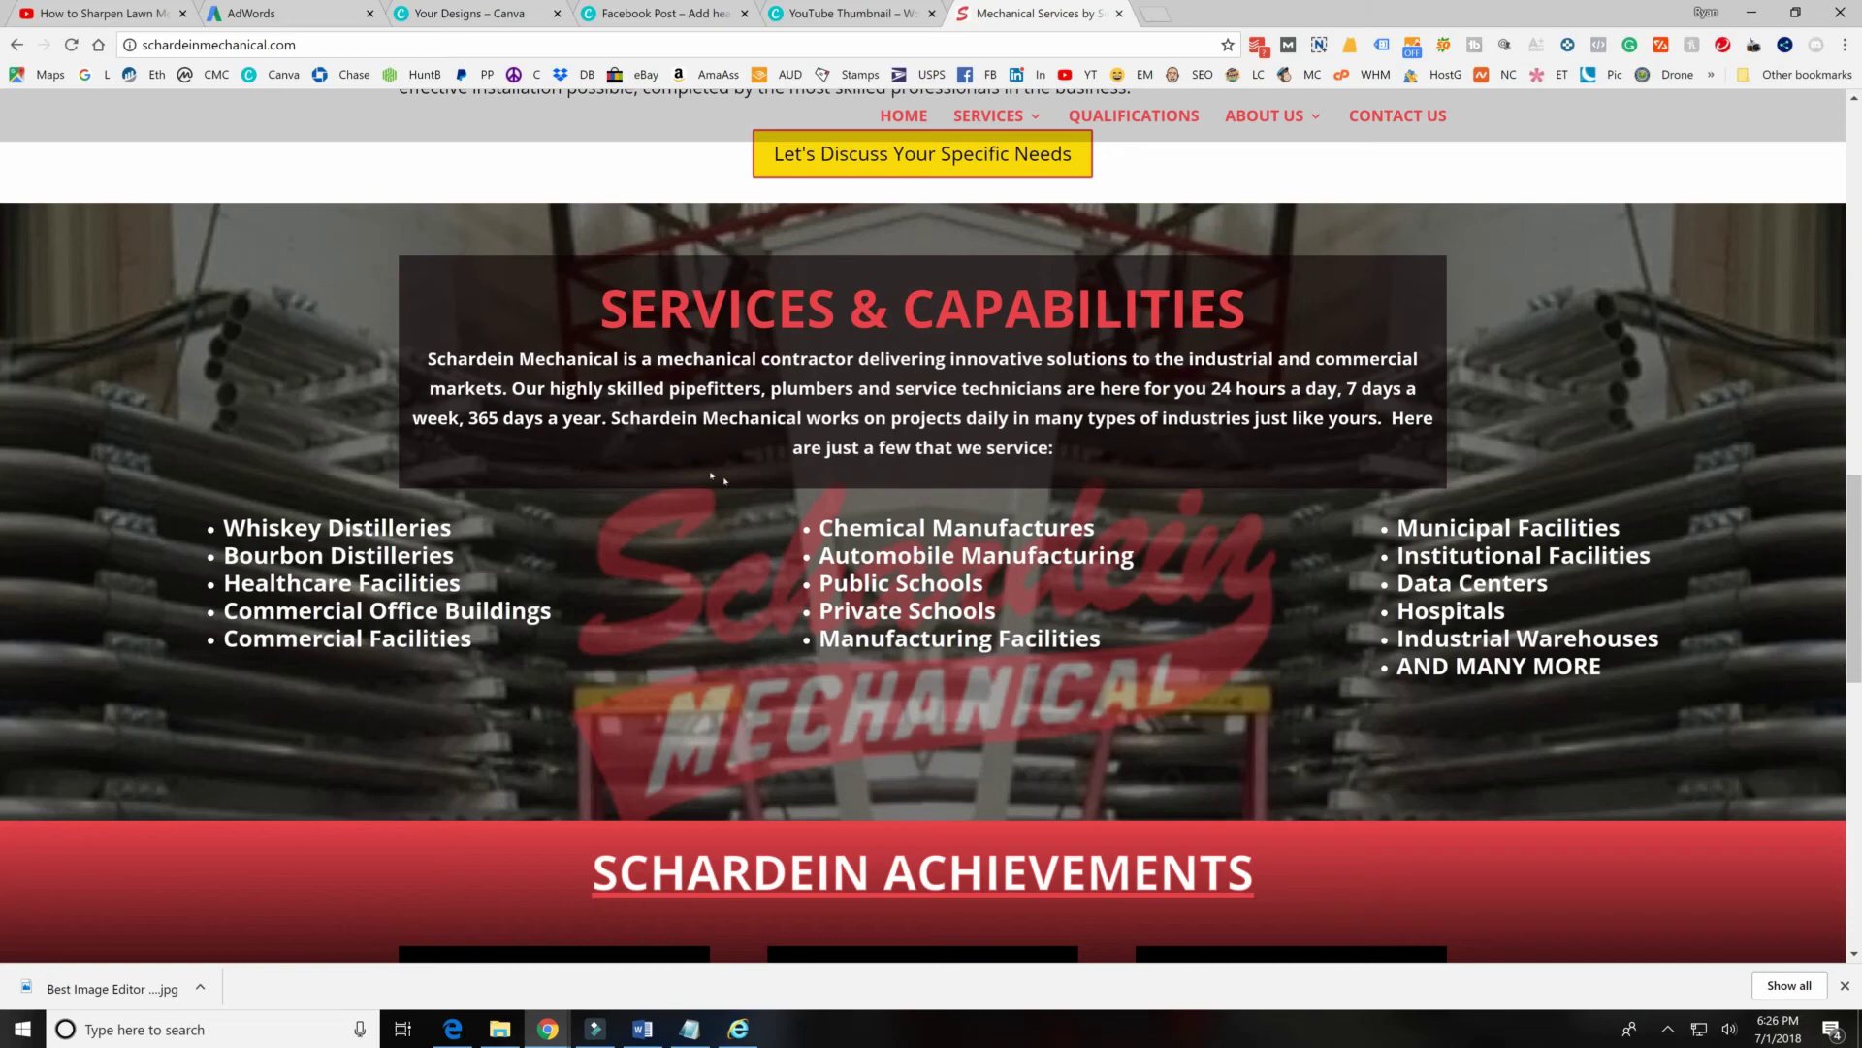
pyautogui.scroll(-4, 646, 615)
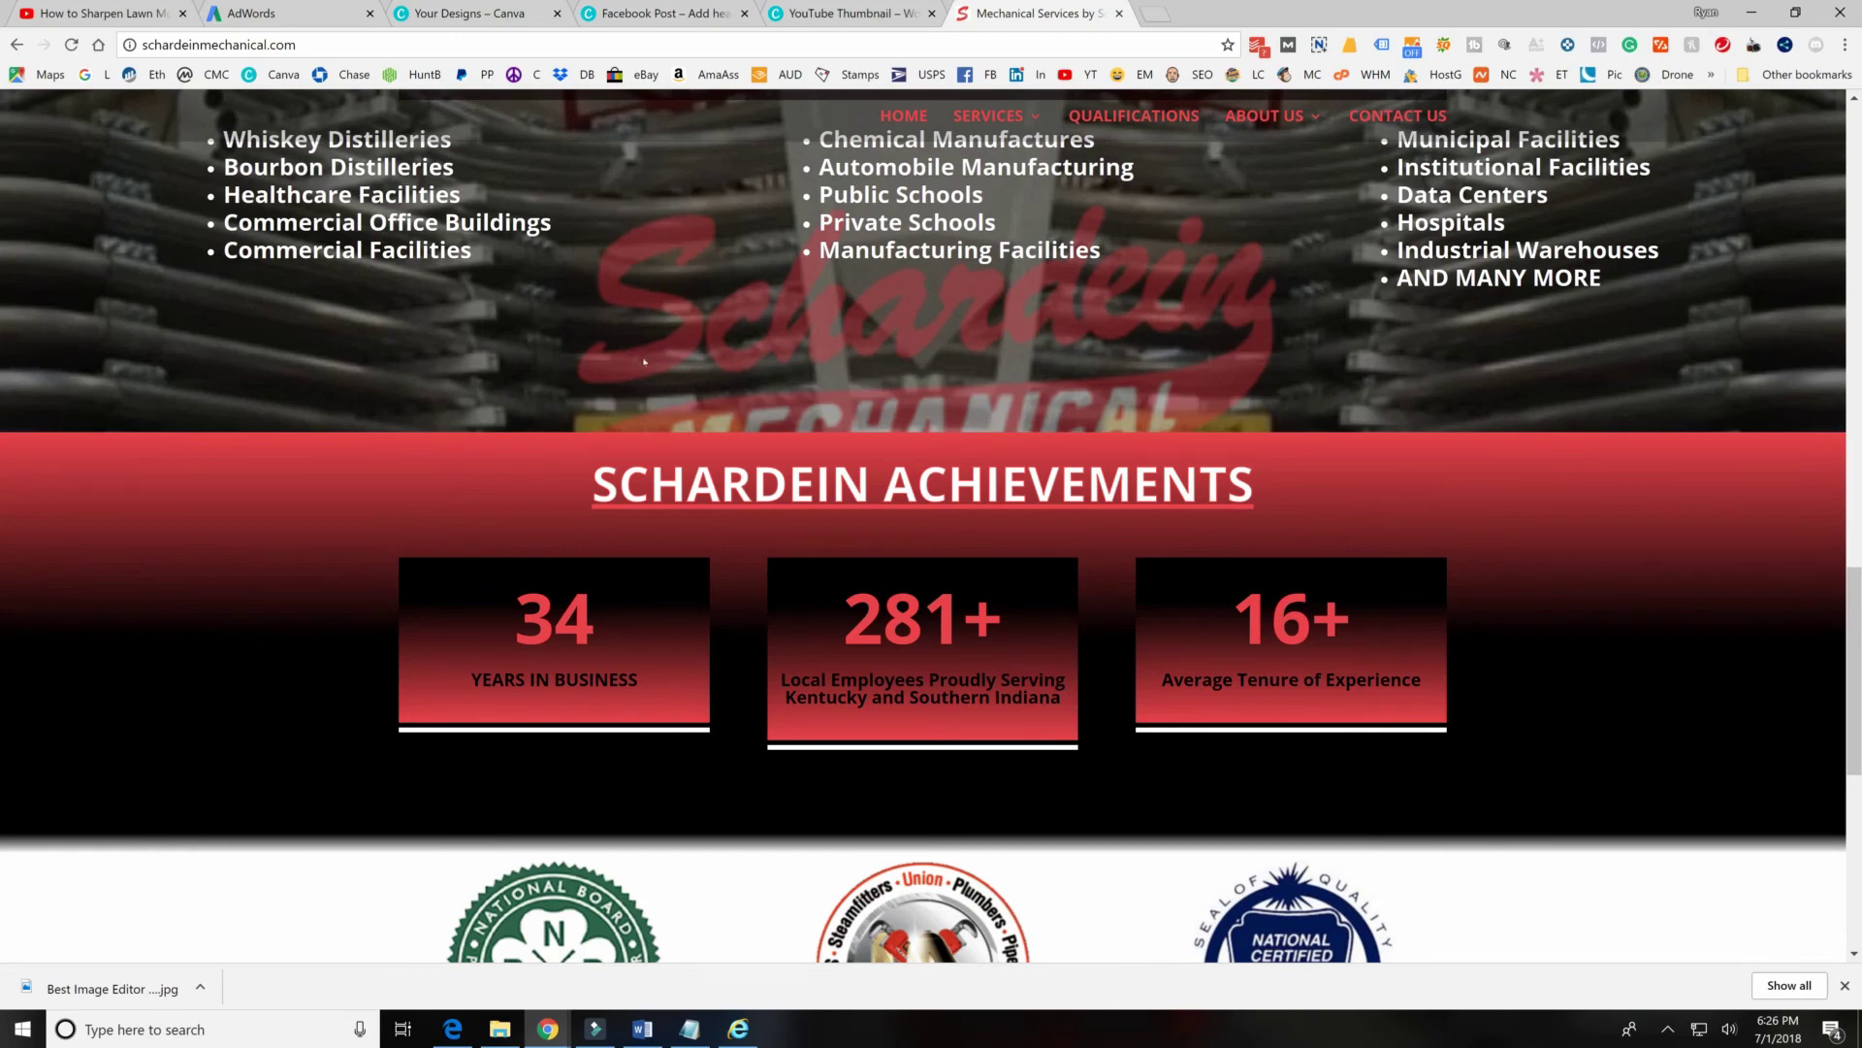
pyautogui.scroll(-4, 773, 351)
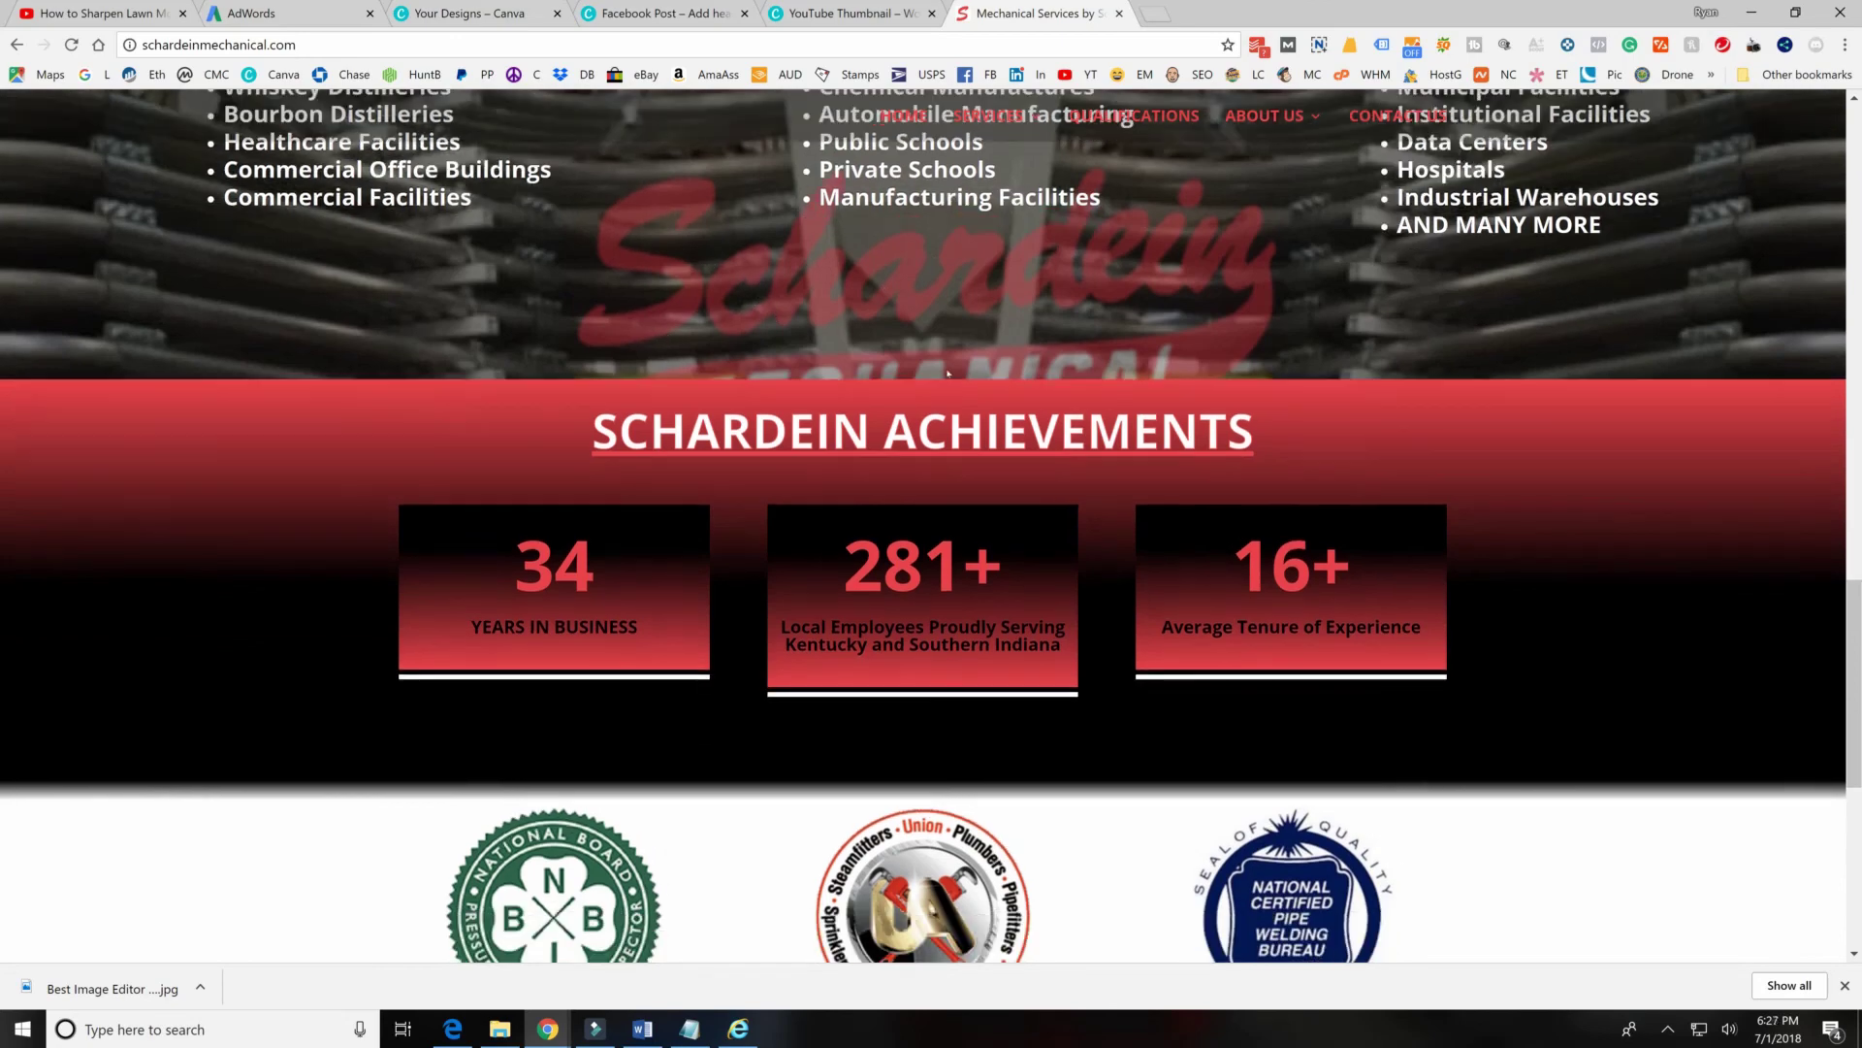
# Open the National Board badge's link, return to the Schardein home page, and look over the association banner and office locations in the footer.
pyautogui.click(550, 565)
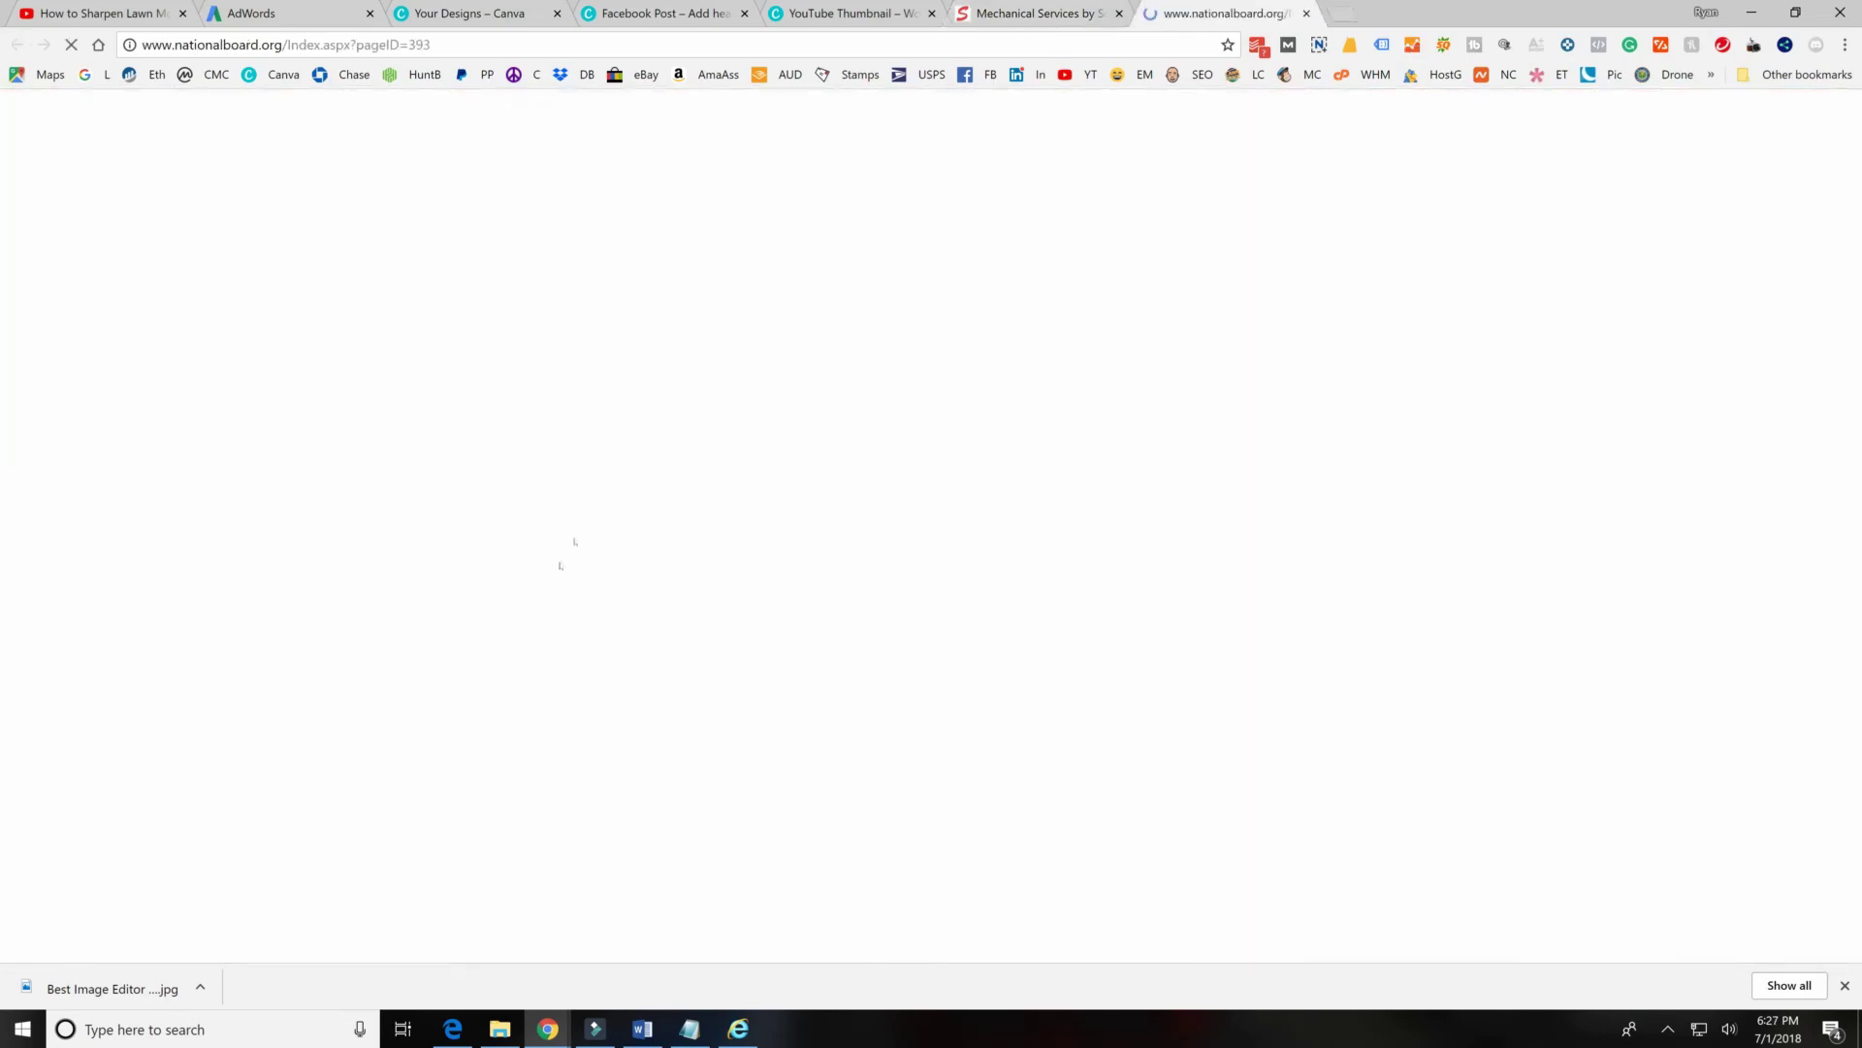
pyautogui.hotkey('ctrl', 'shift', 'Tab')
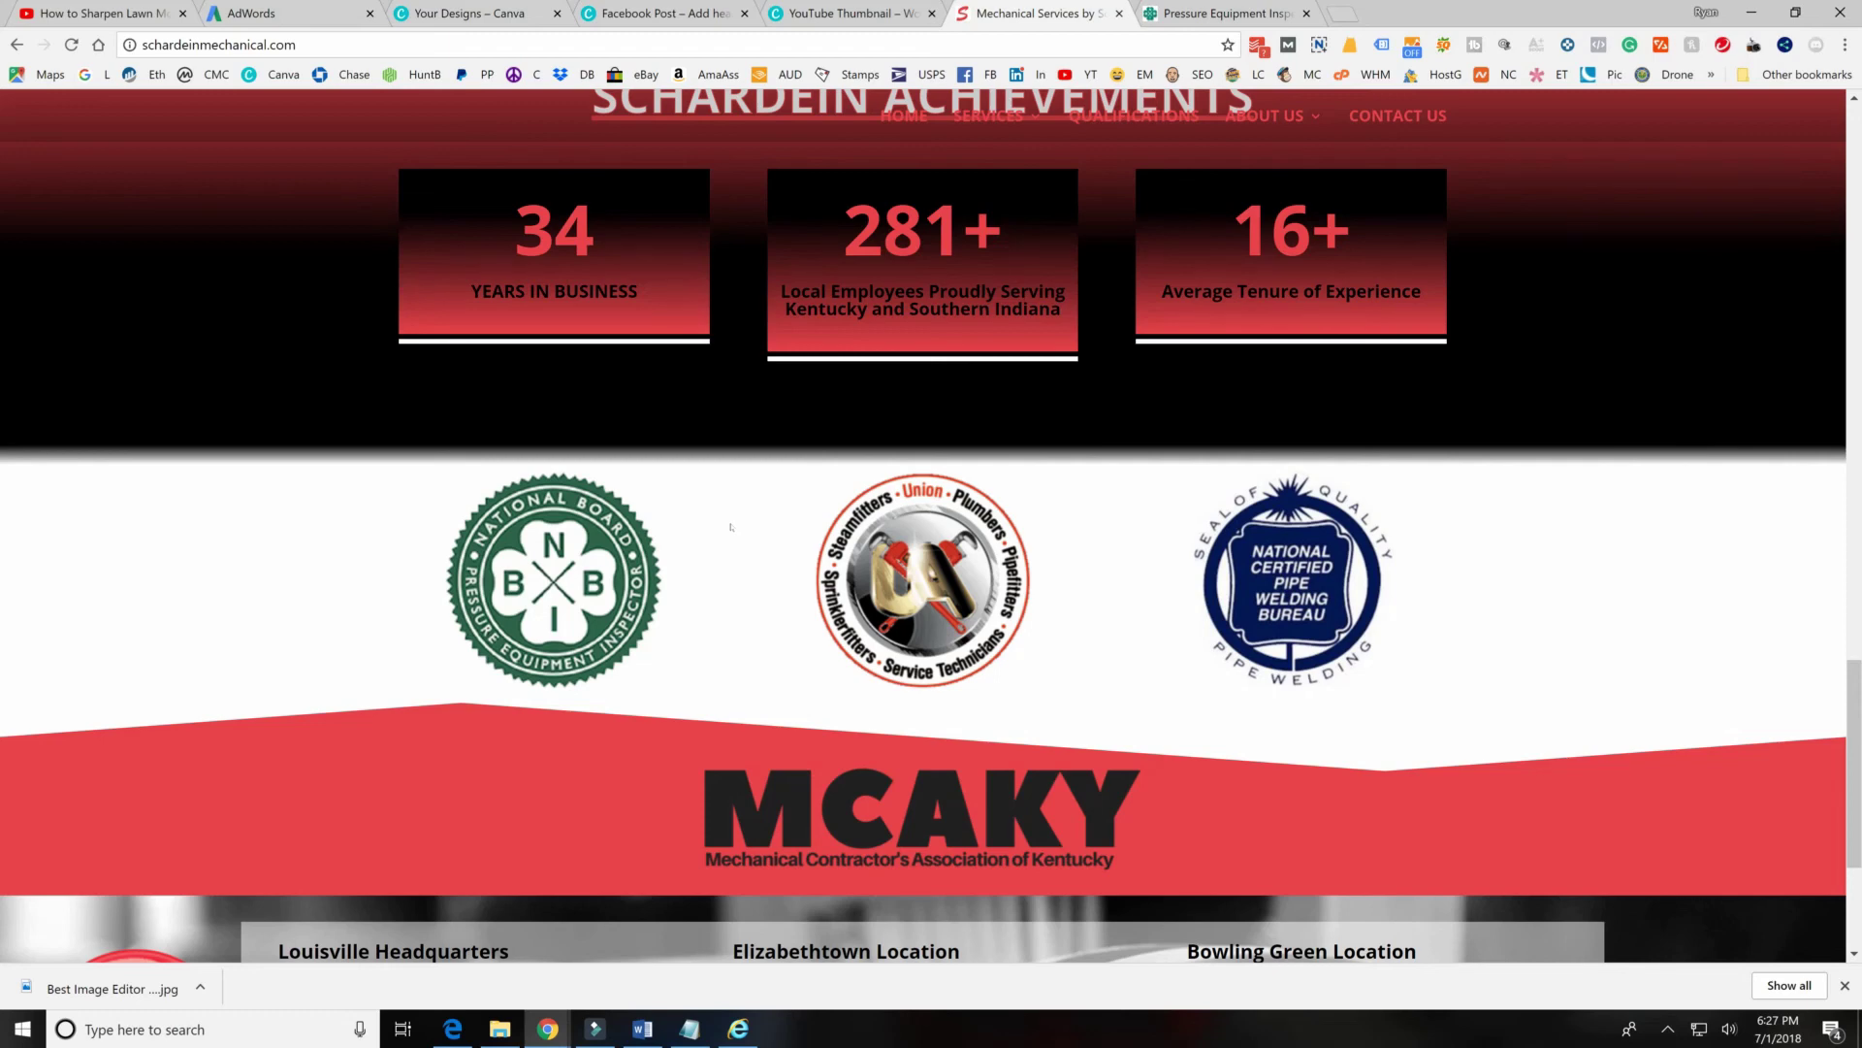
pyautogui.scroll(-4, 732, 526)
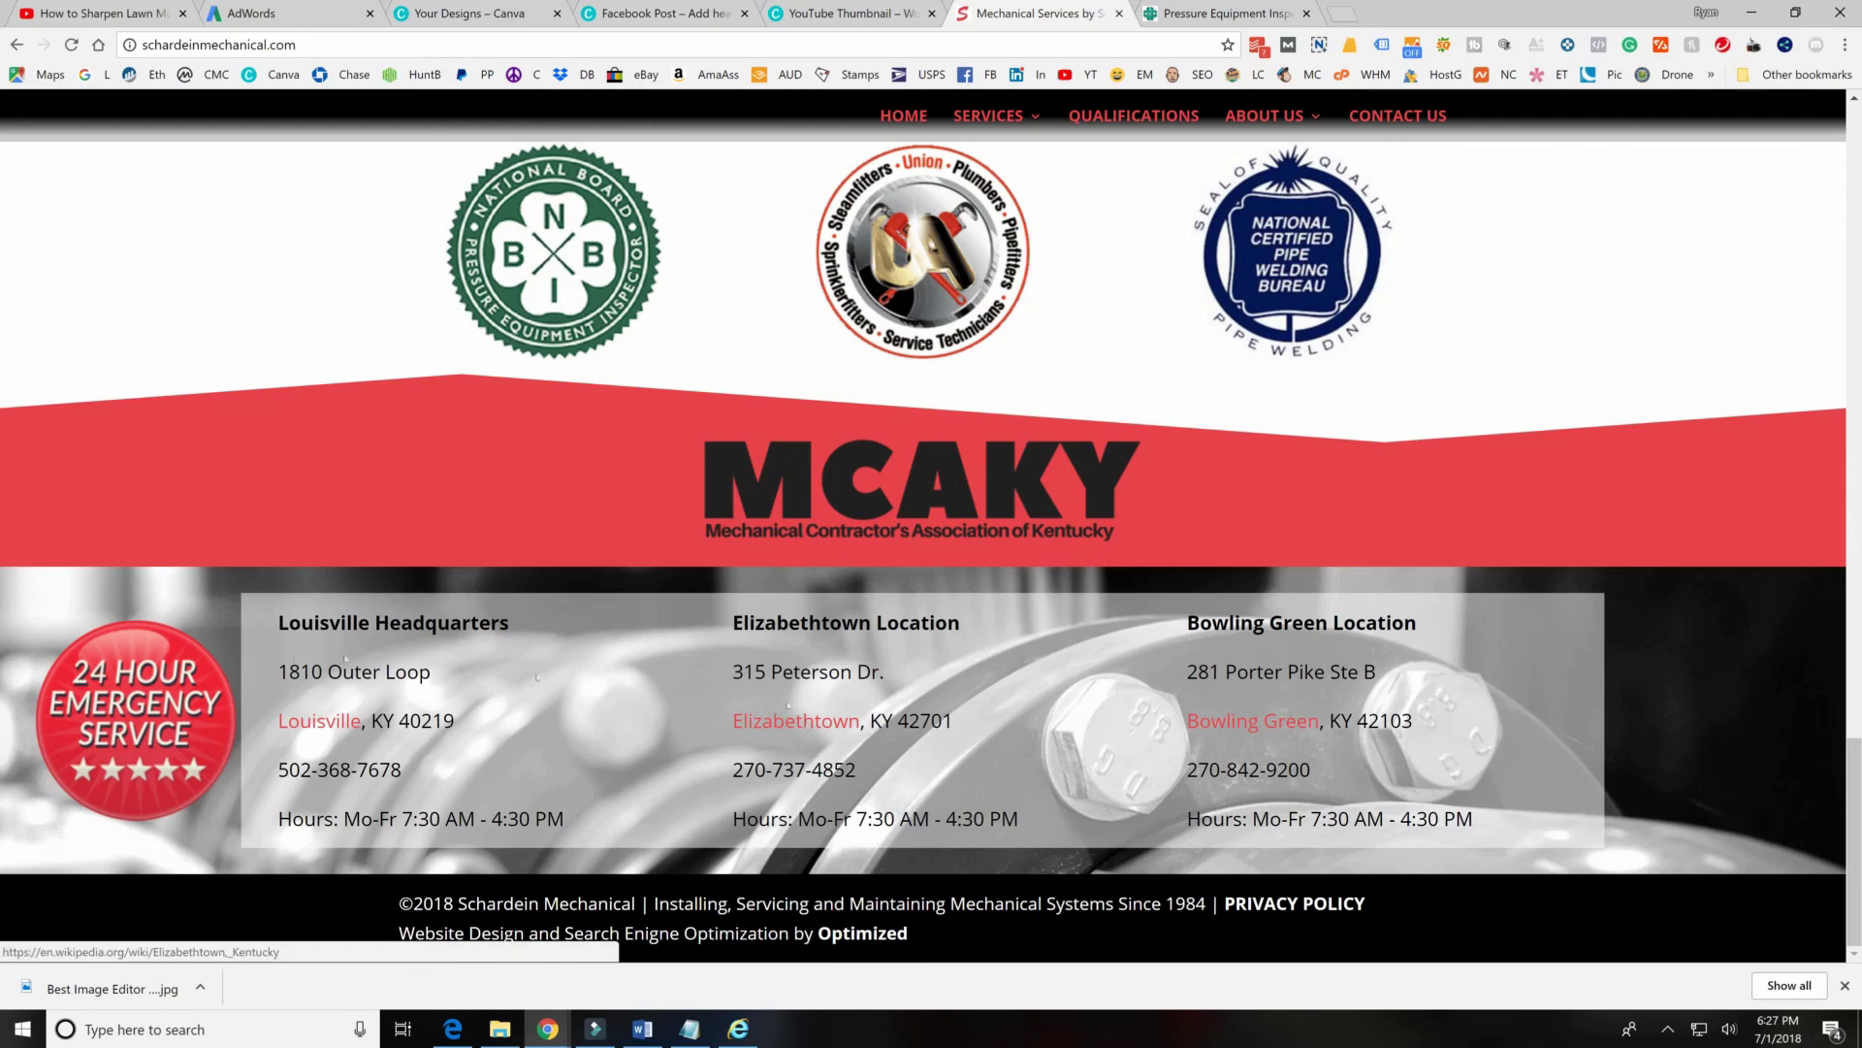
pyautogui.scroll(10, 669, 718)
pyautogui.scroll(15, 666, 583)
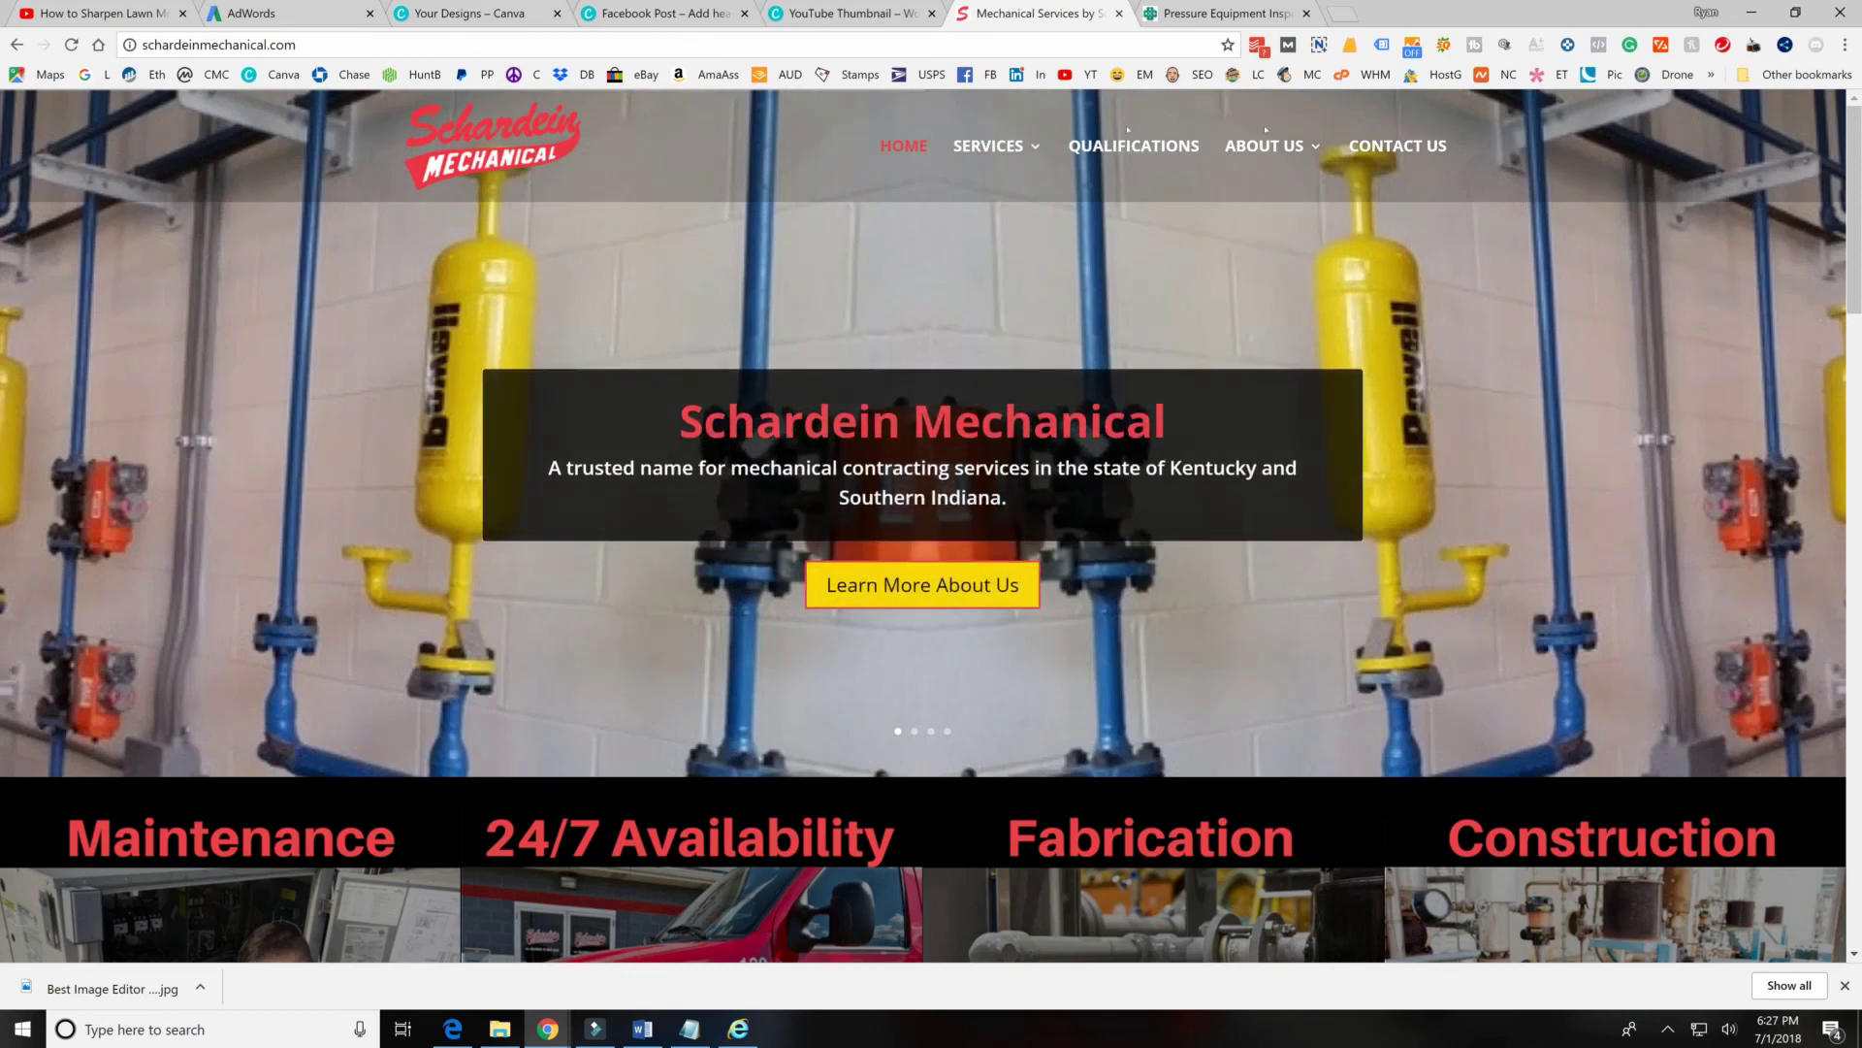
# Review the graphics across the whole Schardein home page again, from the header slider through the certification badges to the footer.
pyautogui.scroll(-1, 840, 642)
pyautogui.scroll(-15, 840, 642)
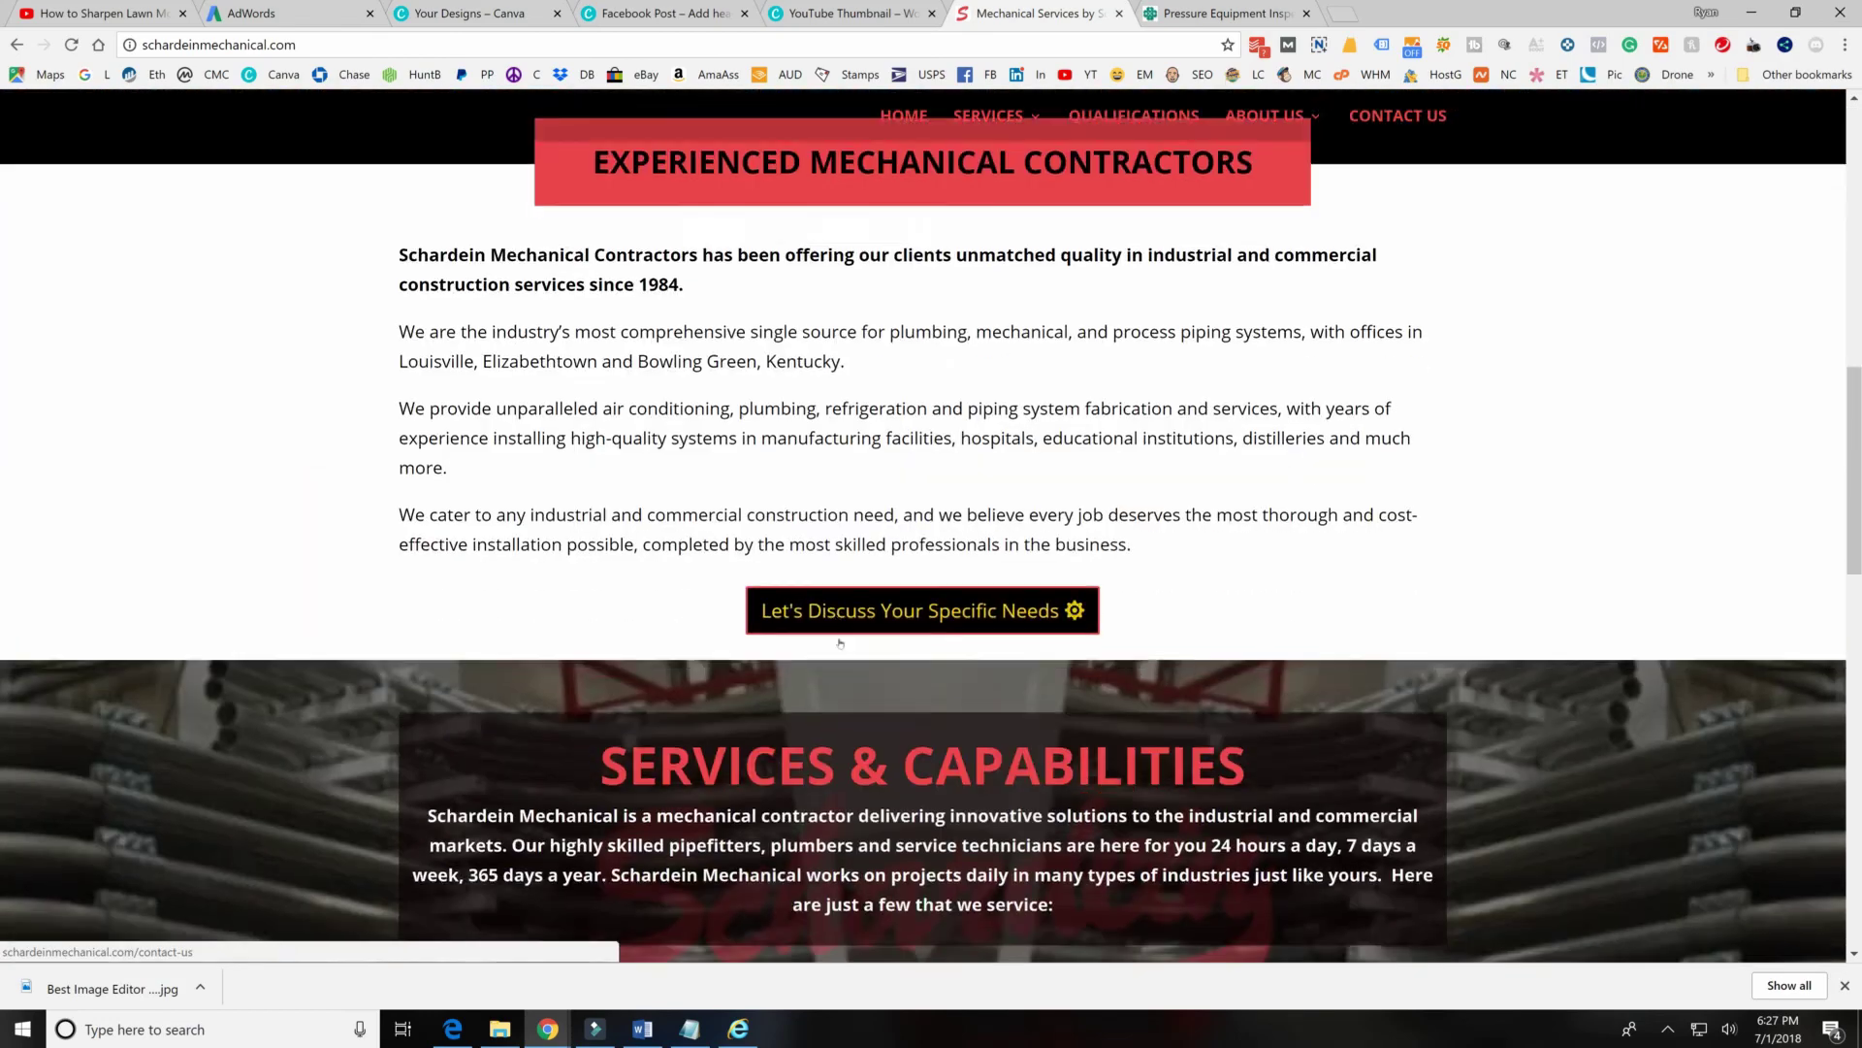
pyautogui.scroll(-8, 850, 642)
pyautogui.scroll(4, 1237, 388)
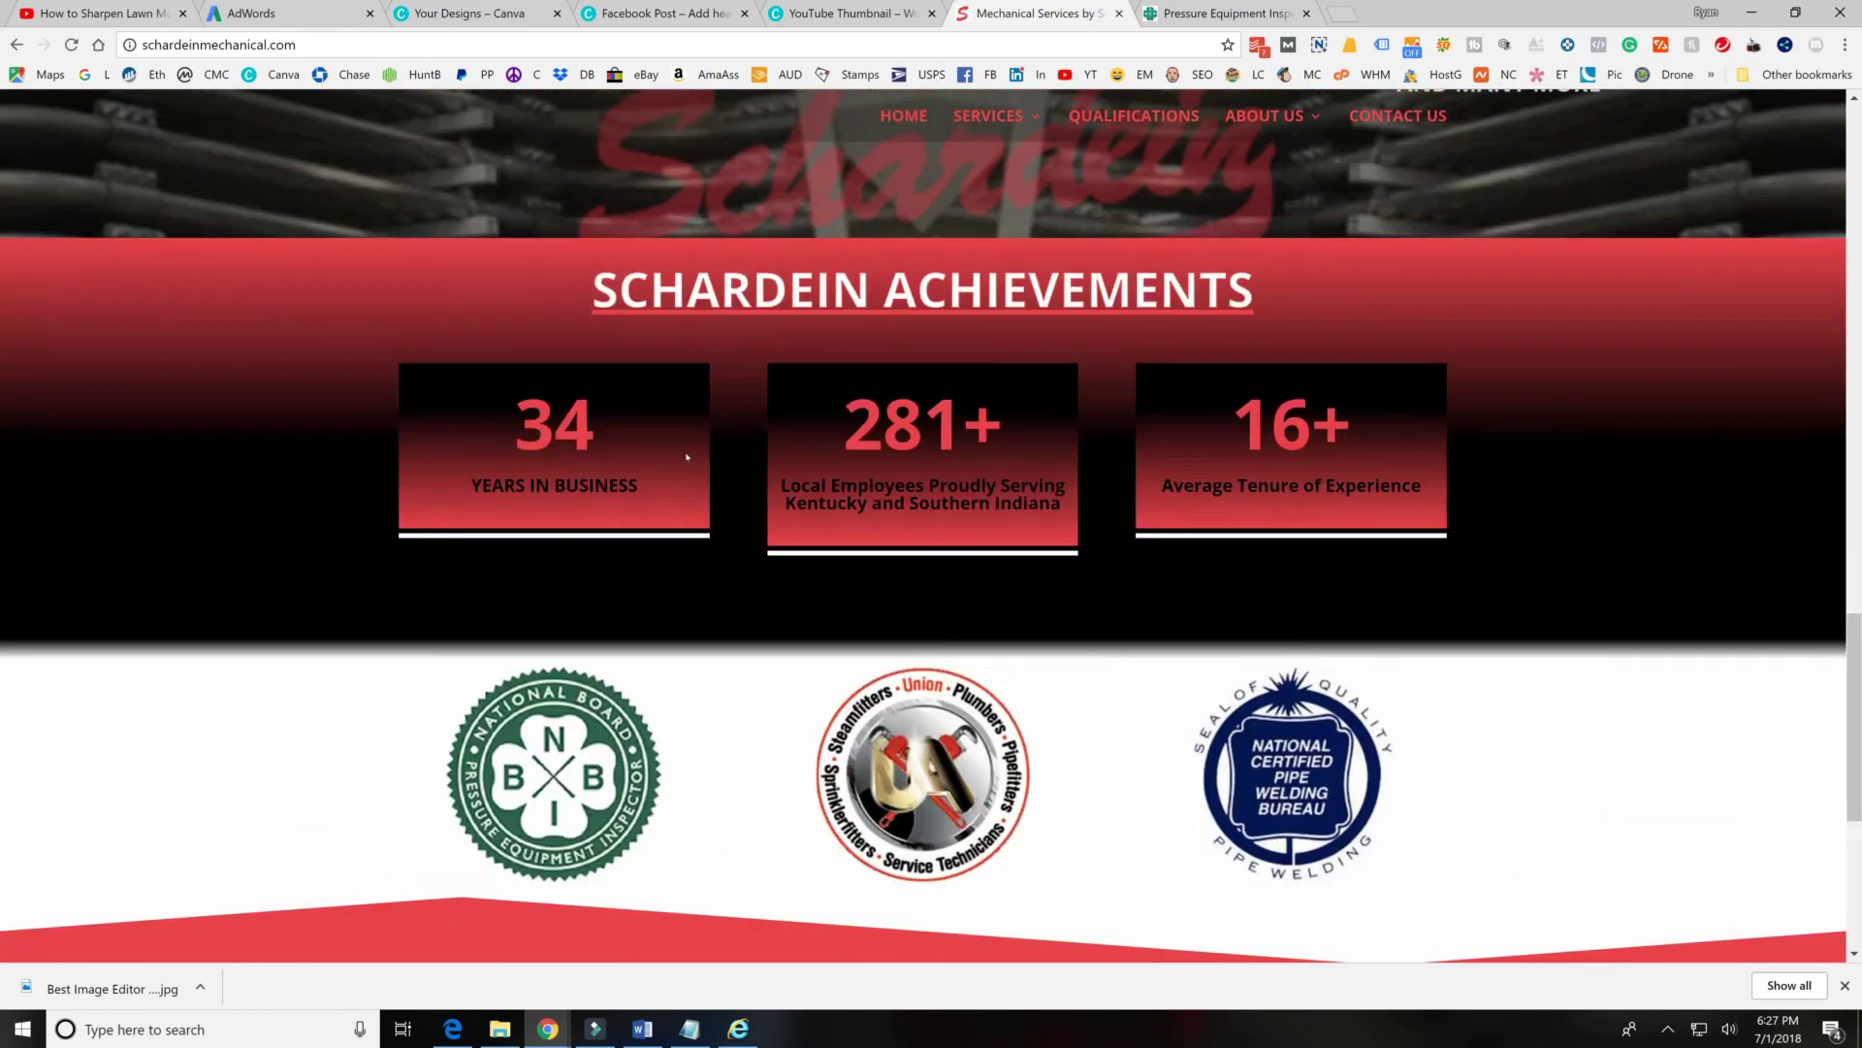
pyautogui.scroll(-2, 1029, 349)
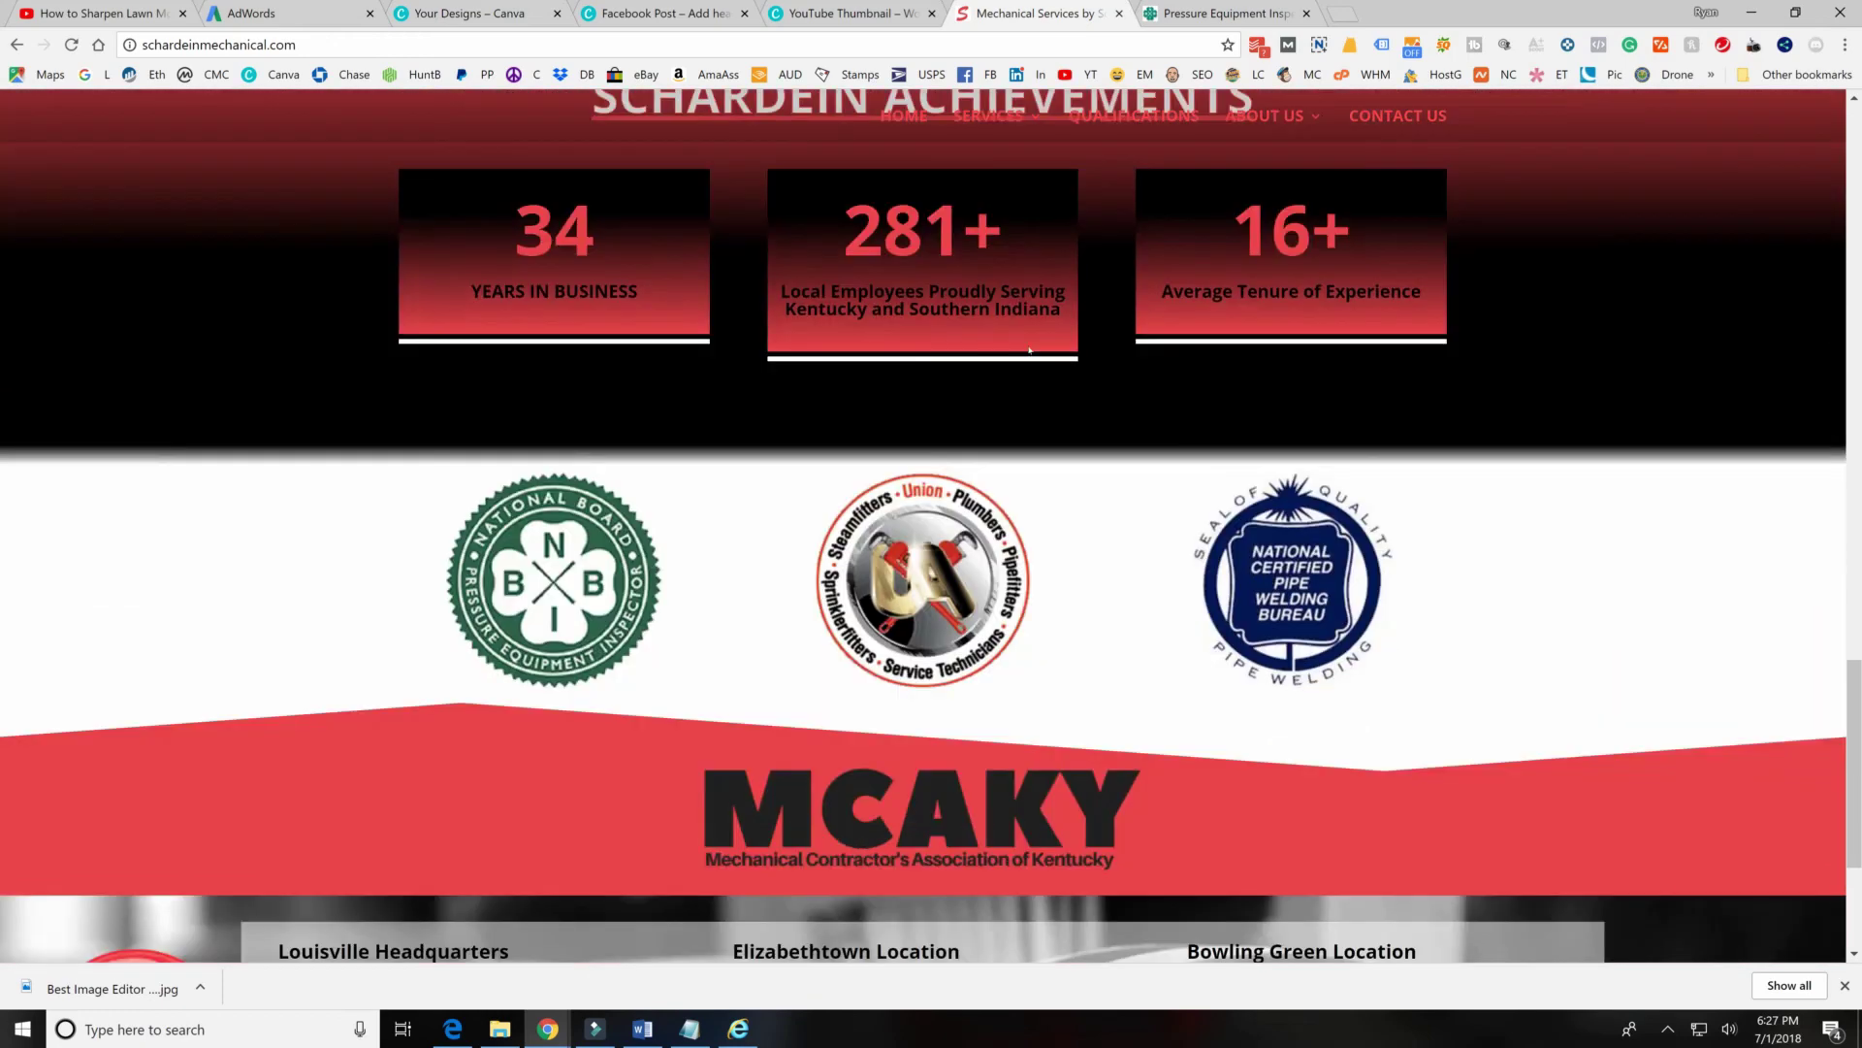
pyautogui.scroll(-2, 1029, 349)
pyautogui.scroll(-2, 1020, 350)
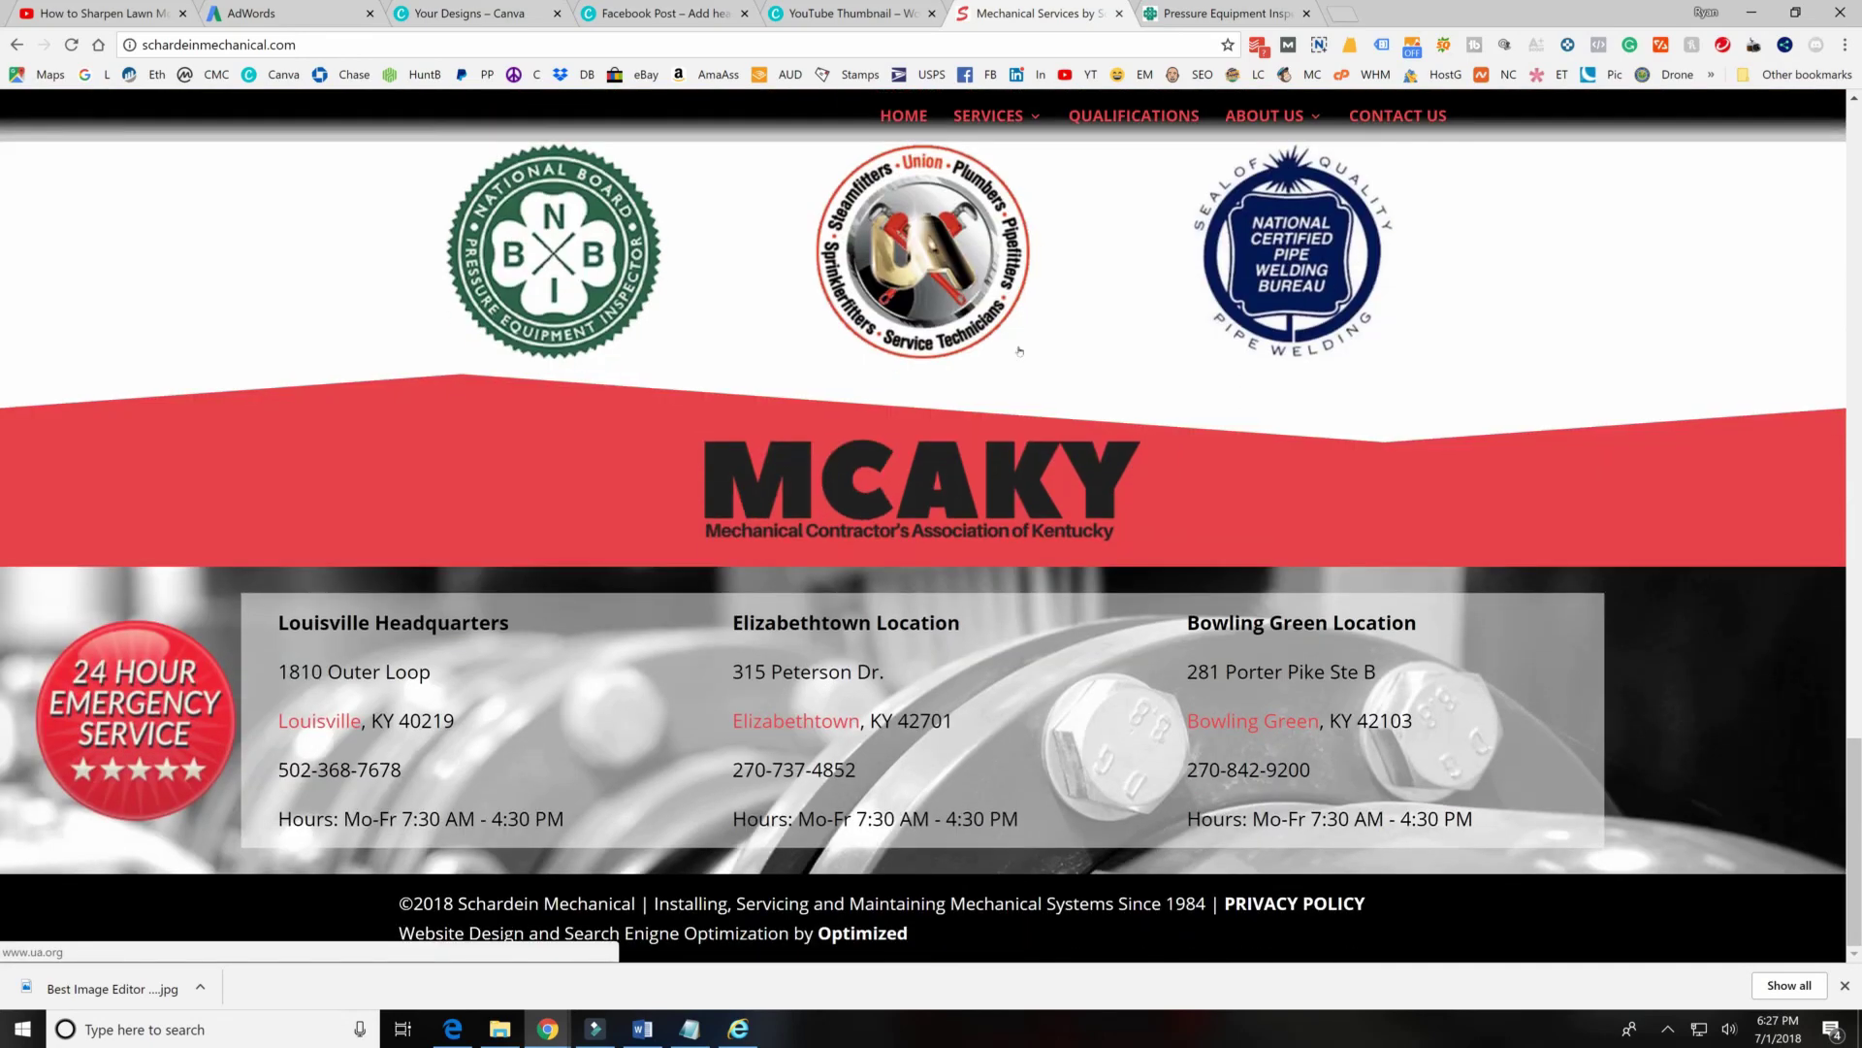
pyautogui.scroll(20, 1019, 350)
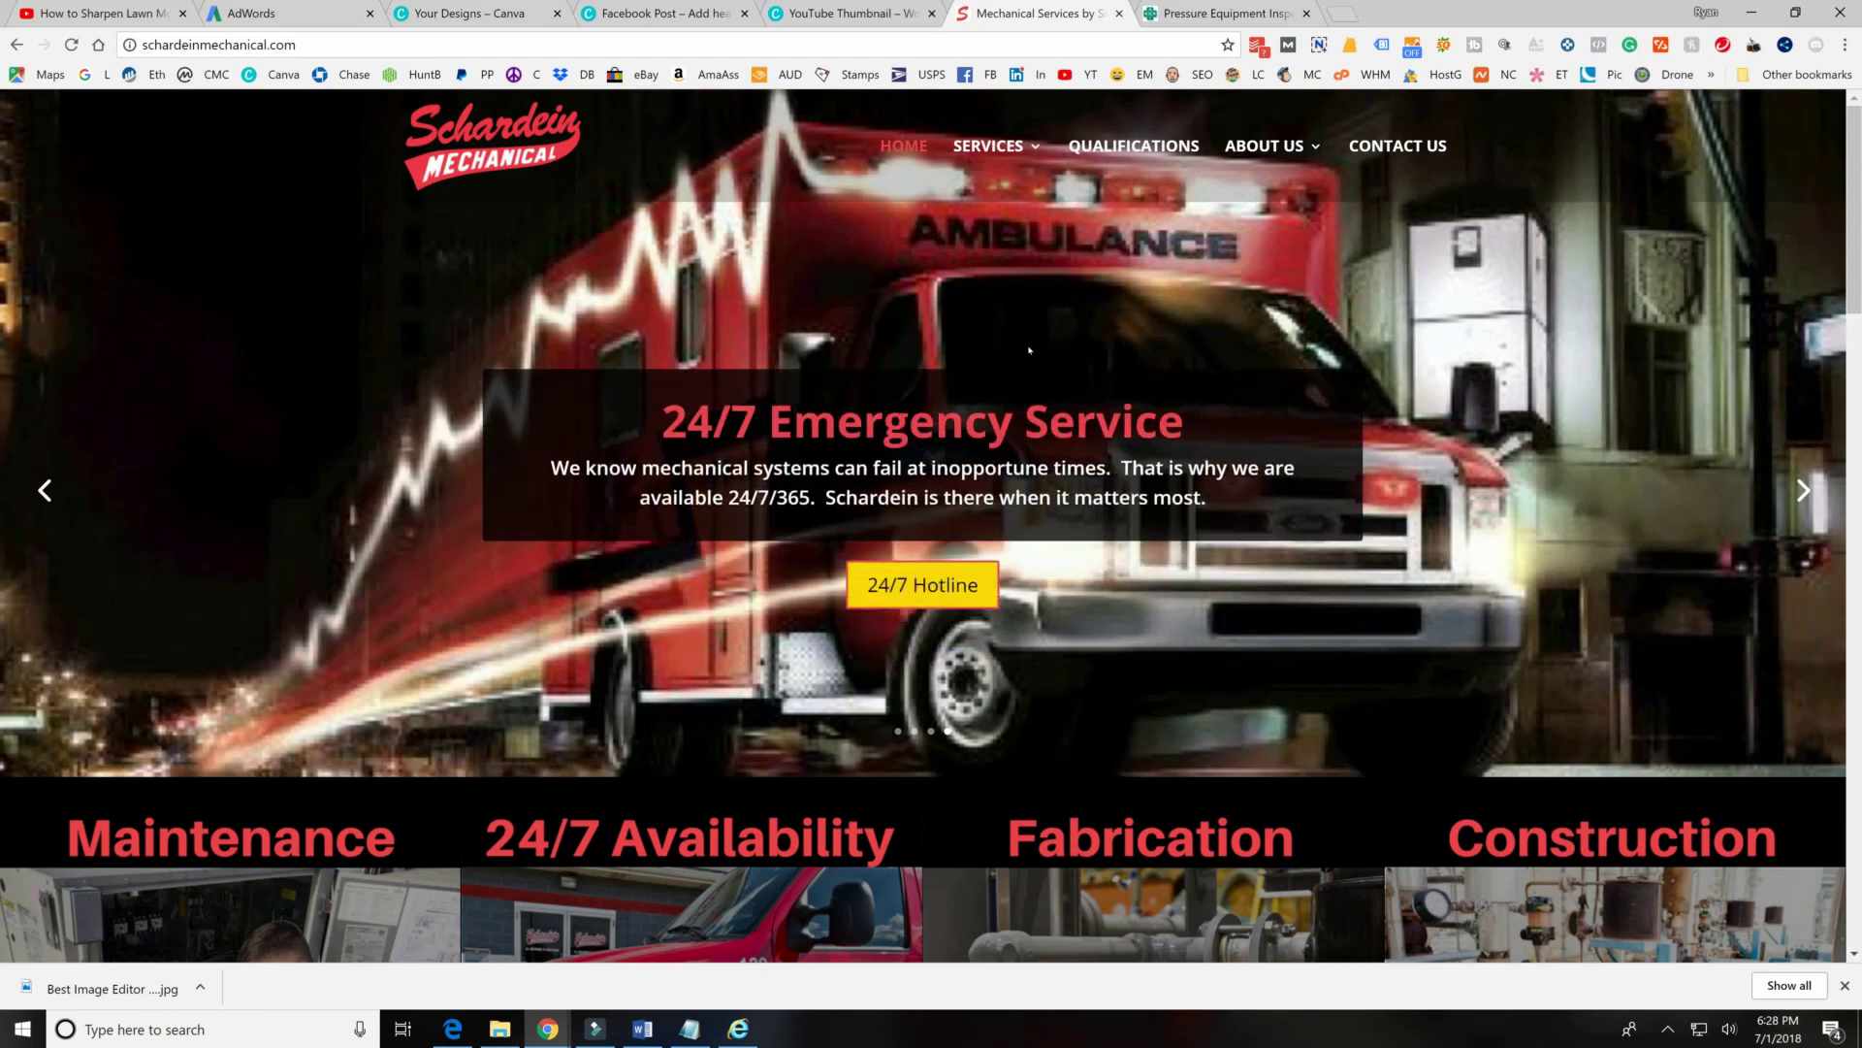
# Switch to the Canva tab showing the Create a design page.
pyautogui.click(460, 5)
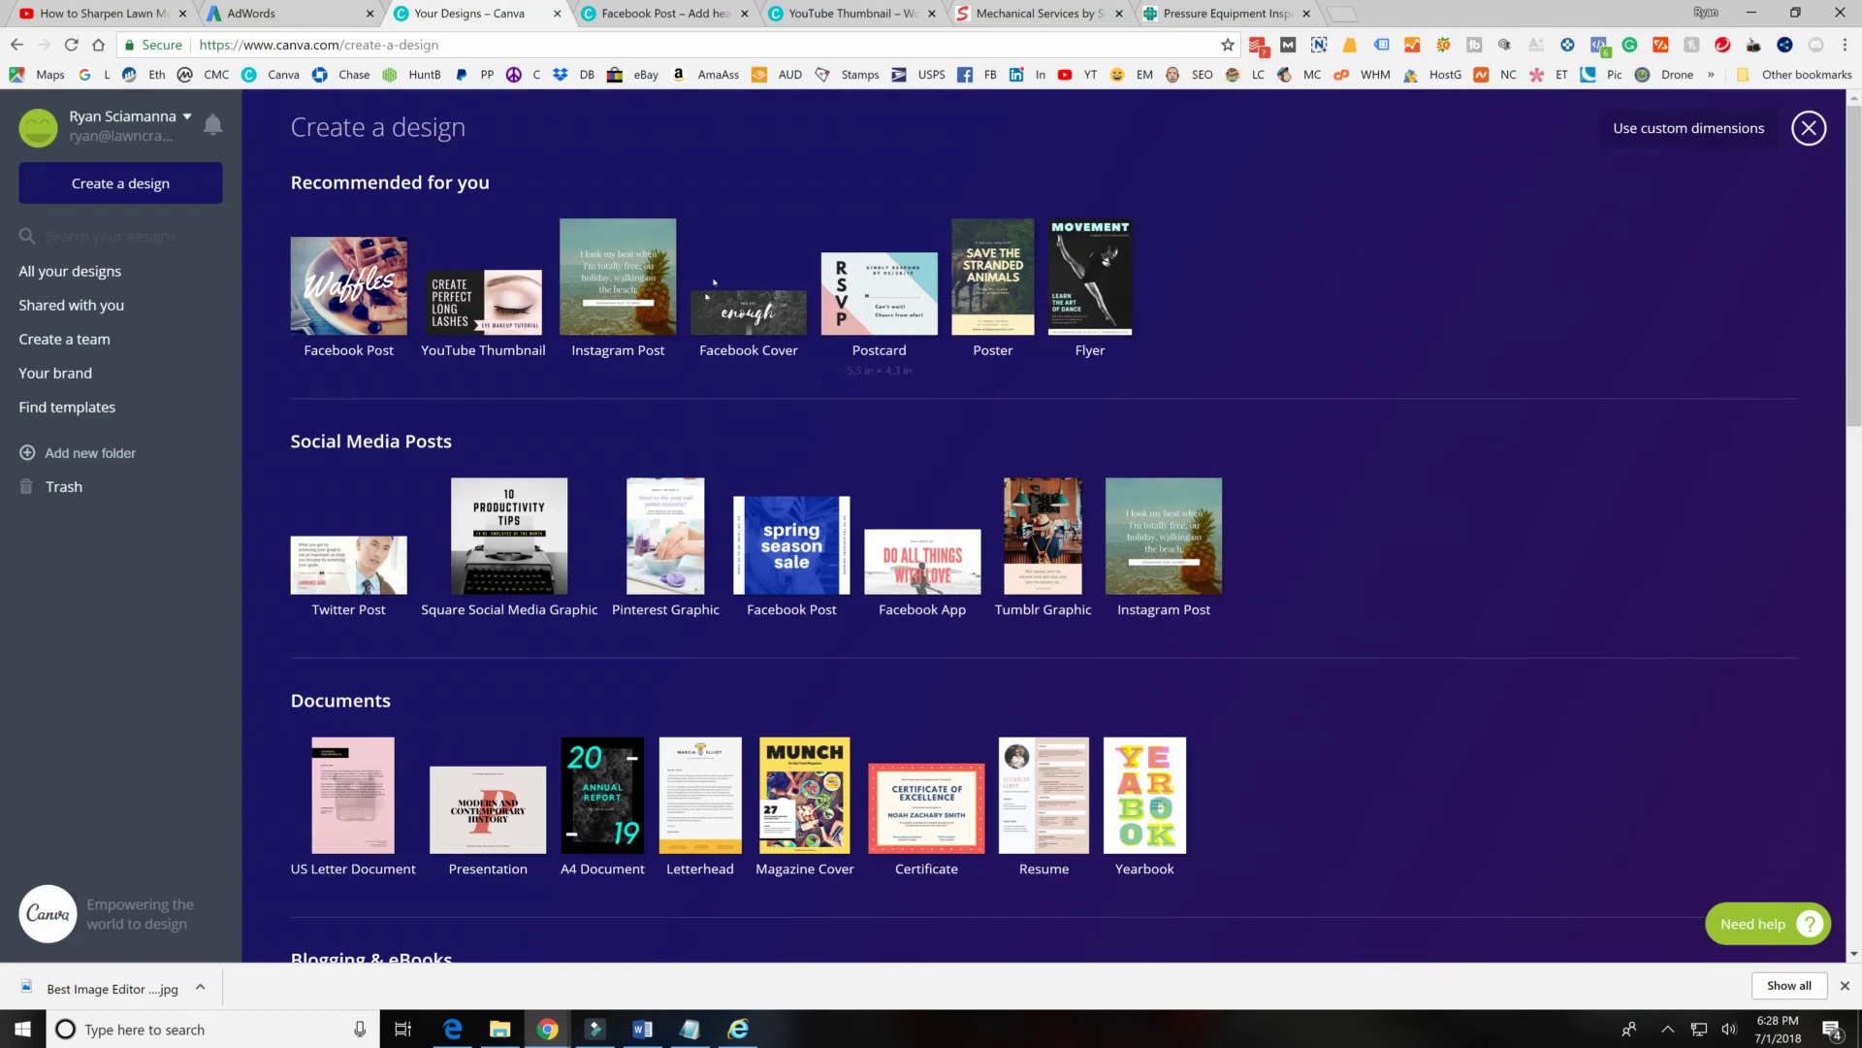